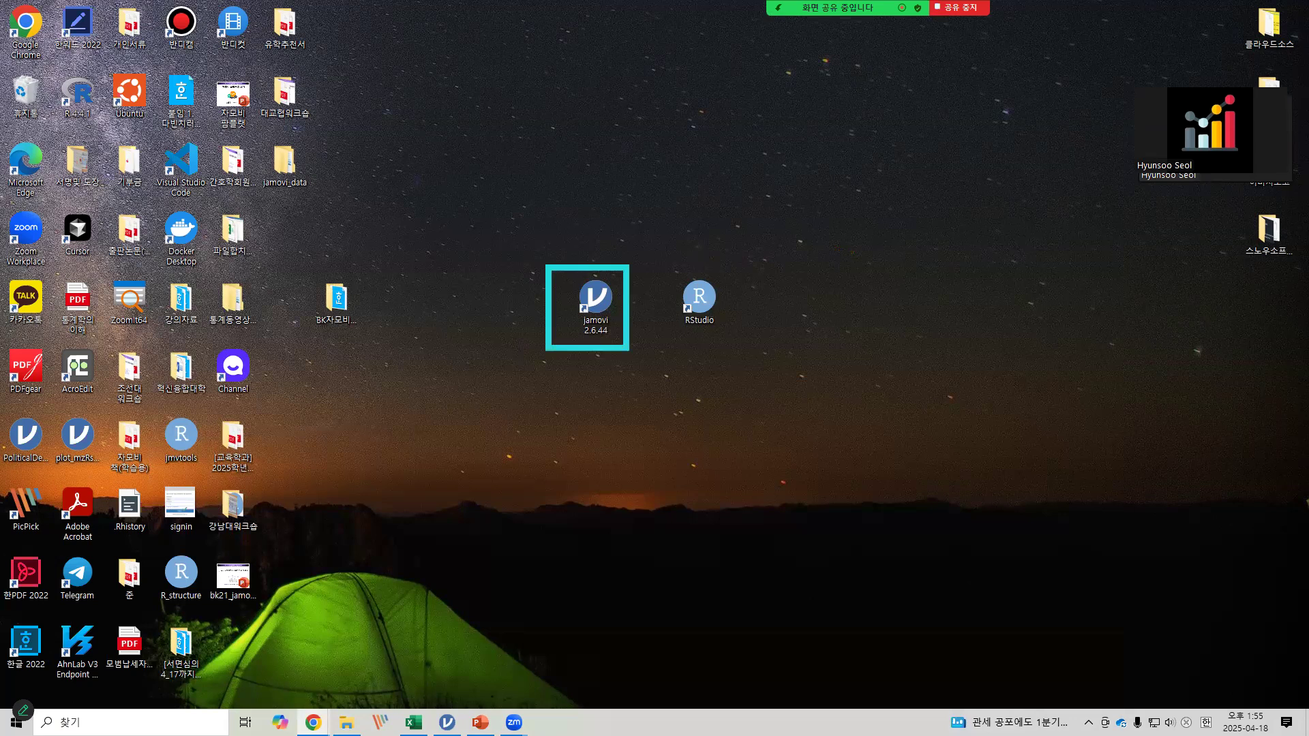
- Switch to the jamovi window with the empty untitled data set
key(Escape)
click(447, 723)
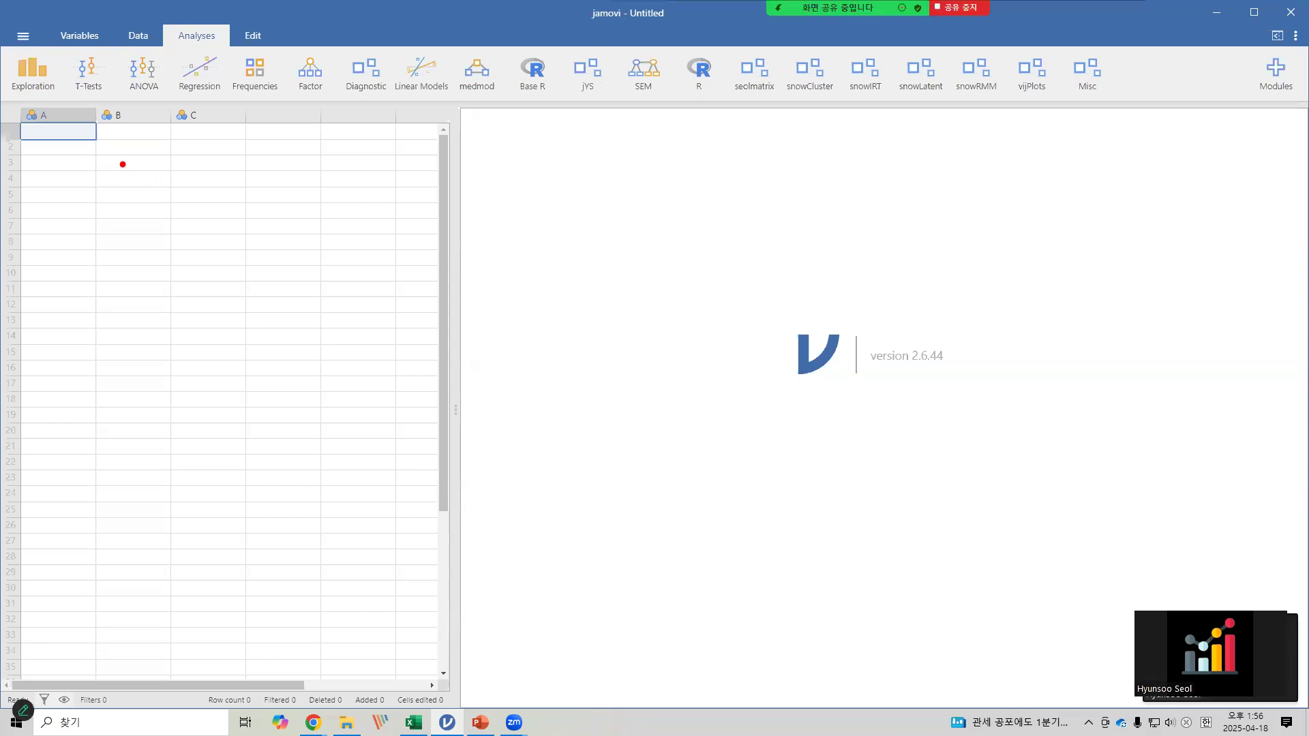
drag(7, 13, 42, 54)
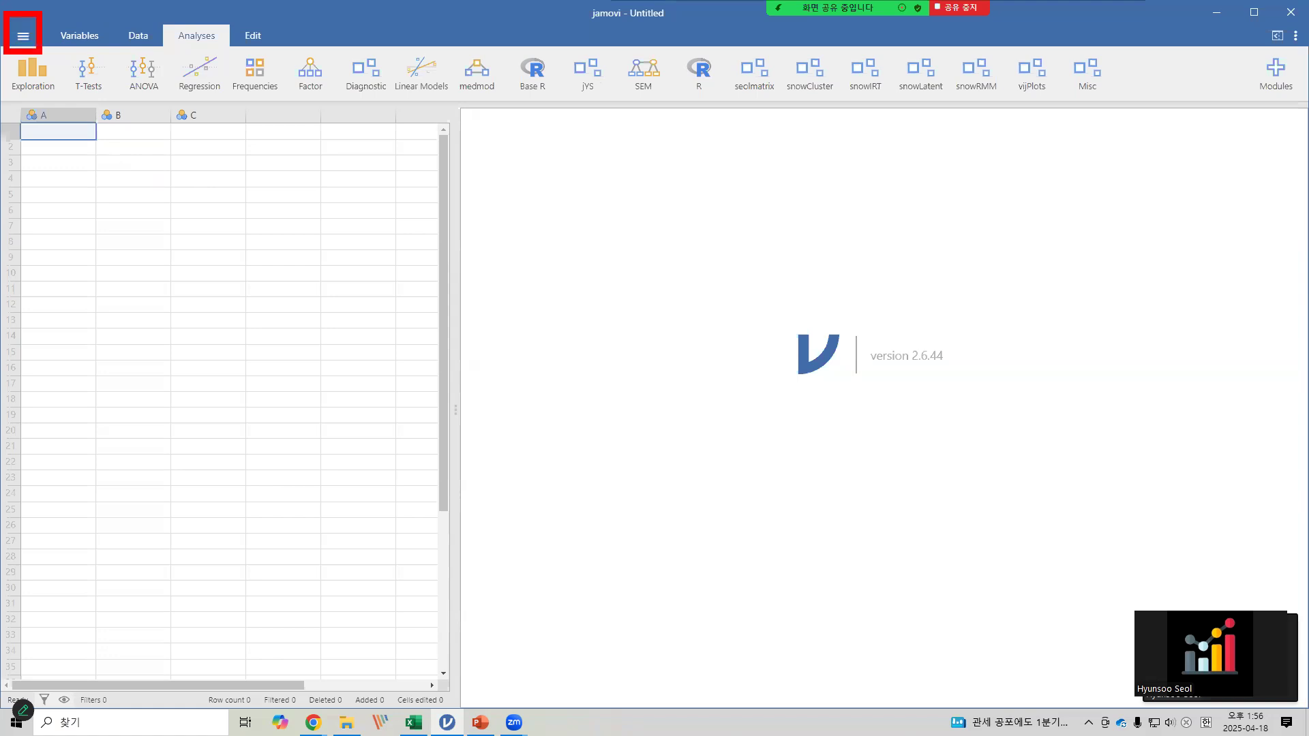
key(Escape)
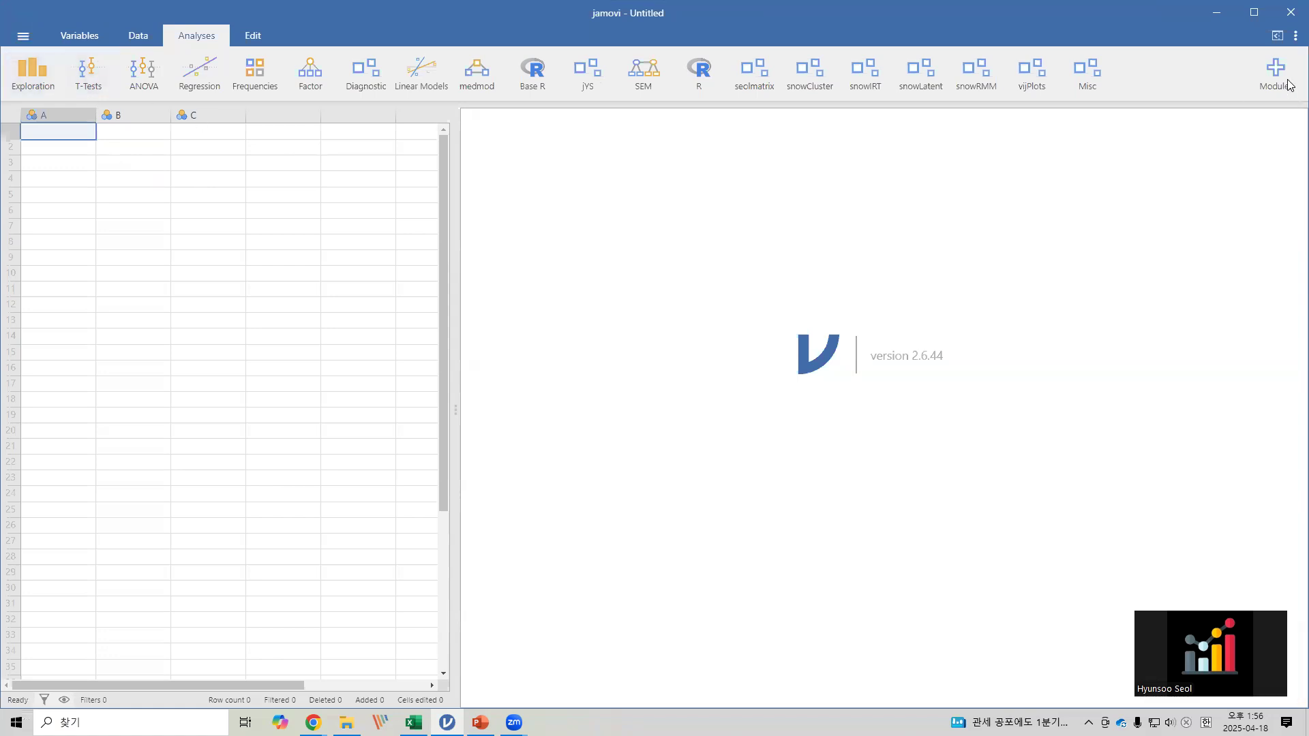
- Set the jamovi interface zoom to 120% and close the application settings
click(1292, 35)
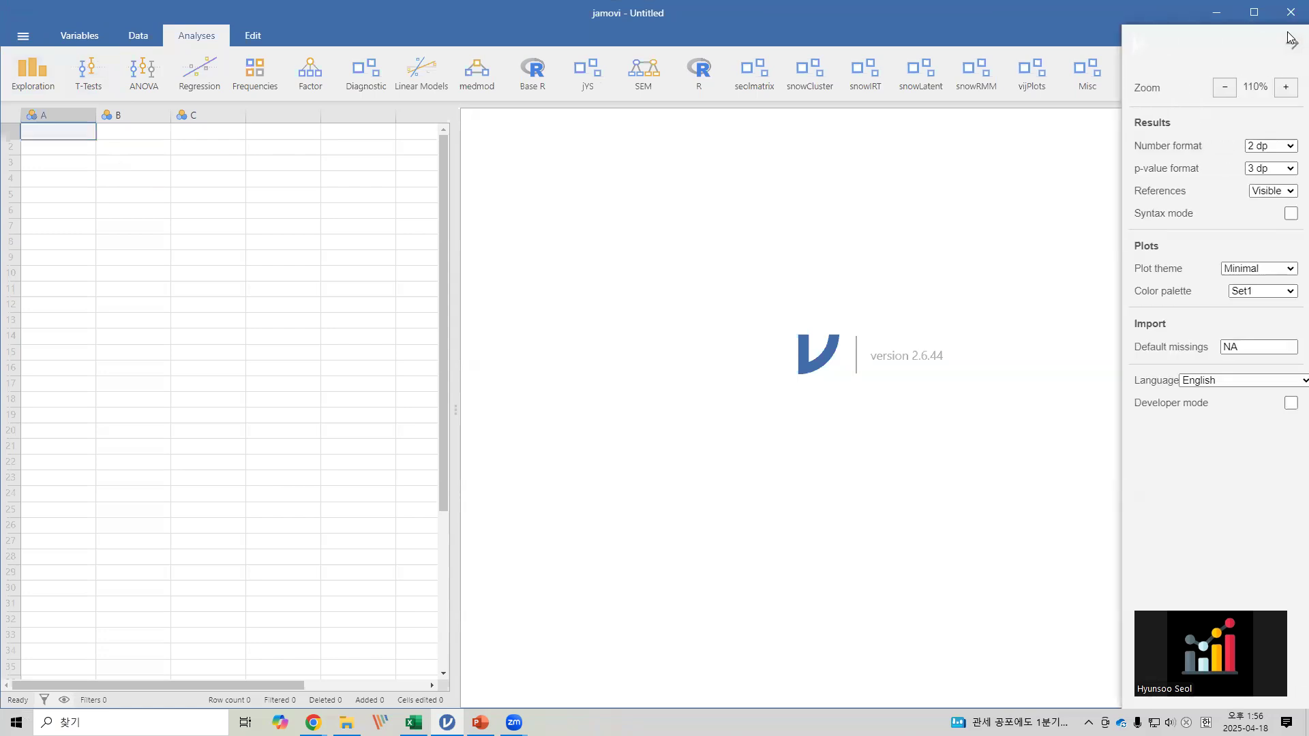
click(1287, 89)
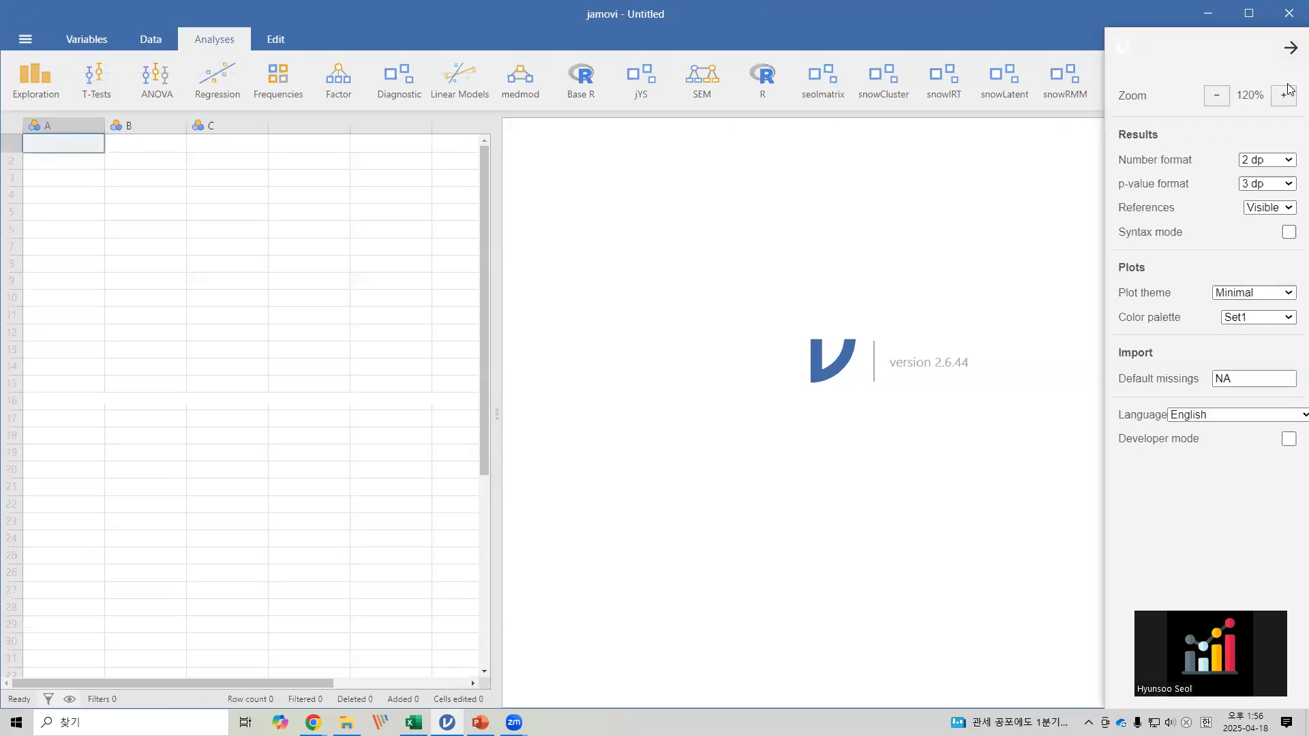
click(1287, 89)
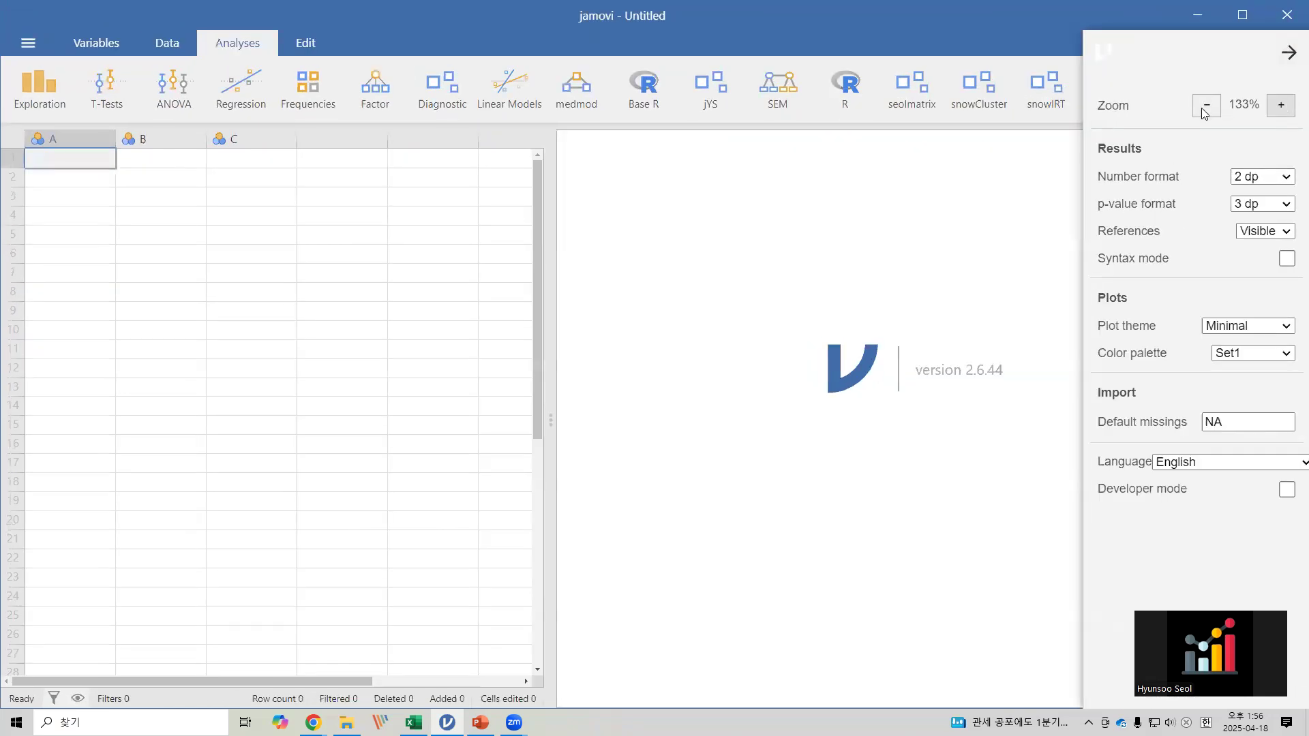
click(911, 182)
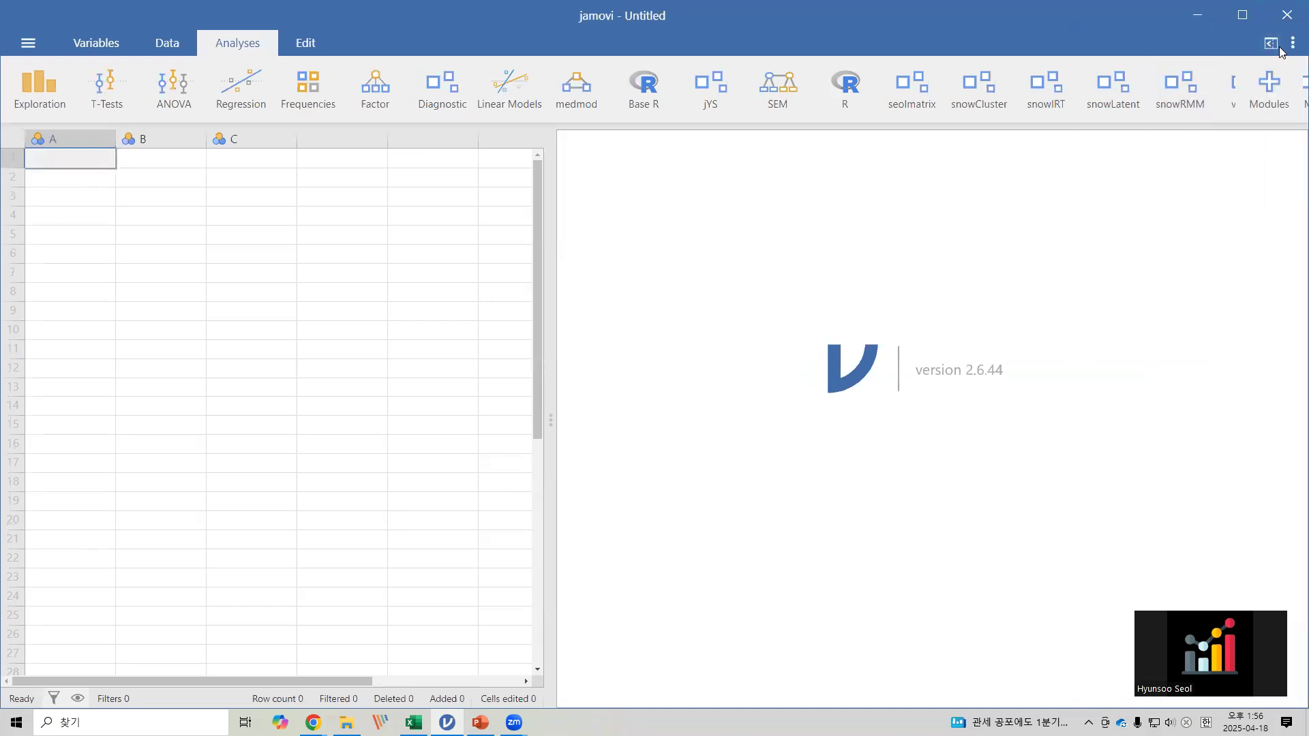
click(1292, 46)
click(1206, 104)
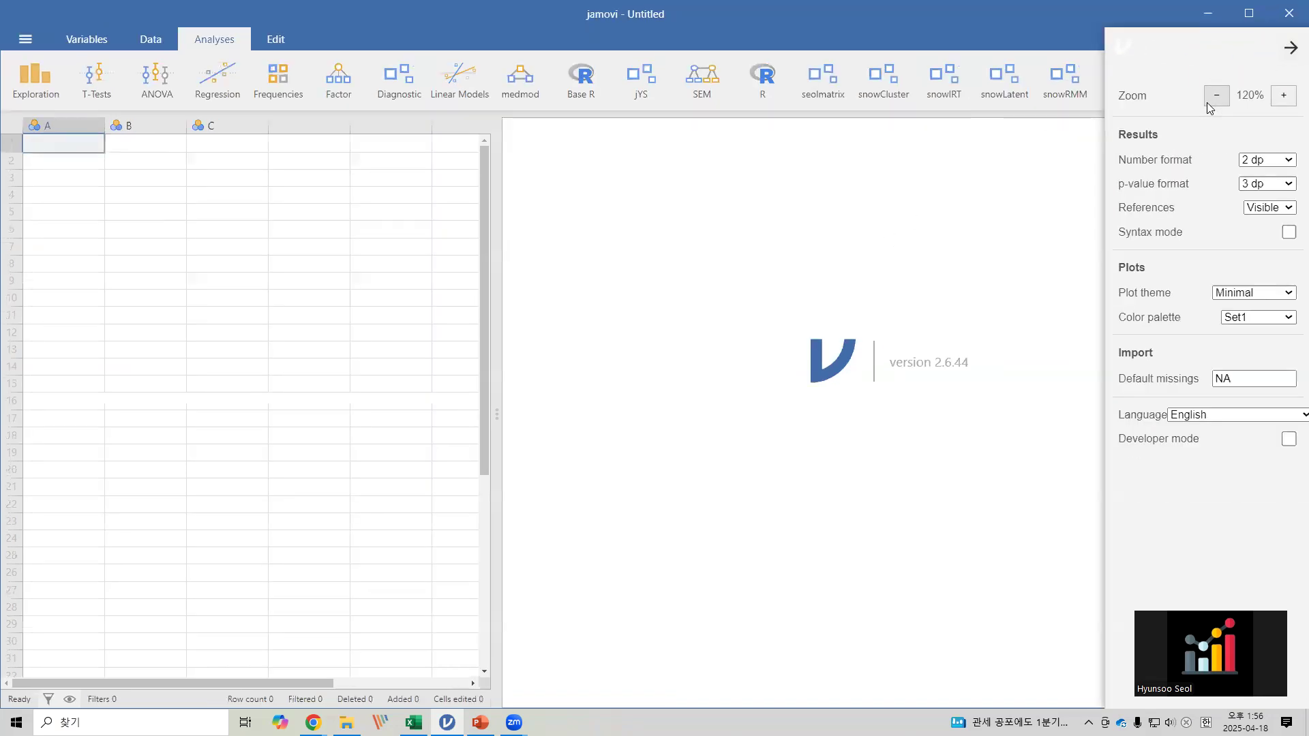
click(738, 304)
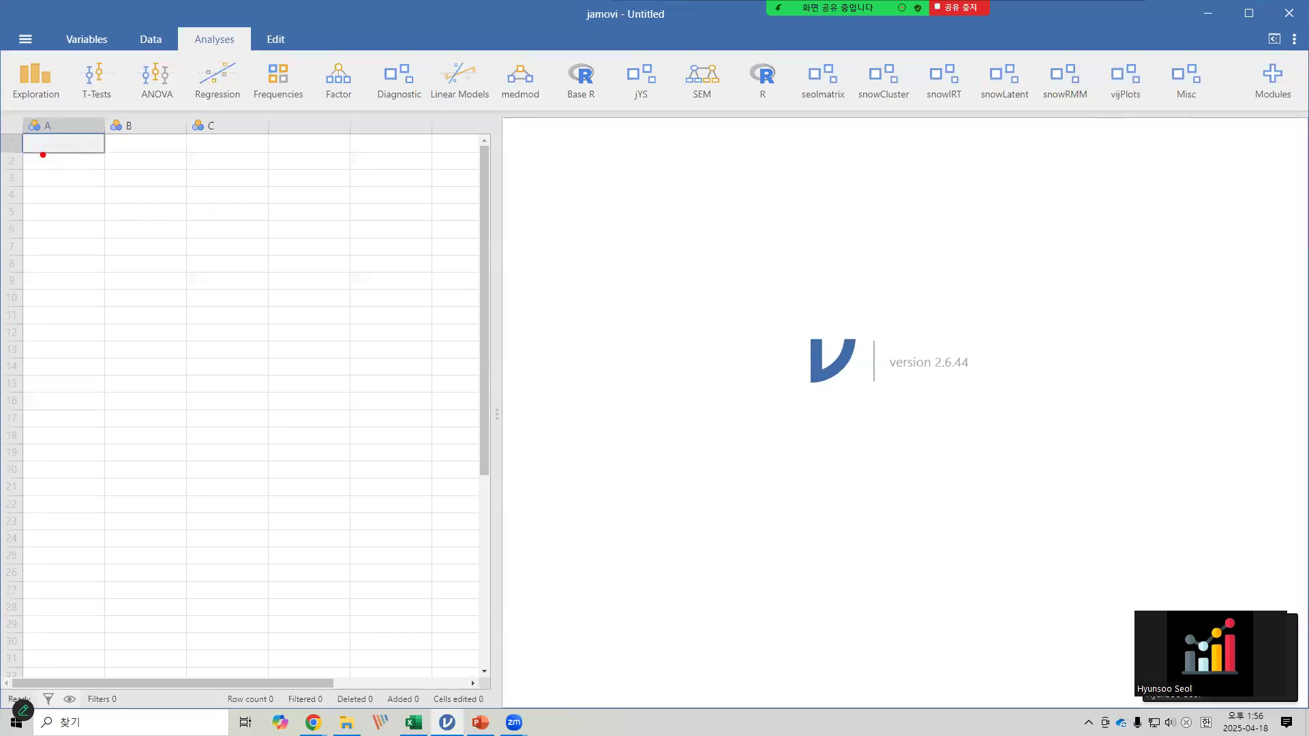
- Review the file commands for opening, saving and exporting data, and return to the empty data set
drag(7, 21, 41, 58)
click(22, 40)
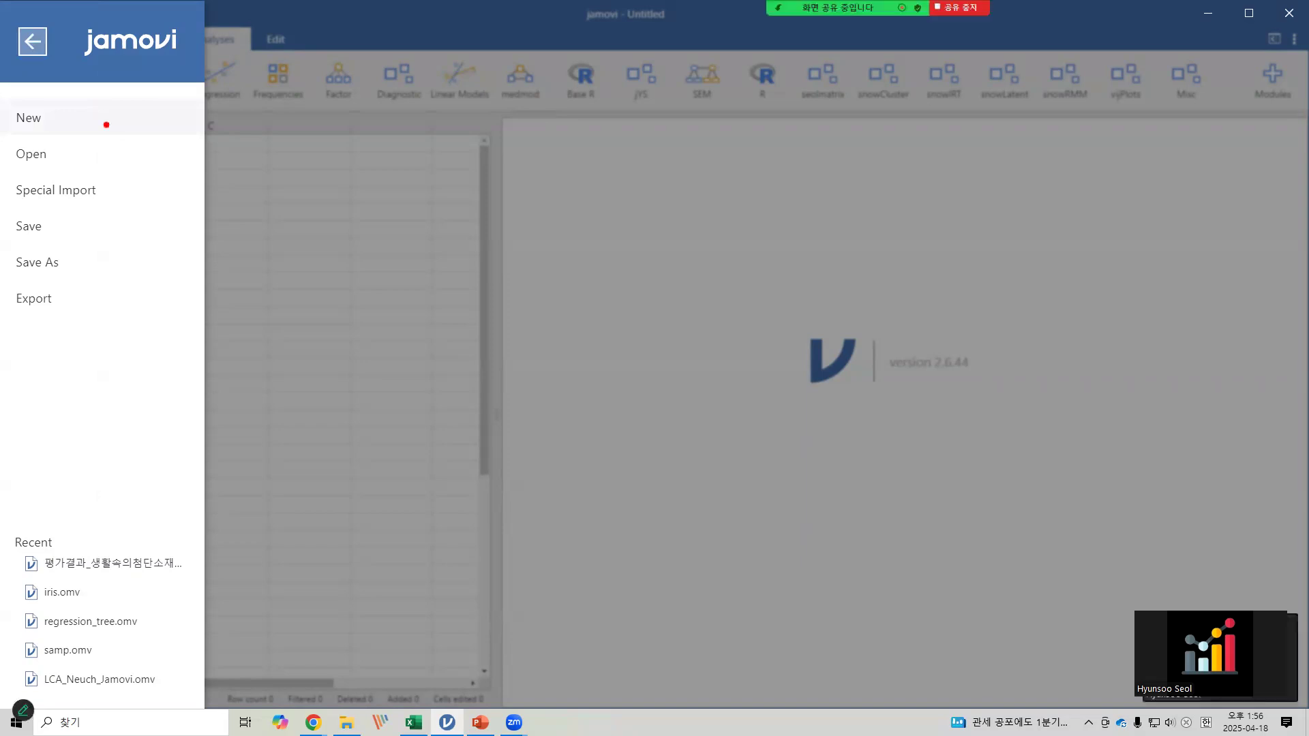
drag(4, 139, 79, 173)
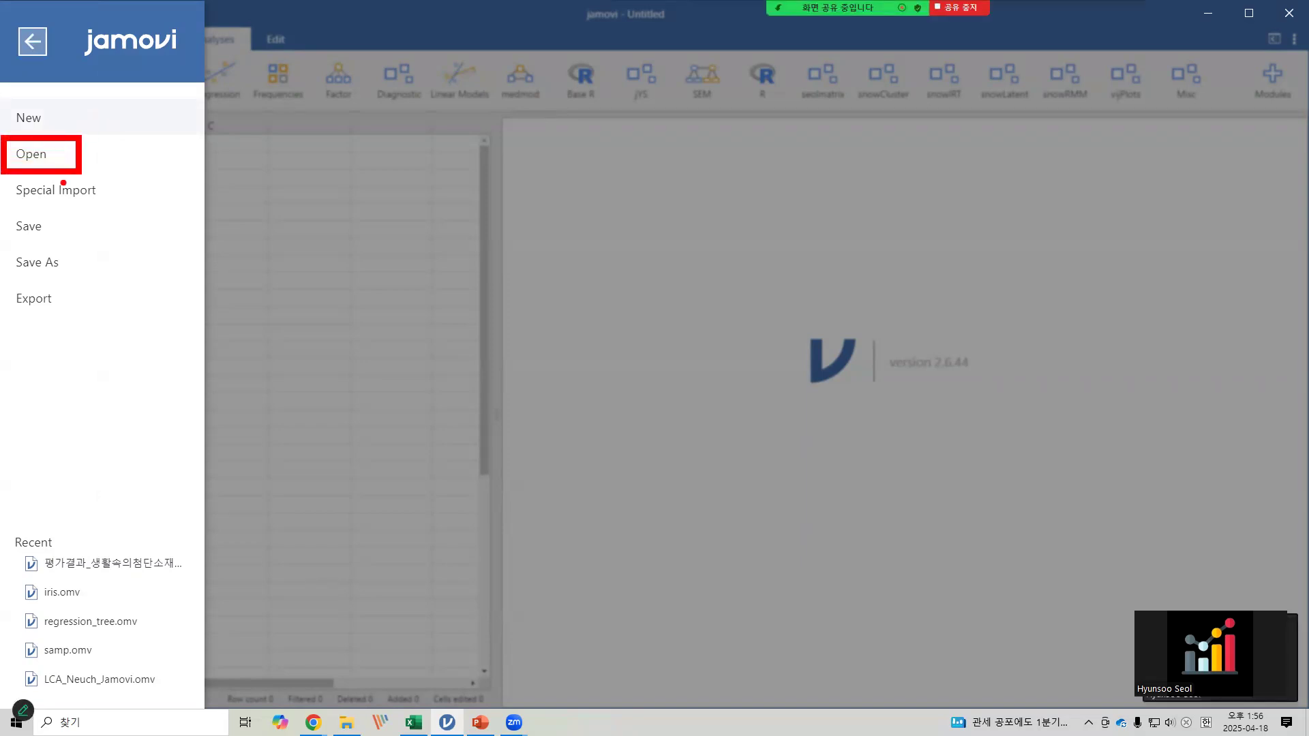
drag(4, 212, 67, 240)
drag(3, 282, 65, 326)
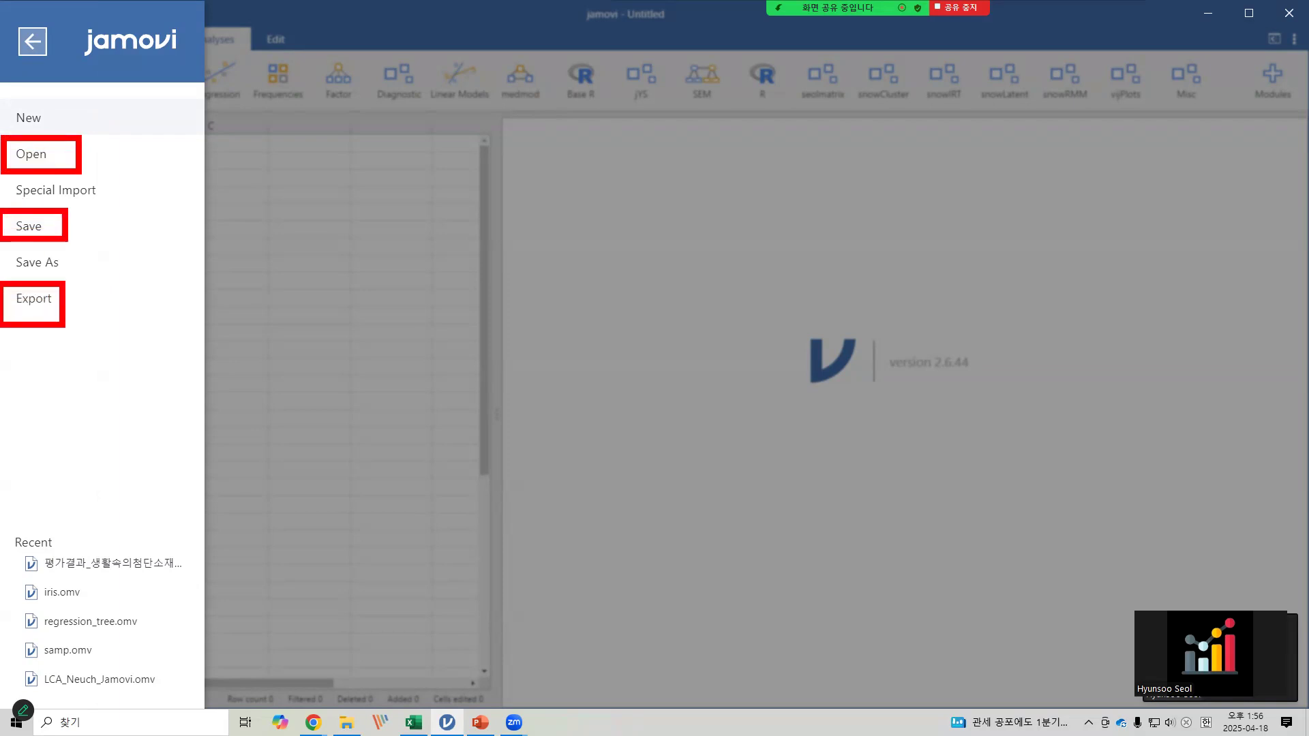
click(335, 257)
- View the variable list and the data-handling tools Compute, Transform and Filters
click(91, 40)
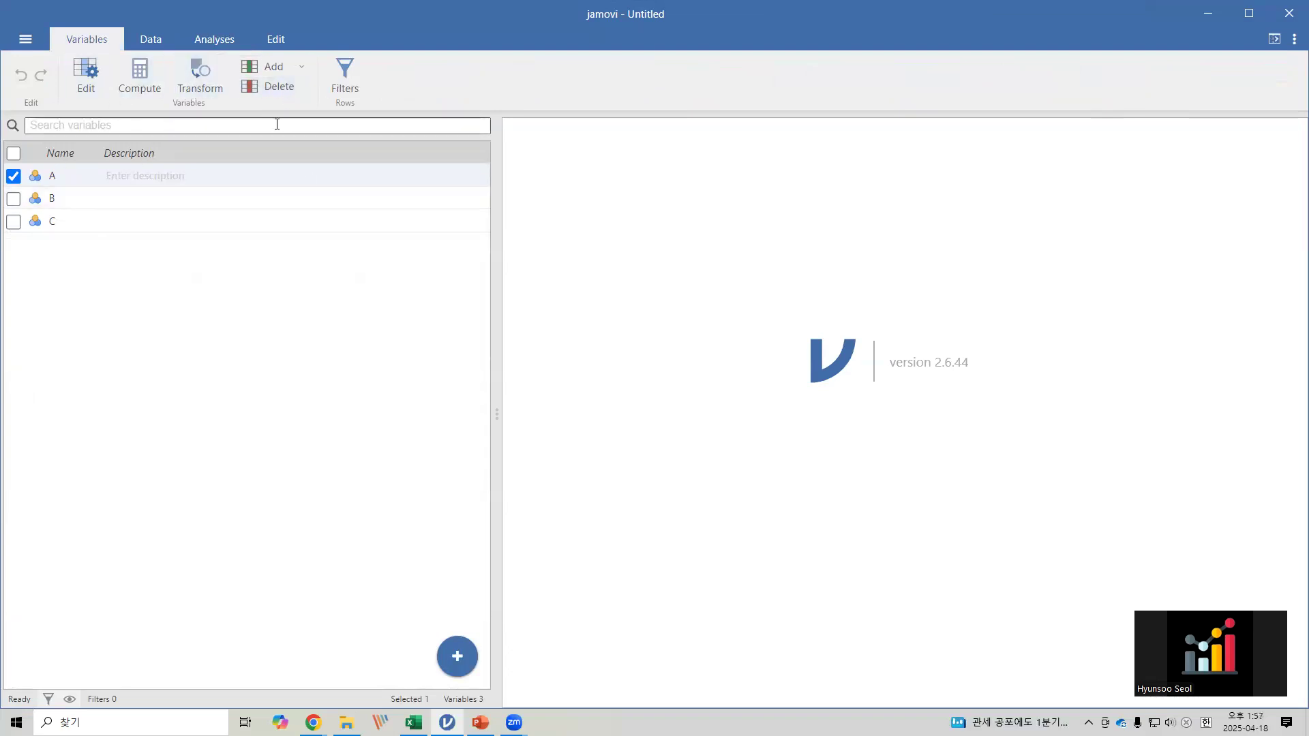
click(153, 39)
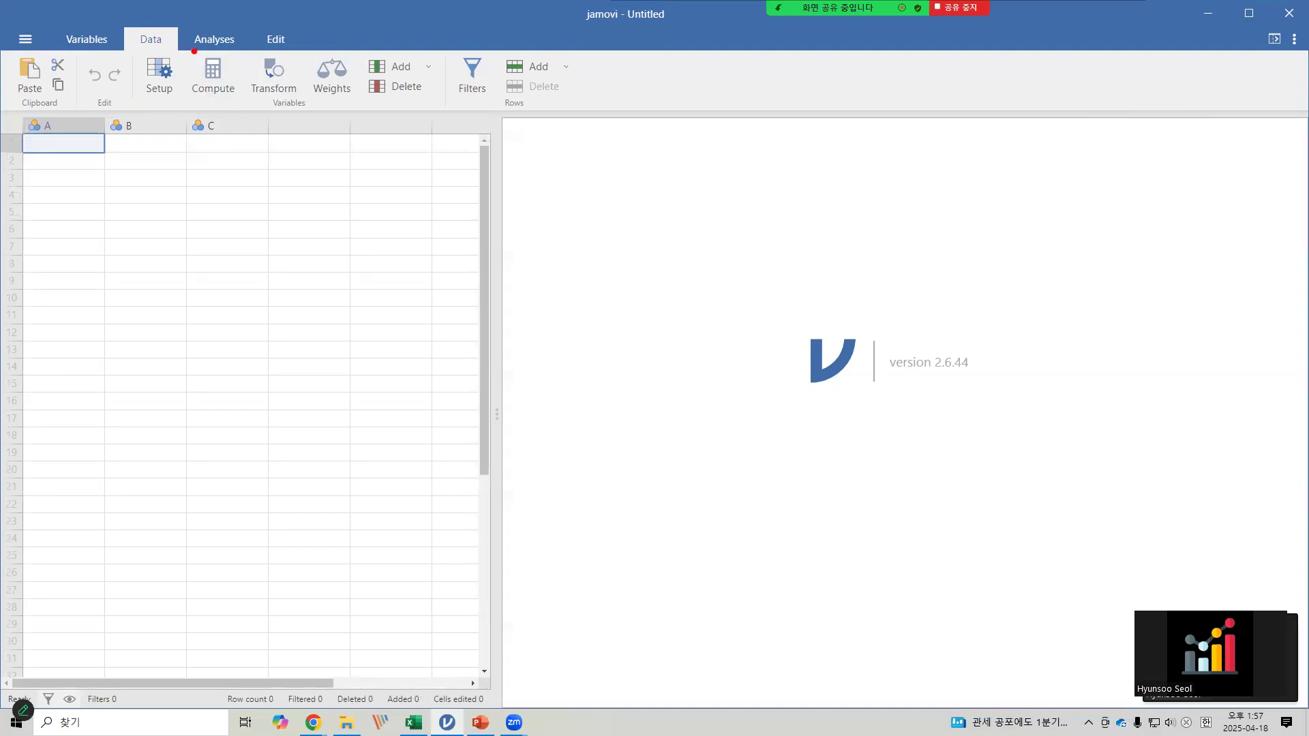
drag(191, 48, 241, 102)
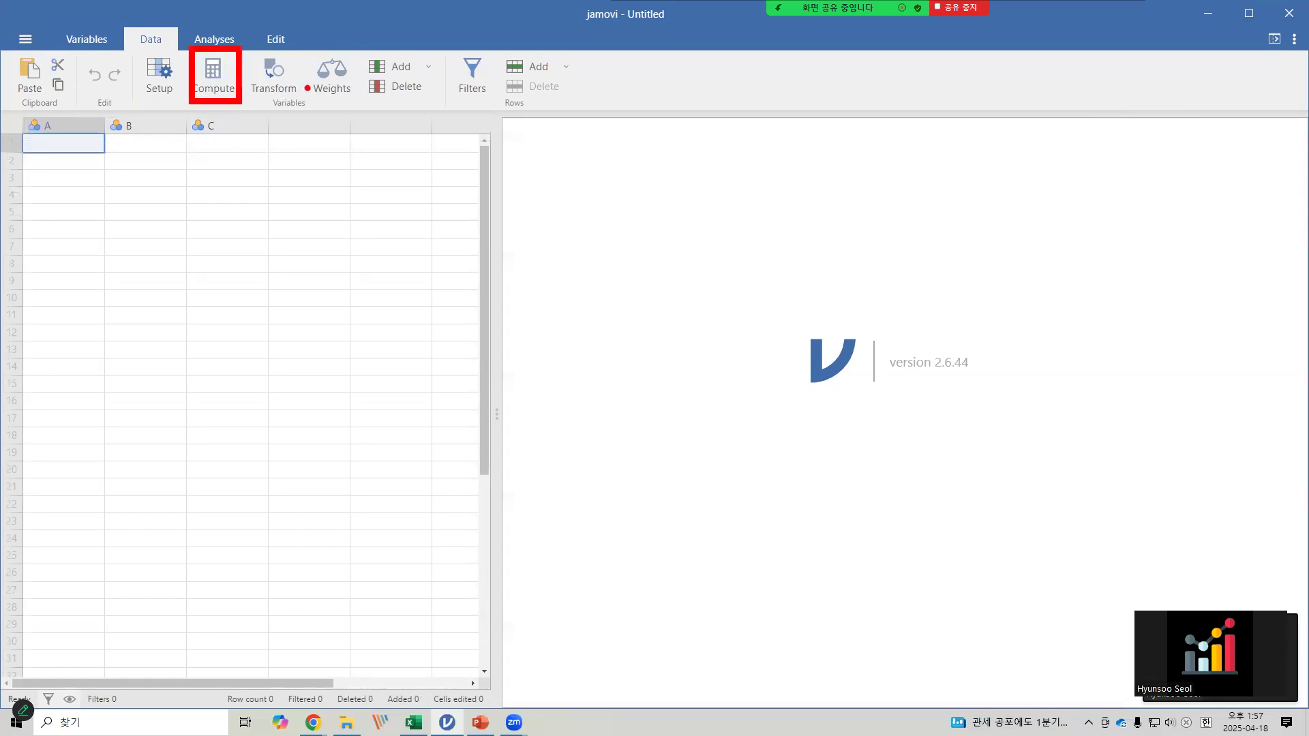
drag(253, 48, 307, 114)
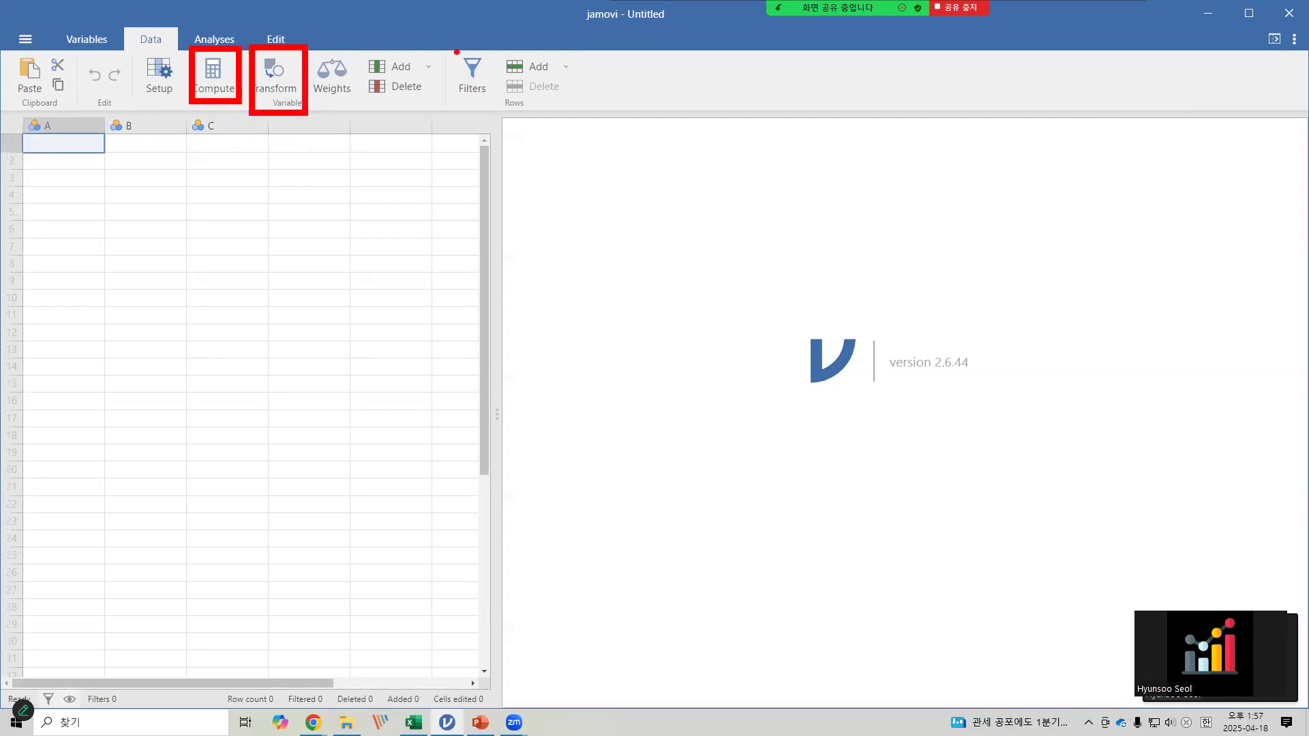
drag(445, 48, 502, 107)
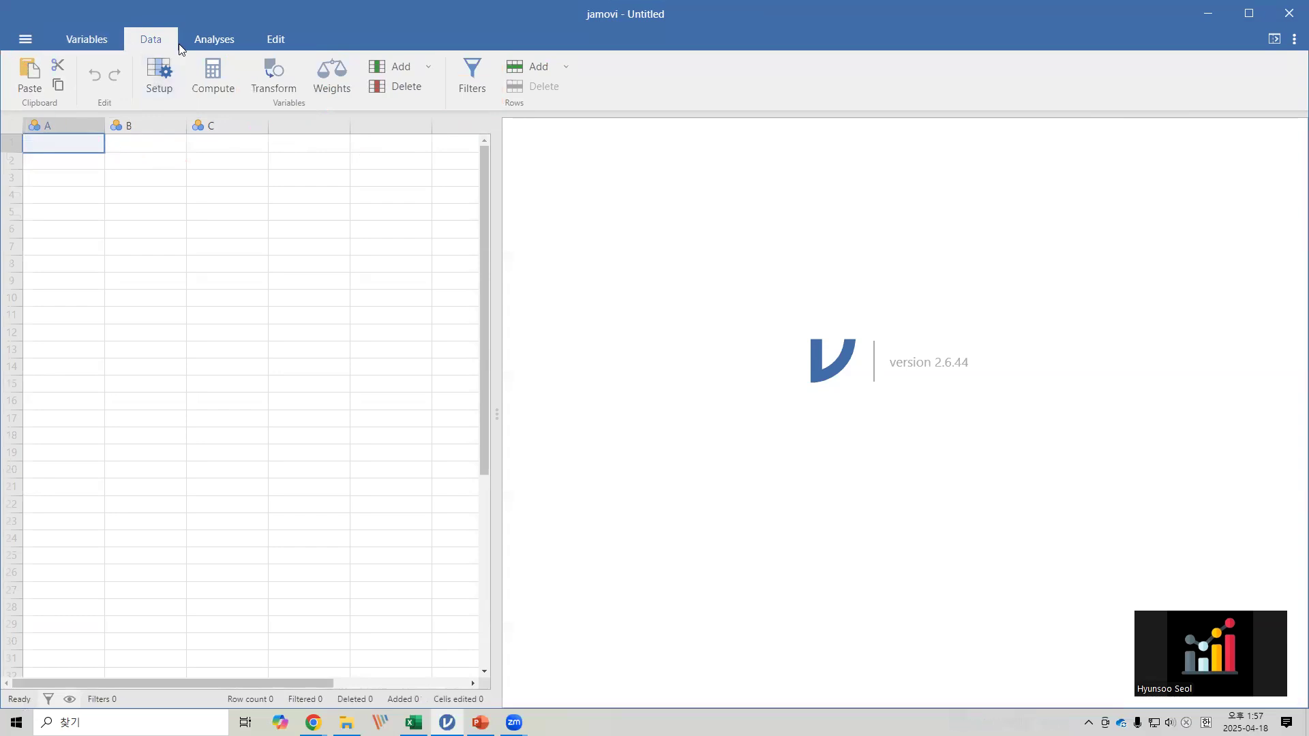
- Examine the available analyses, from Exploration to Factor and the add-on modules from Diagnostic to Misc
click(210, 43)
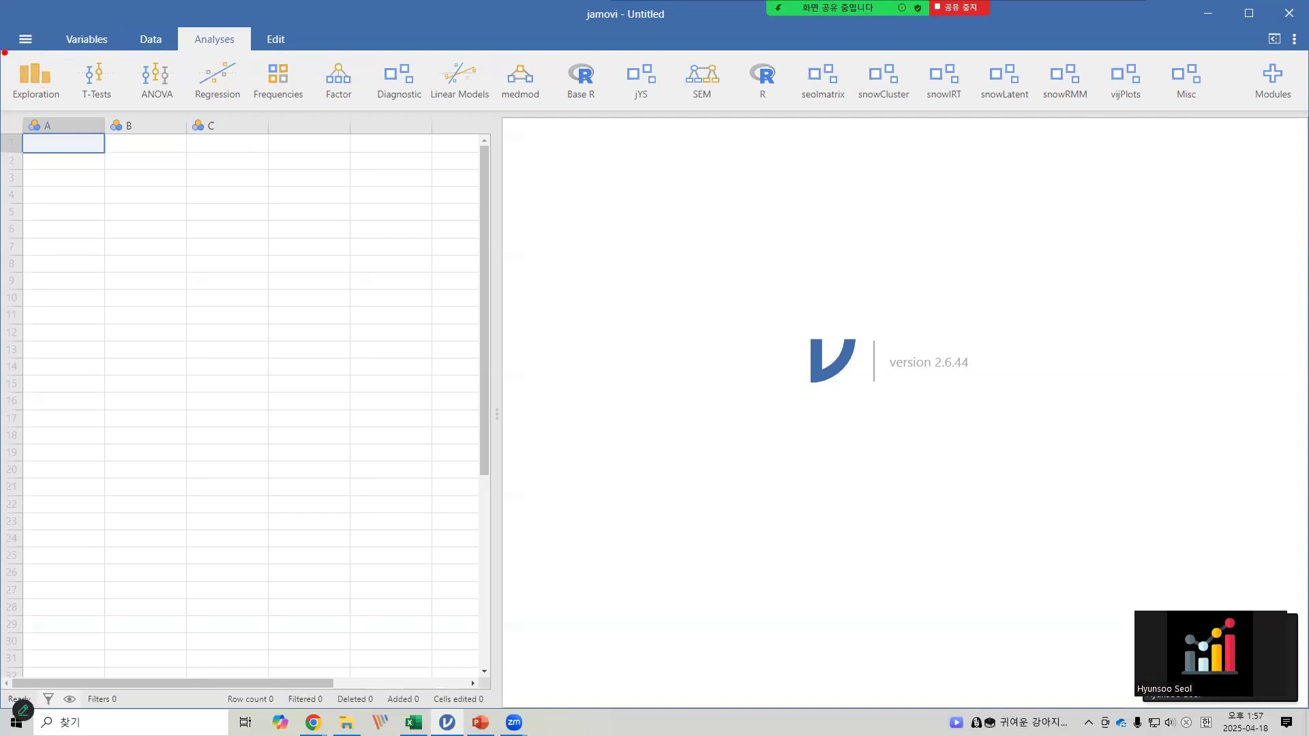
mouse_move(4, 53)
mouse_down()
mouse_move(133, 96)
mouse_move(362, 113)
mouse_up()
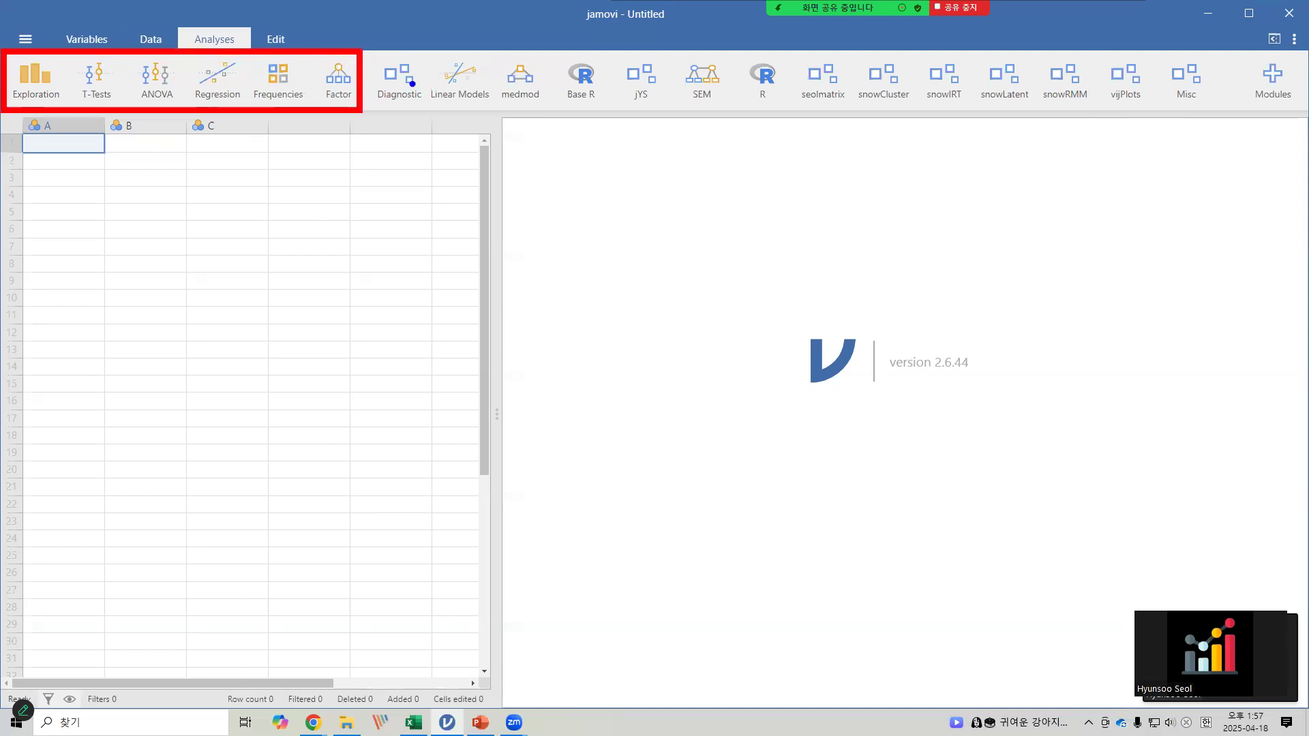
mouse_move(376, 51)
mouse_down()
mouse_move(737, 116)
mouse_move(1213, 120)
mouse_up()
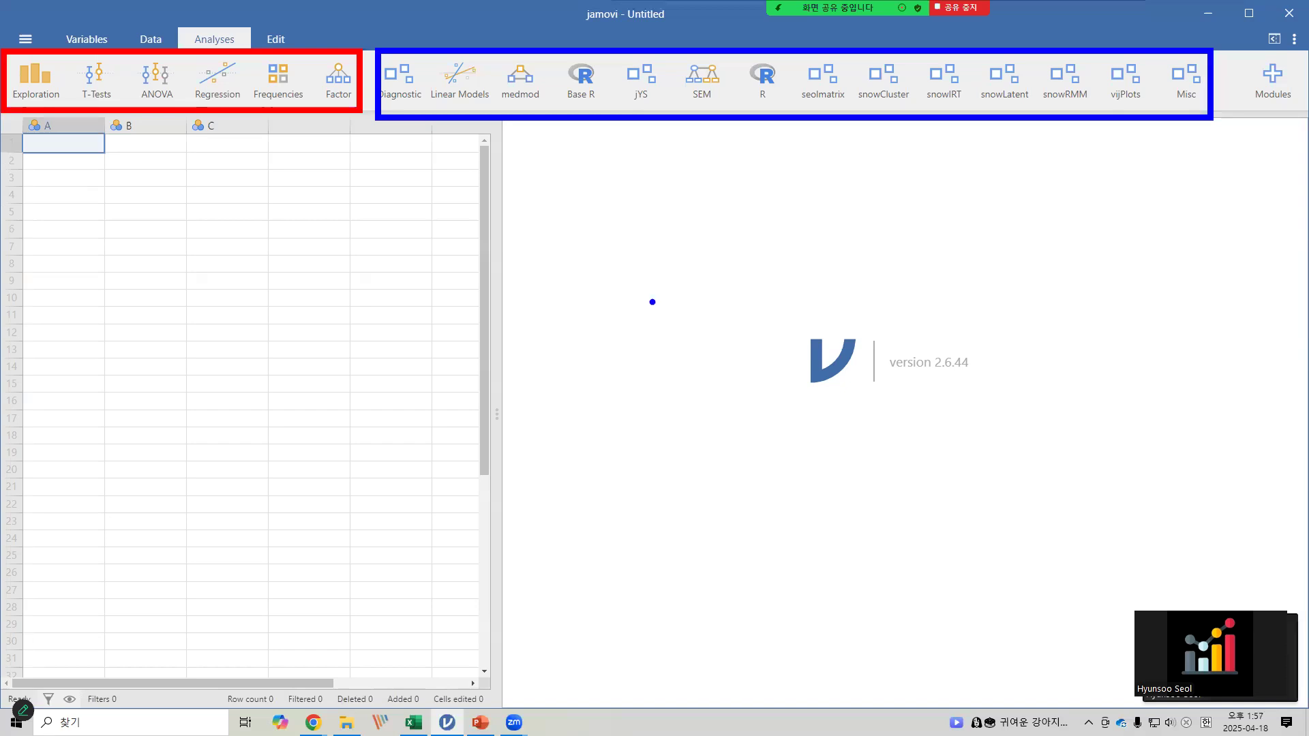
key(Escape)
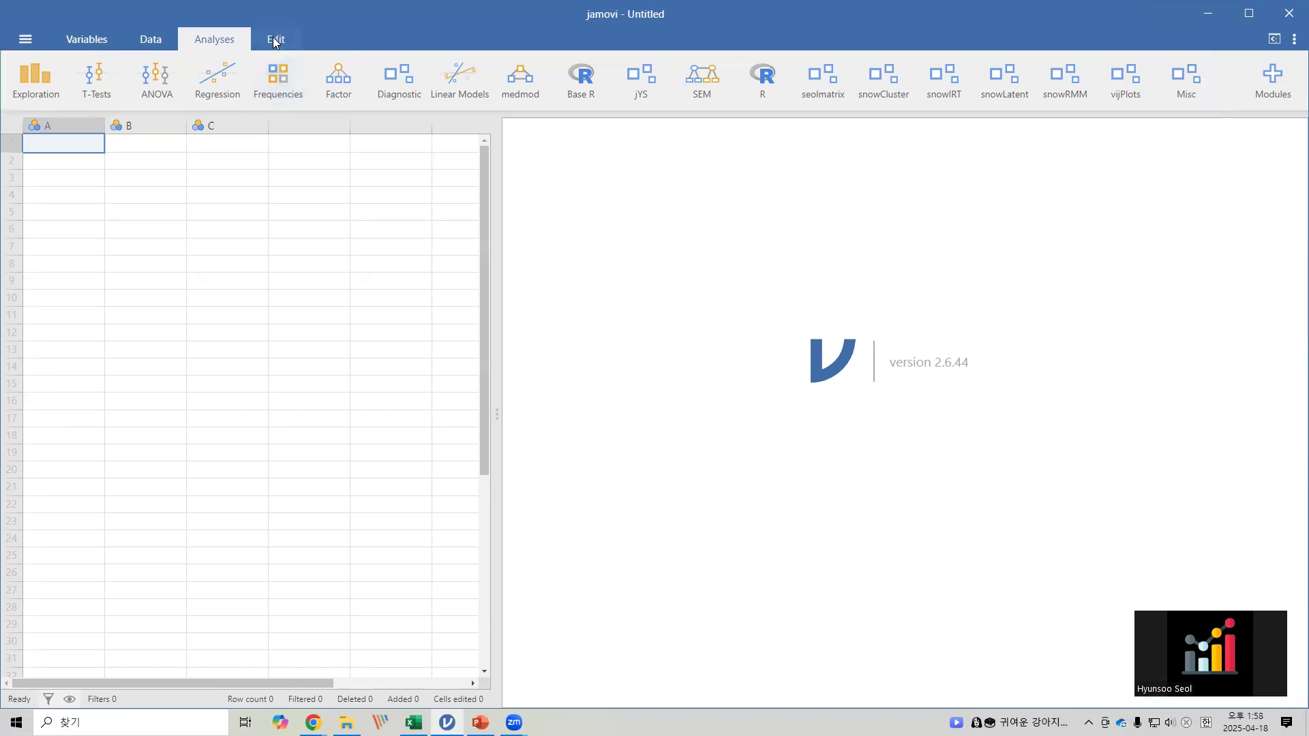
- Display the editable results document and examine its text formatting, formula, heading and link tools
click(273, 39)
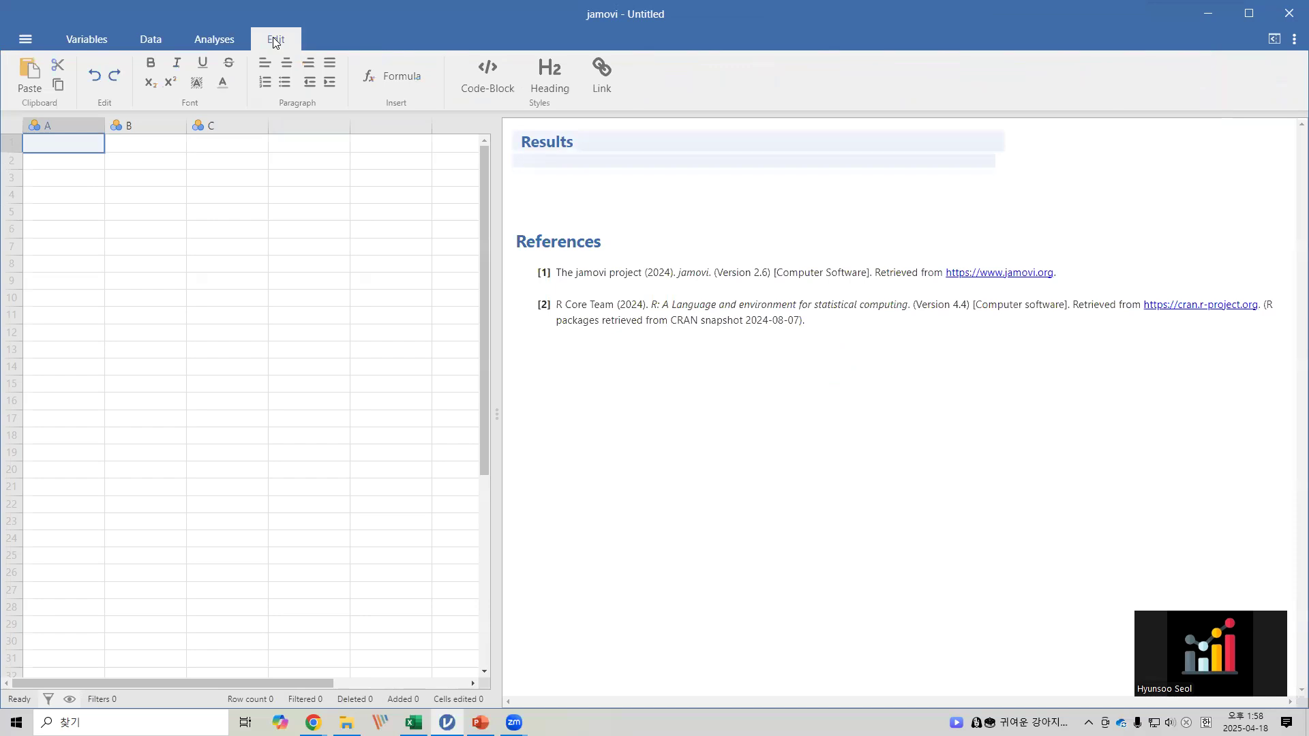
key(ctrl+2)
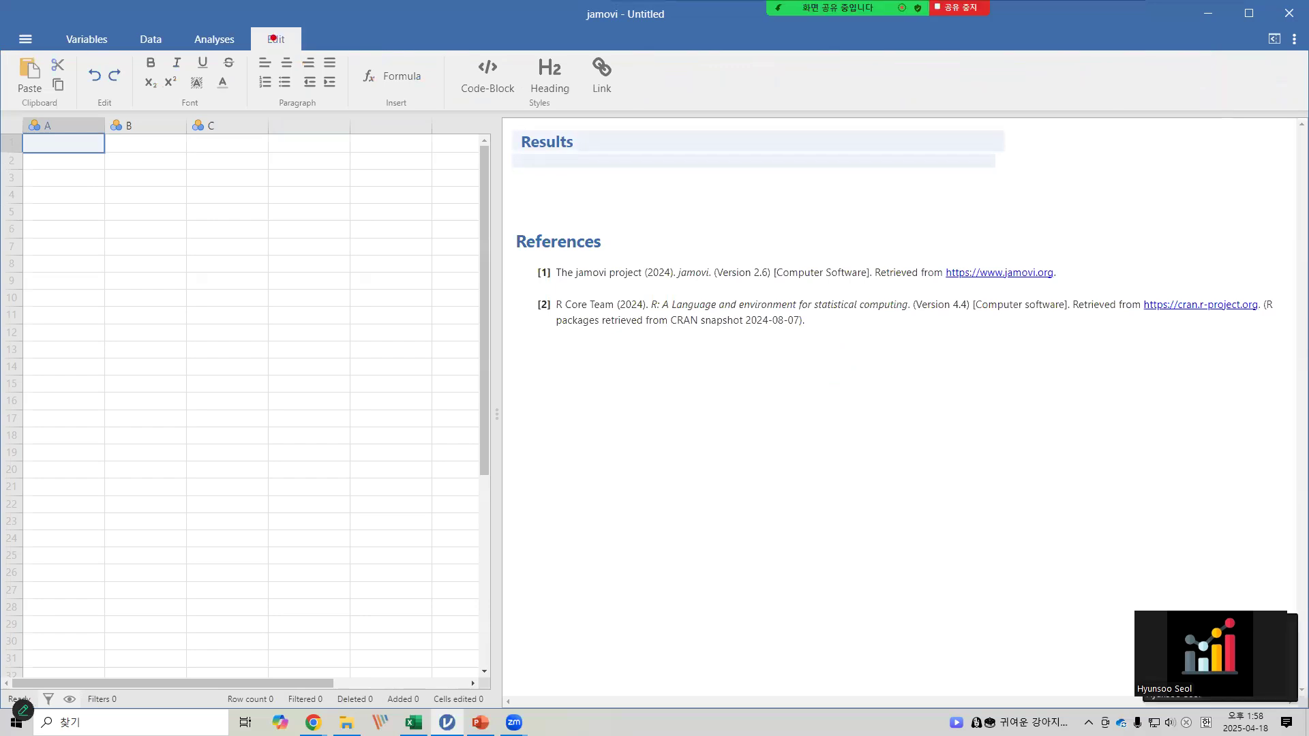
mouse_move(507, 119)
mouse_down()
mouse_move(600, 145)
mouse_move(1117, 558)
mouse_up()
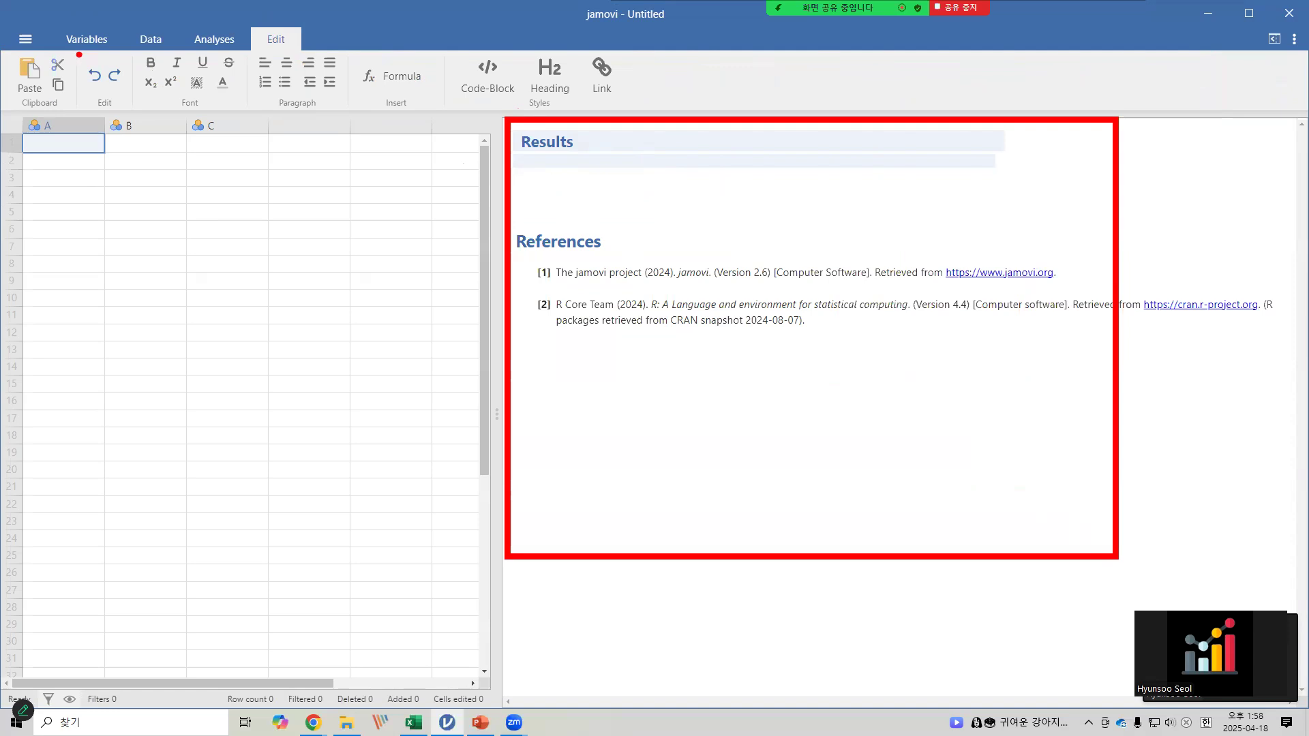
mouse_move(77, 52)
mouse_down()
mouse_move(346, 99)
mouse_move(622, 107)
mouse_move(687, 72)
mouse_move(710, 90)
mouse_move(716, 69)
mouse_move(781, 97)
mouse_up()
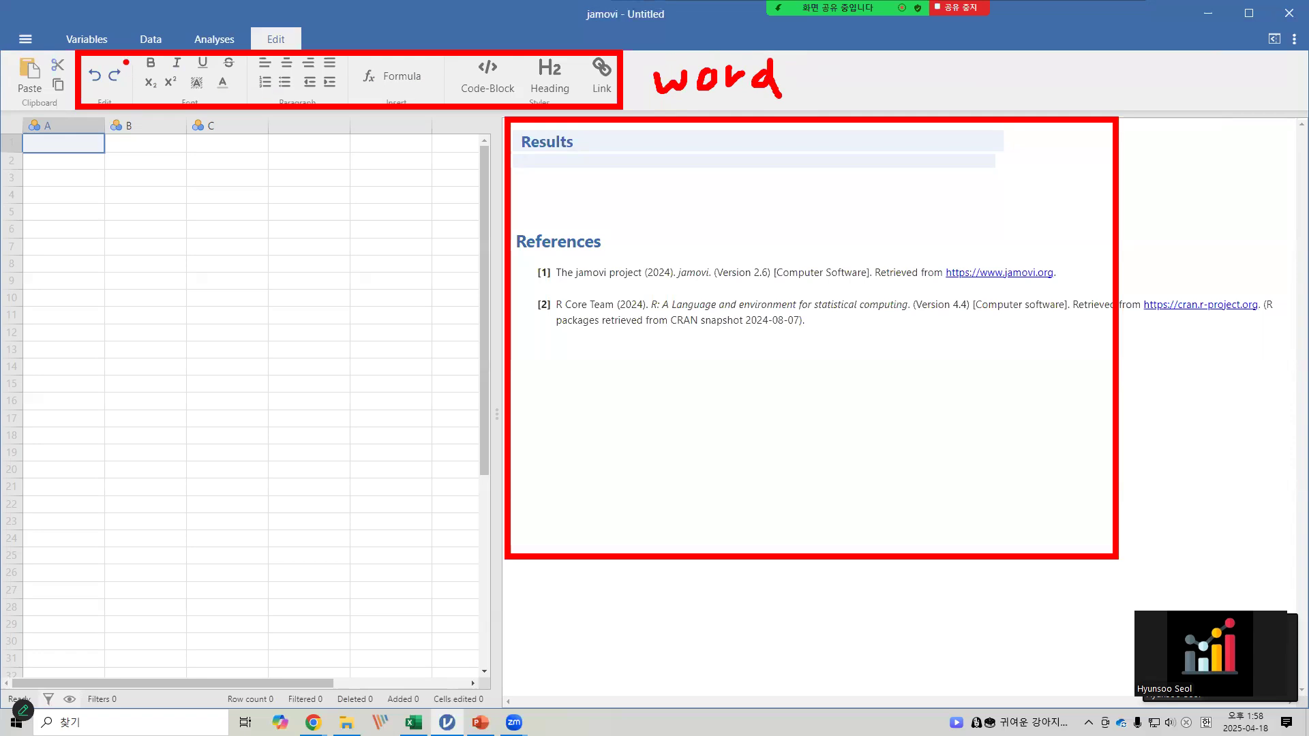
drag(127, 60, 138, 57)
mouse_move(165, 60)
mouse_down()
mouse_move(197, 74)
mouse_move(159, 93)
mouse_move(177, 92)
mouse_up()
mouse_move(352, 60)
mouse_down()
mouse_move(372, 60)
mouse_move(351, 62)
mouse_up()
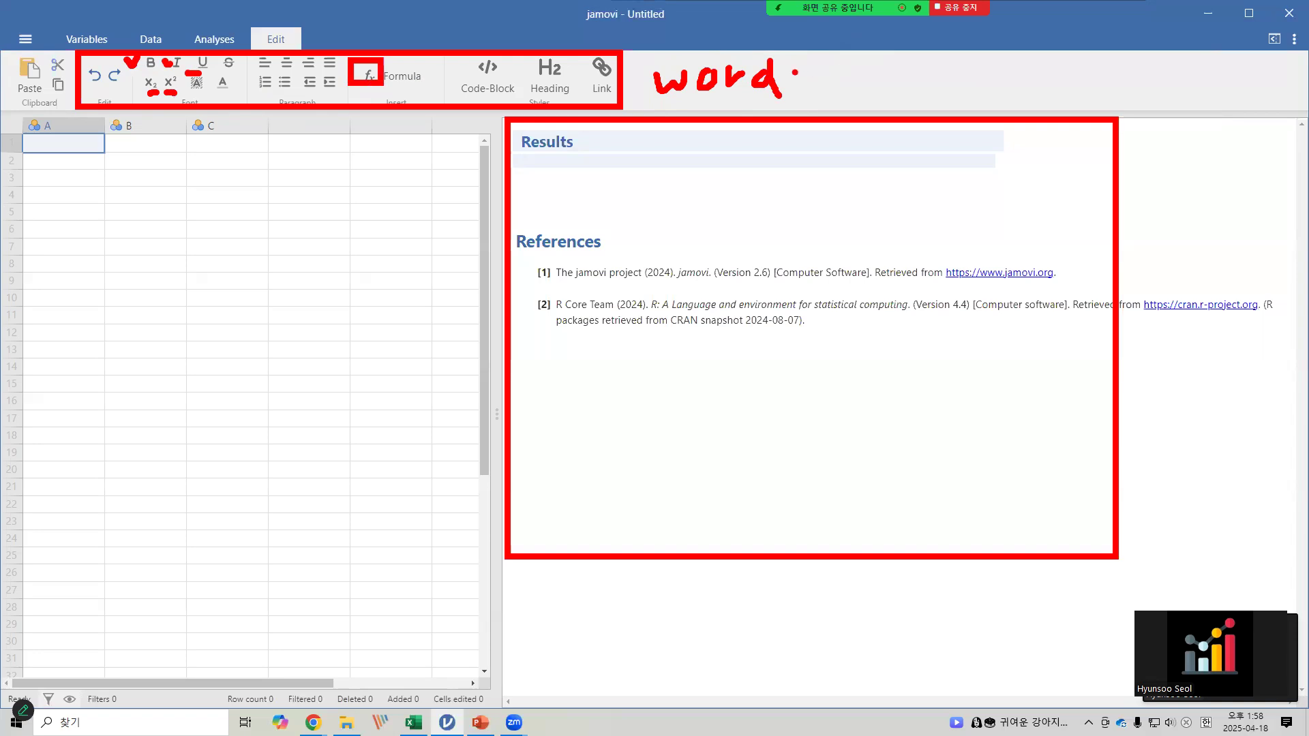
key(Escape)
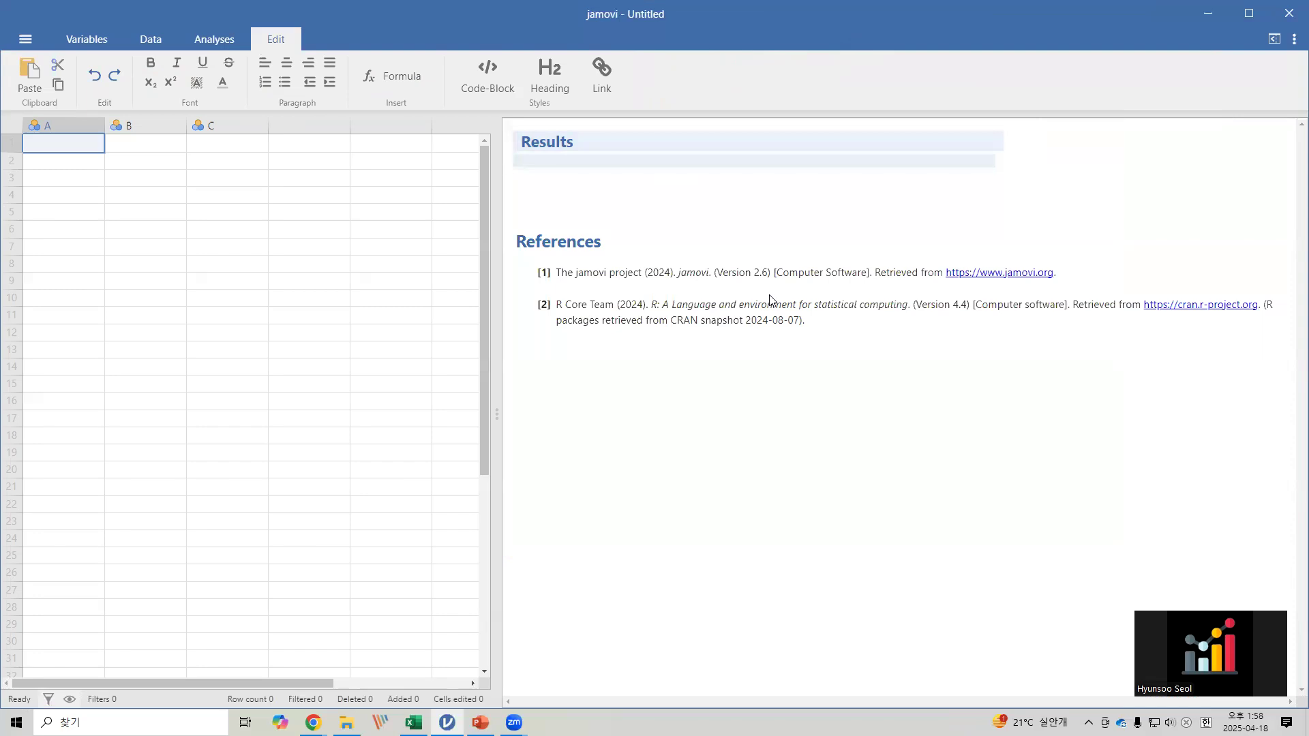
key(ctrl+2)
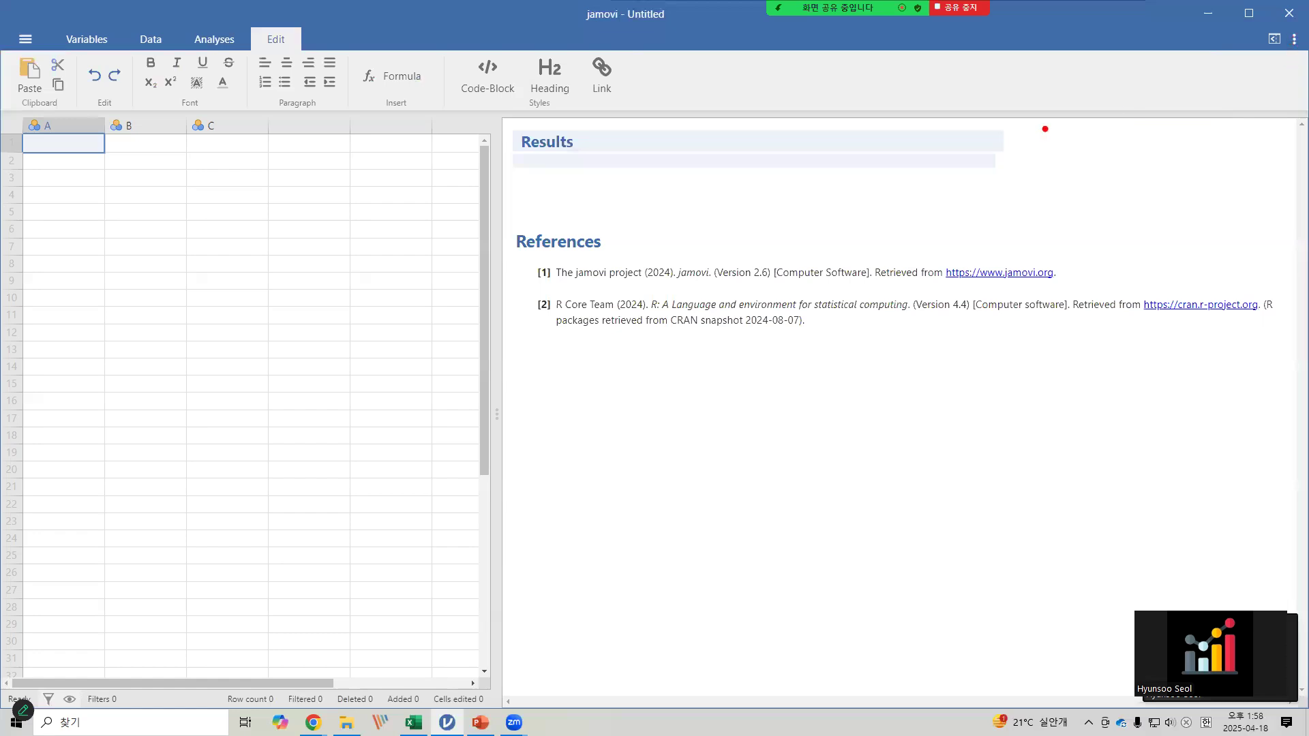
drag(1307, 27, 1280, 78)
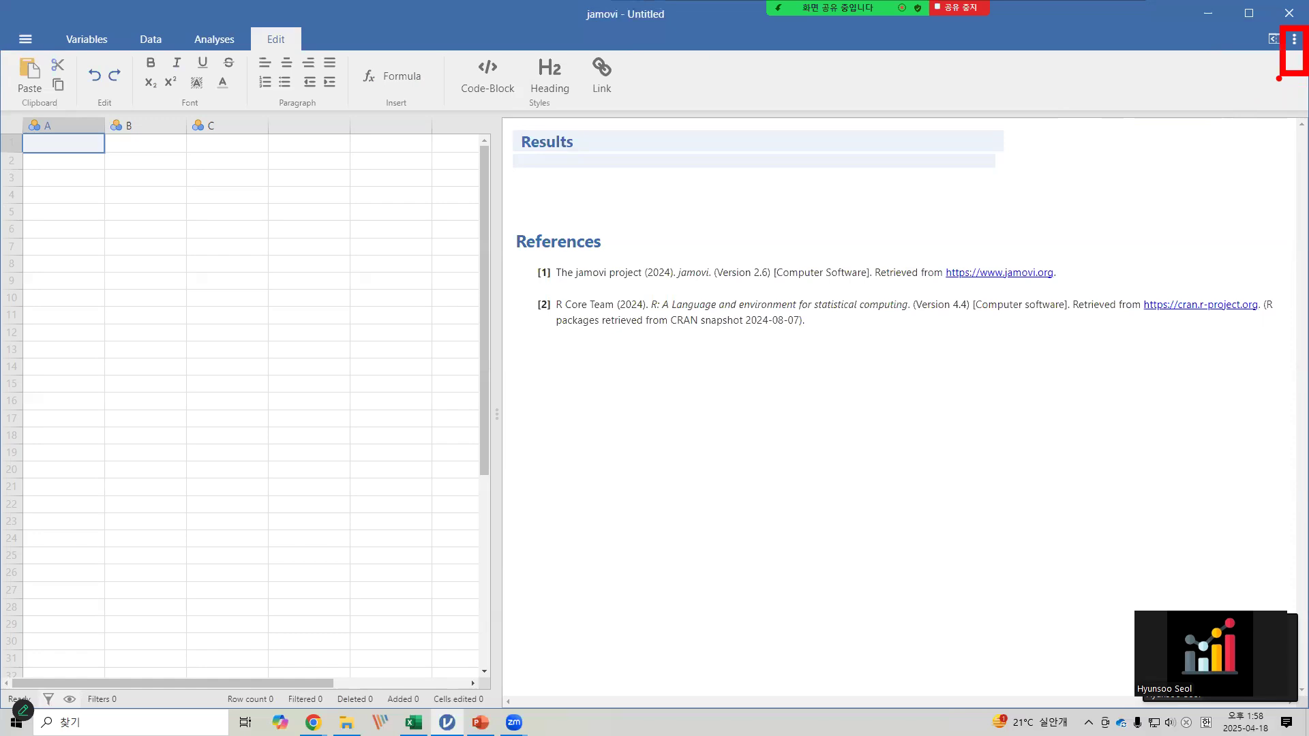
mouse_move(1119, 140)
mouse_down()
mouse_move(1256, 56)
mouse_move(1254, 93)
mouse_up()
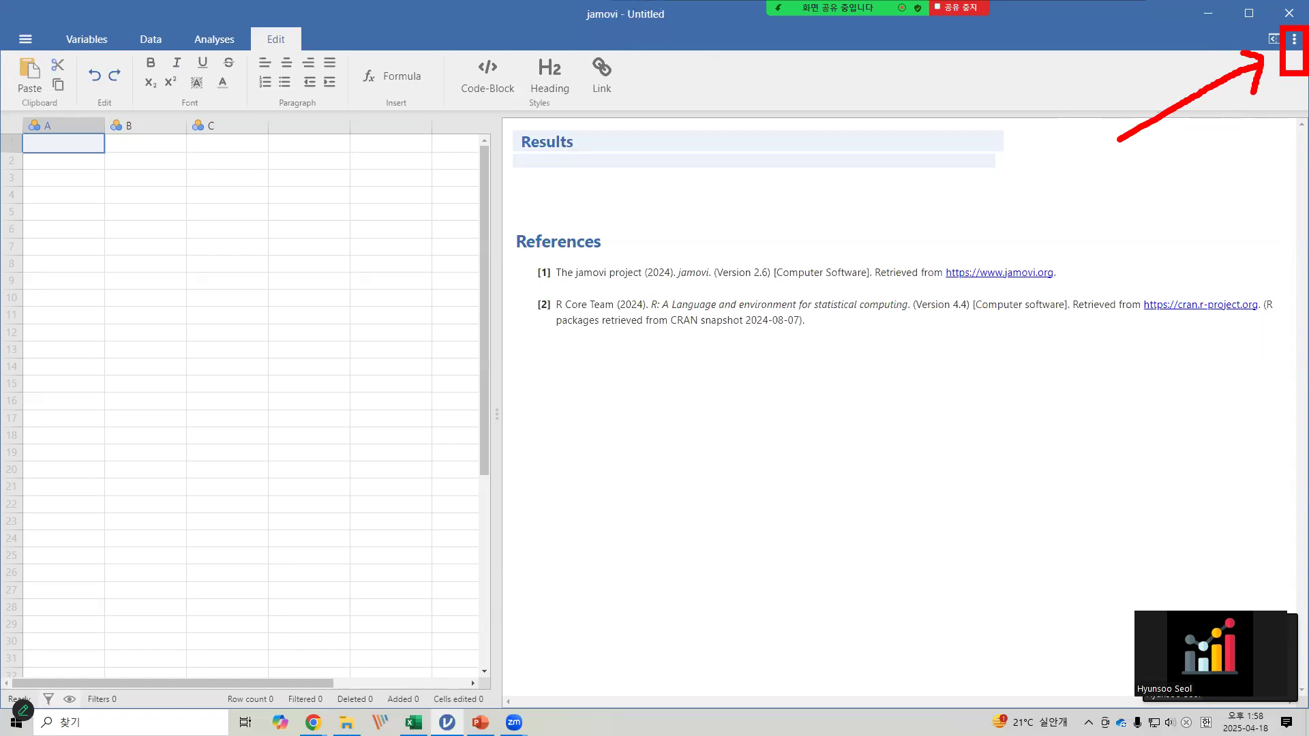
key(Escape)
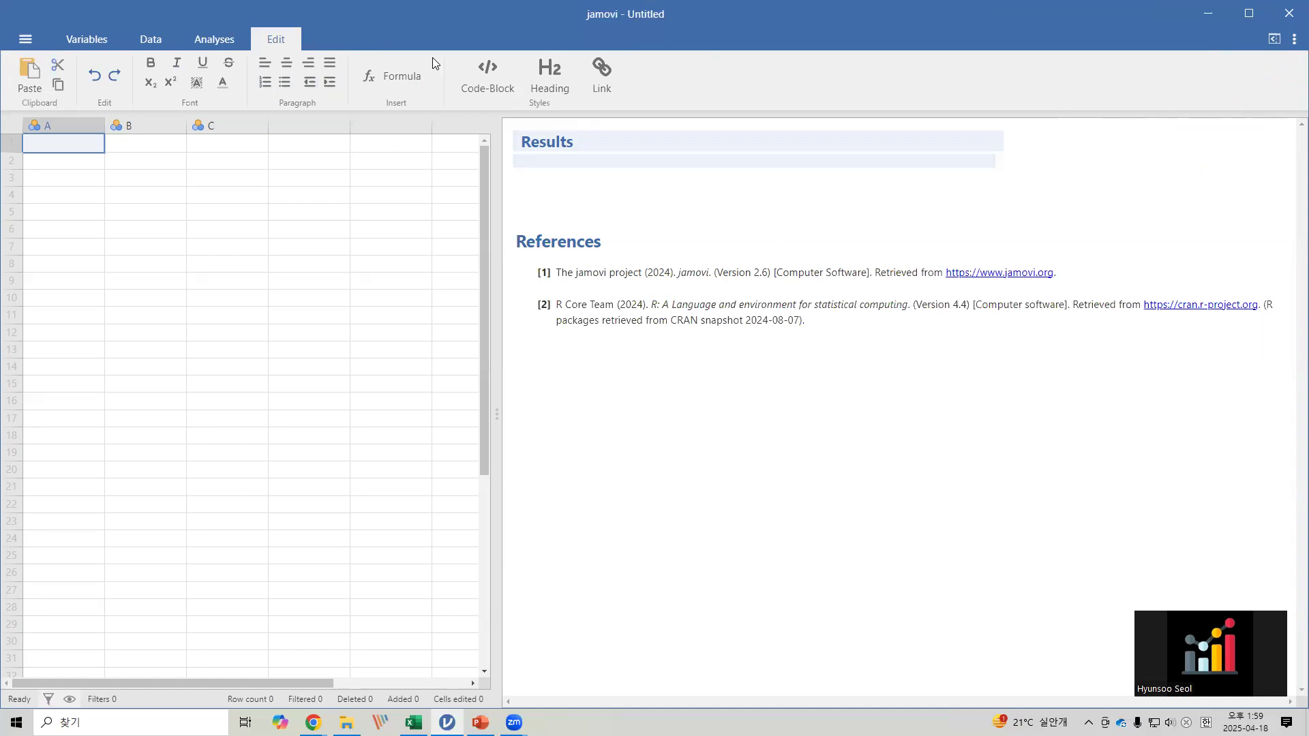
- Leave results editing and copy both the jamovi project and R Core Team entries from the references list
click(212, 38)
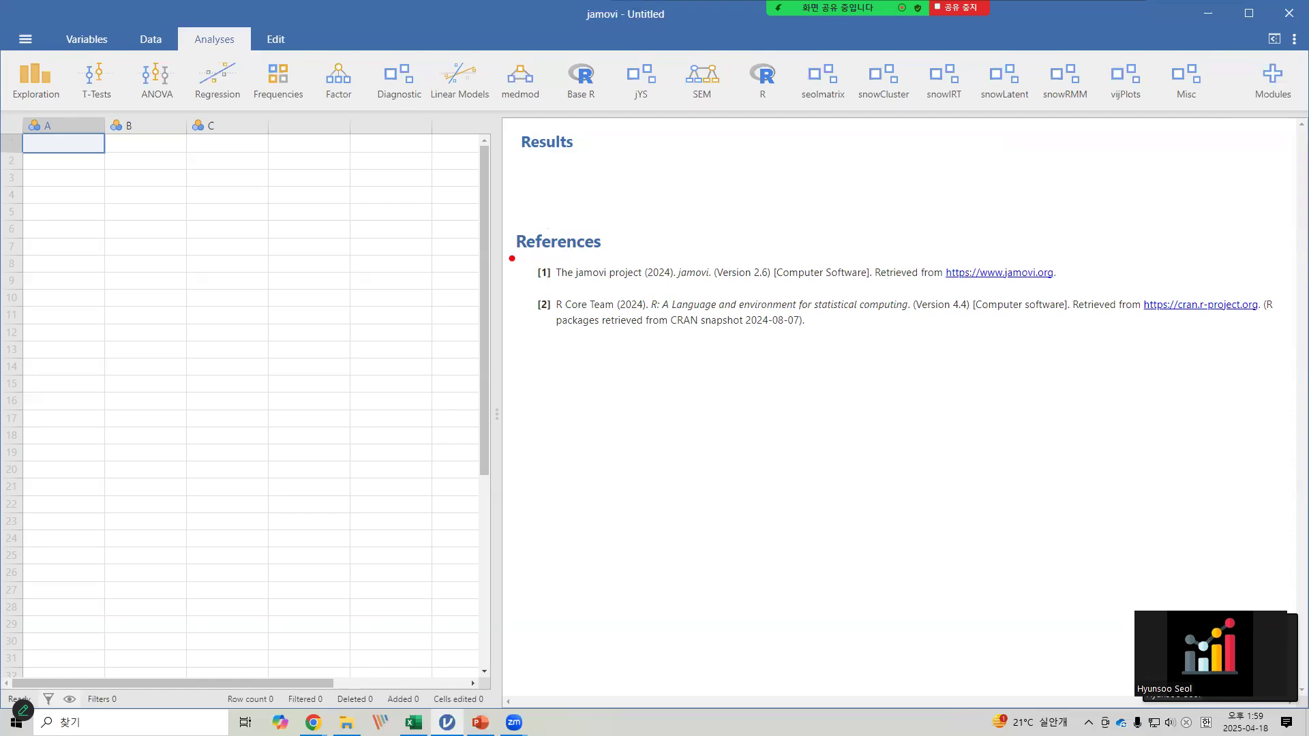
mouse_move(516, 257)
mouse_down()
mouse_move(1020, 358)
mouse_move(1290, 375)
mouse_up()
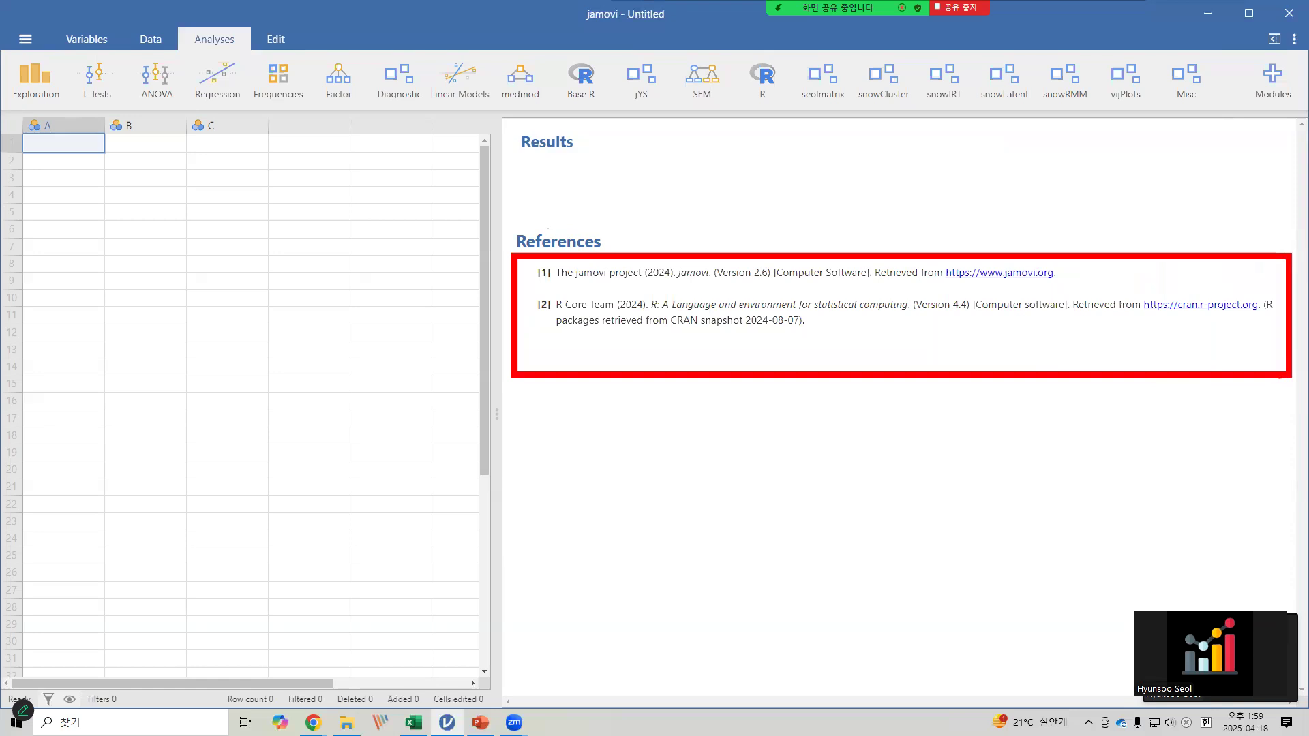
key(Escape)
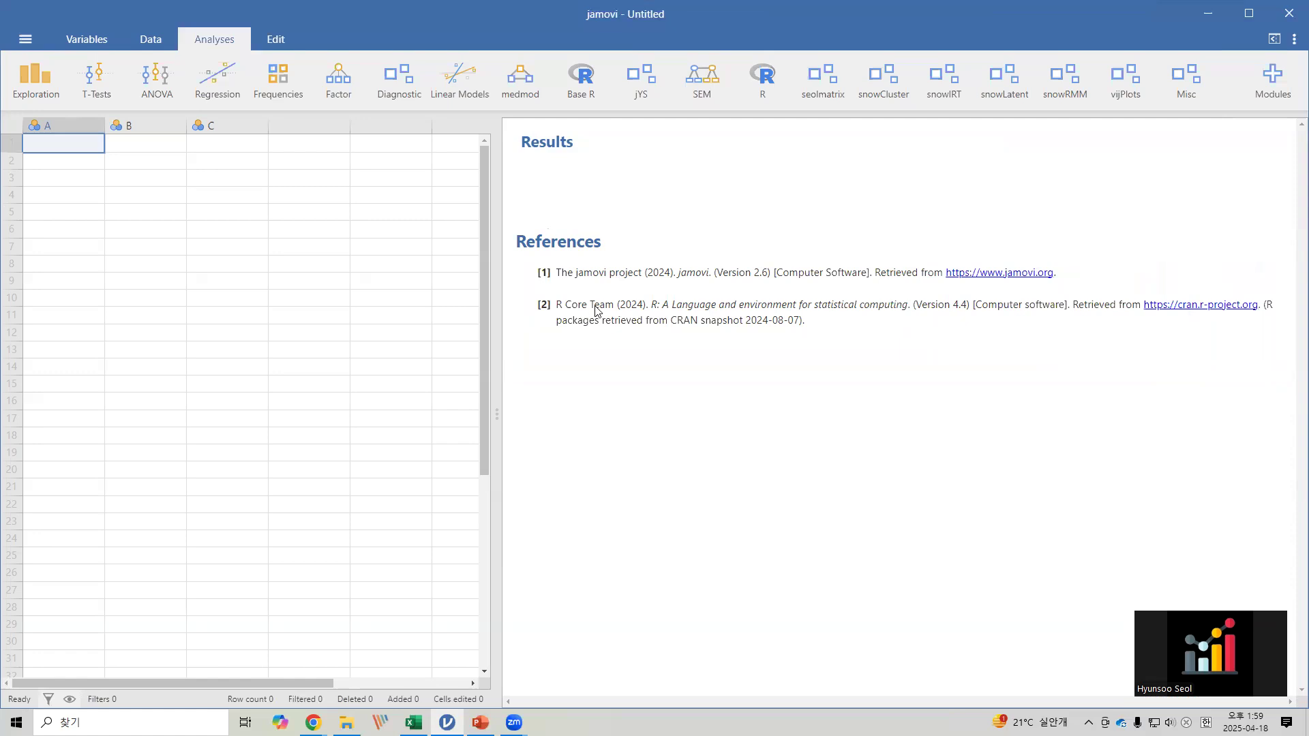
click(527, 273)
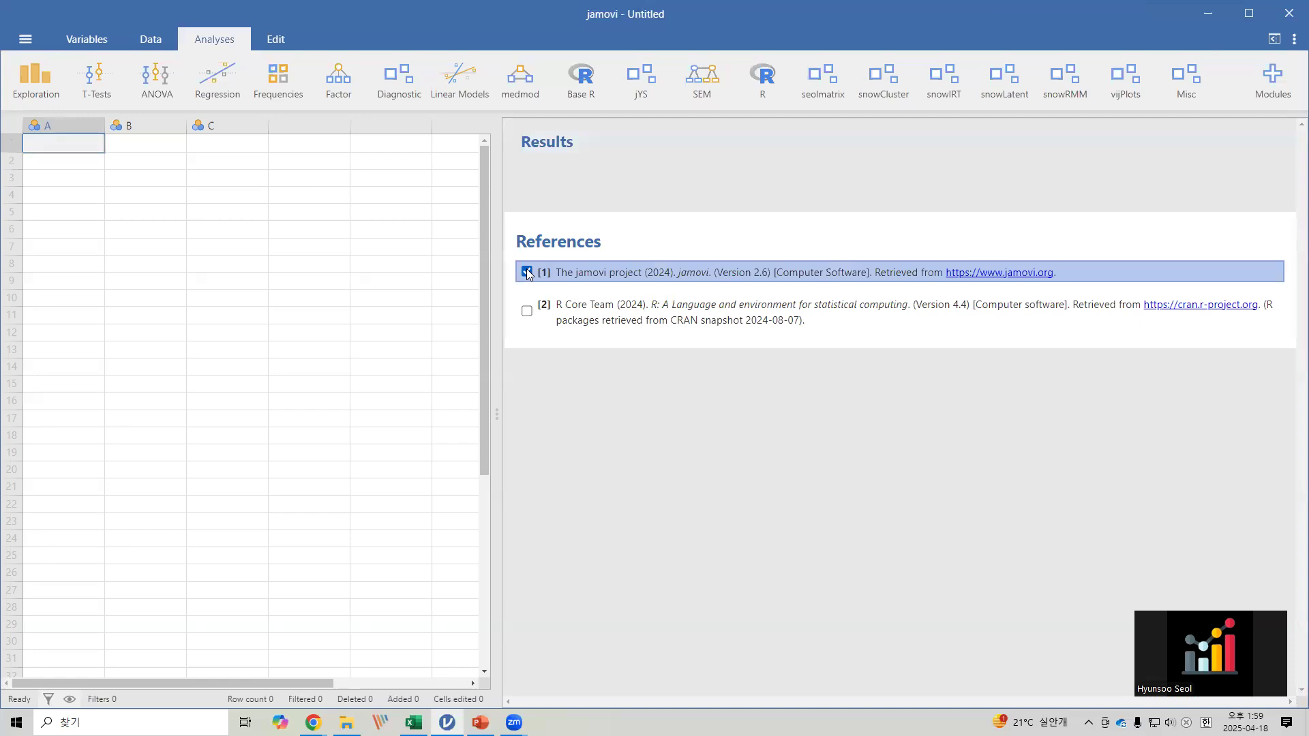
click(526, 311)
right_click(588, 304)
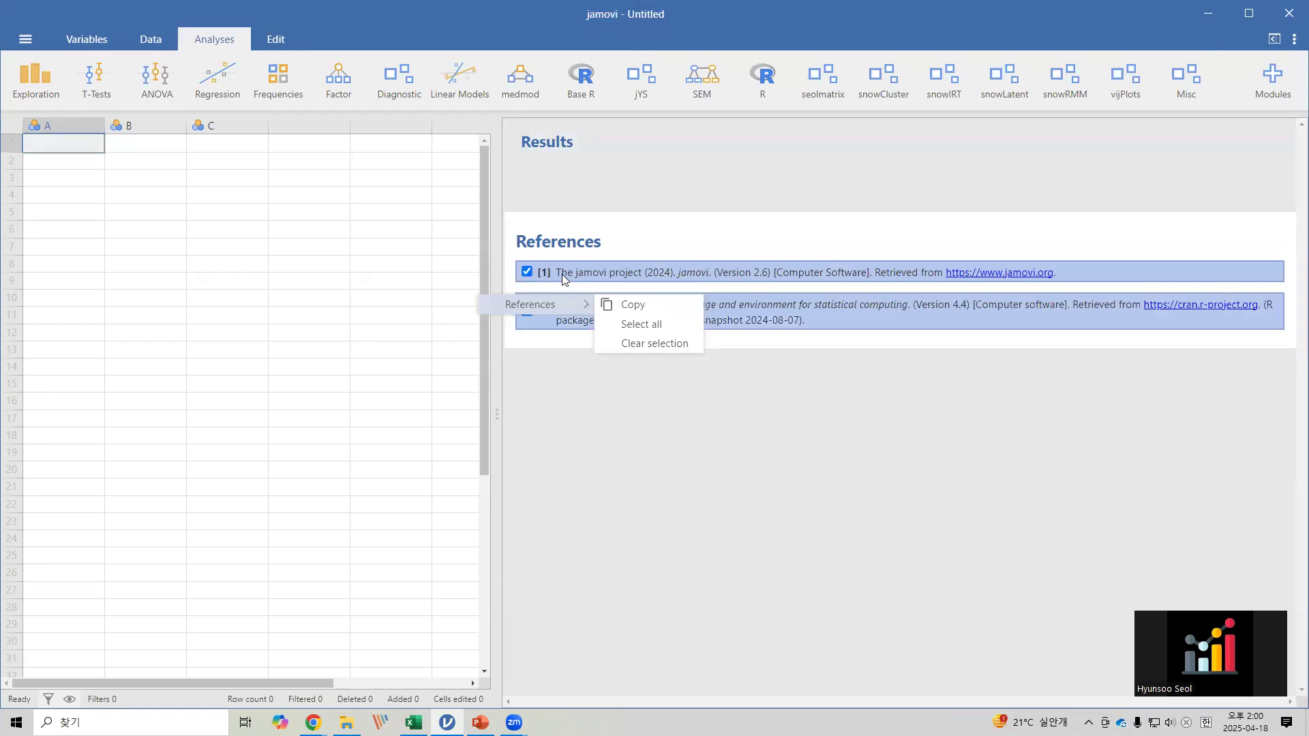
click(644, 305)
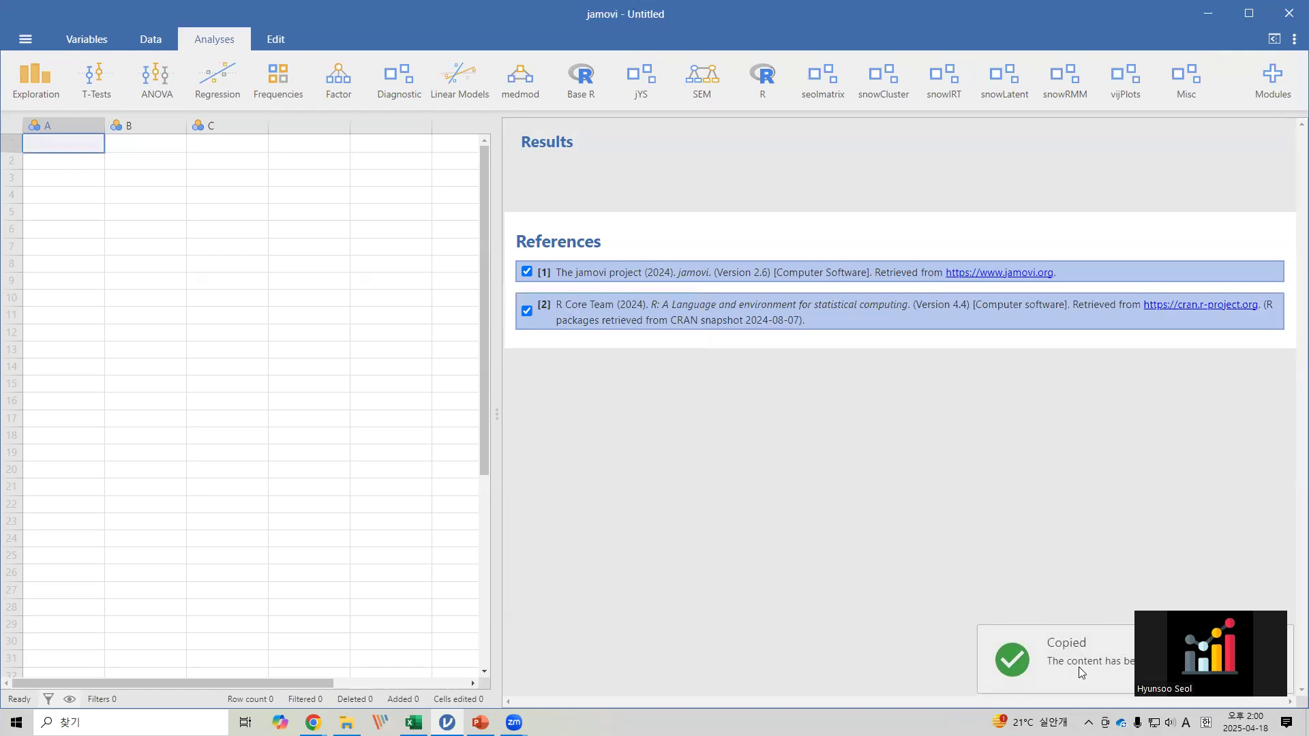
- Switch to the Hangul 2022 word processor from the desktop and create a new blank document
click(1202, 13)
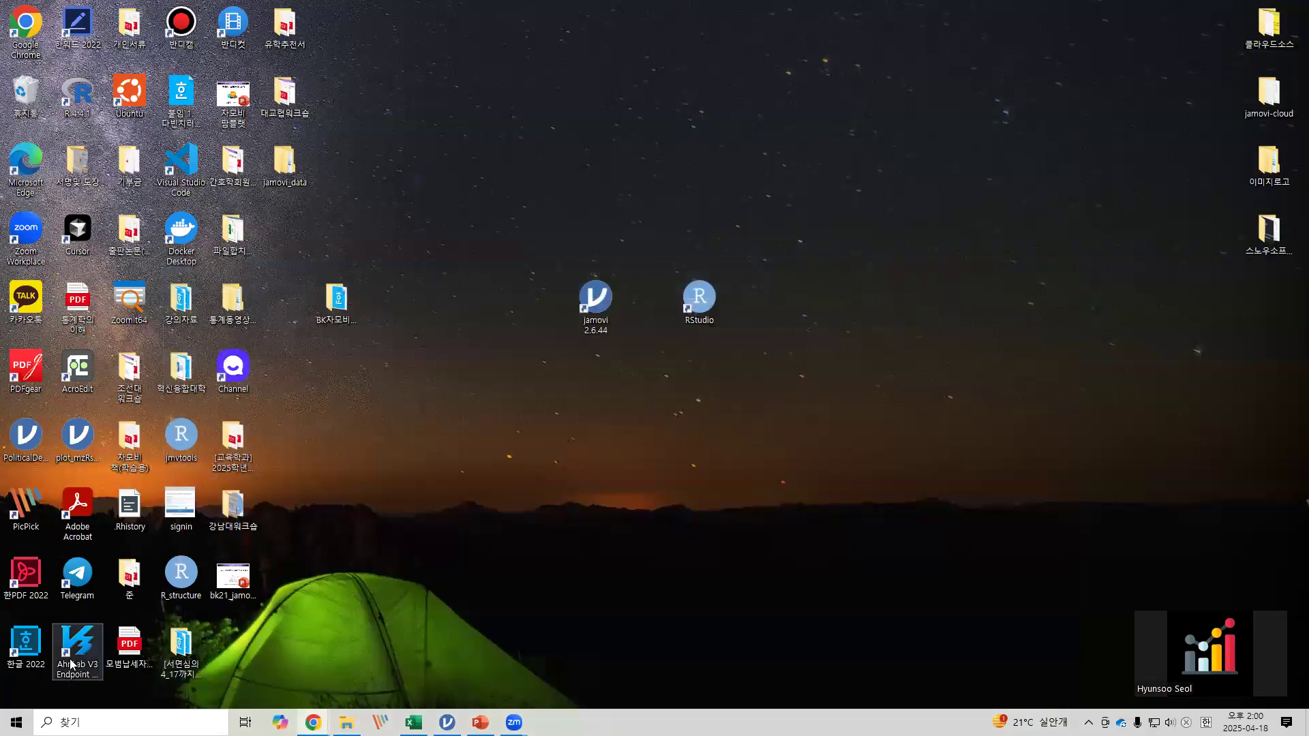
double_click(26, 644)
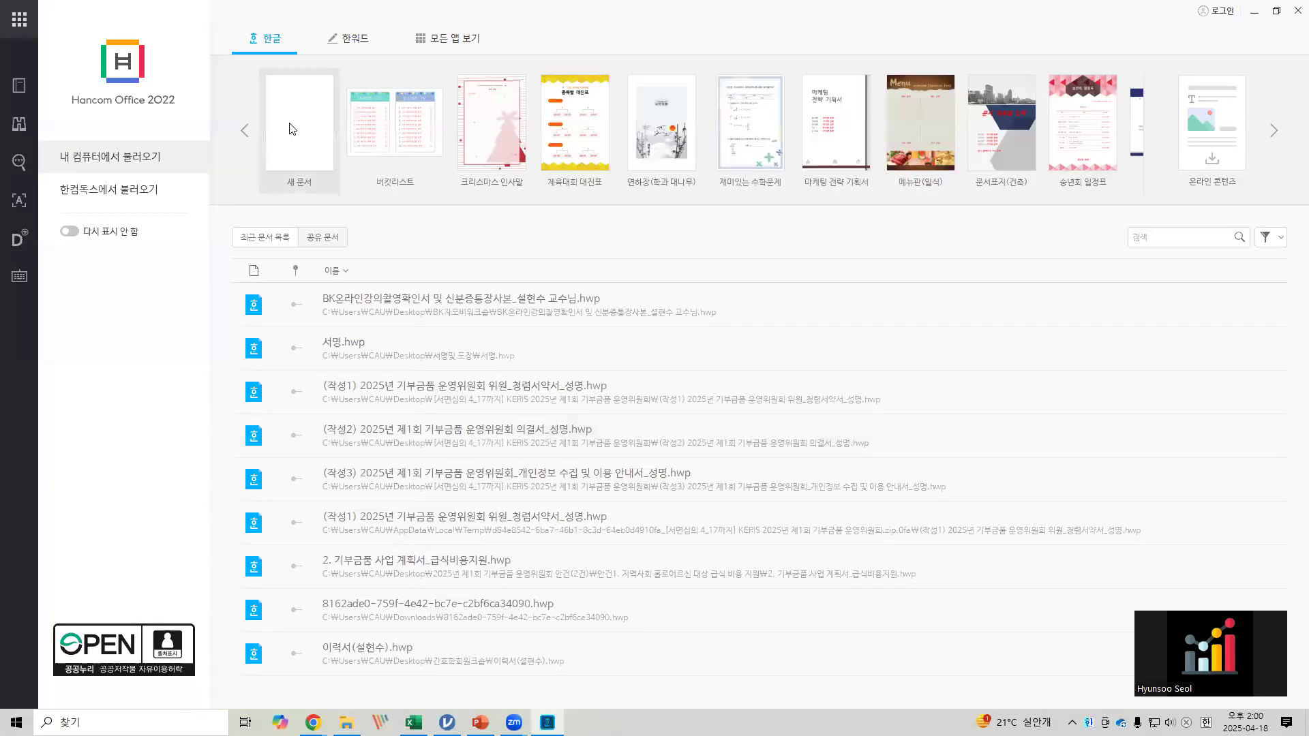
click(286, 129)
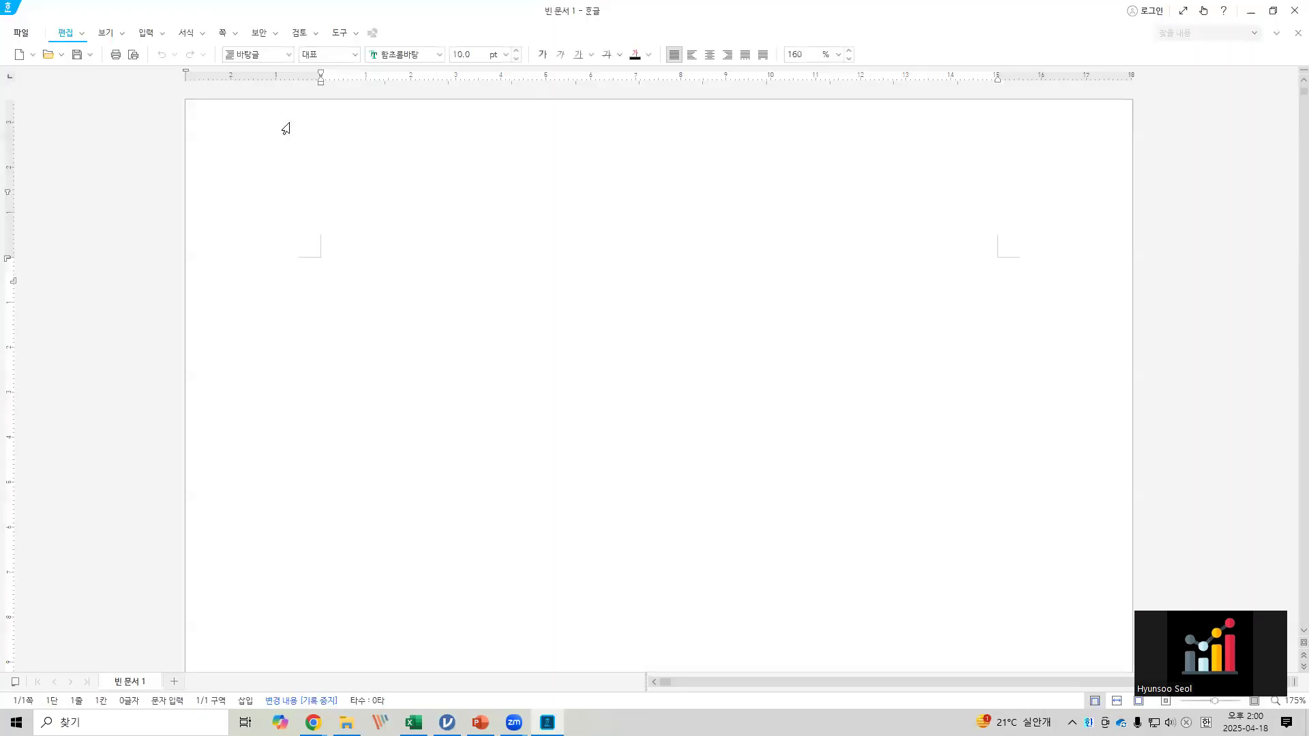
- Paste the copied references into the blank document, keeping the original formatting
right_click(324, 269)
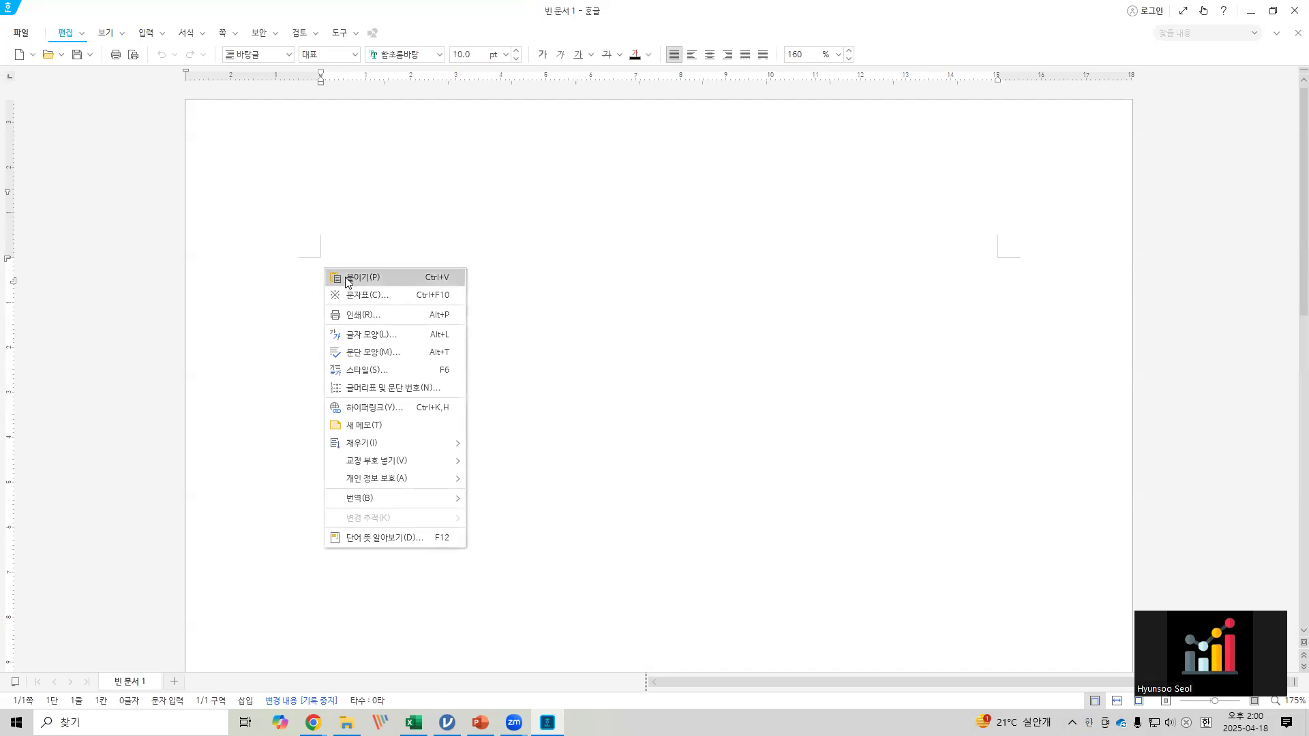
click(346, 282)
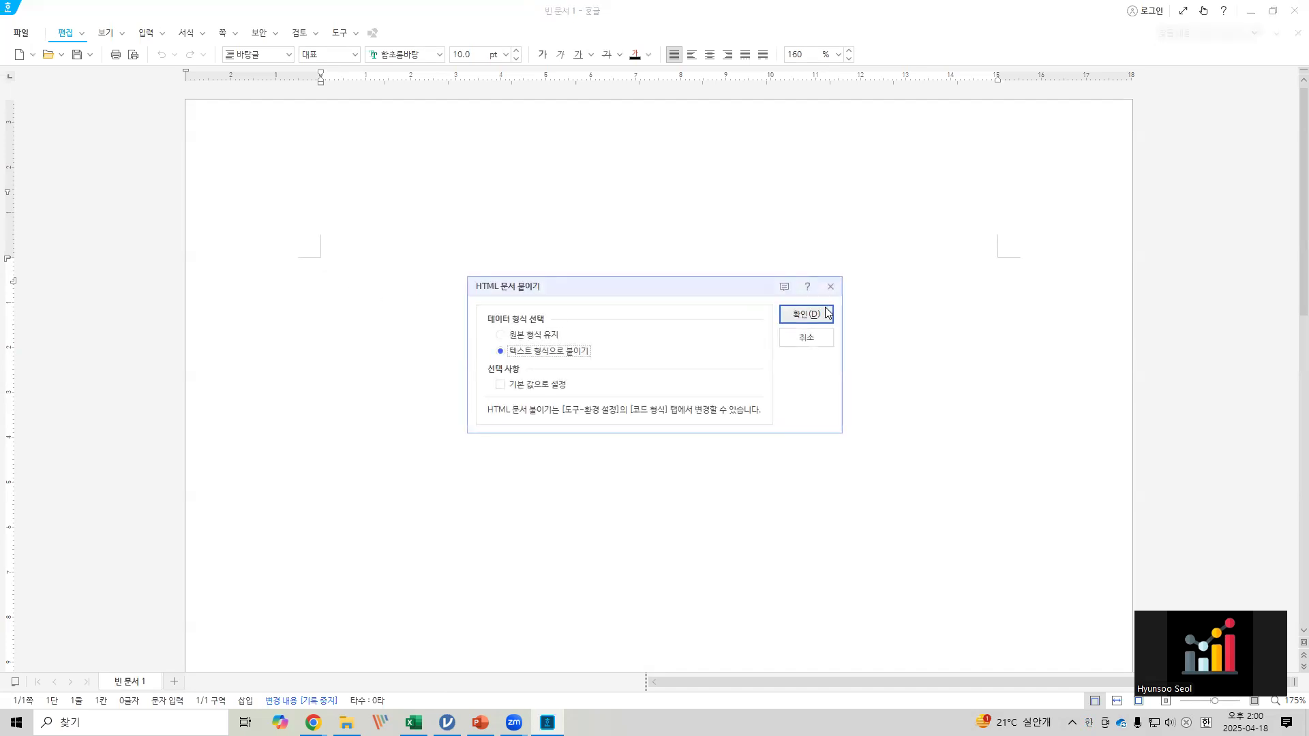
click(513, 335)
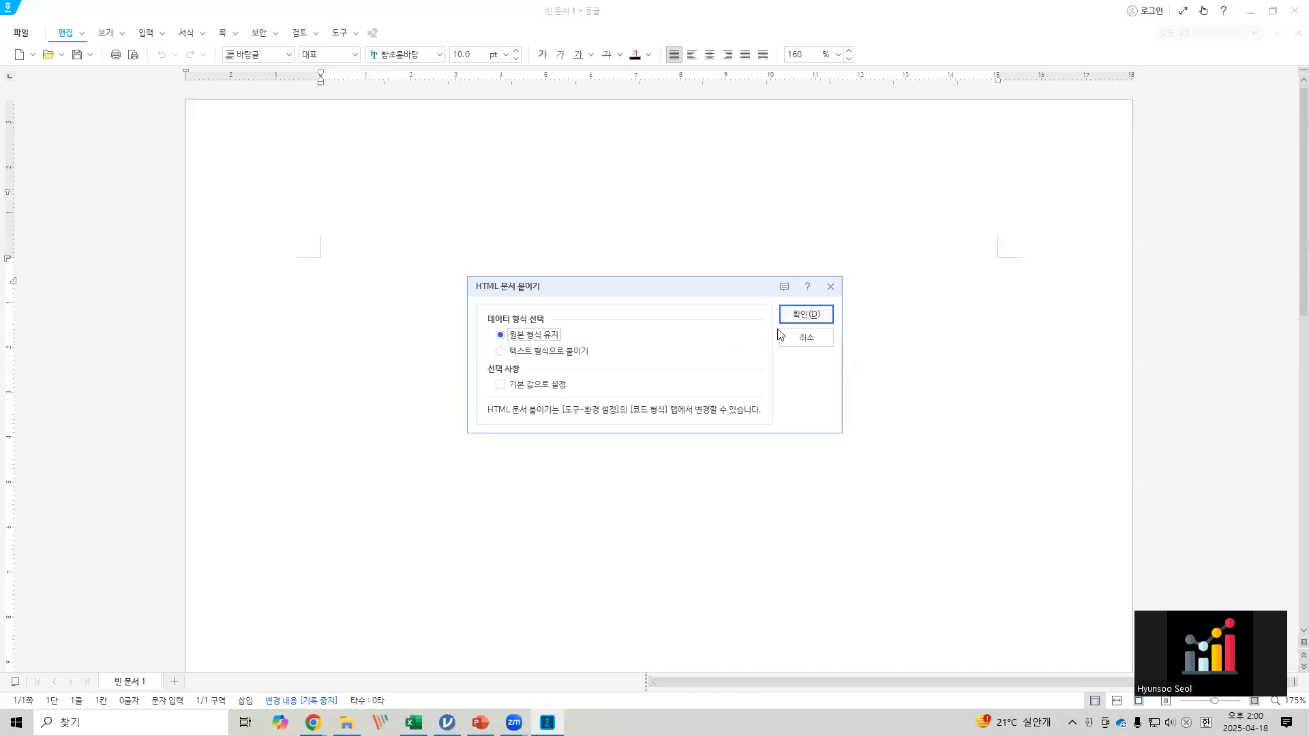
click(821, 316)
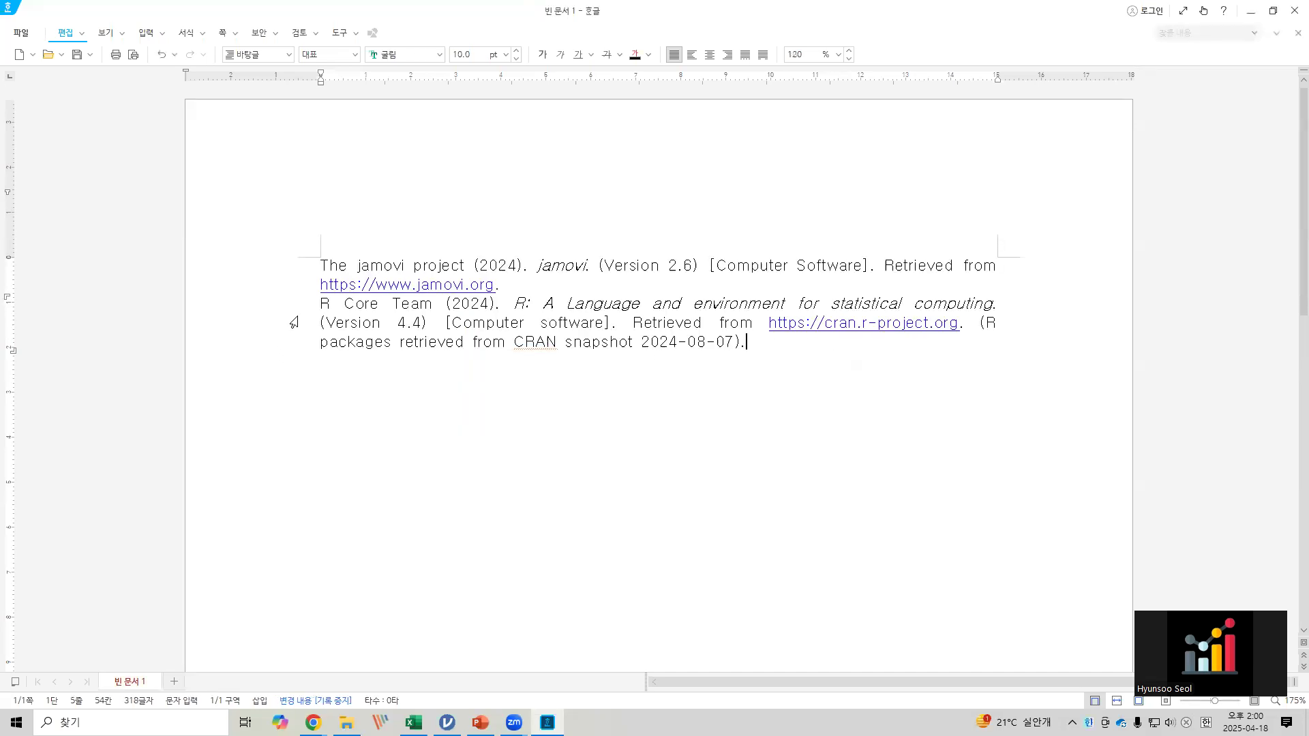
- Insert a blank line between the jamovi project and R Core Team references
click(504, 285)
key(Return)
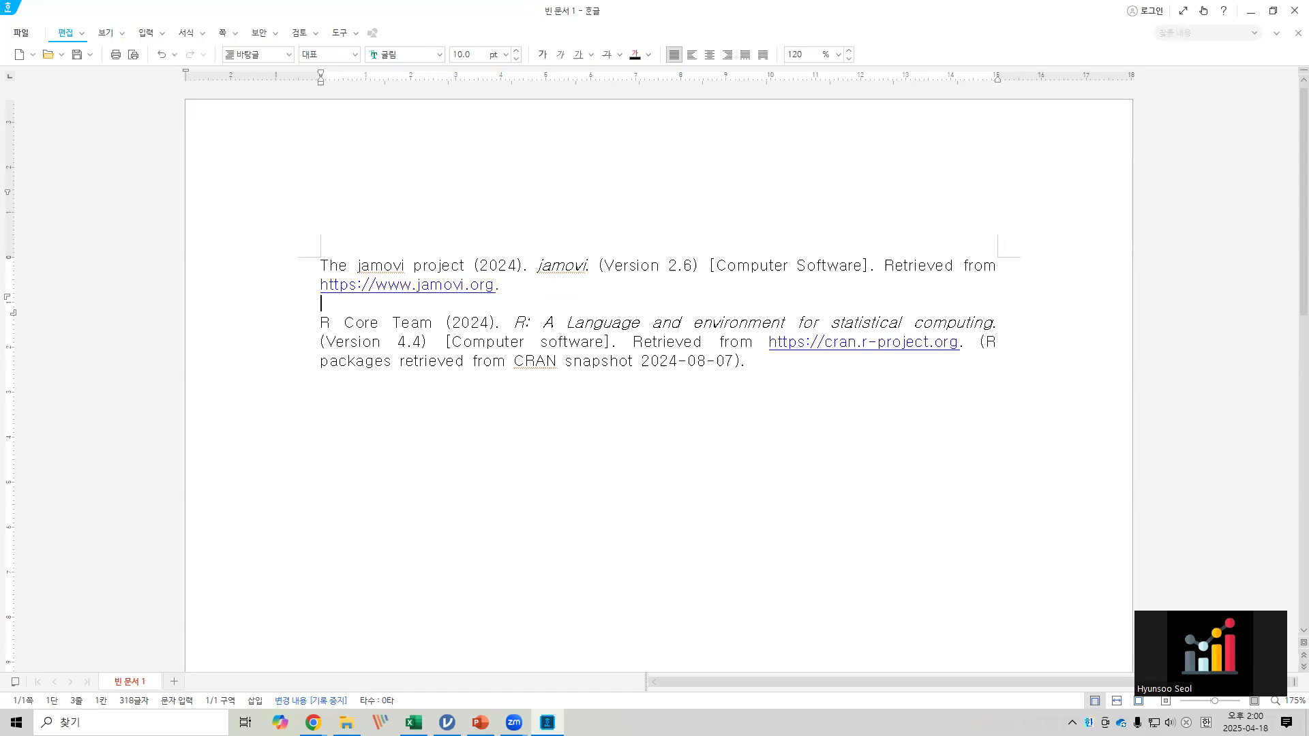
key(Hangul)
- Switch back to jamovi and deselect both entries in the references list
click(1251, 12)
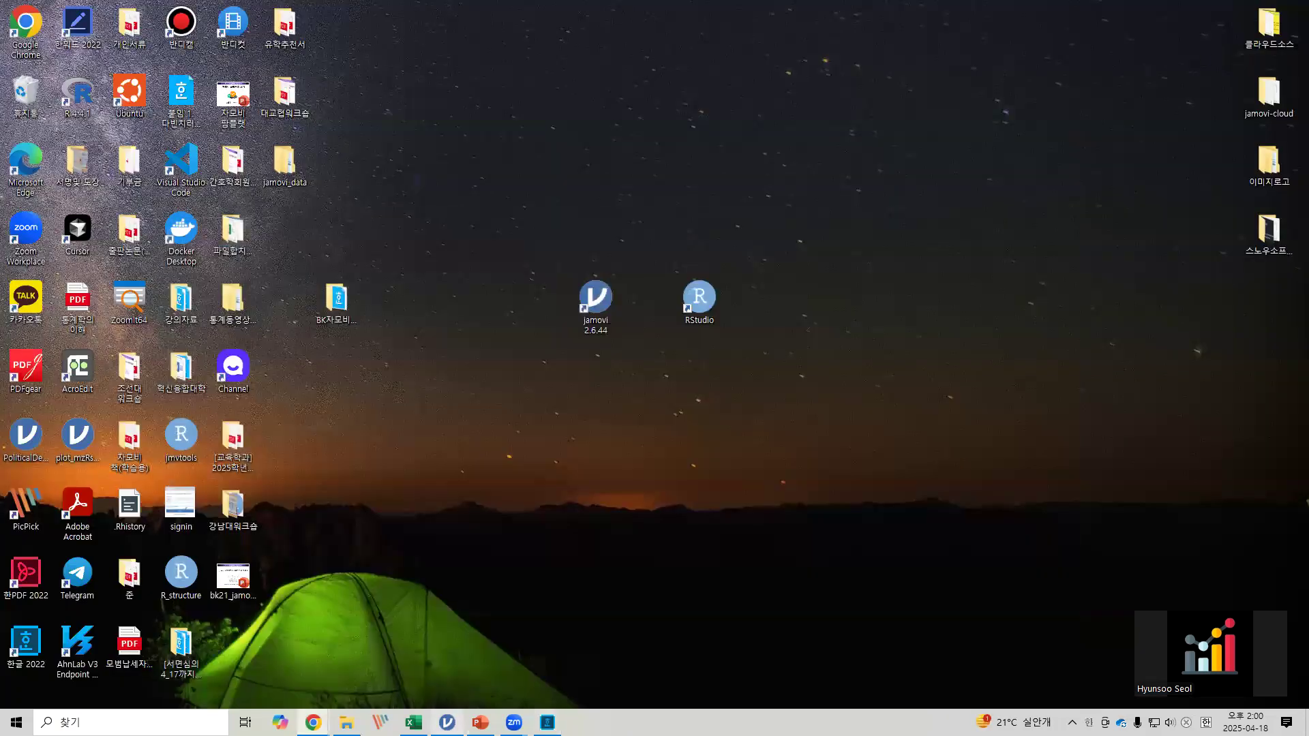
click(448, 722)
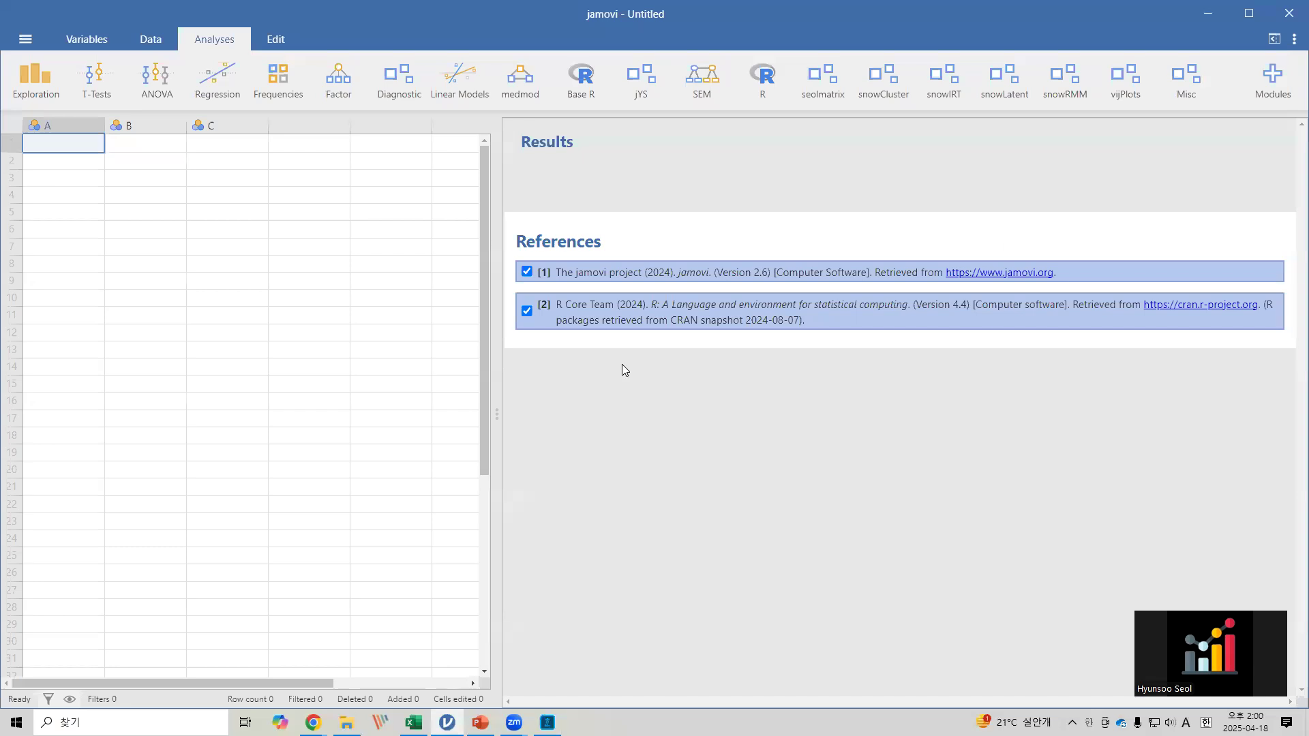
click(527, 311)
click(527, 272)
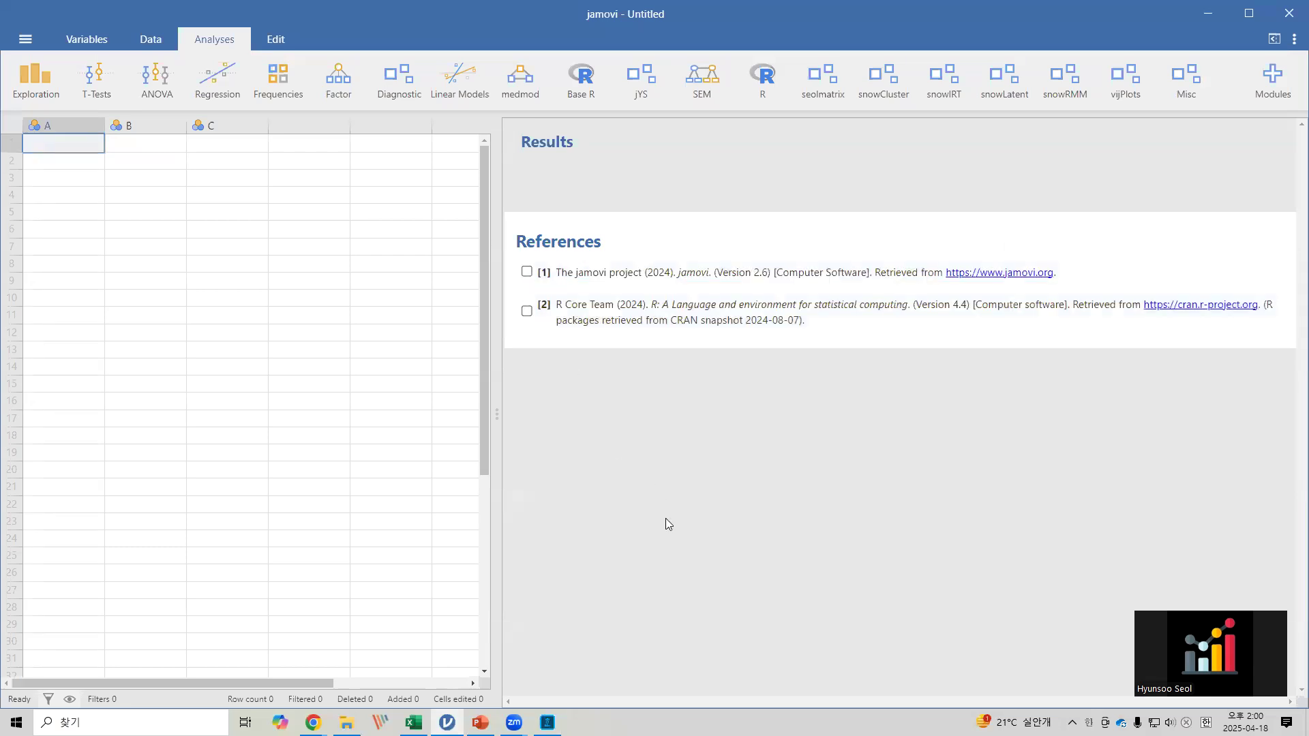
key(ctrl+2)
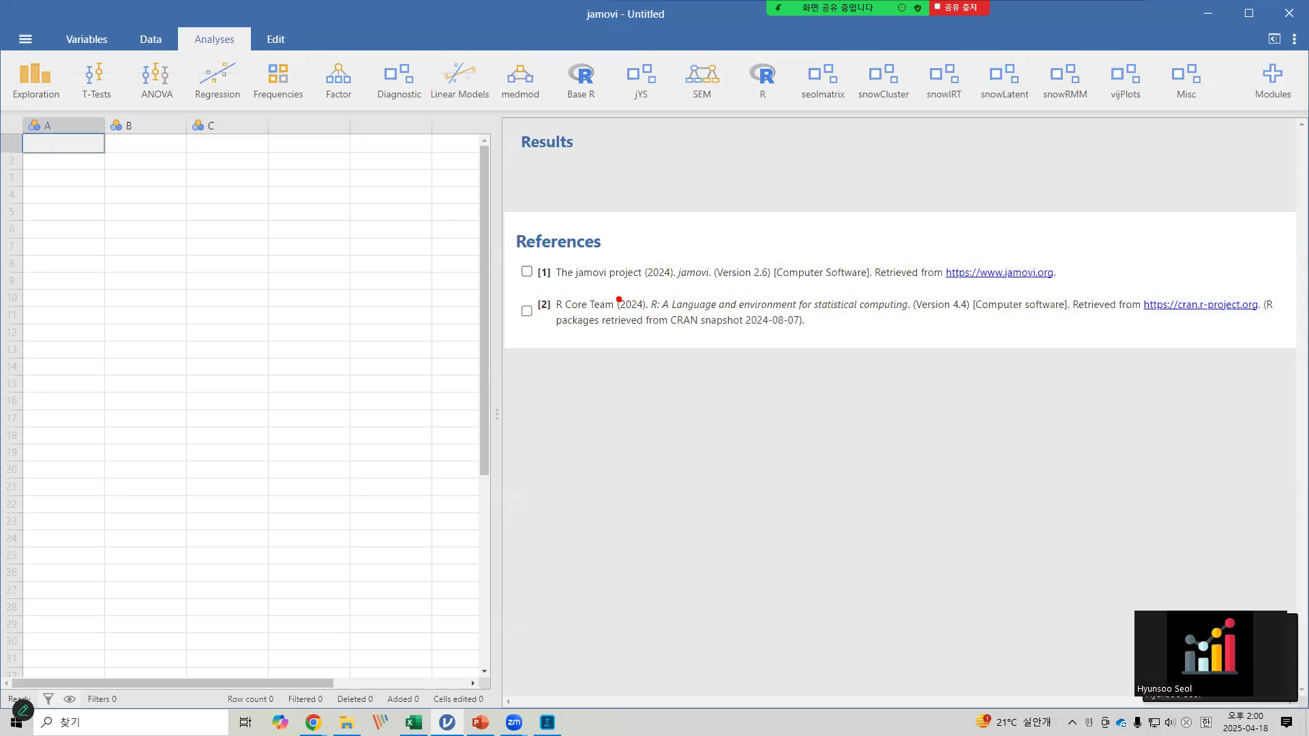
drag(560, 254, 675, 287)
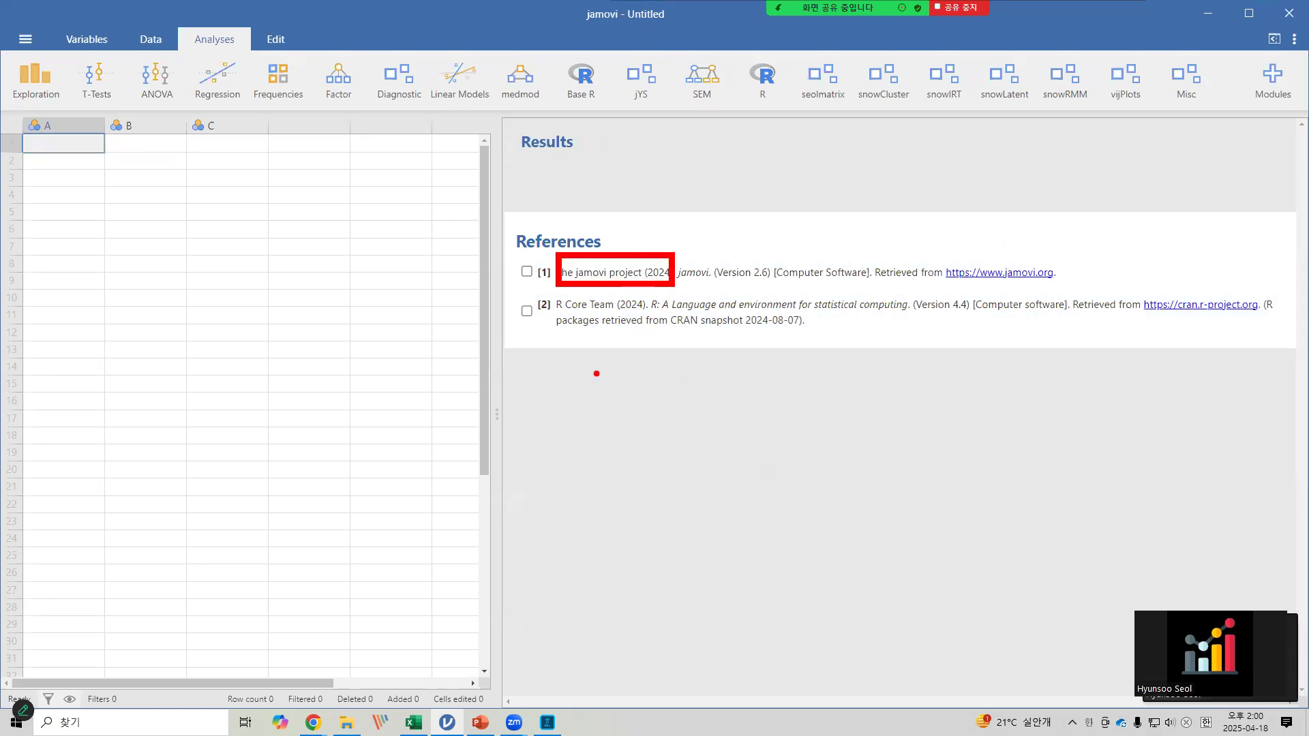
mouse_move(597, 375)
mouse_down()
mouse_move(603, 426)
mouse_move(611, 377)
mouse_move(603, 397)
mouse_move(626, 416)
mouse_move(693, 392)
mouse_move(682, 436)
mouse_move(674, 424)
mouse_up()
mouse_move(724, 390)
mouse_down()
mouse_move(864, 387)
mouse_move(876, 408)
mouse_move(888, 401)
mouse_up()
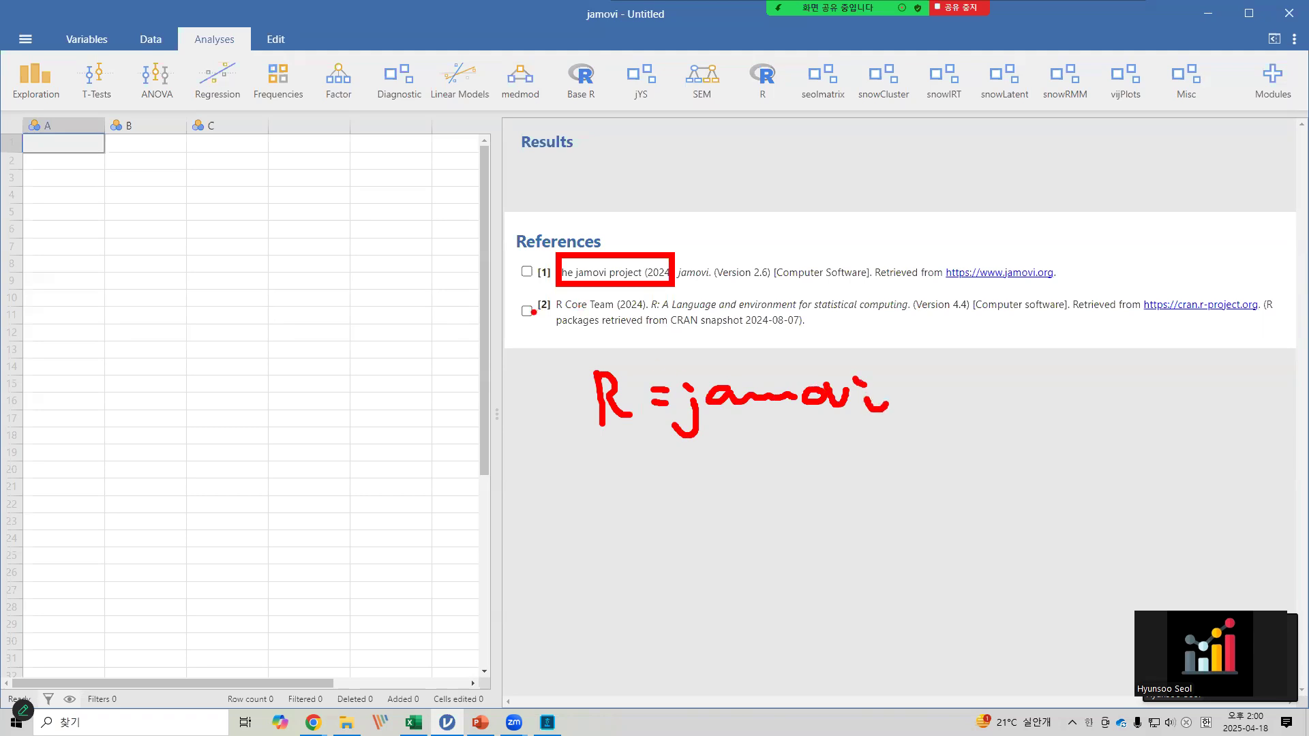
drag(523, 263, 540, 265)
drag(525, 300, 545, 301)
key(Escape)
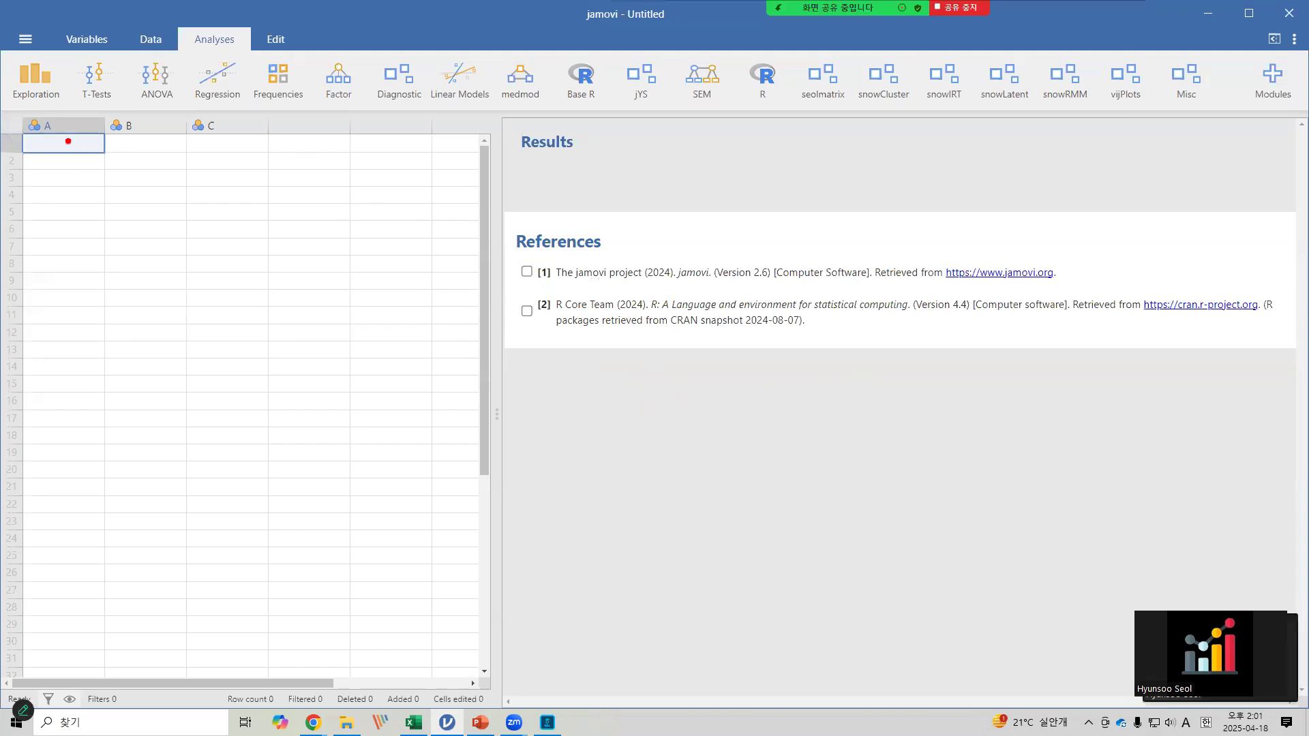
mouse_move(3, 114)
mouse_down()
mouse_move(439, 576)
mouse_move(476, 675)
mouse_up()
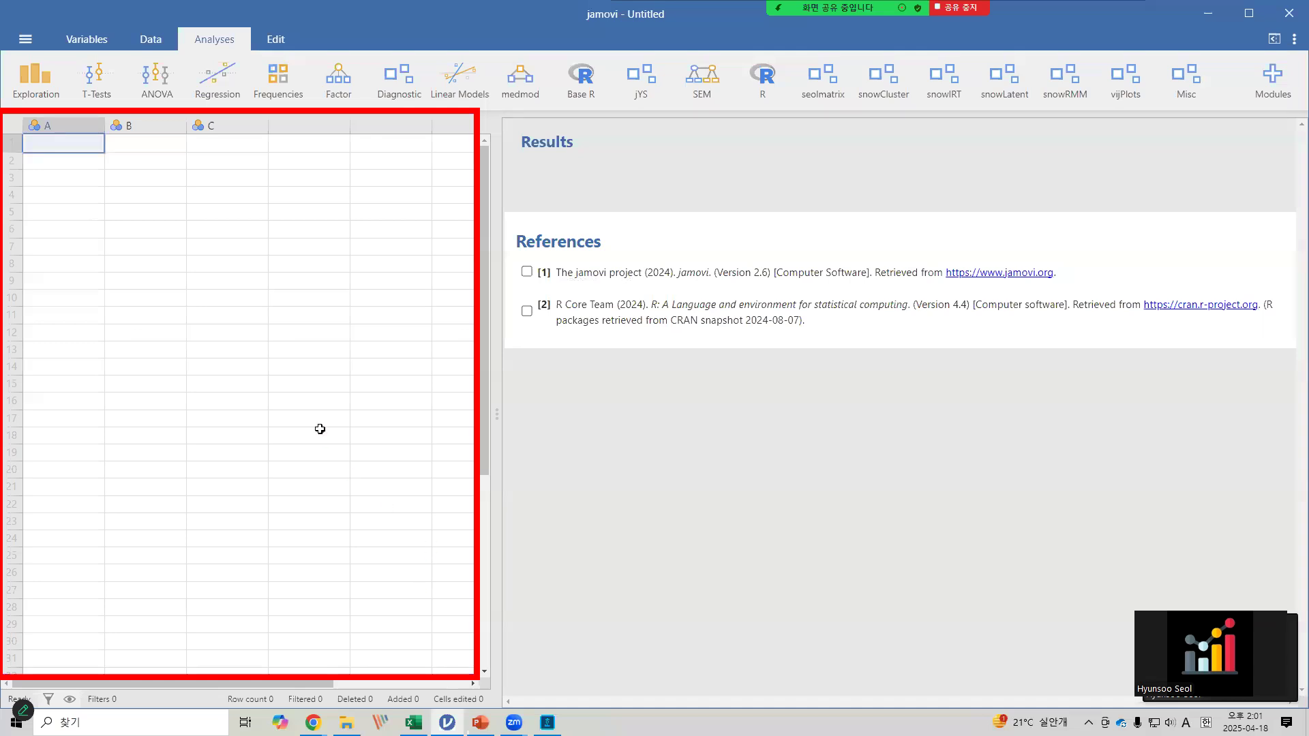
key(Escape)
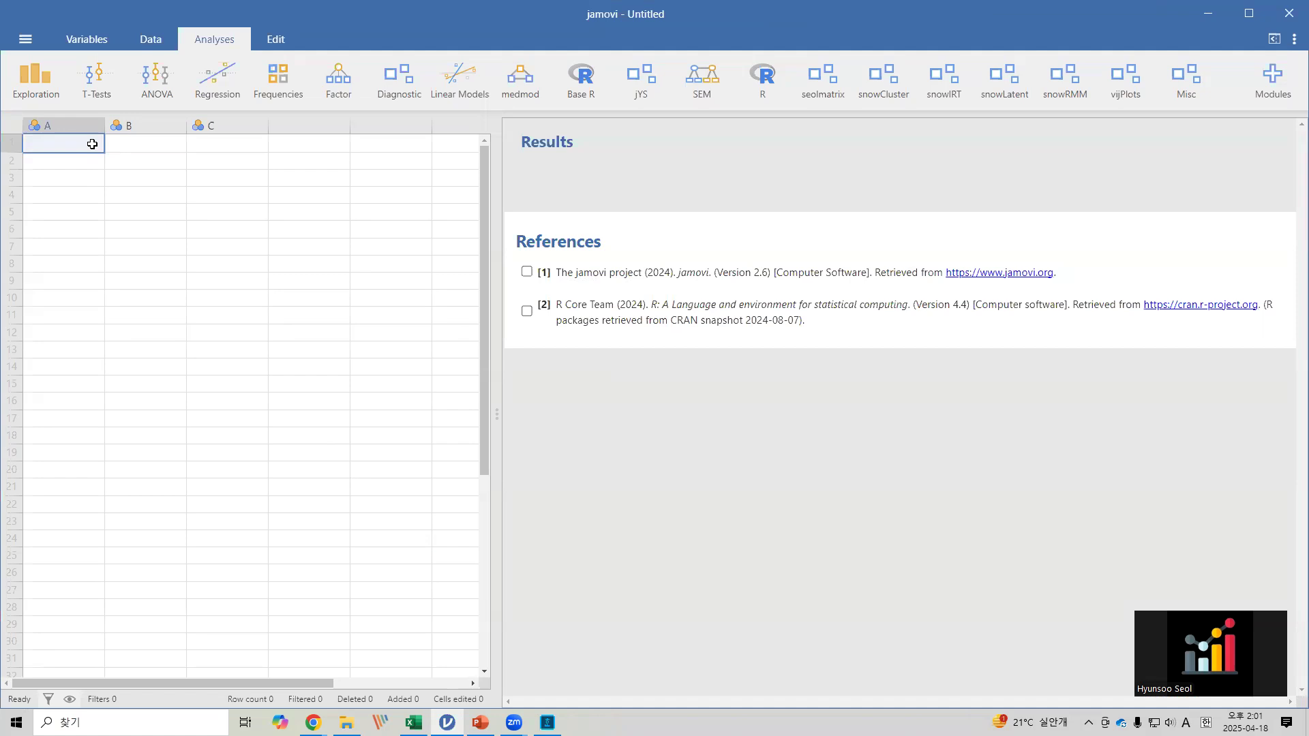
- Enter the values 20, 30, 50, 60 and 70 in rows 1 to 5 of column A
text(20)
key(Return)
text(30)
key(Return)
text(50)
key(Return)
text(60)
key(Return)
text(70)
key(Return)
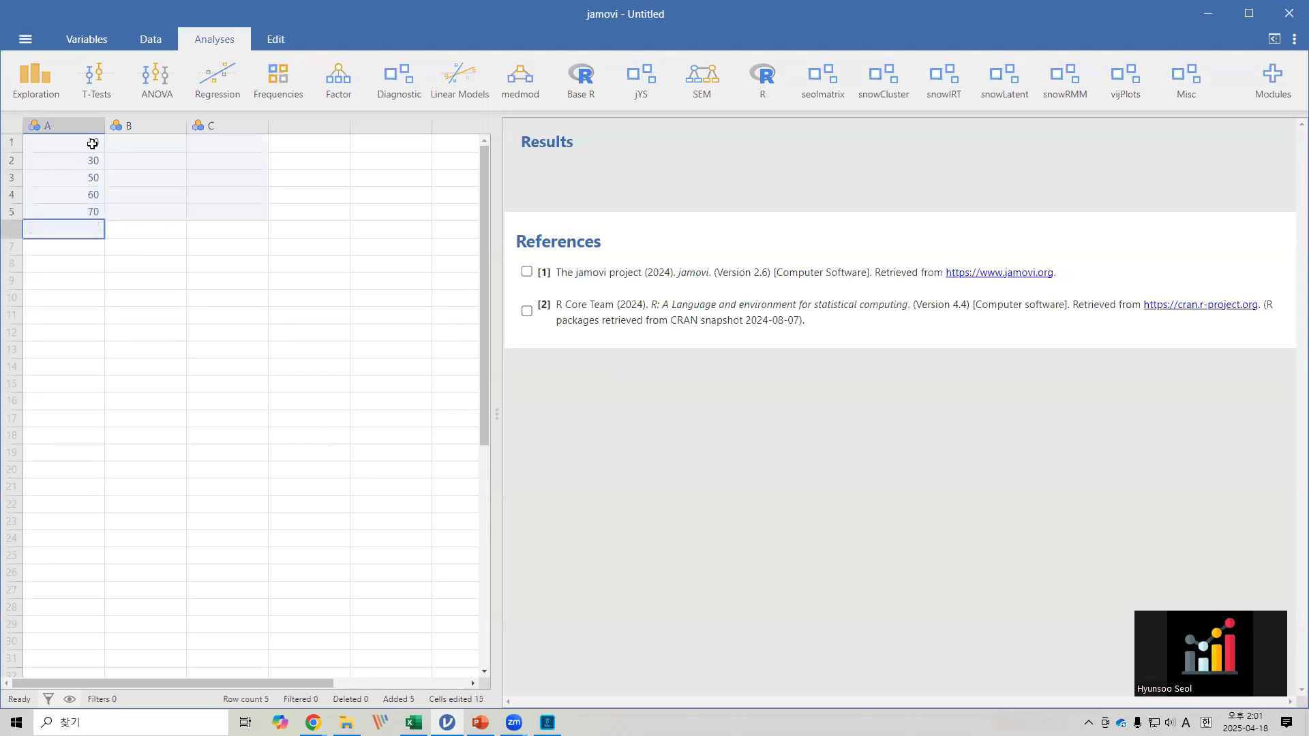
- Enter the values 55, 66, 77, 95 and 62 in rows 1 to 5 of column B
click(151, 148)
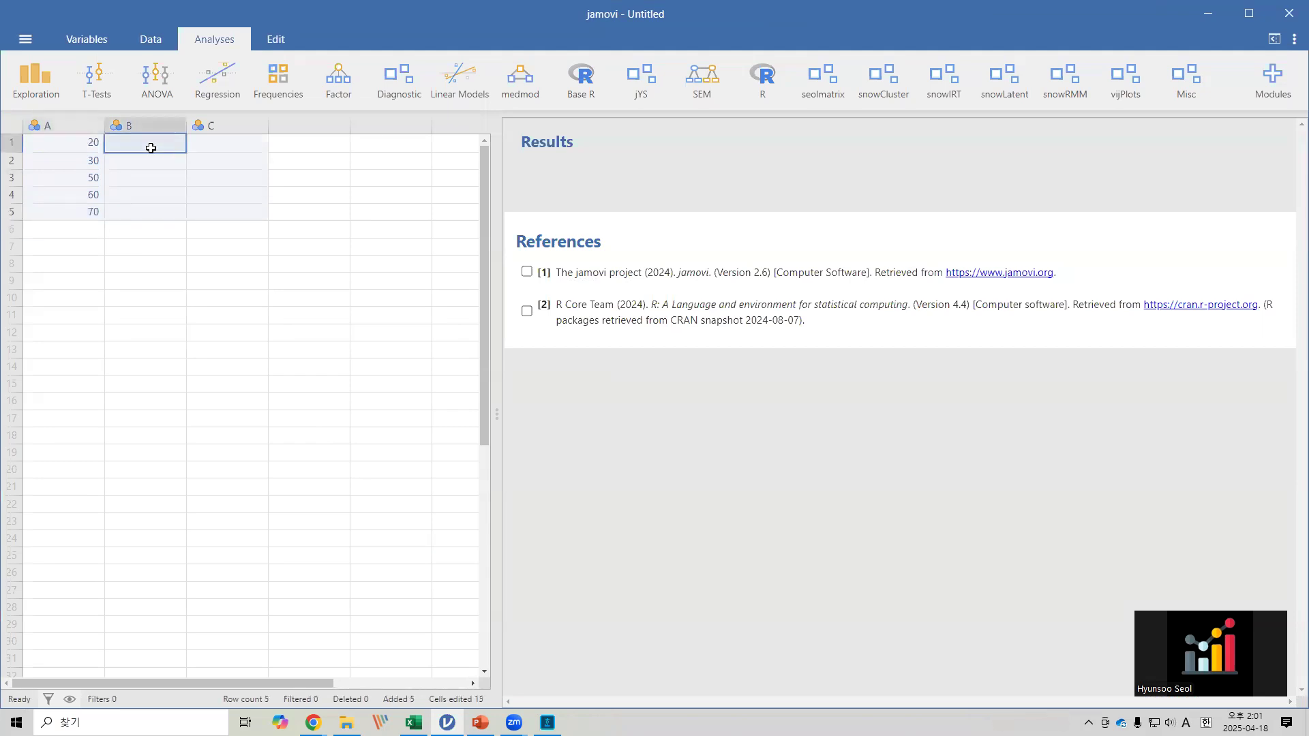
text(55)
key(Return)
text(66)
key(Return)
text(77)
key(Return)
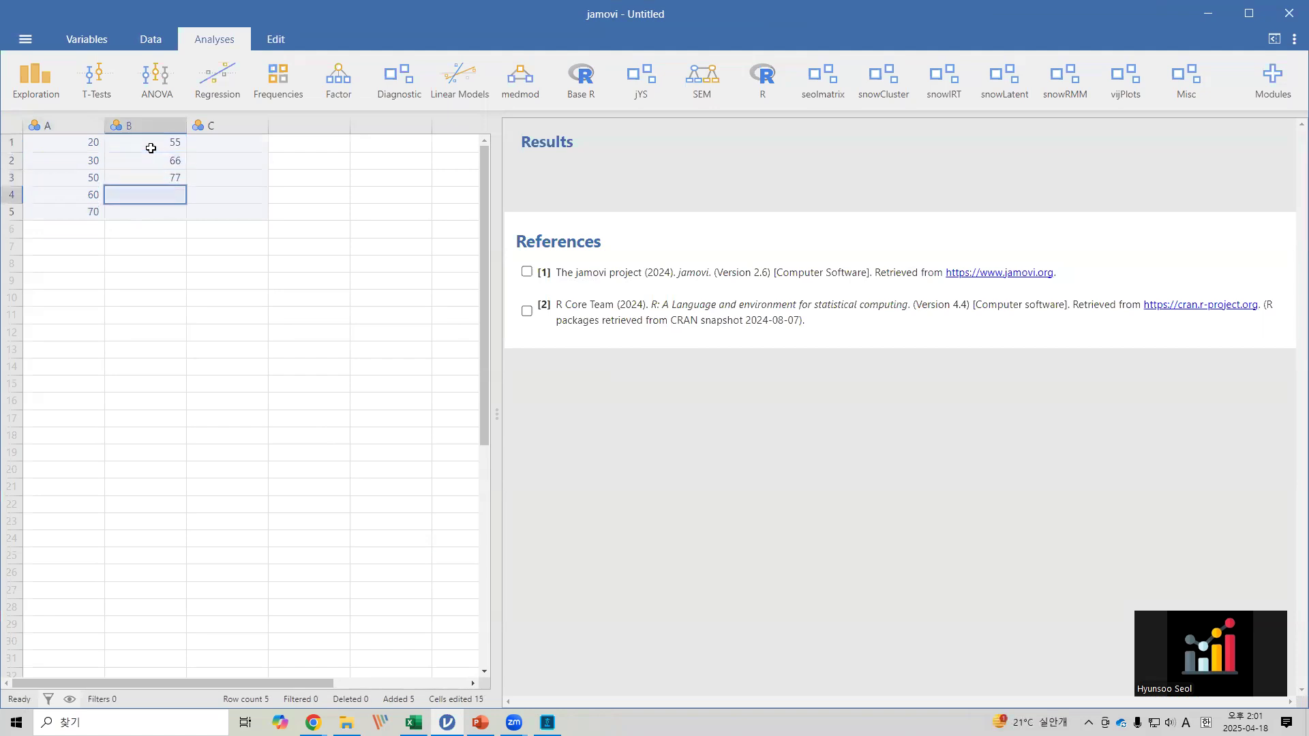
text(95)
key(Return)
text(62)
key(Return)
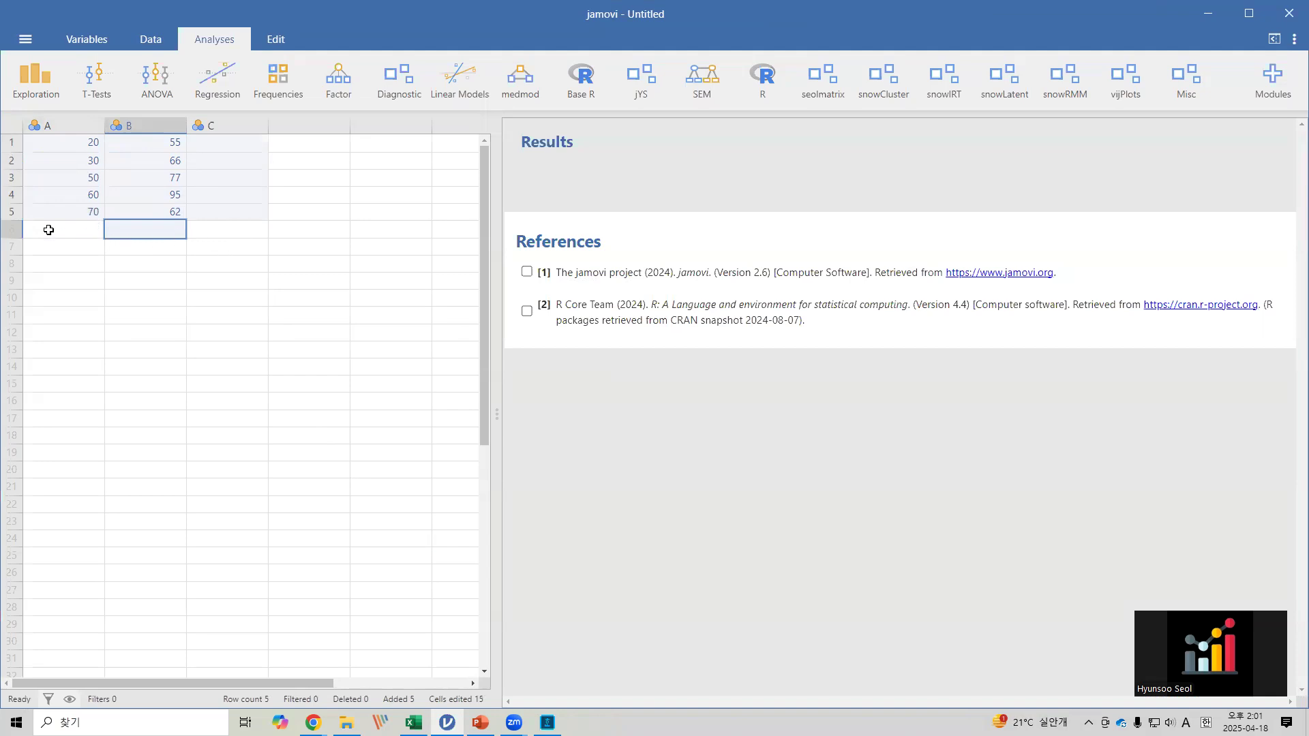
double_click(453, 15)
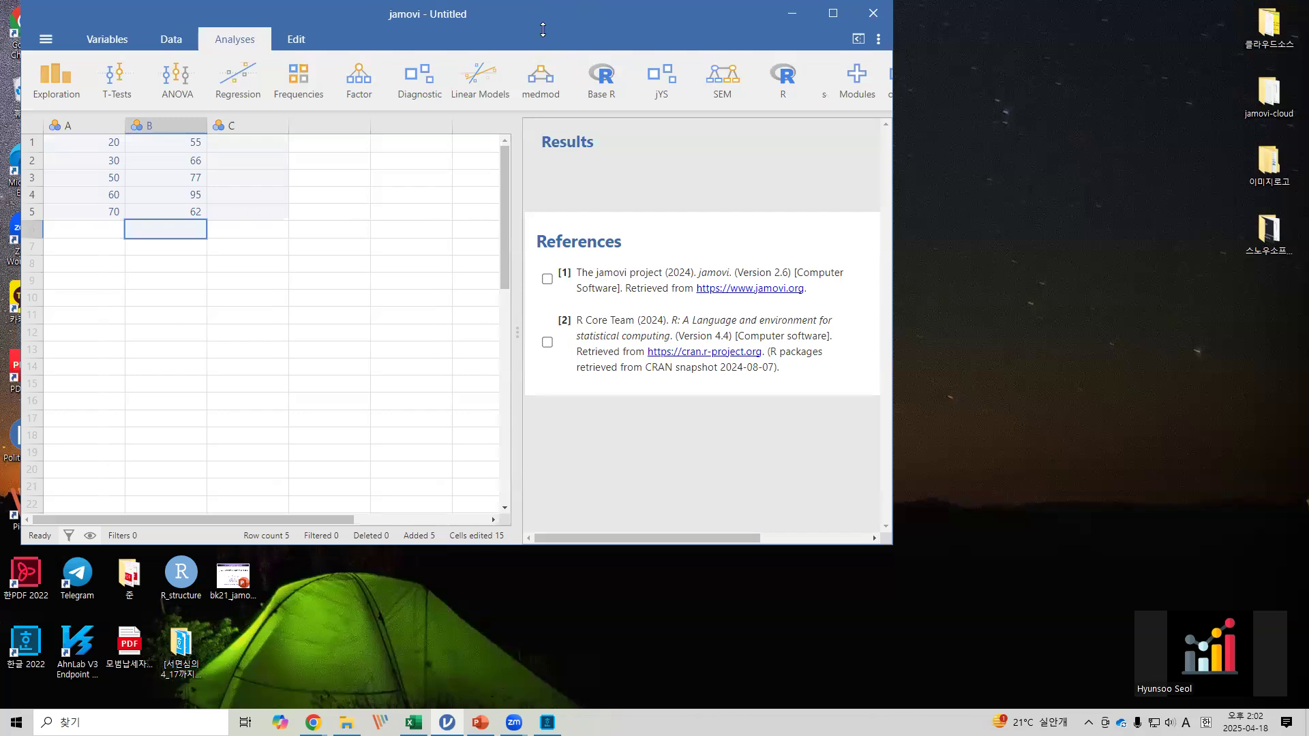
drag(816, 22, 877, 88)
click(896, 82)
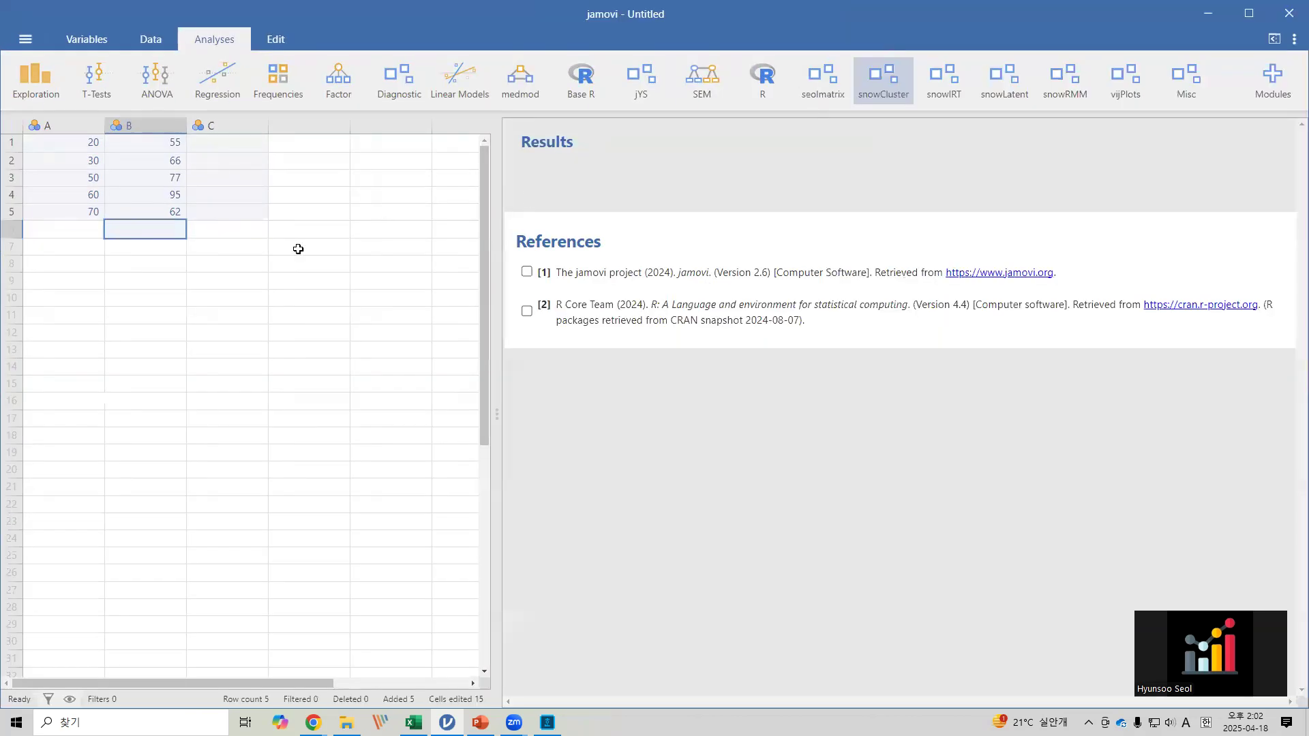
- Clear the value in row 5 of column B and the values in rows 3 and 4 of column A
click(168, 211)
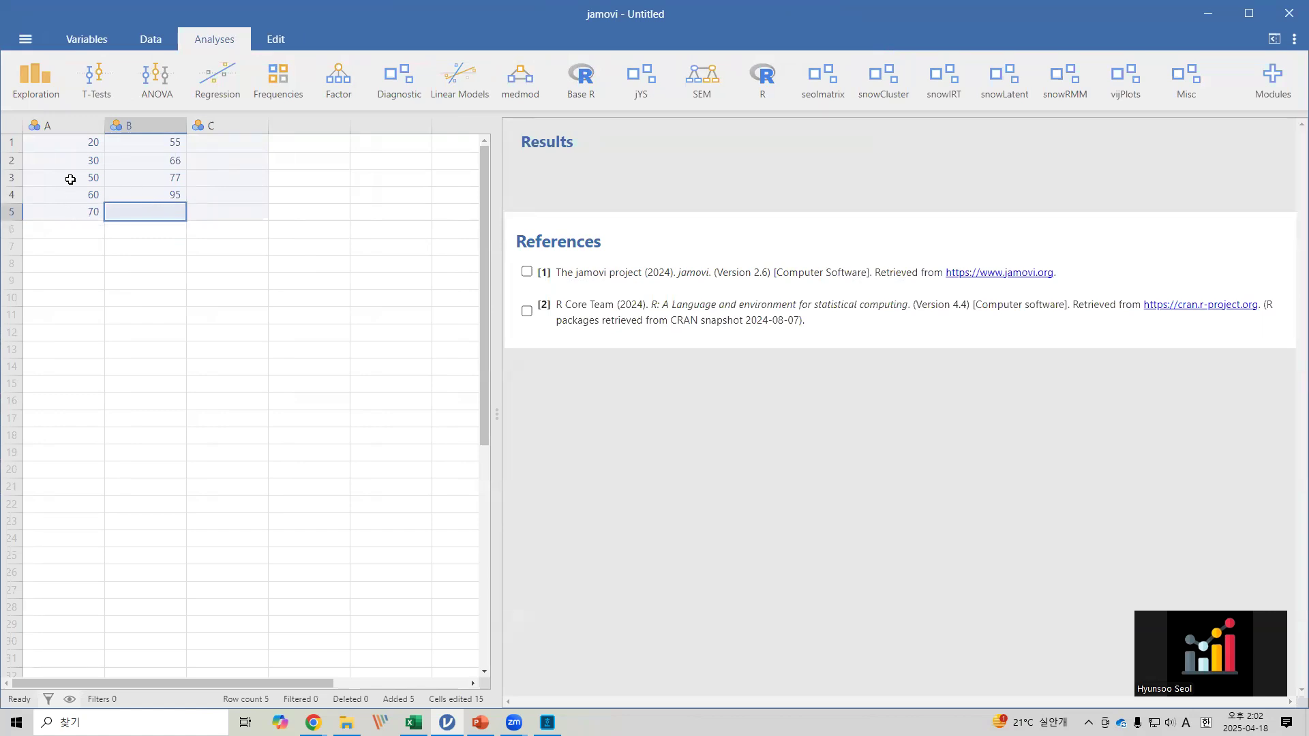
drag(76, 176, 80, 194)
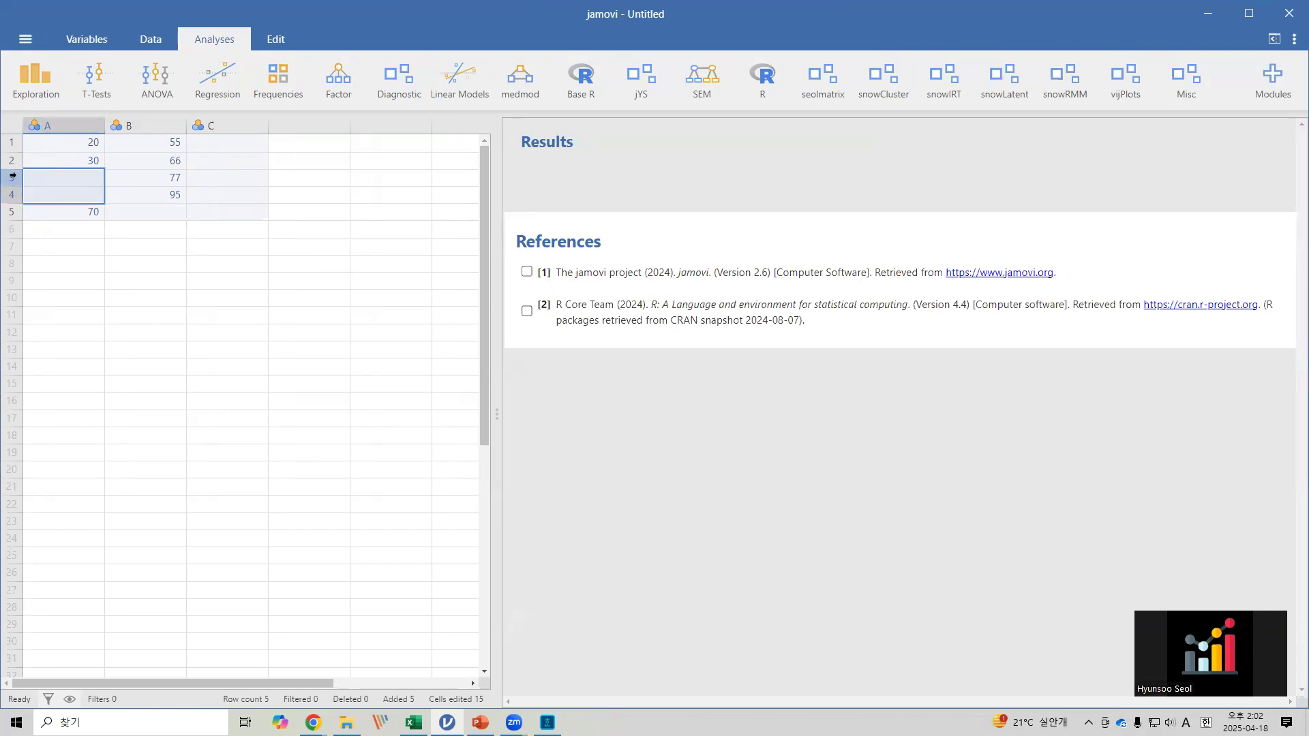
- Examine the cut, copy, paste, filter, insert, append and delete commands available for row 3
click(10, 173)
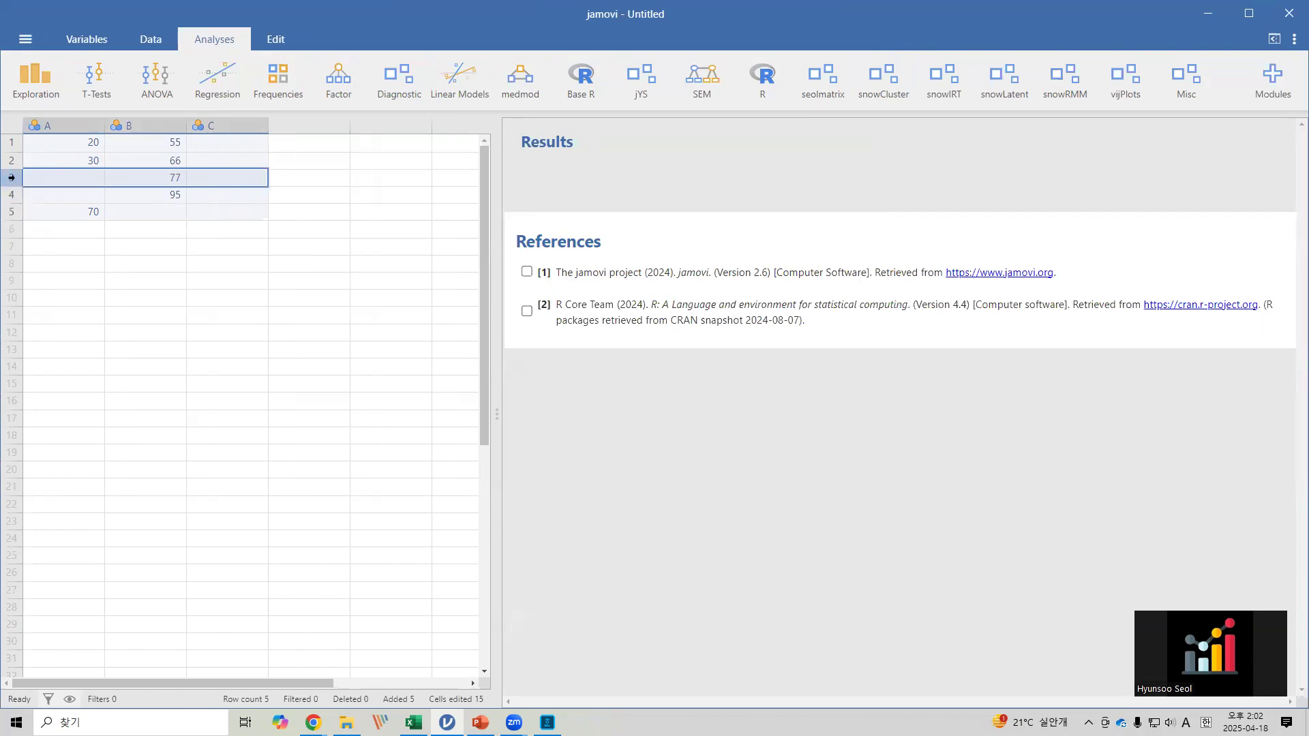
right_click(11, 178)
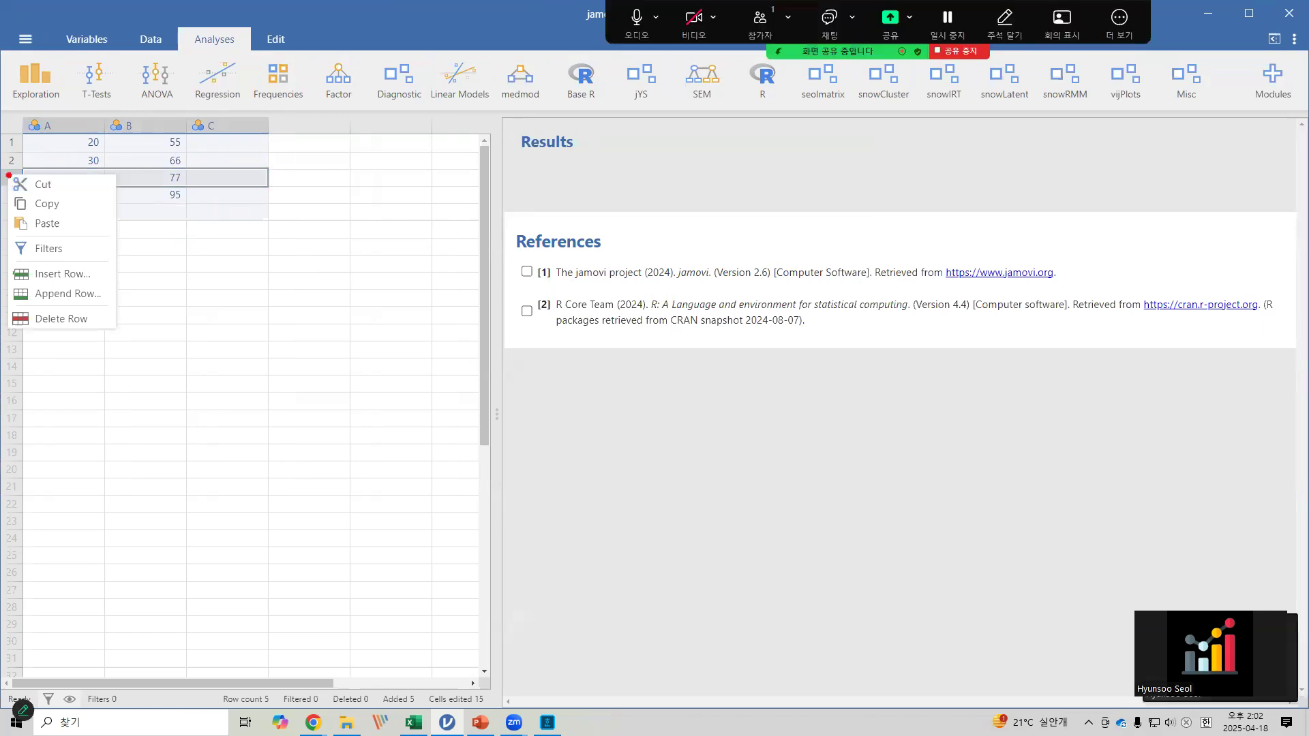
mouse_move(5, 173)
mouse_down()
mouse_move(22, 189)
mouse_move(40, 331)
mouse_up()
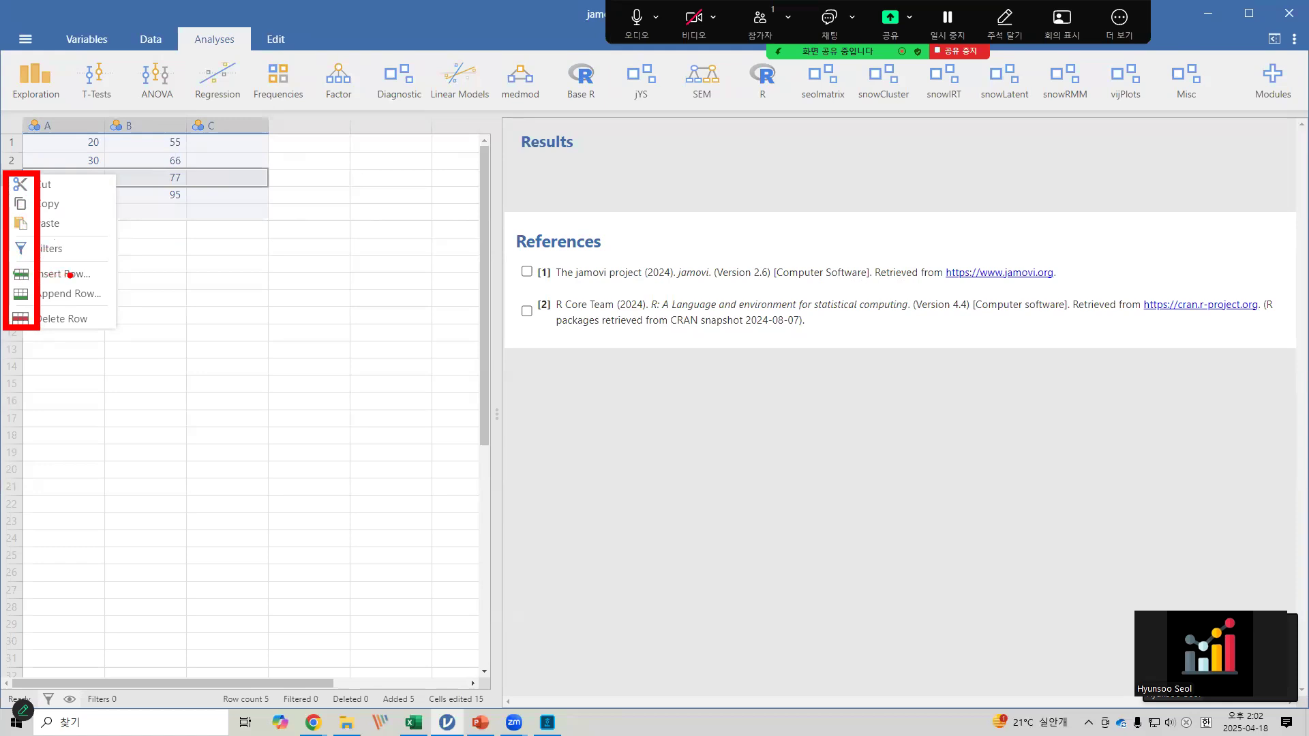
drag(221, 256, 311, 247)
drag(107, 289, 125, 288)
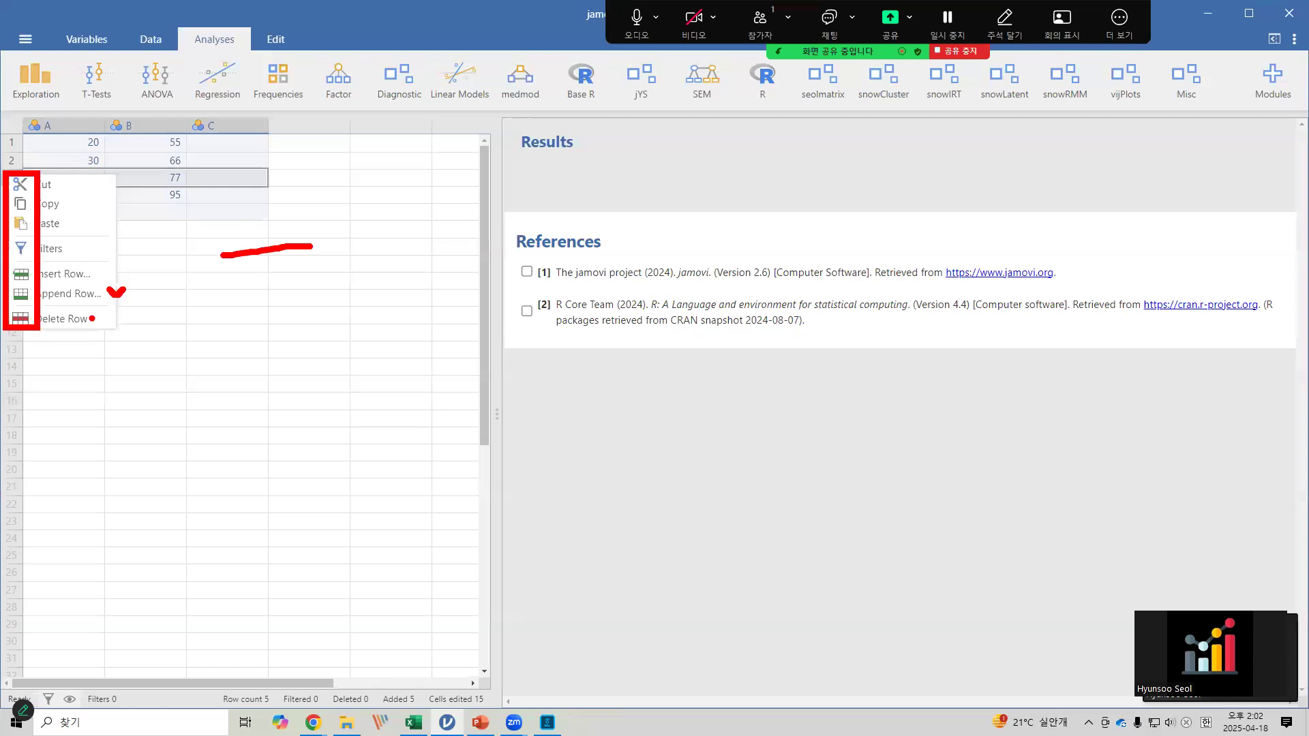
drag(99, 314, 105, 322)
key(Escape)
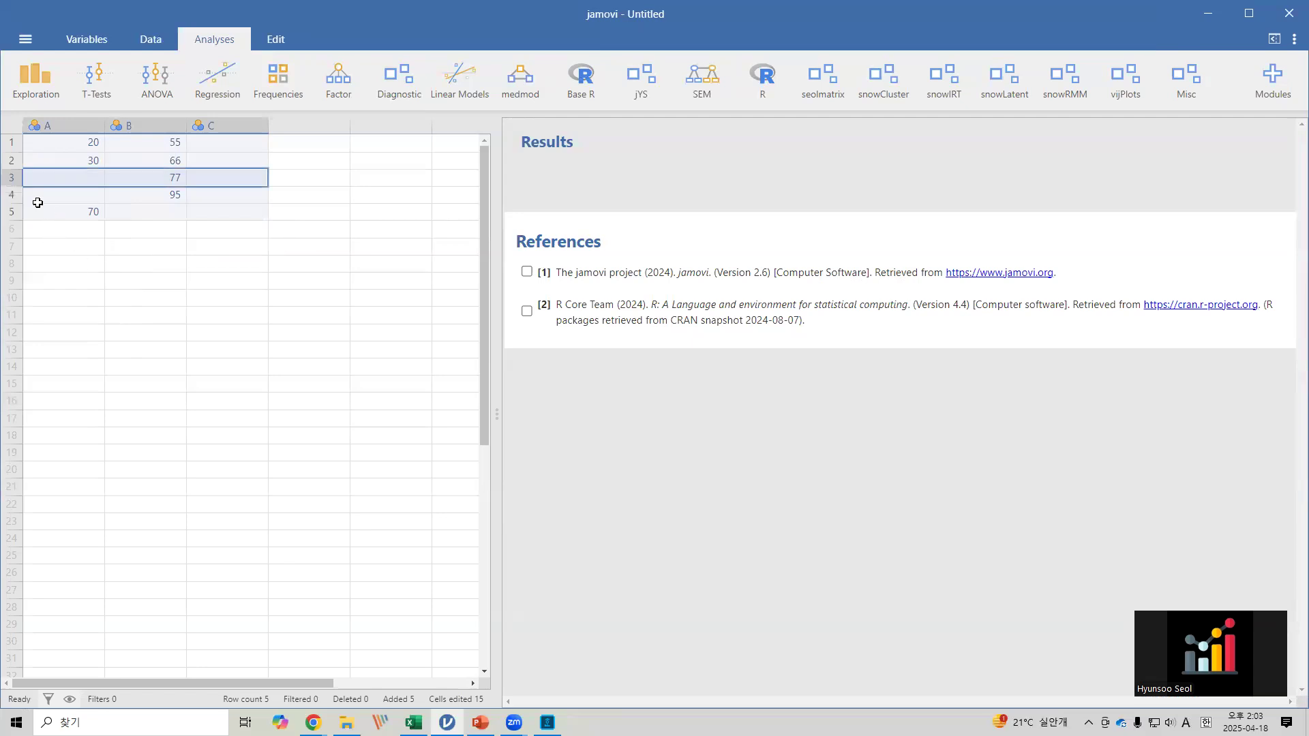
- Delete rows 3 to 5 from the data sheet
drag(8, 180, 15, 214)
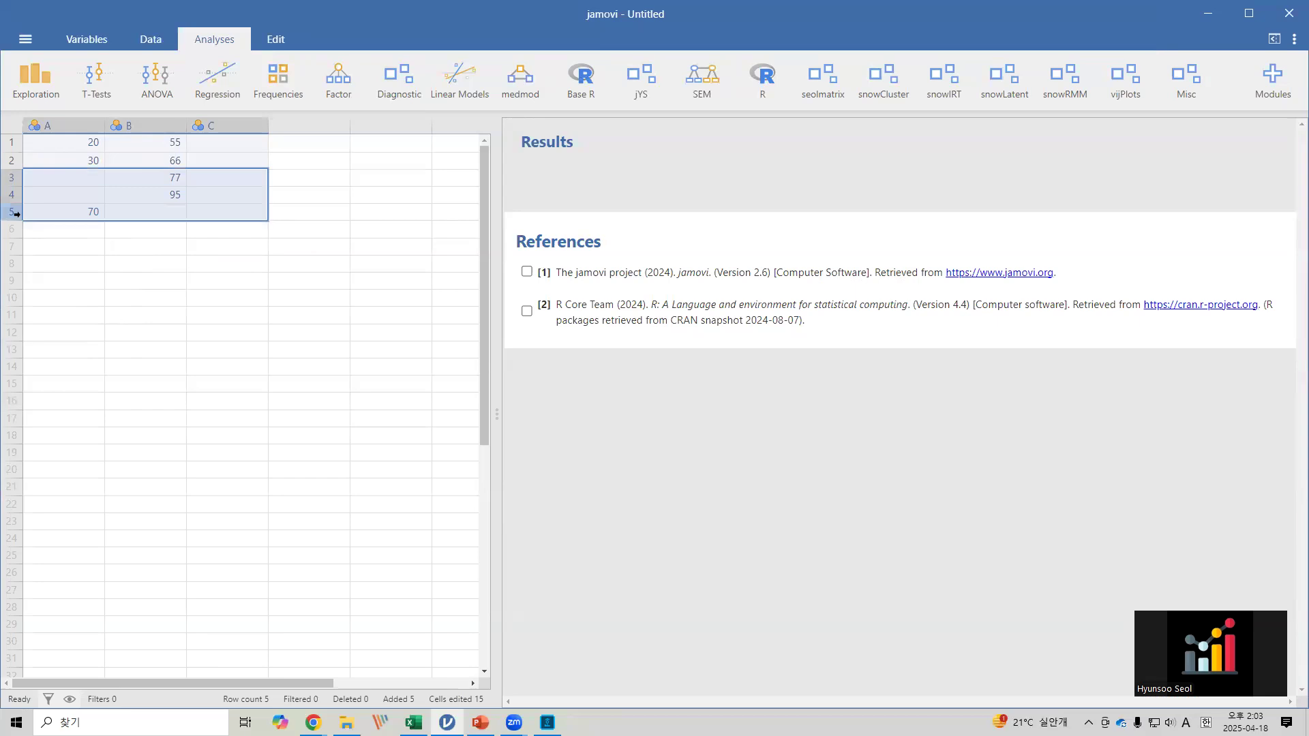
right_click(15, 215)
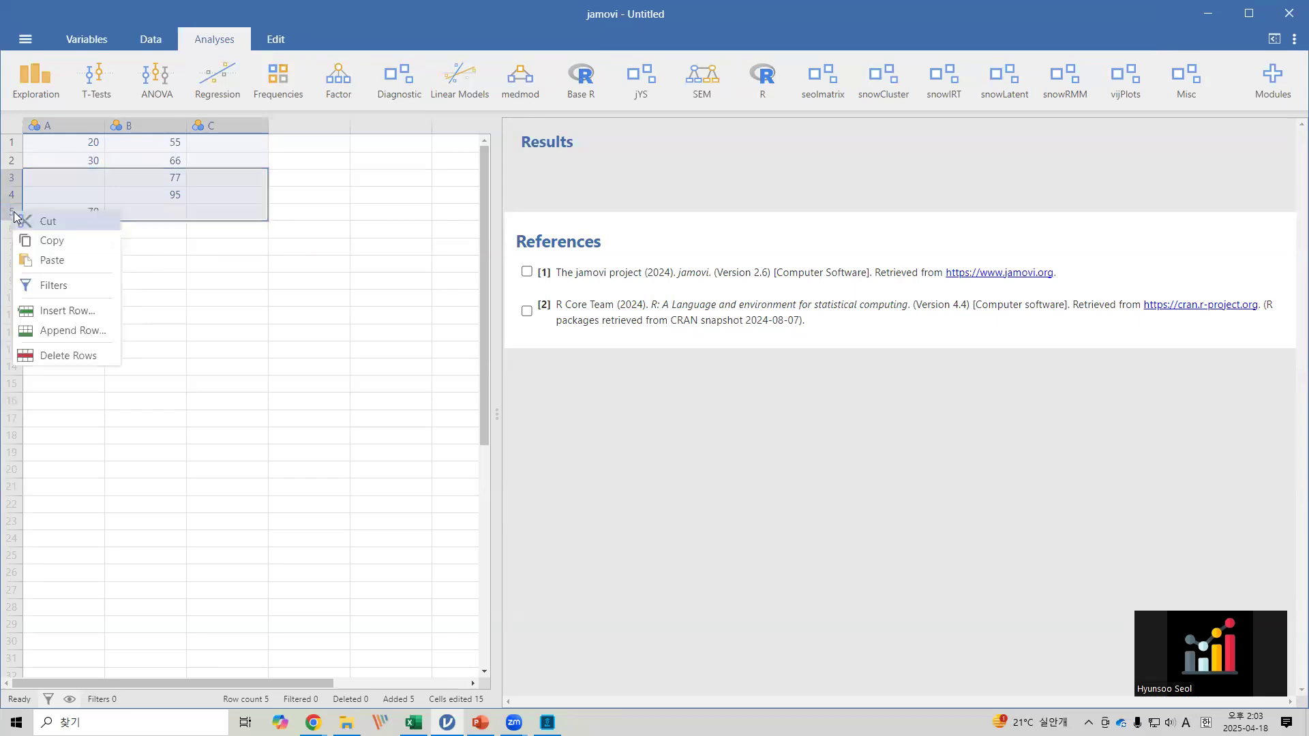
click(61, 354)
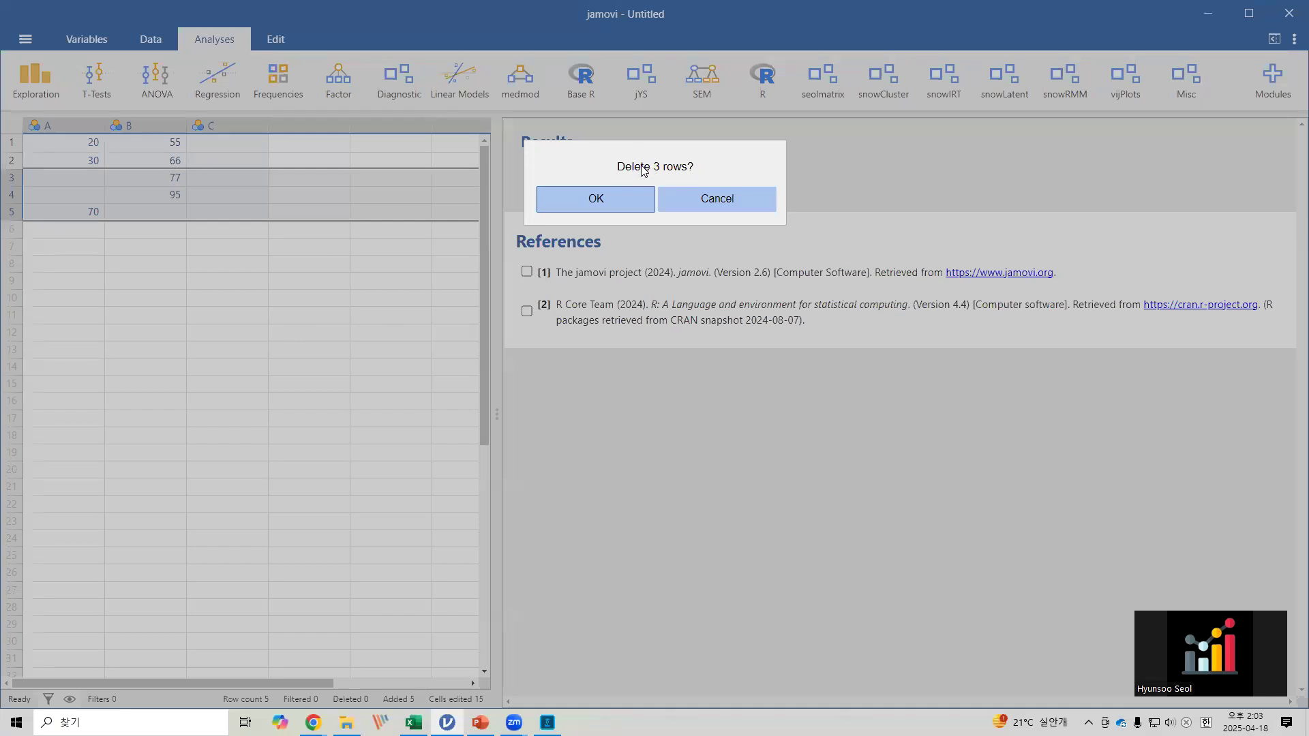
click(621, 197)
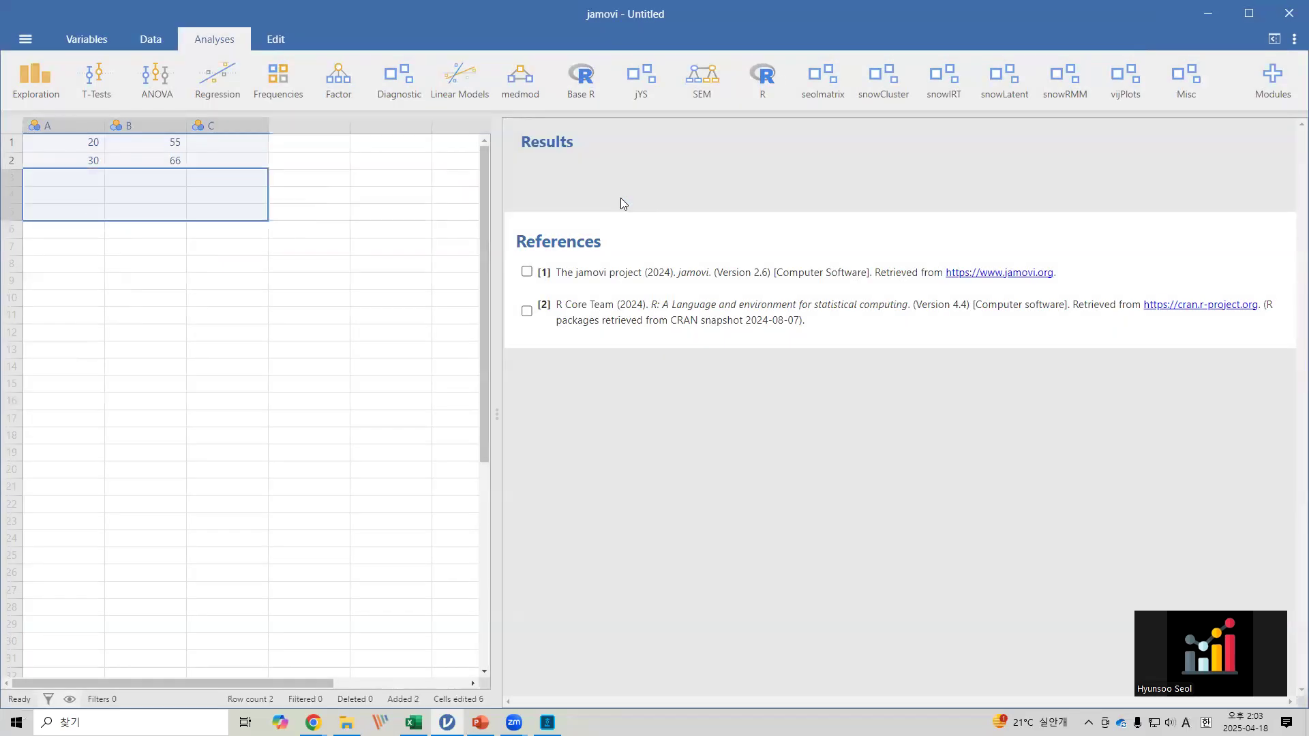
click(172, 217)
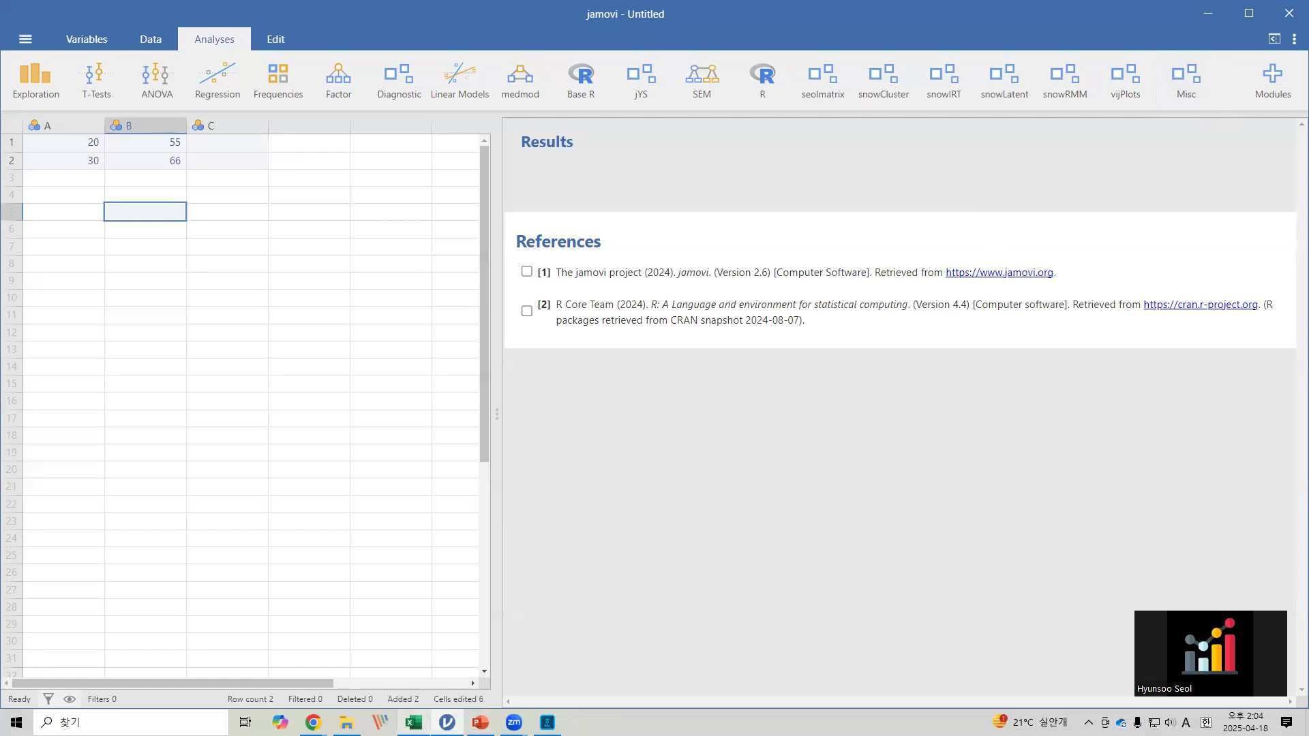
- Switch to Excel and examine the variable names in the first row of the descriptive workbook
click(414, 723)
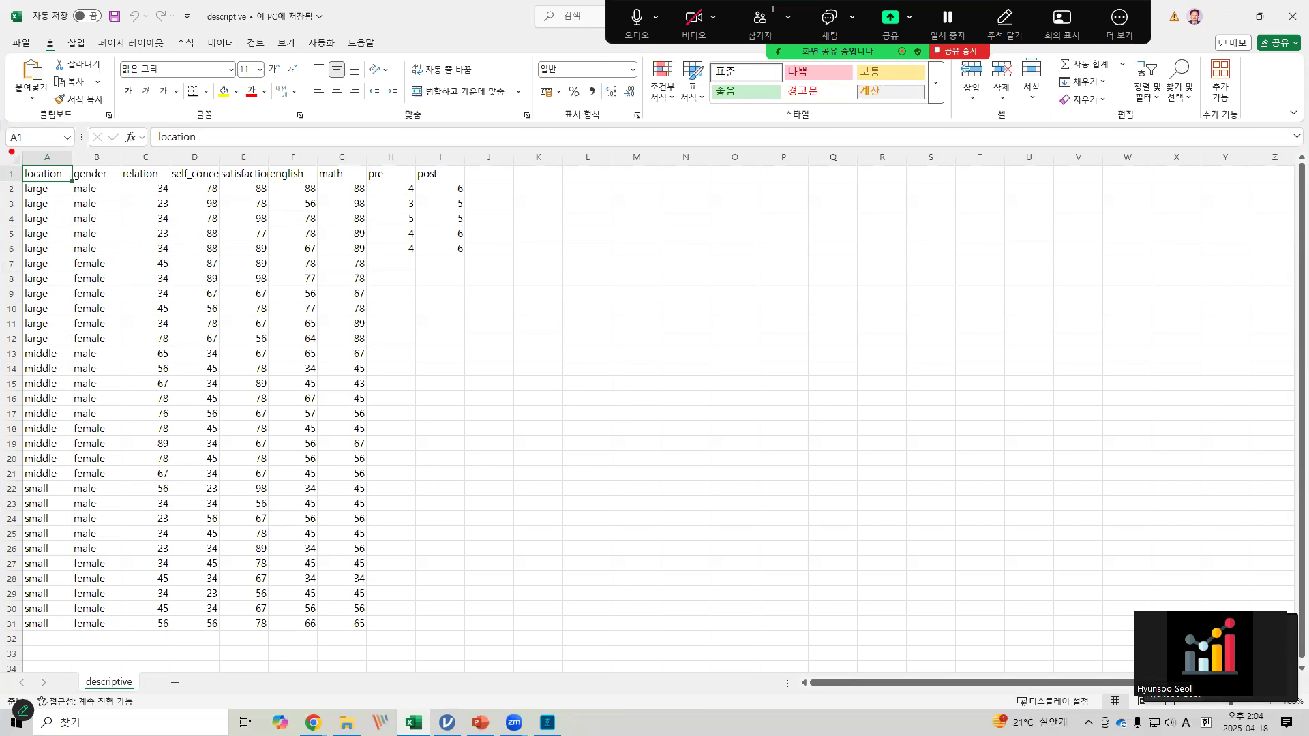
mouse_move(12, 151)
mouse_down()
mouse_move(37, 139)
mouse_move(10, 181)
mouse_move(15, 162)
mouse_move(16, 179)
mouse_move(461, 182)
mouse_up()
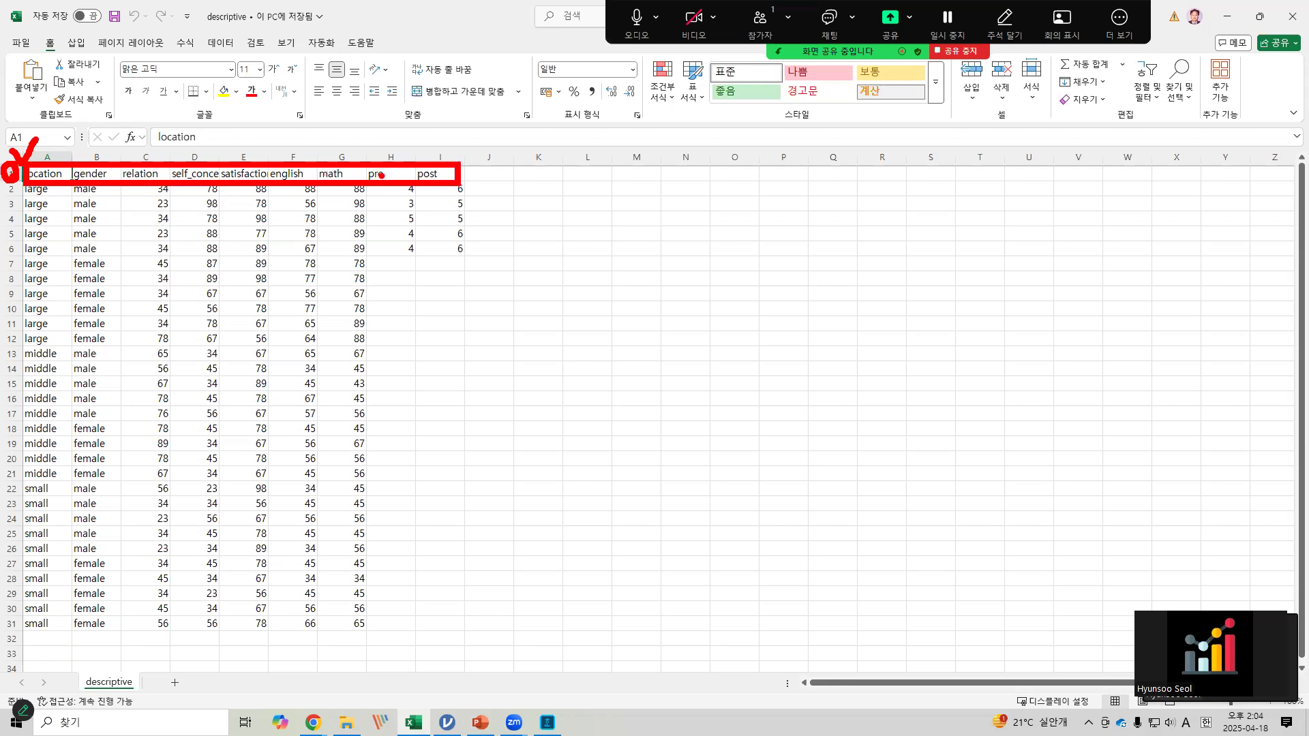
key(Escape)
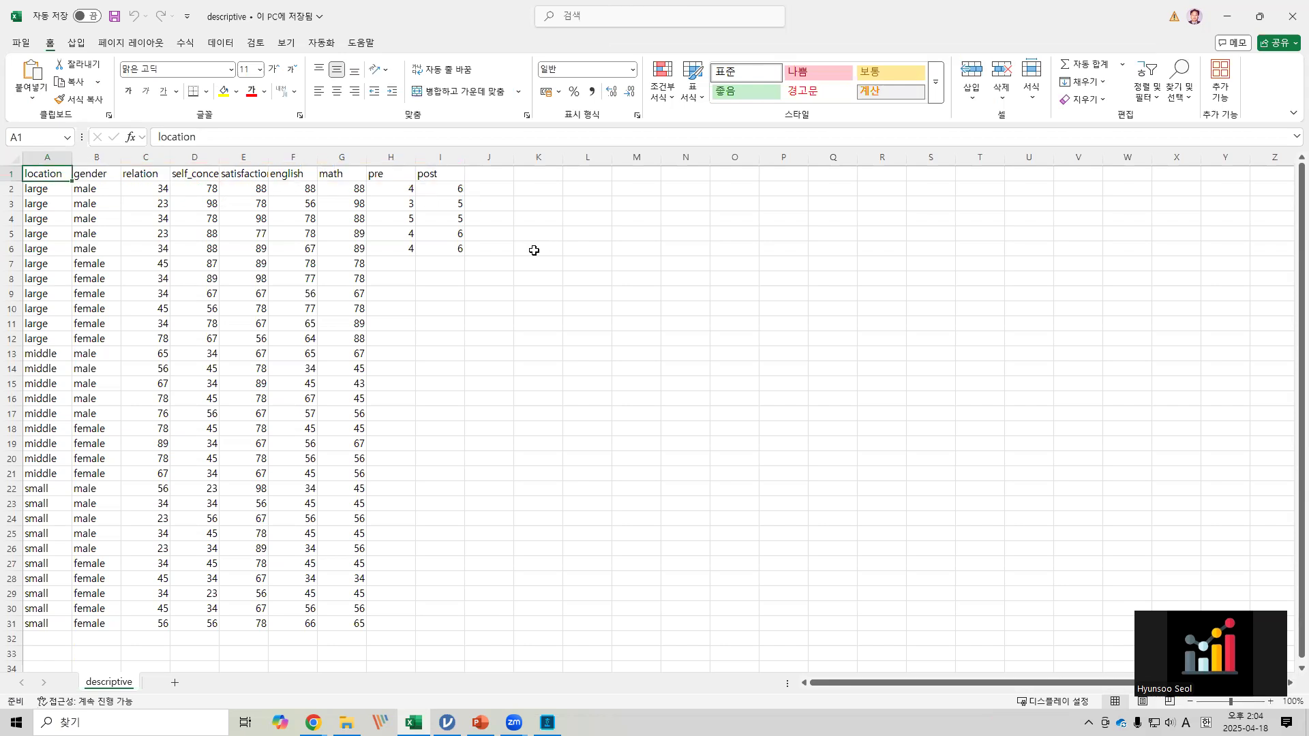
key(ctrl+2)
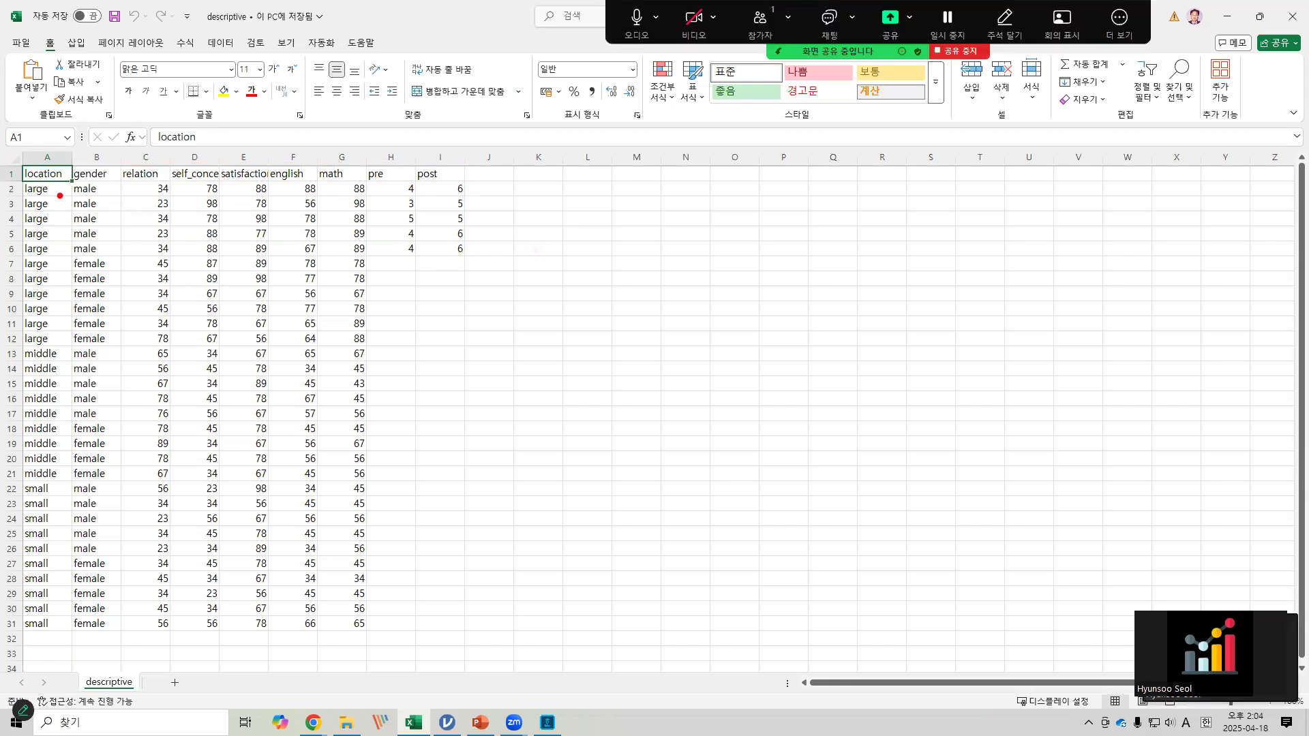
mouse_move(18, 164)
mouse_down()
mouse_move(161, 187)
mouse_move(467, 181)
mouse_up()
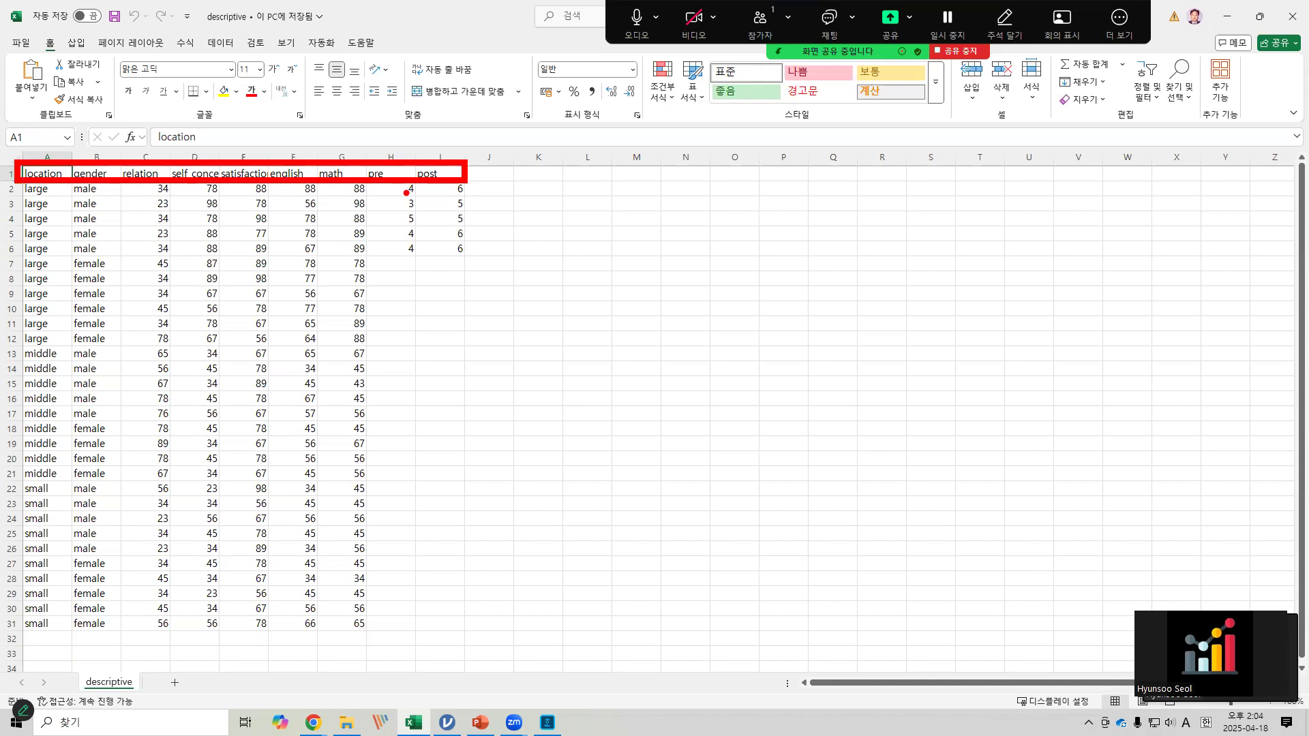
key(Escape)
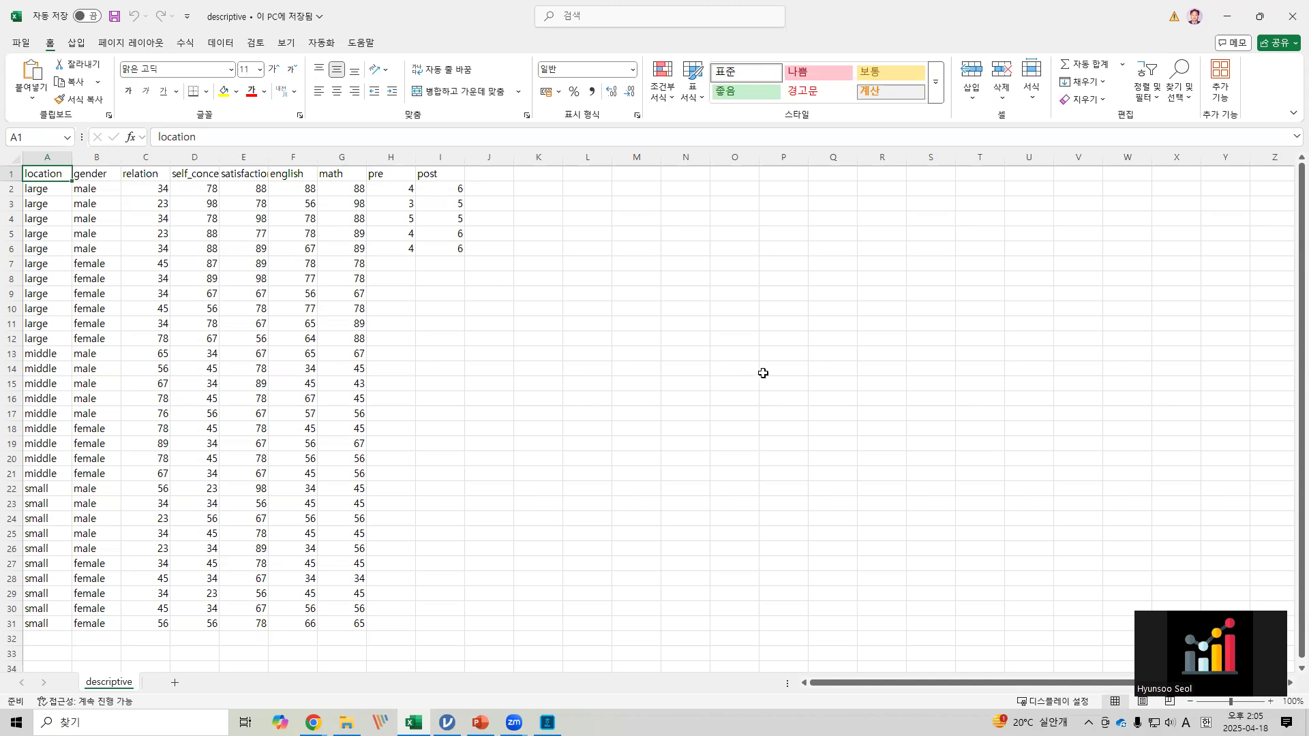
click(1238, 18)
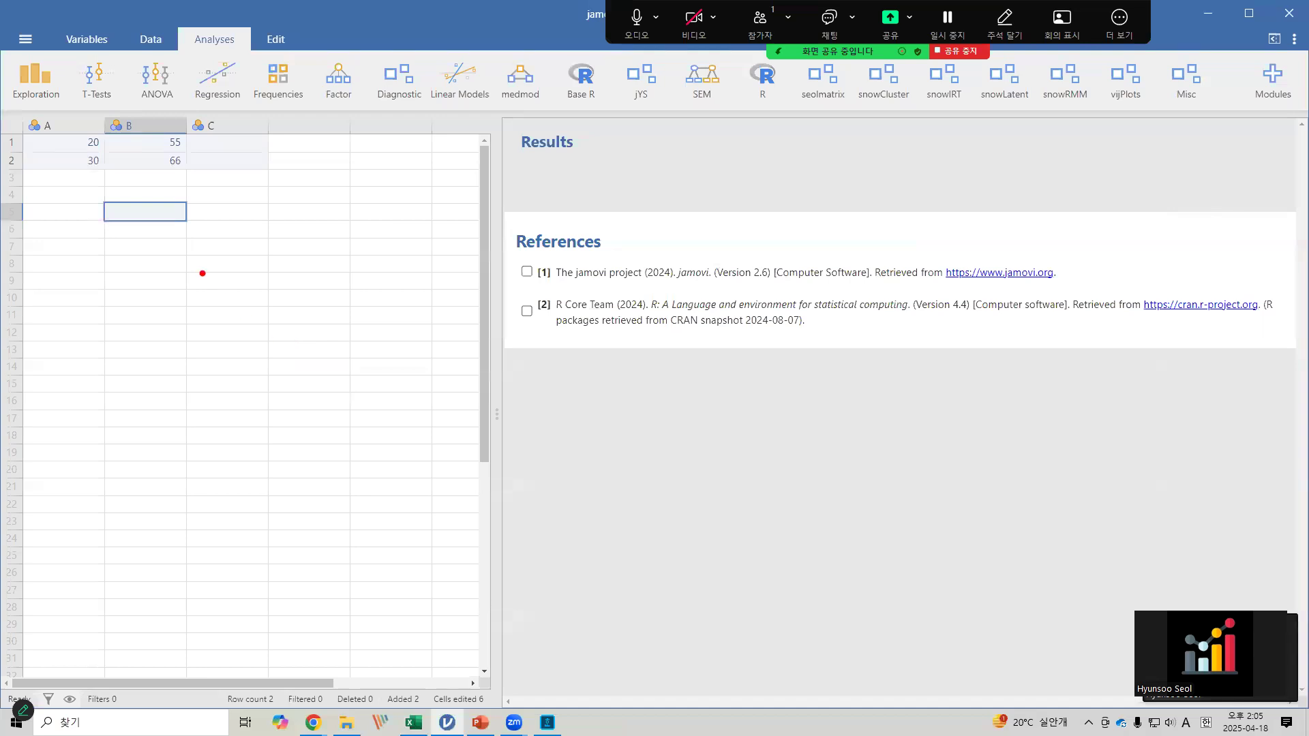
- Show the options for opening a file in jamovi and go up to the top level of the Data Library
drag(7, 22, 48, 58)
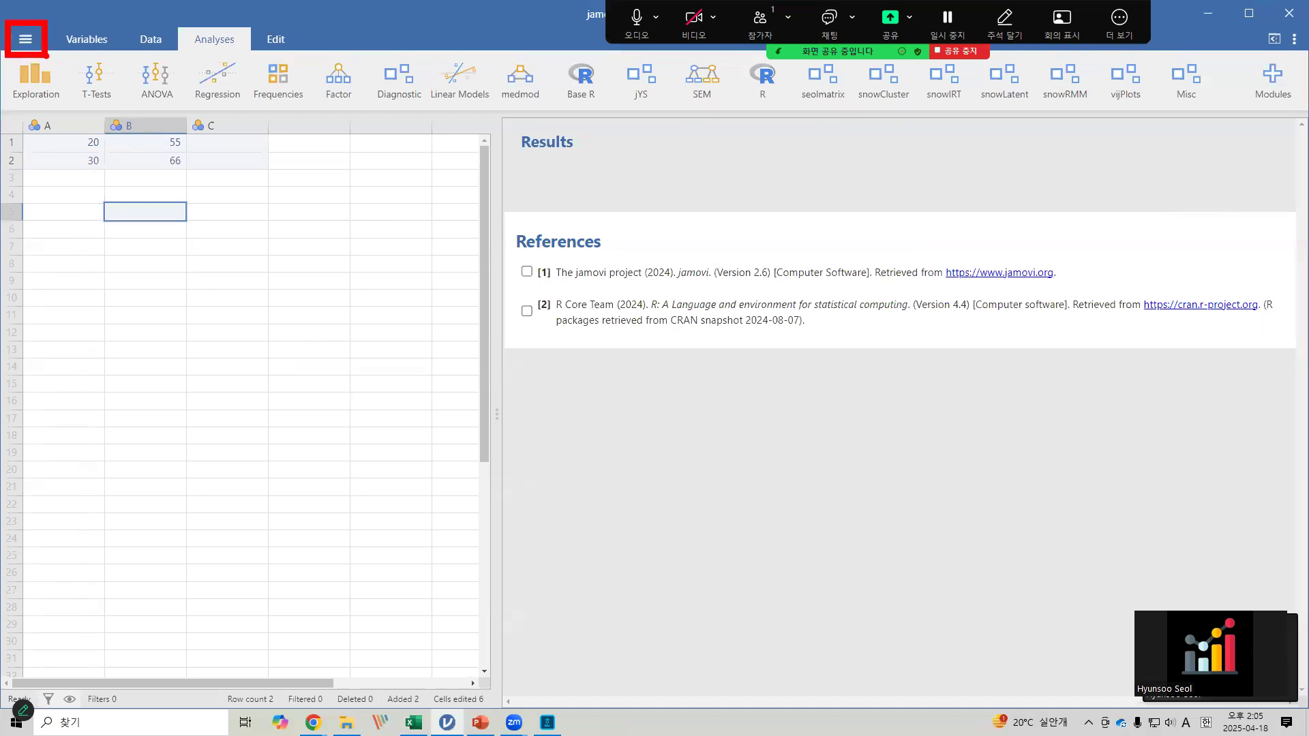
click(23, 39)
click(53, 163)
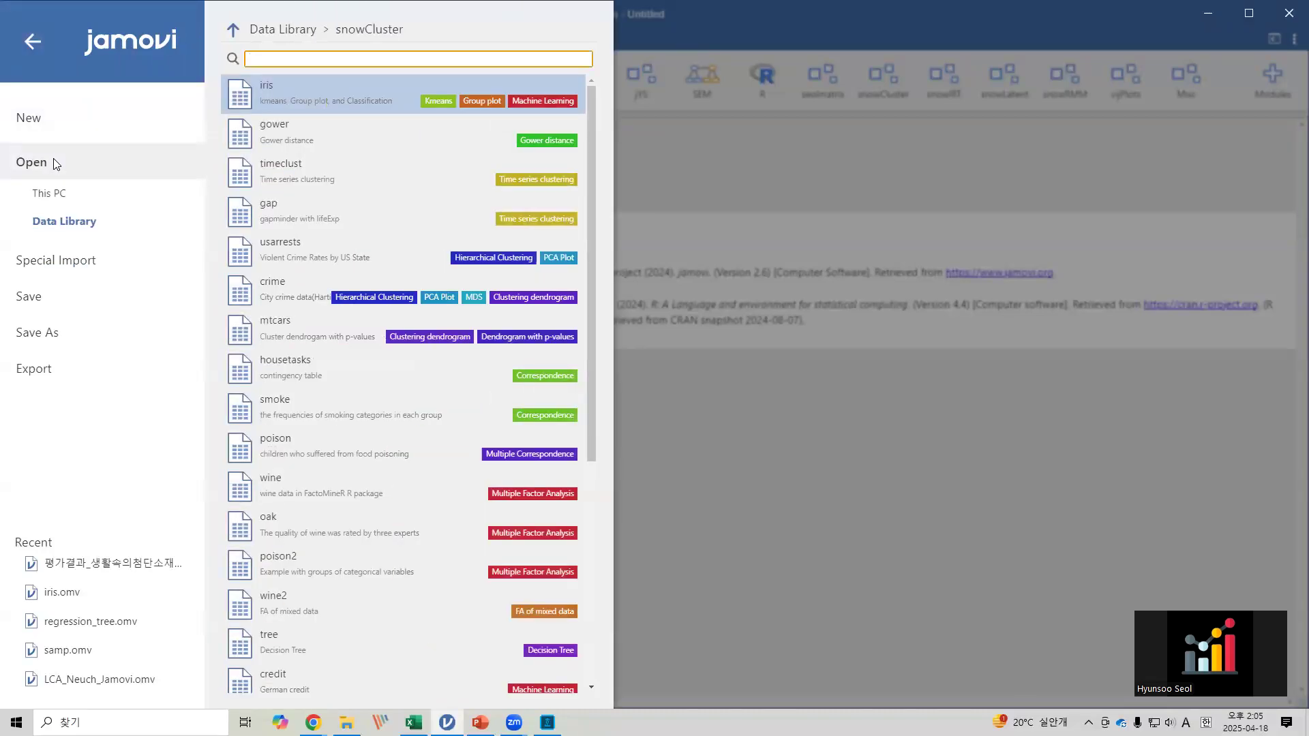
click(231, 30)
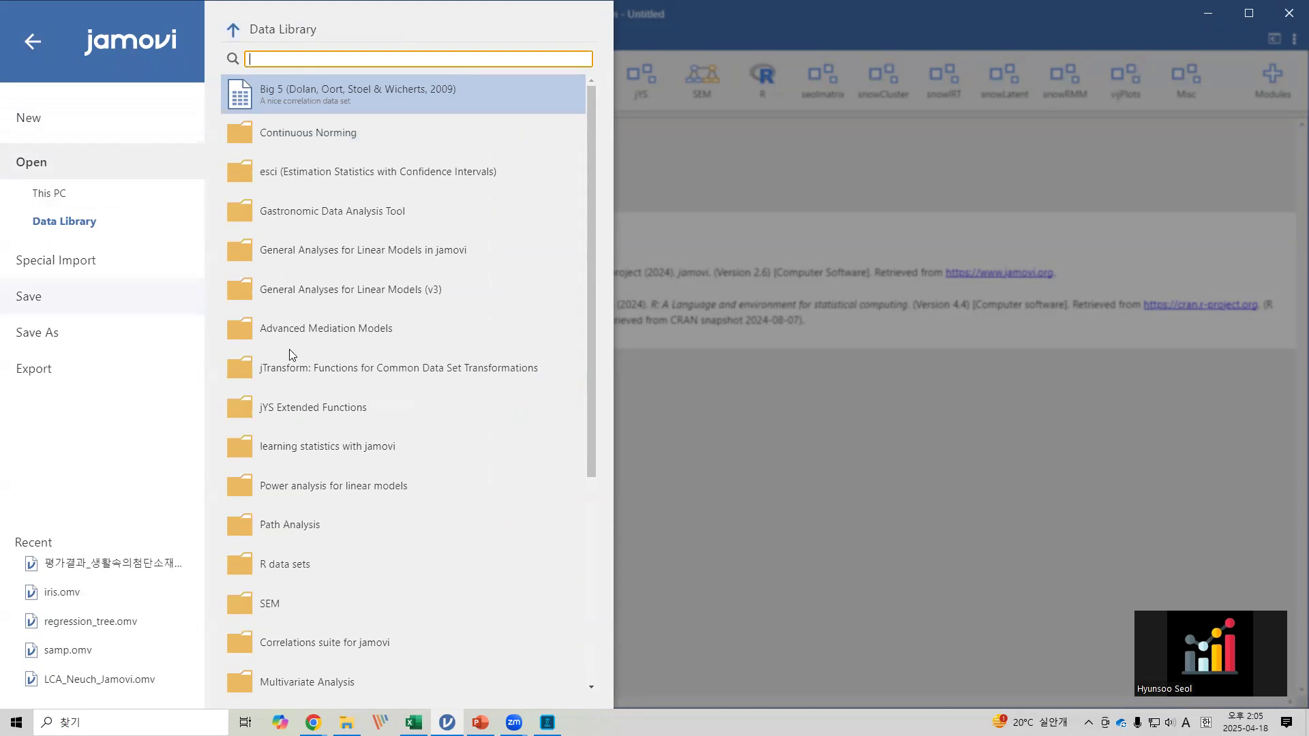
- Switch to Excel and close the descriptive workbook
click(413, 723)
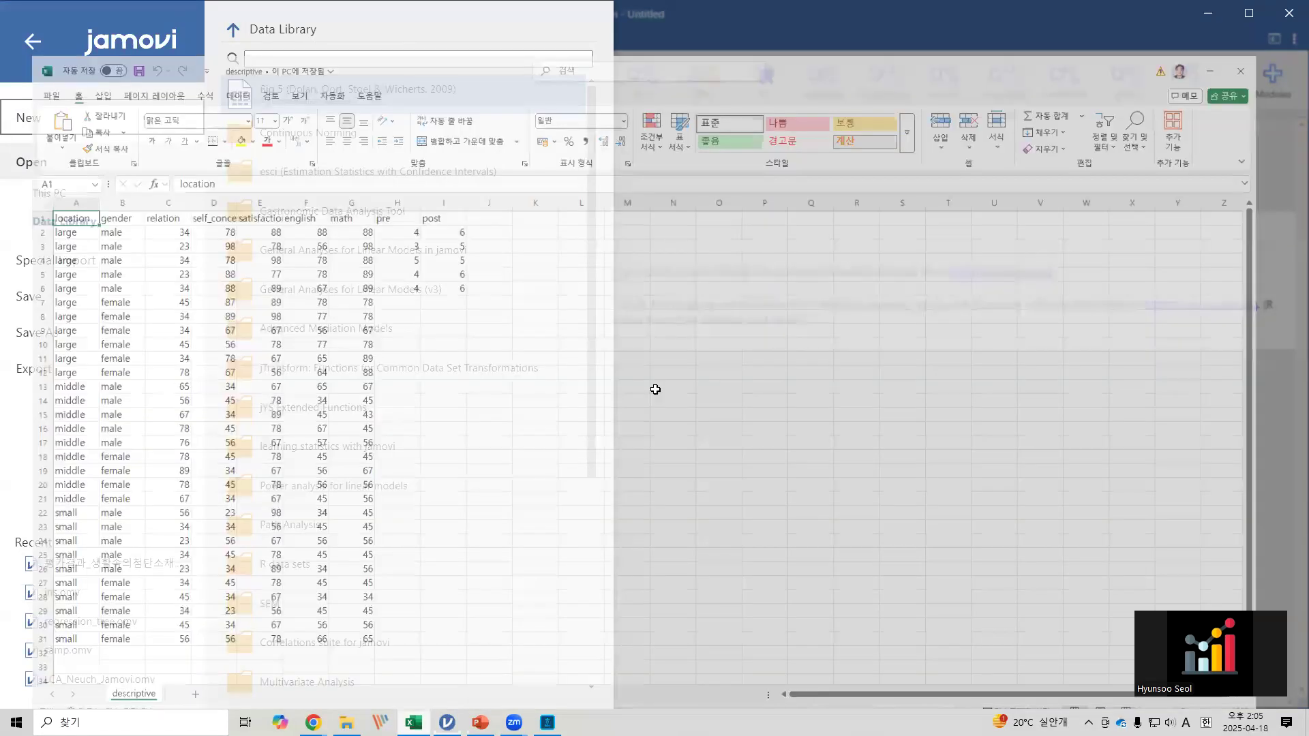
click(1289, 17)
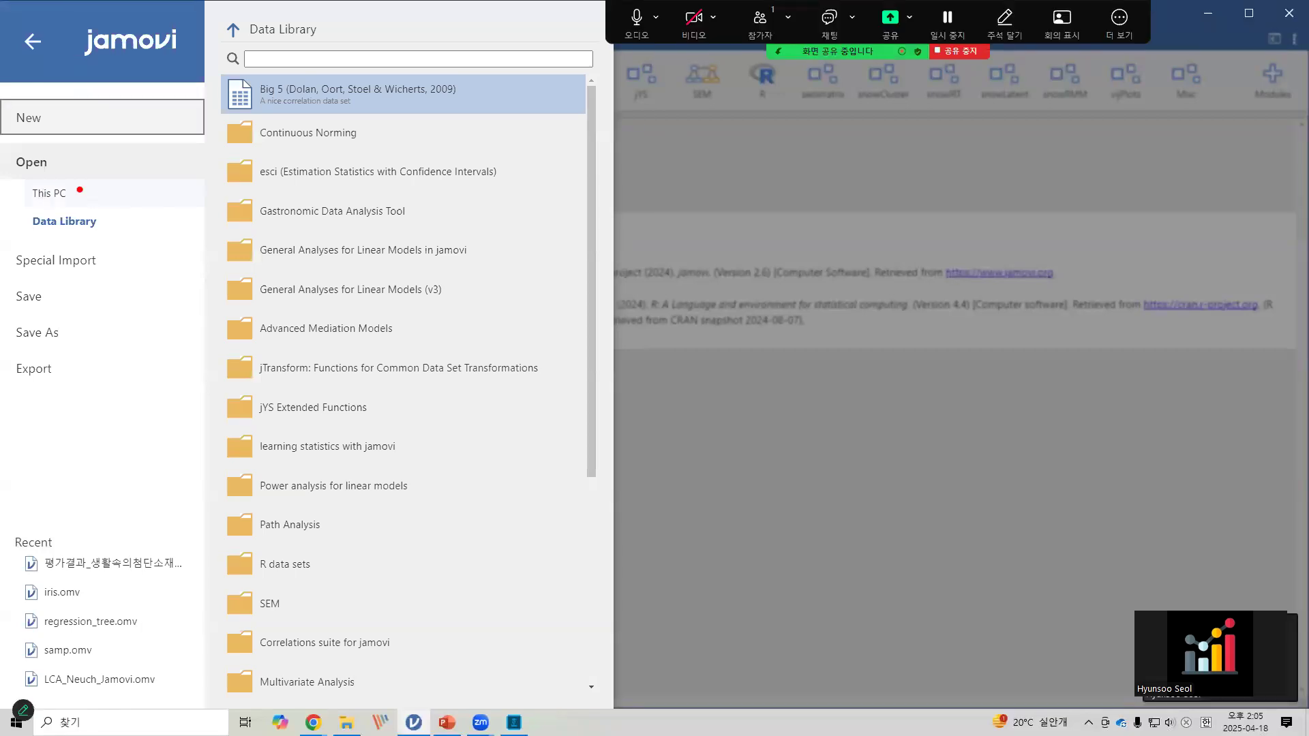
- Choose this PC as the source for opening a file and bring up the system file browser
mouse_move(14, 175)
mouse_down()
mouse_move(100, 208)
mouse_move(144, 175)
mouse_up()
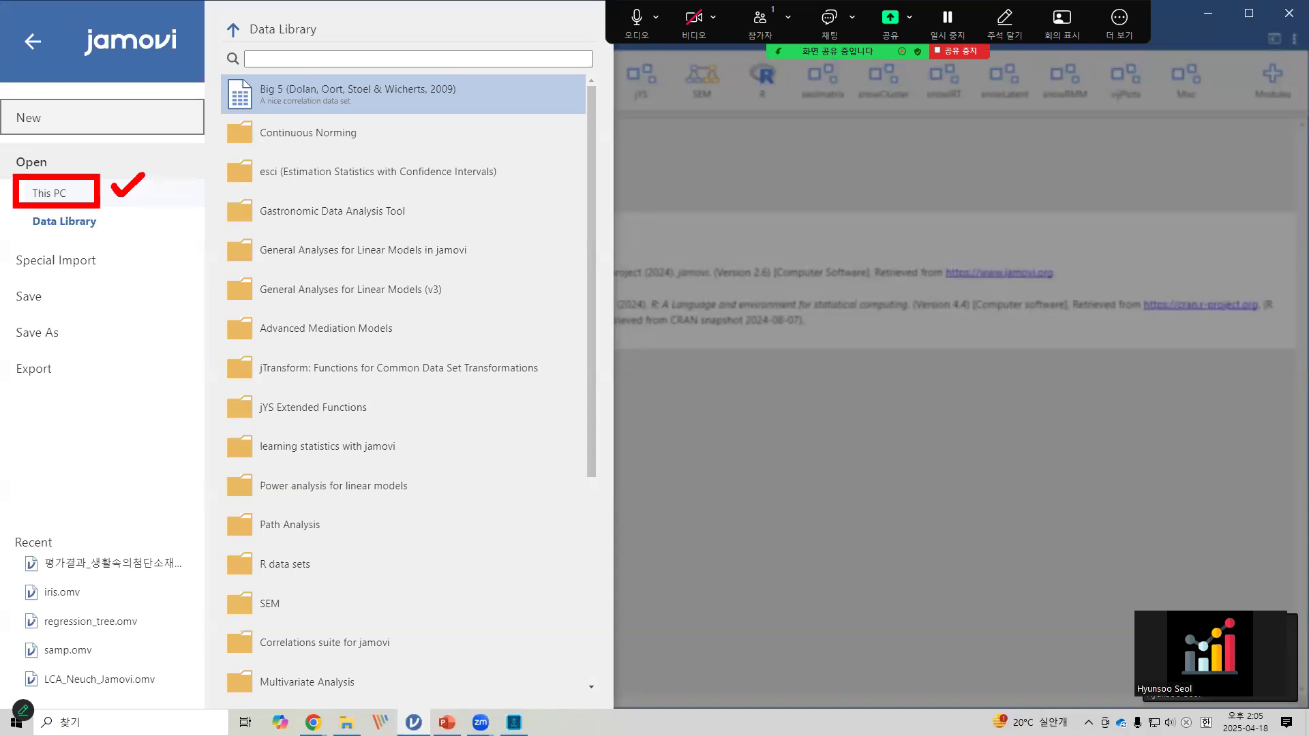
click(78, 198)
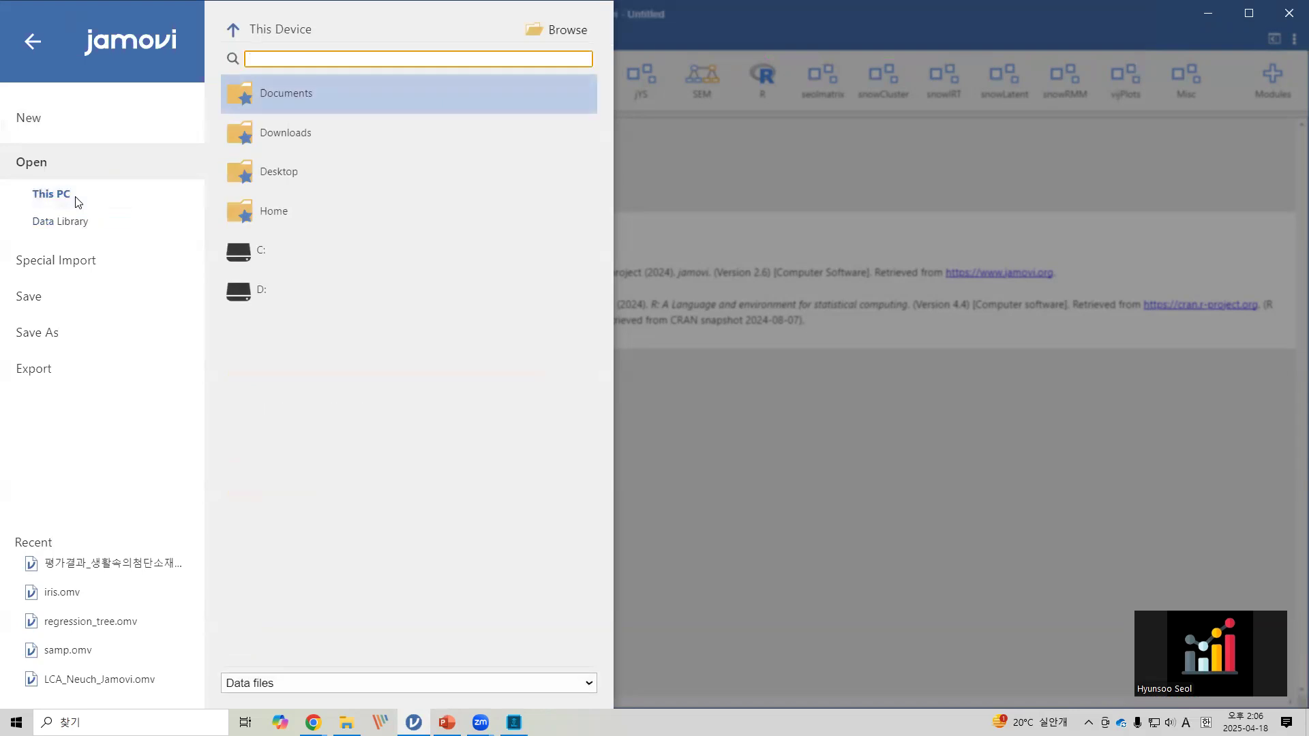
key(ctrl+shift+a)
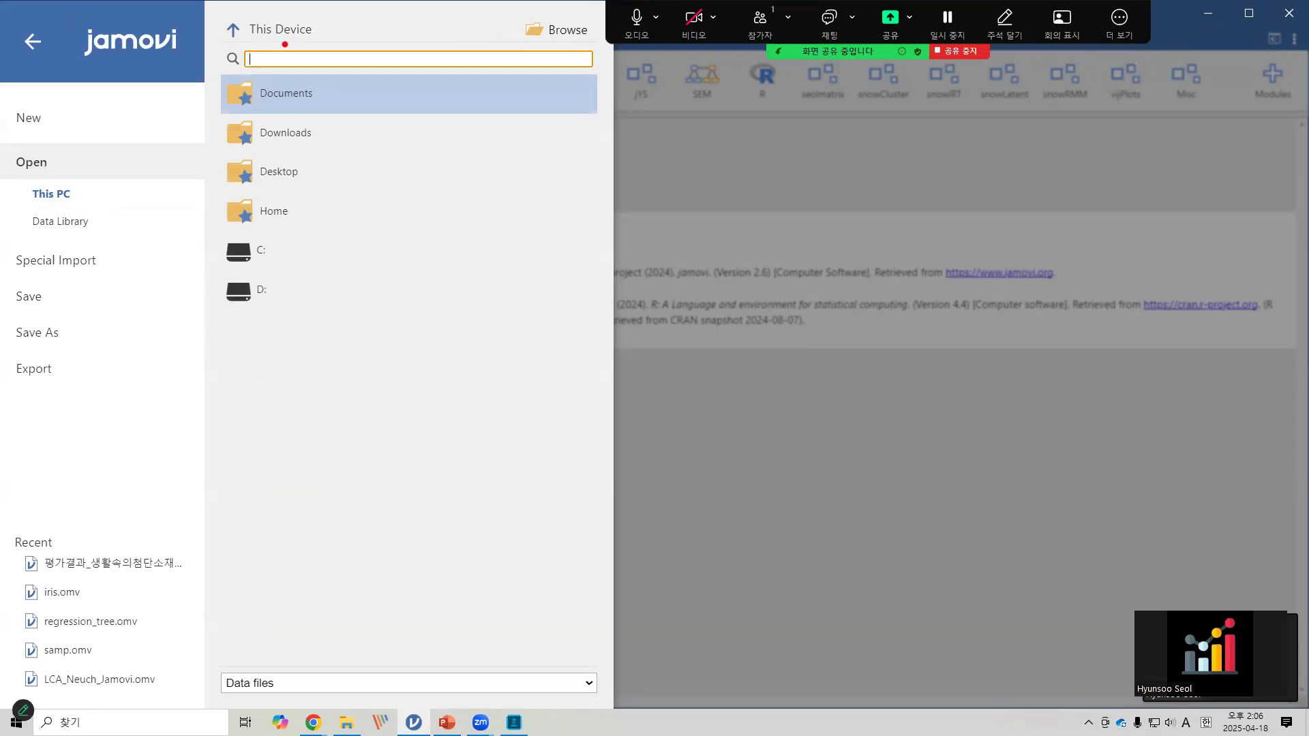
drag(511, 11, 598, 63)
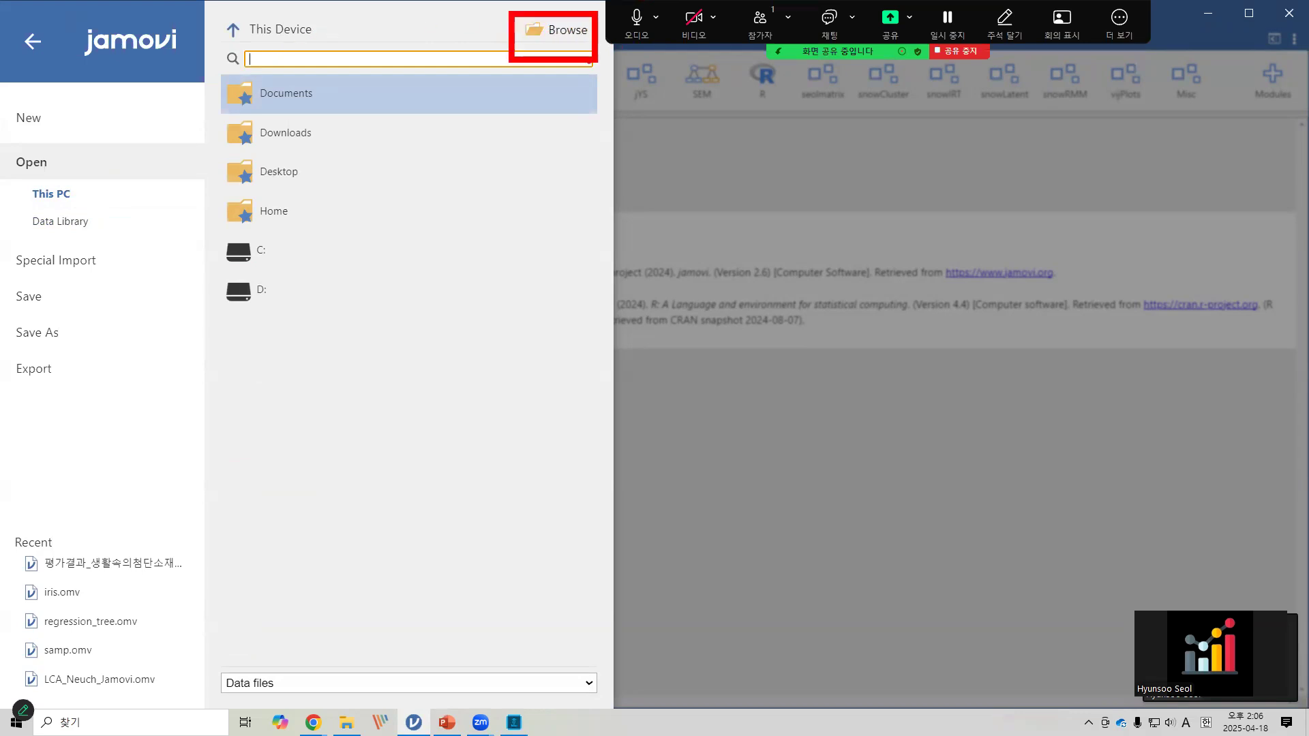
mouse_move(97, 180)
mouse_down()
mouse_move(94, 203)
mouse_move(80, 187)
mouse_move(113, 181)
mouse_move(100, 203)
mouse_up()
mouse_move(450, 31)
mouse_down()
mouse_move(441, 55)
mouse_move(468, 19)
mouse_move(475, 54)
mouse_up()
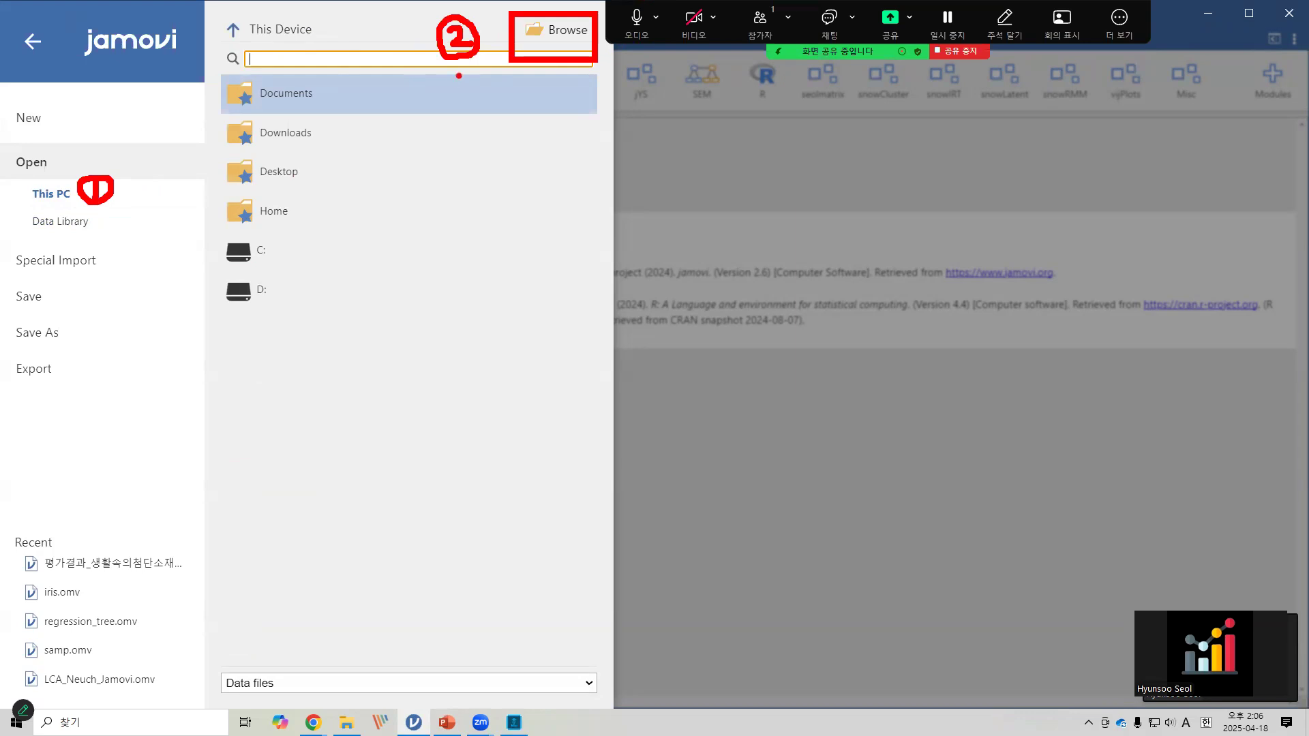
click(555, 31)
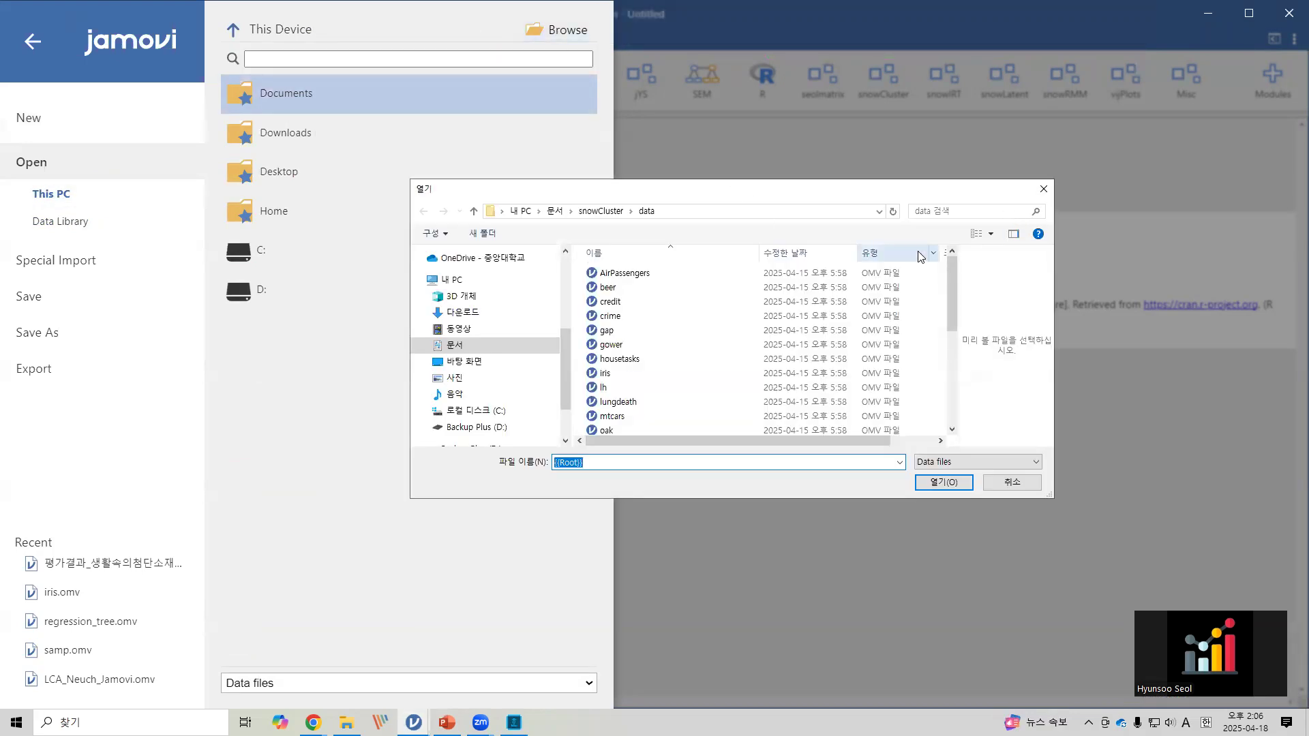
- Go to the BK자모비워크숍 folder on the desktop and set the file type filter to Data files
scroll(890, 283, down, 5)
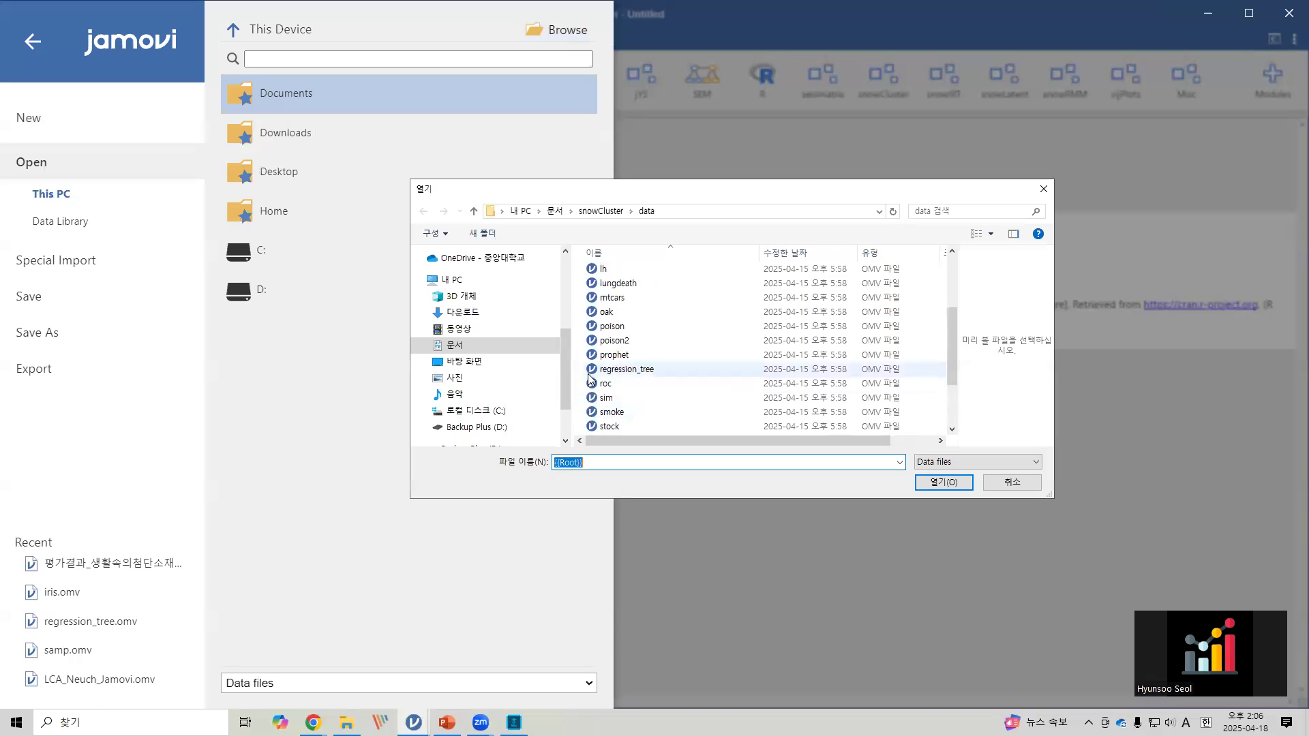
scroll(654, 347, up, 3)
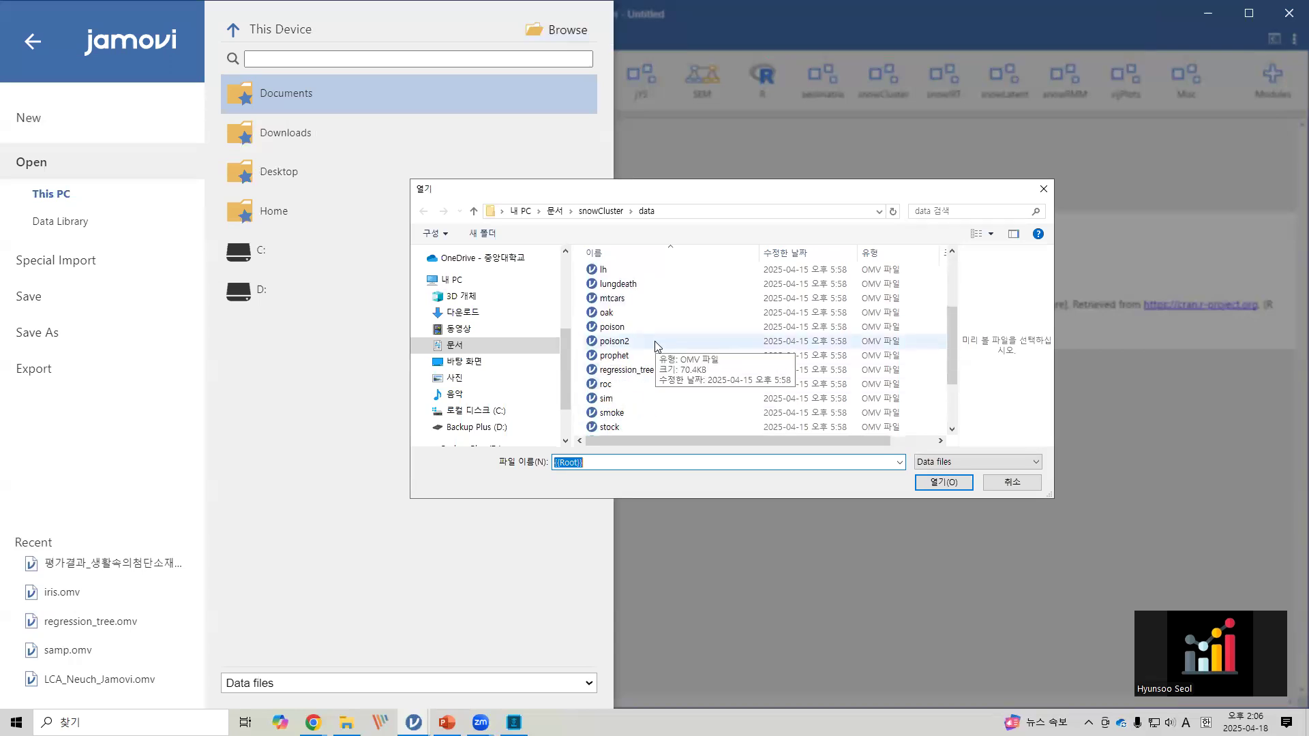
scroll(655, 347, down, 3)
scroll(660, 346, up, 5)
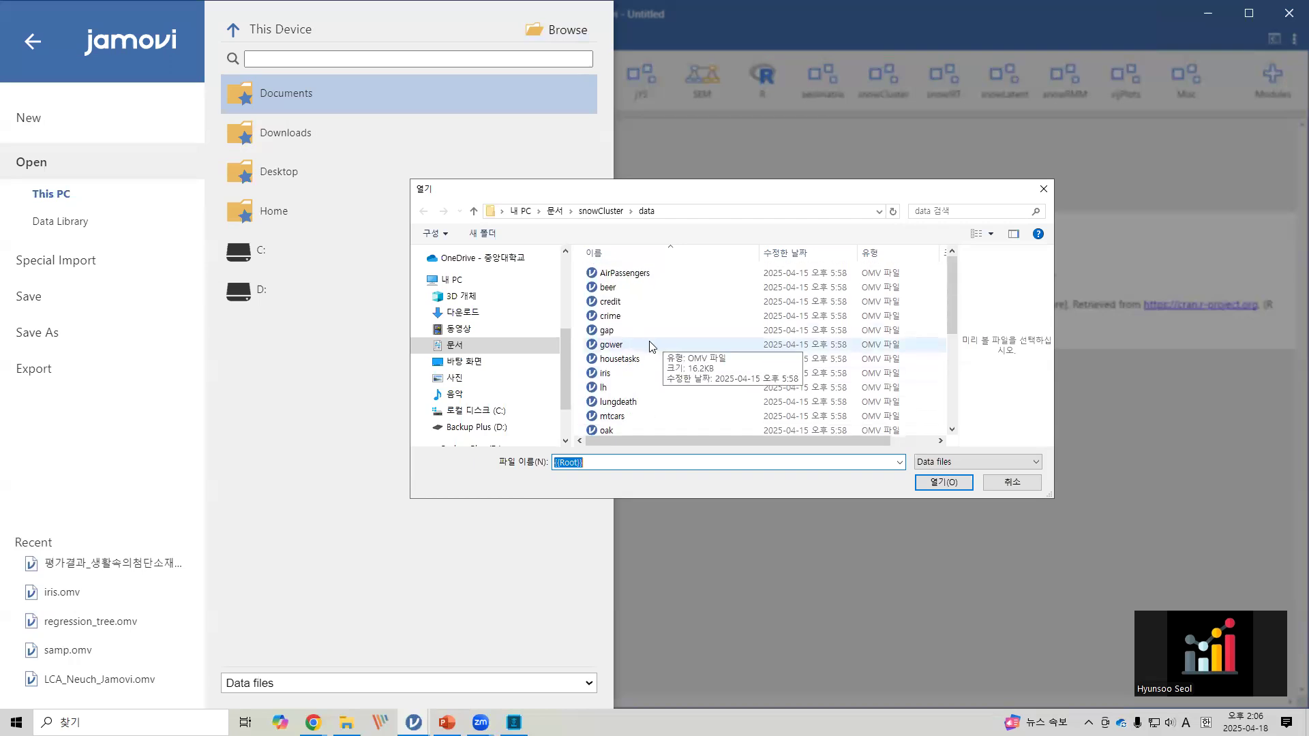
click(469, 364)
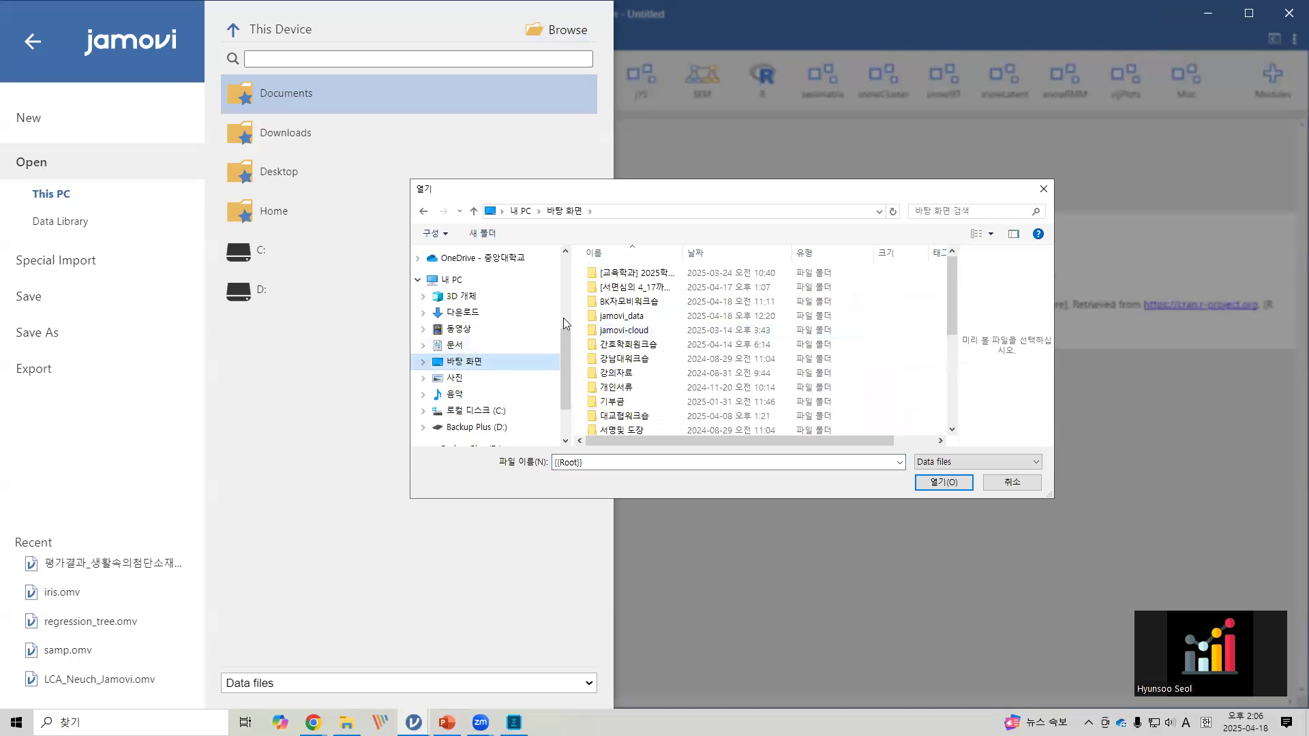
double_click(627, 303)
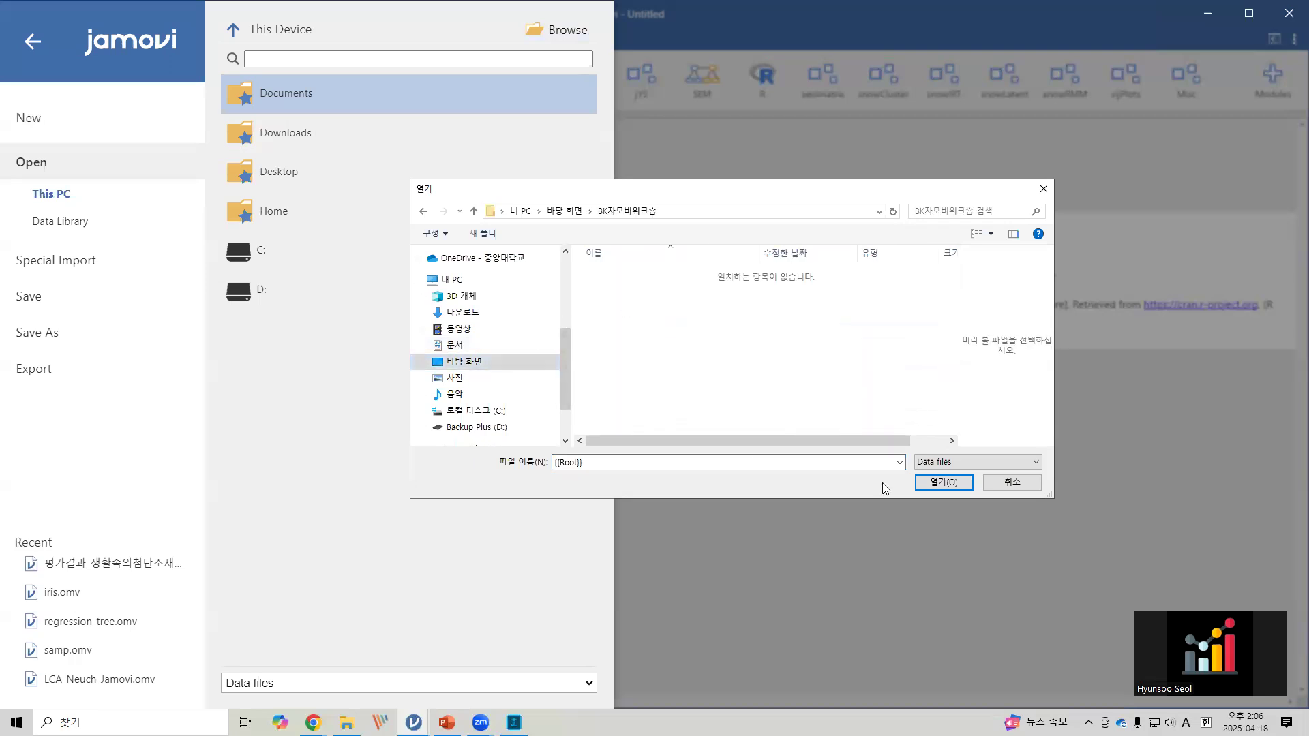
click(960, 462)
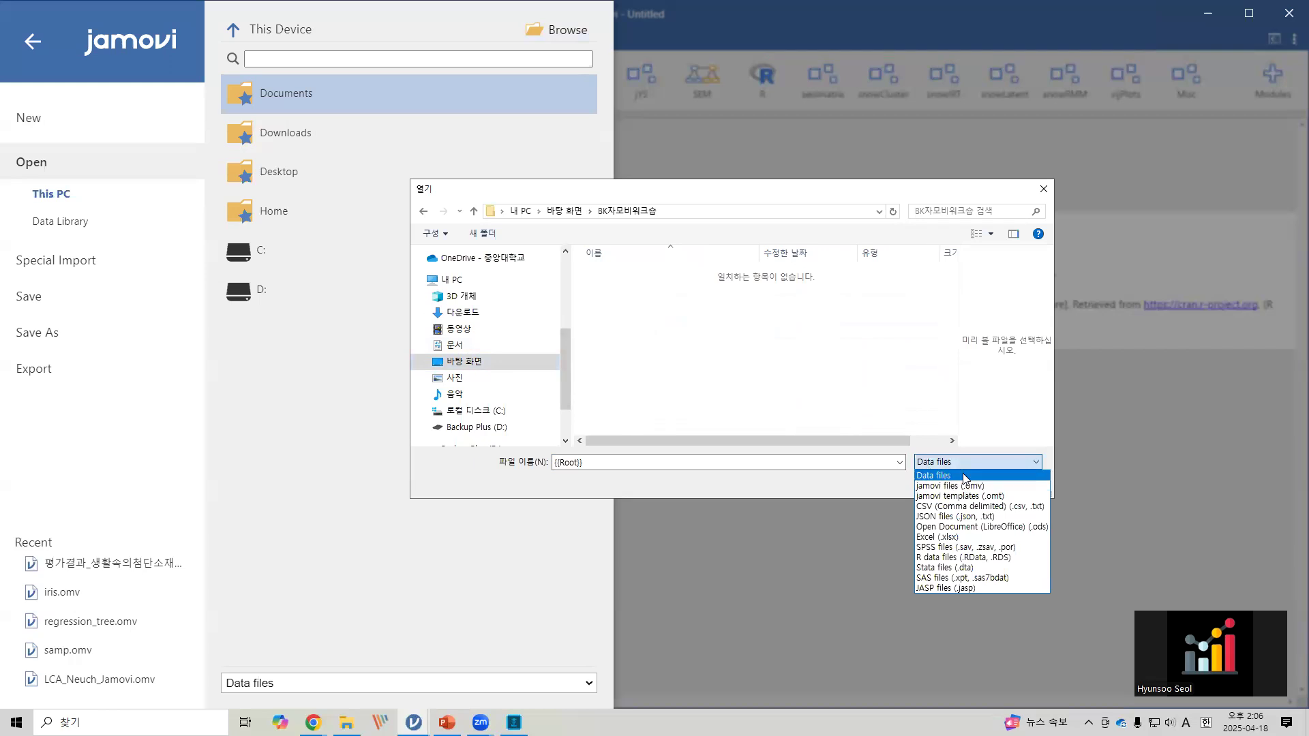
click(968, 475)
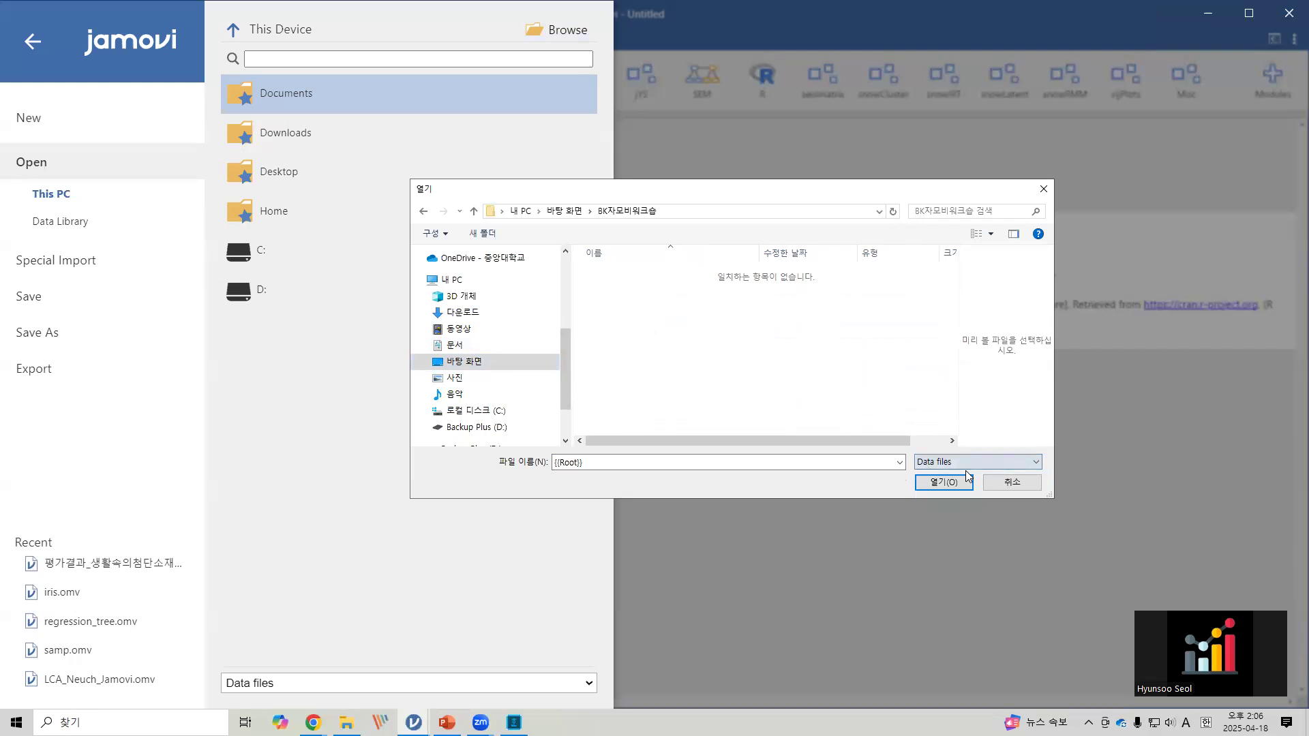
- Try the CSV (Comma delimited) file type filter and close the file browser without opening a file
click(971, 462)
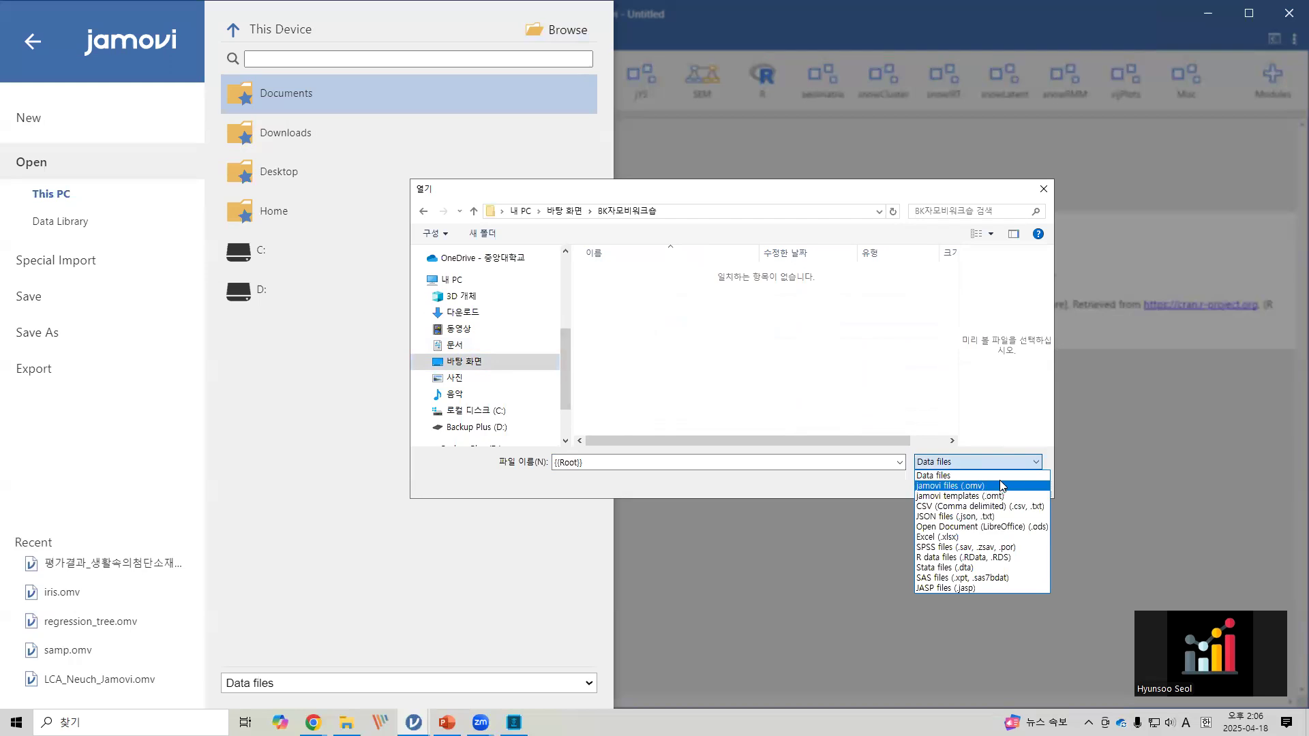
click(992, 508)
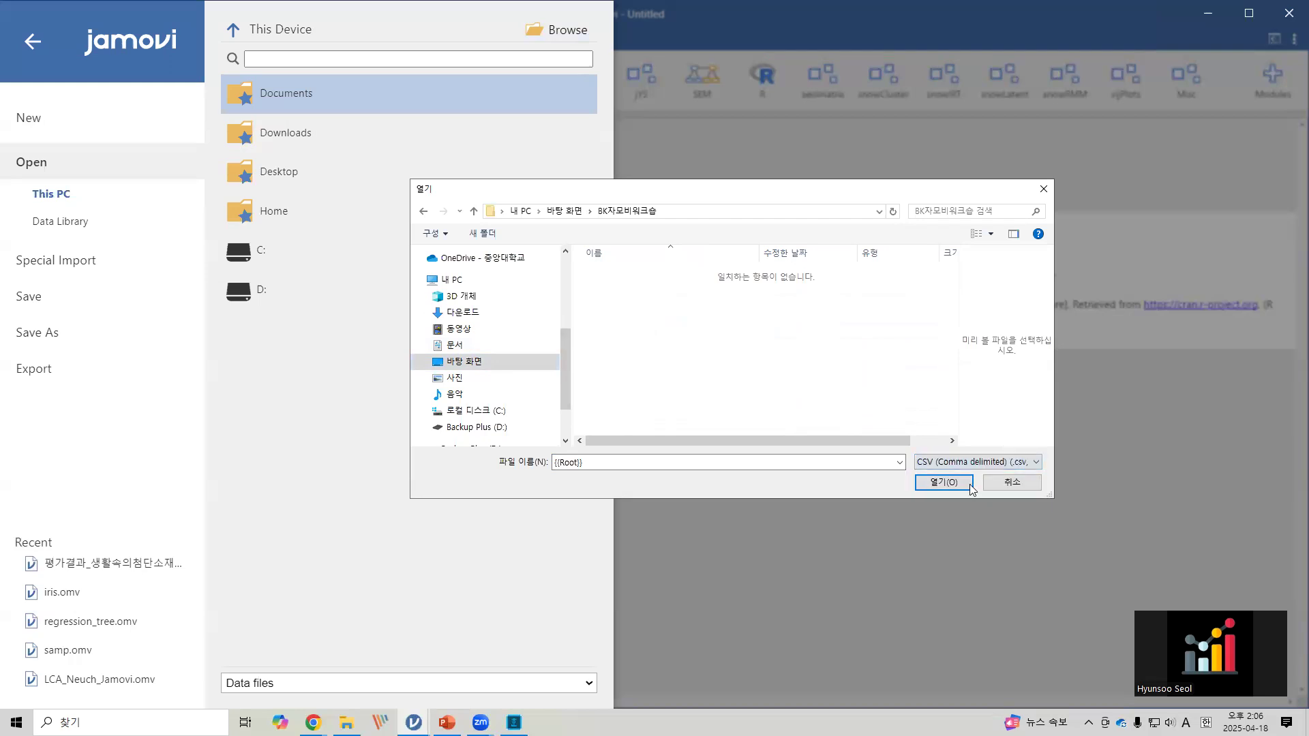
click(979, 463)
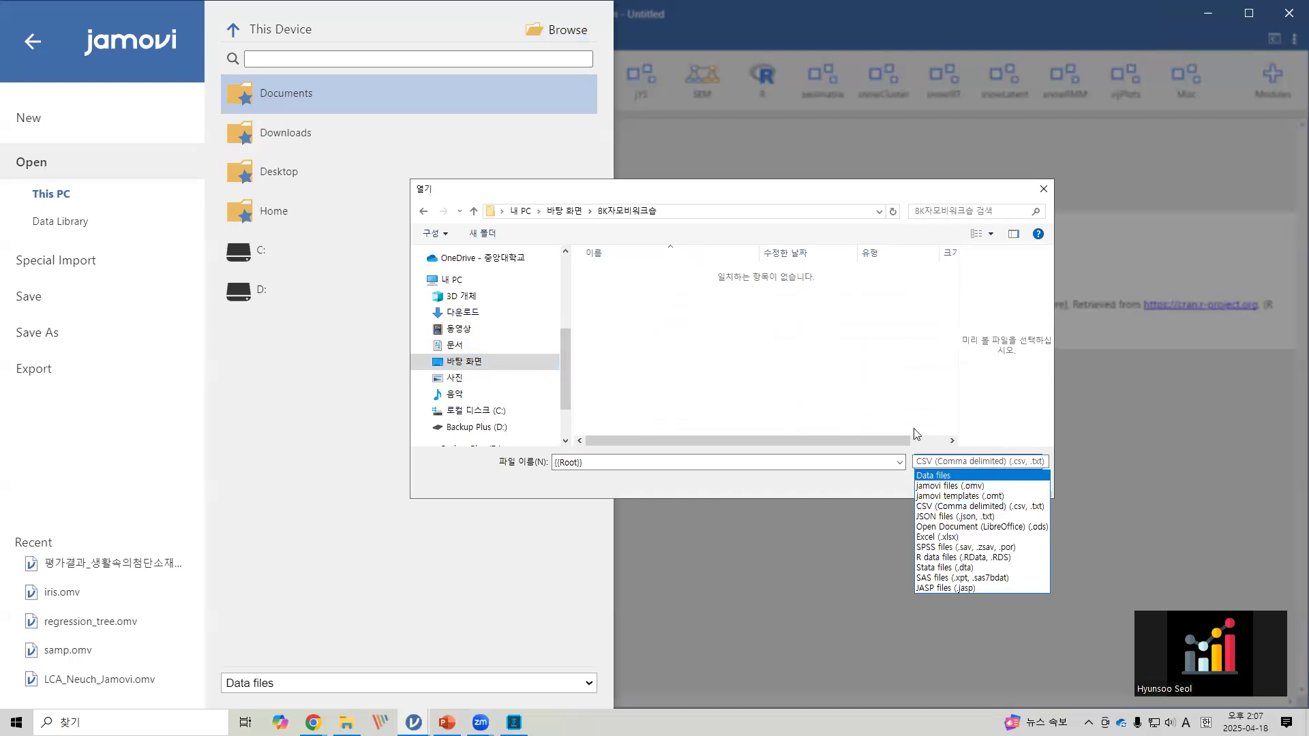
click(1044, 193)
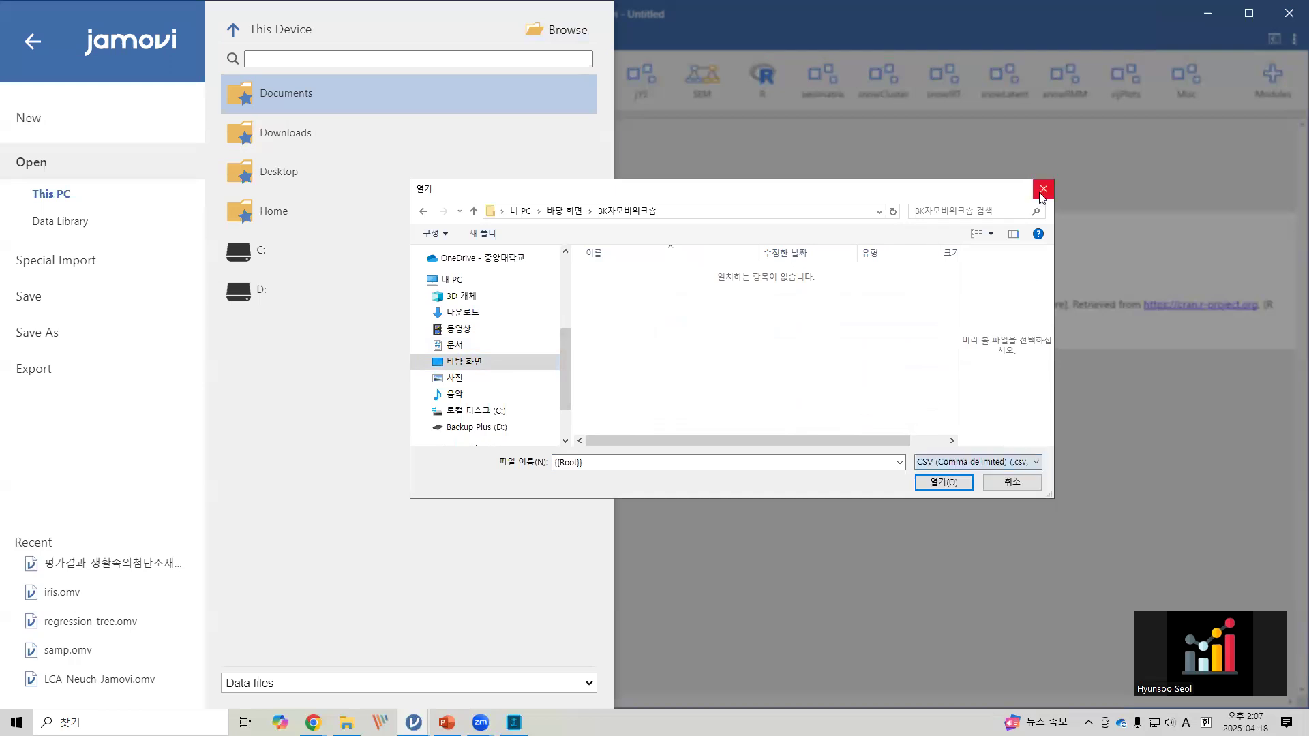
click(1044, 193)
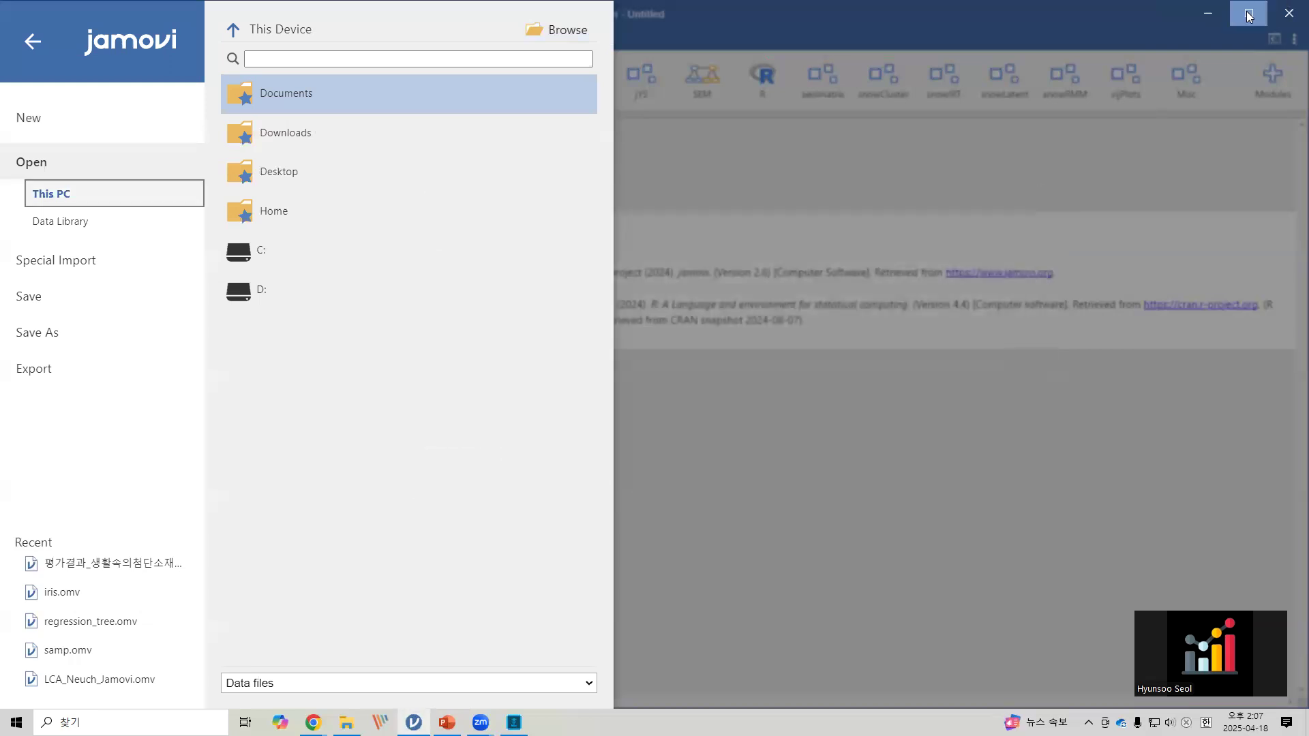
- Minimize jamovi, look into the BK자모비워크숍 folder on the desktop and close it
click(1208, 14)
click(338, 305)
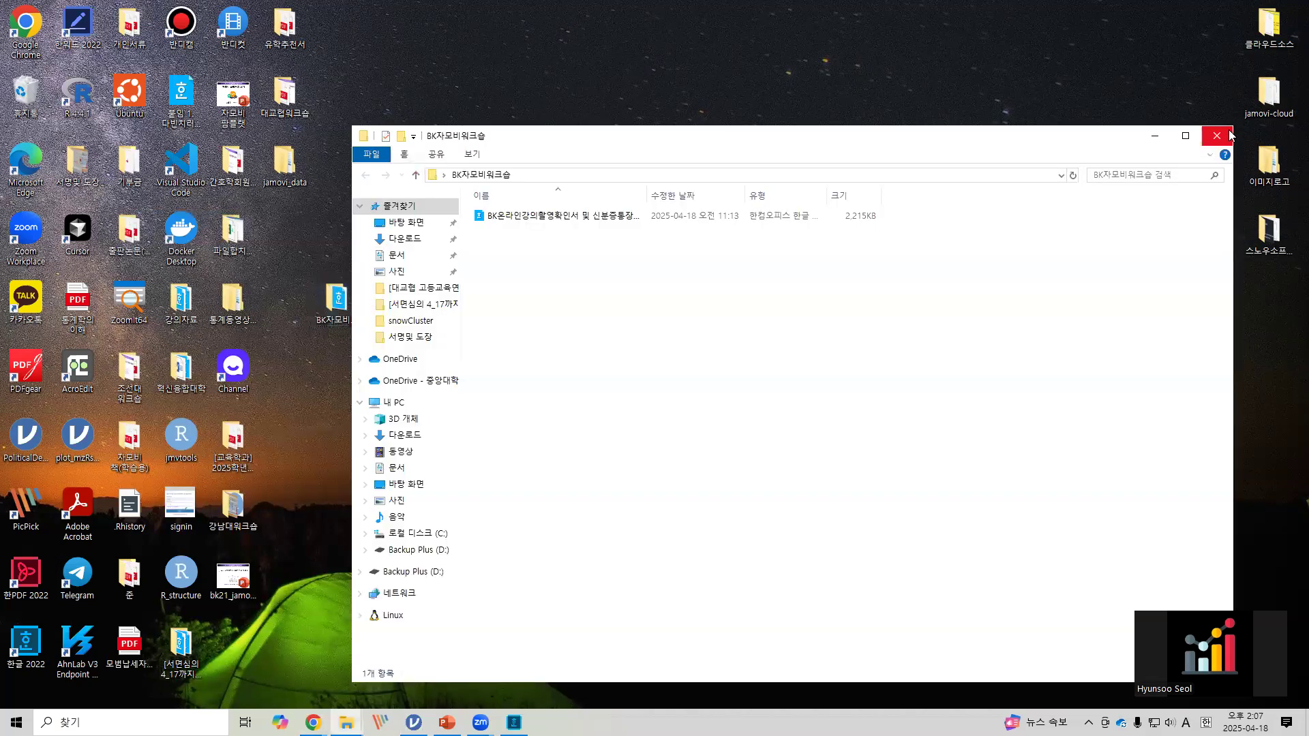
click(1228, 133)
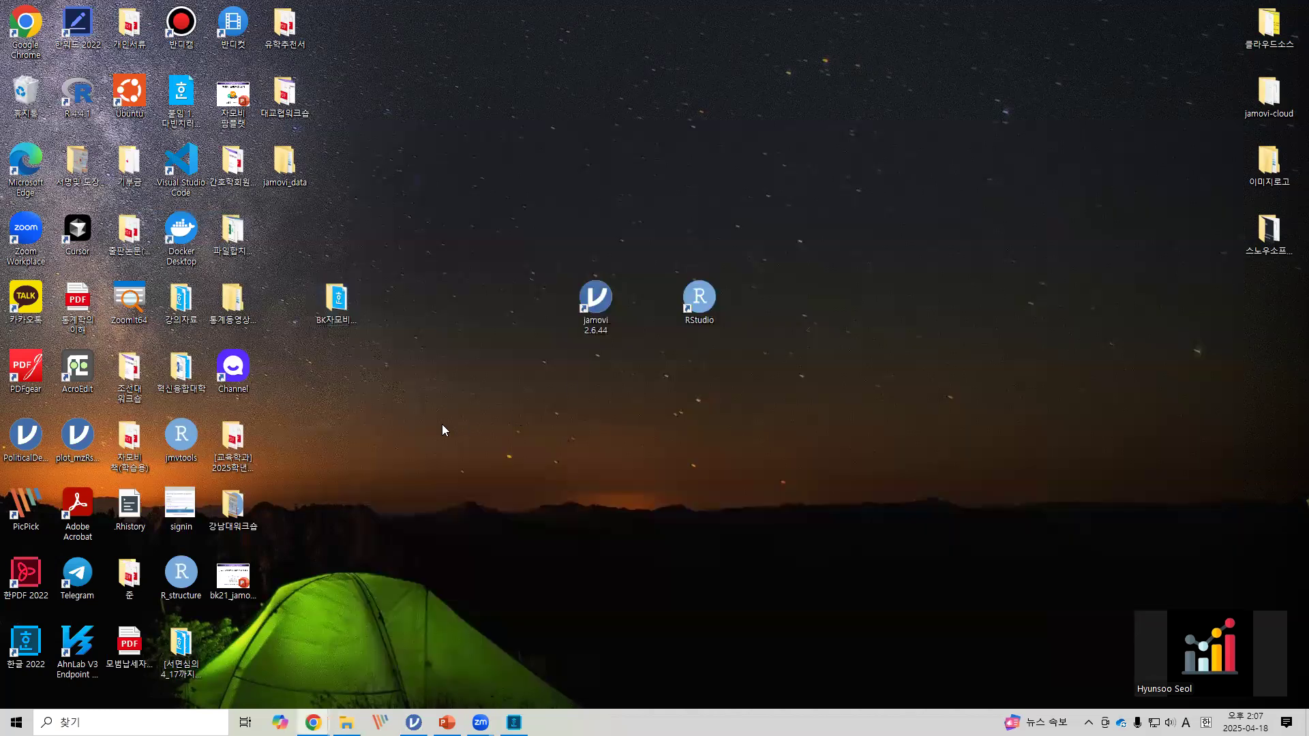
- View the descriptive Excel workbook in the nested jamovi_data folder on the desktop and close it
double_click(291, 172)
click(539, 235)
double_click(539, 235)
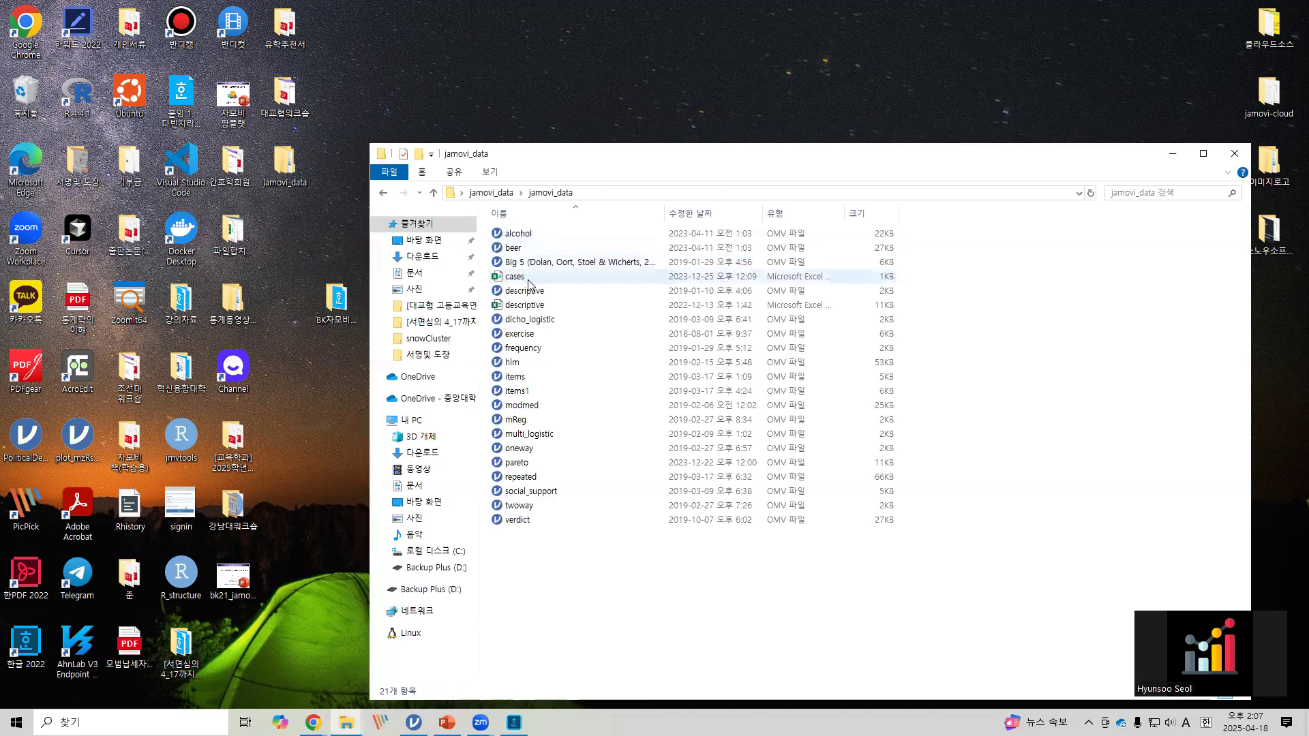
double_click(538, 306)
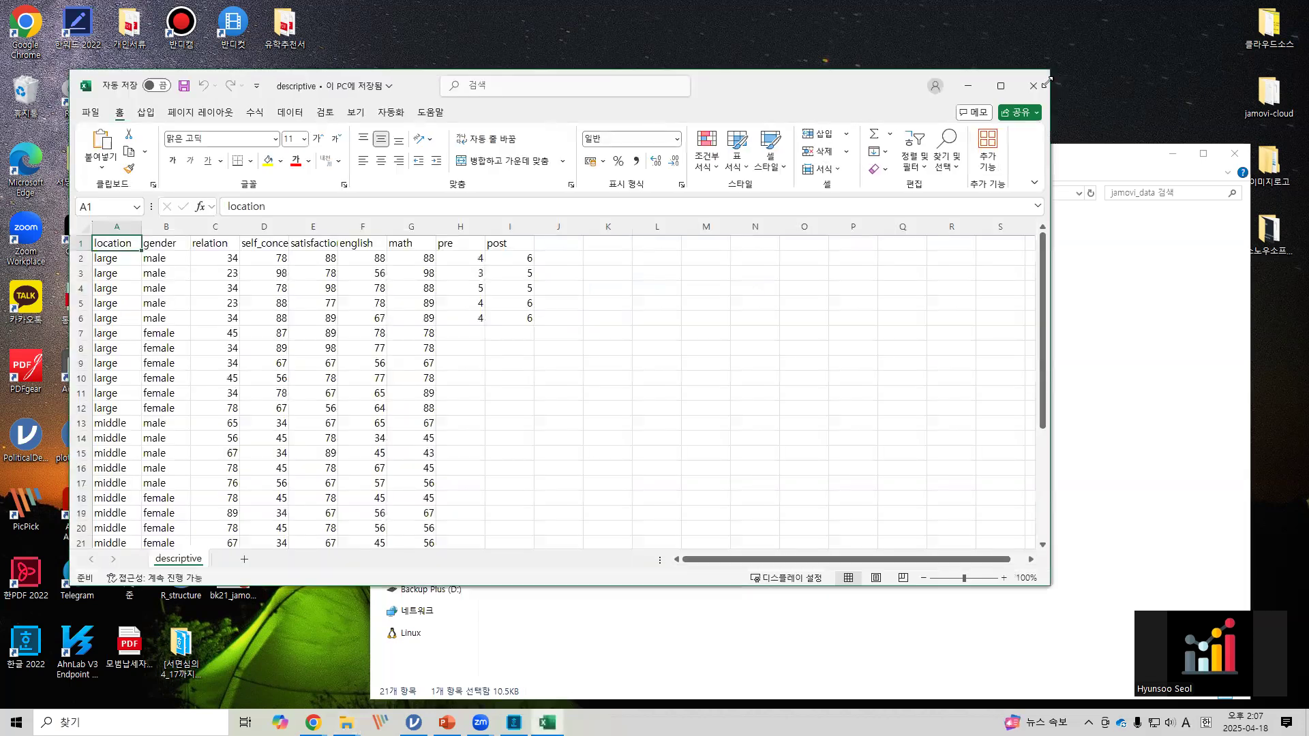
click(1033, 86)
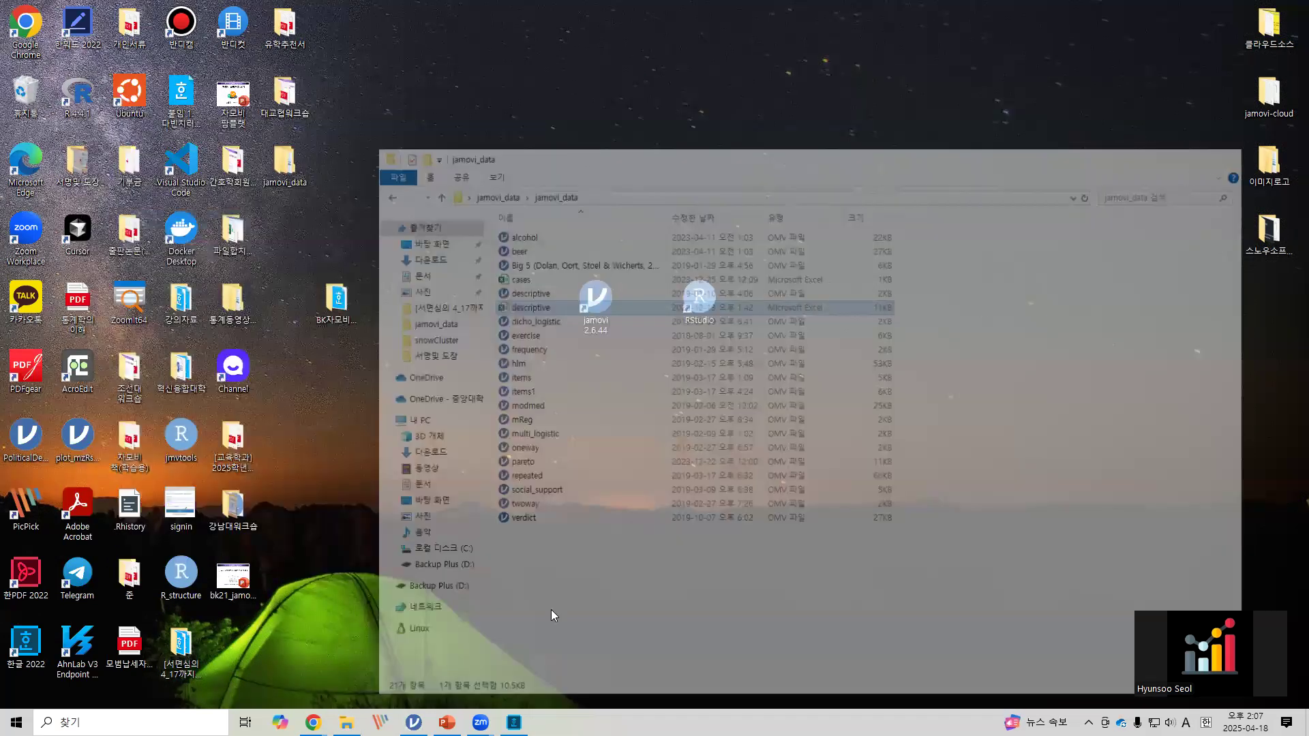
- Return to jamovi and browse this PC for a data file, going to the nested jamovi_data folder on the desktop
click(413, 722)
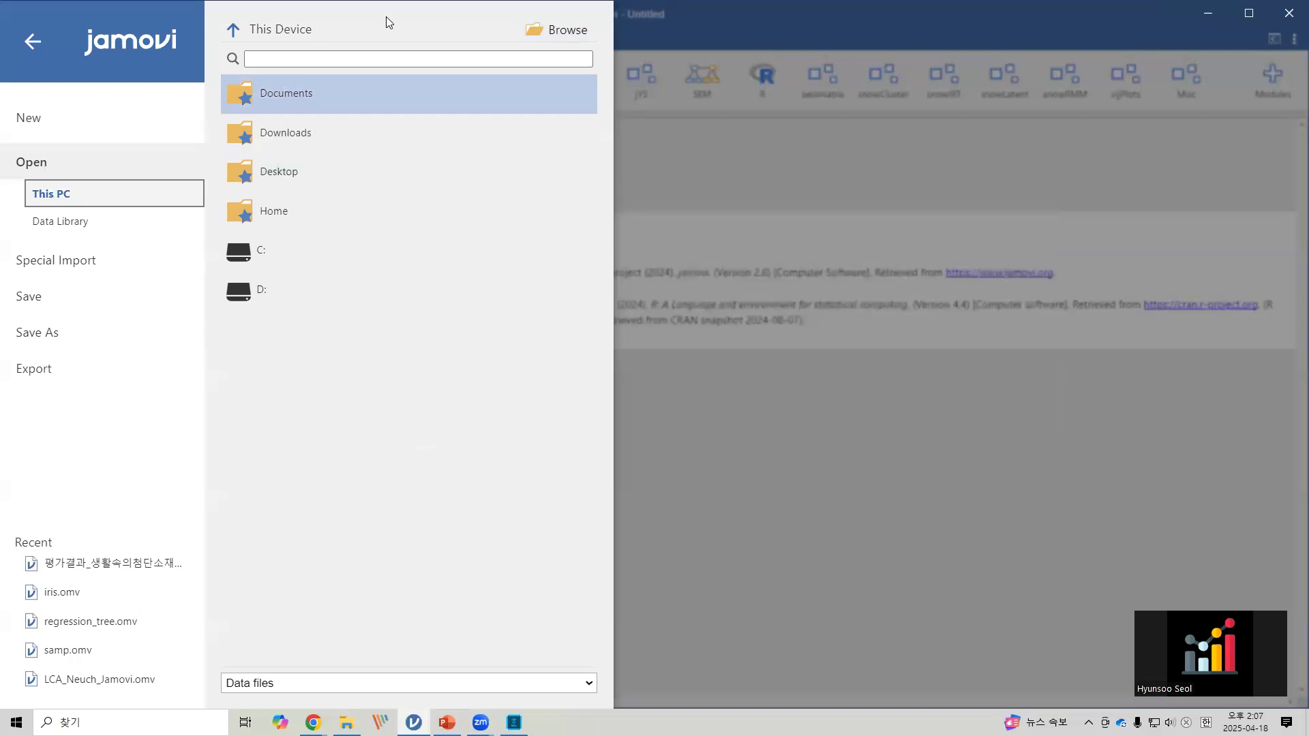
click(565, 31)
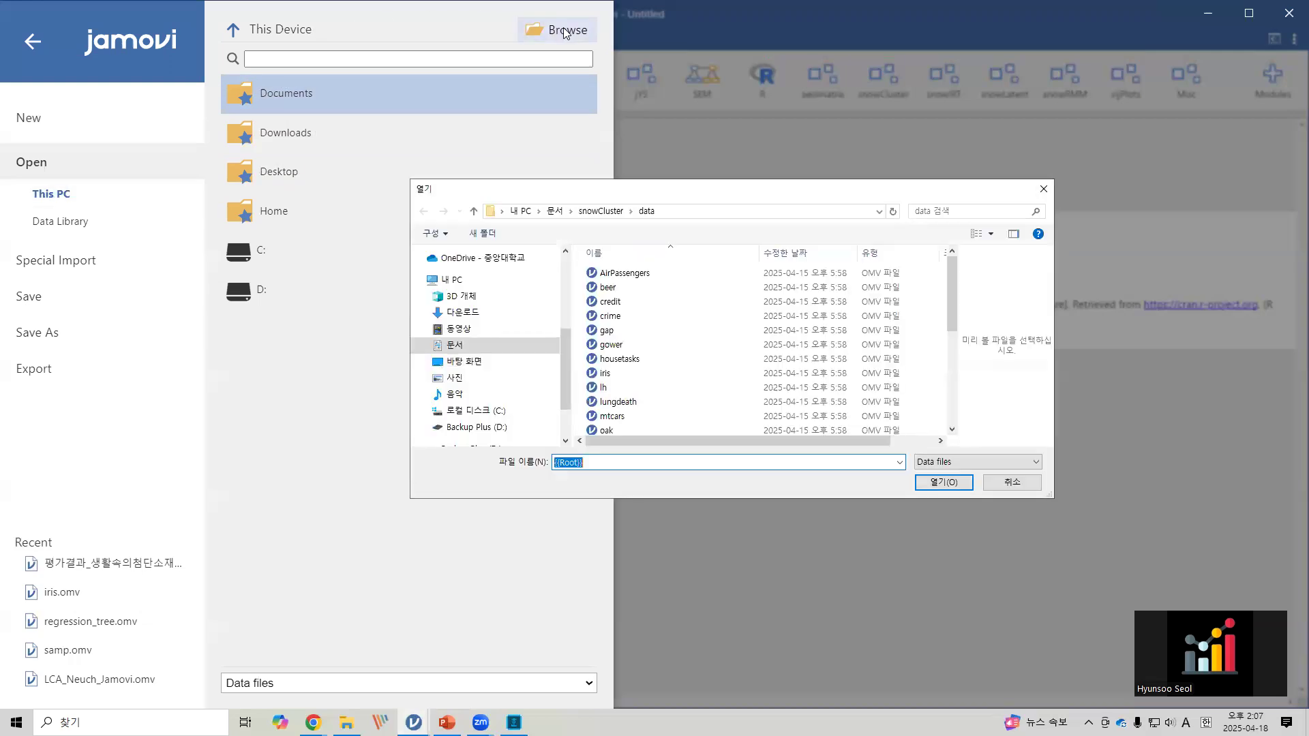
click(478, 364)
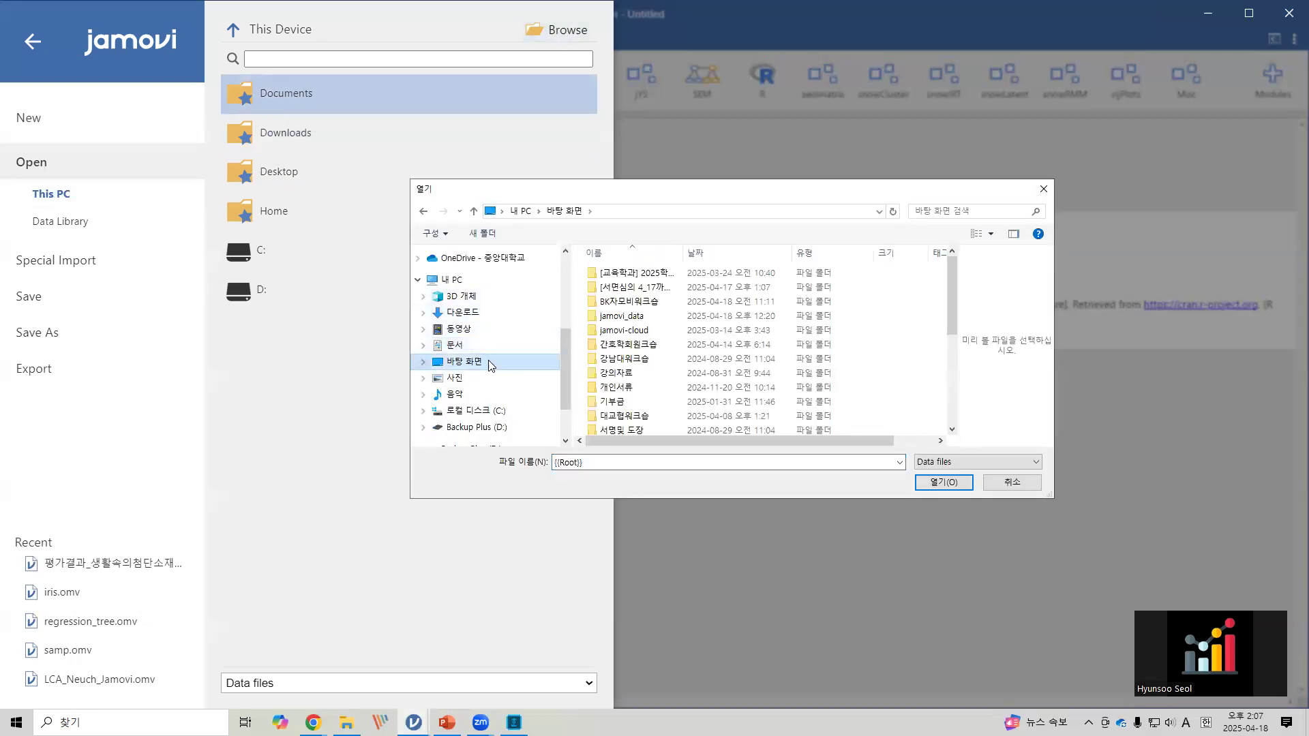
double_click(630, 320)
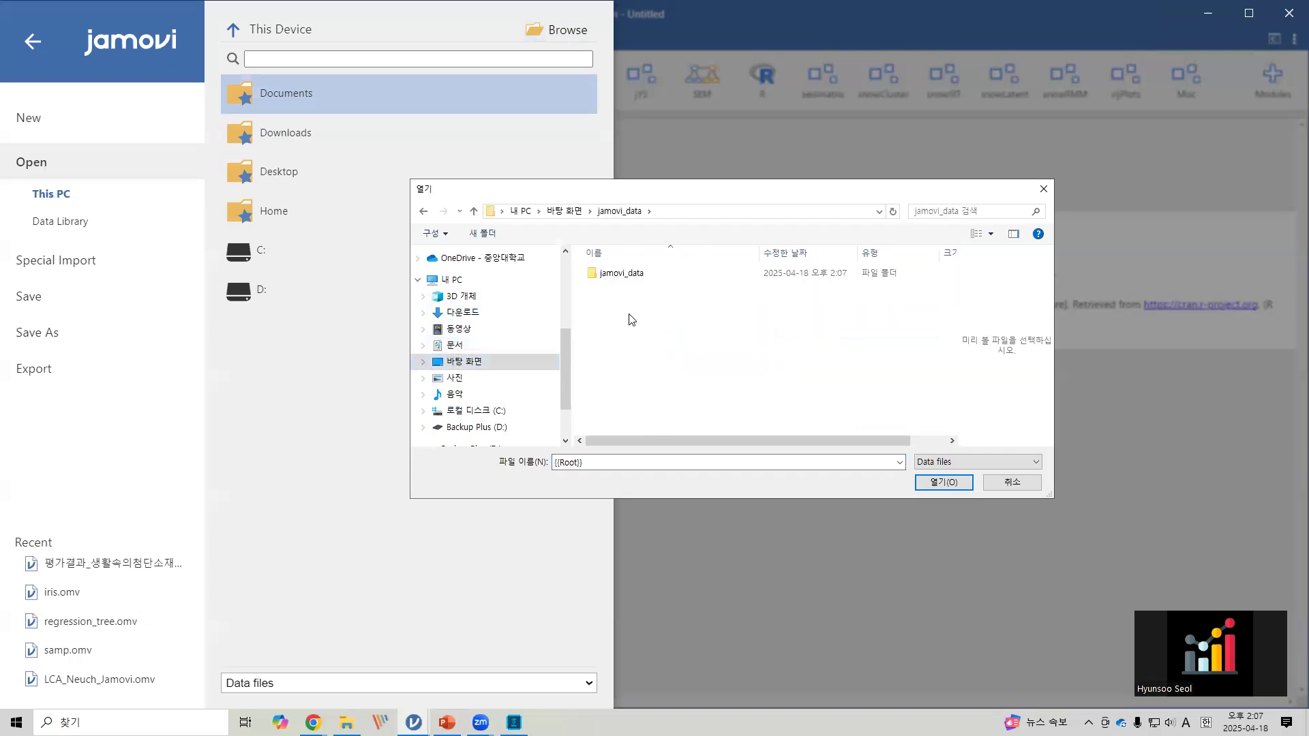
click(630, 275)
double_click(629, 274)
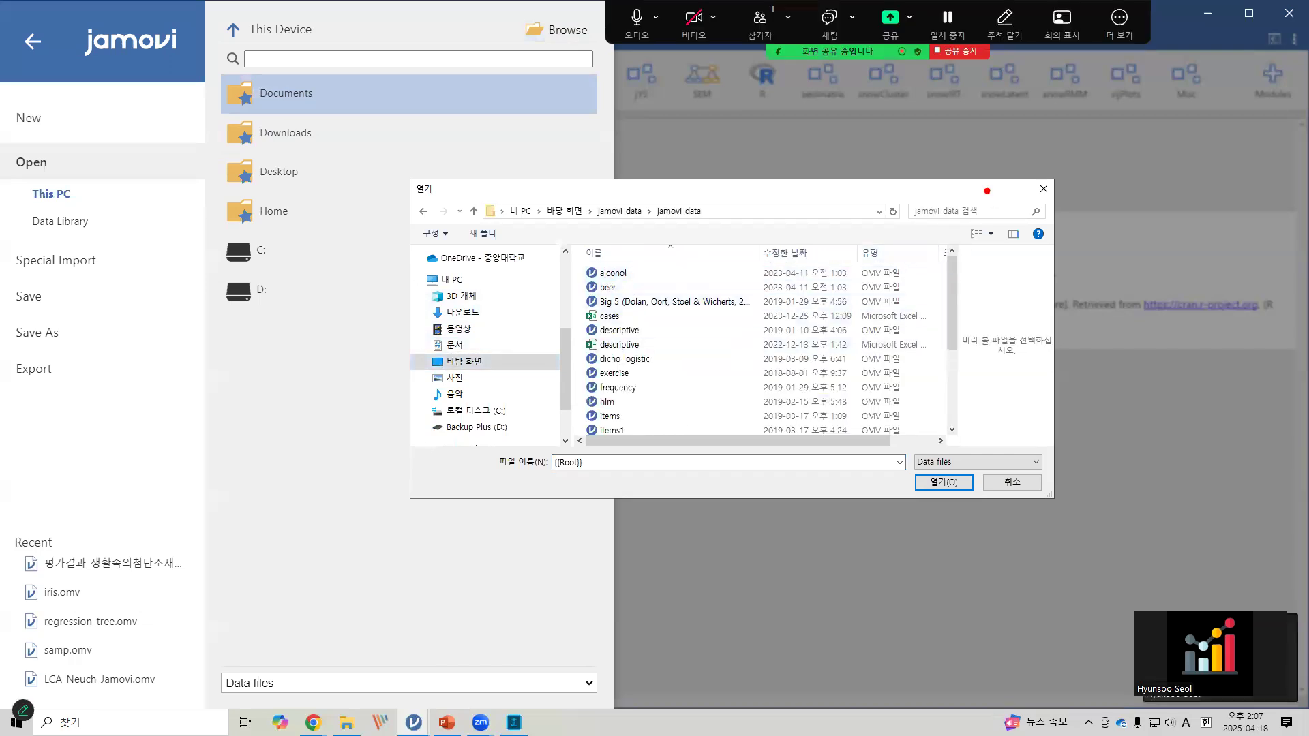
- Open the Excel version of the descriptive file in jamovi
drag(573, 331, 666, 356)
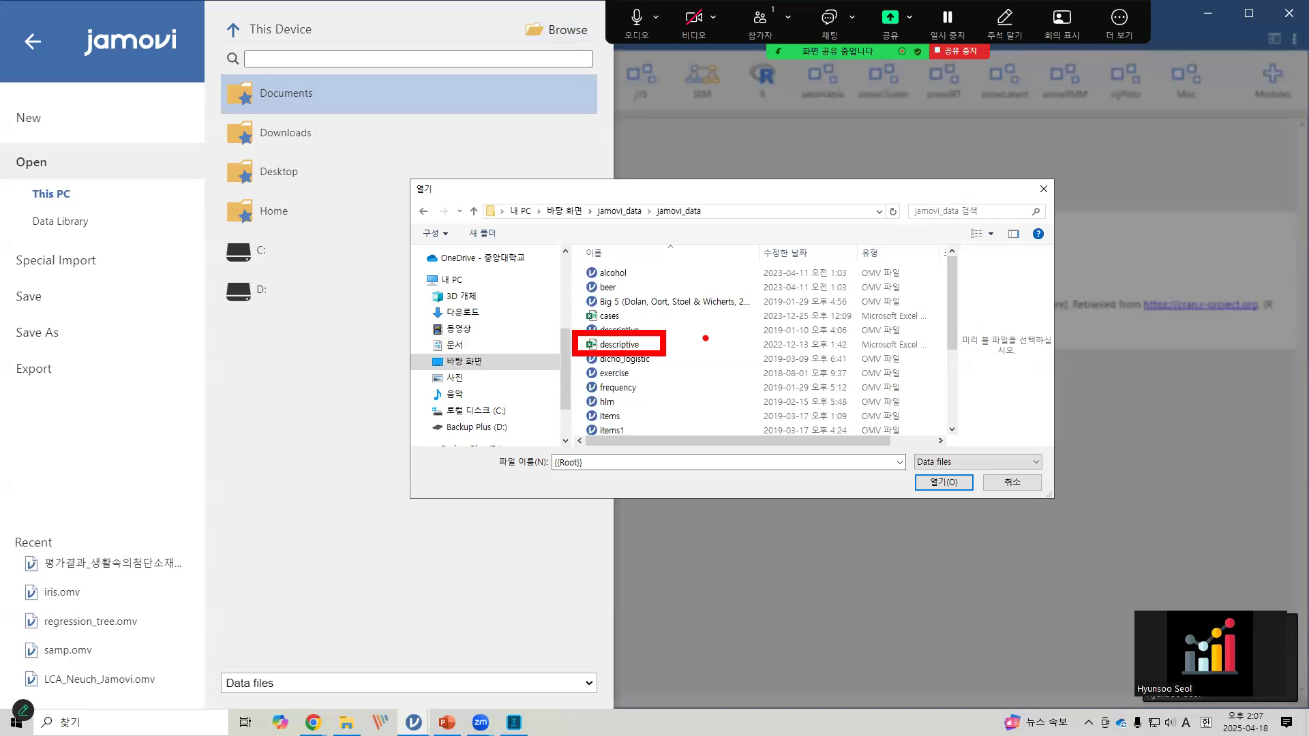
key(Escape)
click(646, 349)
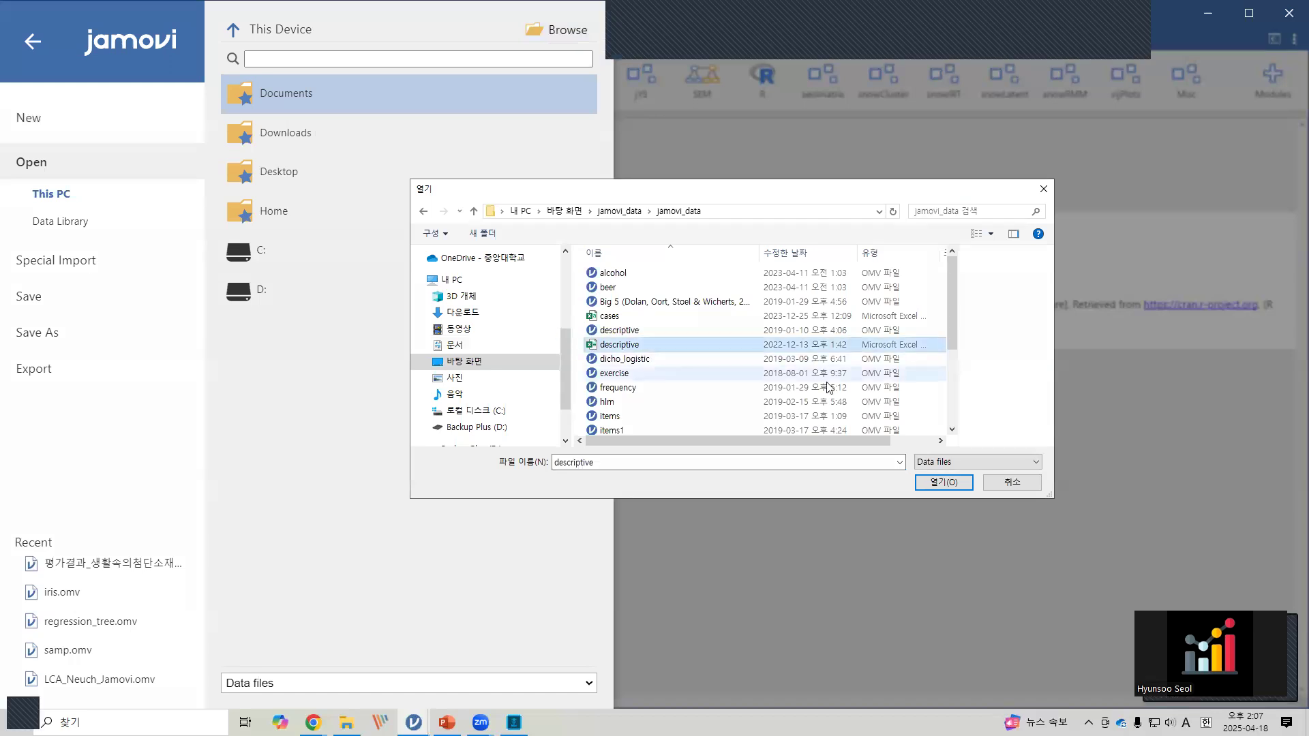
click(940, 486)
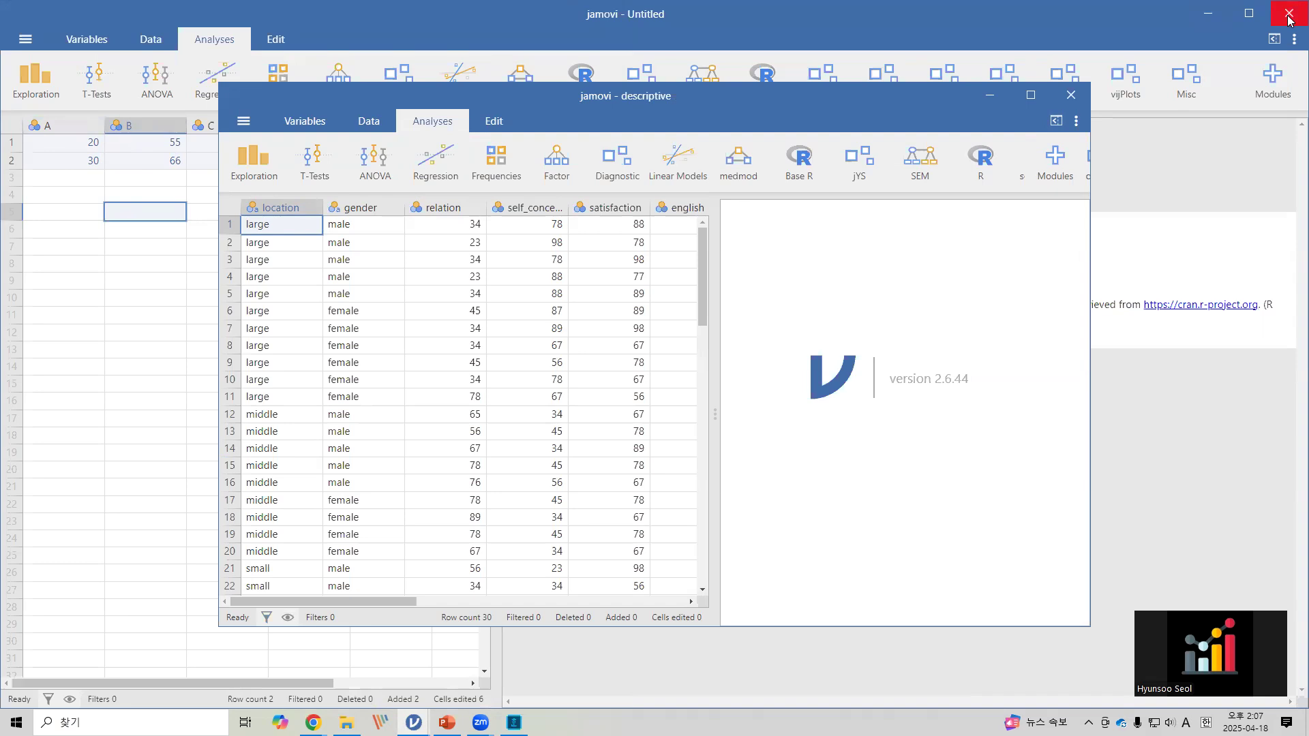
- Close the Untitled jamovi window without saving its changes
drag(1266, 1, 1307, 48)
mouse_move(1222, 143)
mouse_down()
mouse_move(1279, 58)
mouse_move(1253, 63)
mouse_move(1297, 64)
mouse_up()
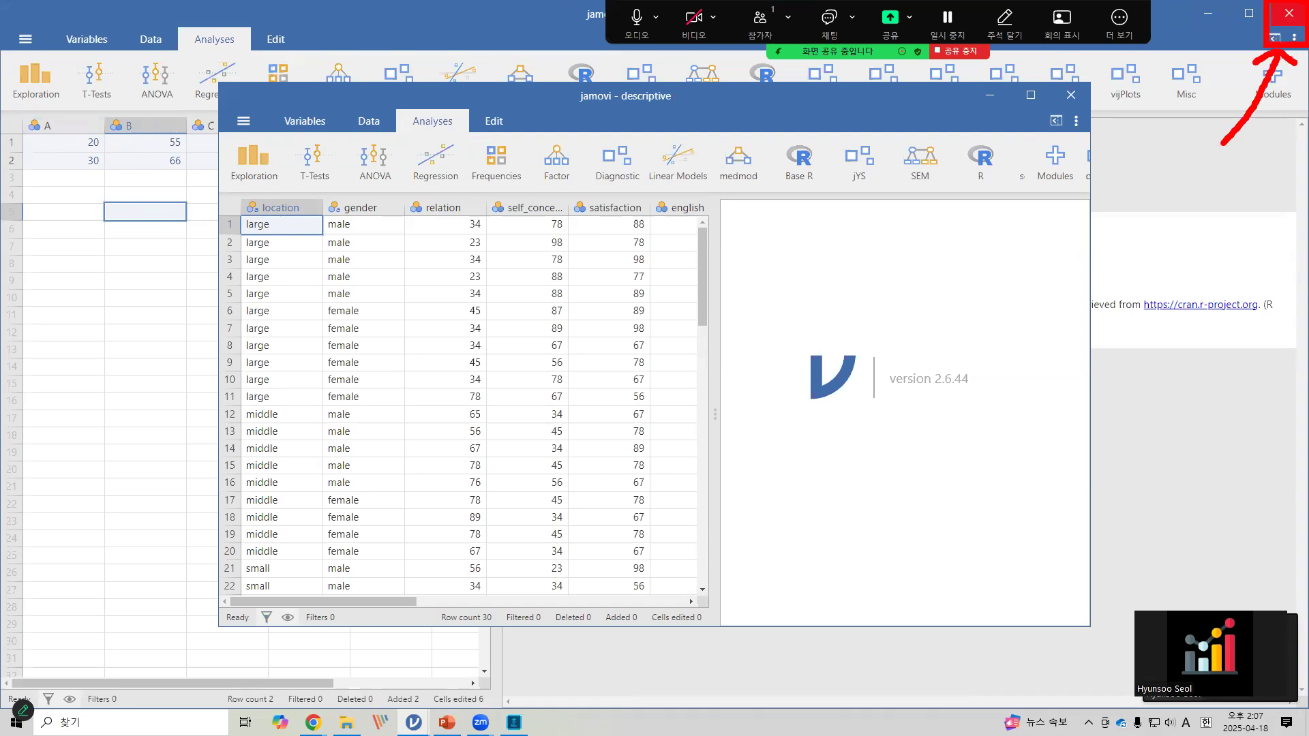
key(Escape)
click(1289, 13)
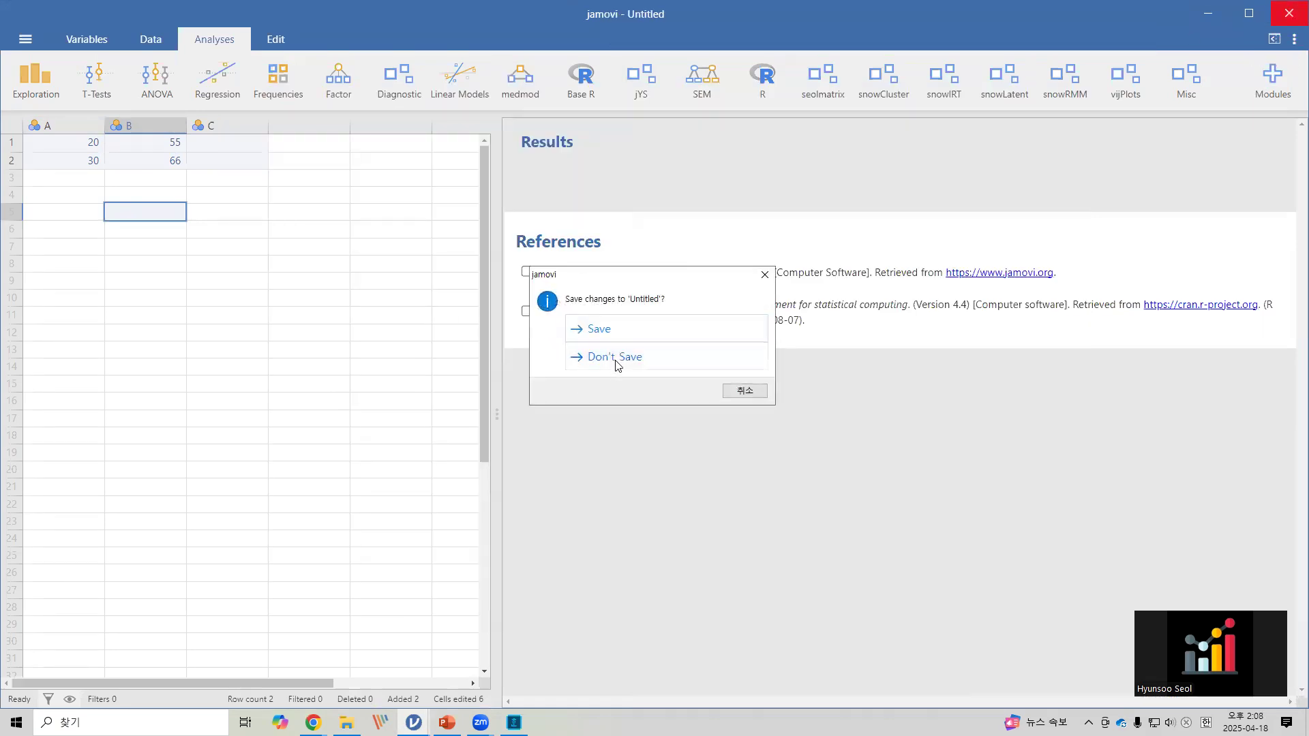
click(616, 356)
- Maximize the descriptive data window and widen the data table to show all columns through post
click(1033, 98)
drag(494, 252, 815, 254)
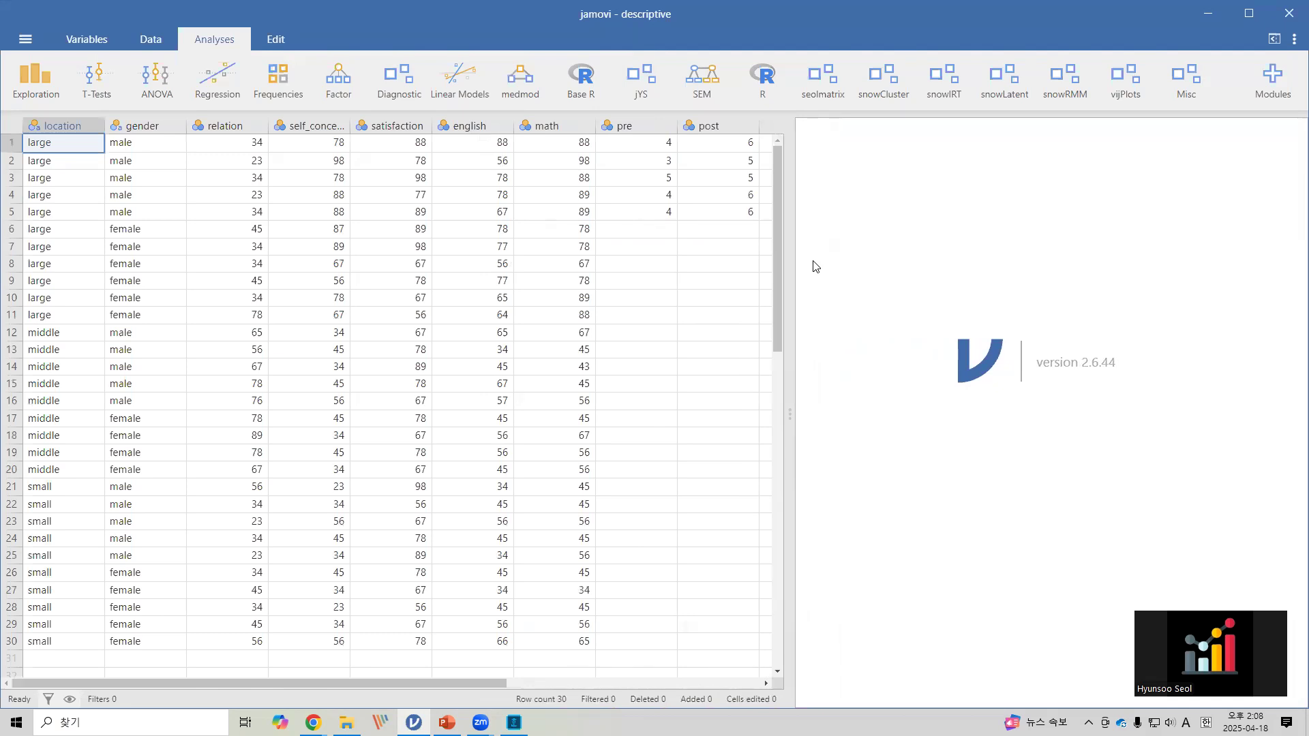
key(ctrl+2)
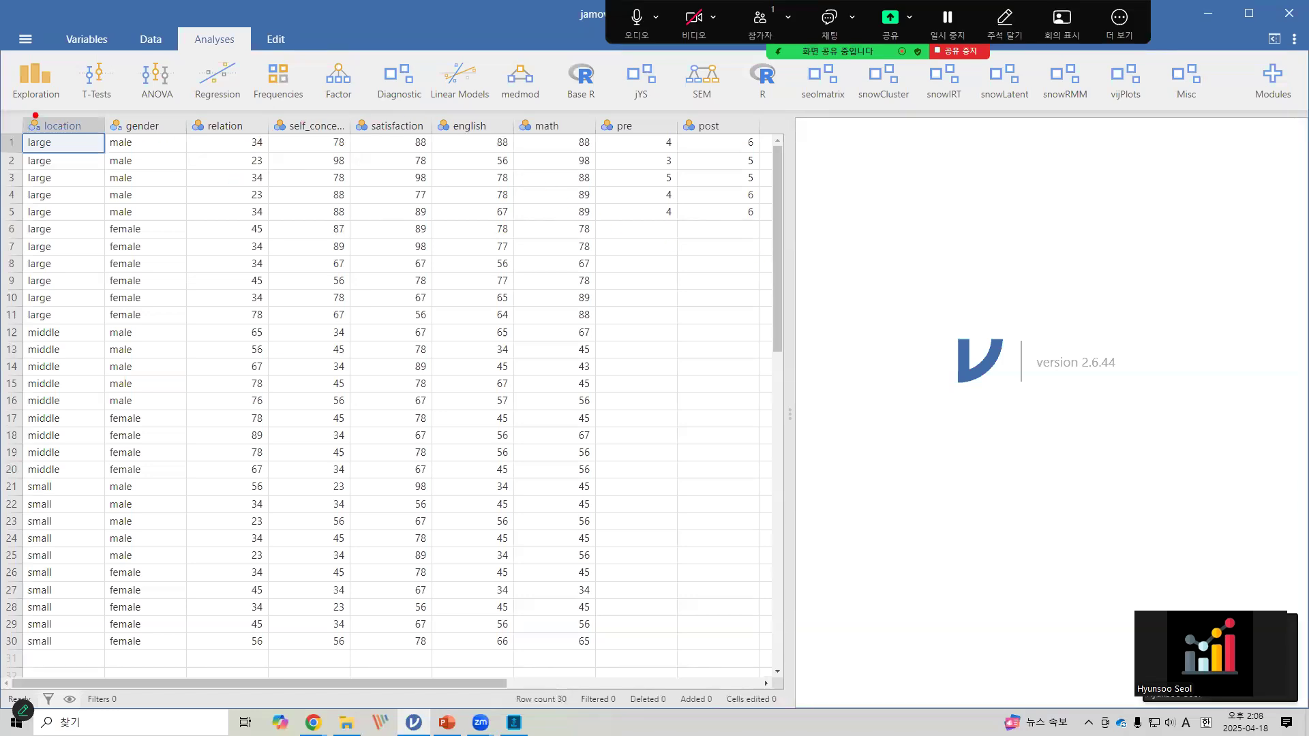
mouse_move(12, 109)
mouse_down()
mouse_move(358, 138)
mouse_move(760, 138)
mouse_up()
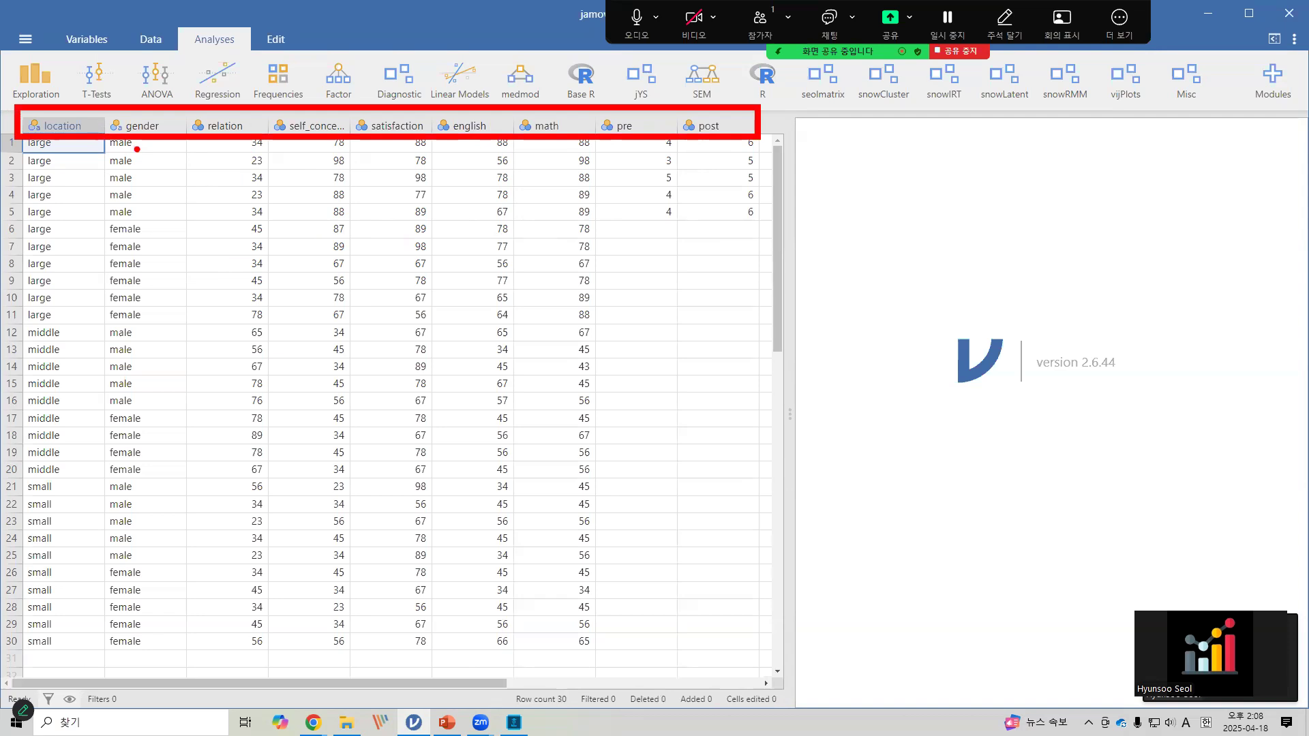
key(Escape)
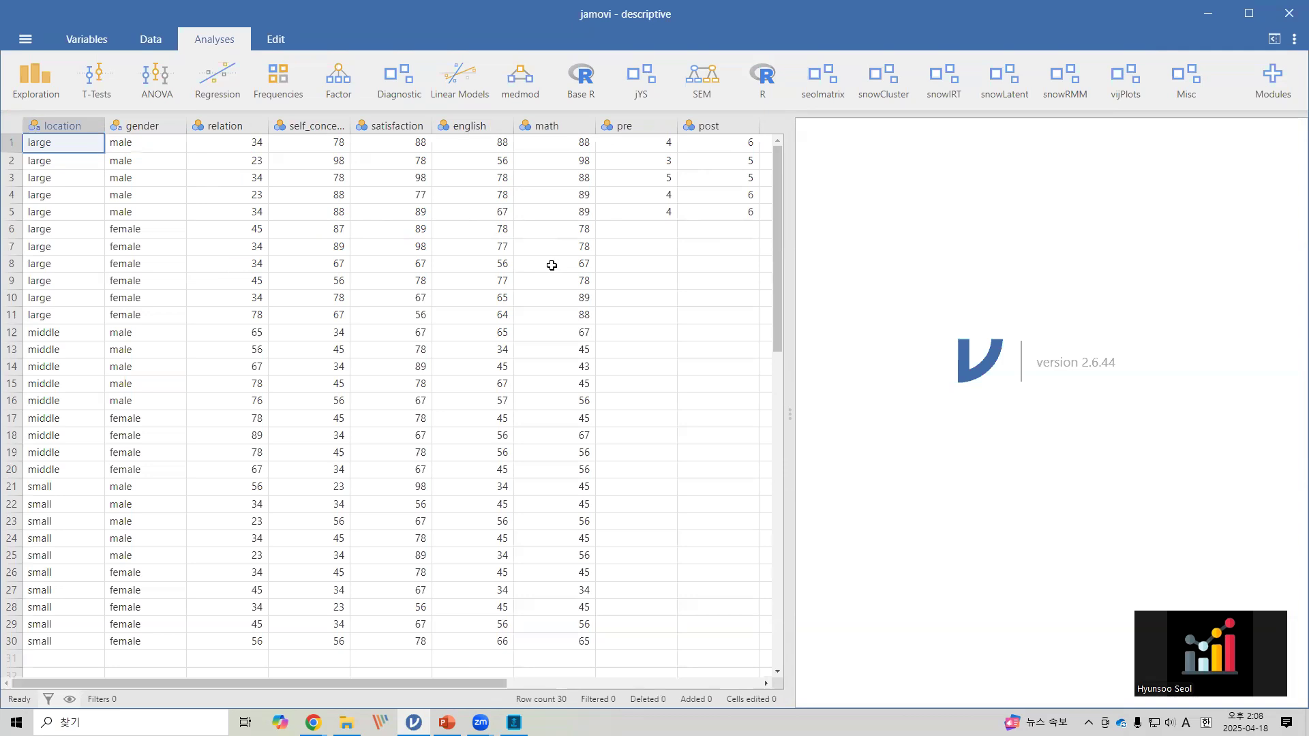
key(ctrl+2)
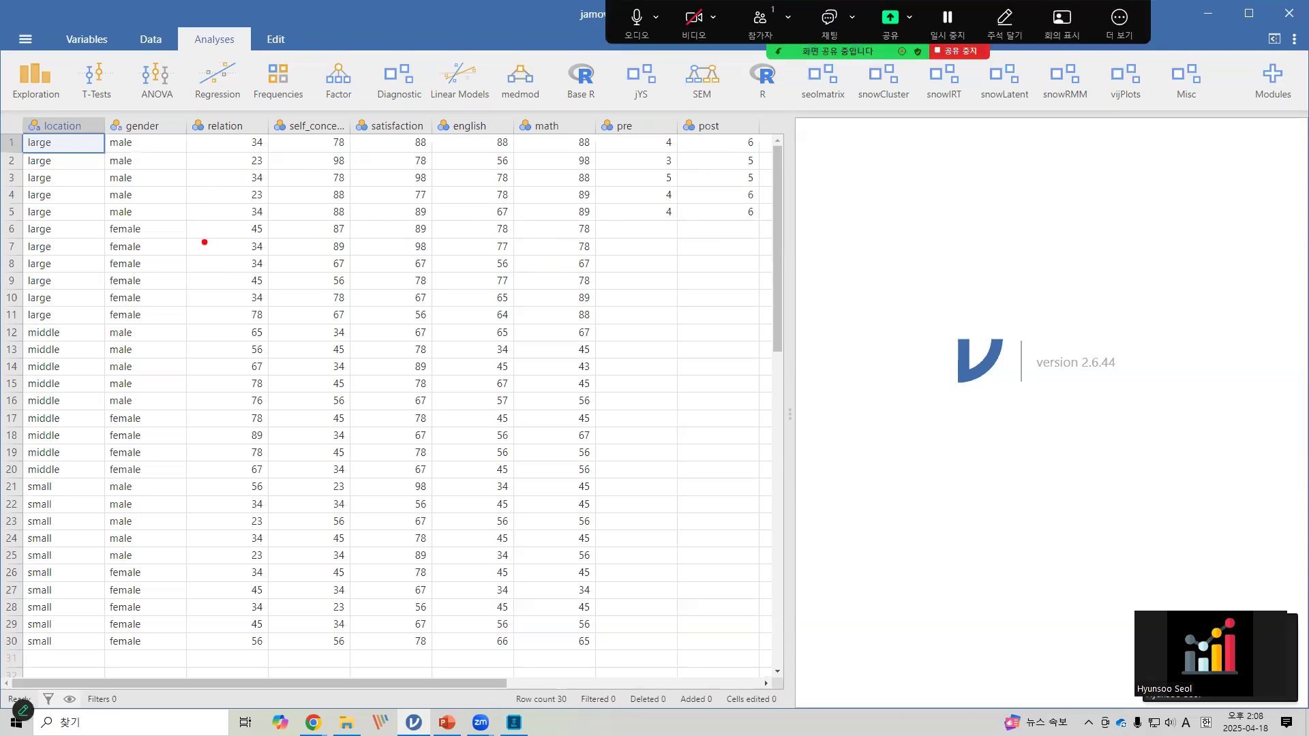
mouse_move(24, 133)
mouse_down()
mouse_move(118, 164)
mouse_move(199, 430)
mouse_move(199, 653)
mouse_up()
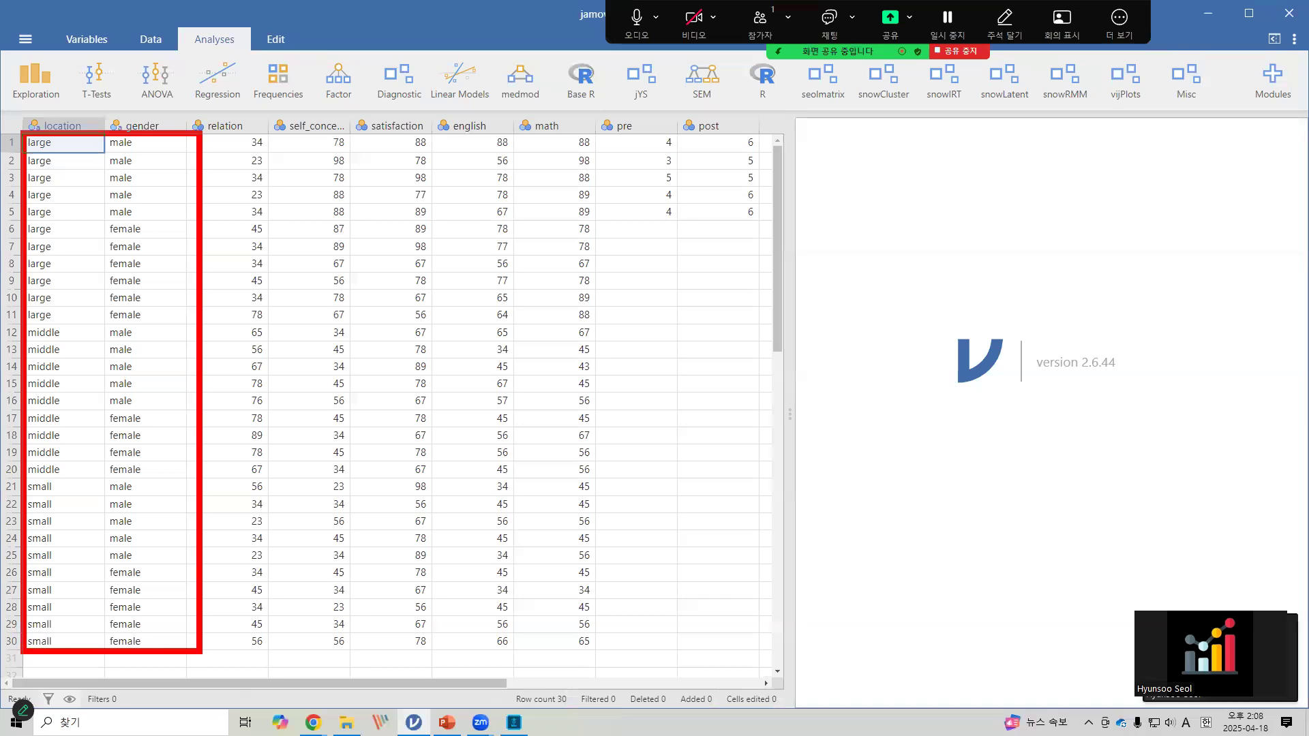
mouse_move(231, 137)
mouse_down()
mouse_move(474, 213)
mouse_move(757, 658)
mouse_up()
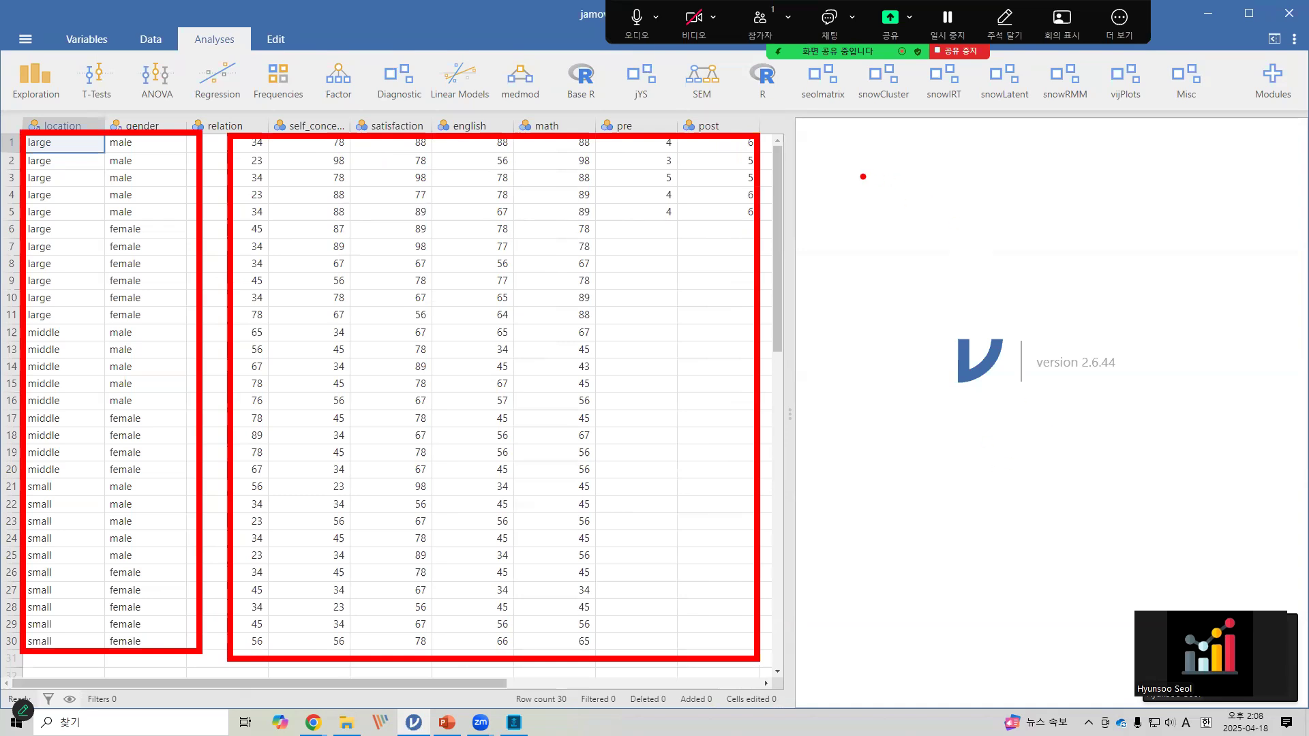
drag(889, 186, 895, 217)
mouse_move(926, 176)
mouse_down()
mouse_move(929, 197)
mouse_move(956, 194)
mouse_up()
mouse_move(953, 185)
mouse_down()
mouse_move(955, 202)
mouse_move(971, 182)
mouse_move(945, 218)
mouse_move(965, 213)
mouse_move(949, 217)
mouse_up()
mouse_move(1038, 190)
mouse_down()
mouse_move(1075, 201)
mouse_move(1052, 182)
mouse_move(1083, 211)
mouse_move(1137, 188)
mouse_move(1156, 206)
mouse_up()
click(1156, 180)
drag(852, 173, 872, 166)
drag(1012, 153, 1032, 146)
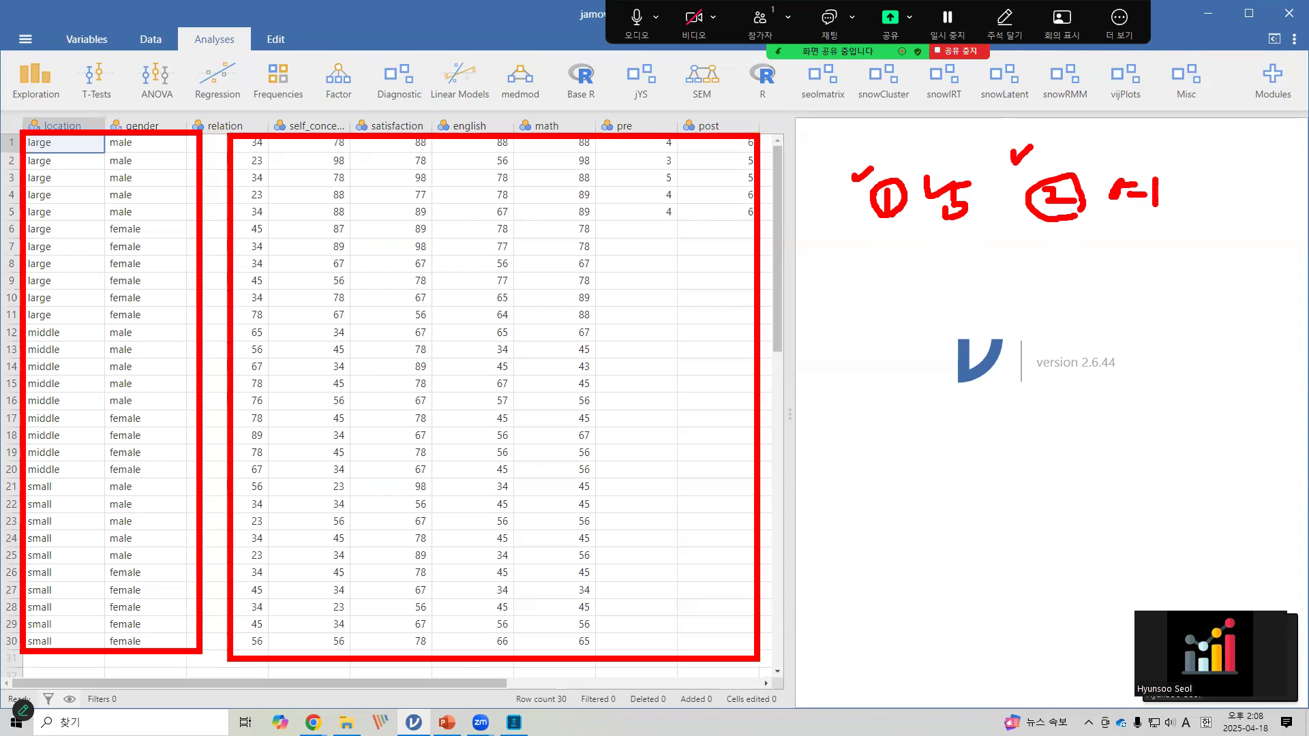
mouse_move(855, 274)
mouse_down()
mouse_move(875, 353)
mouse_move(864, 402)
mouse_move(884, 447)
mouse_move(877, 542)
mouse_move(894, 544)
mouse_move(887, 292)
mouse_move(886, 318)
mouse_up()
click(892, 325)
key(ctrl+z)
click(897, 312)
key(ctrl+z)
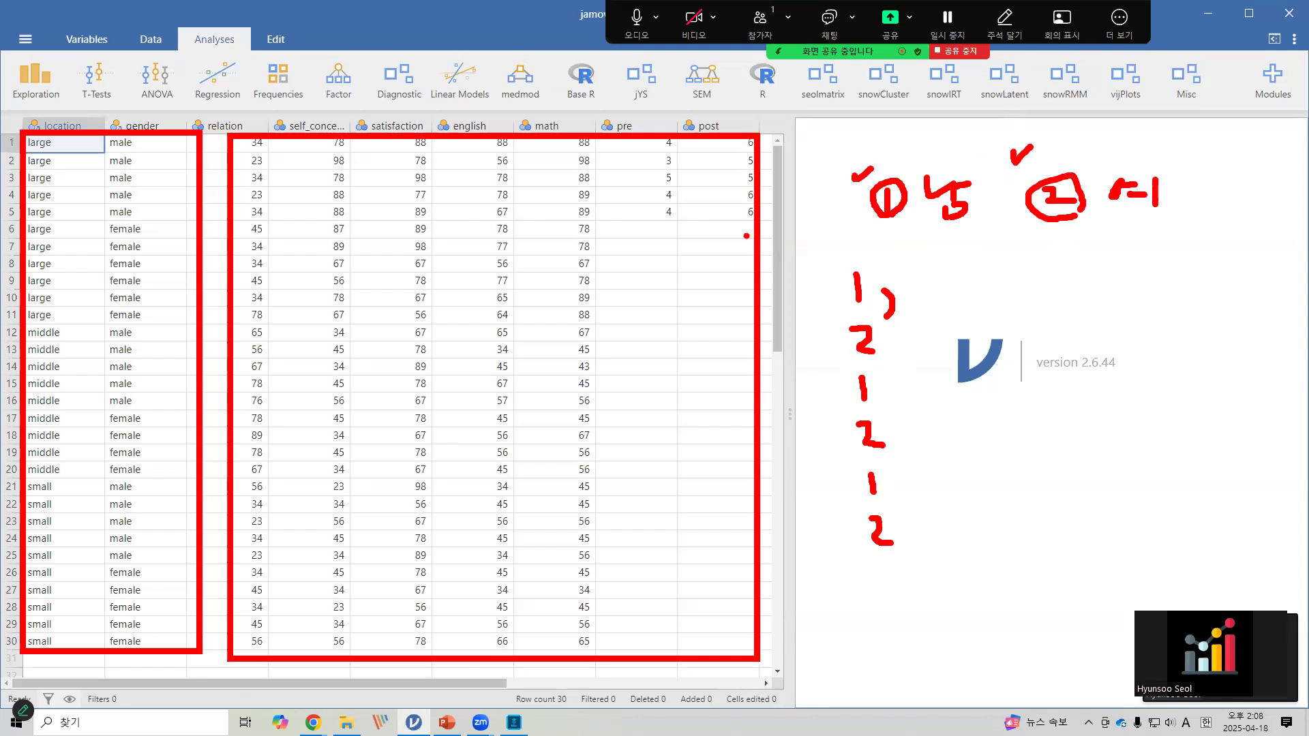
mouse_move(939, 280)
mouse_down()
mouse_move(933, 309)
mouse_move(998, 277)
mouse_move(996, 302)
mouse_up()
click(959, 307)
mouse_move(1058, 273)
mouse_down()
mouse_move(1036, 308)
mouse_move(1046, 294)
mouse_move(1062, 311)
mouse_up()
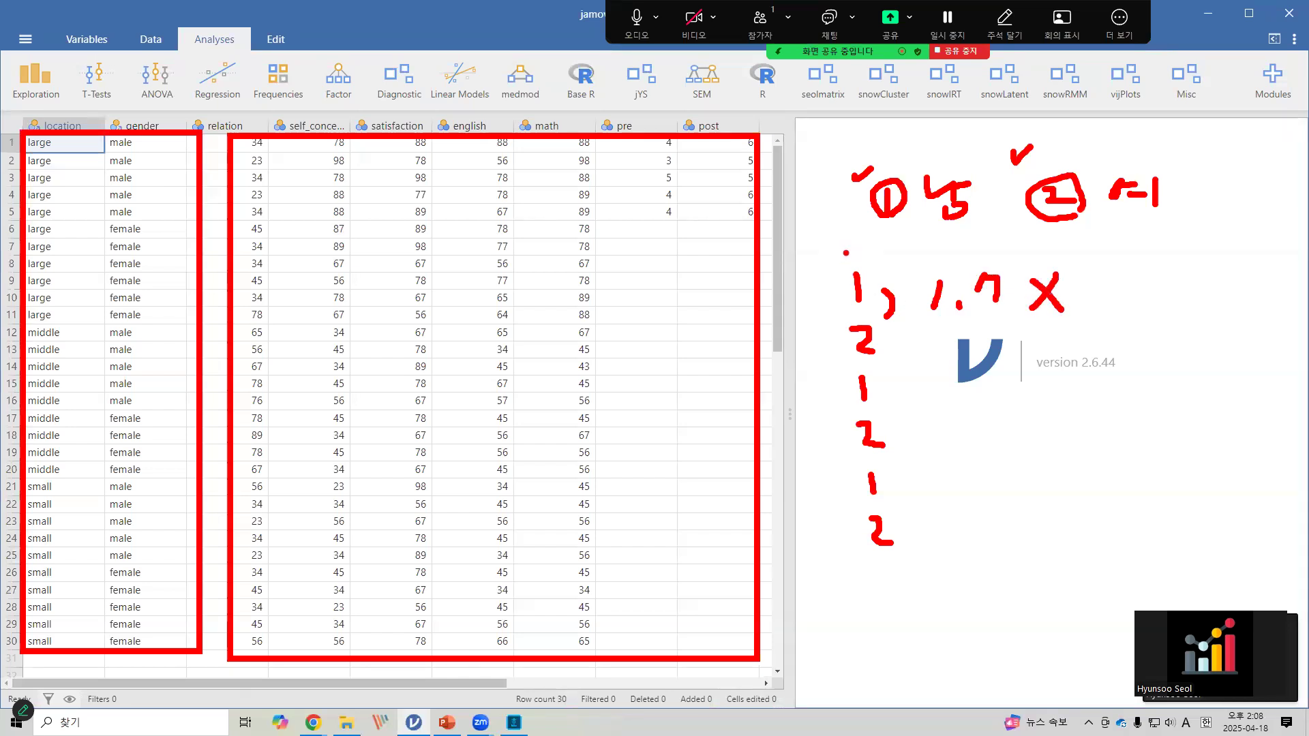
mouse_move(825, 259)
mouse_down()
mouse_move(895, 334)
mouse_move(922, 558)
mouse_up()
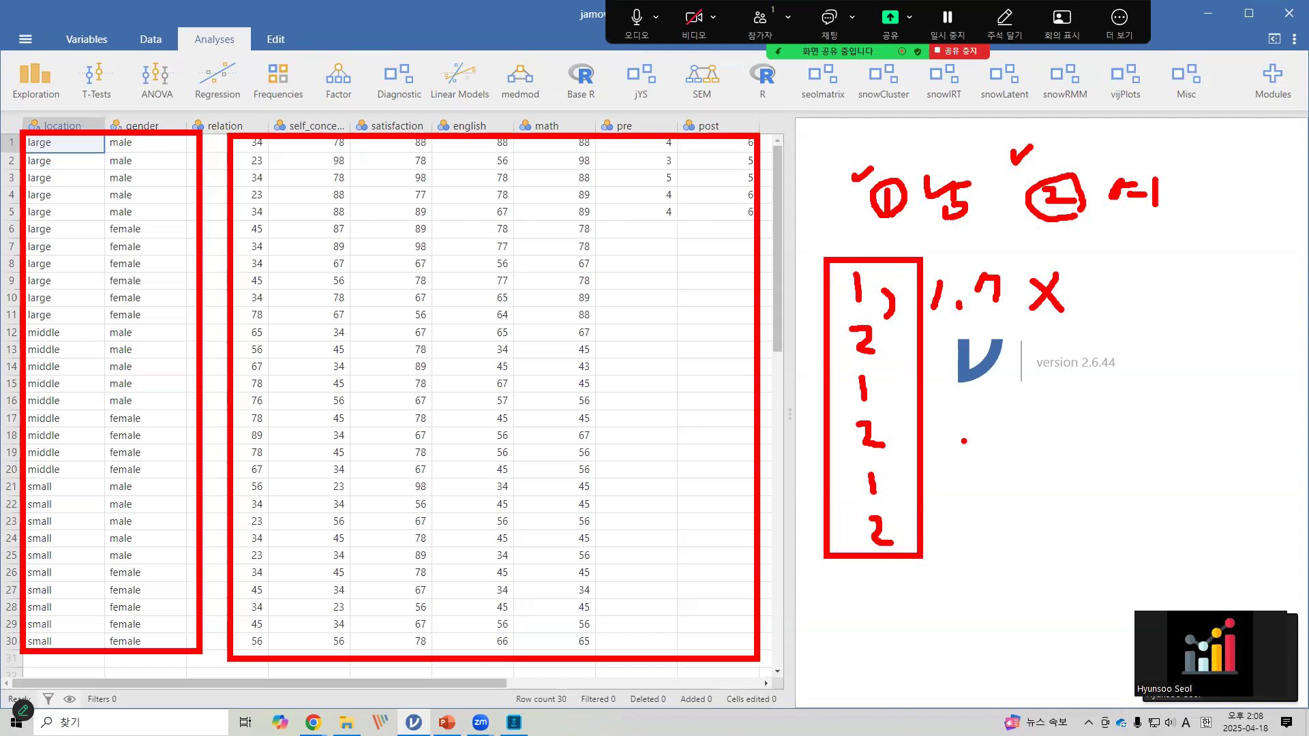
drag(981, 426, 981, 458)
drag(999, 420, 1001, 454)
drag(981, 443, 1001, 443)
mouse_move(978, 458)
mouse_down()
mouse_move(1004, 457)
mouse_move(1021, 432)
mouse_move(1022, 468)
mouse_up()
mouse_move(1060, 426)
mouse_down()
mouse_move(1039, 445)
mouse_move(1059, 442)
mouse_up()
mouse_move(1056, 430)
mouse_down()
mouse_move(1076, 428)
mouse_move(1091, 458)
mouse_move(1096, 438)
mouse_move(1122, 437)
mouse_move(1112, 442)
mouse_up()
mouse_move(1095, 445)
mouse_down()
mouse_move(1129, 443)
mouse_move(1123, 469)
mouse_up()
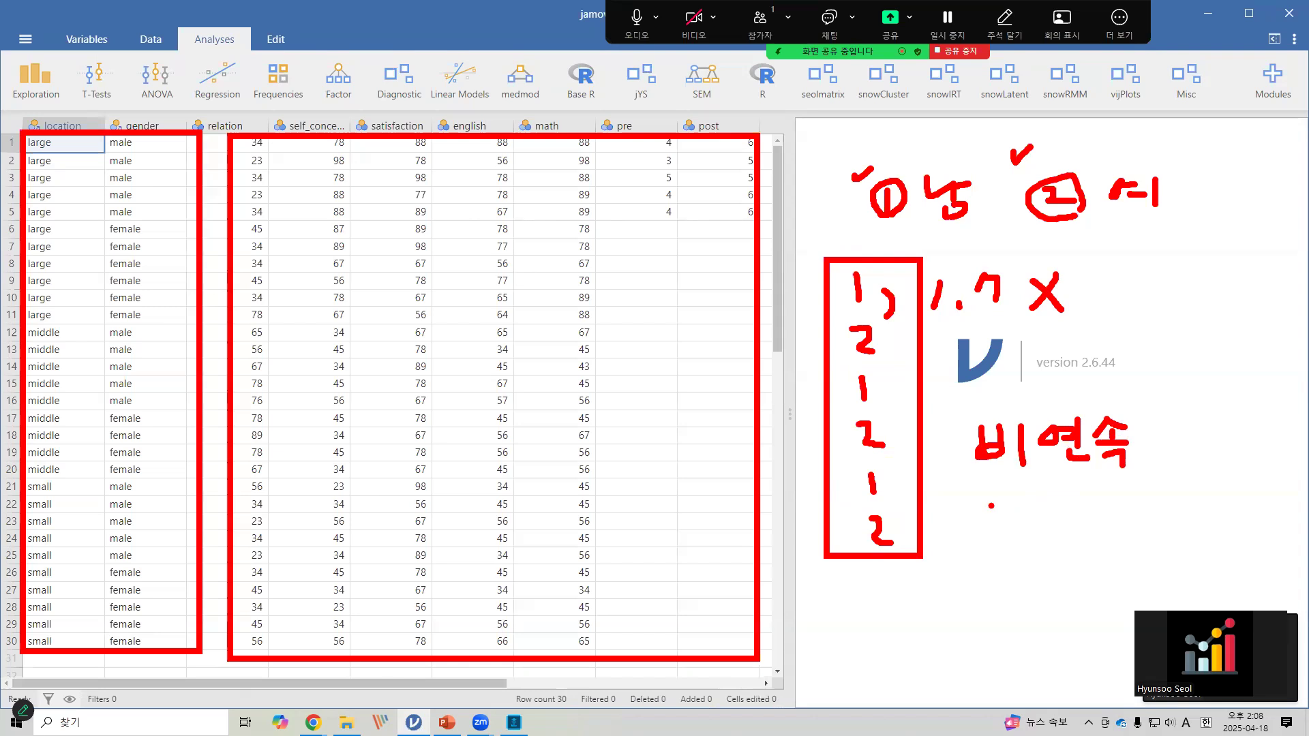
mouse_move(981, 496)
mouse_down()
mouse_move(980, 528)
mouse_move(1013, 515)
mouse_up()
mouse_move(1012, 504)
mouse_down()
mouse_move(1031, 498)
mouse_move(1038, 523)
mouse_move(1054, 526)
mouse_up()
drag(1065, 490, 1091, 502)
mouse_move(1059, 507)
mouse_down()
mouse_move(1104, 508)
mouse_move(1087, 527)
mouse_up()
drag(1113, 489, 1126, 492)
mouse_move(1111, 505)
mouse_down()
mouse_move(1127, 500)
mouse_move(1125, 522)
mouse_move(1151, 510)
mouse_up()
mouse_move(1154, 490)
mouse_down()
mouse_move(1164, 527)
mouse_move(1180, 521)
mouse_up()
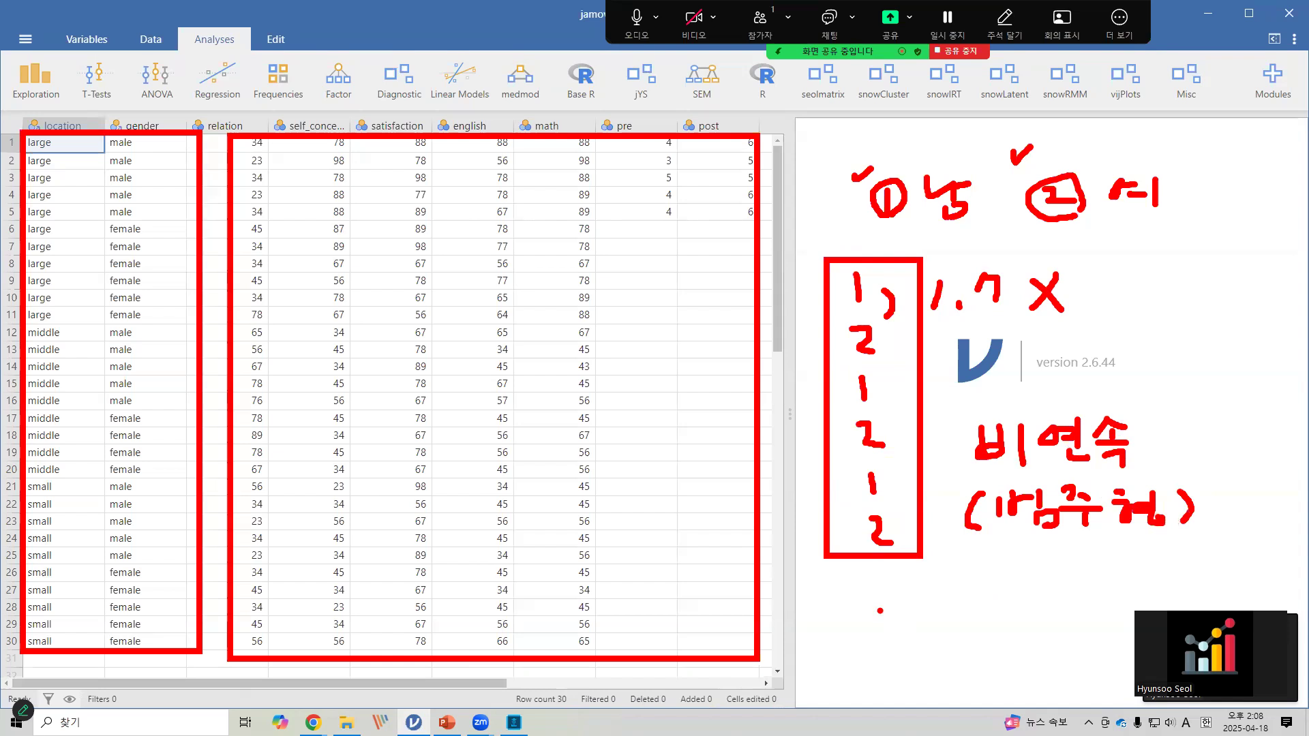
mouse_move(384, 149)
mouse_down()
mouse_move(450, 172)
mouse_move(453, 394)
mouse_up()
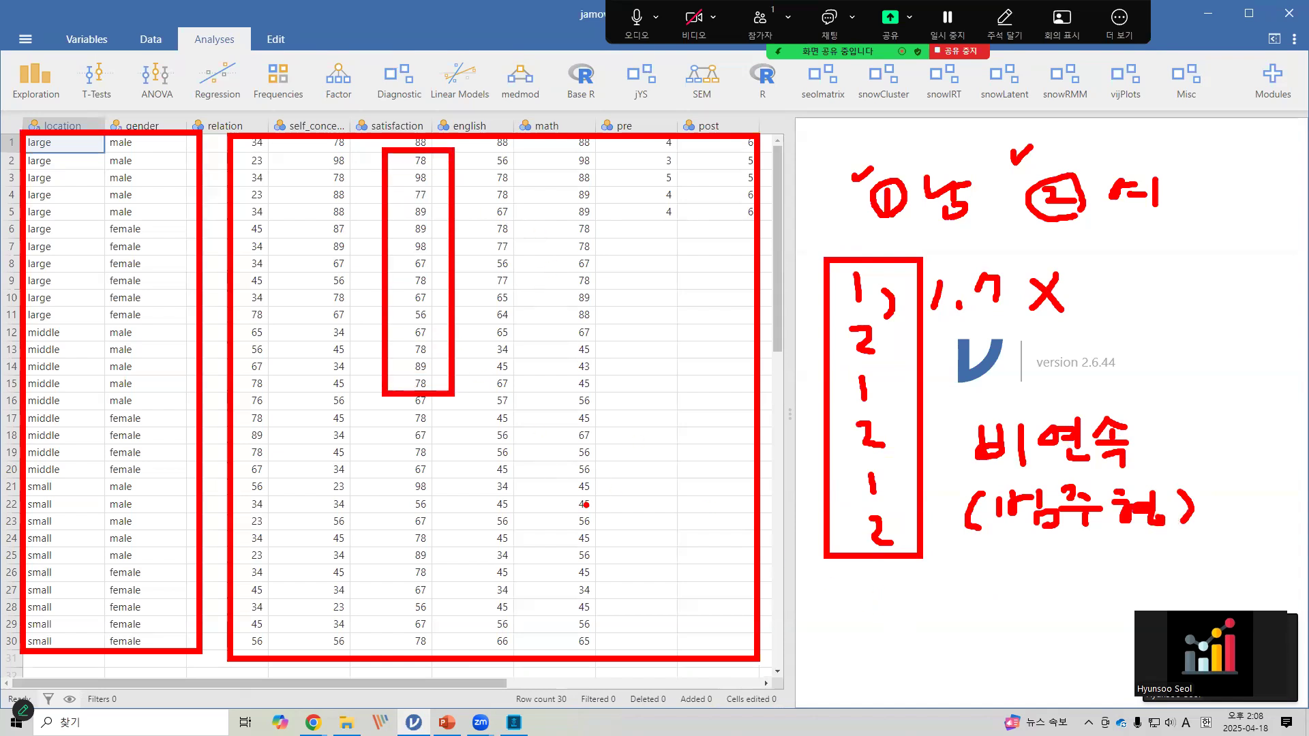
mouse_move(454, 399)
mouse_down()
mouse_move(610, 525)
mouse_move(889, 621)
mouse_move(865, 632)
mouse_move(914, 607)
mouse_move(900, 597)
mouse_up()
drag(924, 603, 957, 626)
mouse_move(974, 577)
mouse_down()
mouse_move(958, 596)
mouse_move(993, 593)
mouse_move(974, 602)
mouse_up()
mouse_move(961, 605)
mouse_down()
mouse_move(988, 601)
mouse_move(982, 624)
mouse_up()
mouse_move(1007, 583)
mouse_down()
mouse_move(1022, 607)
mouse_move(1040, 590)
mouse_up()
drag(1030, 597, 1042, 596)
drag(1044, 583, 1050, 618)
mouse_move(1066, 586)
mouse_down()
mouse_move(1060, 599)
mouse_move(1088, 604)
mouse_move(1069, 626)
mouse_up()
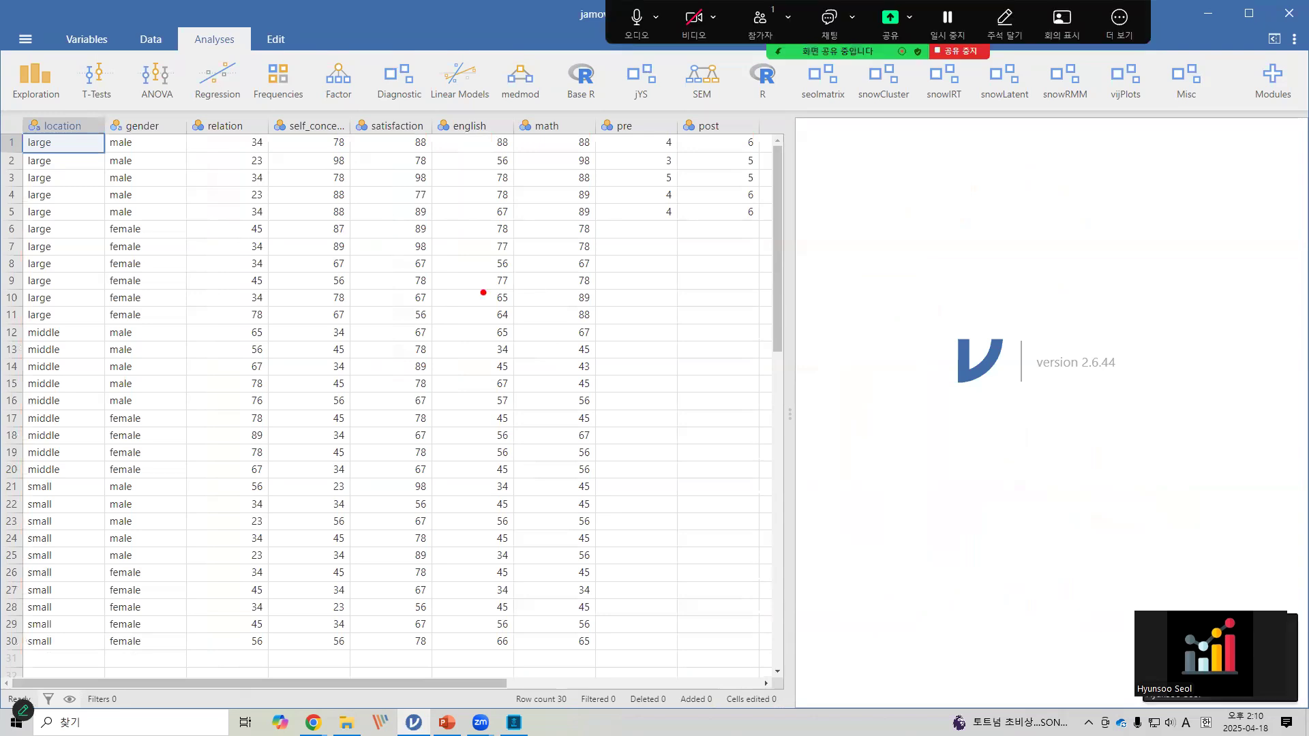
- Widen the relation column and open its variable settings
mouse_move(20, 111)
mouse_down()
mouse_move(92, 130)
mouse_move(309, 136)
mouse_move(754, 133)
mouse_up()
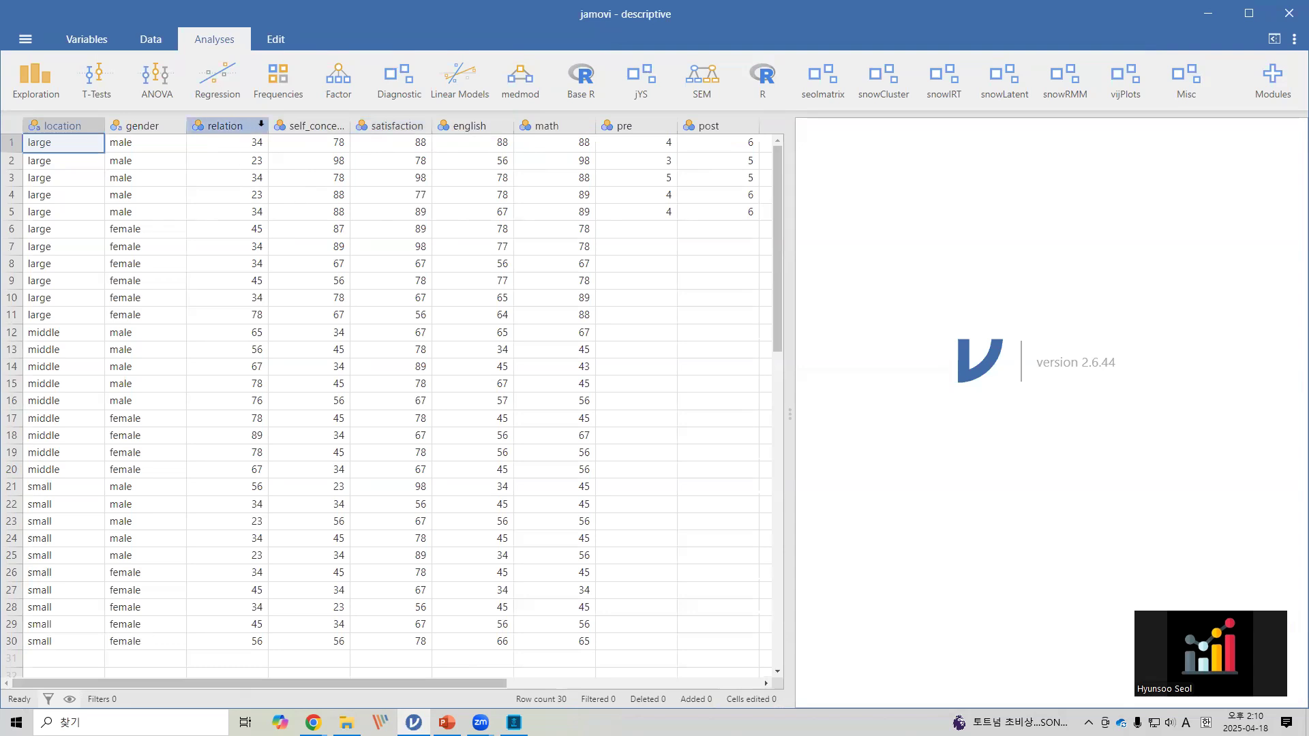
drag(266, 121, 301, 121)
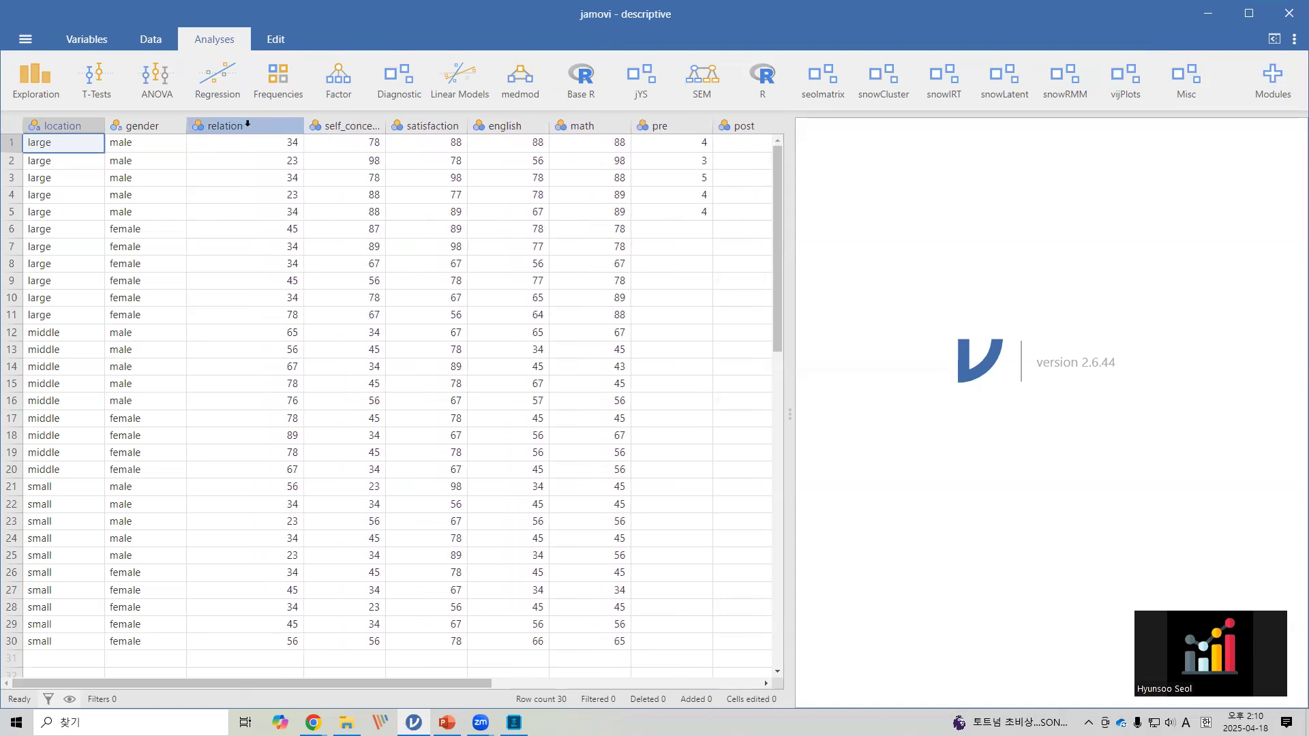
click(245, 121)
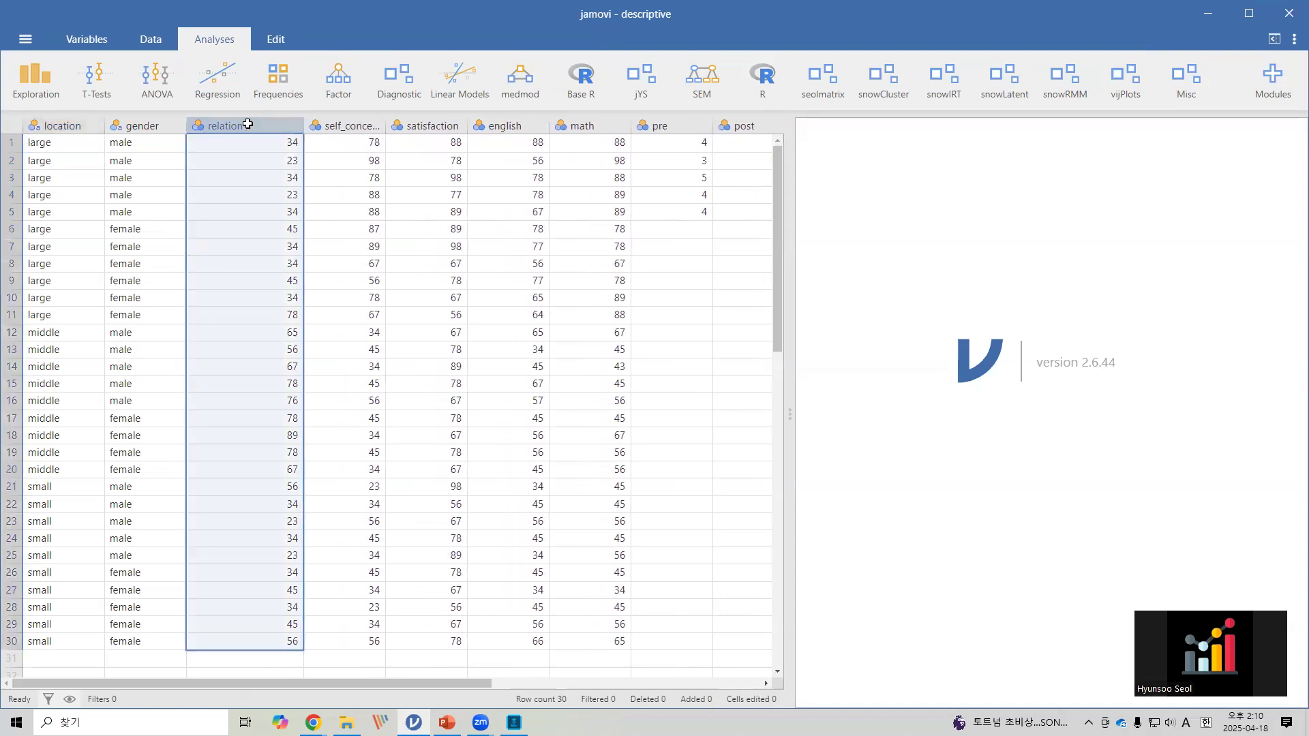
double_click(248, 124)
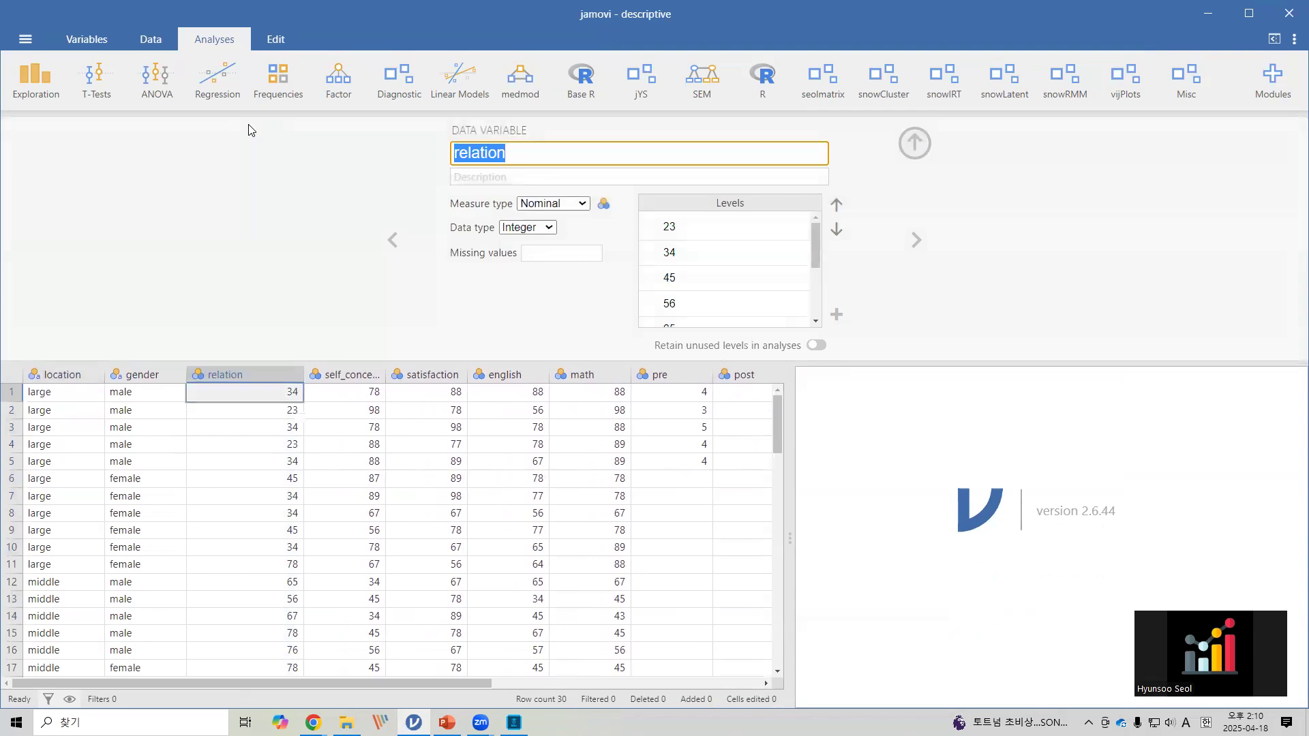
key(ctrl+2)
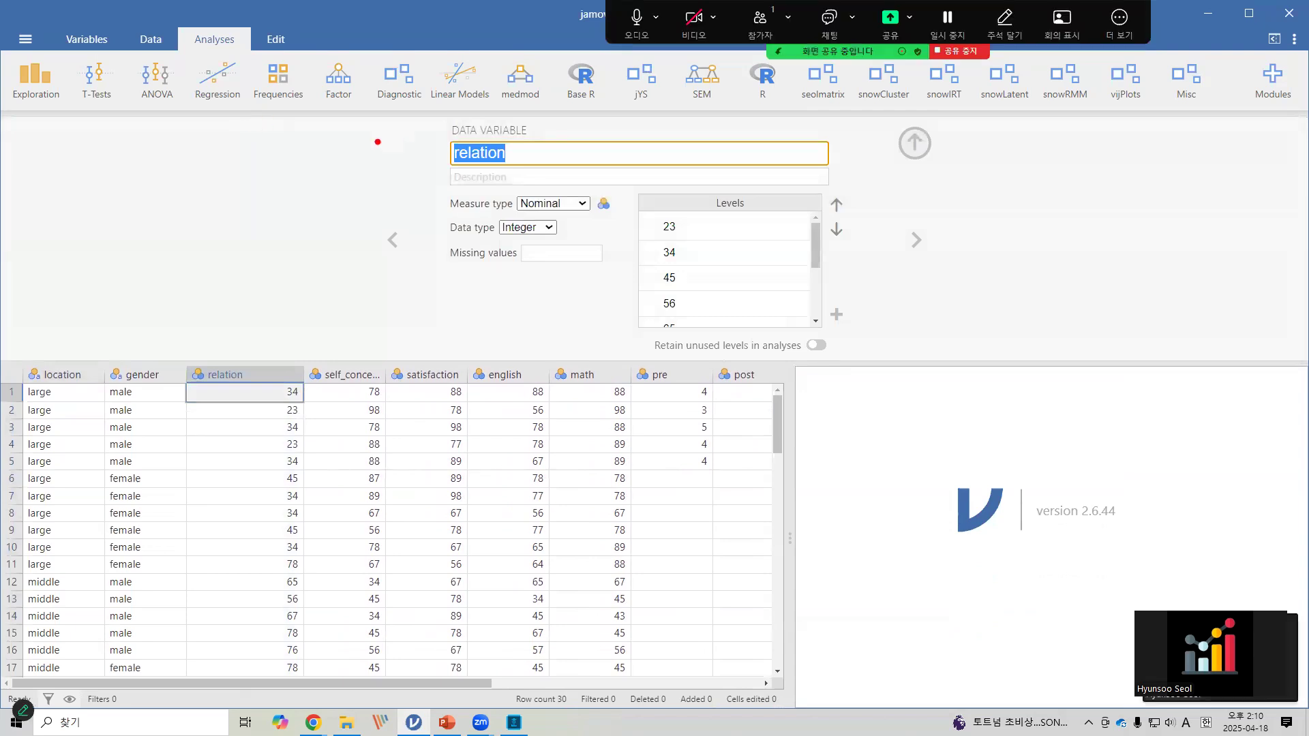
mouse_move(343, 113)
mouse_down()
mouse_move(432, 130)
mouse_move(824, 350)
mouse_move(978, 362)
mouse_up()
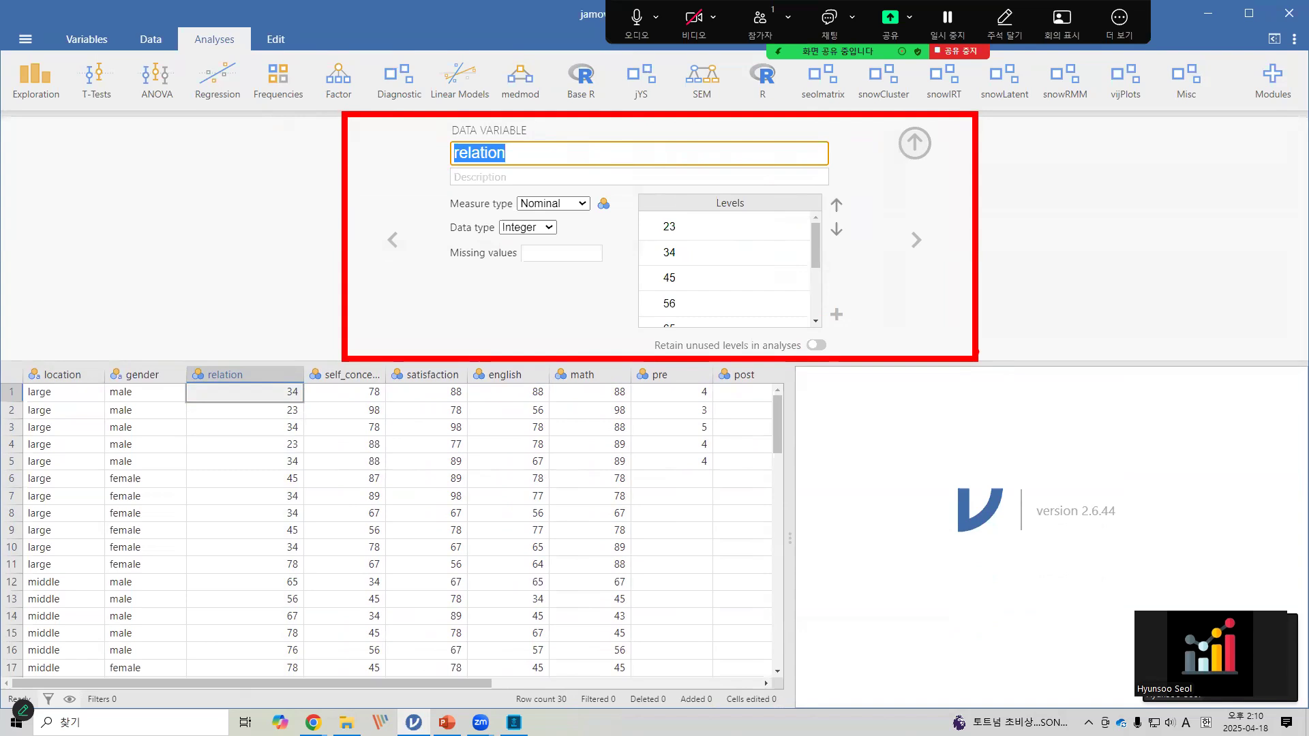
key(Escape)
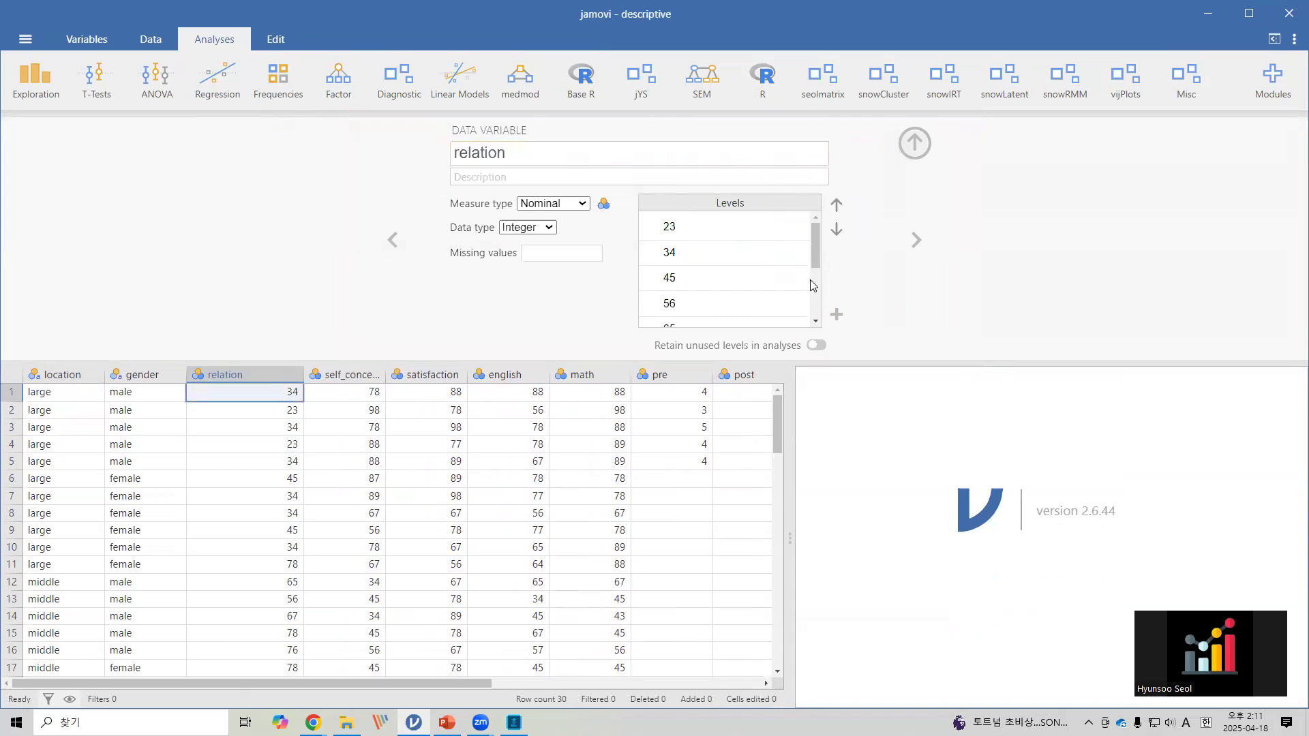
key(ctrl+2)
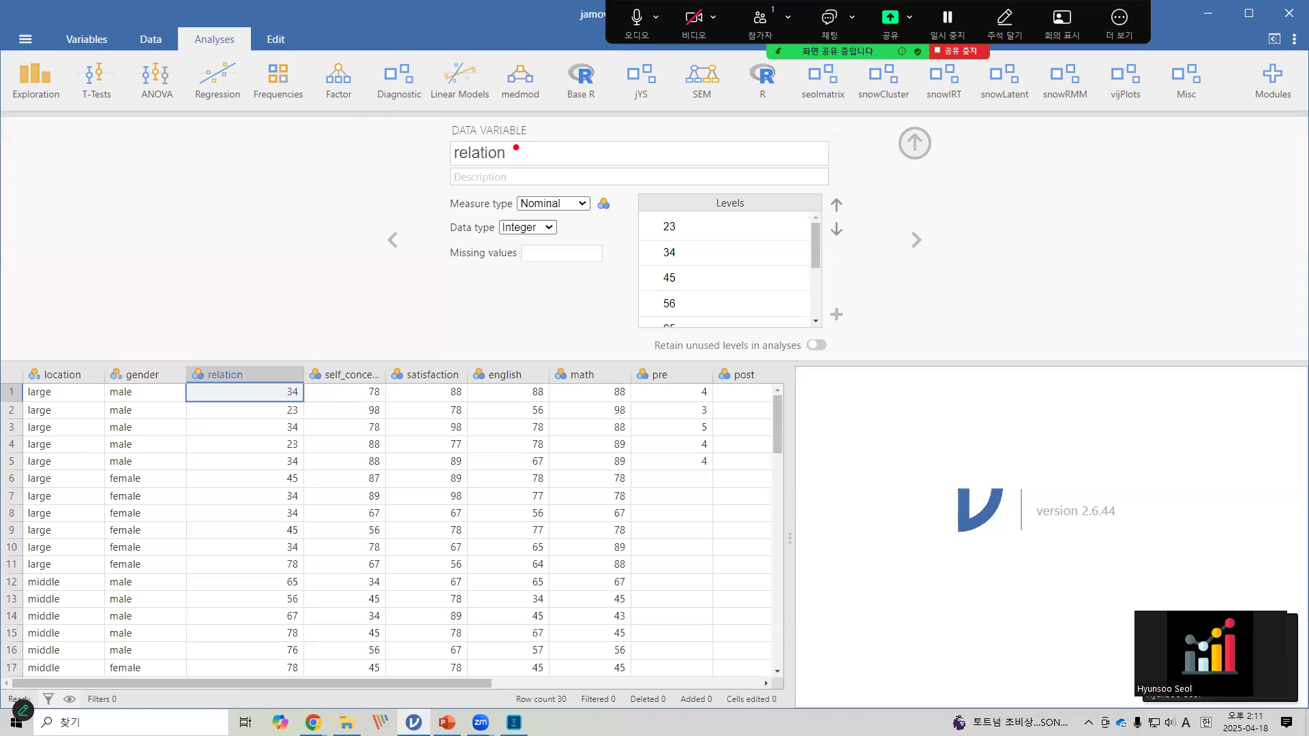
key(Escape)
- Rename the relation variable as 사회관계성
click(516, 151)
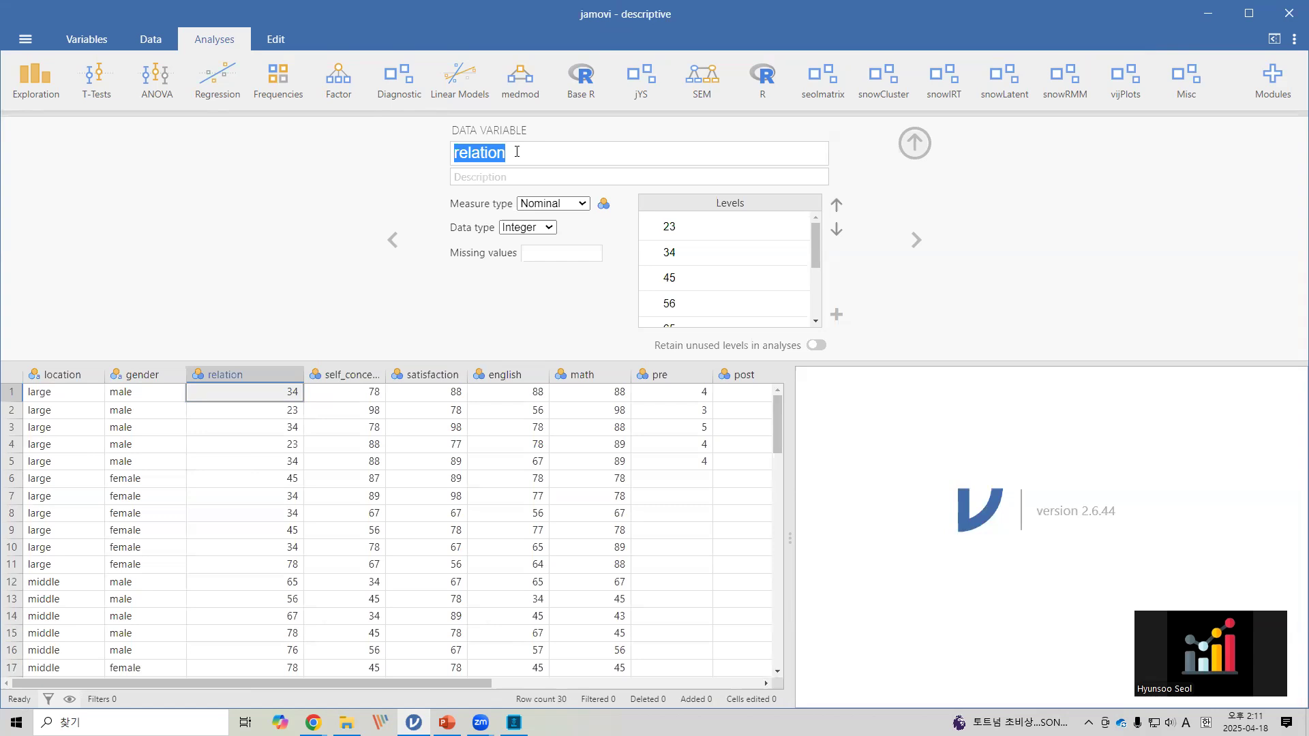
key(Hangul)
text(사)
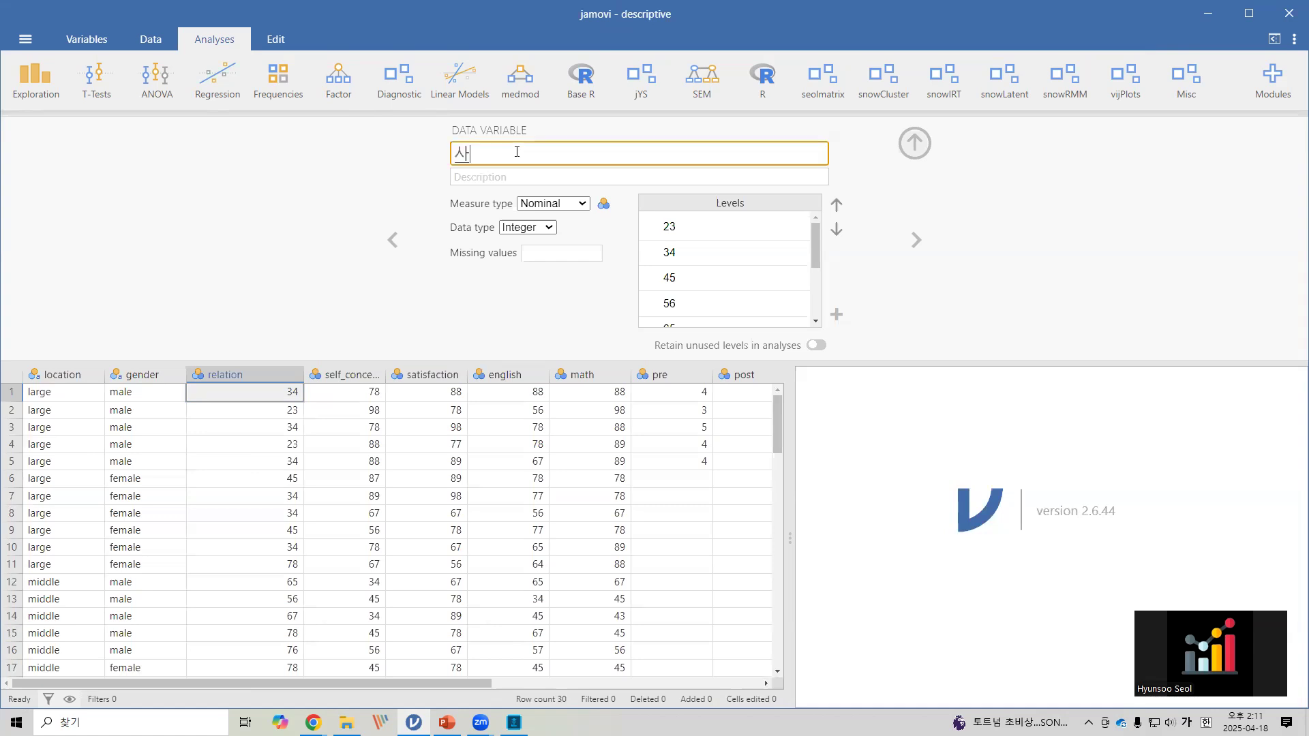
text(회고계성)
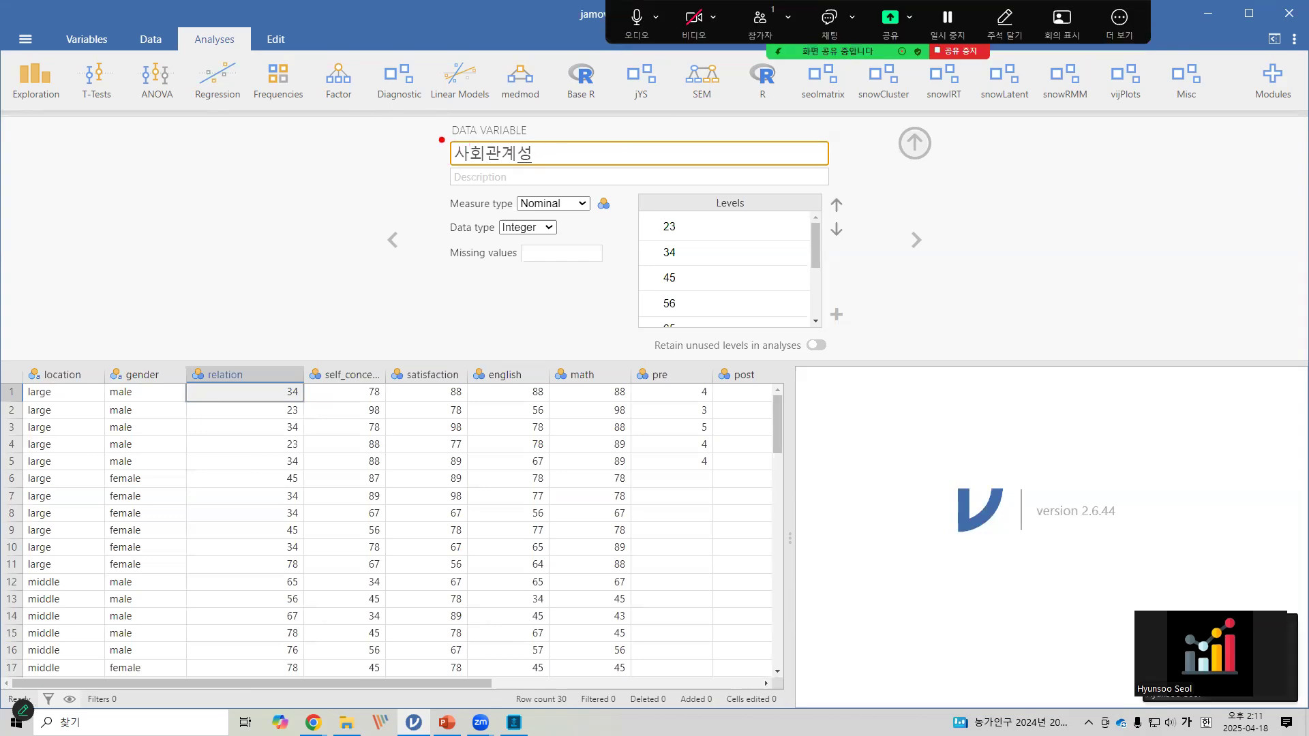
drag(446, 138, 562, 165)
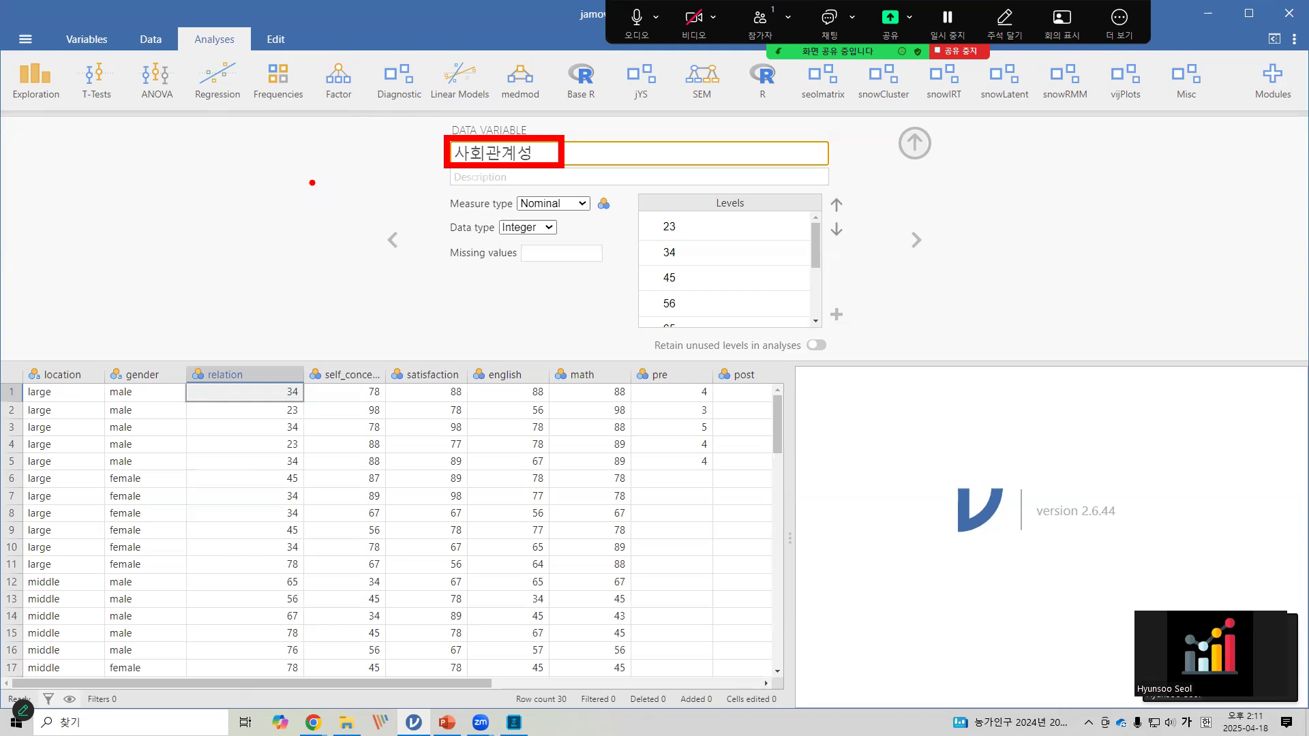
key(Return)
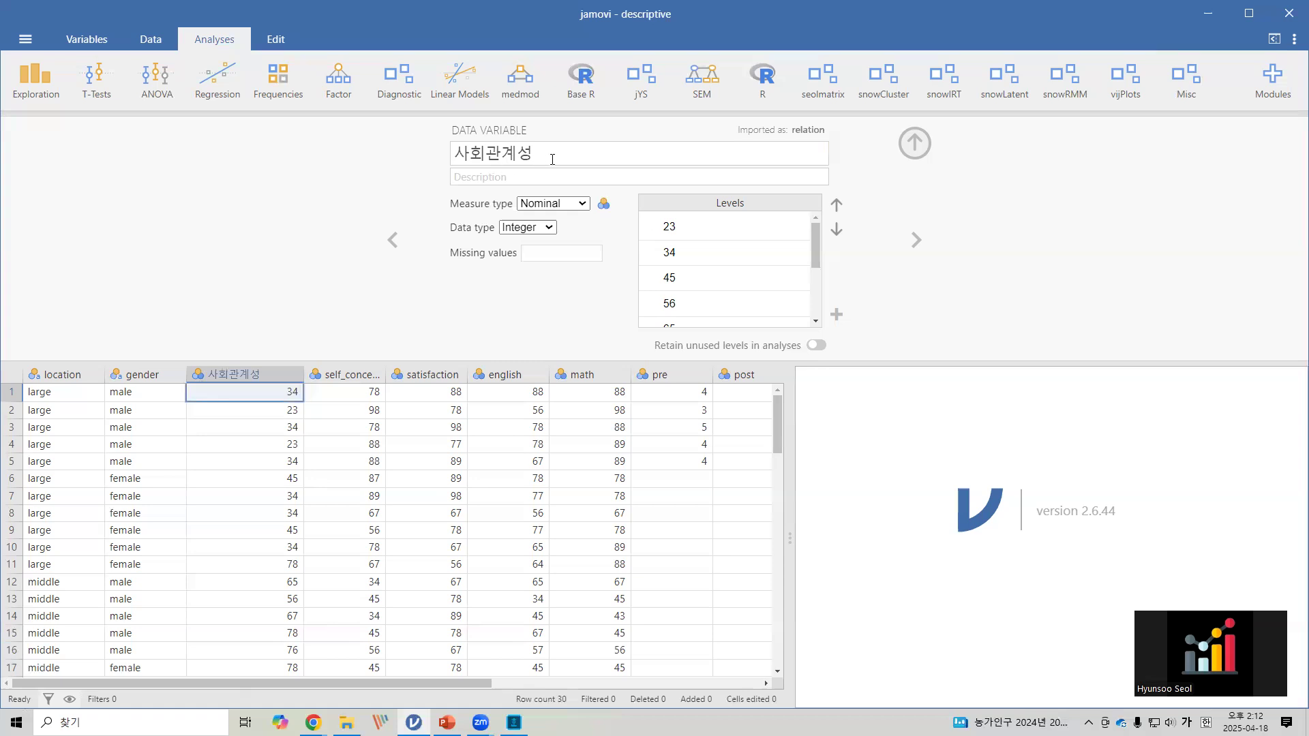
click(567, 151)
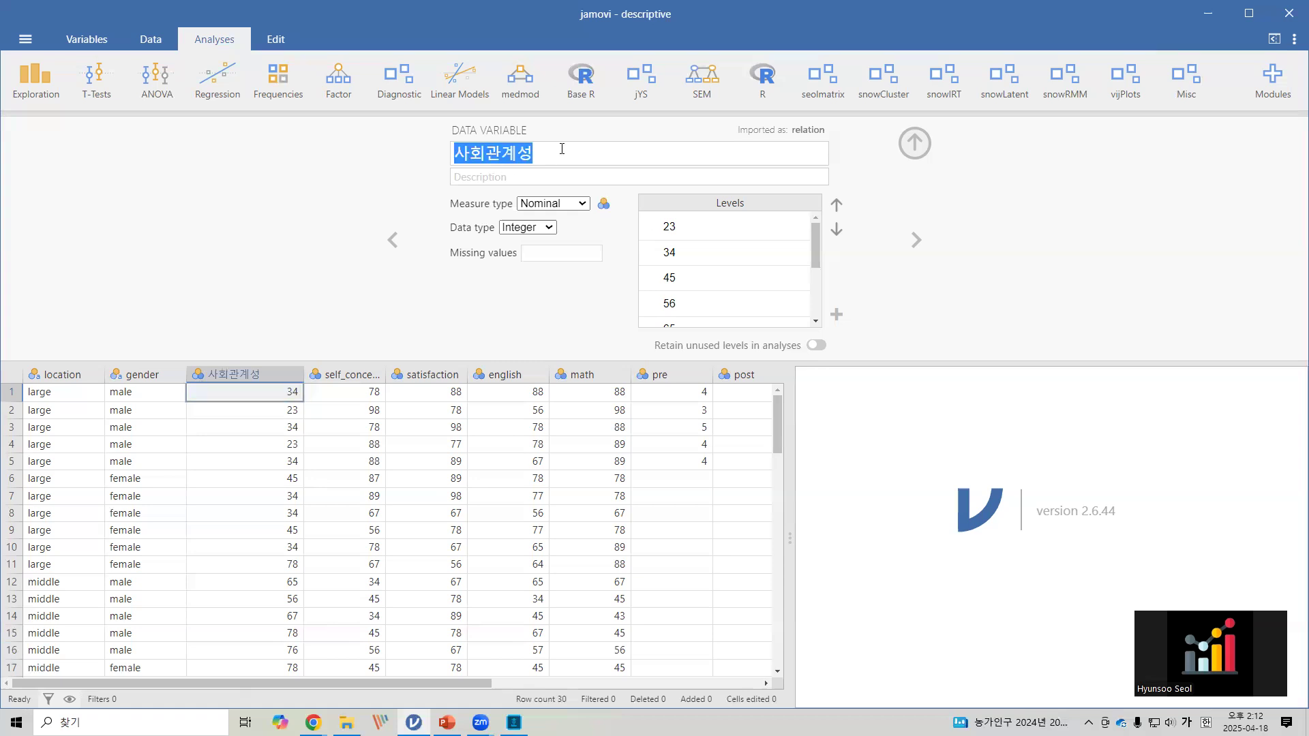
click(555, 150)
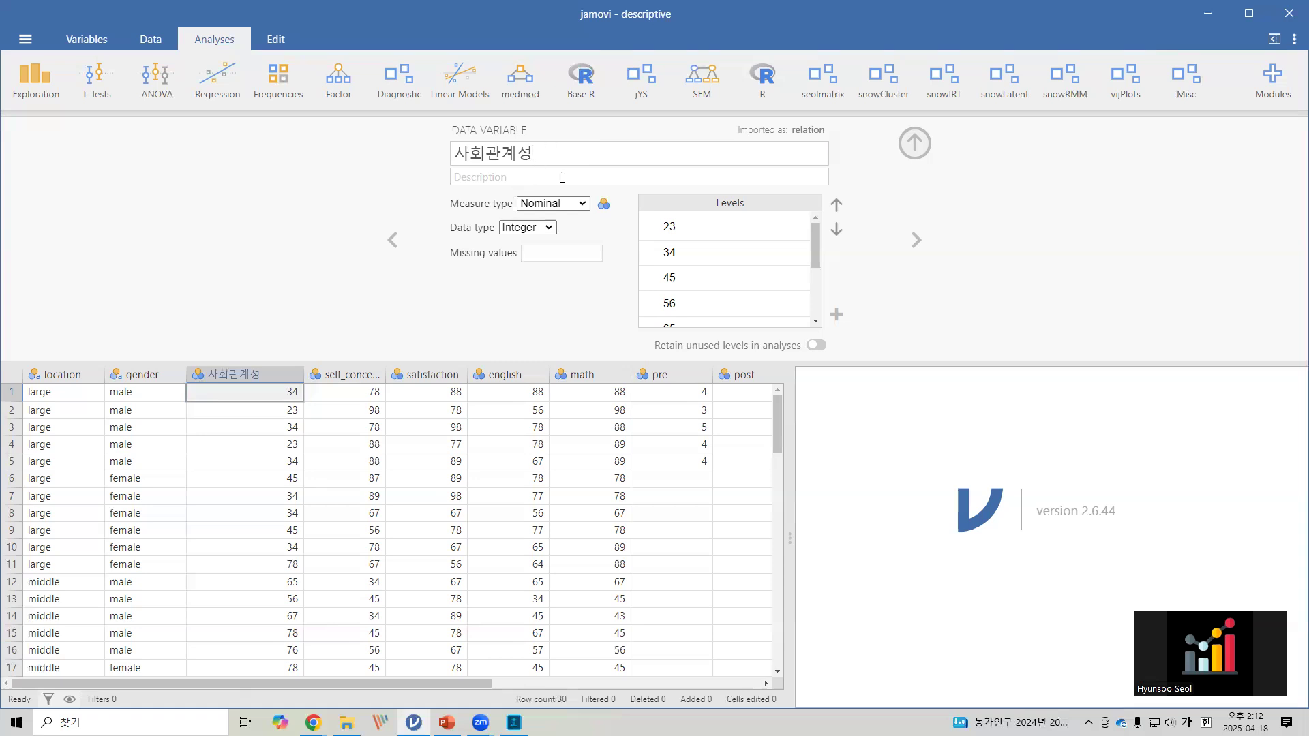
key(Return)
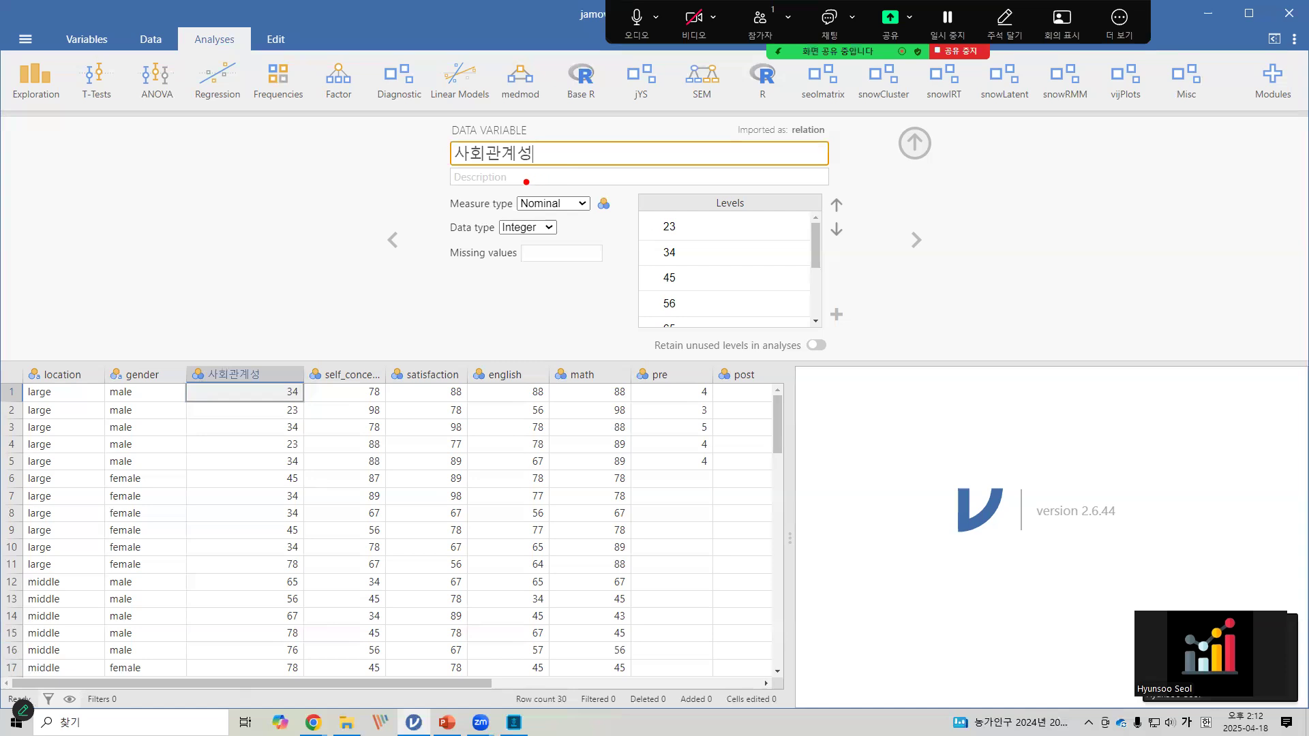
- Describe the 사회관계성 variable with the scale author's name followed by "(2000), 사회관계성 척도에서 나온 점수"
drag(442, 167, 517, 187)
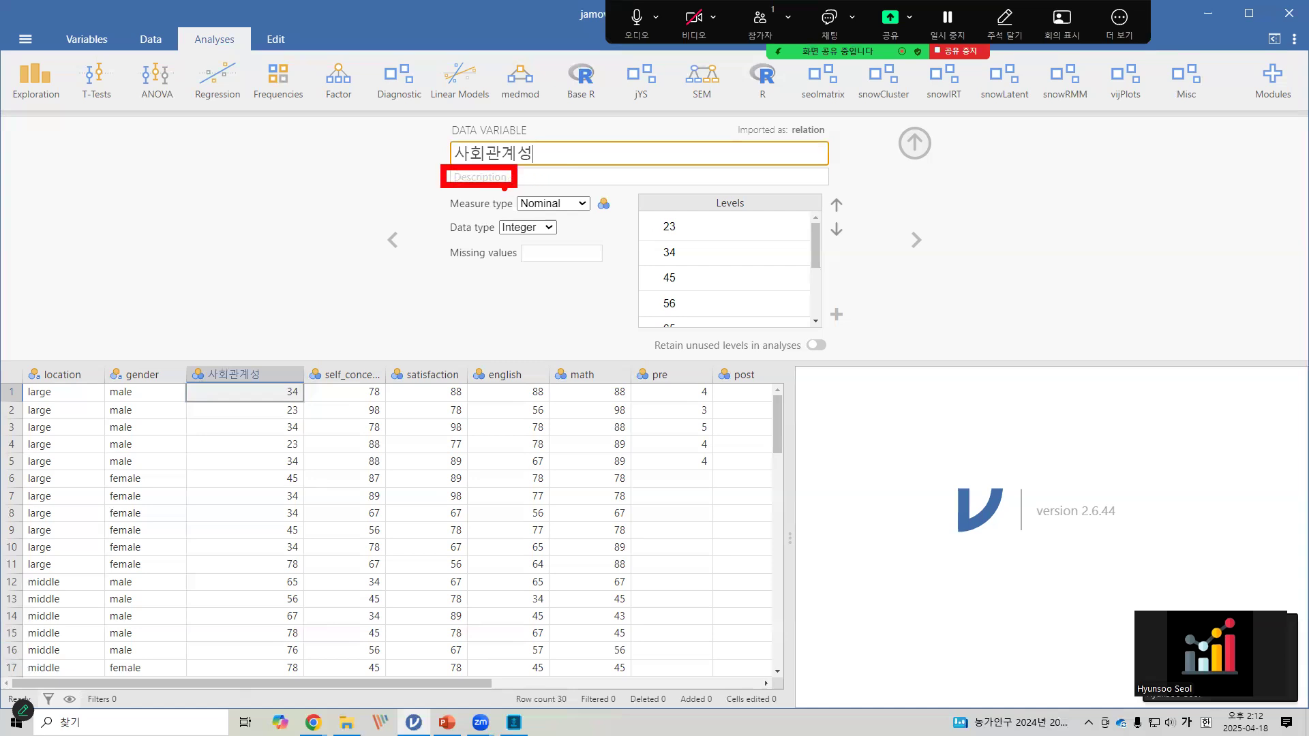
click(488, 178)
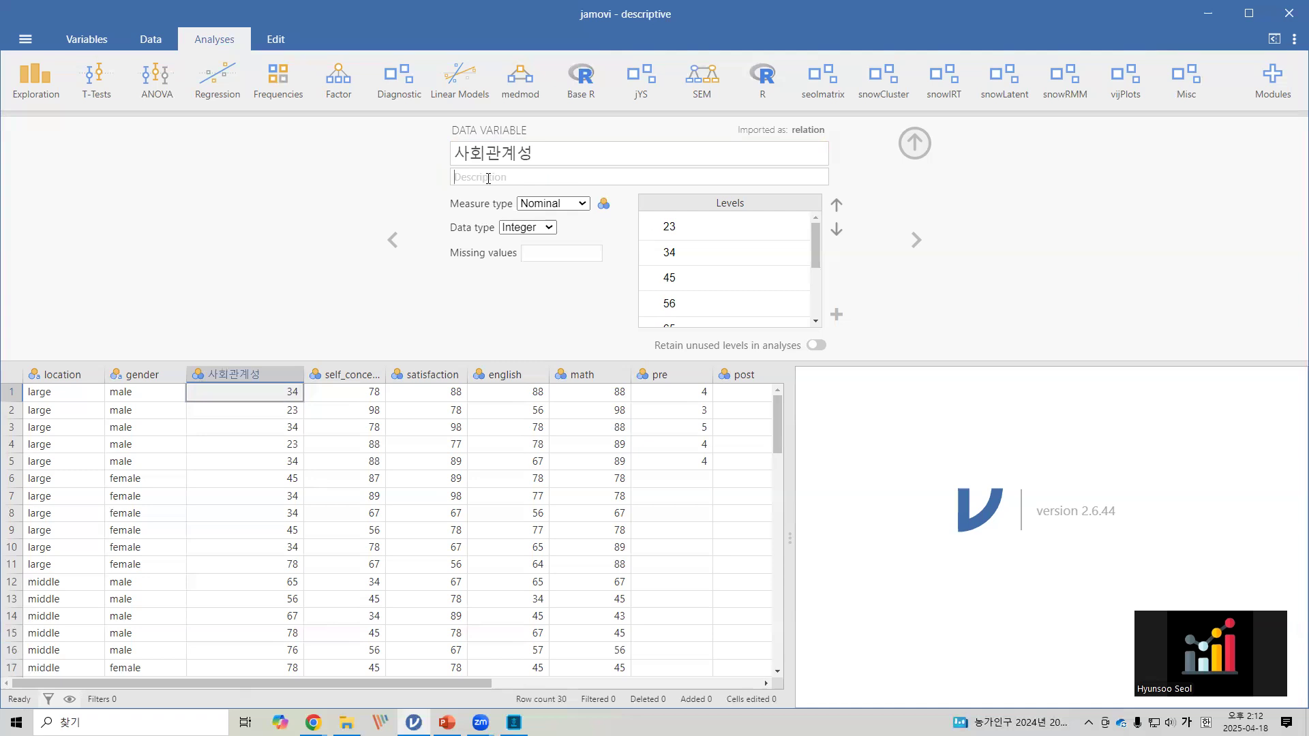
click(489, 179)
text(점수)
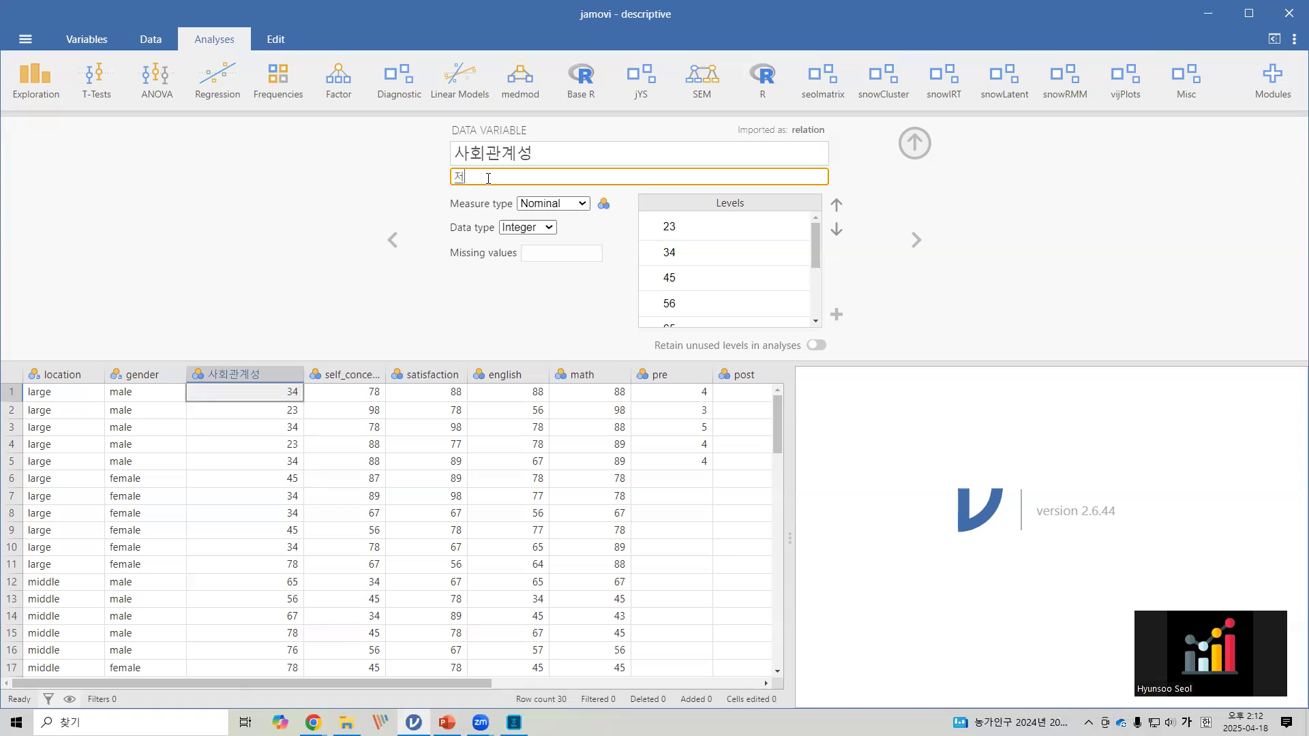
key(BackSpace)
key(BackSpace)
key(BackSpace)
text(정원식(2000), 사회관ㄱ계성 척ㄷ)
text(에서 나온 점수)
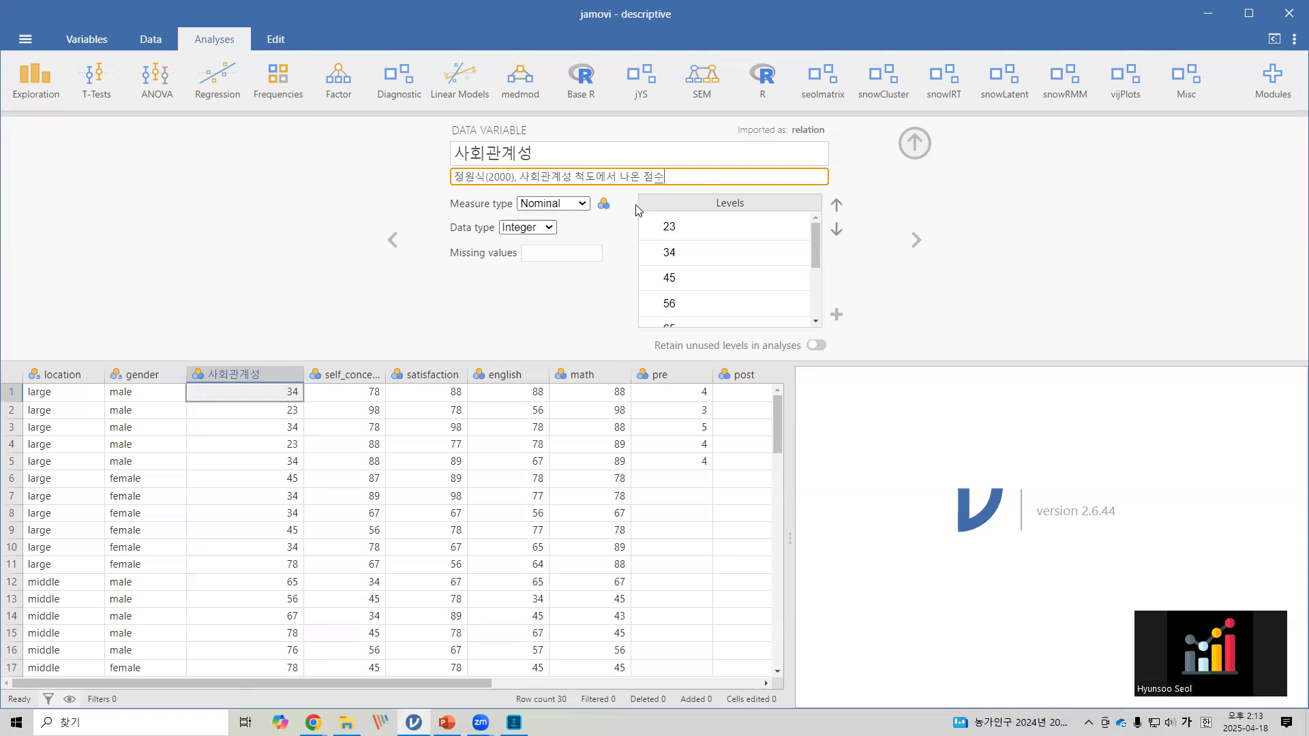
click(677, 176)
drag(678, 176, 448, 182)
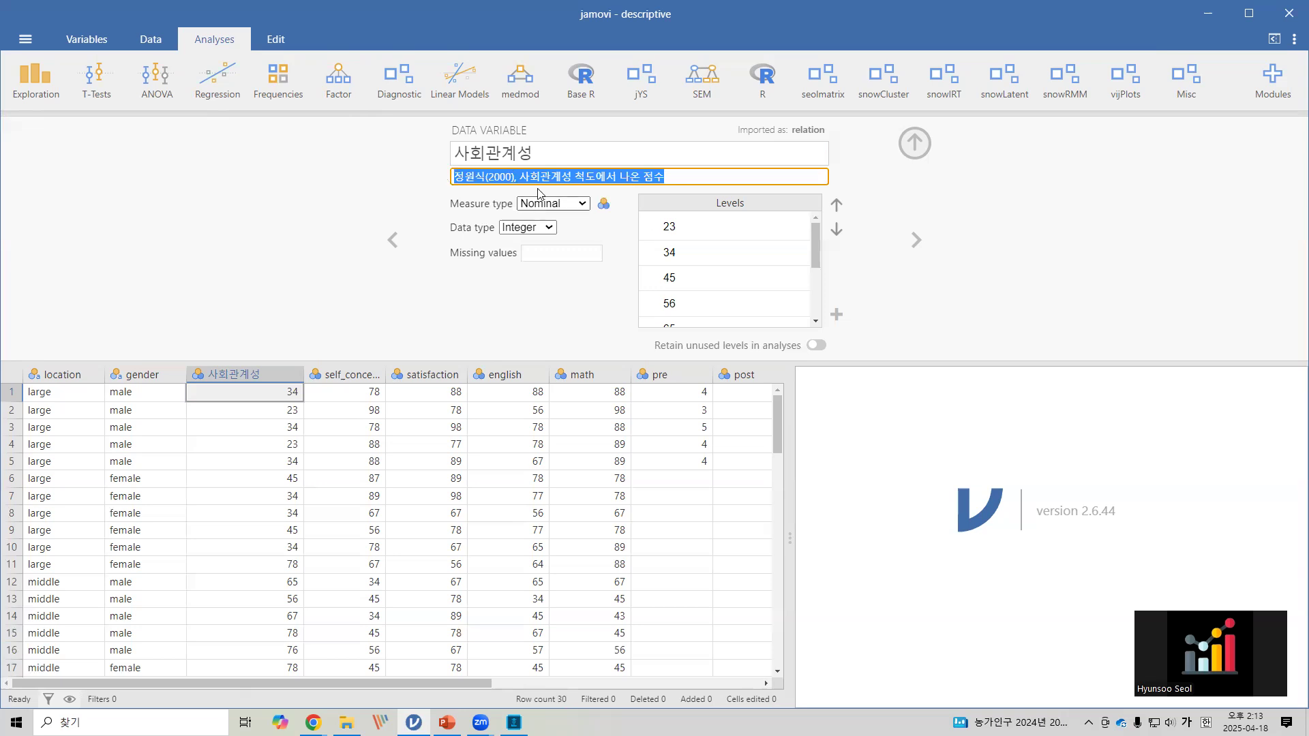
click(675, 175)
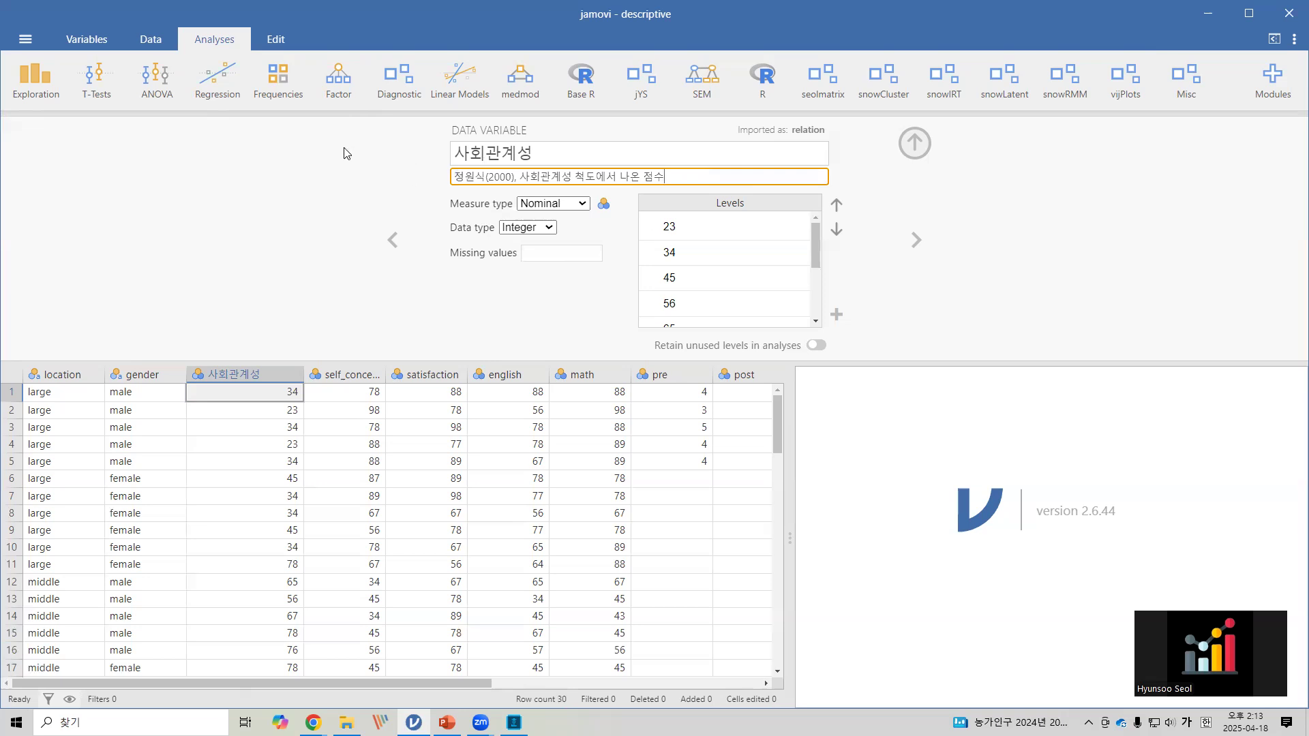
- Set the measure type of the 사회관계성 variable to Continuous
key(ctrl+2)
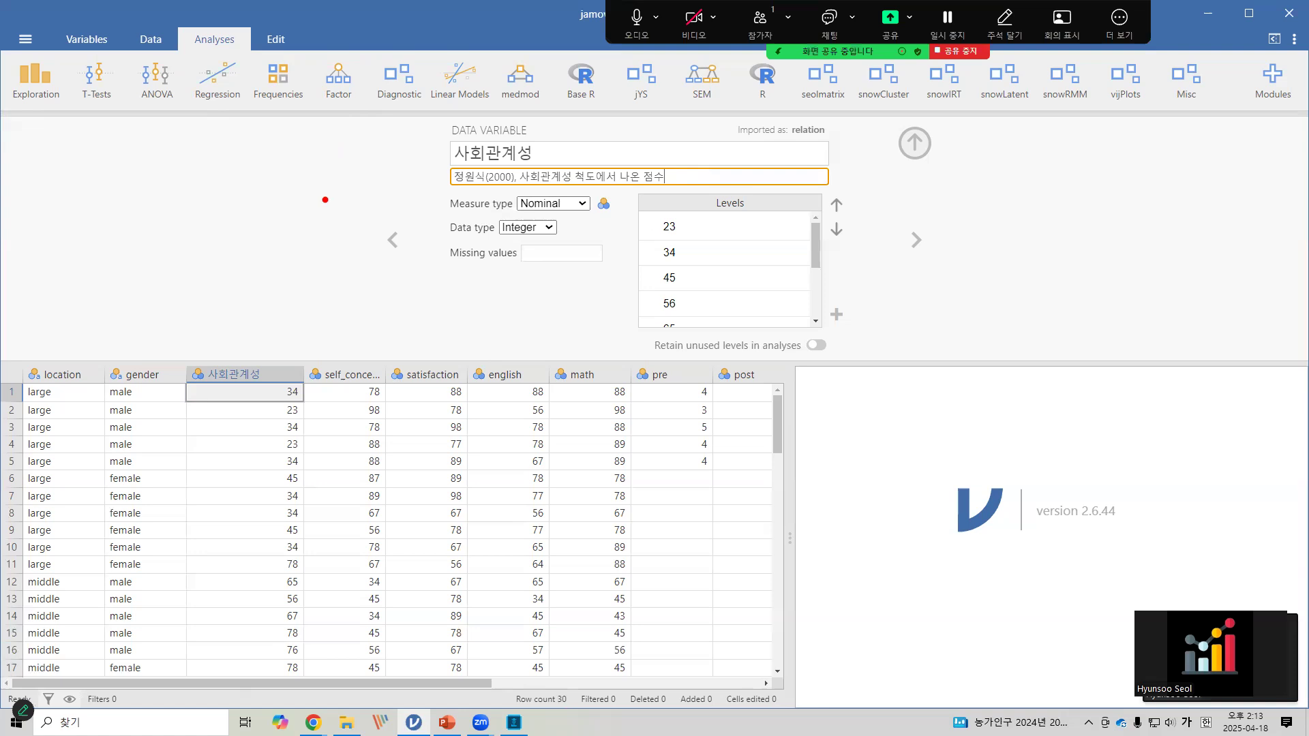
drag(417, 192, 631, 221)
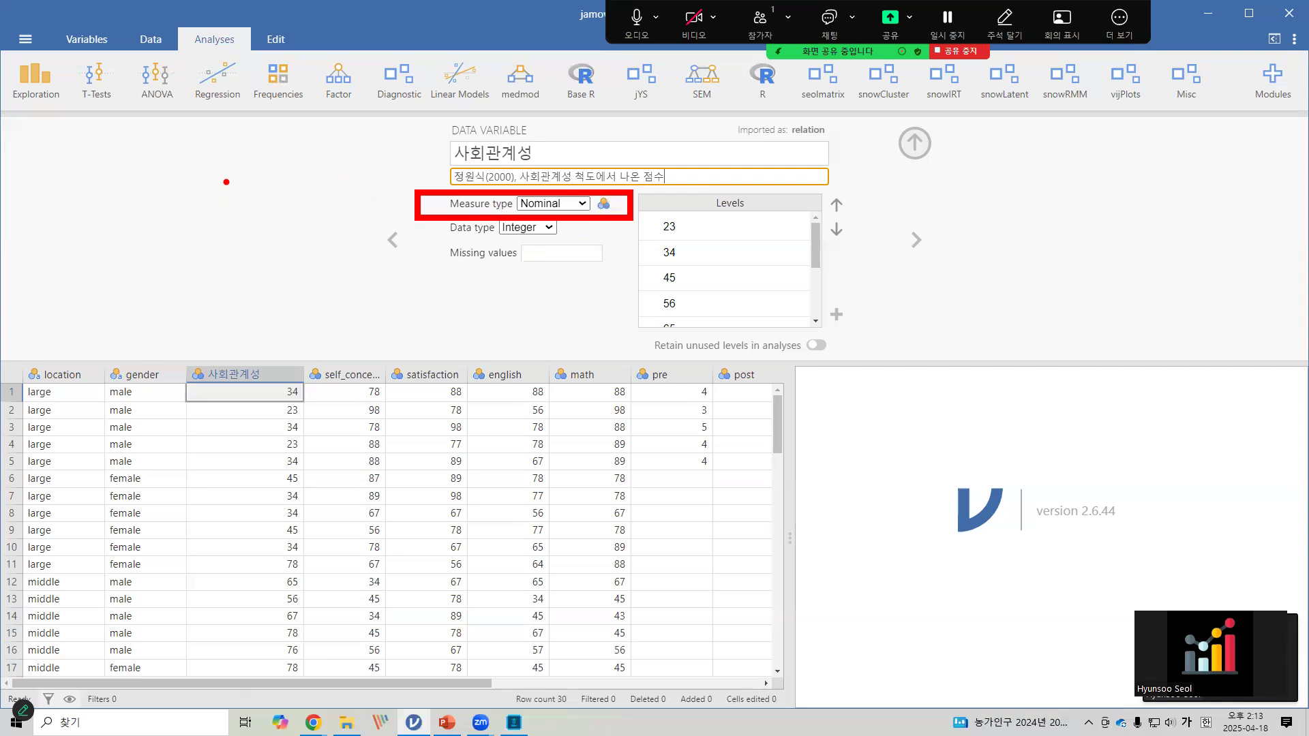
mouse_move(191, 143)
mouse_down()
mouse_move(173, 144)
mouse_move(197, 156)
mouse_move(192, 144)
mouse_move(154, 190)
mouse_move(180, 166)
mouse_move(217, 181)
mouse_move(200, 159)
mouse_up()
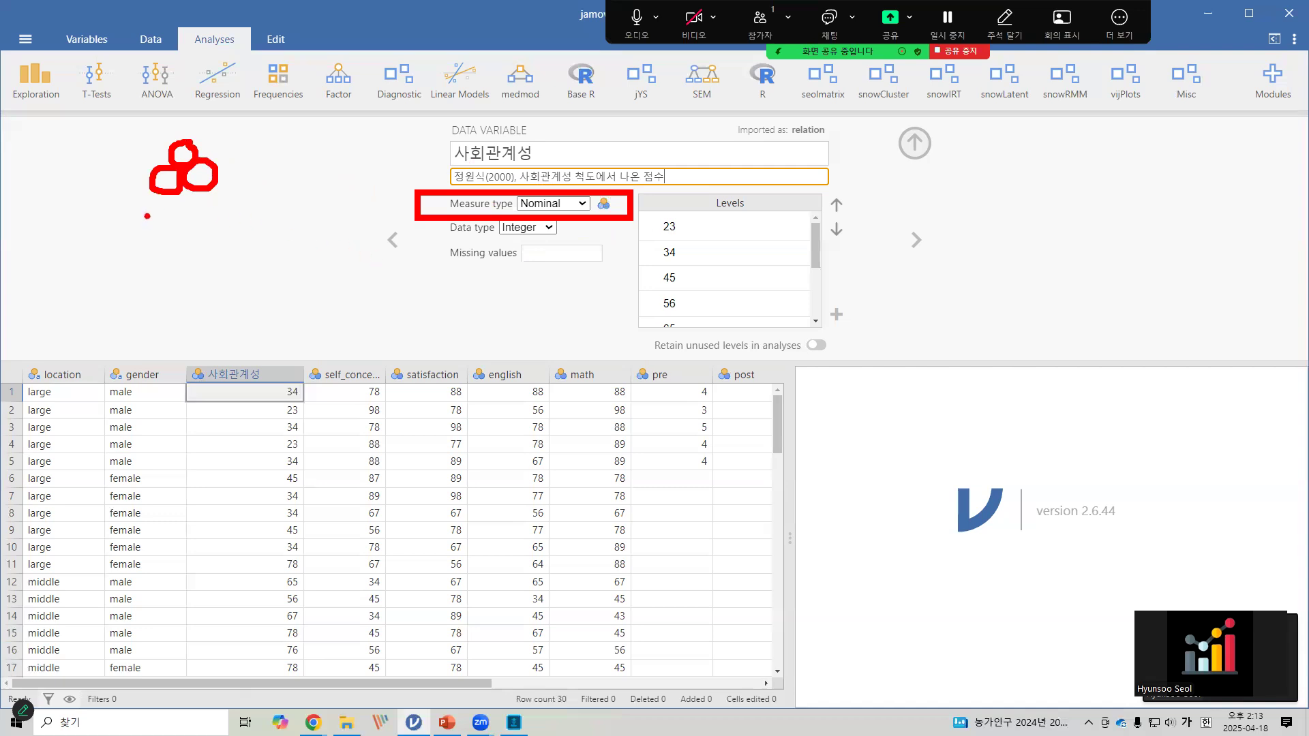
mouse_move(113, 131)
mouse_down()
mouse_move(242, 193)
mouse_move(250, 211)
mouse_up()
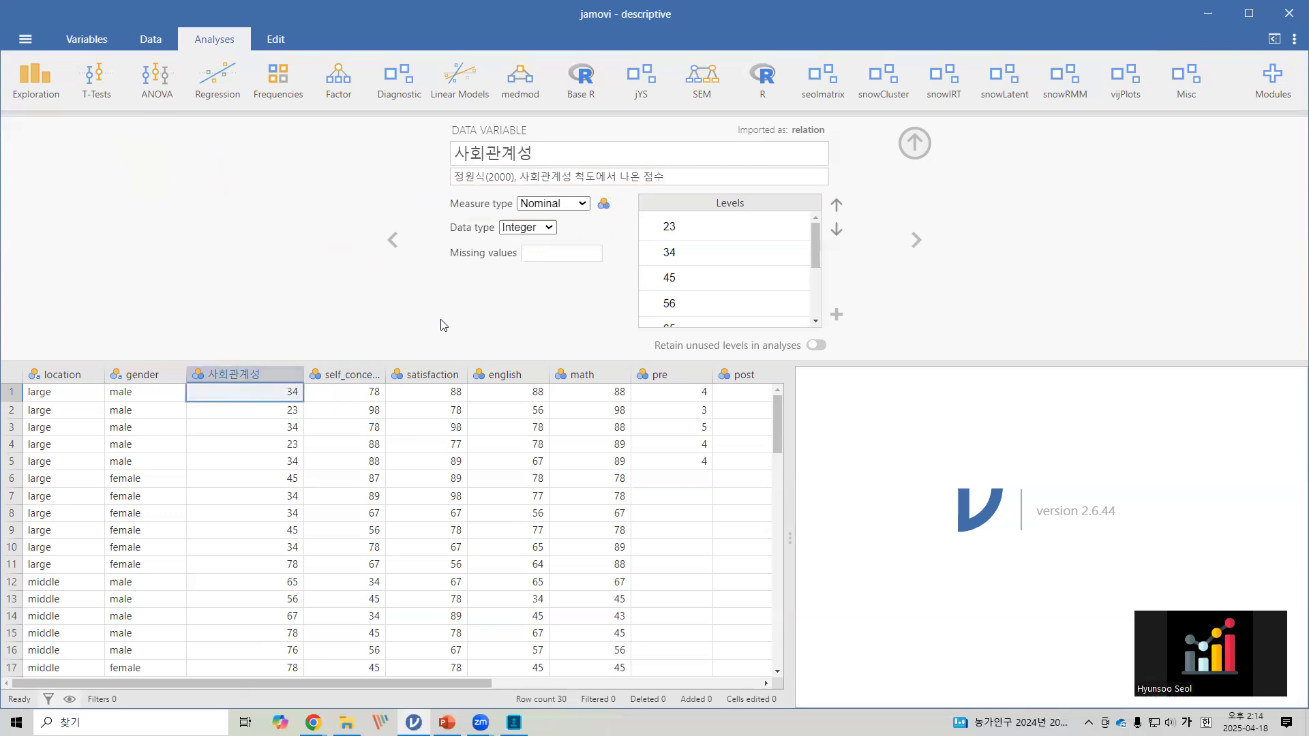
click(561, 205)
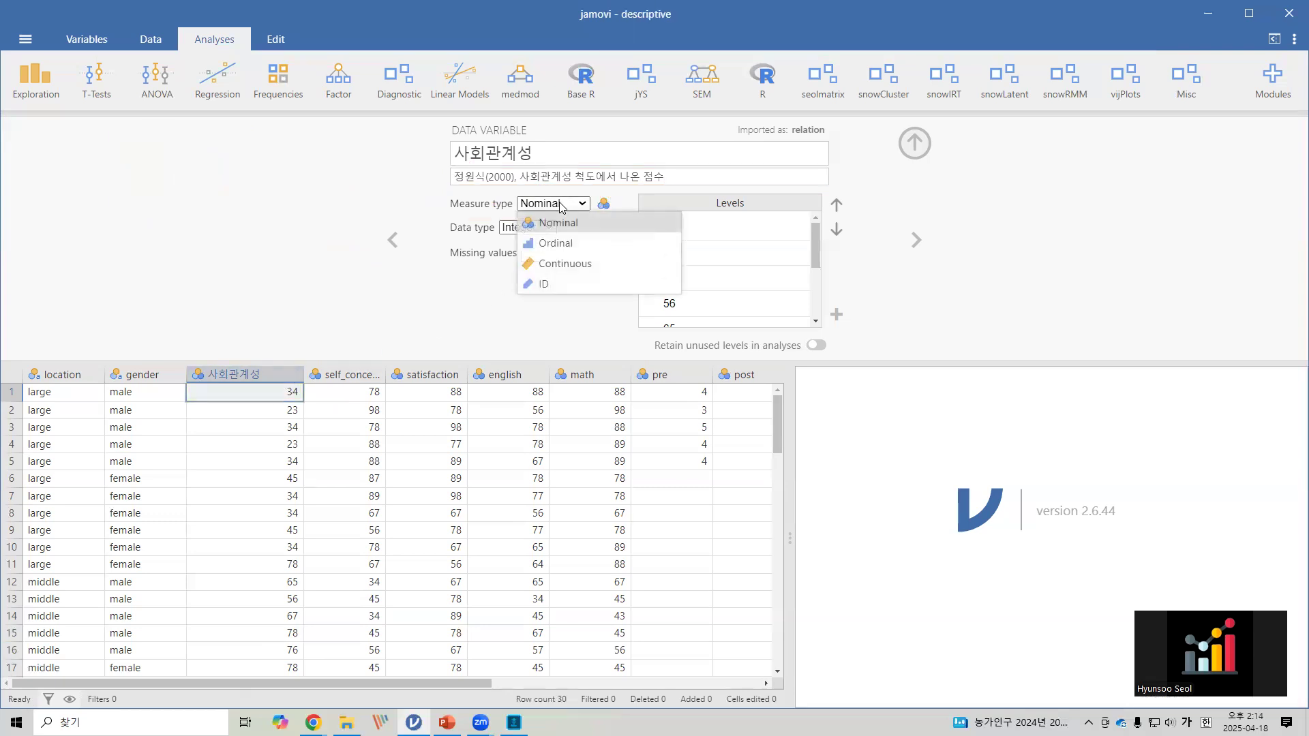
key(ctrl+2)
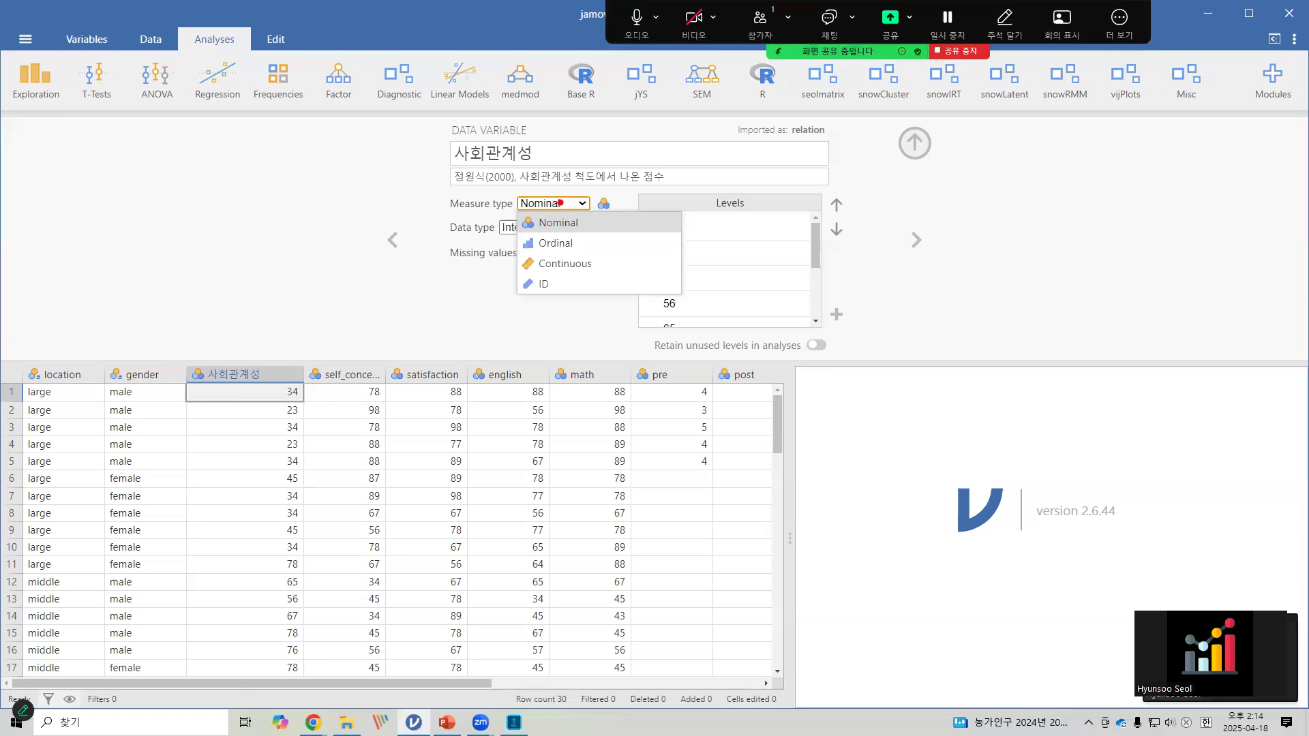
drag(510, 254, 621, 278)
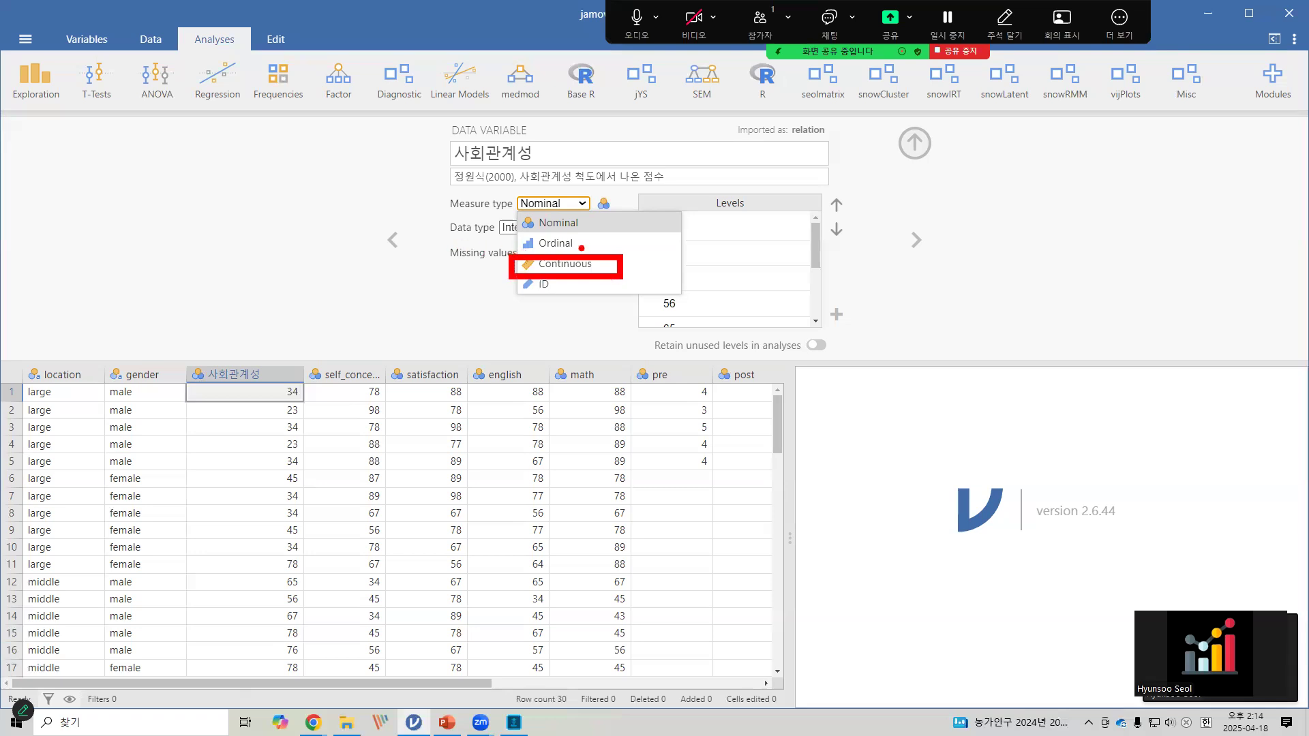
drag(587, 241, 589, 242)
drag(565, 285, 575, 287)
drag(459, 206, 622, 236)
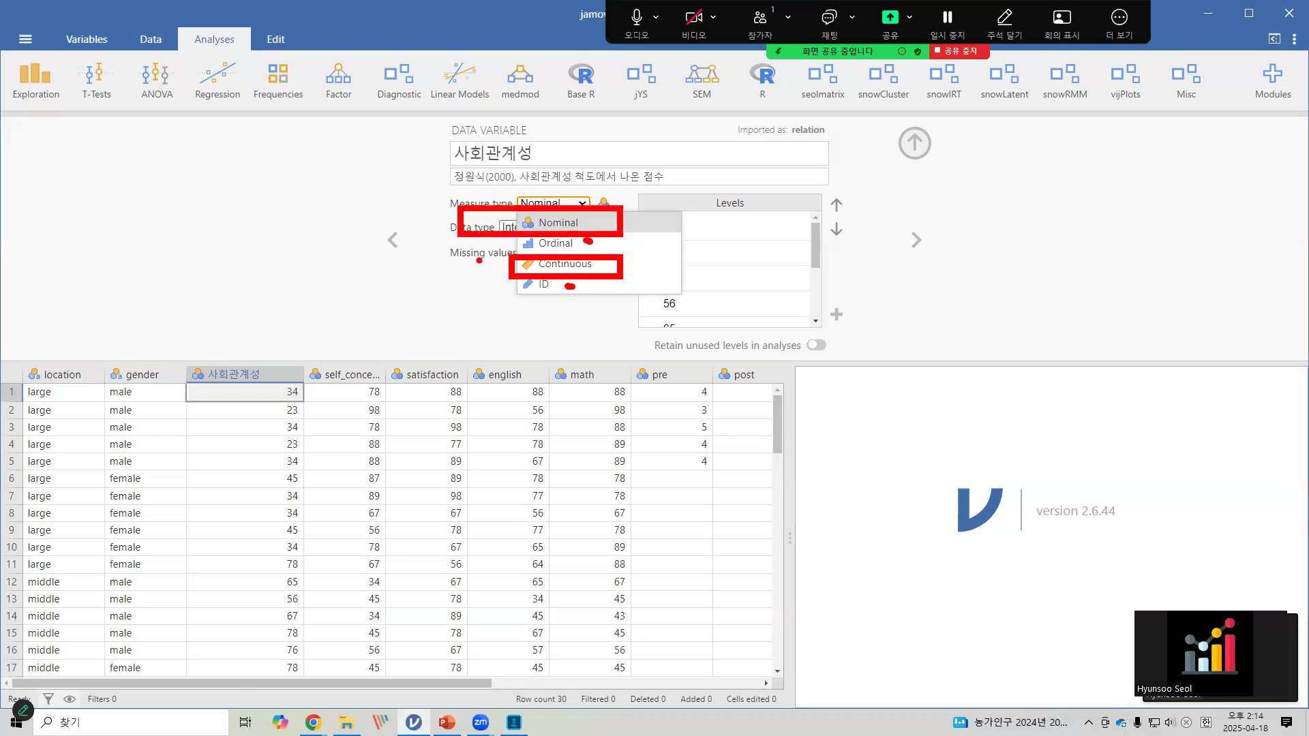
drag(482, 256, 636, 272)
mouse_move(670, 211)
mouse_down()
mouse_move(647, 220)
mouse_move(660, 232)
mouse_move(660, 220)
mouse_move(654, 272)
mouse_up()
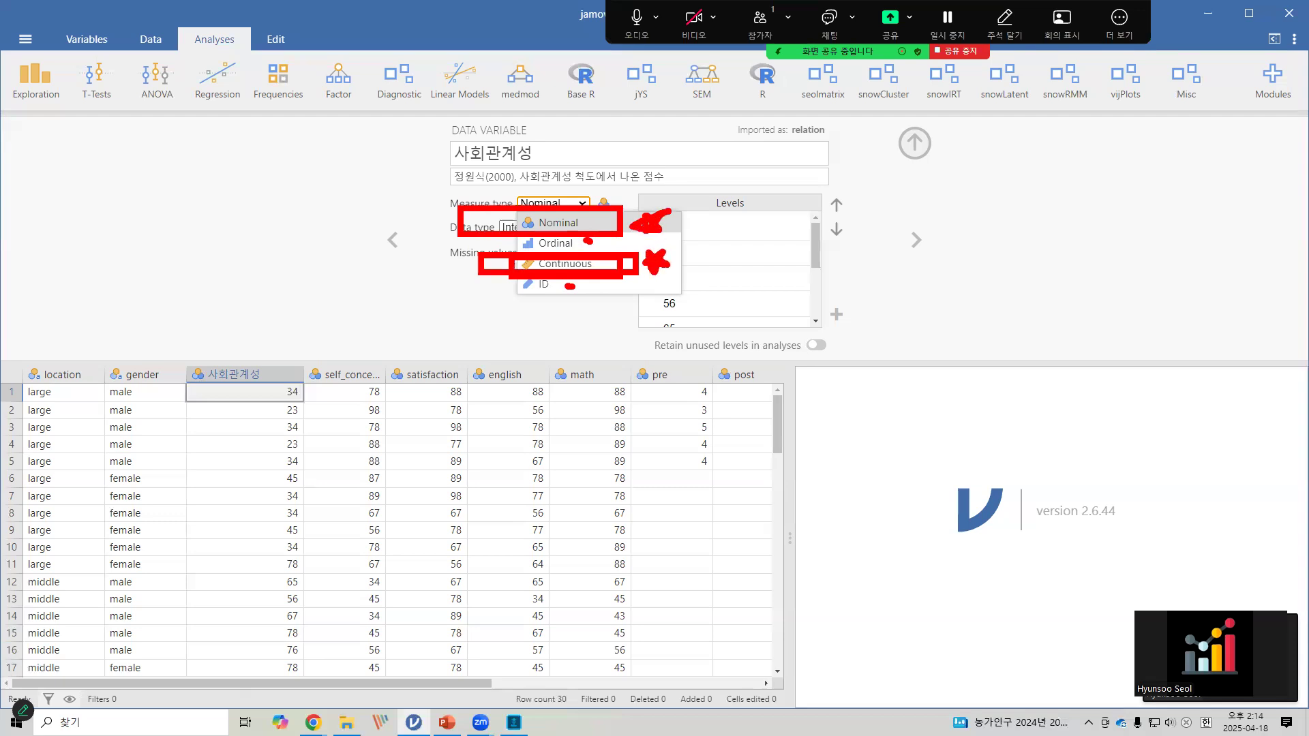
key(Escape)
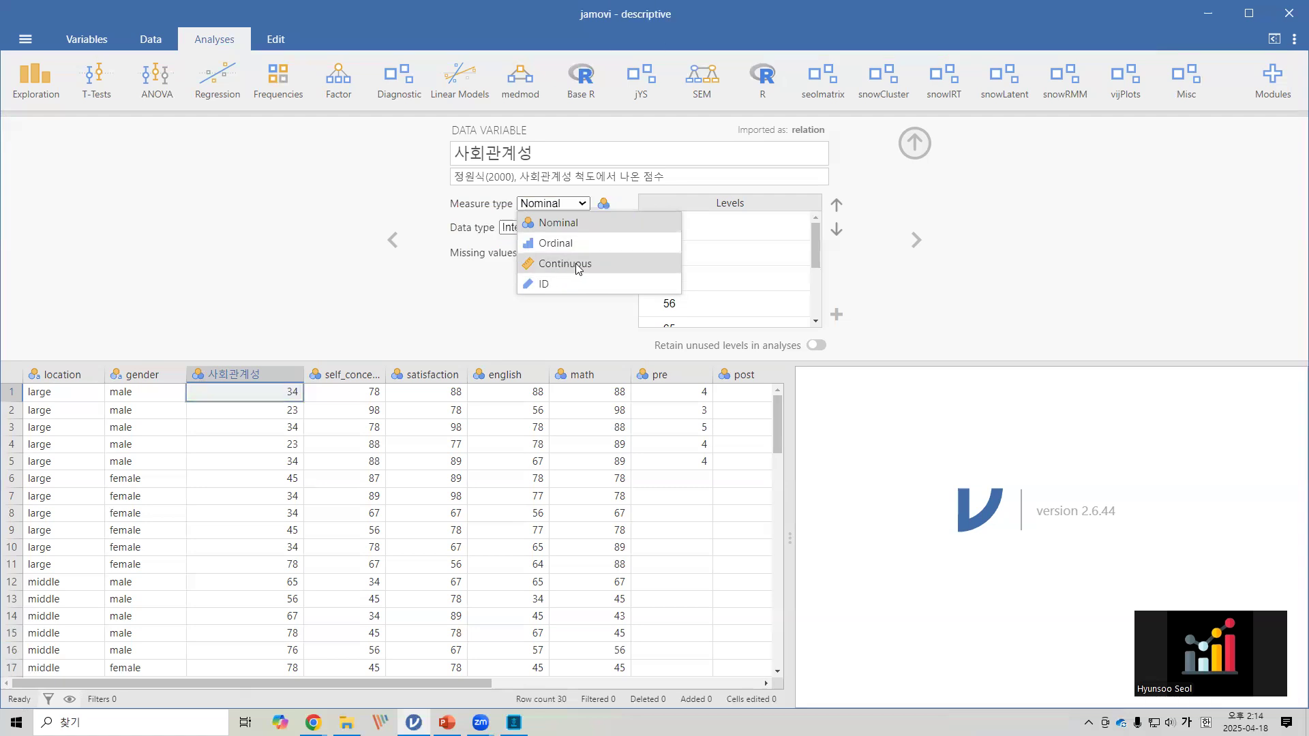
click(577, 265)
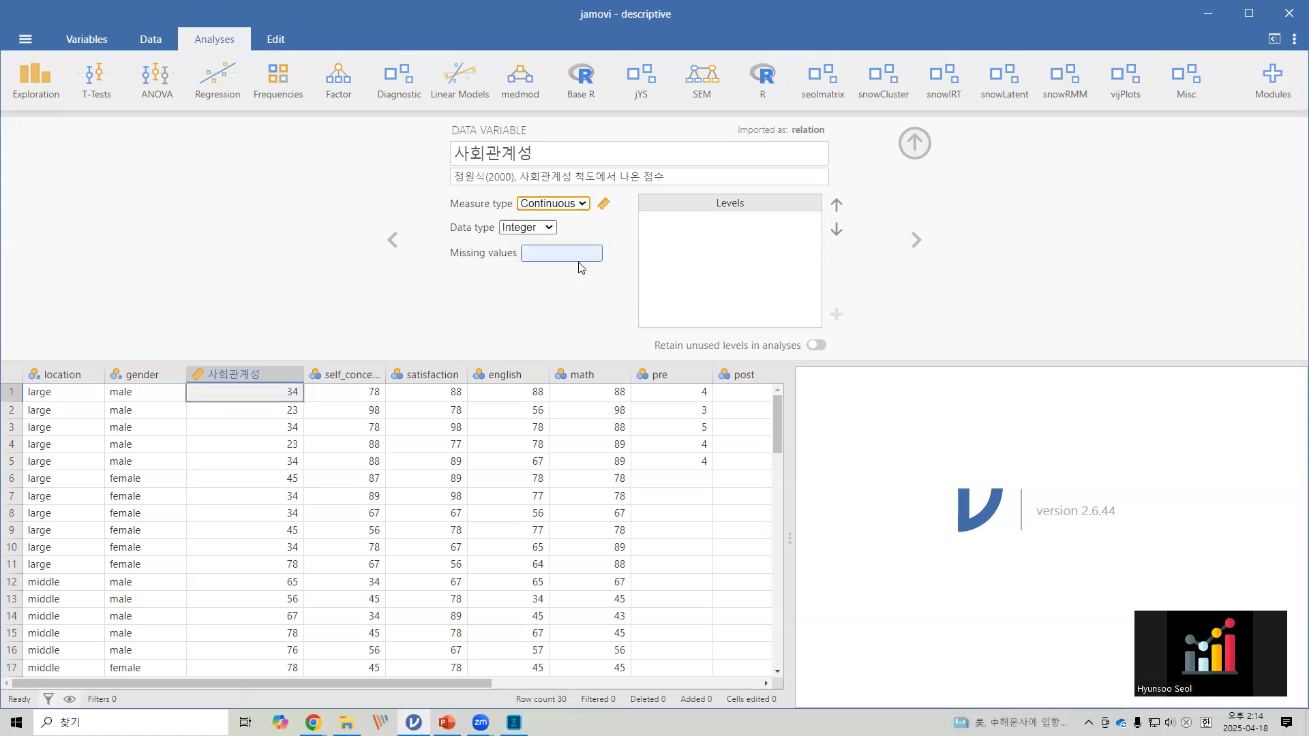
key(ctrl+2)
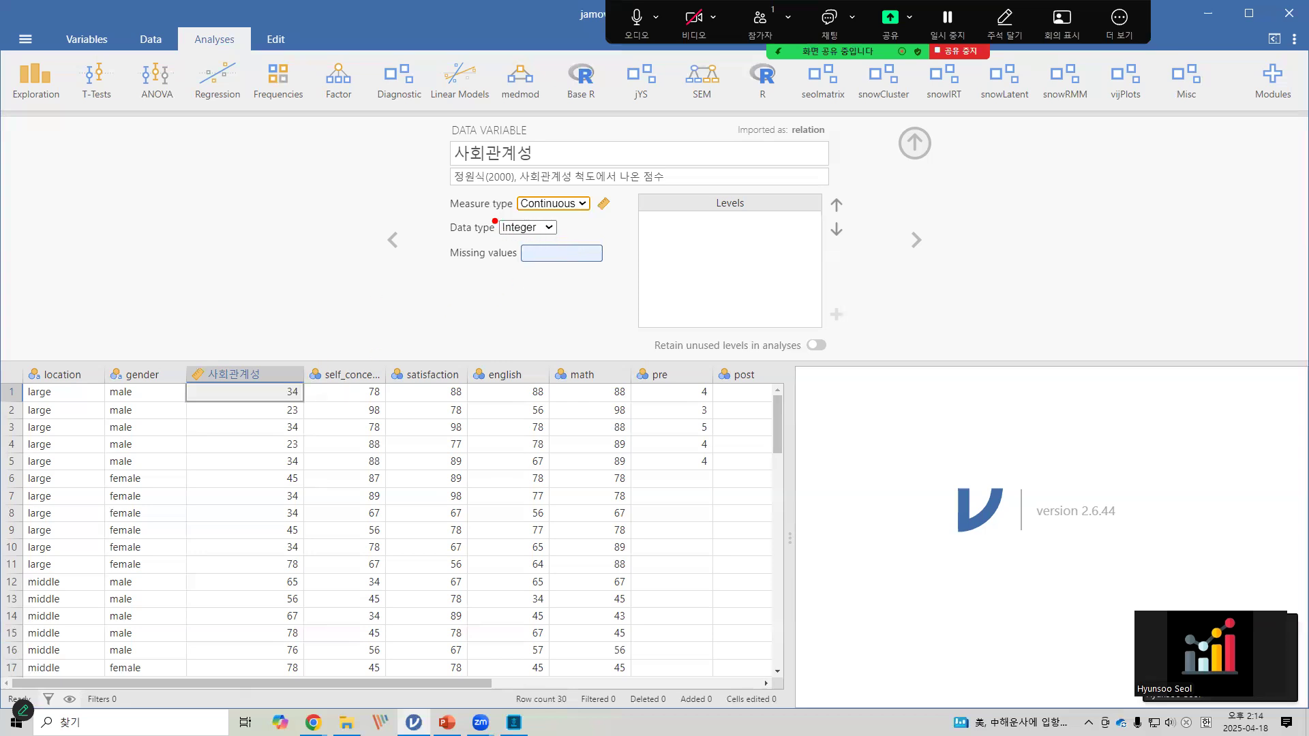
drag(492, 217, 584, 232)
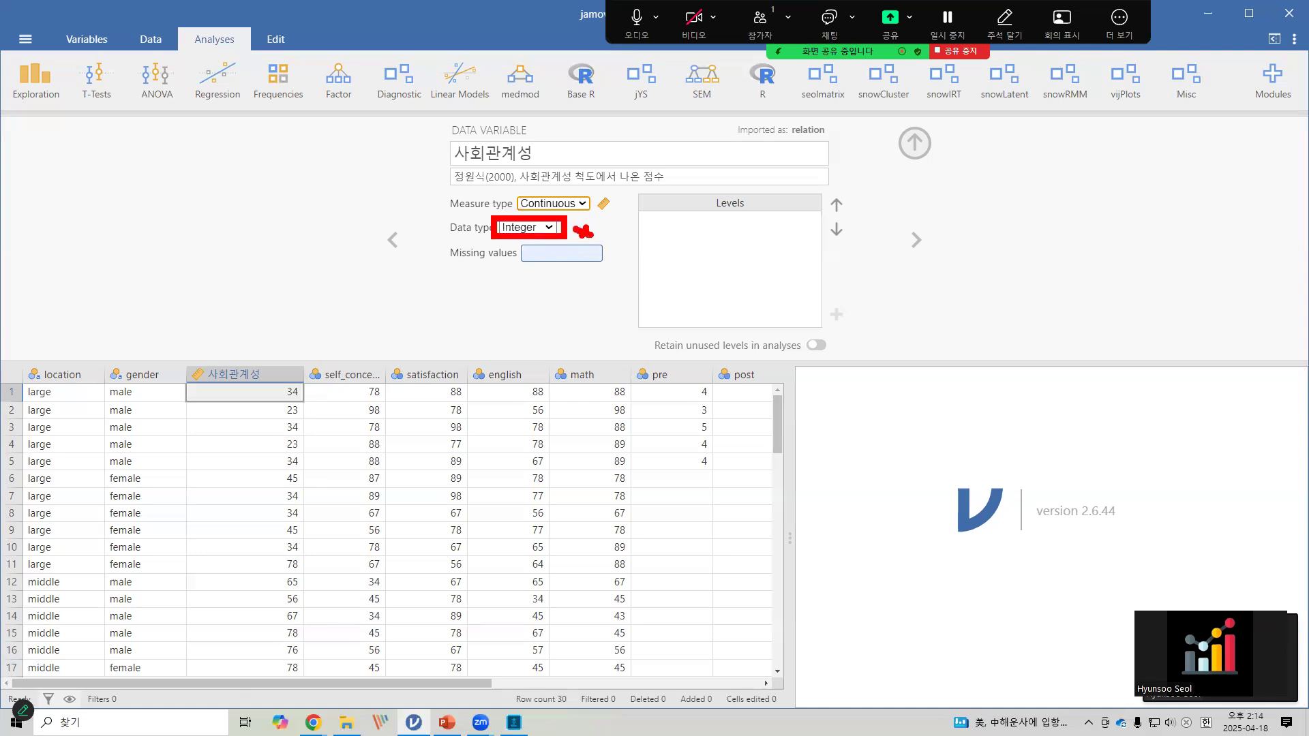
key(Escape)
click(414, 271)
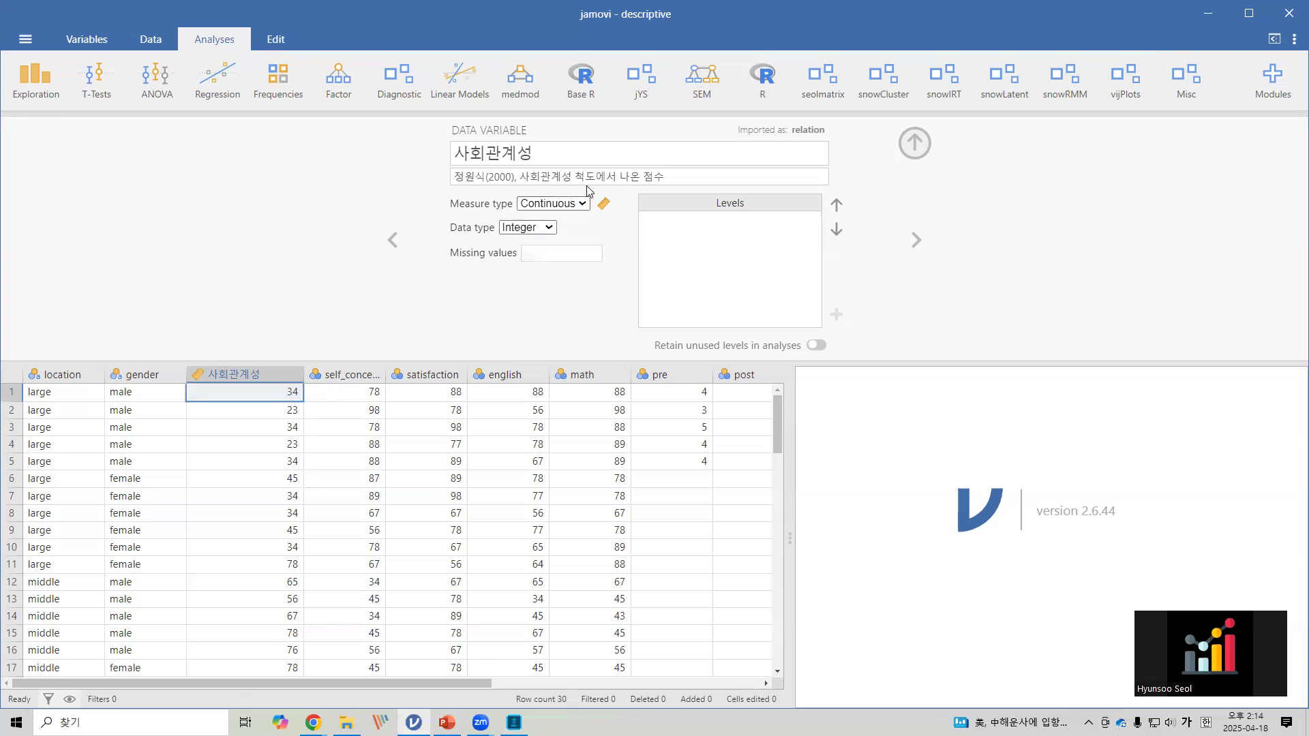
drag(435, 189, 612, 218)
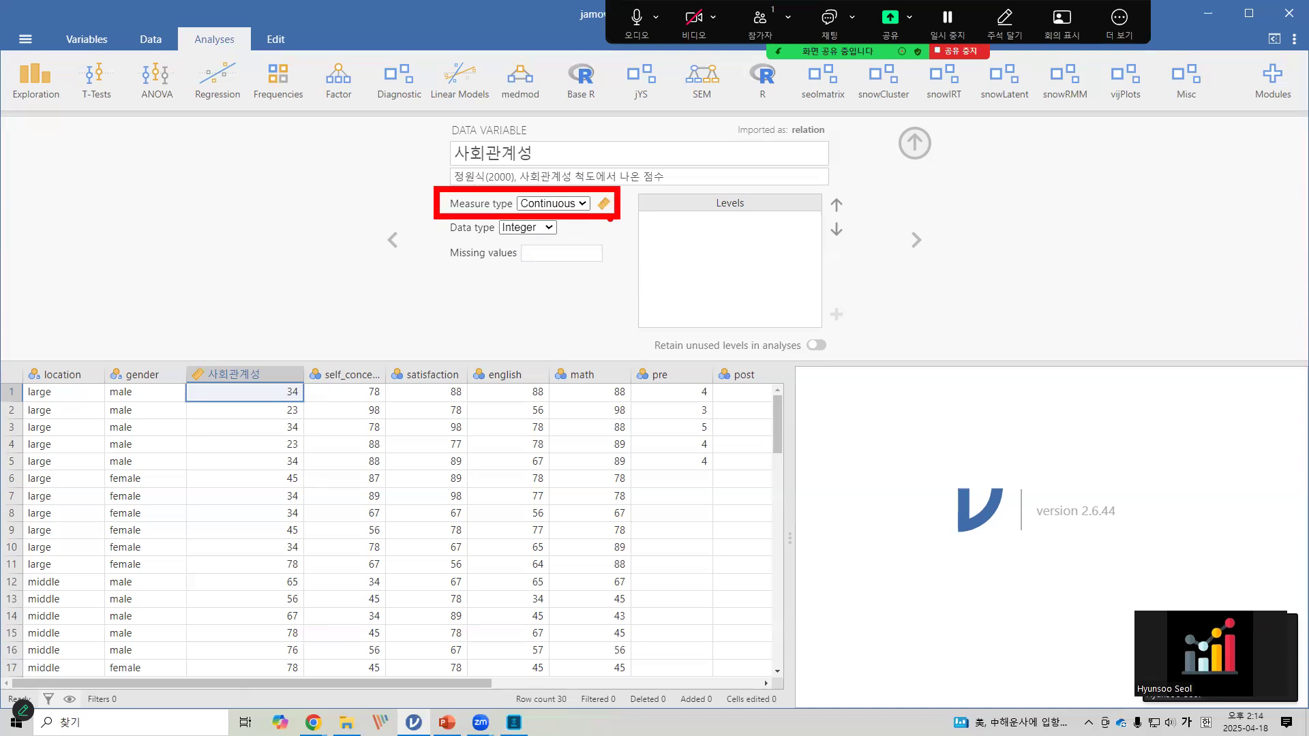
key(Escape)
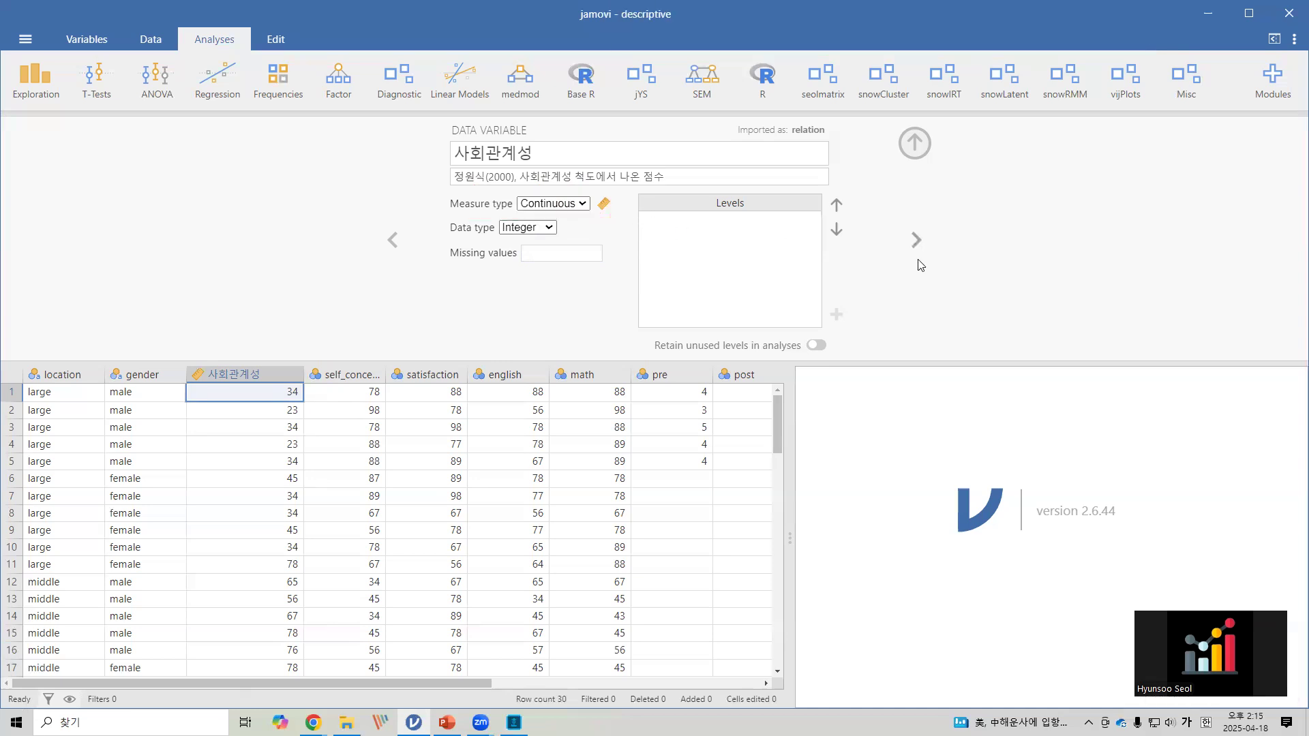
key(ctrl+2)
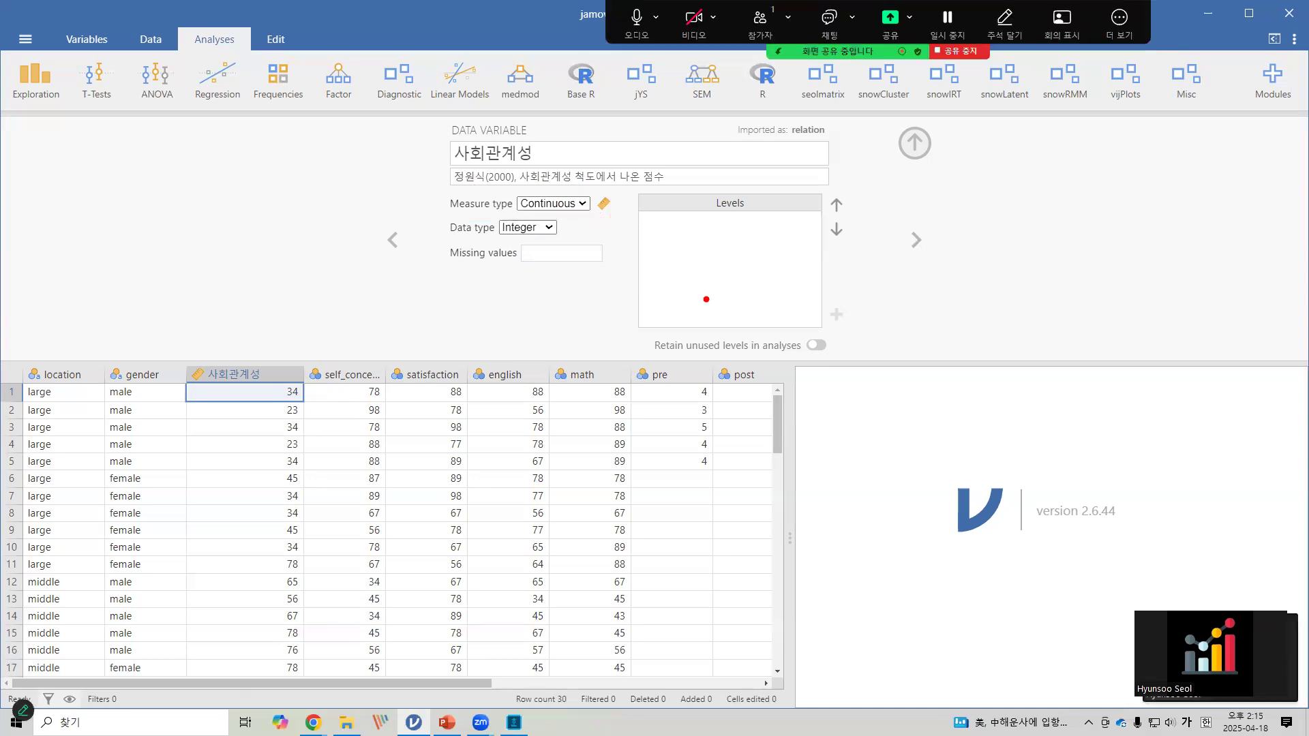
drag(894, 221, 942, 257)
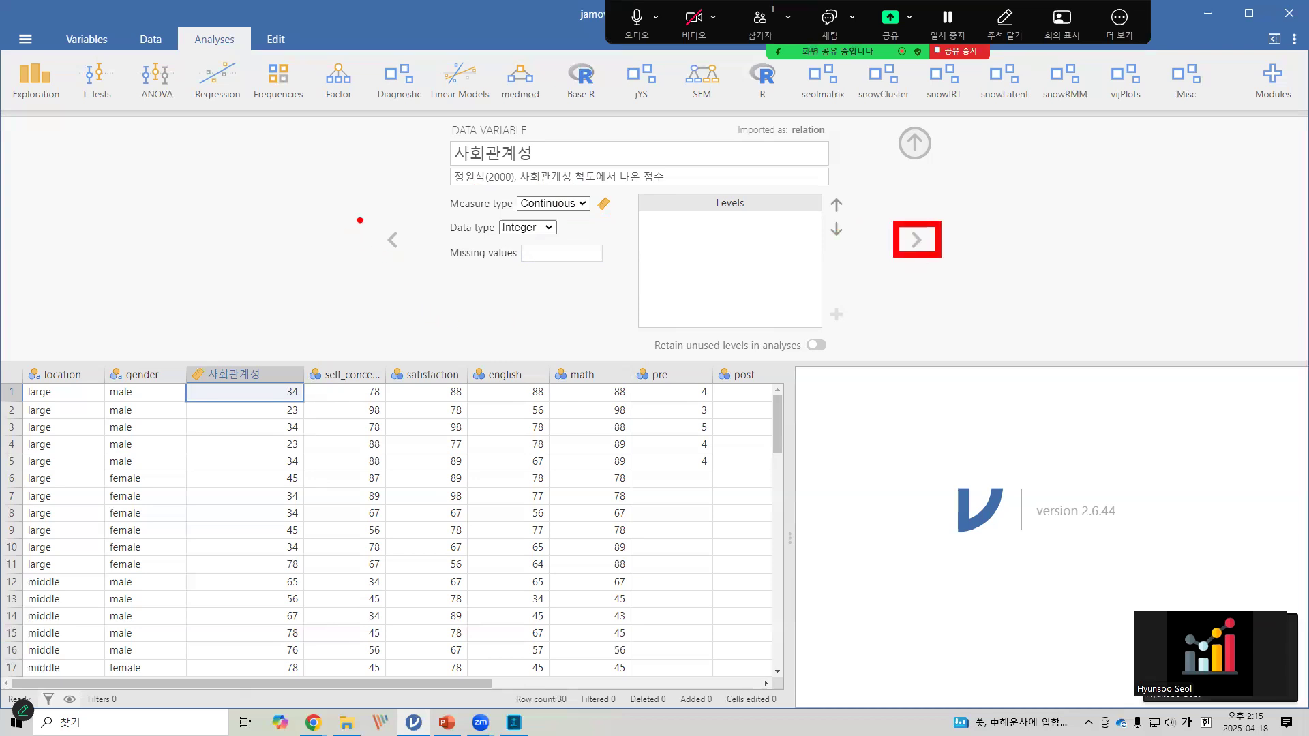
drag(356, 217, 418, 260)
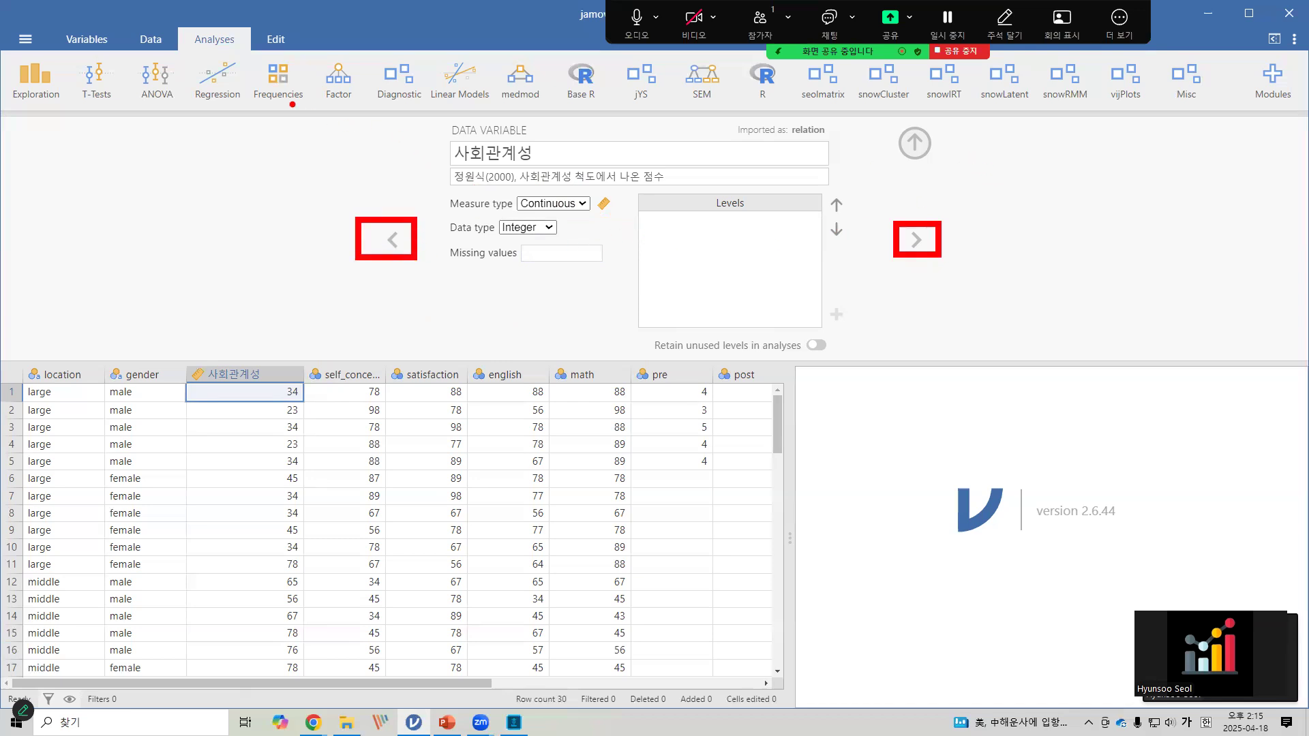
mouse_move(287, 103)
mouse_down()
mouse_move(501, 140)
mouse_move(767, 296)
mouse_move(871, 339)
mouse_up()
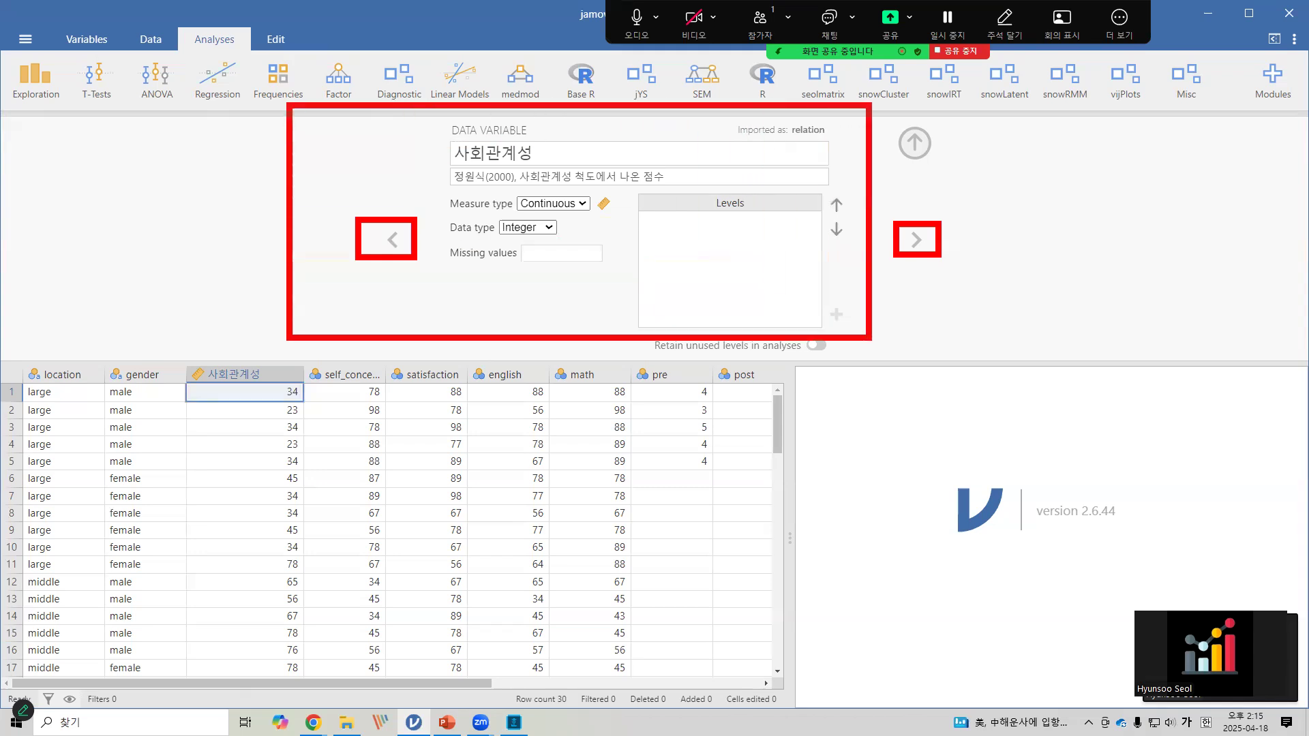
mouse_move(942, 156)
mouse_down()
mouse_move(889, 130)
mouse_move(935, 121)
mouse_move(940, 154)
mouse_move(976, 131)
mouse_move(967, 140)
mouse_move(997, 140)
mouse_move(988, 161)
mouse_up()
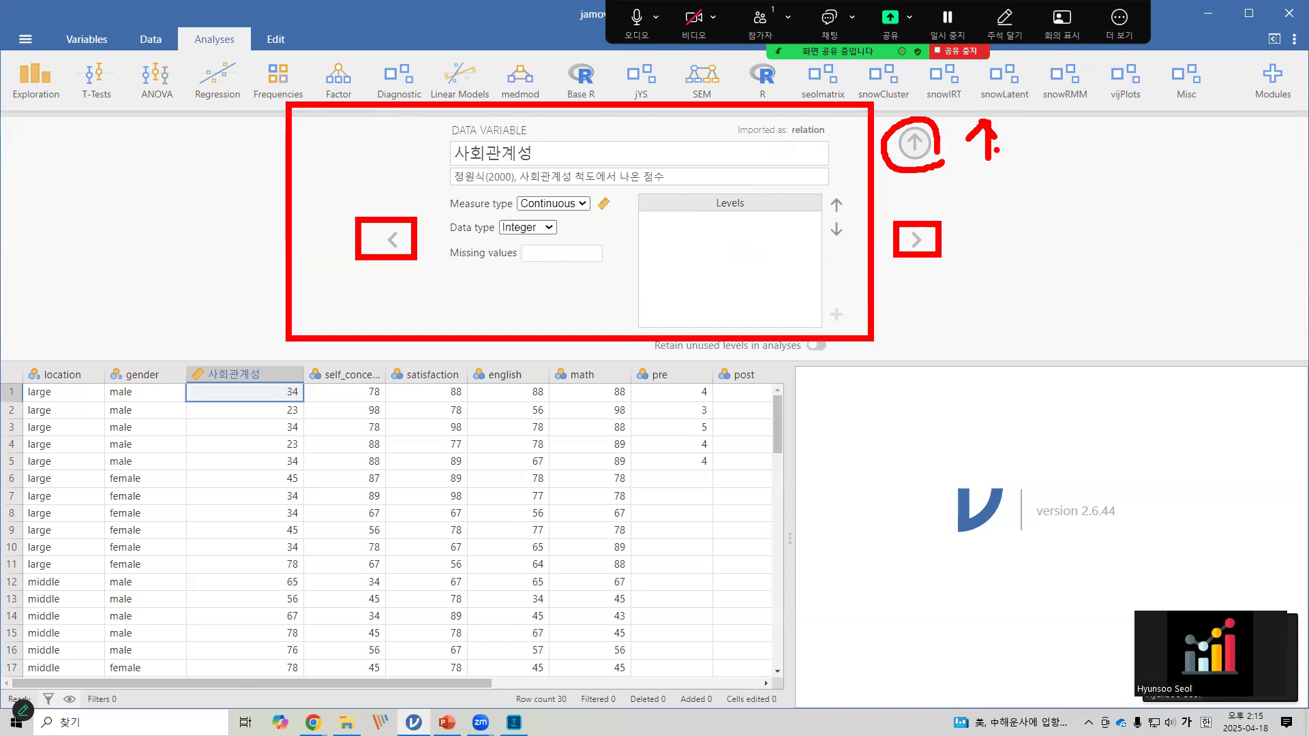
key(Escape)
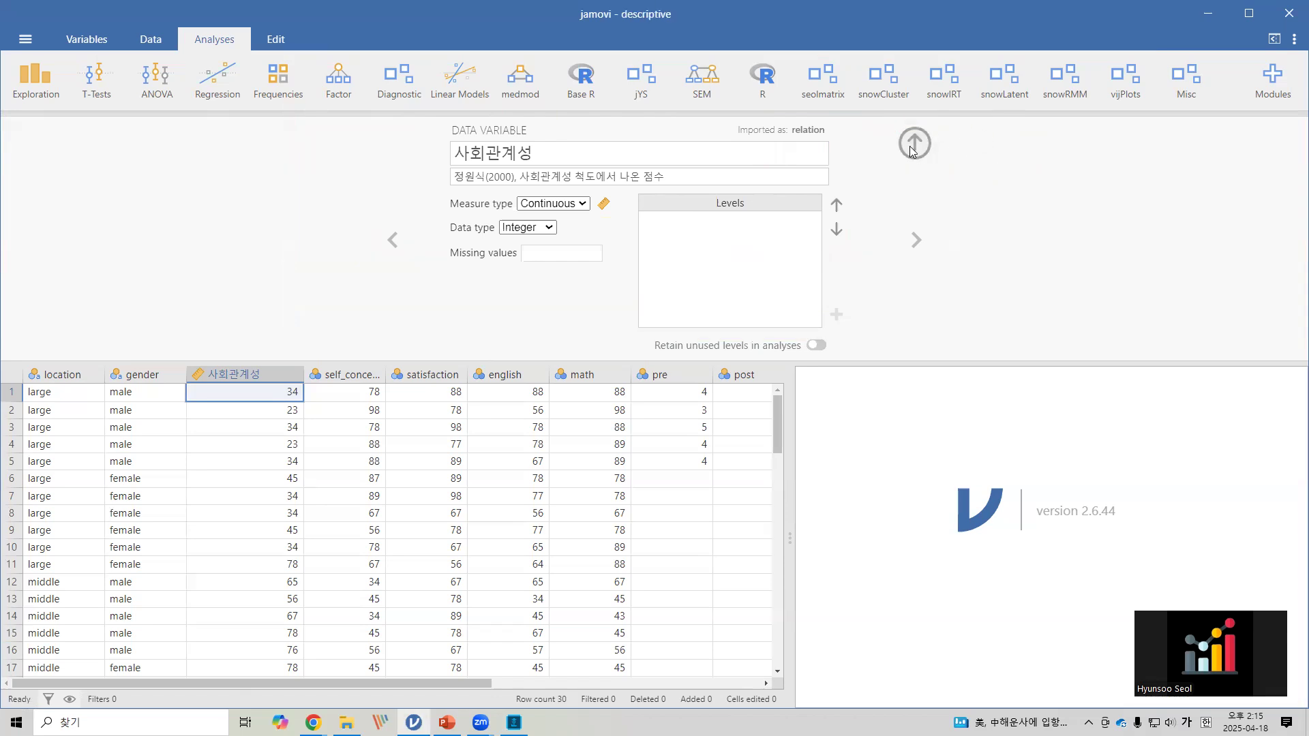
- Reopen the 사회관계성 variable settings, advance to the self_concept variable and set its measure type to Continuous
click(912, 150)
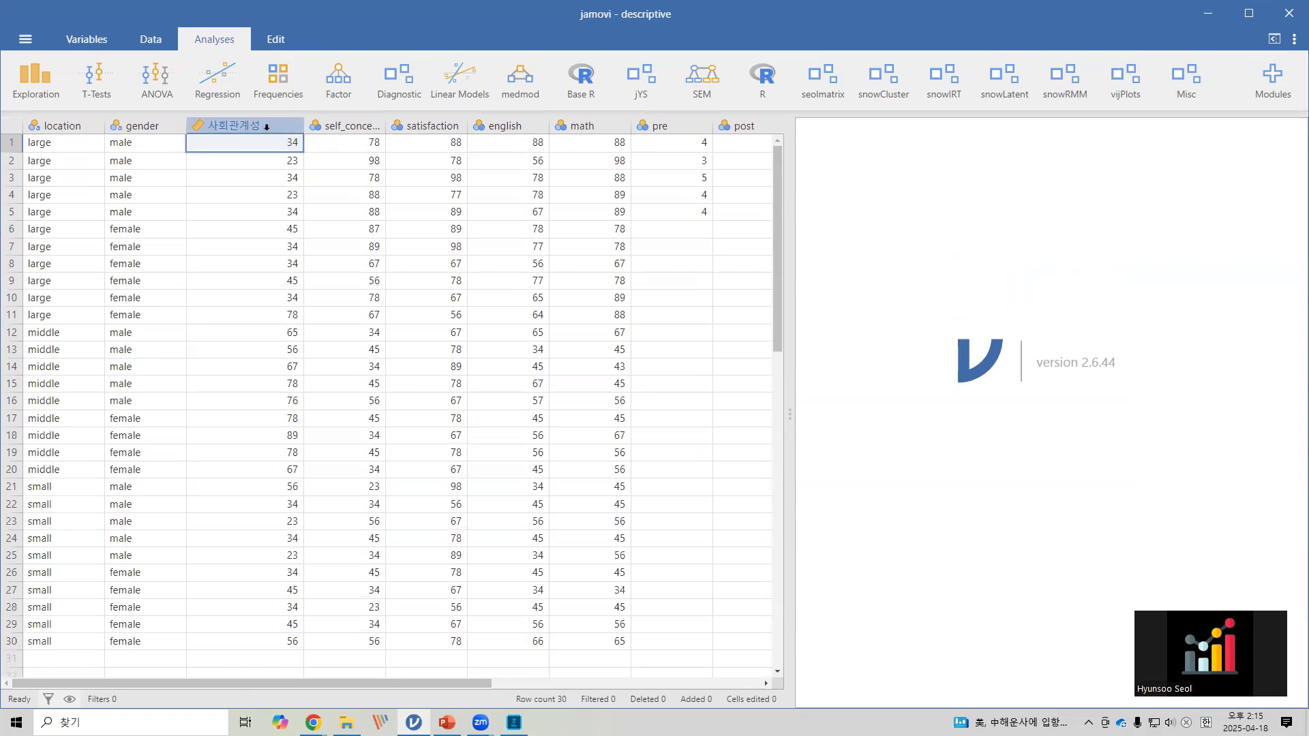
double_click(265, 125)
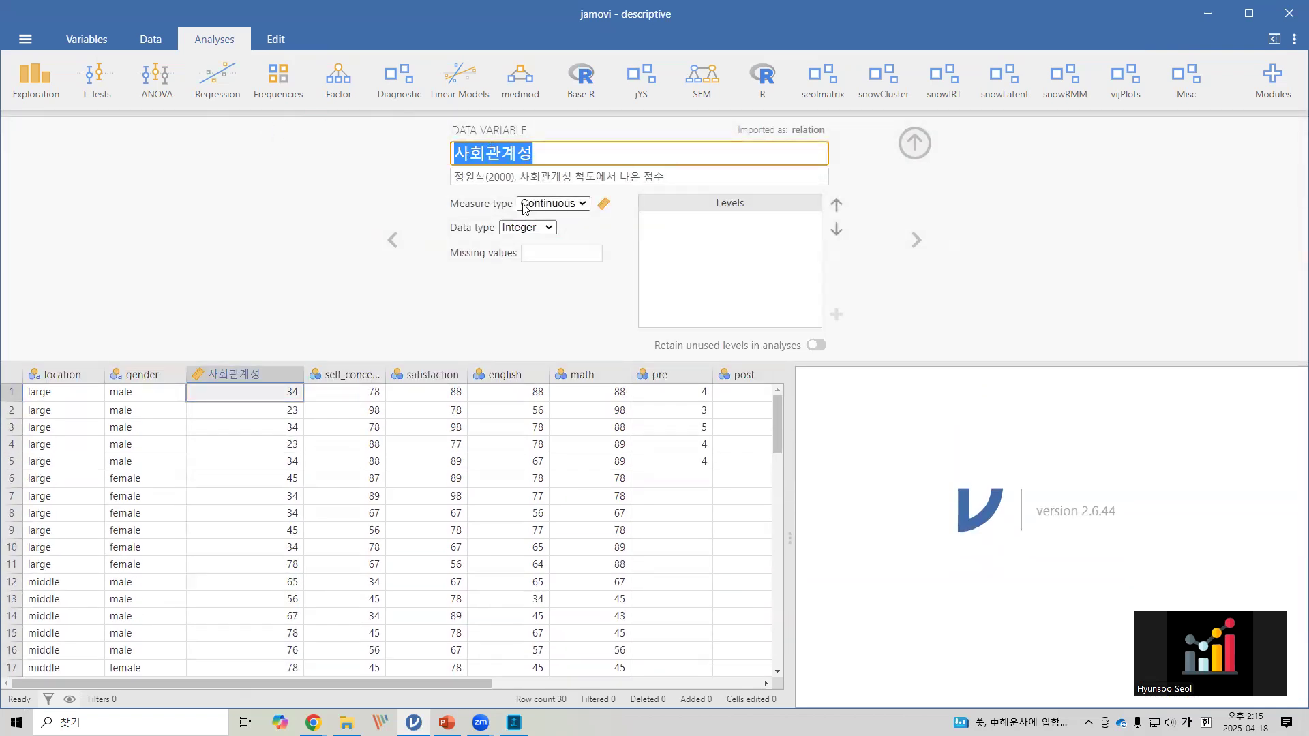
click(916, 241)
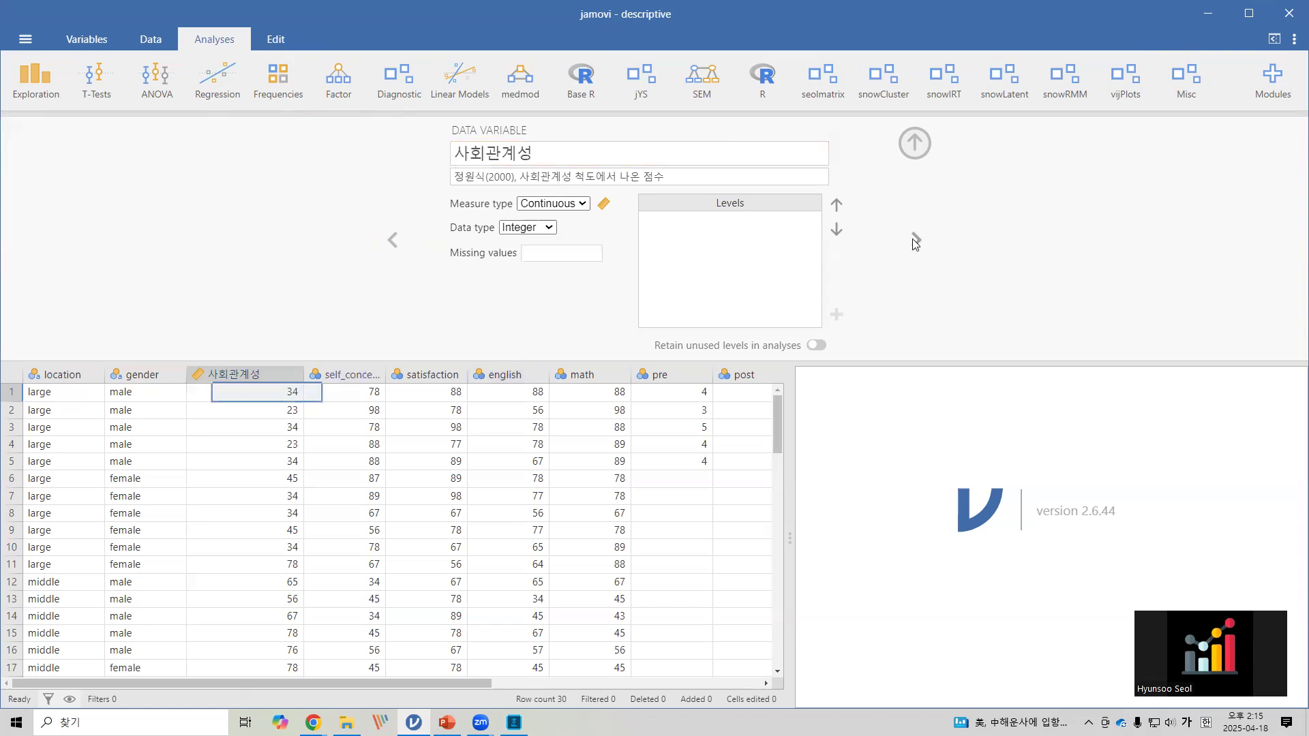
click(556, 207)
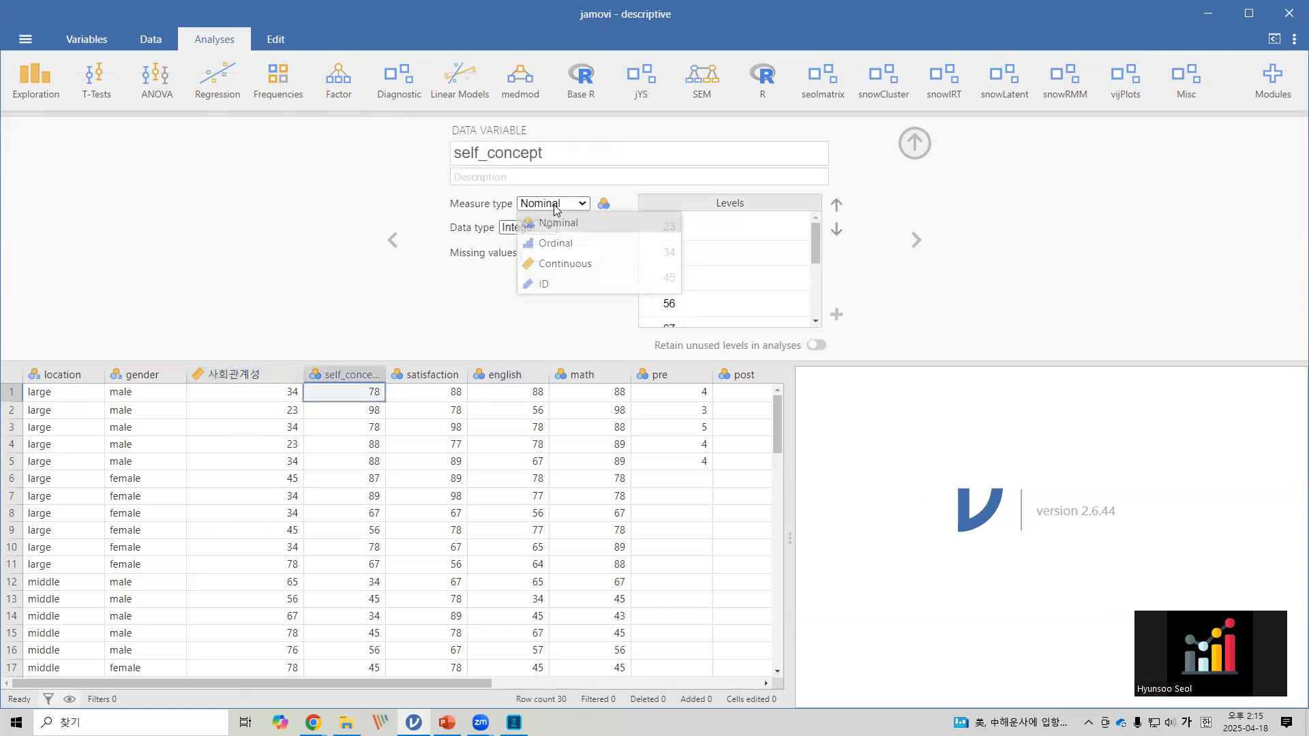
click(557, 266)
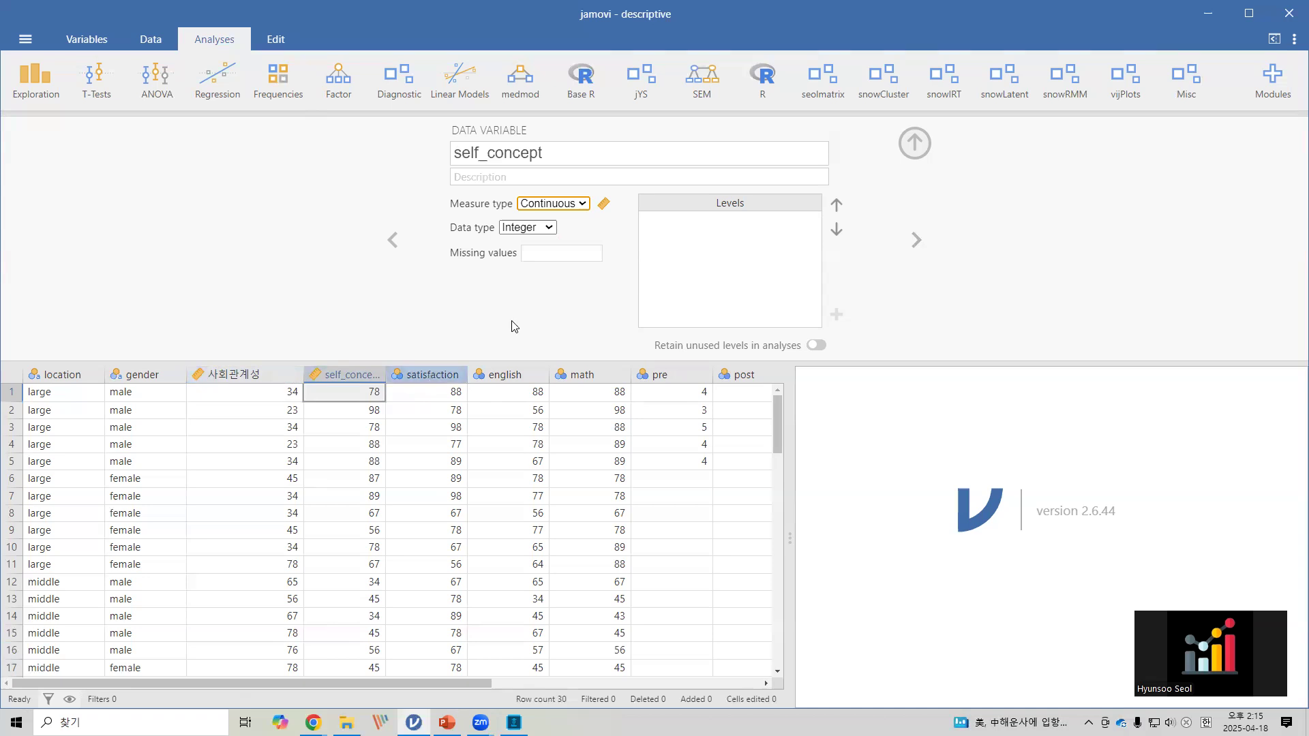
- Set the measure type of the satisfaction, english, math, pre and post variables together to Continuous and close the variable settings
click(436, 374)
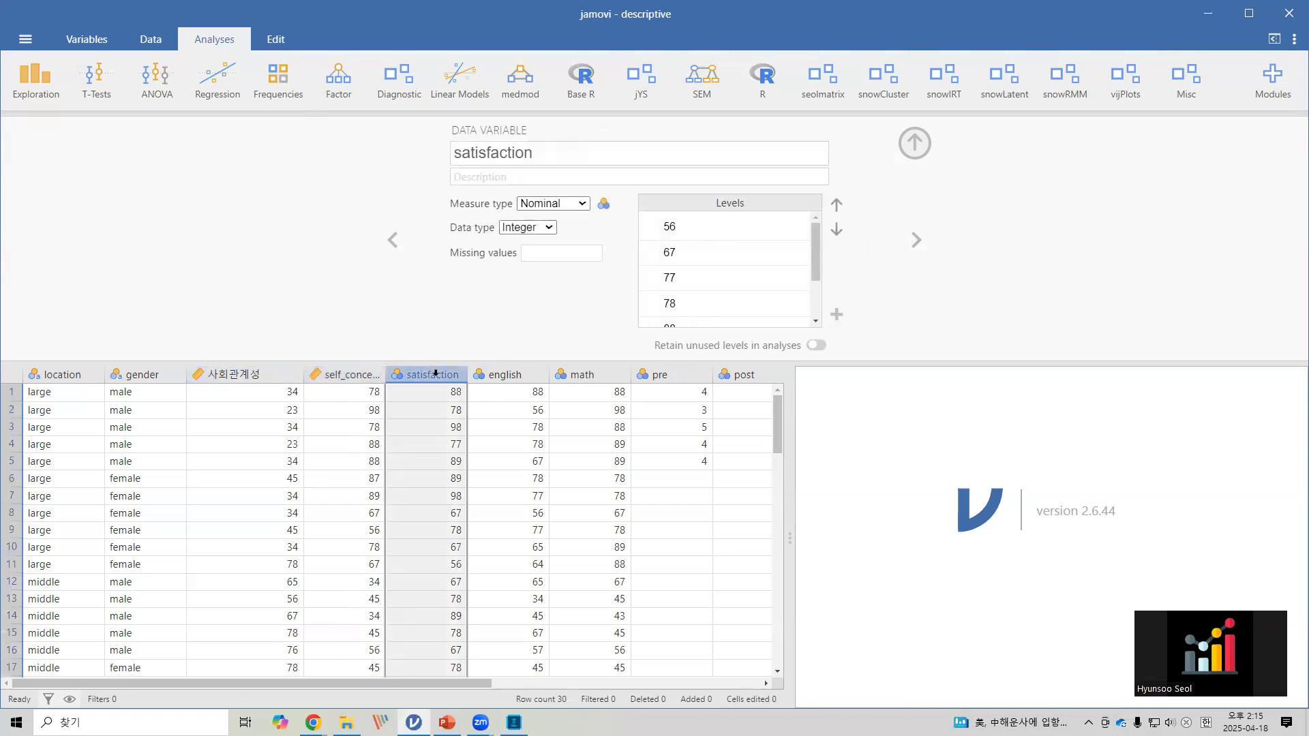
drag(436, 373, 725, 376)
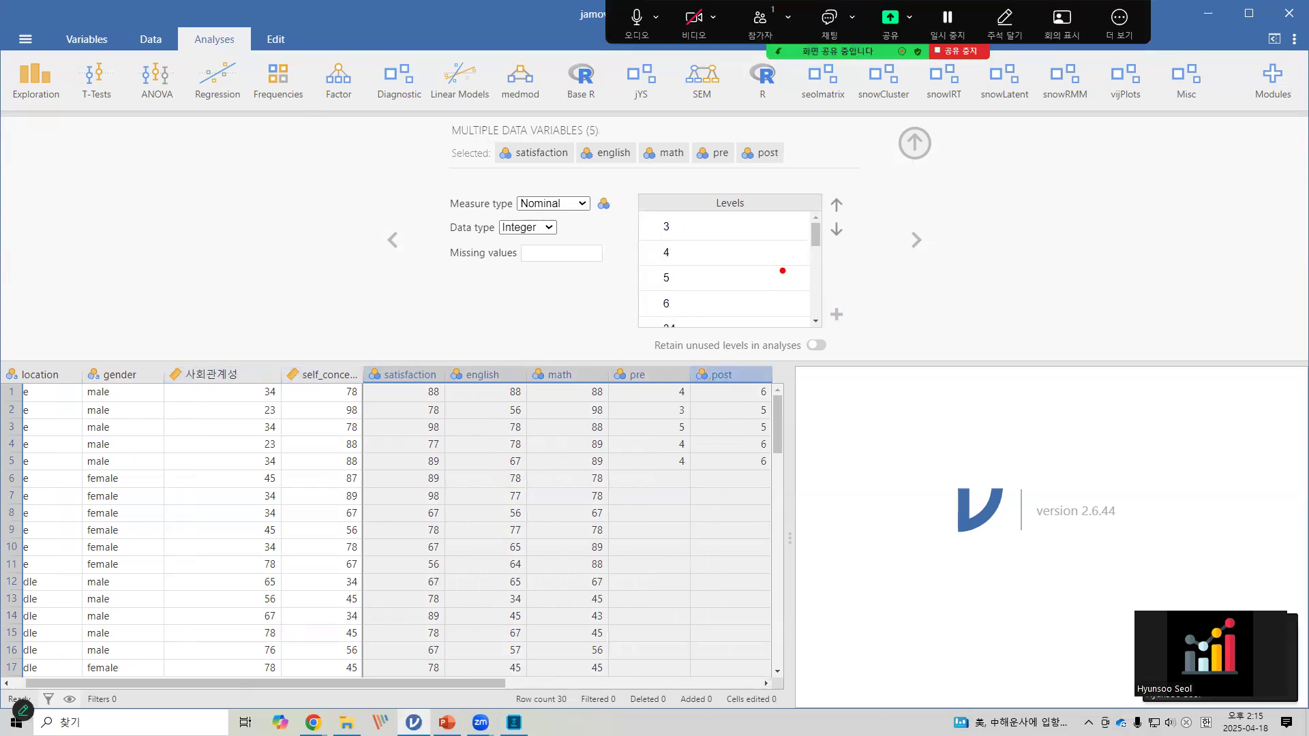
drag(495, 134, 804, 176)
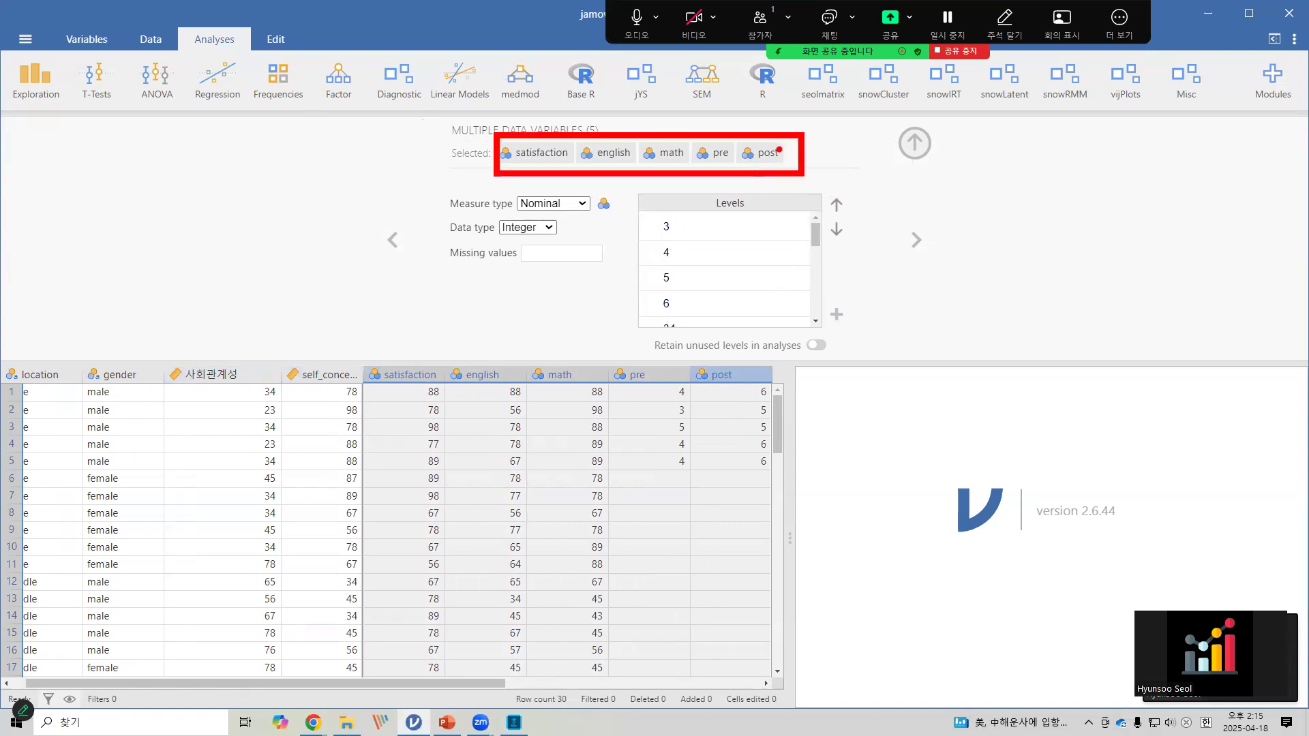
click(581, 204)
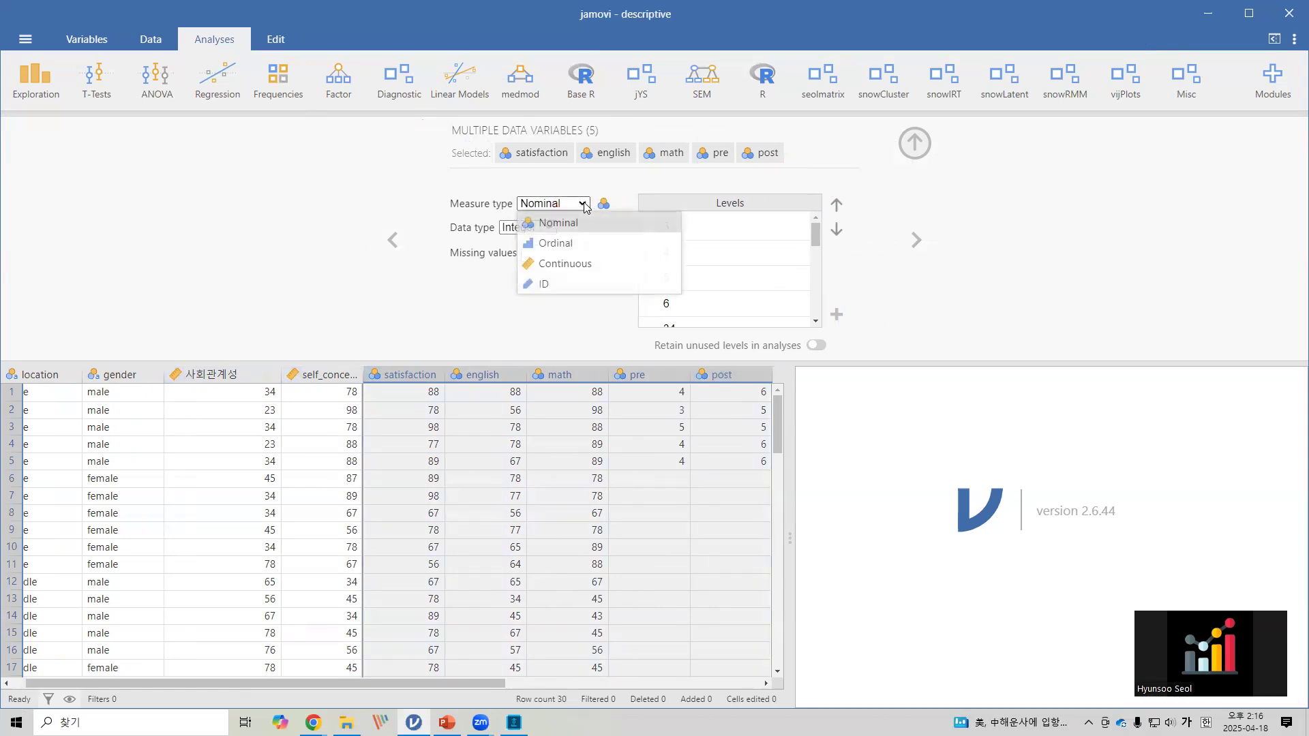
click(585, 268)
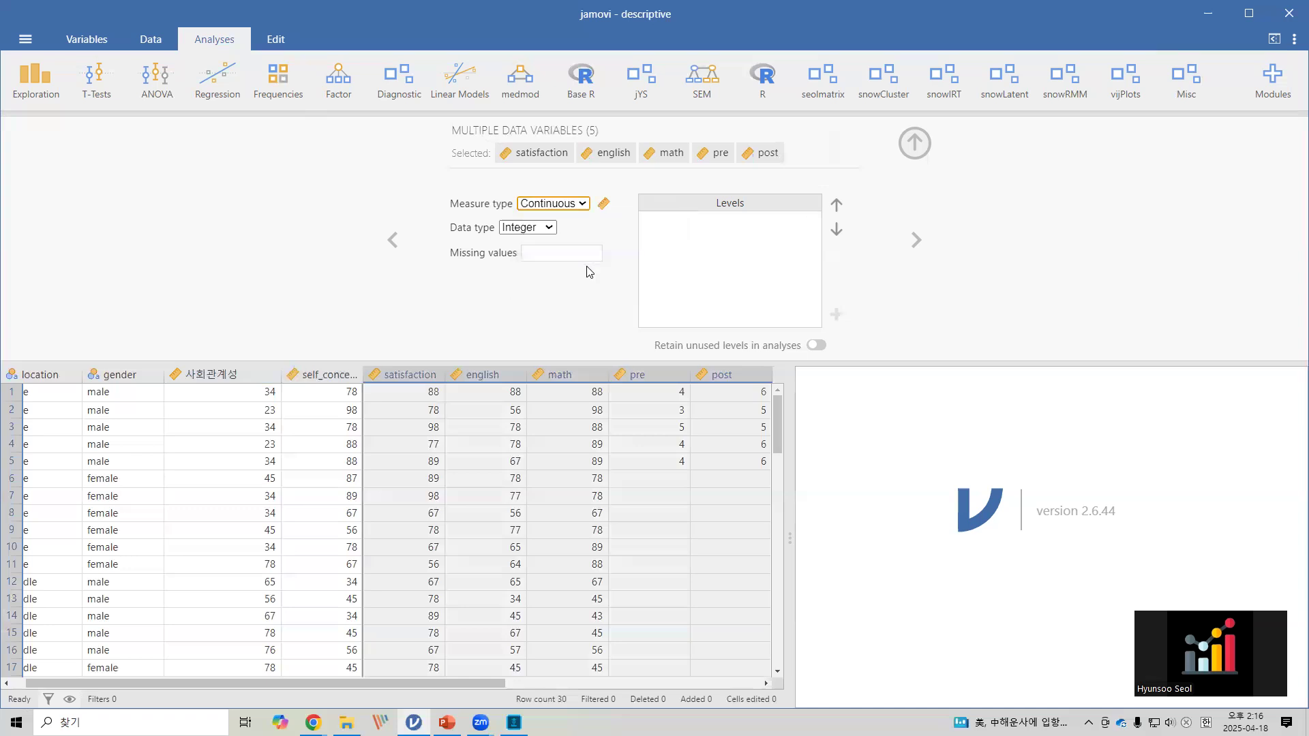
key(ctrl+2)
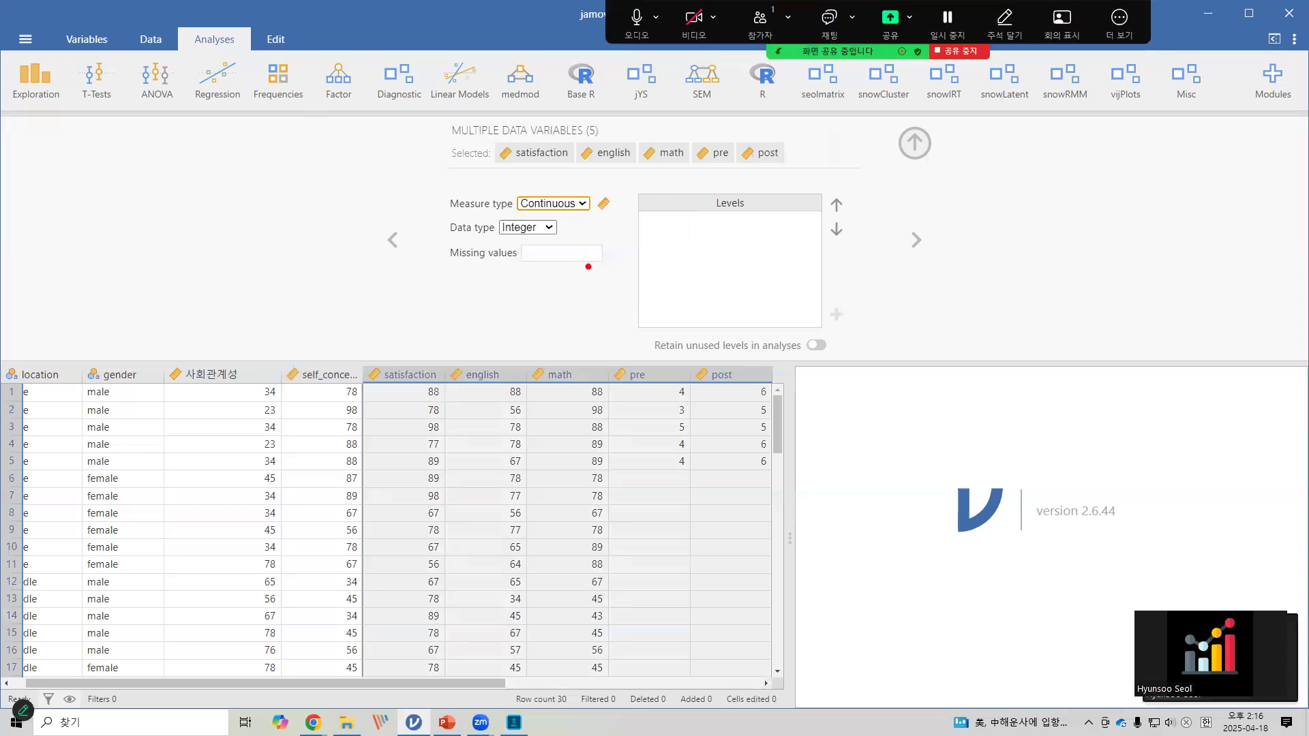
mouse_move(353, 359)
mouse_down()
mouse_move(637, 396)
mouse_move(762, 394)
mouse_up()
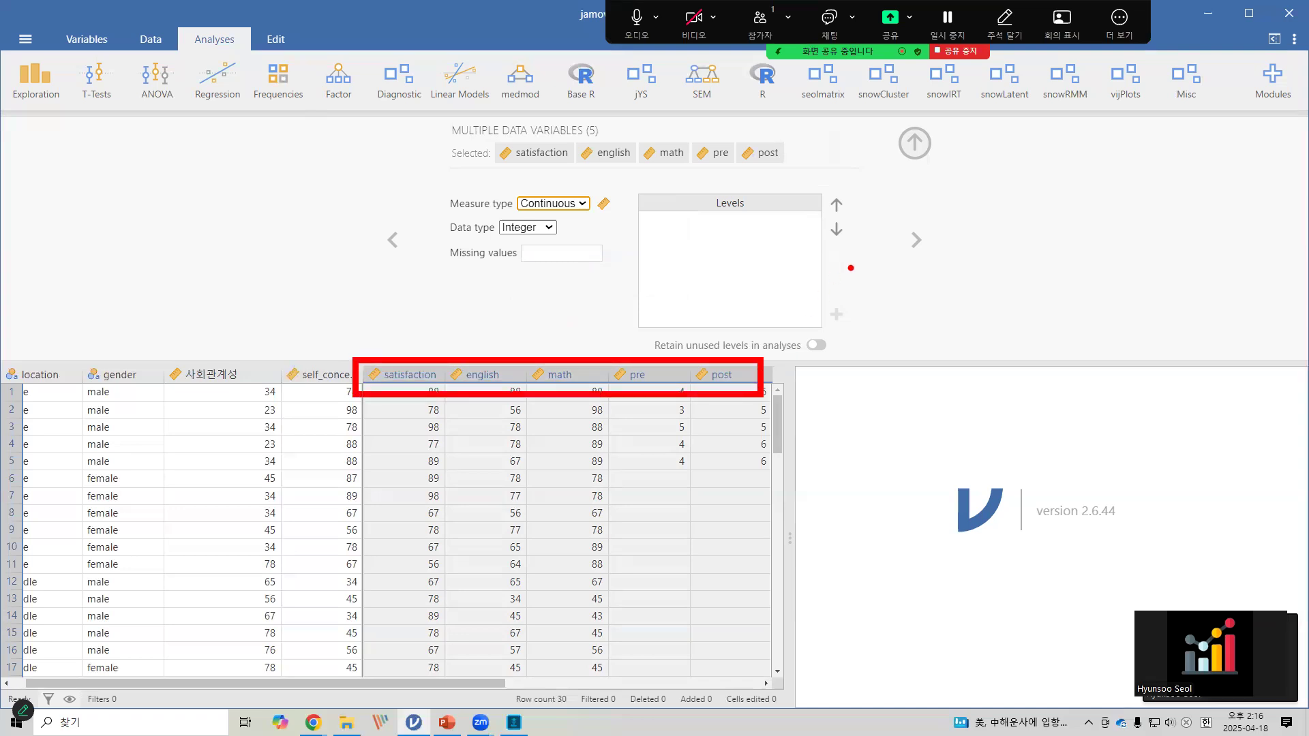
key(Escape)
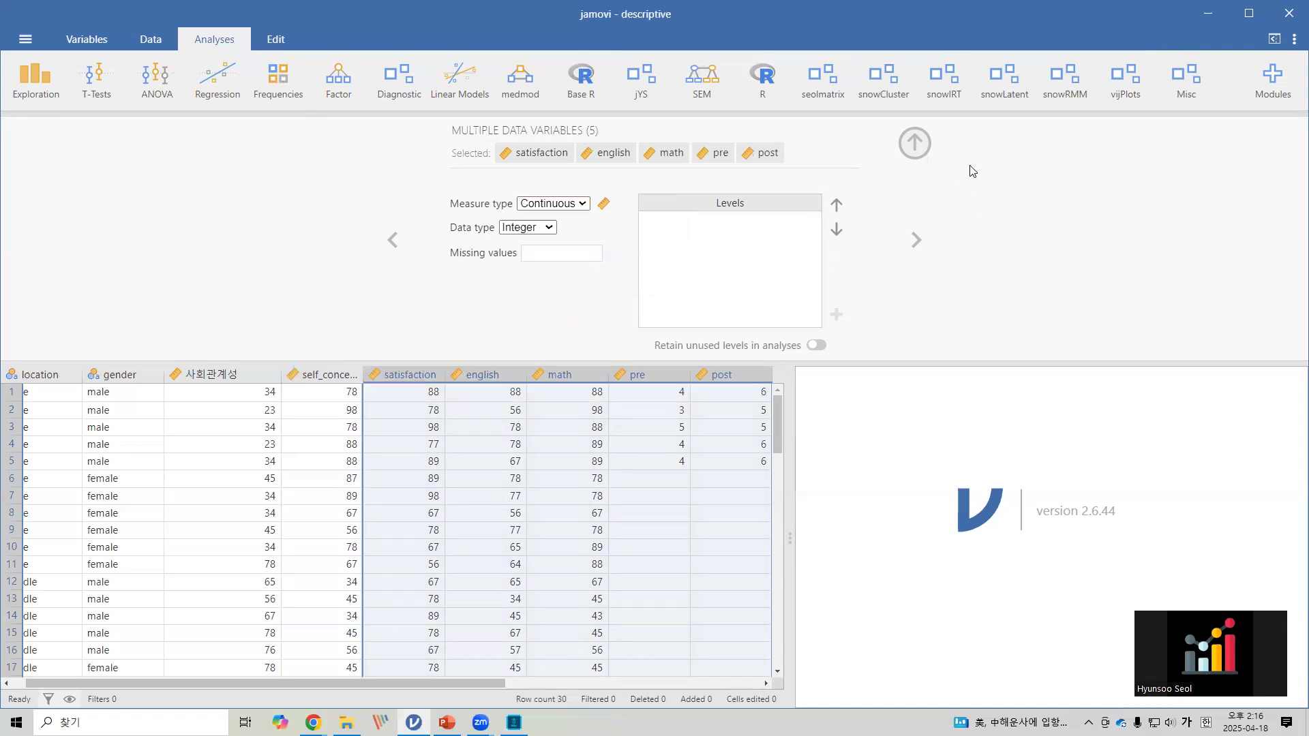
click(917, 146)
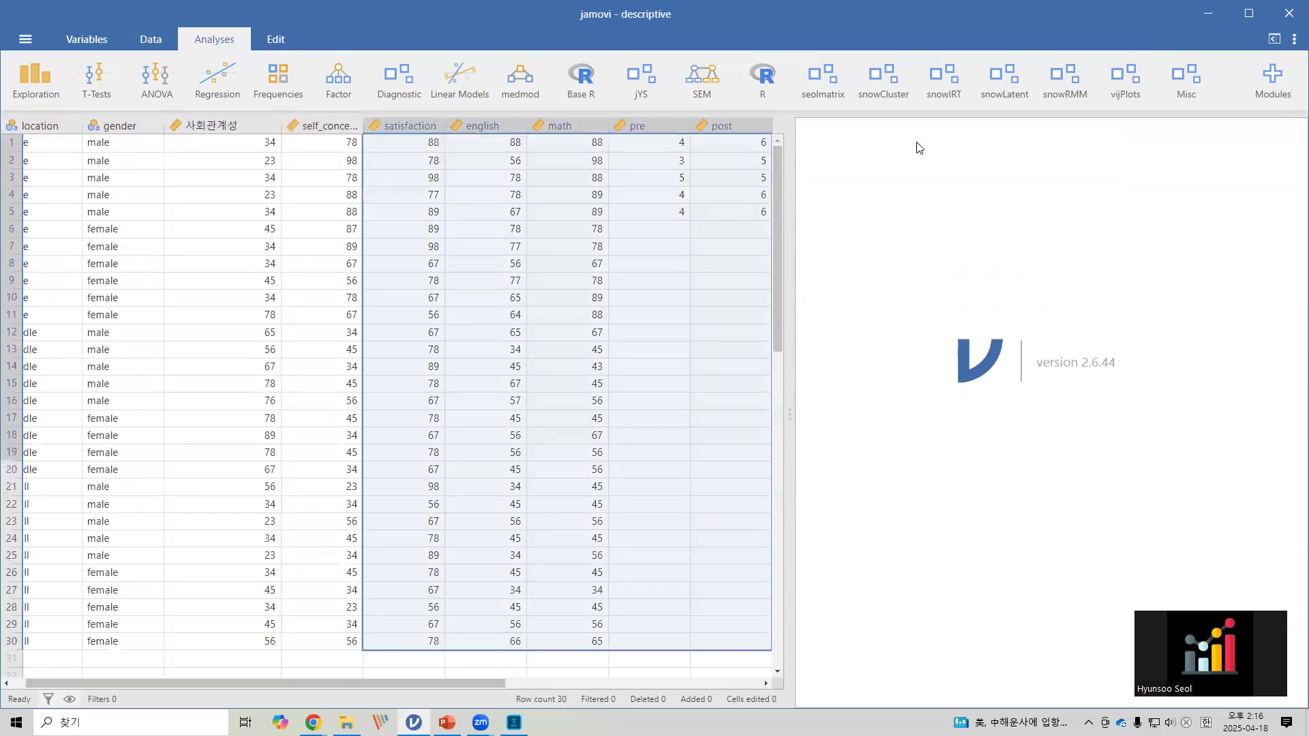
click(684, 256)
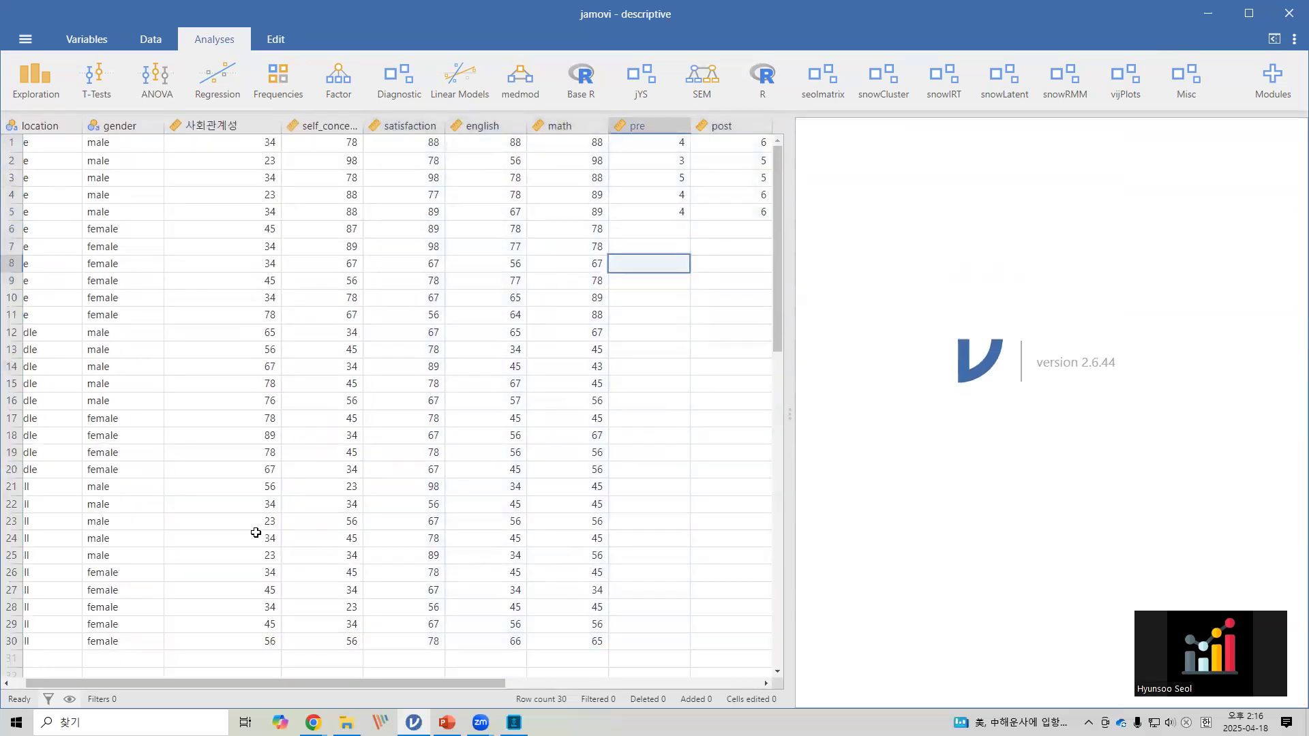
- Open the location variable's settings and examine its measure type, data type and levels
drag(131, 684, 118, 684)
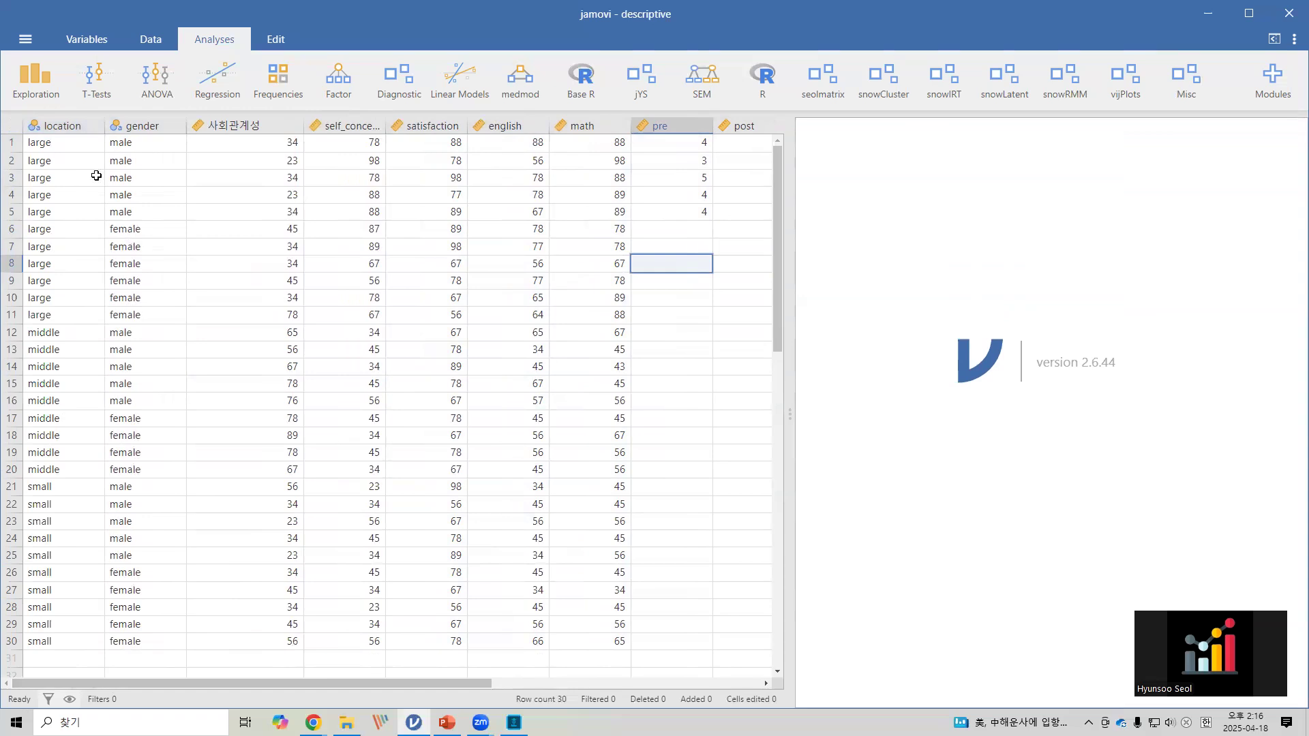
double_click(77, 125)
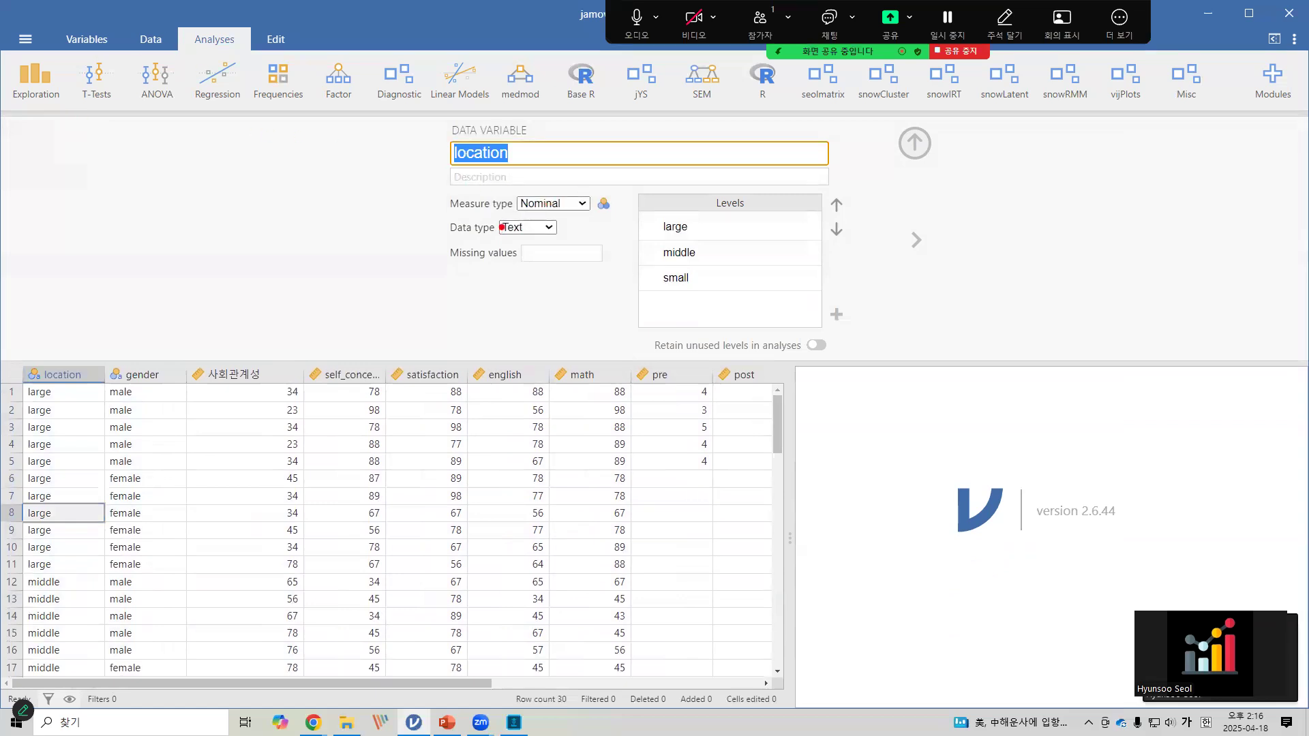
drag(492, 215, 564, 240)
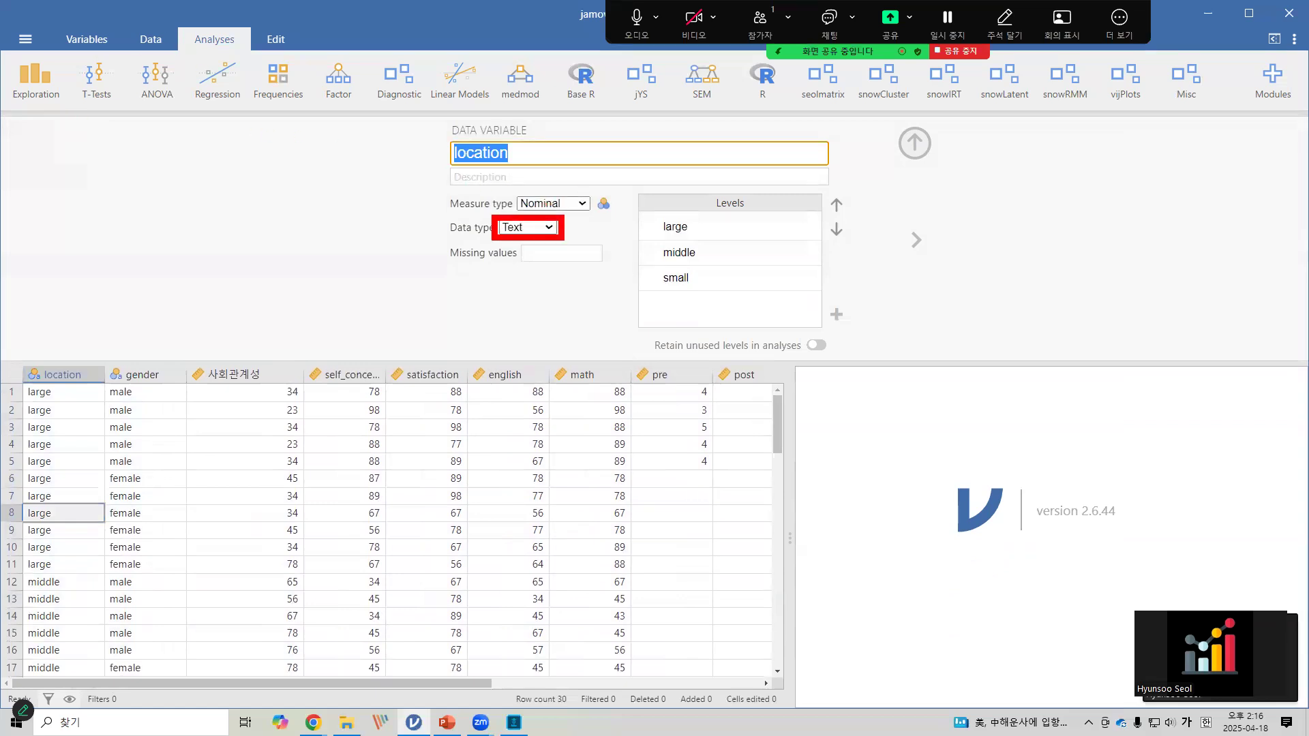
drag(602, 199, 626, 192)
mouse_move(640, 208)
mouse_down()
mouse_move(704, 243)
mouse_move(704, 260)
mouse_move(673, 277)
mouse_move(716, 297)
mouse_up()
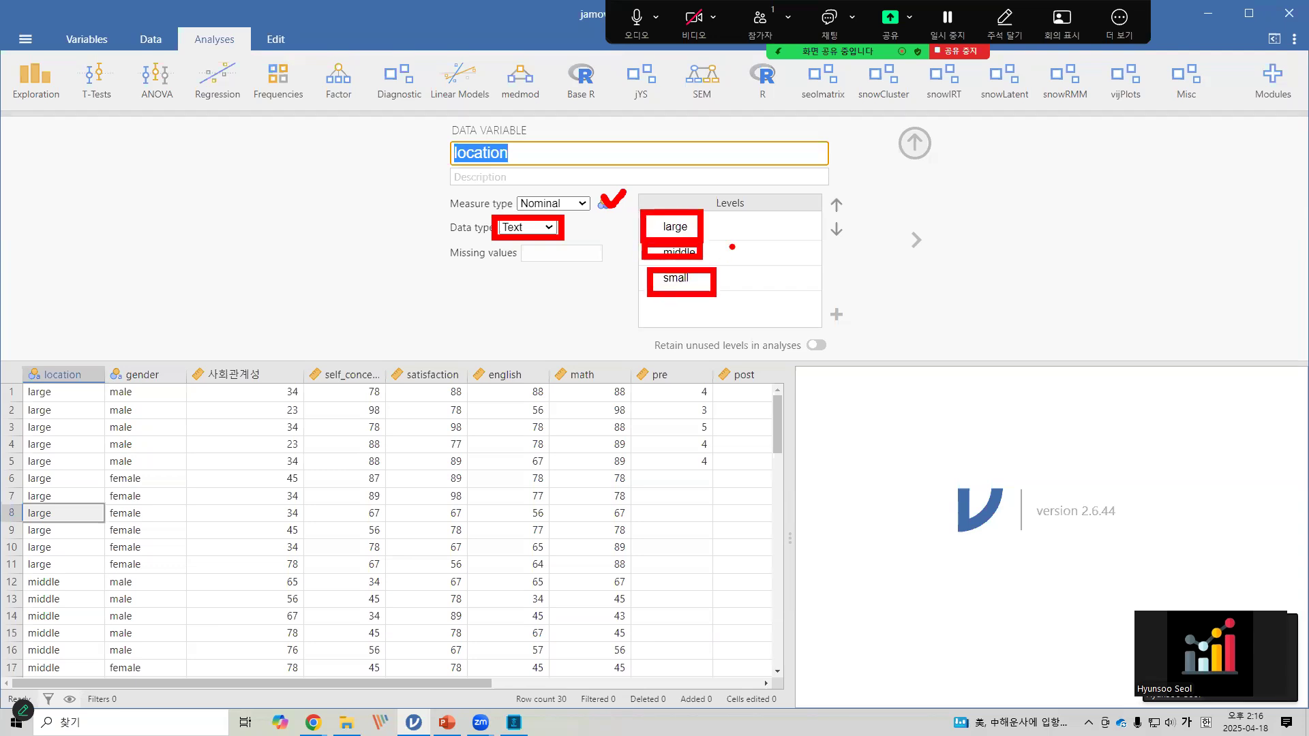
mouse_move(719, 223)
mouse_down()
mouse_move(736, 269)
mouse_move(727, 285)
mouse_up()
click(730, 283)
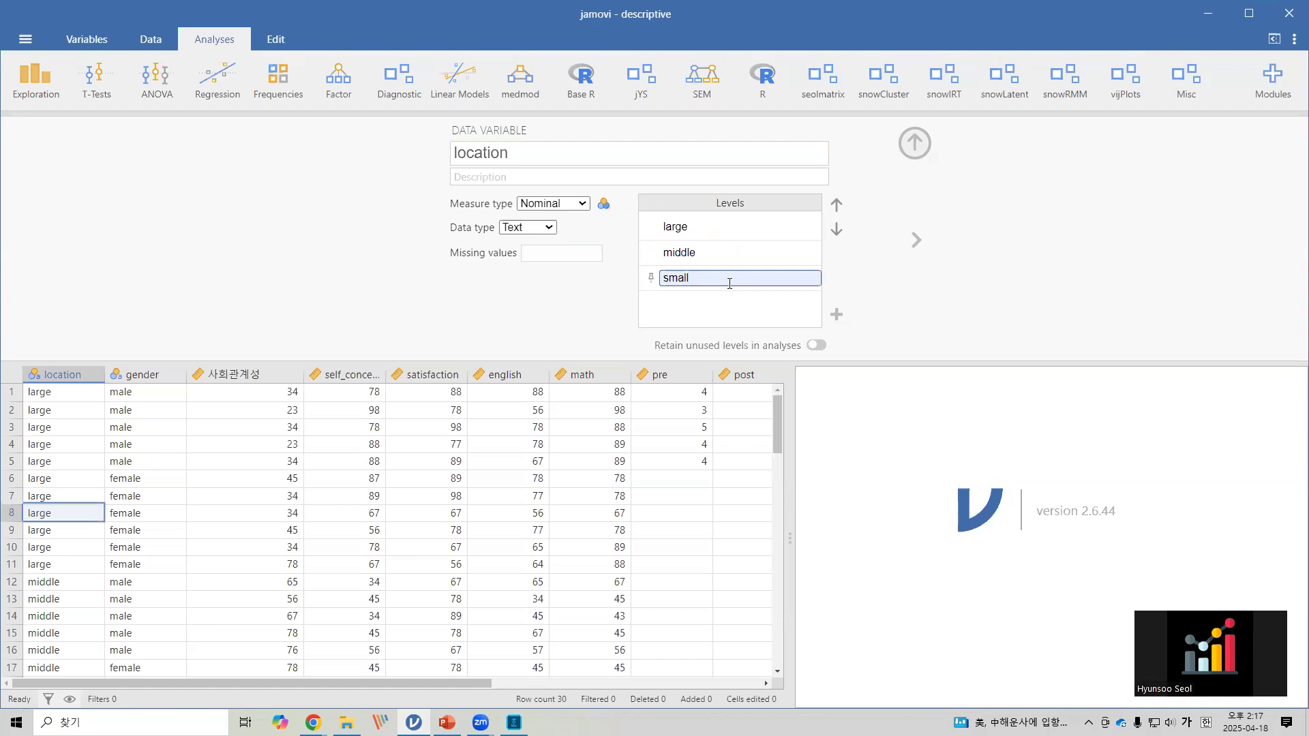
mouse_move(677, 308)
mouse_down()
mouse_move(695, 303)
mouse_move(697, 319)
mouse_up()
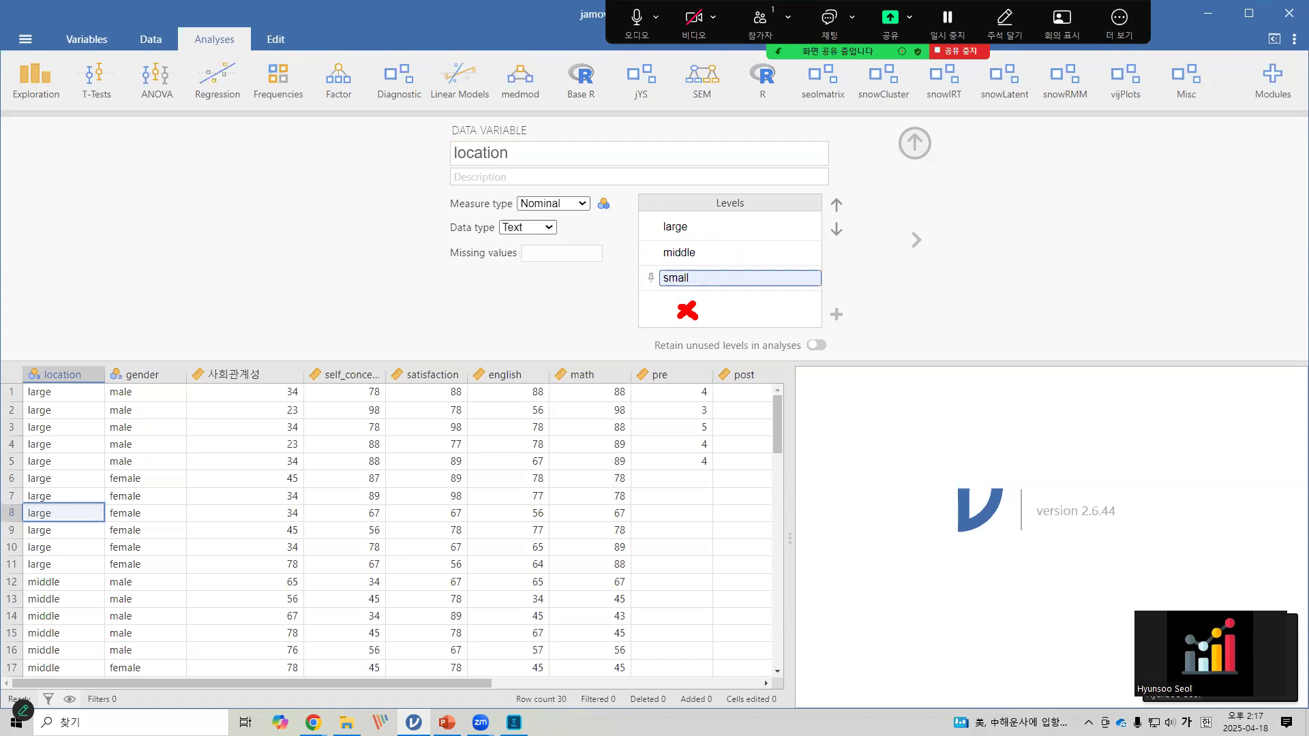
mouse_move(653, 208)
mouse_down()
mouse_move(696, 254)
mouse_move(716, 325)
mouse_up()
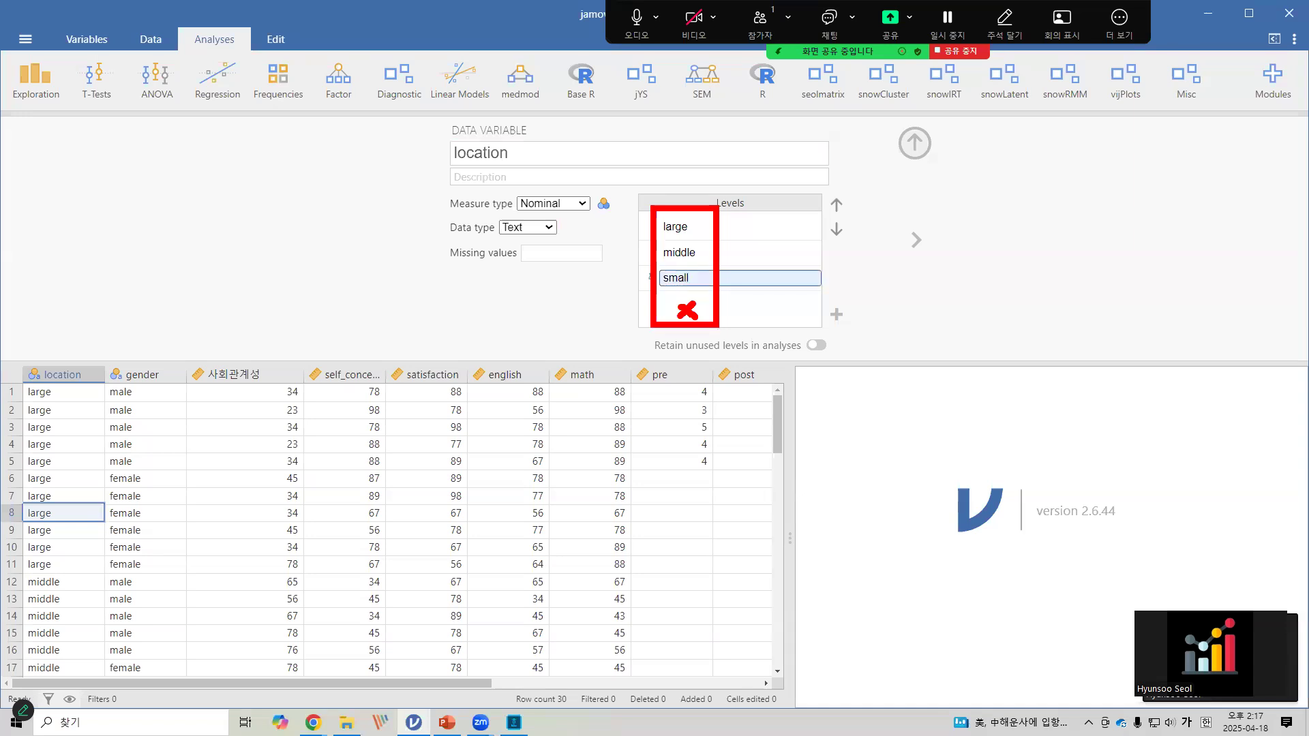
key(Escape)
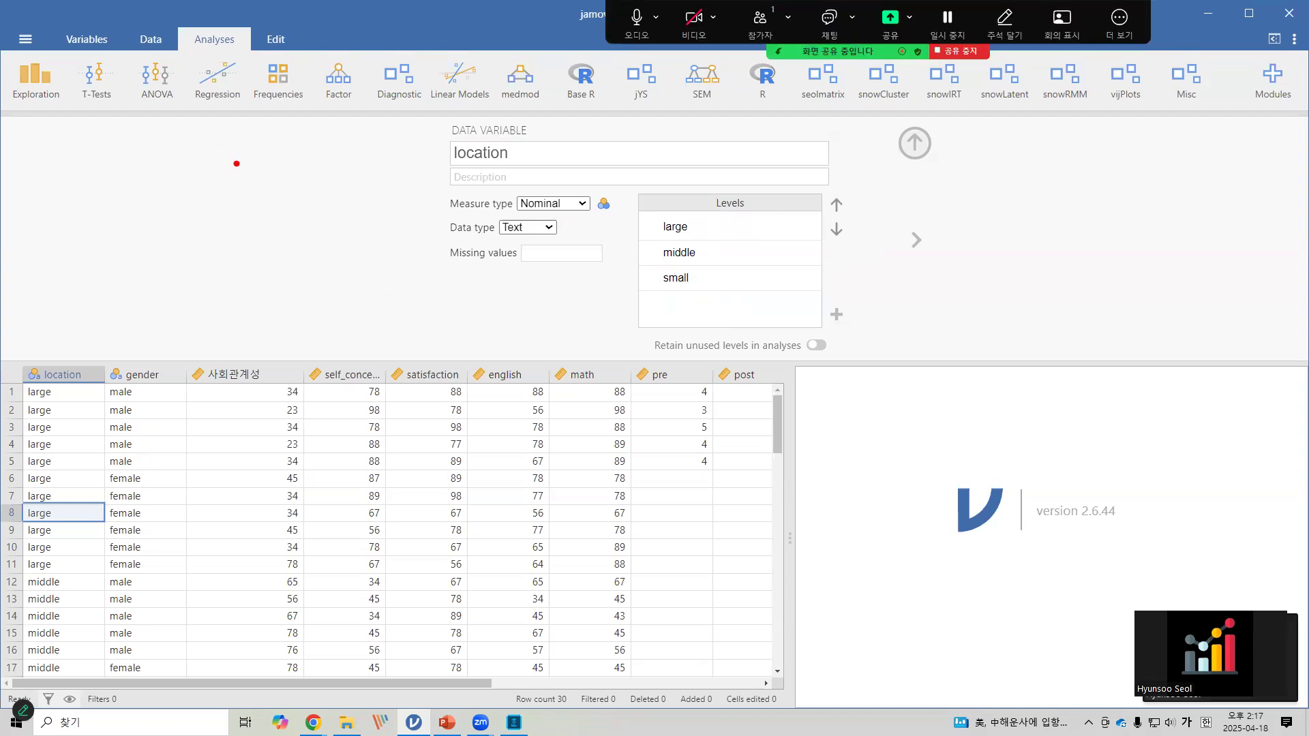
mouse_move(245, 152)
mouse_down()
mouse_move(204, 207)
mouse_move(247, 217)
mouse_move(243, 191)
mouse_move(270, 203)
mouse_move(283, 224)
mouse_move(271, 227)
mouse_up()
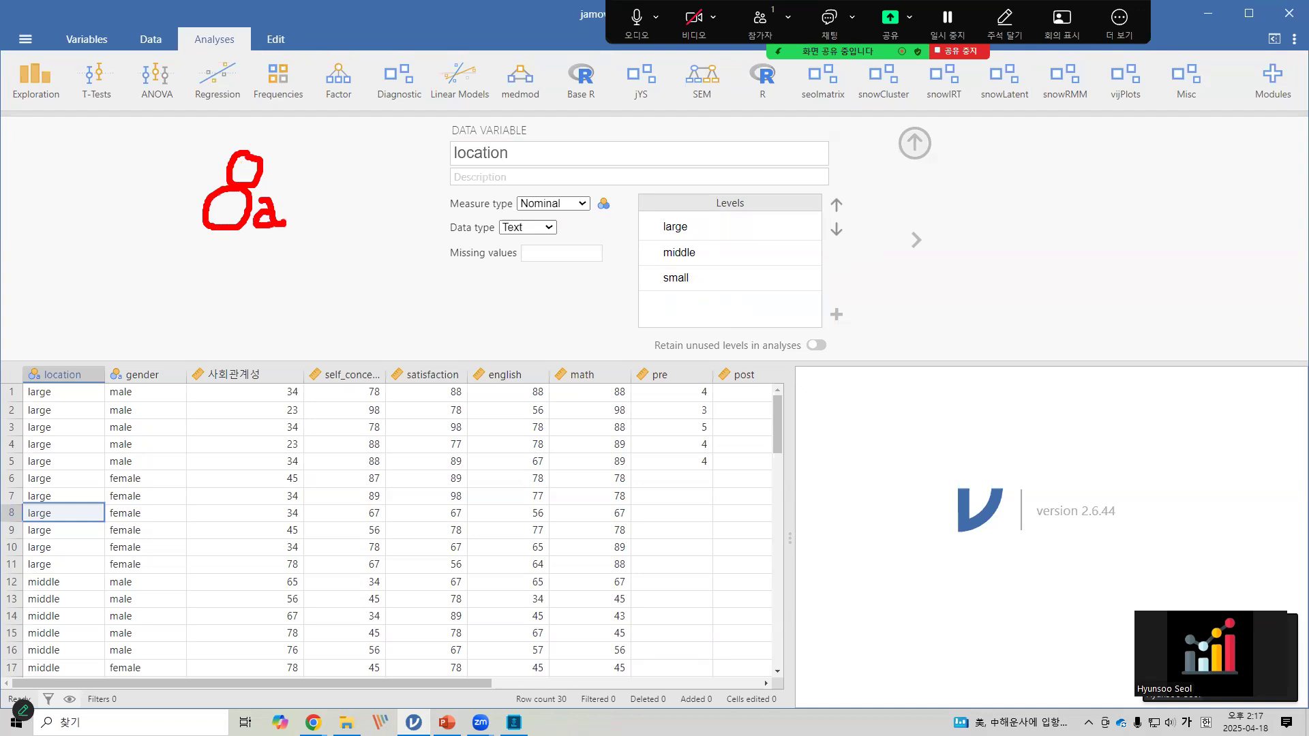
mouse_move(151, 139)
mouse_down()
mouse_move(196, 145)
mouse_move(332, 251)
mouse_up()
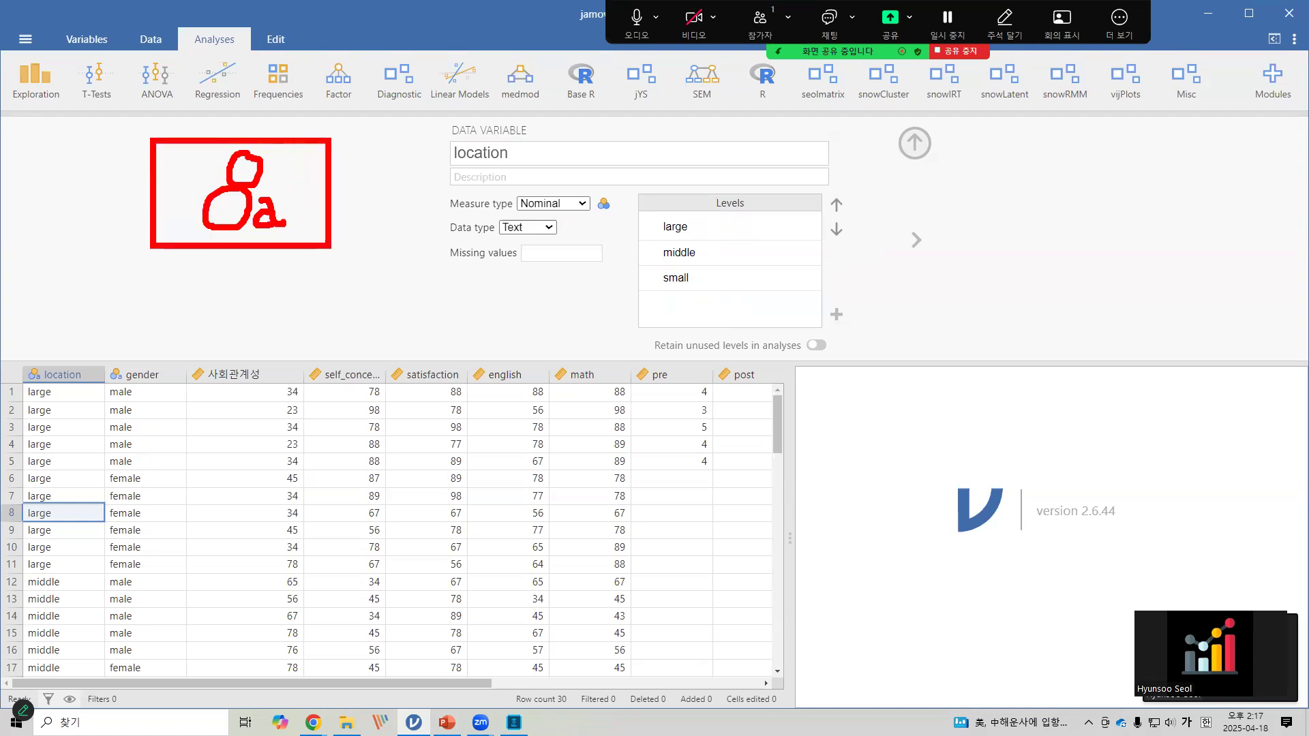
drag(18, 353, 119, 383)
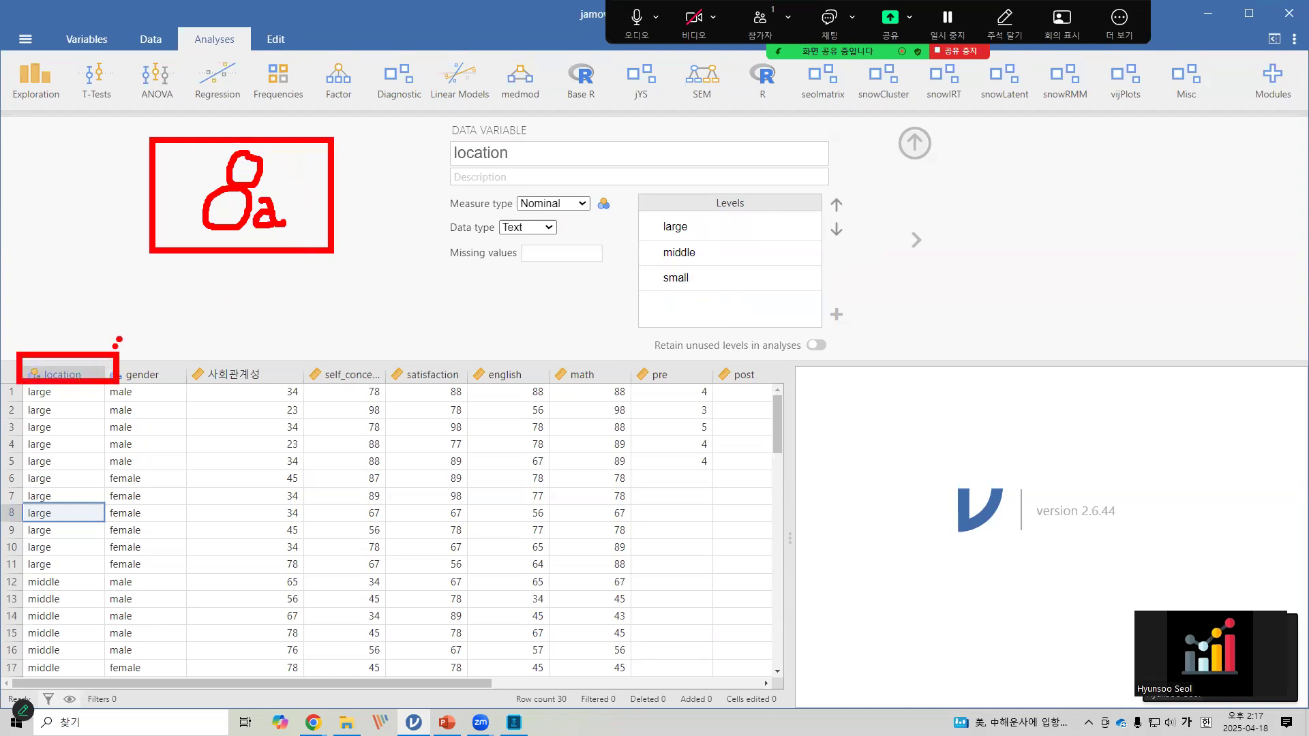
- Close the location variable's settings, then adjust the divider between data and results to review the columns through post
mouse_move(112, 355)
mouse_down()
mouse_move(109, 381)
mouse_move(130, 360)
mouse_move(127, 378)
mouse_up()
mouse_move(36, 386)
mouse_down()
mouse_move(25, 372)
mouse_move(53, 374)
mouse_up()
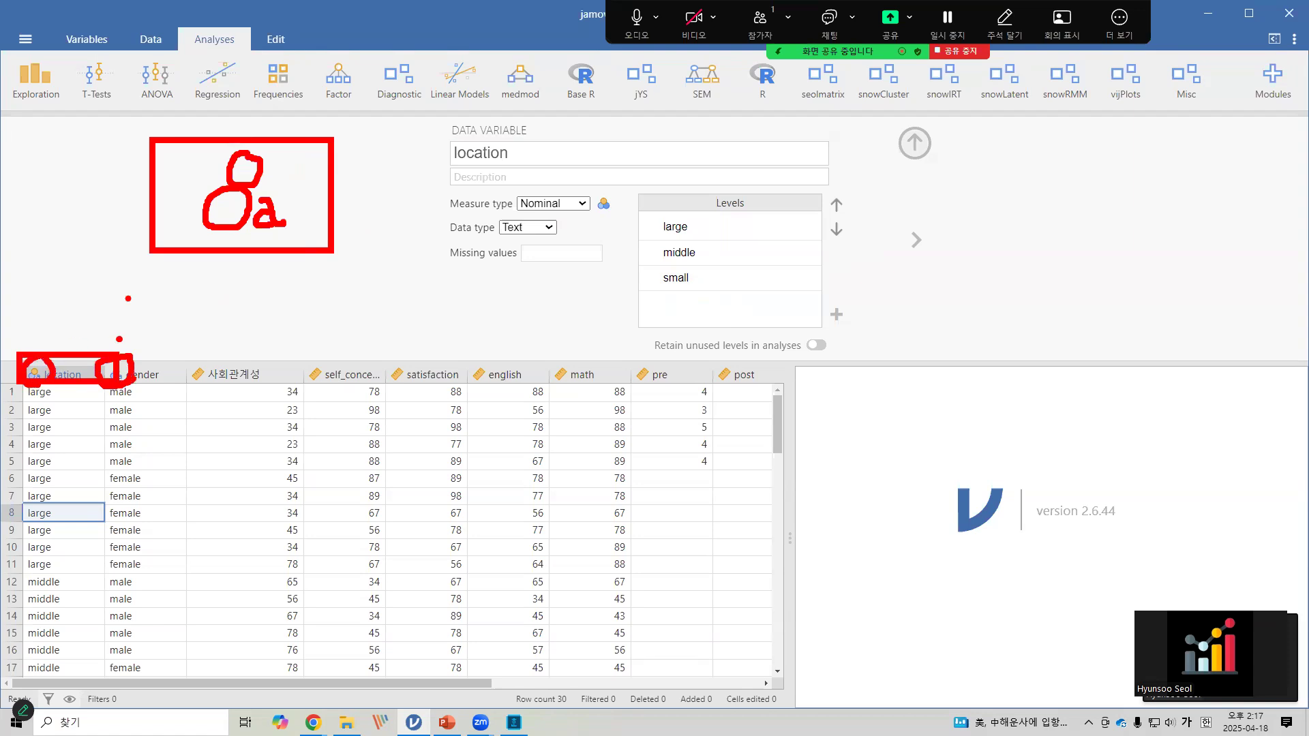
click(915, 143)
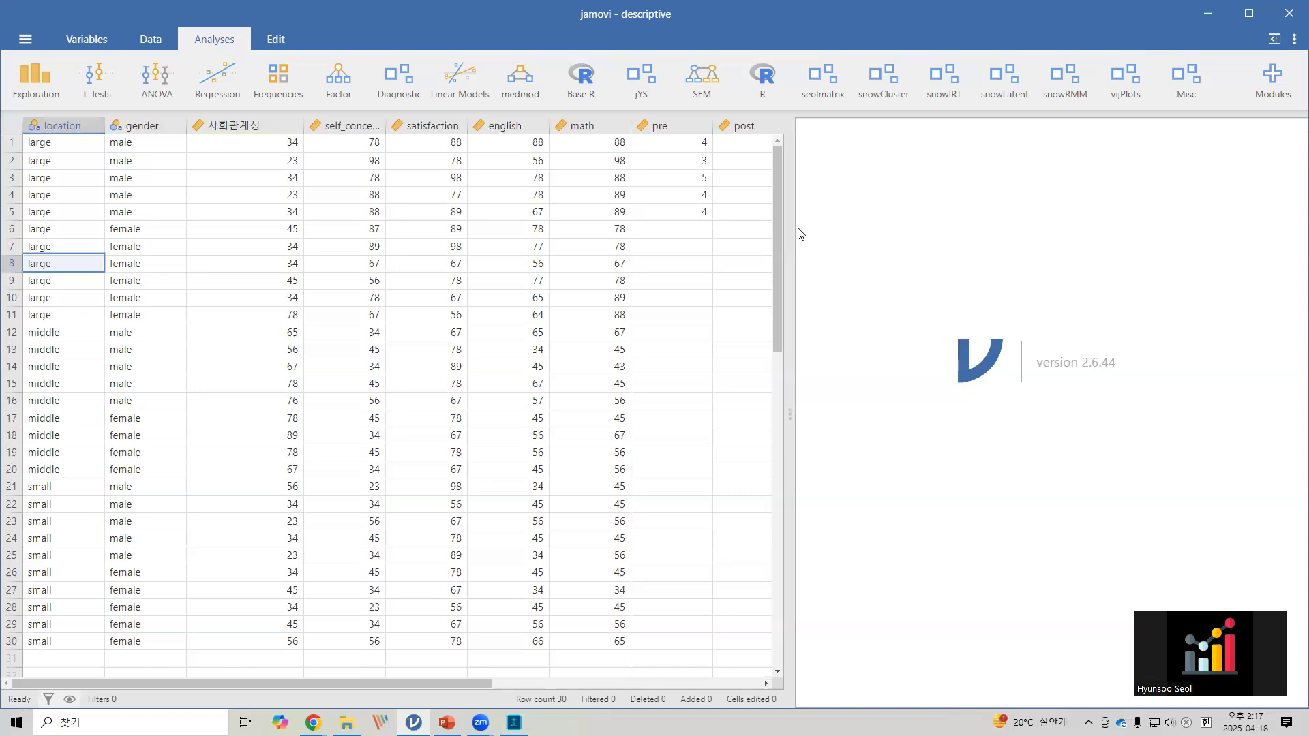
drag(789, 229, 805, 259)
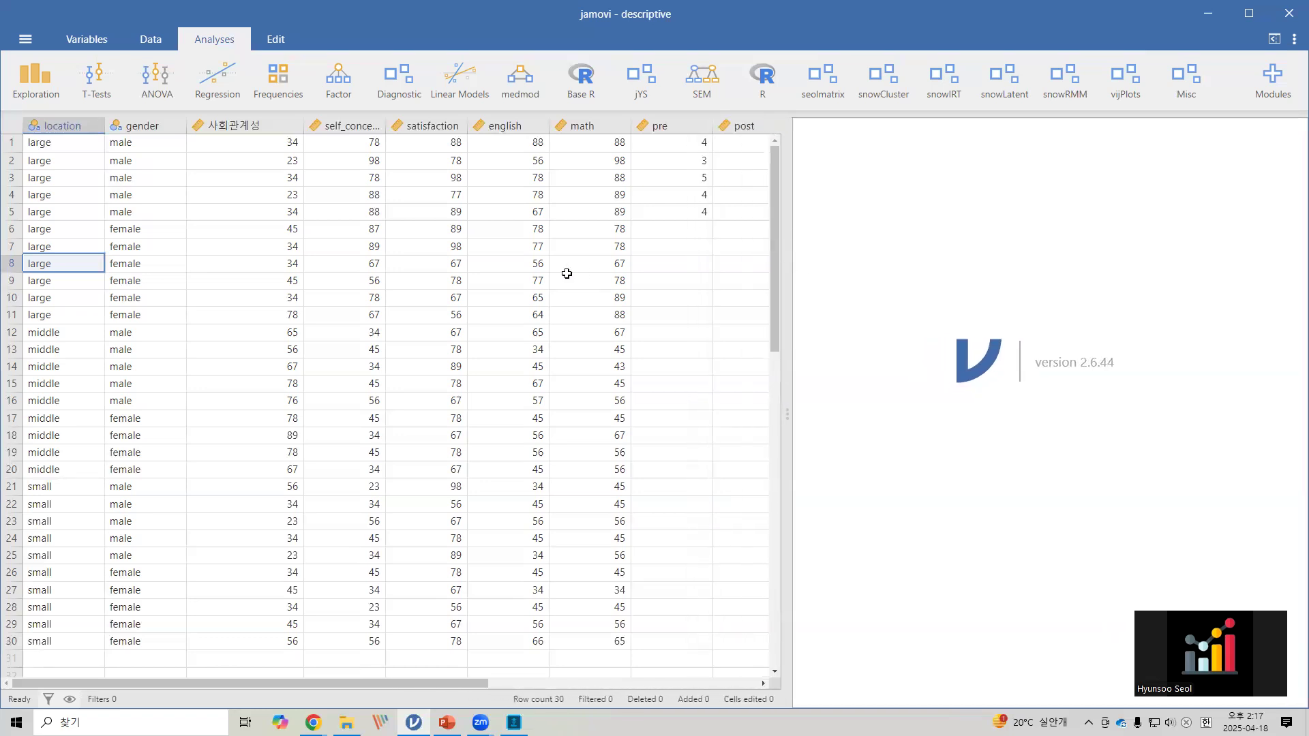
drag(788, 233, 857, 235)
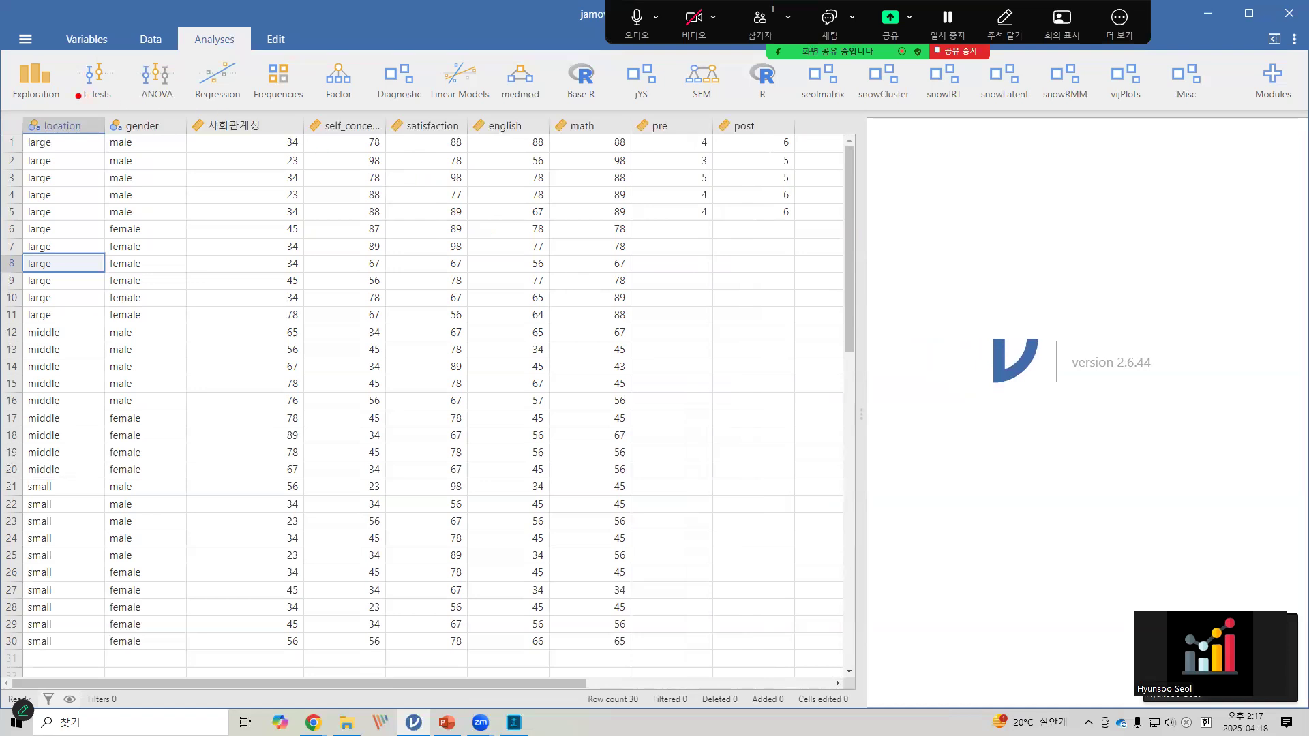
mouse_move(19, 111)
mouse_down()
mouse_move(114, 141)
mouse_move(793, 140)
mouse_up()
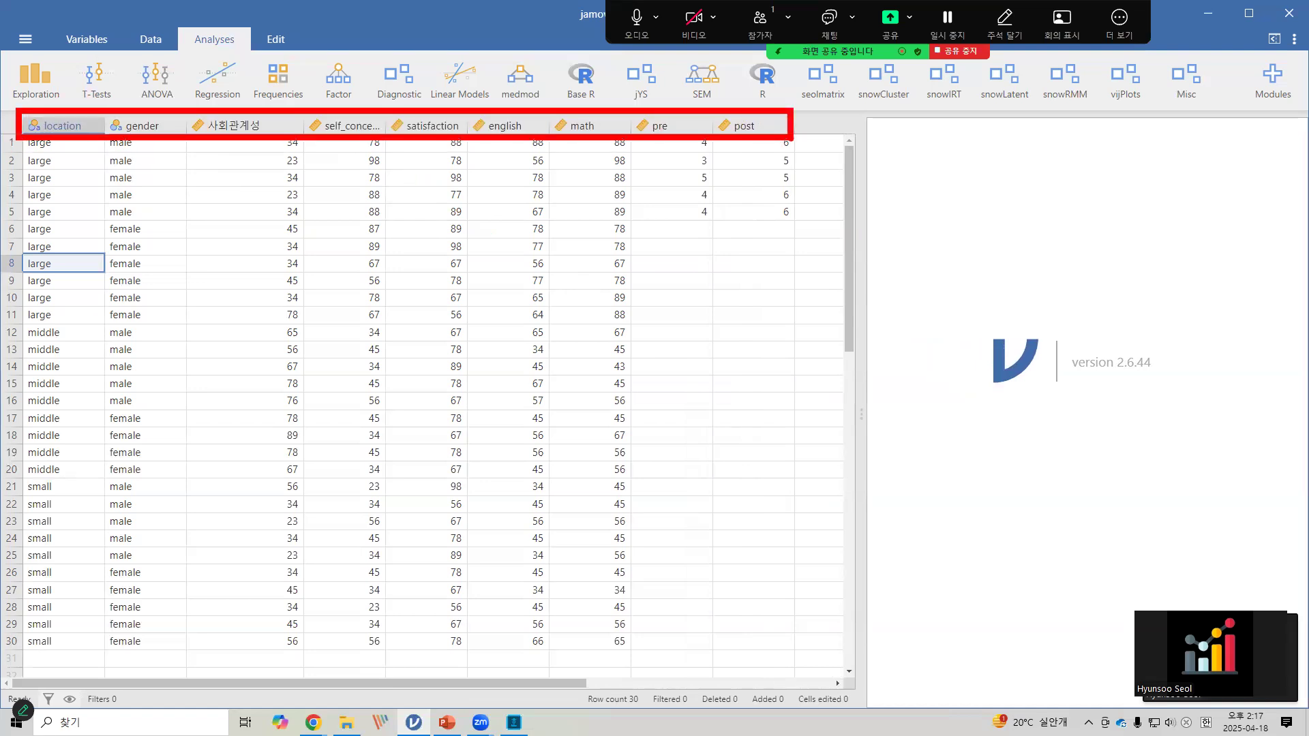
key(Escape)
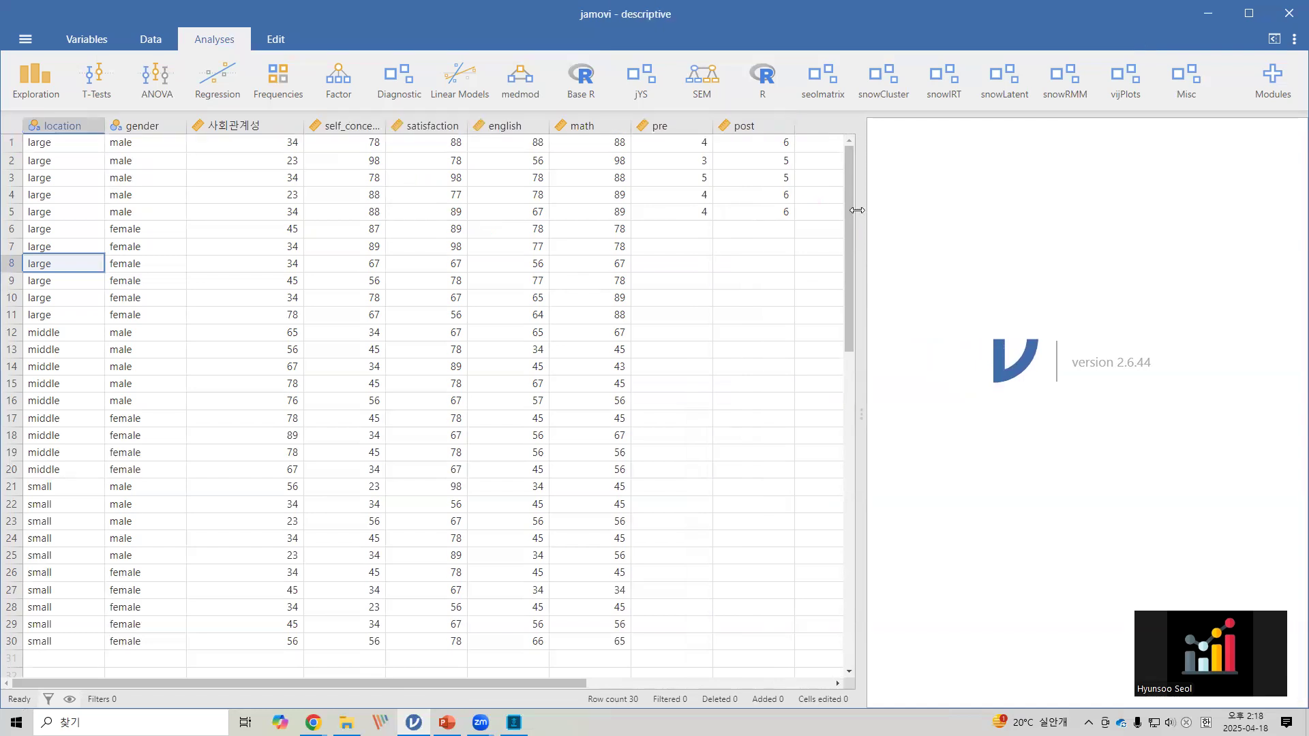
drag(860, 209, 680, 220)
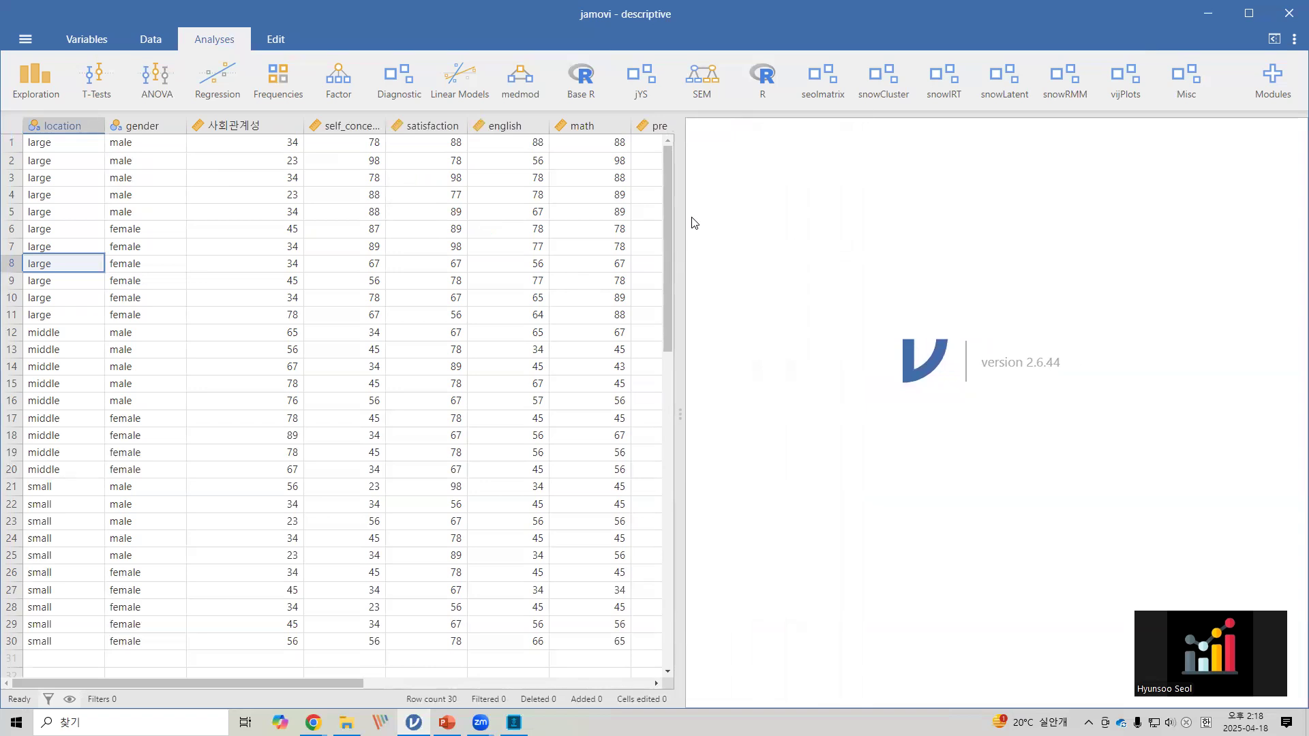
- Open the list of Exploration analyses to see which ones it offers
key(ctrl+2)
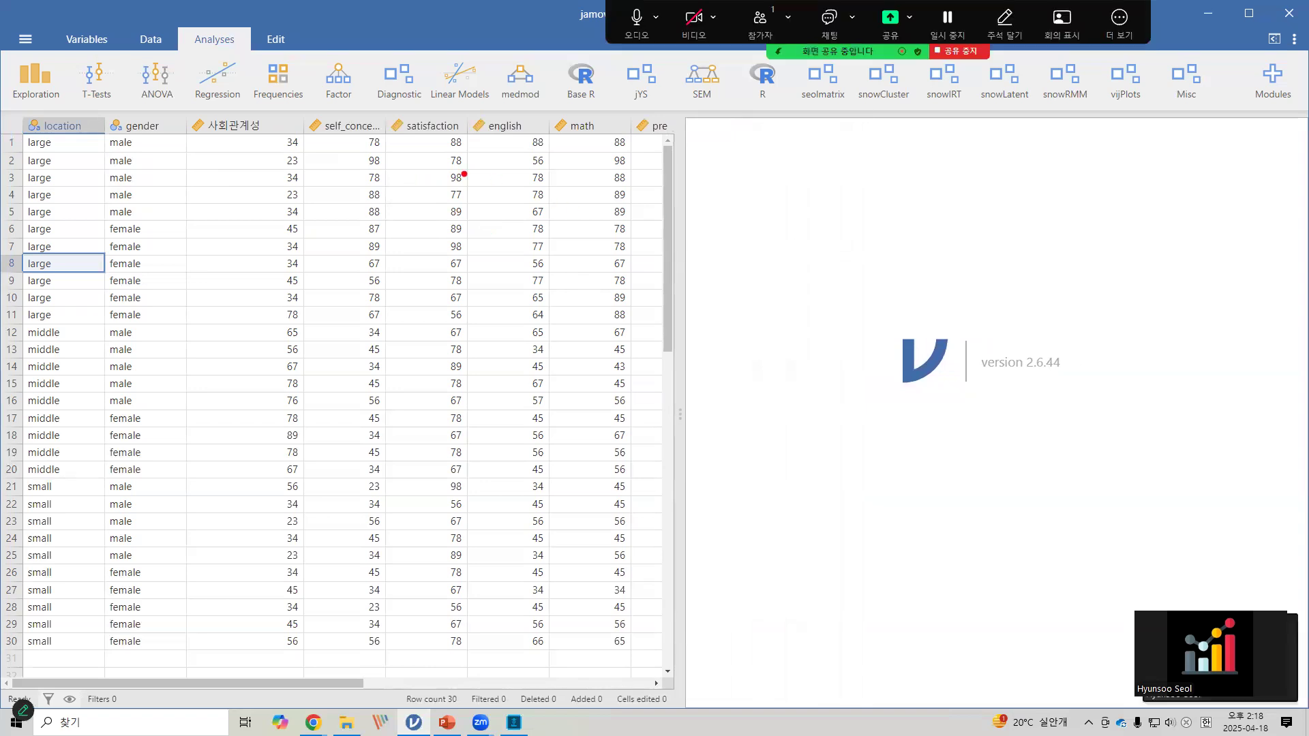
drag(2, 54, 62, 109)
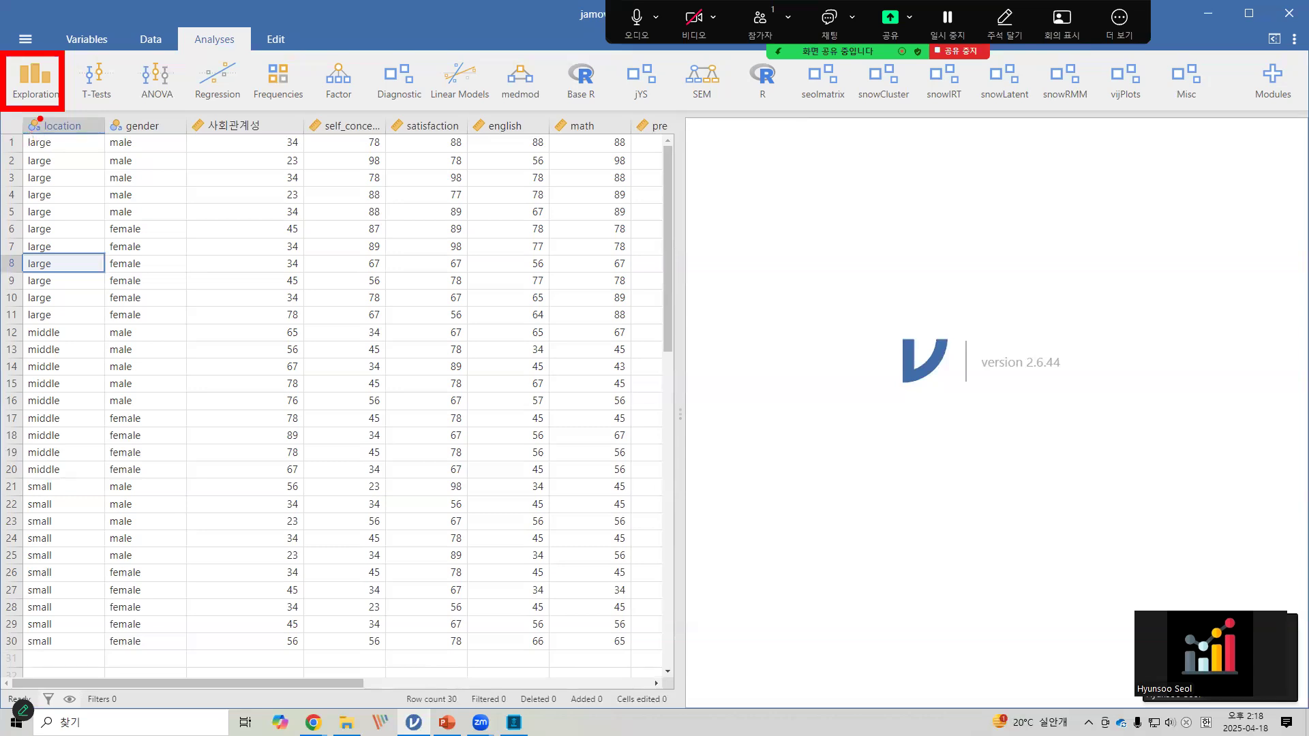
click(45, 93)
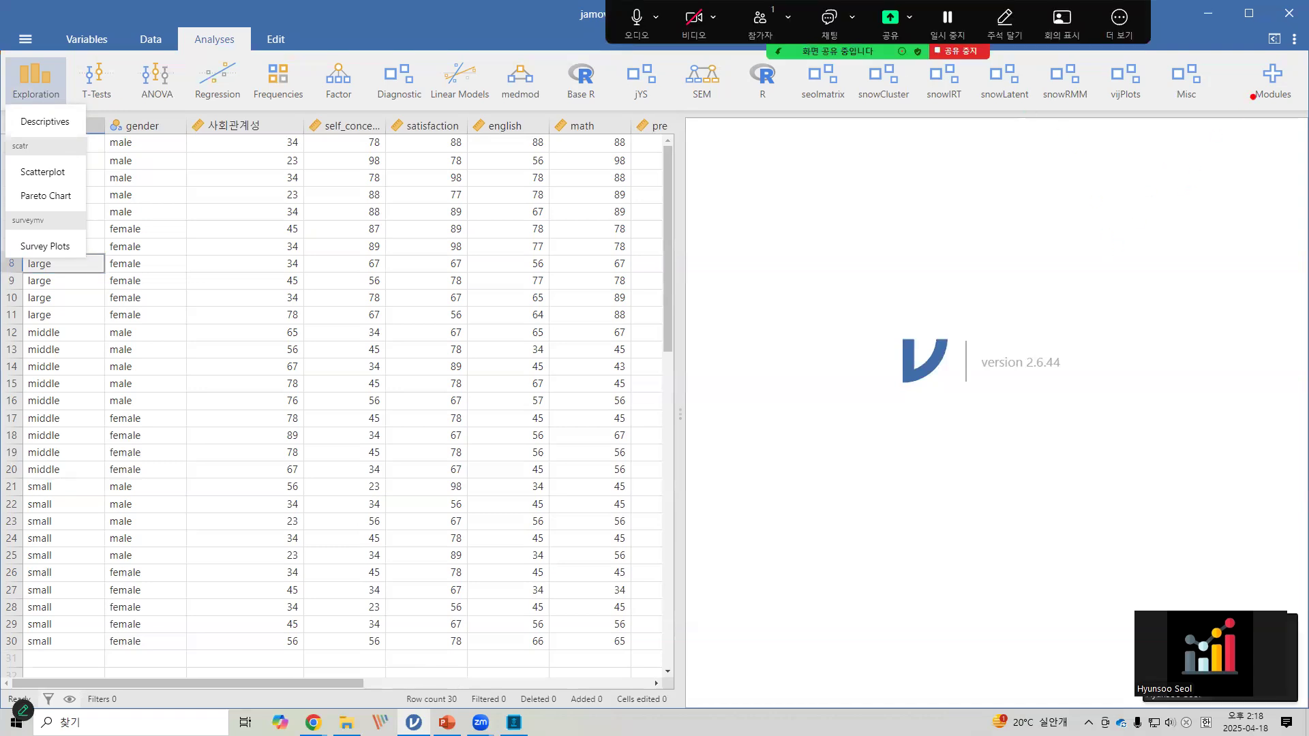
- Open the application settings and examine the Language option
drag(1280, 25, 1307, 55)
mouse_move(1129, 203)
mouse_down()
mouse_move(1285, 65)
mouse_move(1255, 74)
mouse_move(1287, 91)
mouse_up()
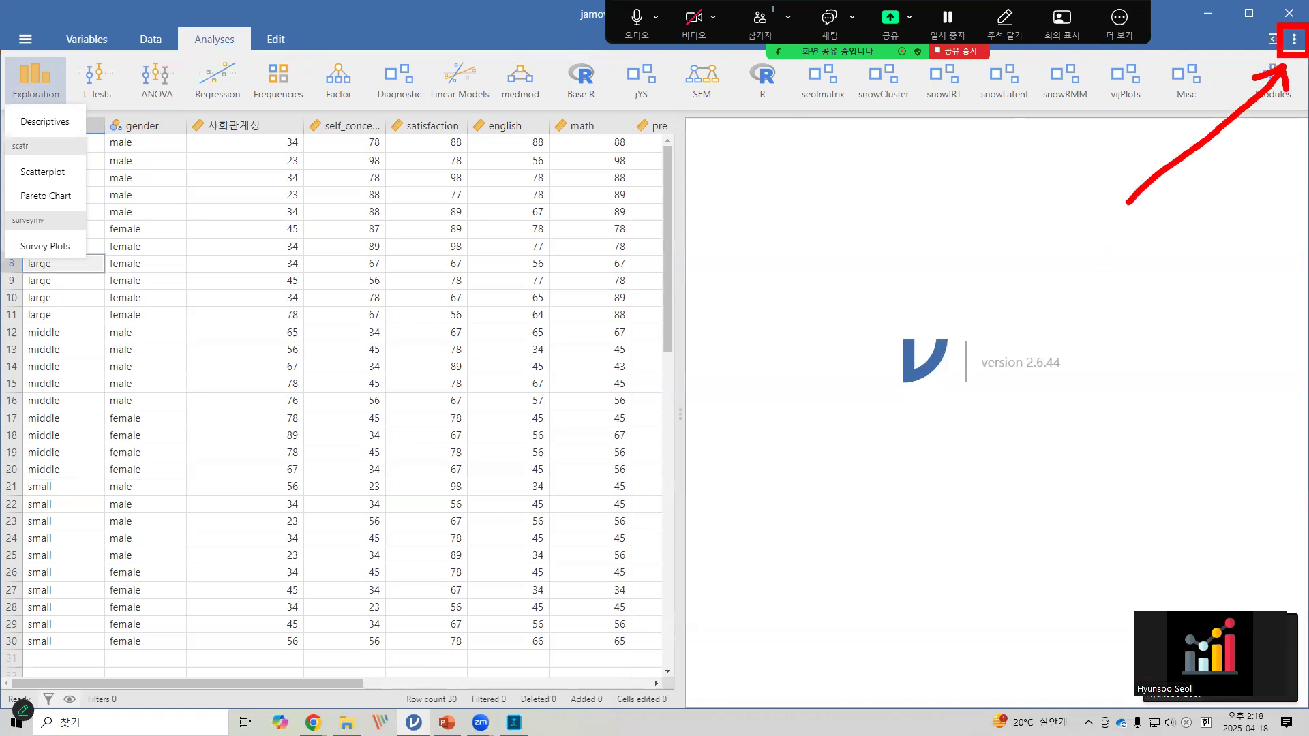
click(1293, 40)
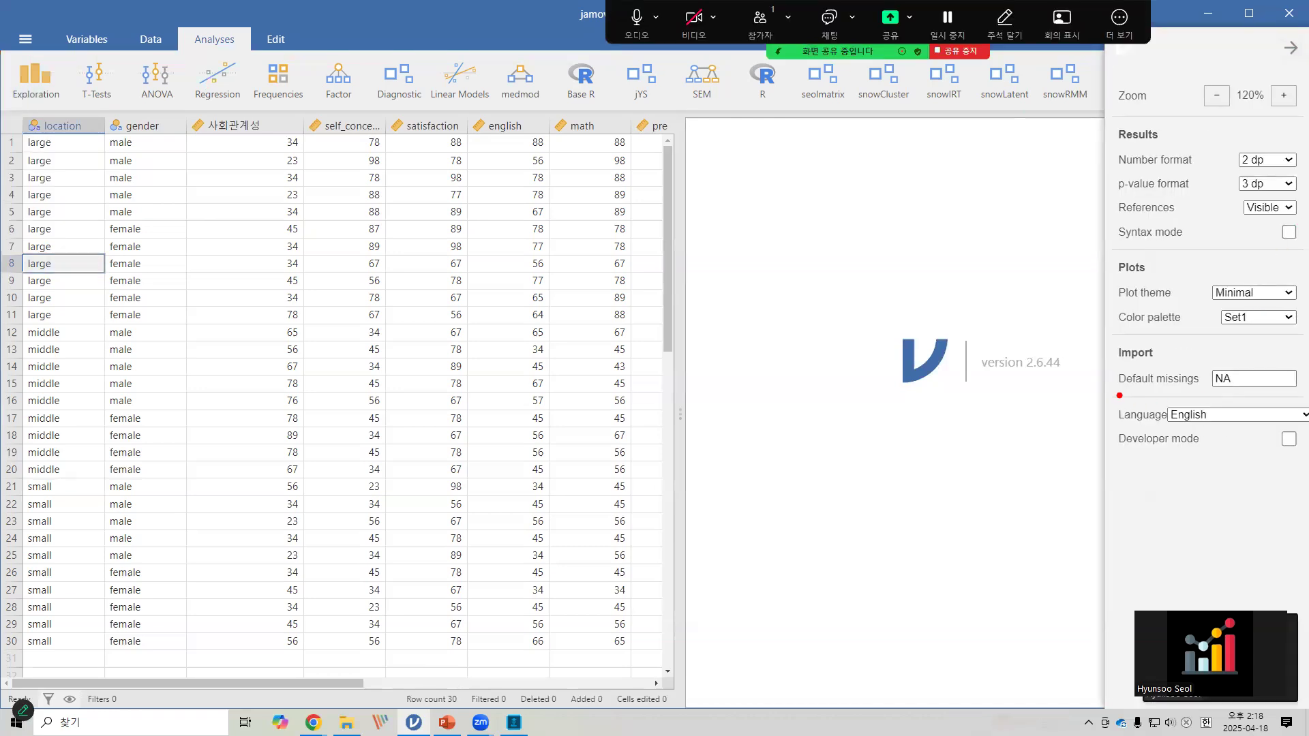
mouse_move(1104, 394)
mouse_down()
mouse_move(1162, 424)
mouse_move(1220, 432)
mouse_up()
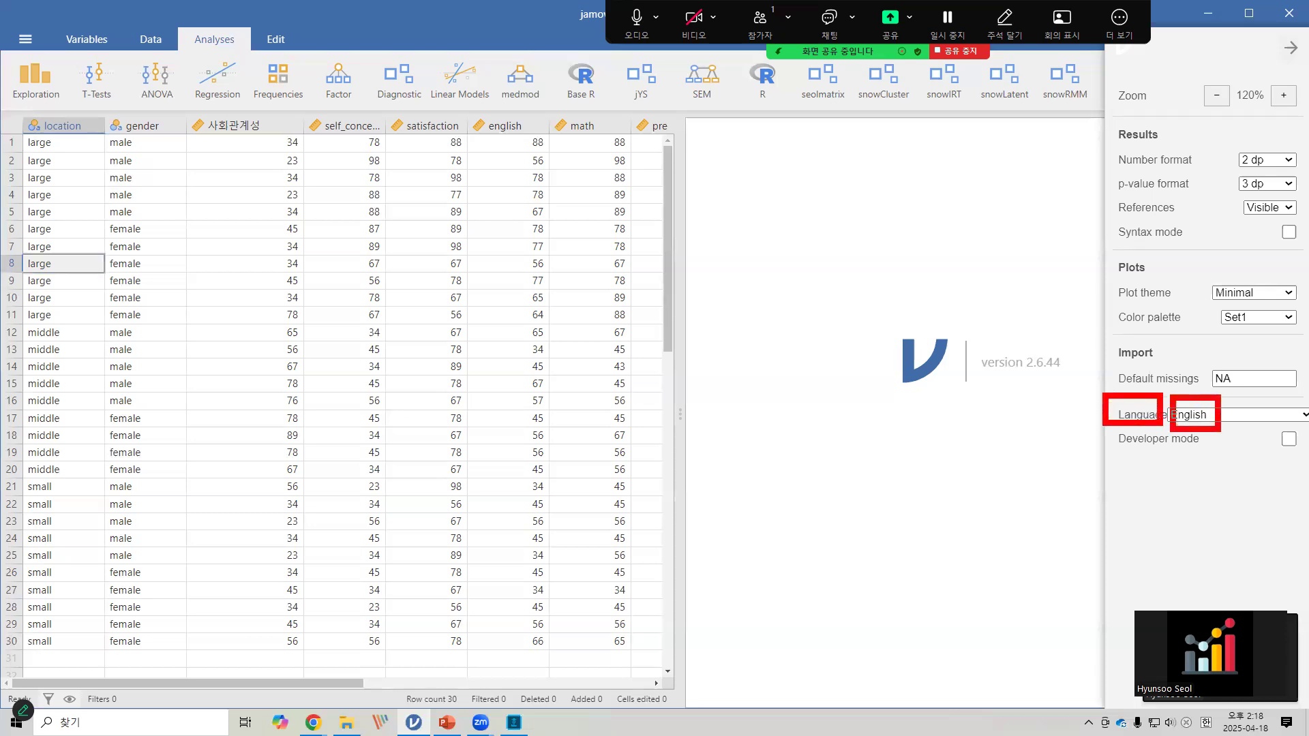
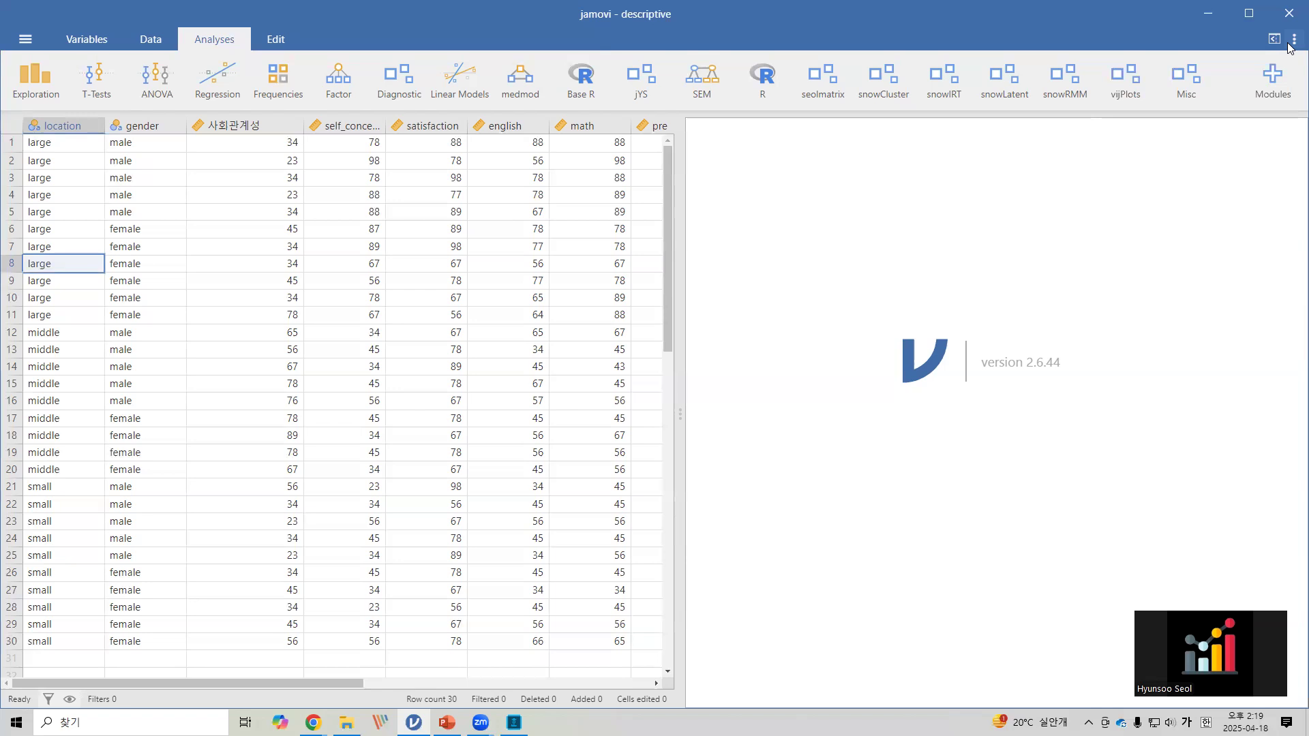
- Set the interface language to 한국어 in the application settings and acknowledge the restart notice
click(1294, 40)
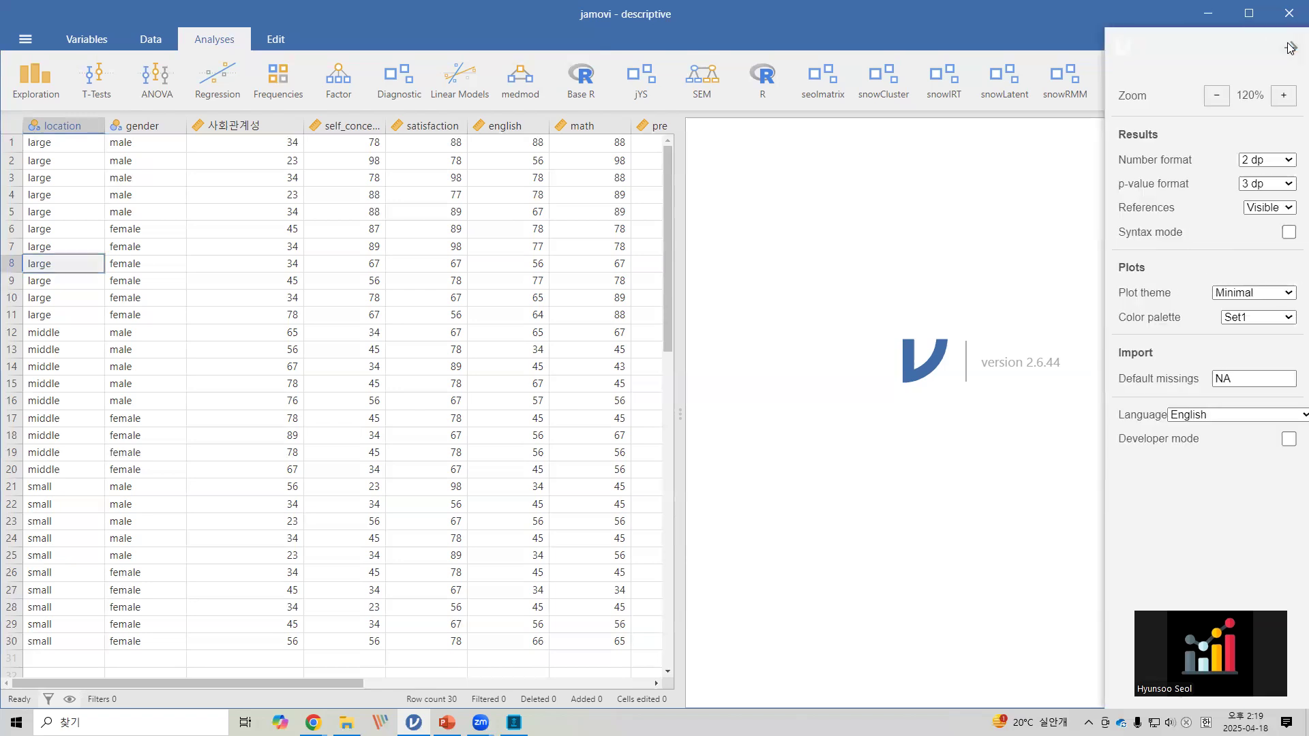
click(1219, 418)
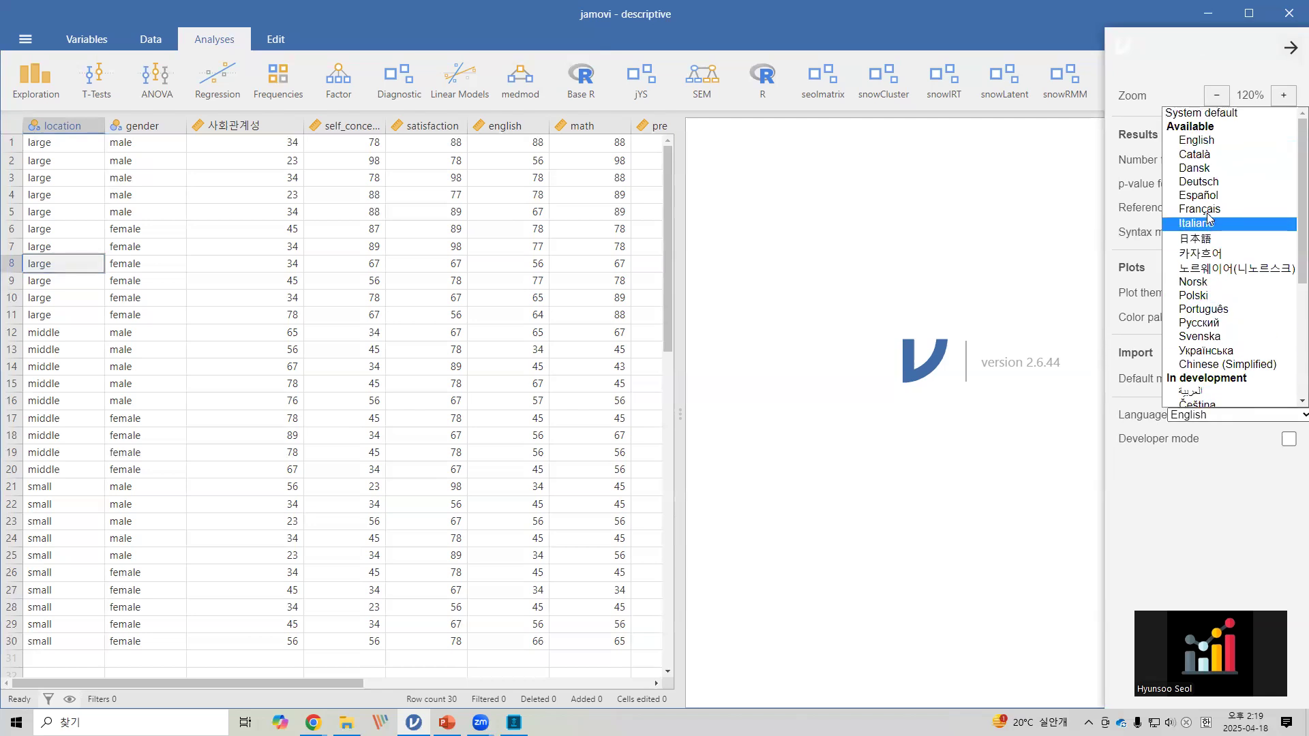
scroll(1208, 217, down, 3)
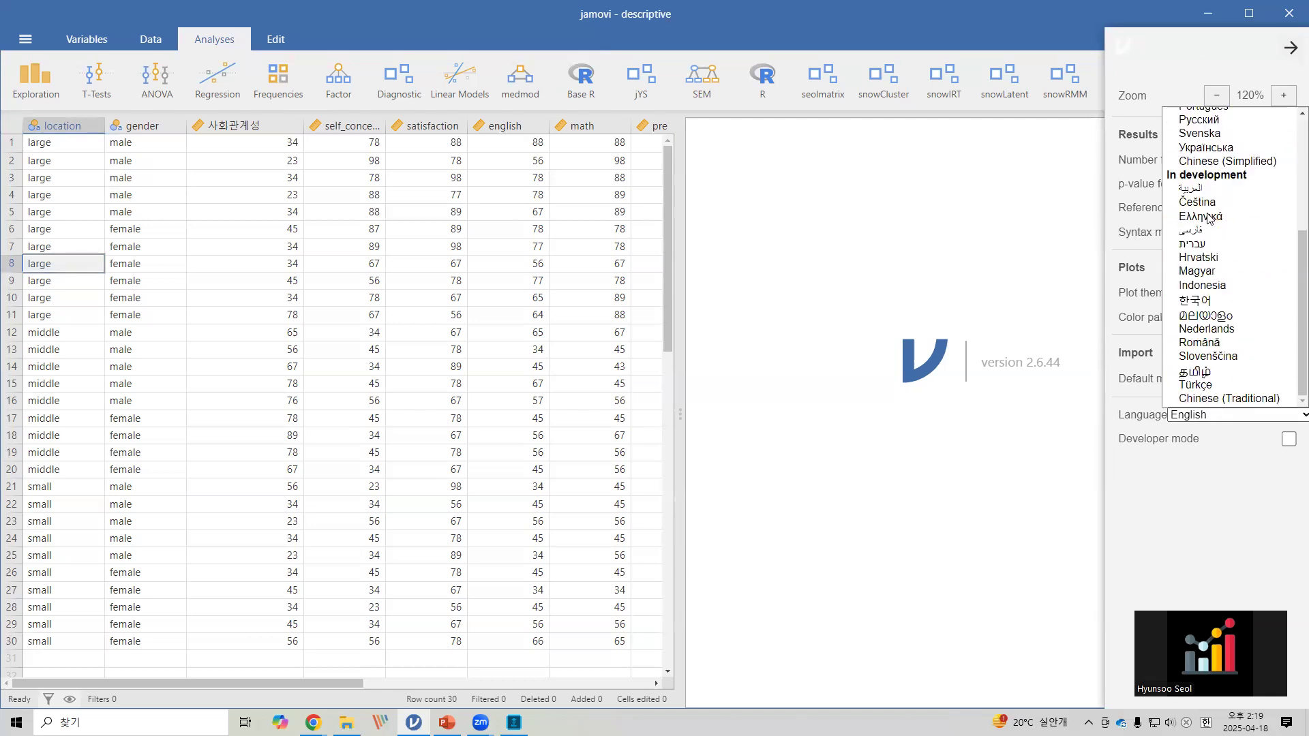
click(1195, 301)
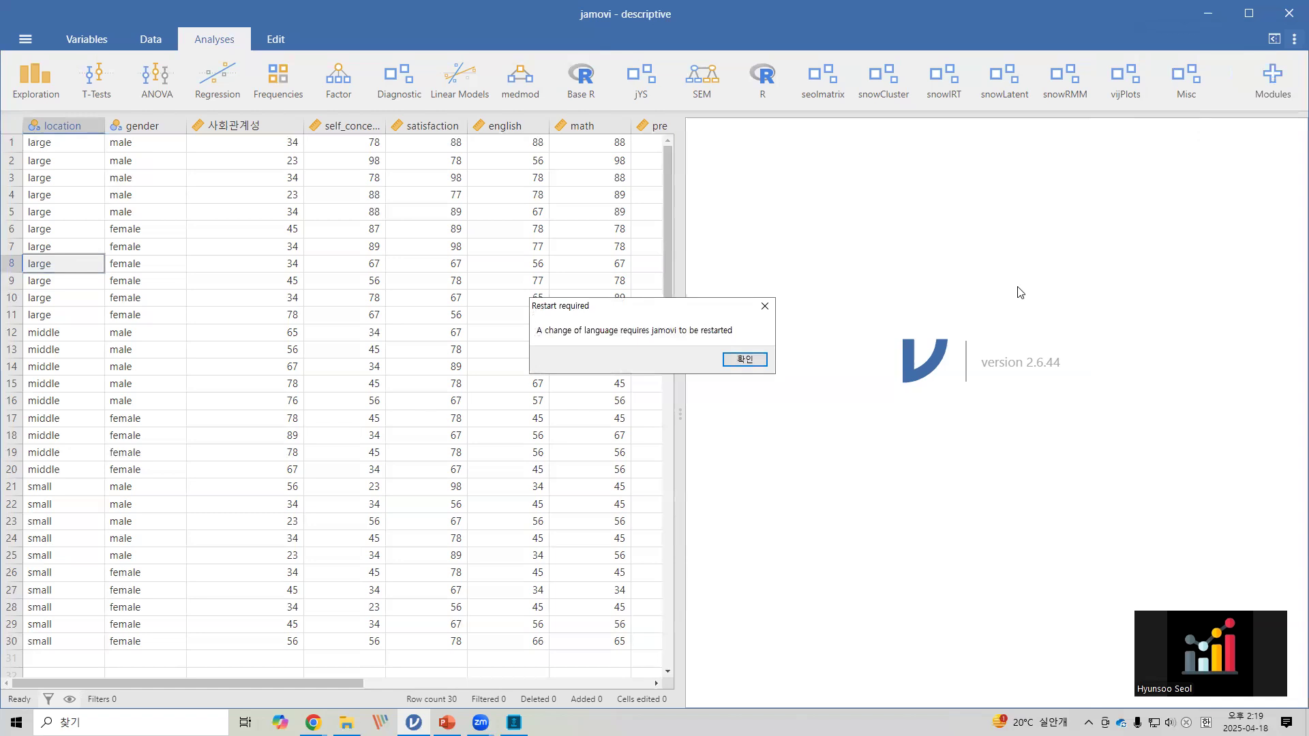
key(ctrl+2)
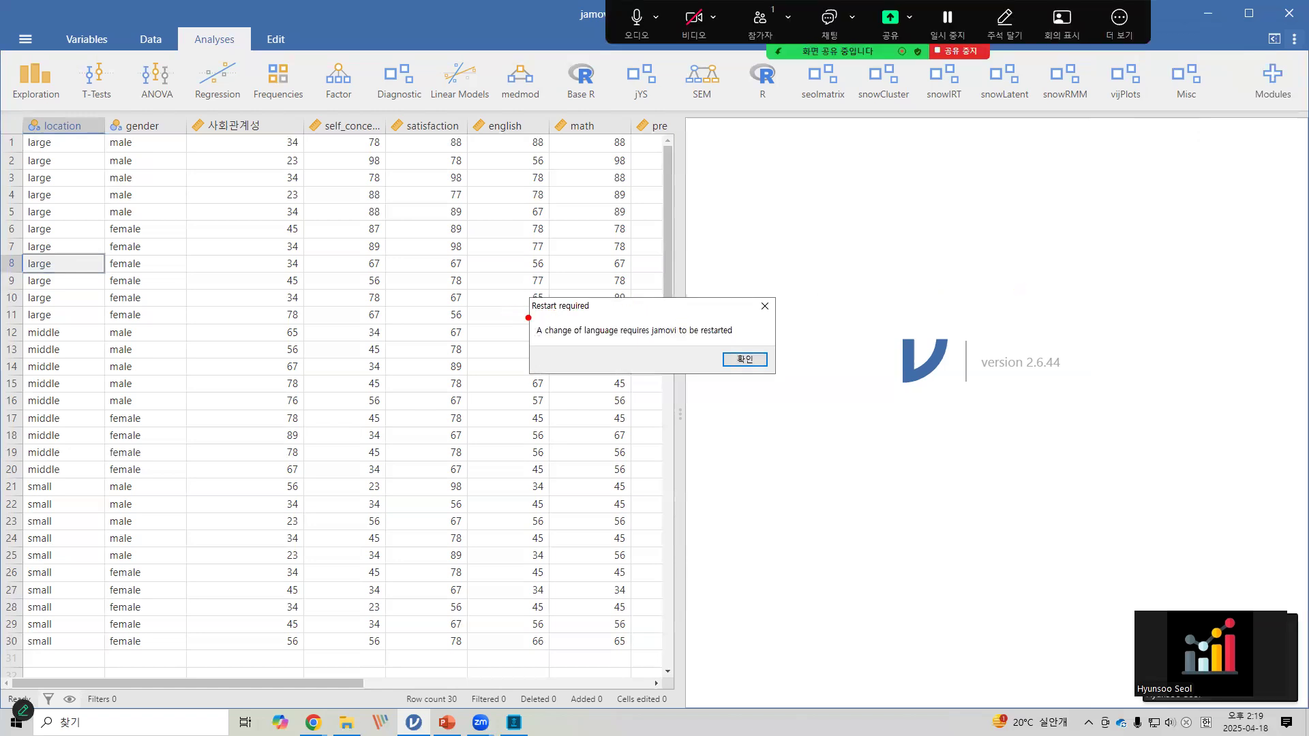
drag(523, 314, 753, 341)
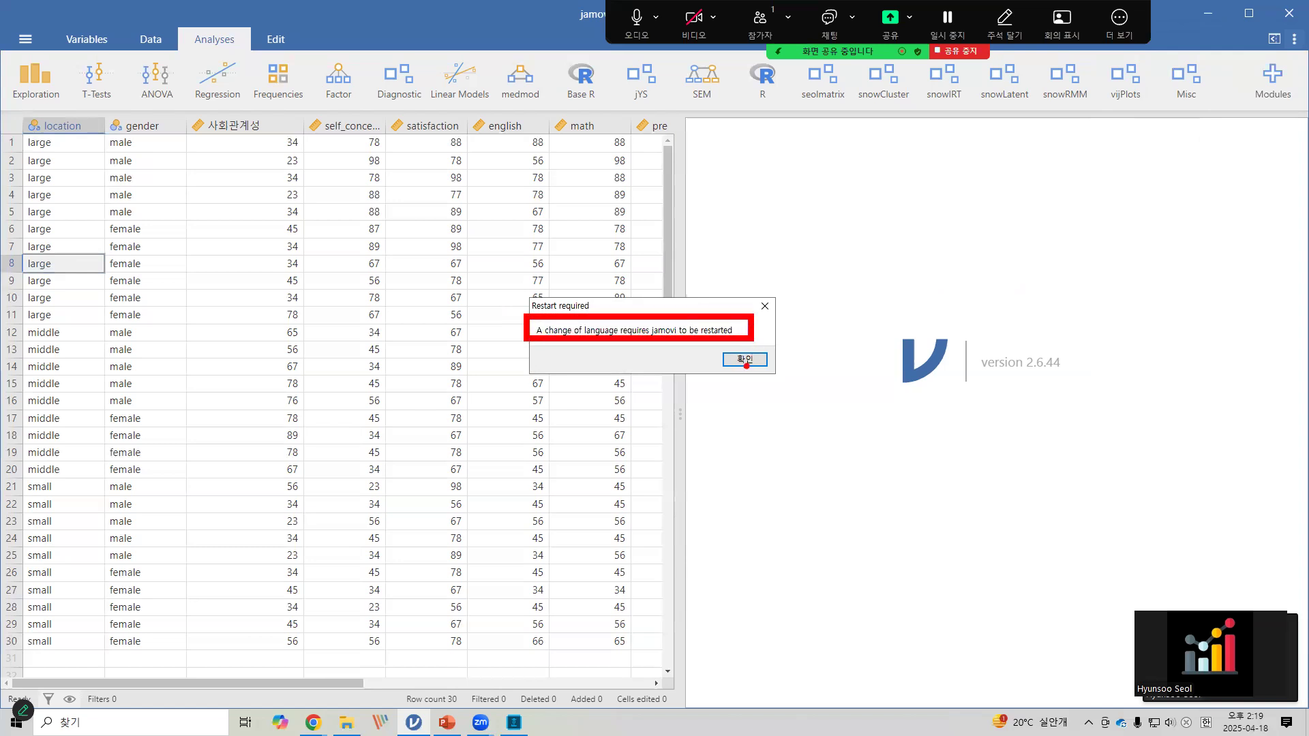
key(Escape)
click(744, 359)
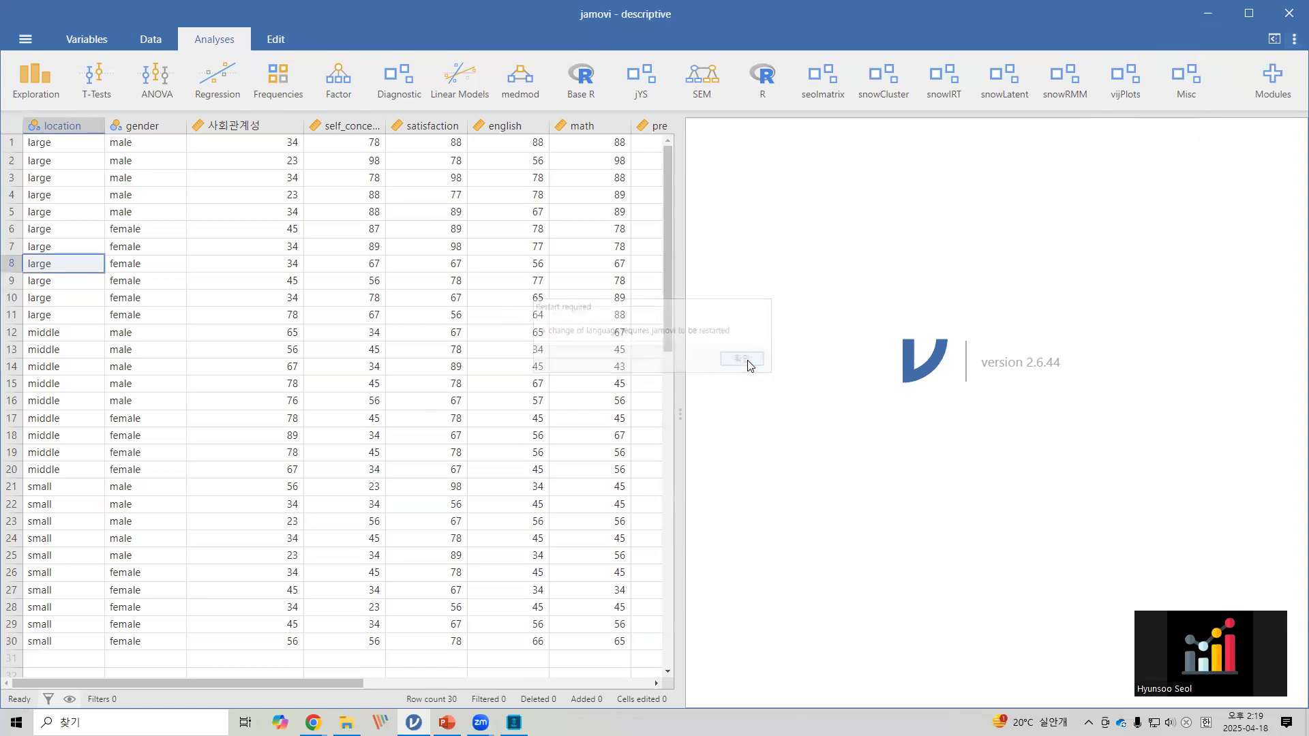
- Close jamovi without saving the changes to descriptive, and relaunch it in a maximized window
click(1289, 16)
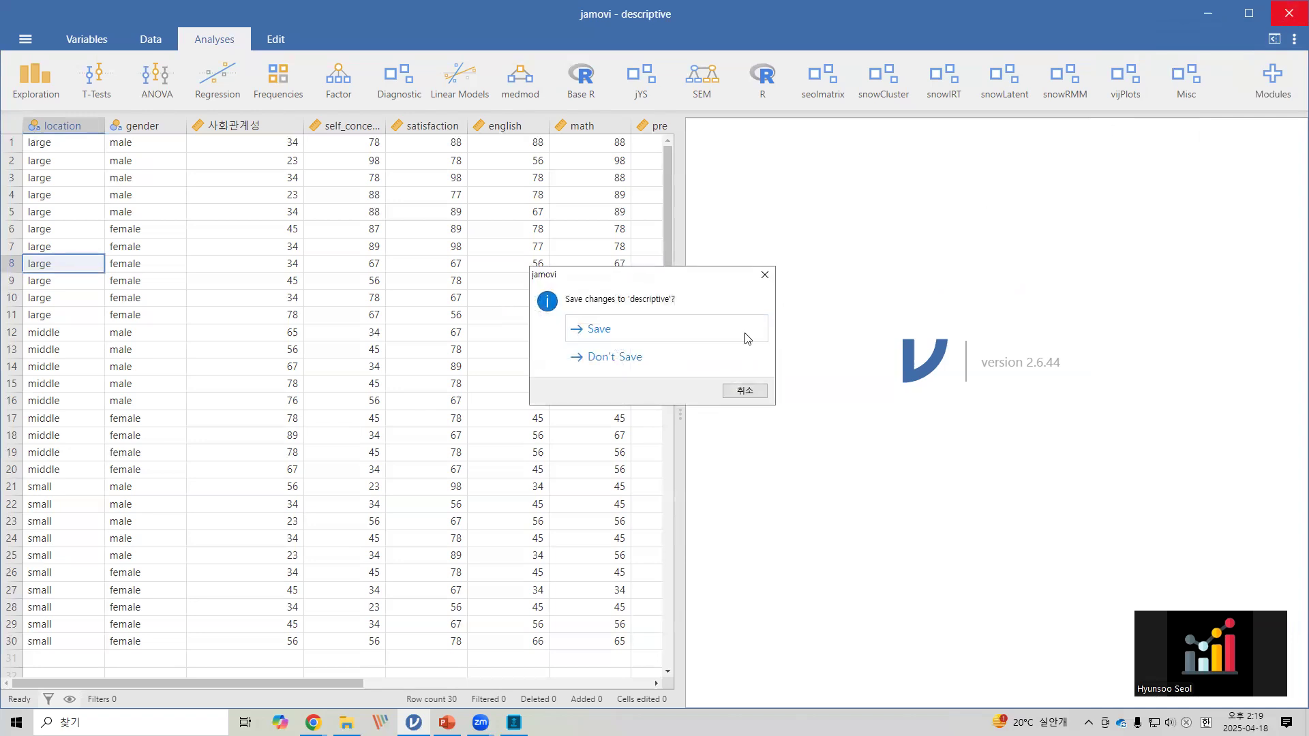
click(645, 359)
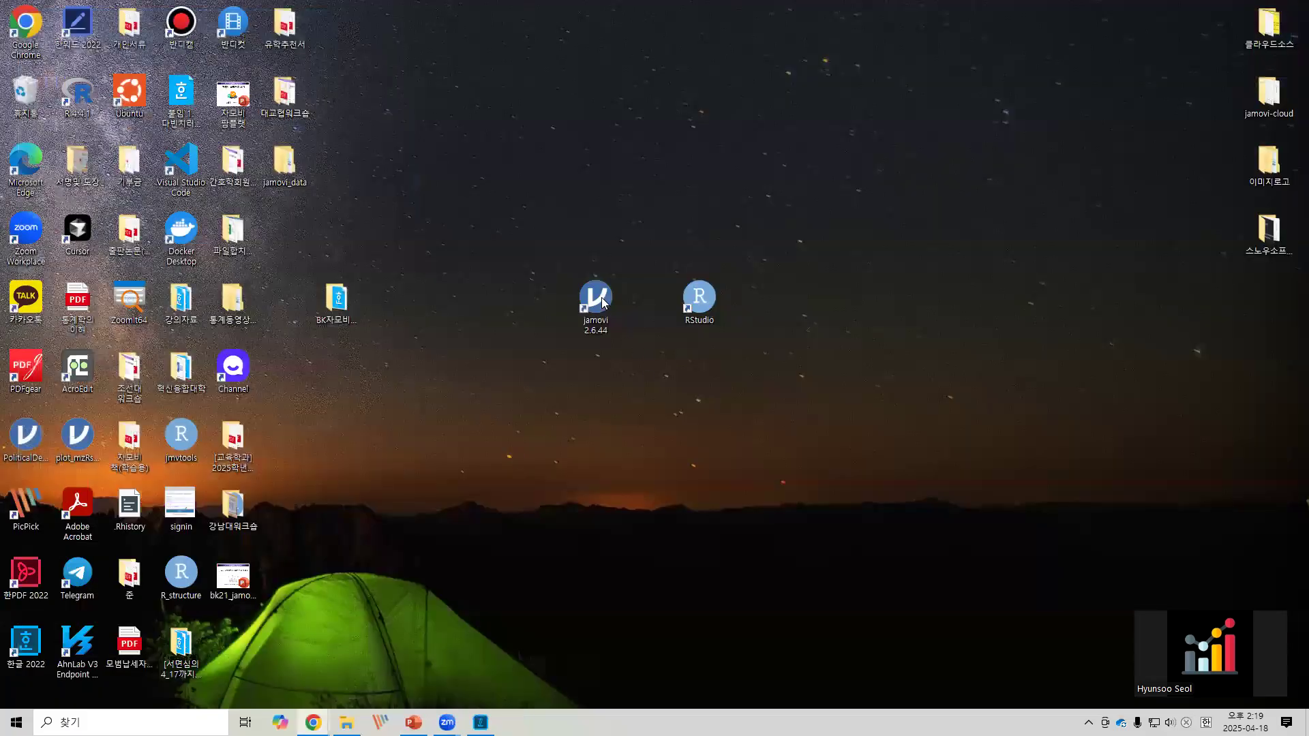
click(602, 303)
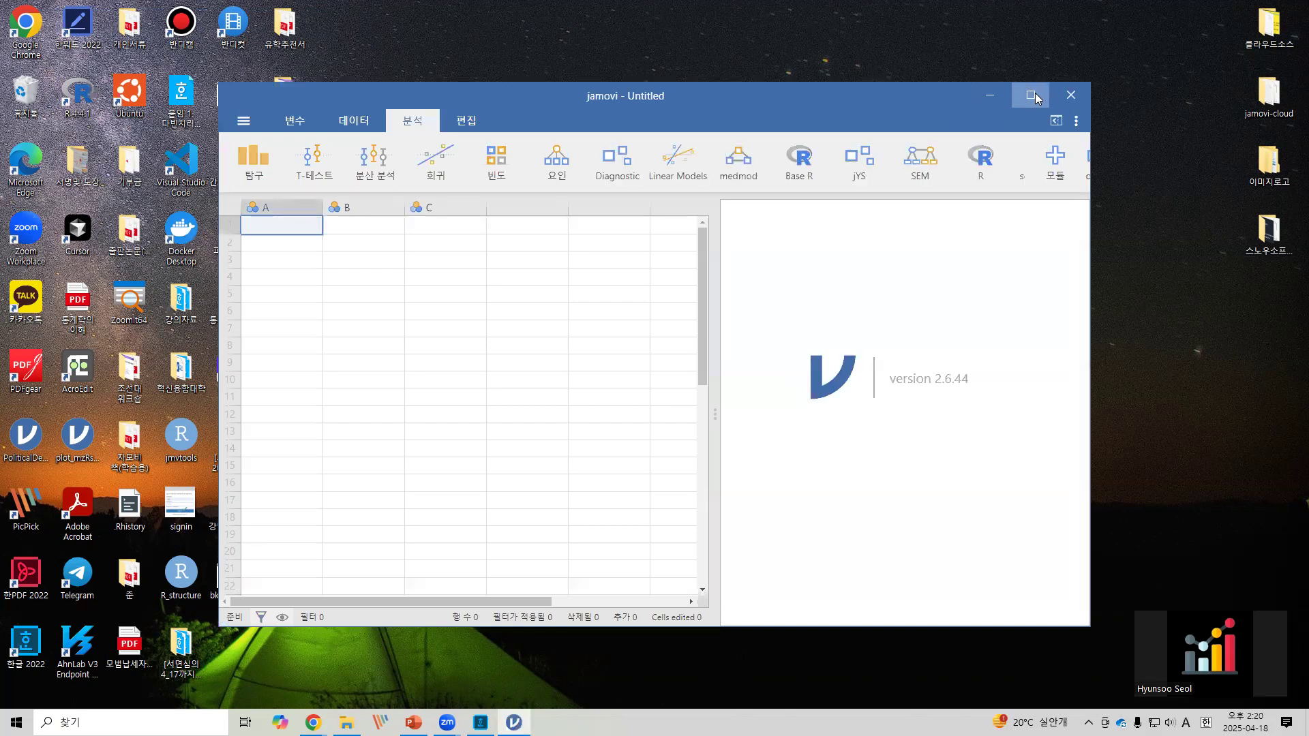
click(1032, 97)
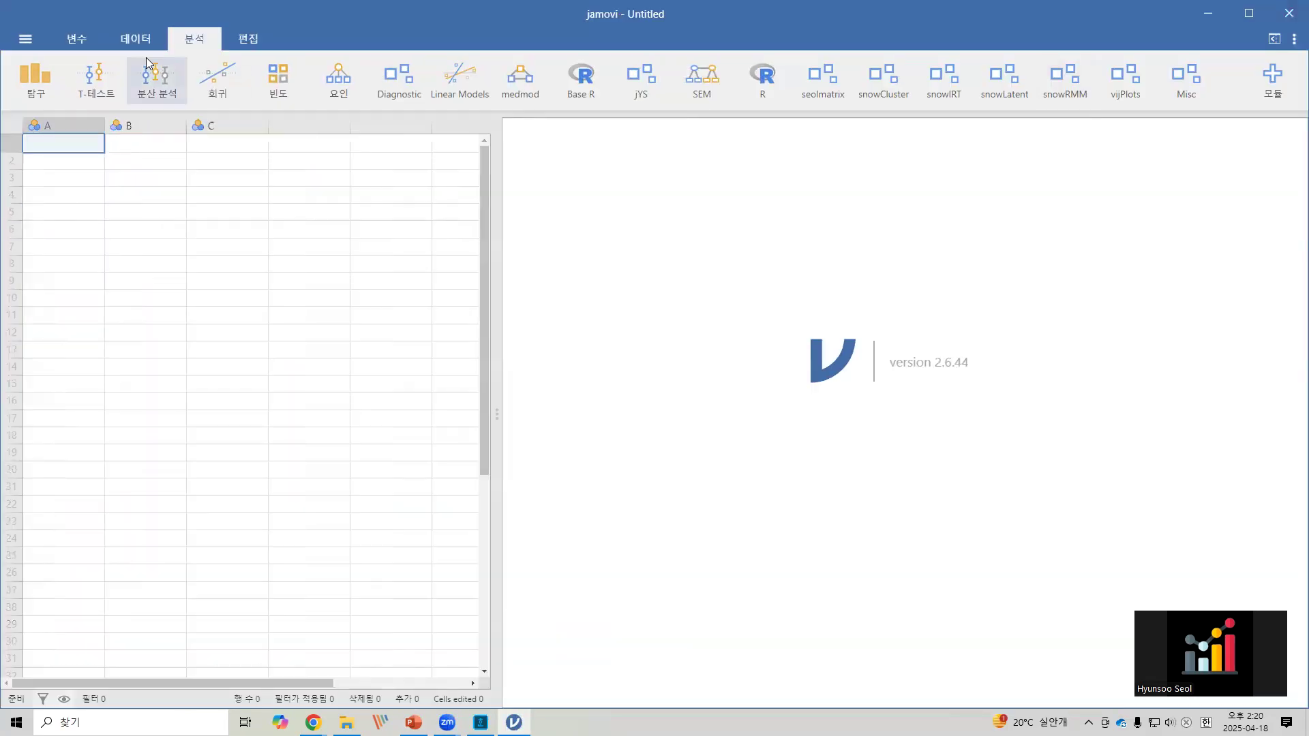
- Open a Descriptives (기술통계) analysis, expand its statistics section and enlarge the options area to examine the Korean labels
click(35, 77)
click(39, 125)
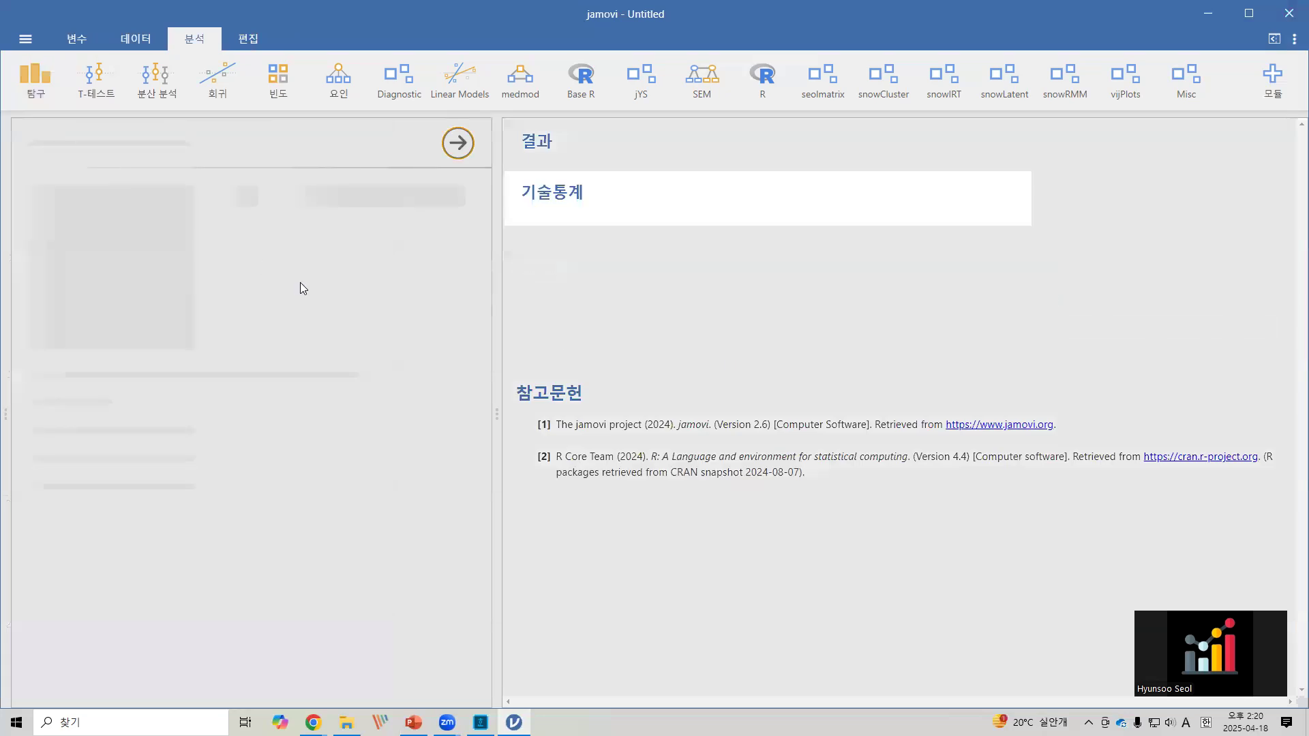
click(287, 401)
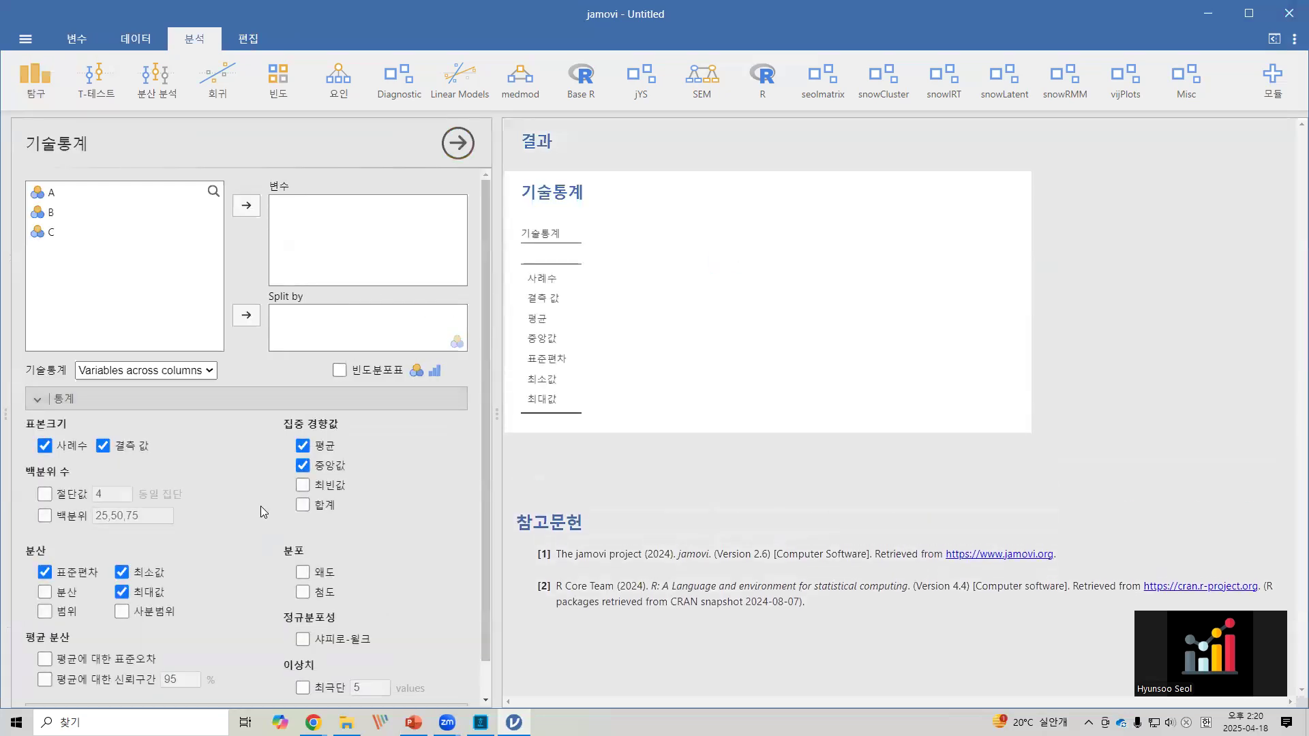
drag(505, 360, 624, 428)
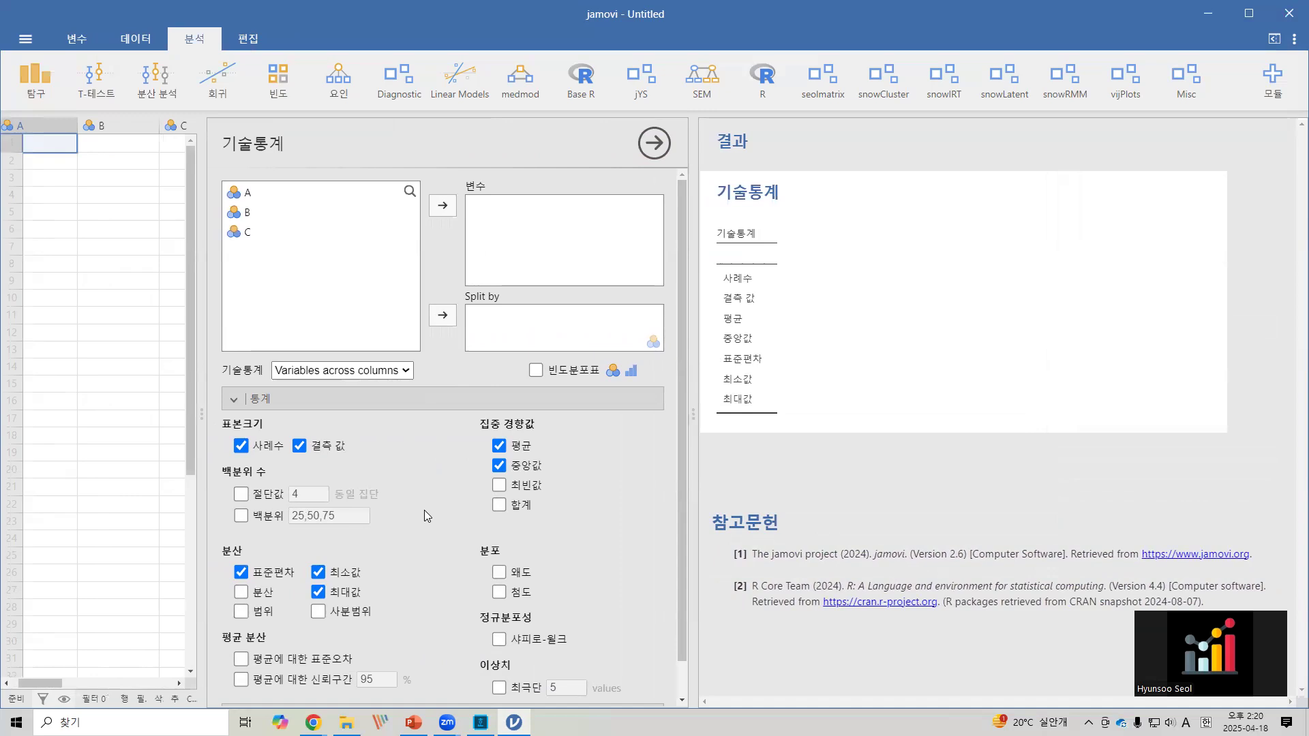
scroll(382, 511, down, 1)
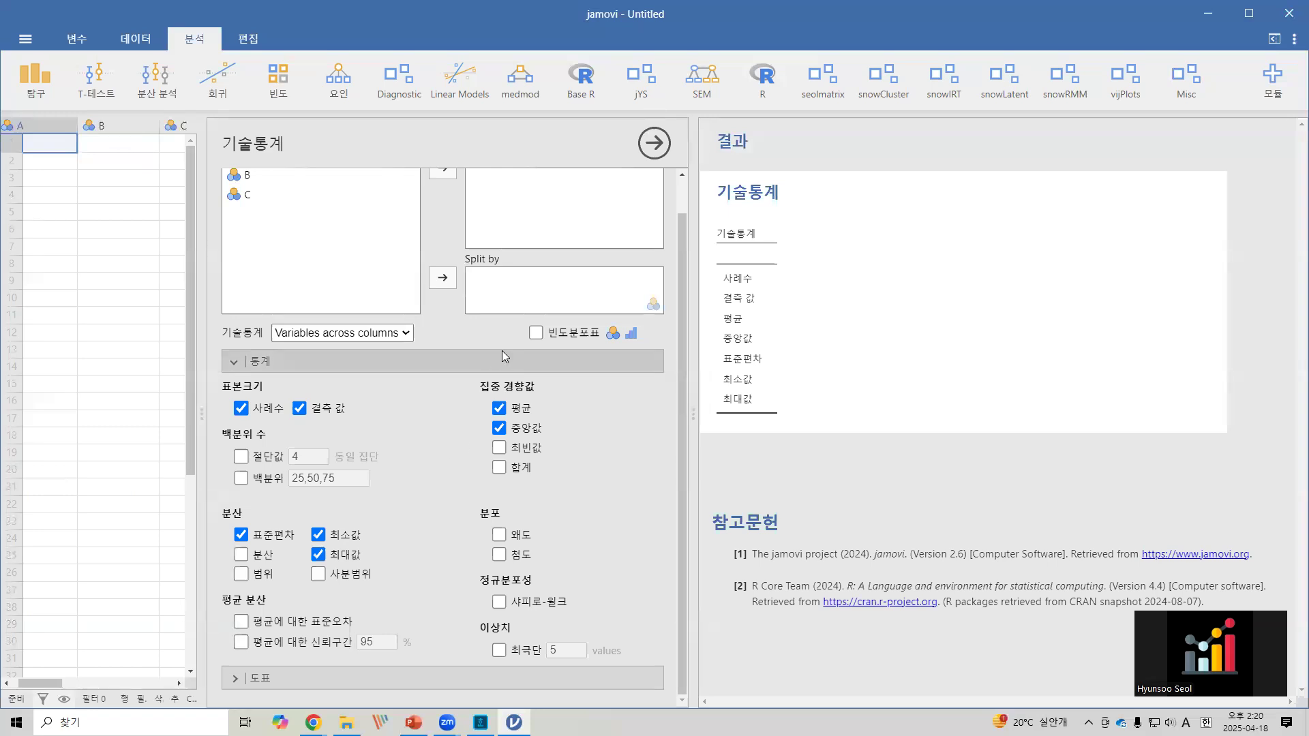
- Set the interface language back to English, acknowledge the restart notice and close jamovi without saving
click(1291, 45)
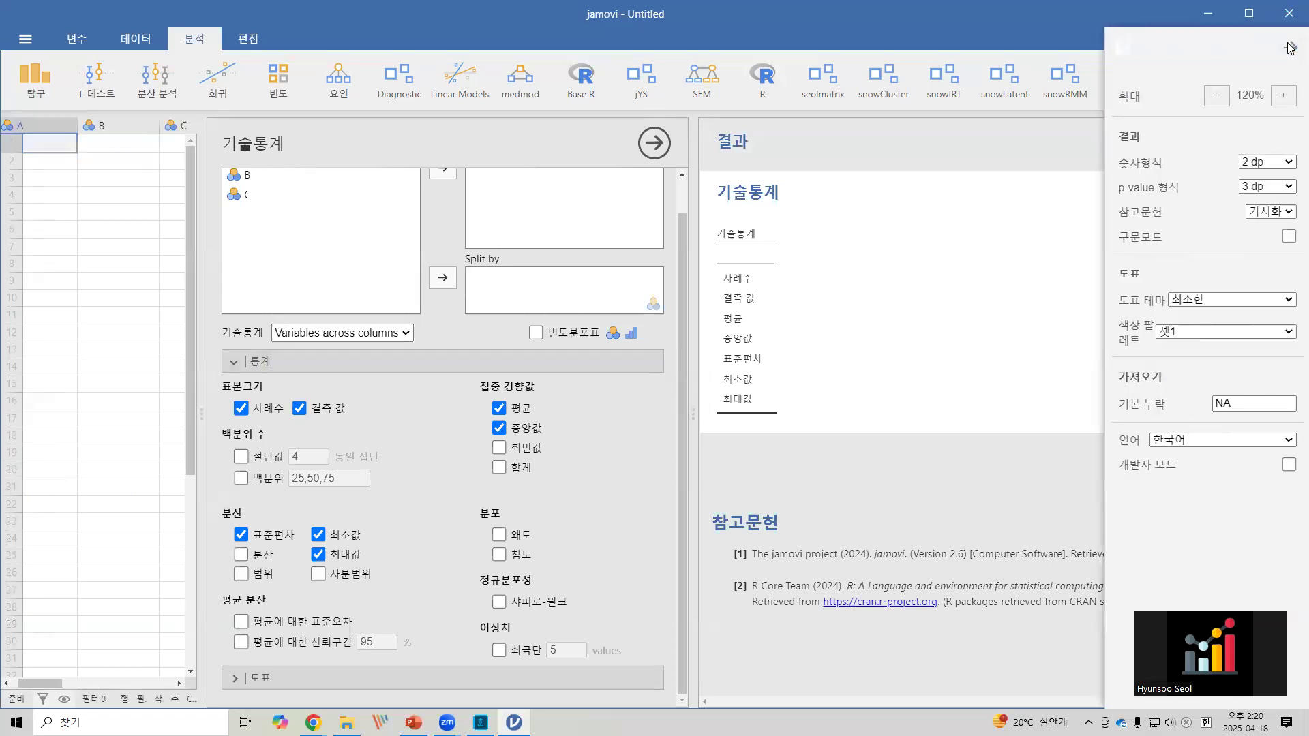
click(1204, 442)
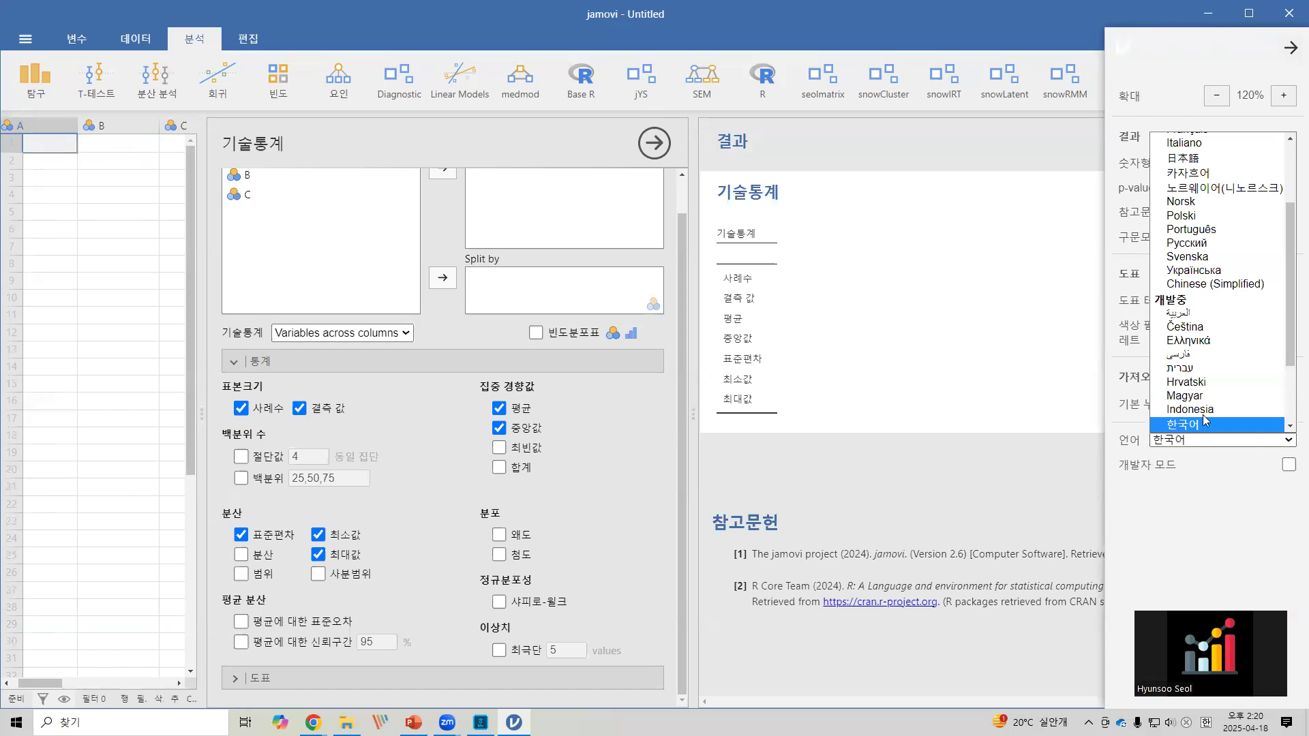
scroll(1203, 409, up, 3)
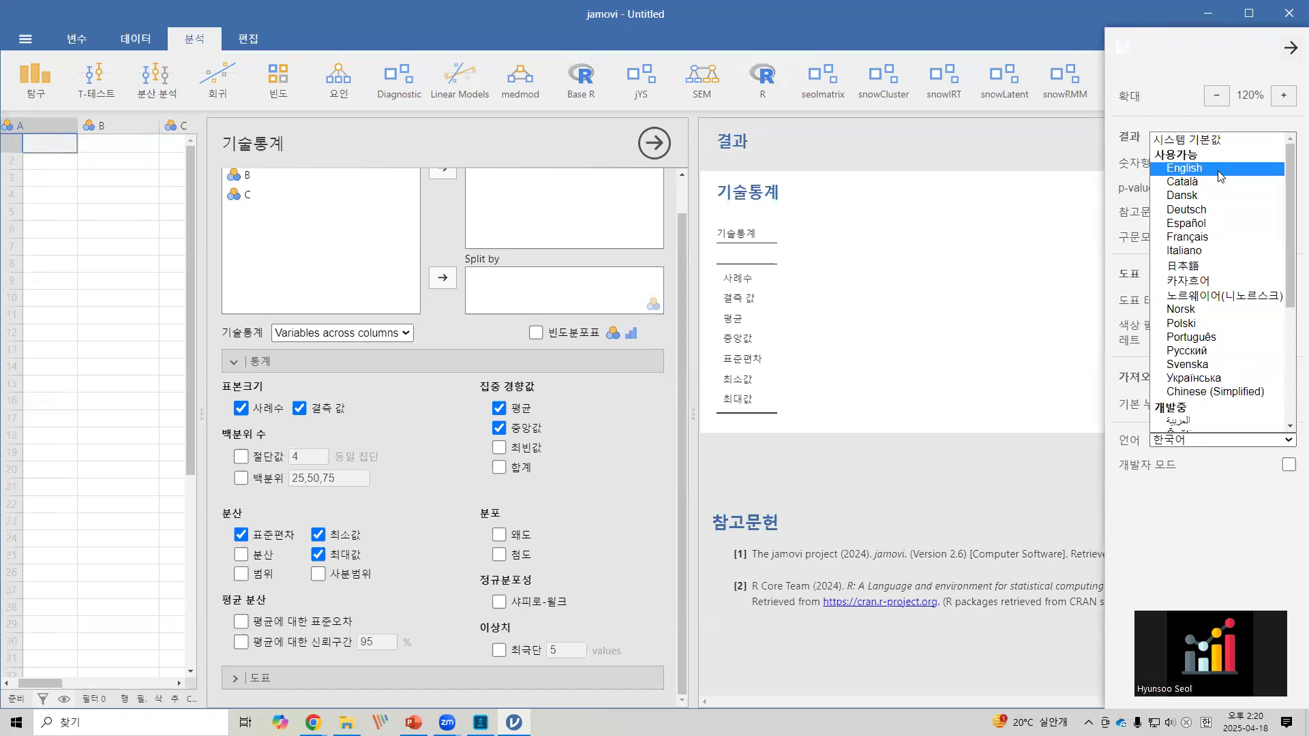
click(1221, 174)
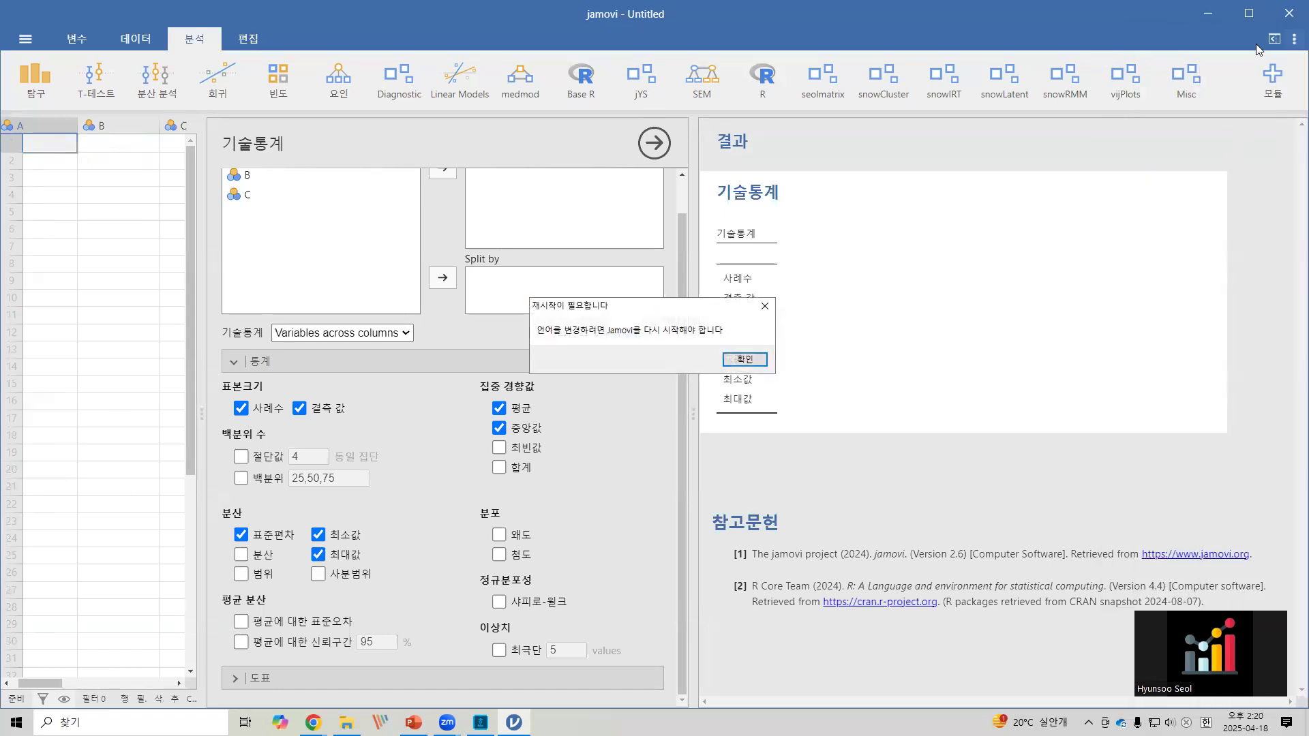
click(750, 362)
click(1289, 14)
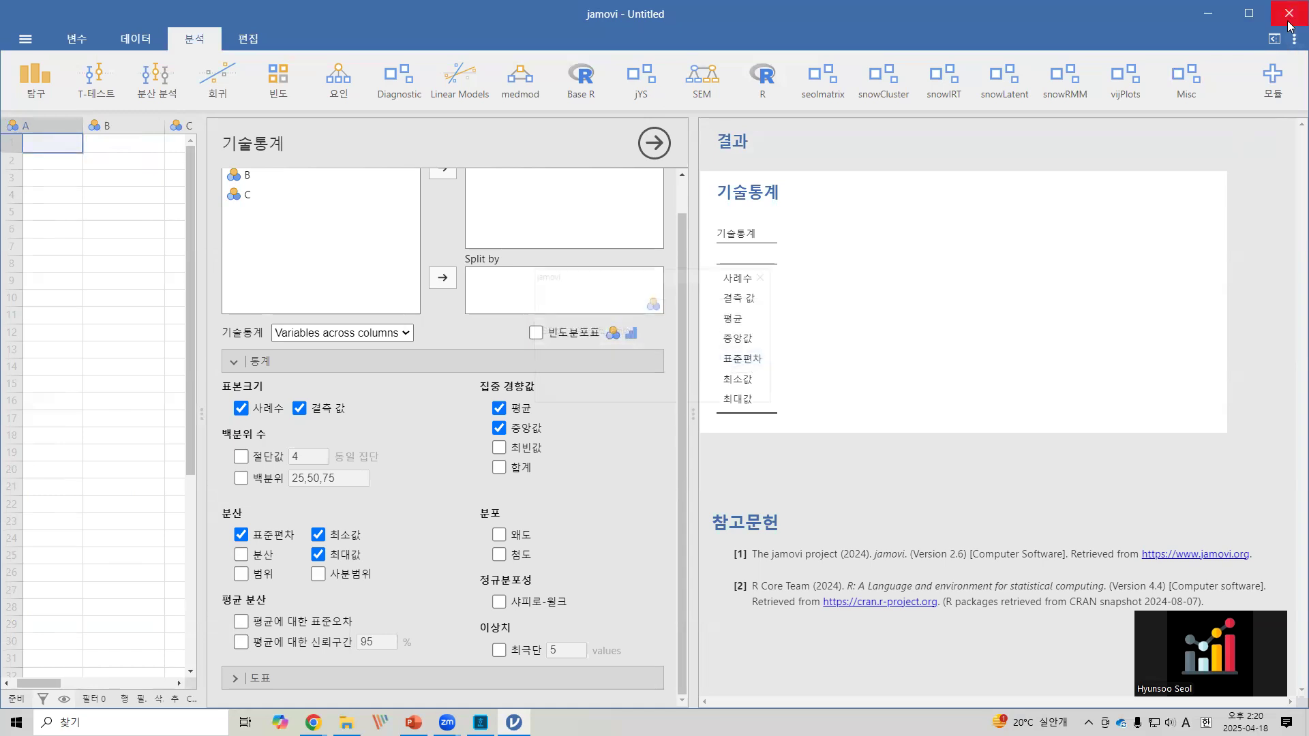
click(622, 389)
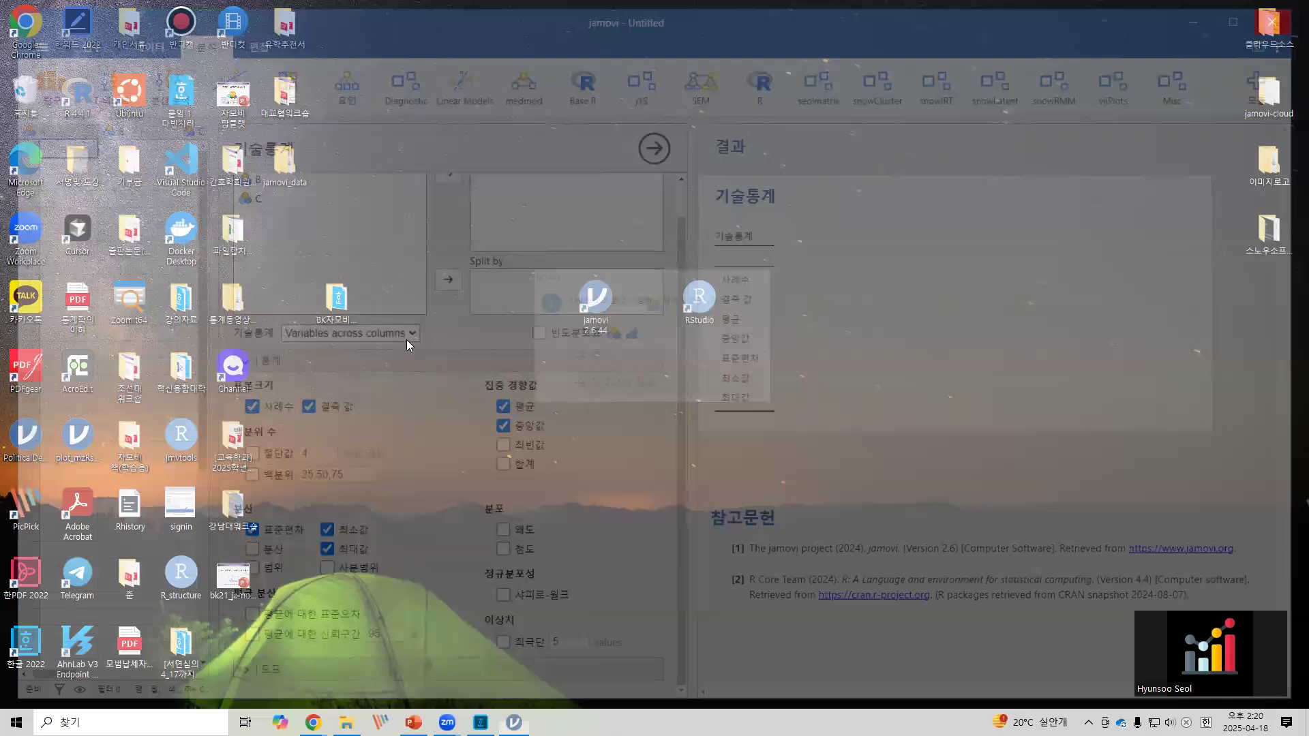
- Relaunch jamovi in a maximized window and open the recent file descriptive.xlsx
click(601, 313)
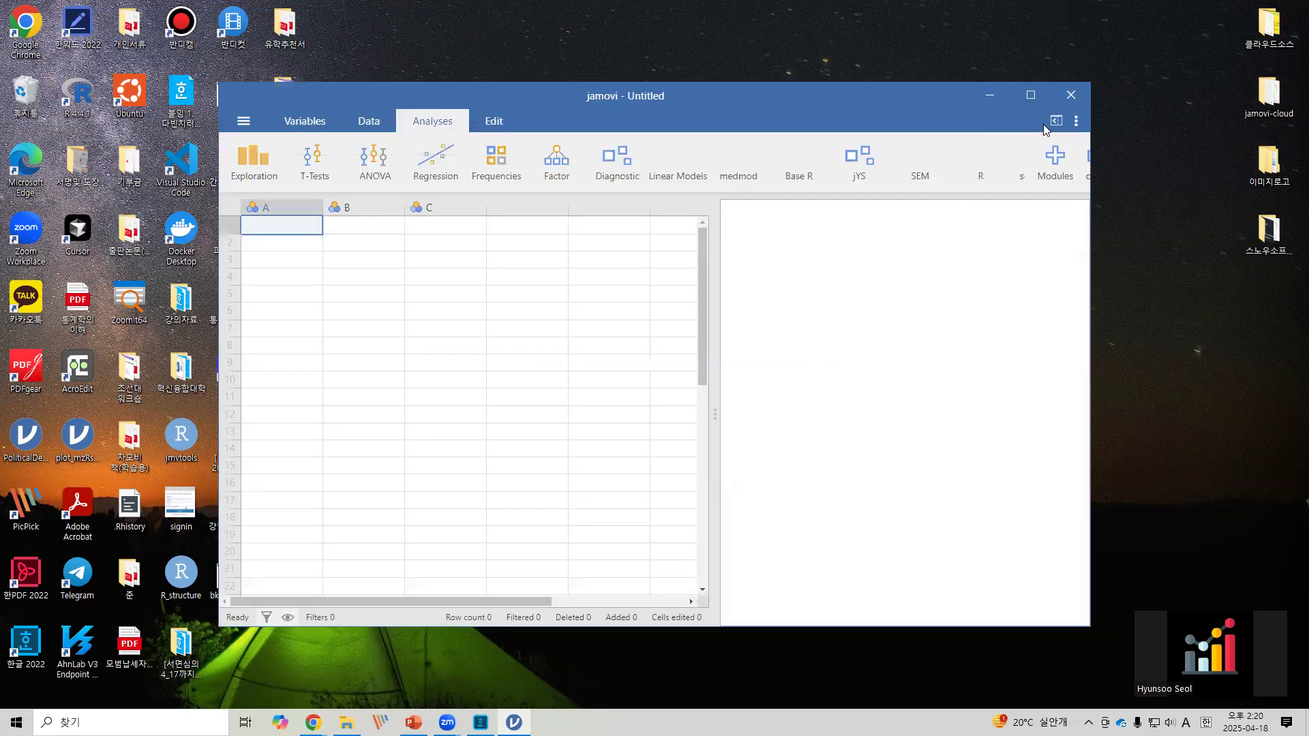
click(1031, 95)
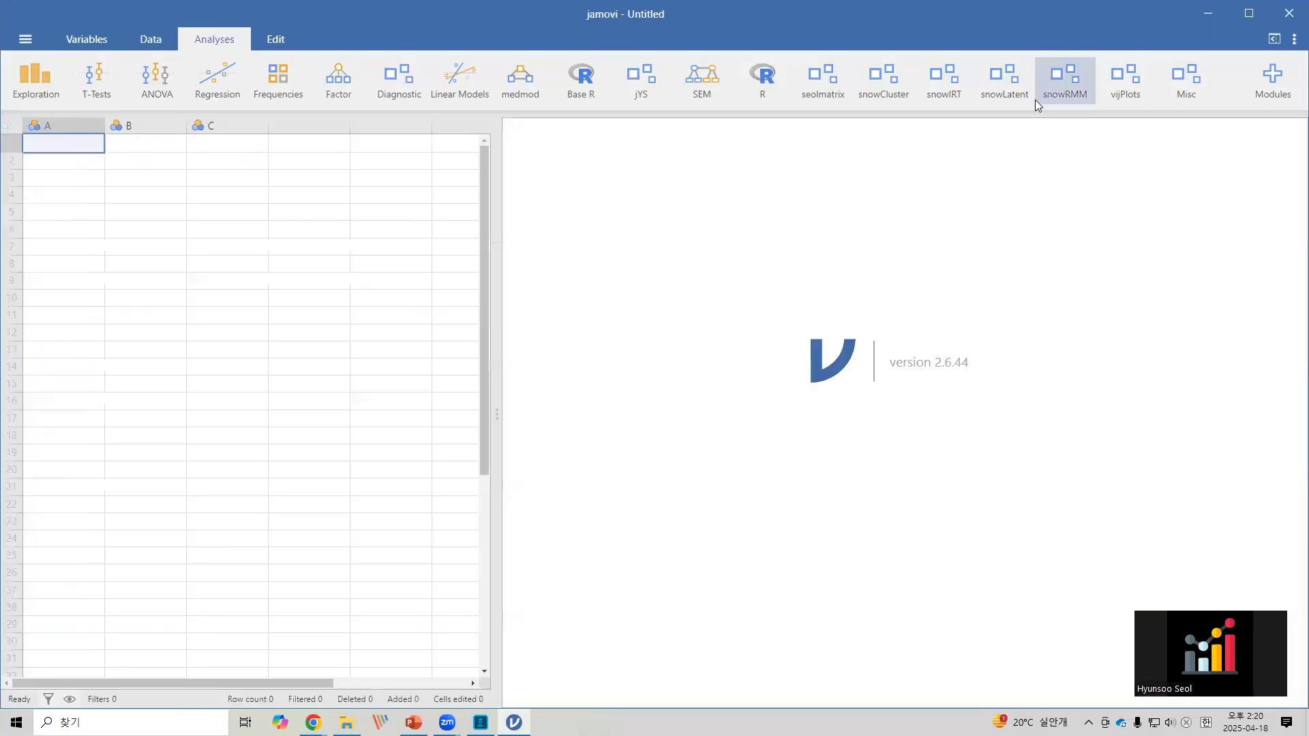
click(25, 38)
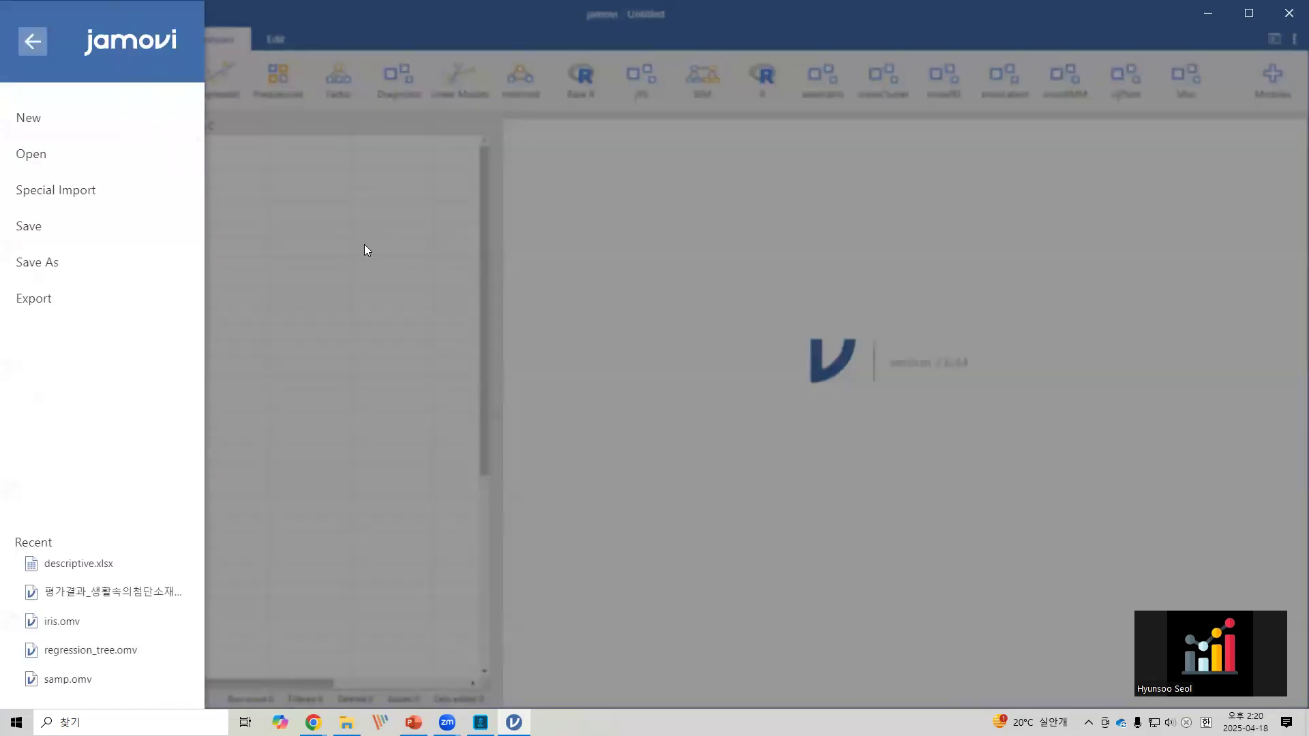
click(365, 244)
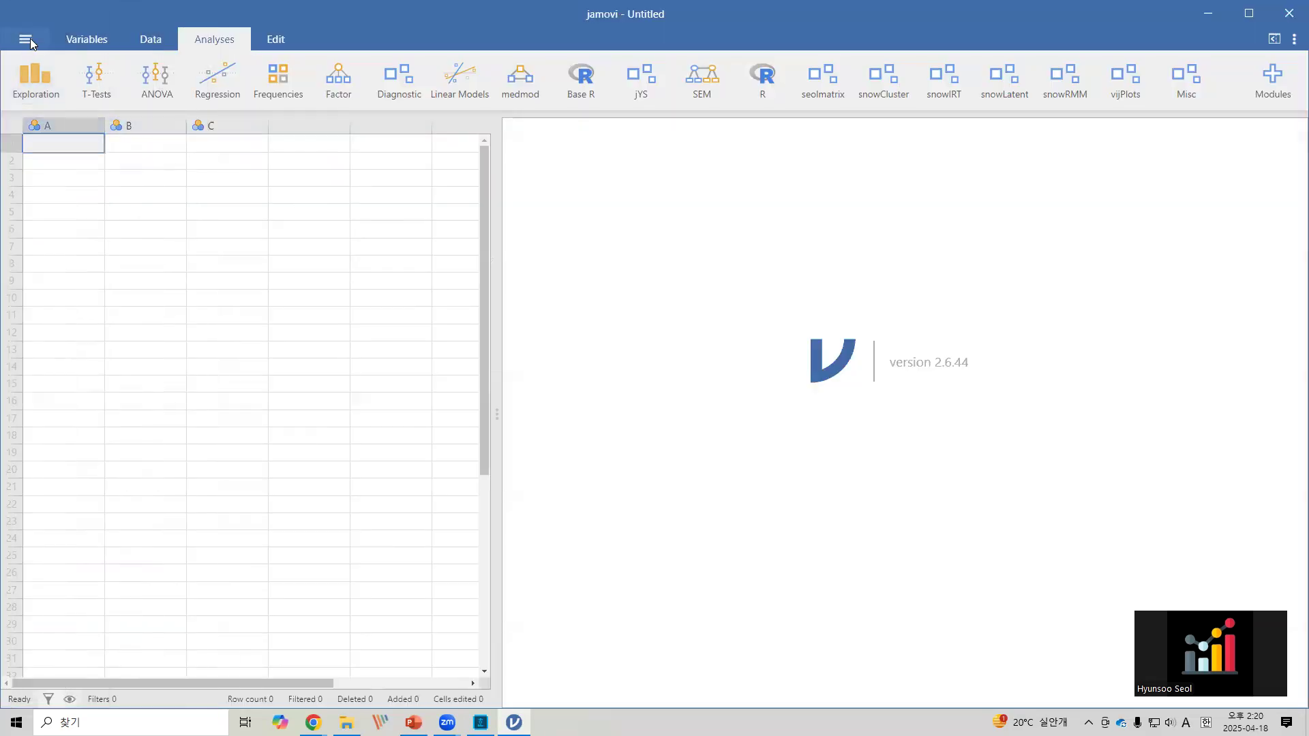
click(29, 39)
click(79, 564)
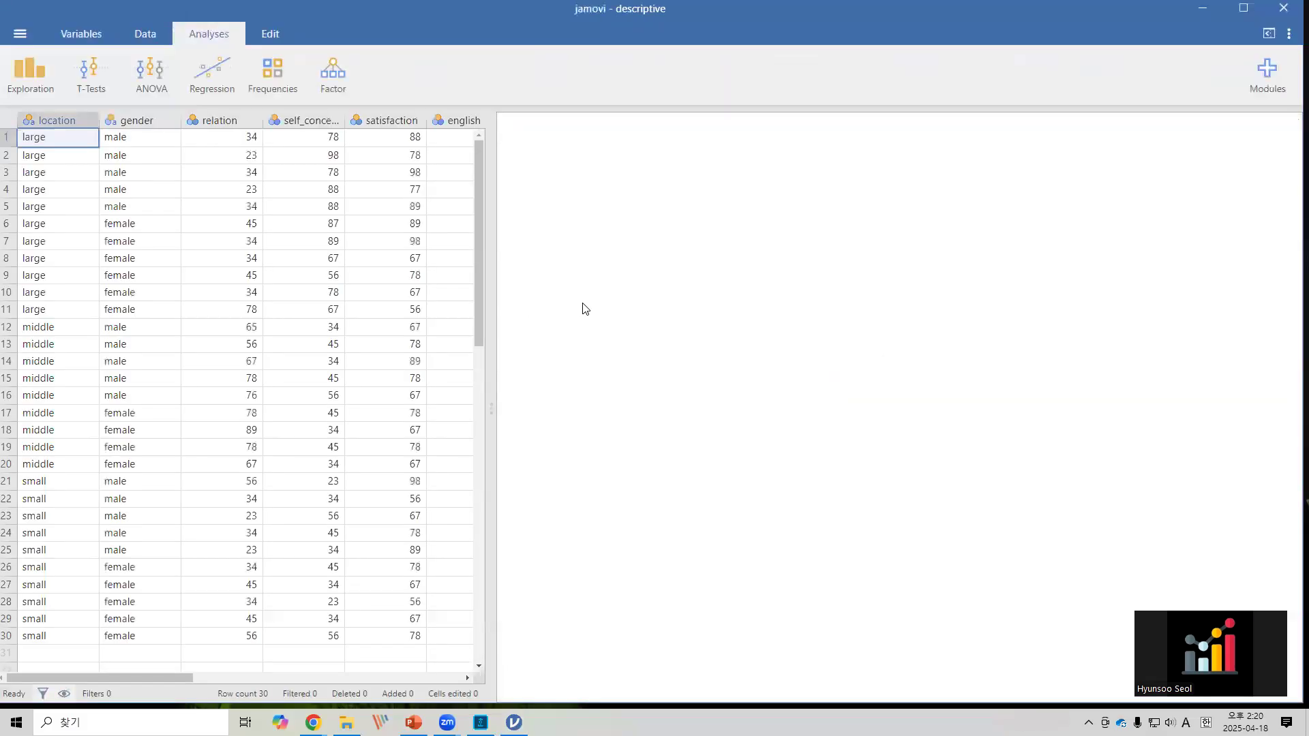
- Set the measure type of all variables from relation through post to Continuous and close the variable setup
drag(490, 217, 825, 212)
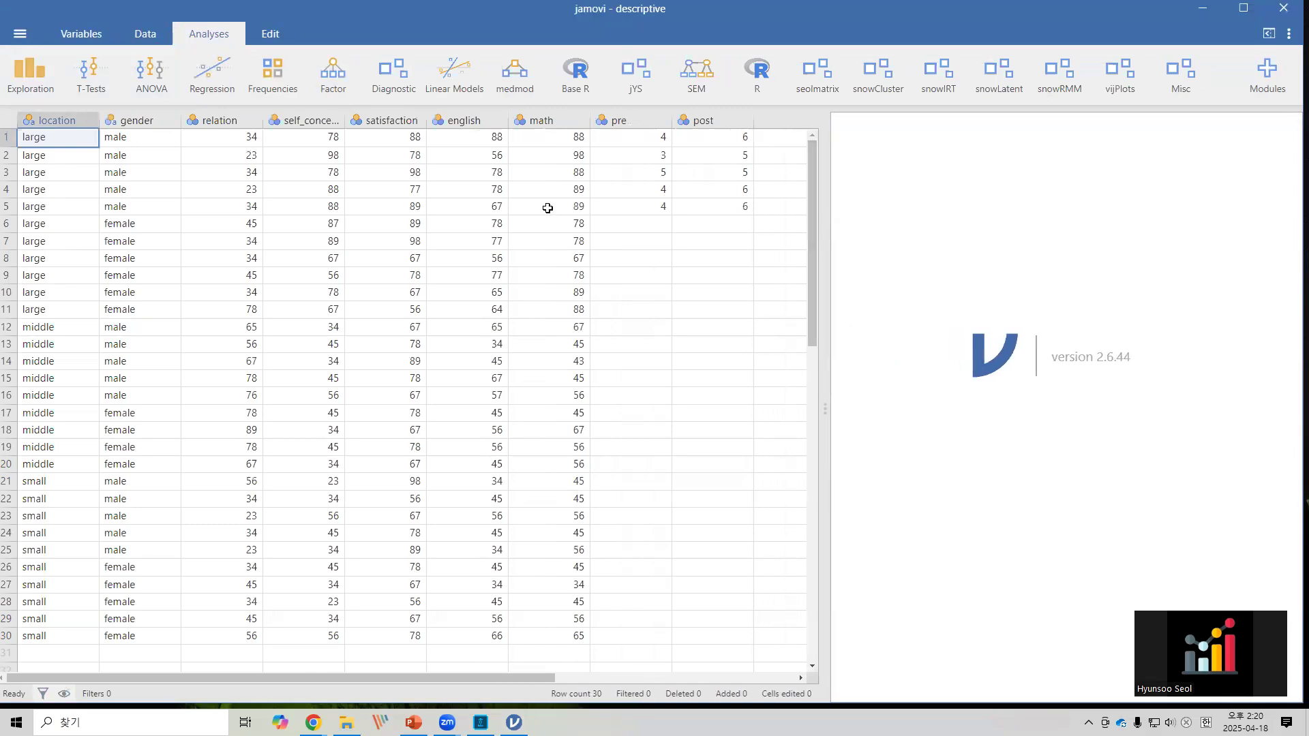
double_click(202, 119)
drag(238, 370, 708, 368)
click(573, 197)
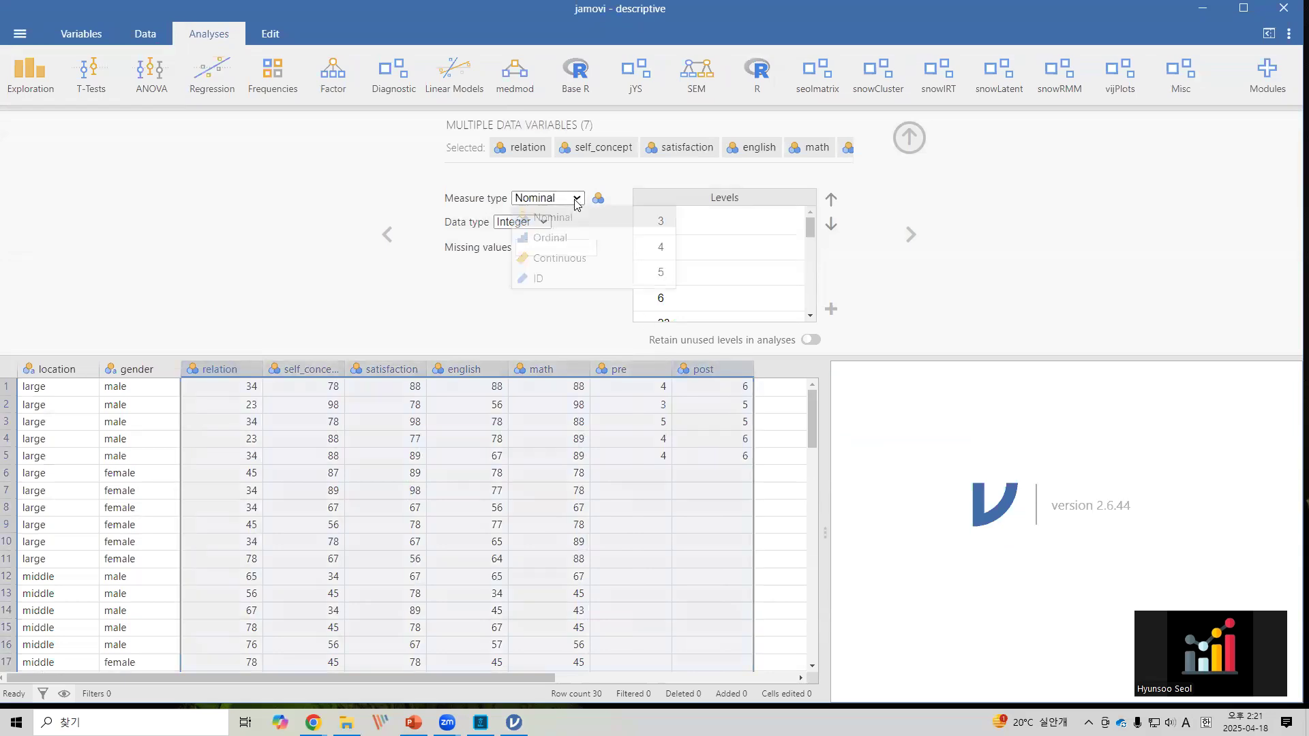
click(569, 257)
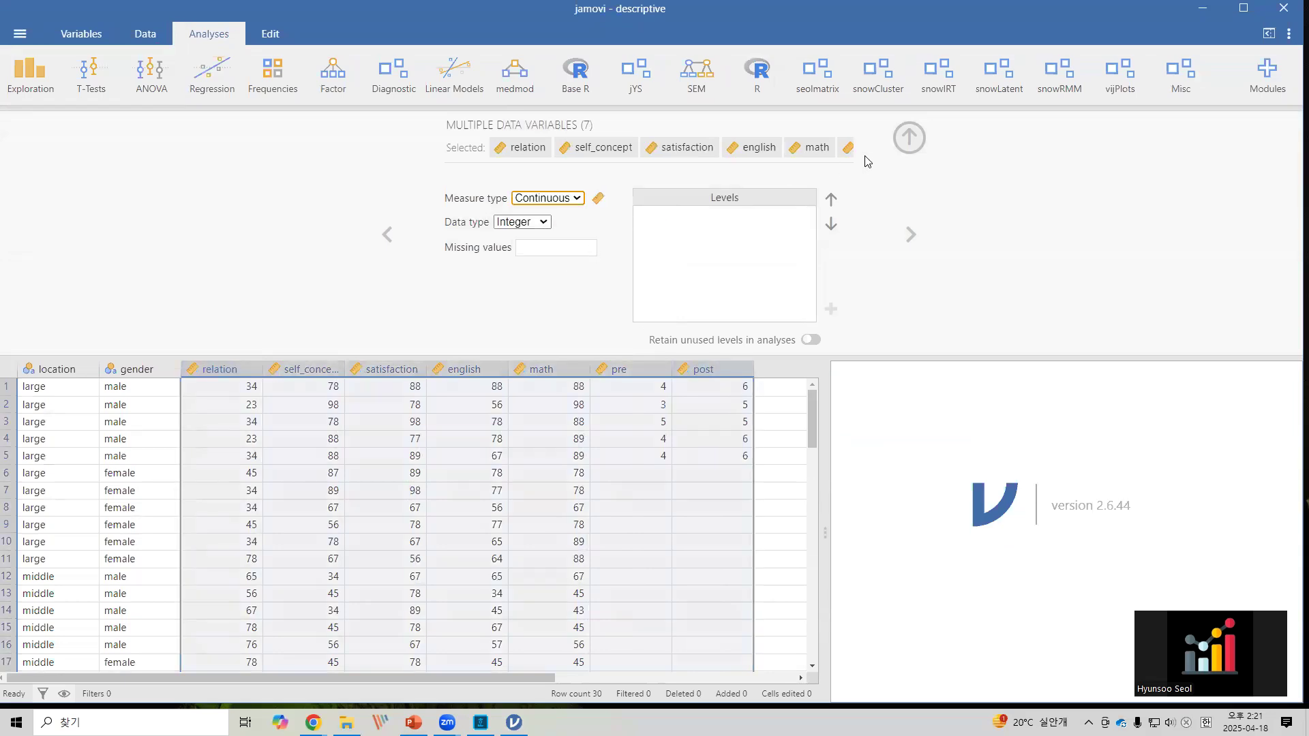
click(909, 138)
click(532, 359)
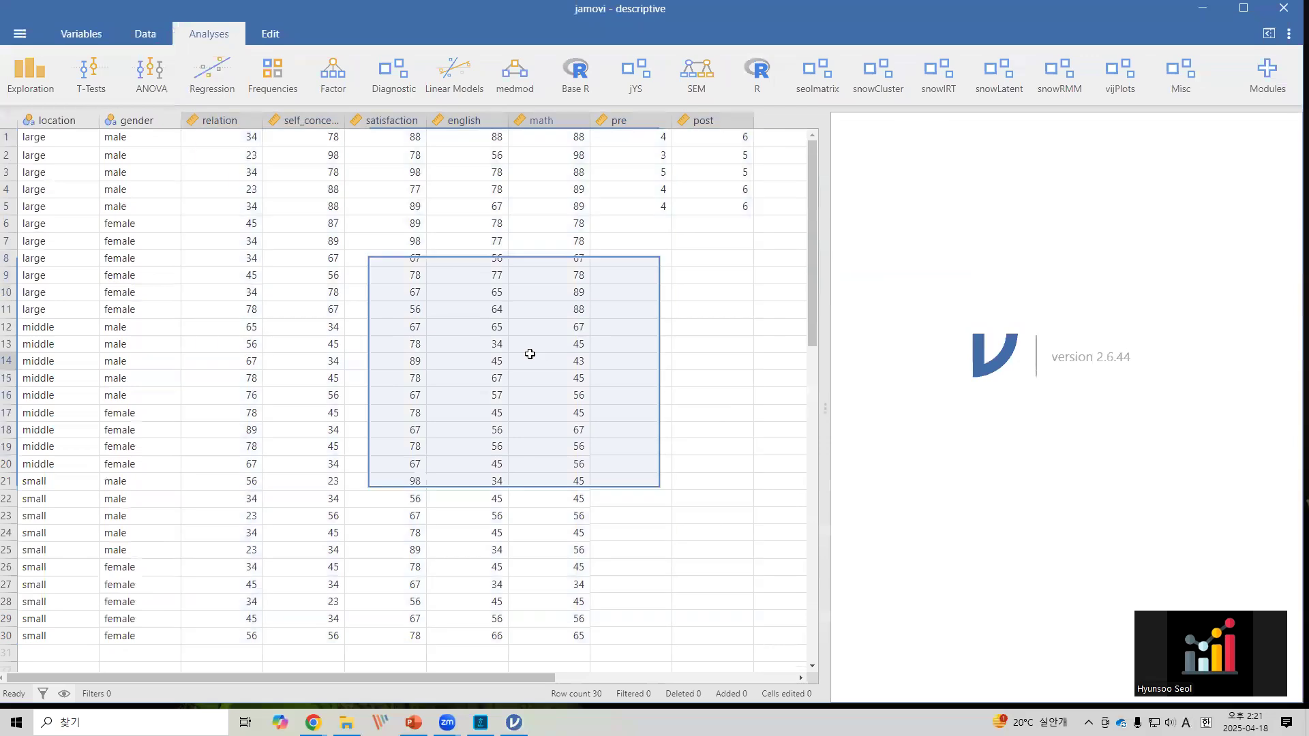
- Narrow the data area to give the results more room, and start a Descriptives analysis
drag(824, 276, 710, 296)
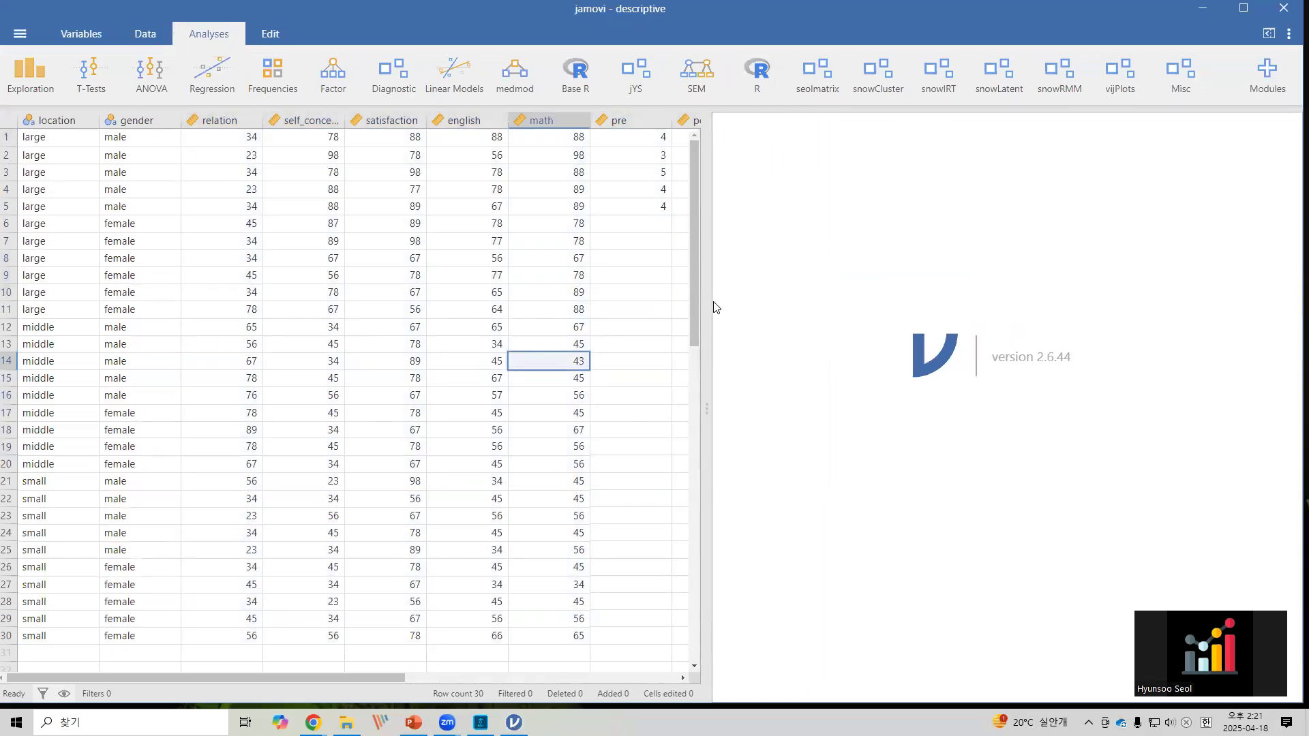
click(31, 88)
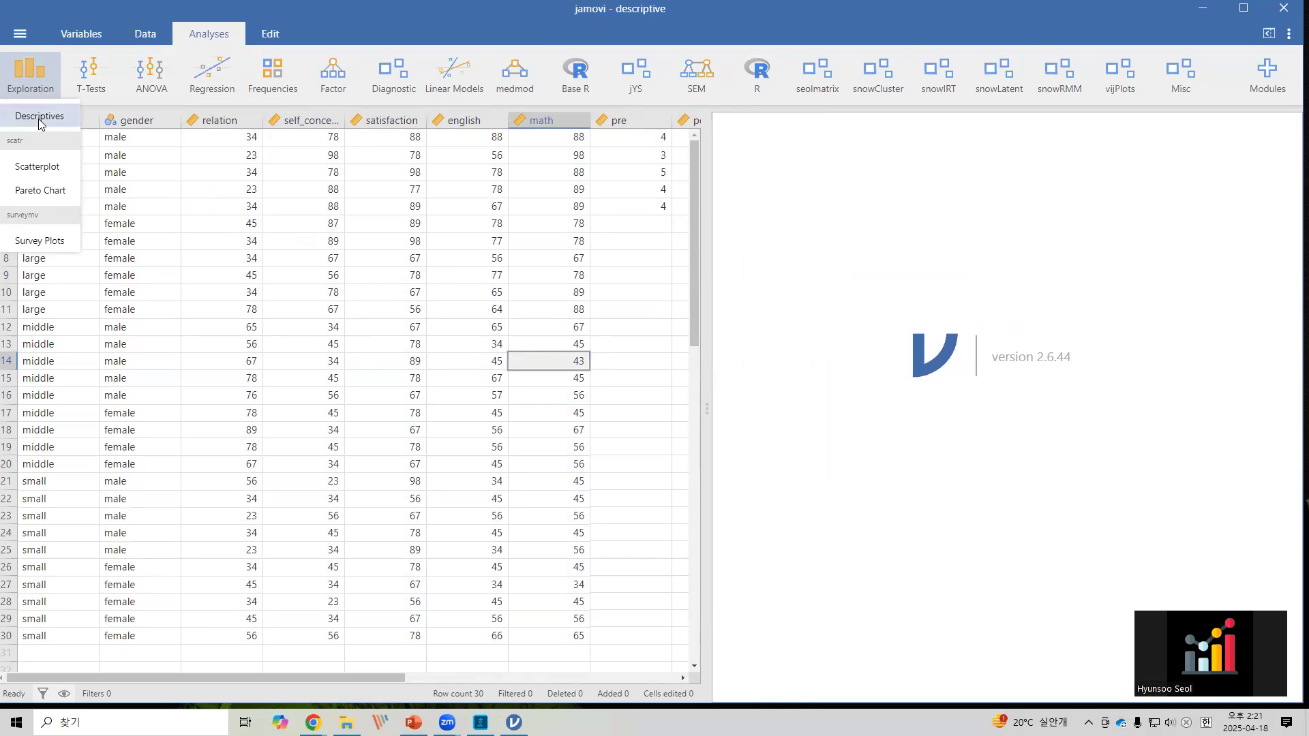
click(39, 117)
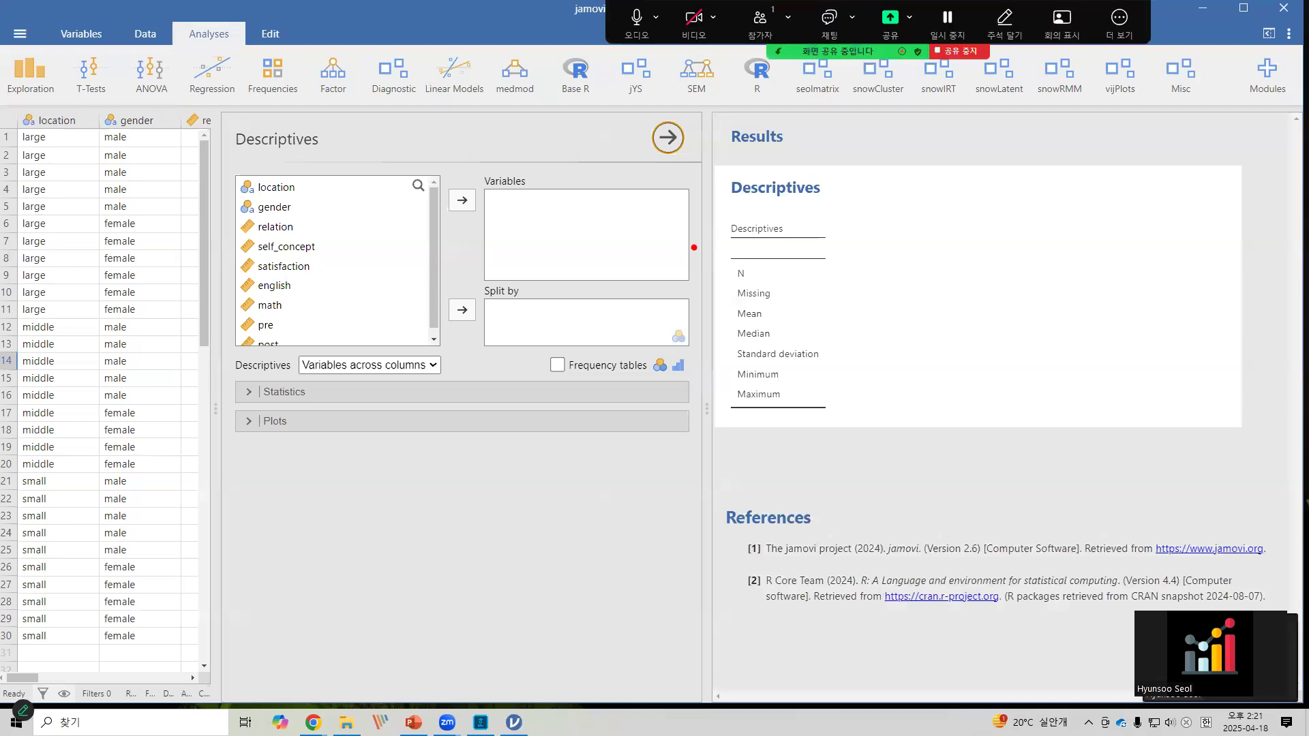
mouse_move(2, 103)
mouse_down()
mouse_move(468, 254)
mouse_move(1034, 660)
mouse_move(1062, 662)
mouse_move(1047, 657)
mouse_move(1066, 712)
mouse_move(1159, 701)
mouse_up()
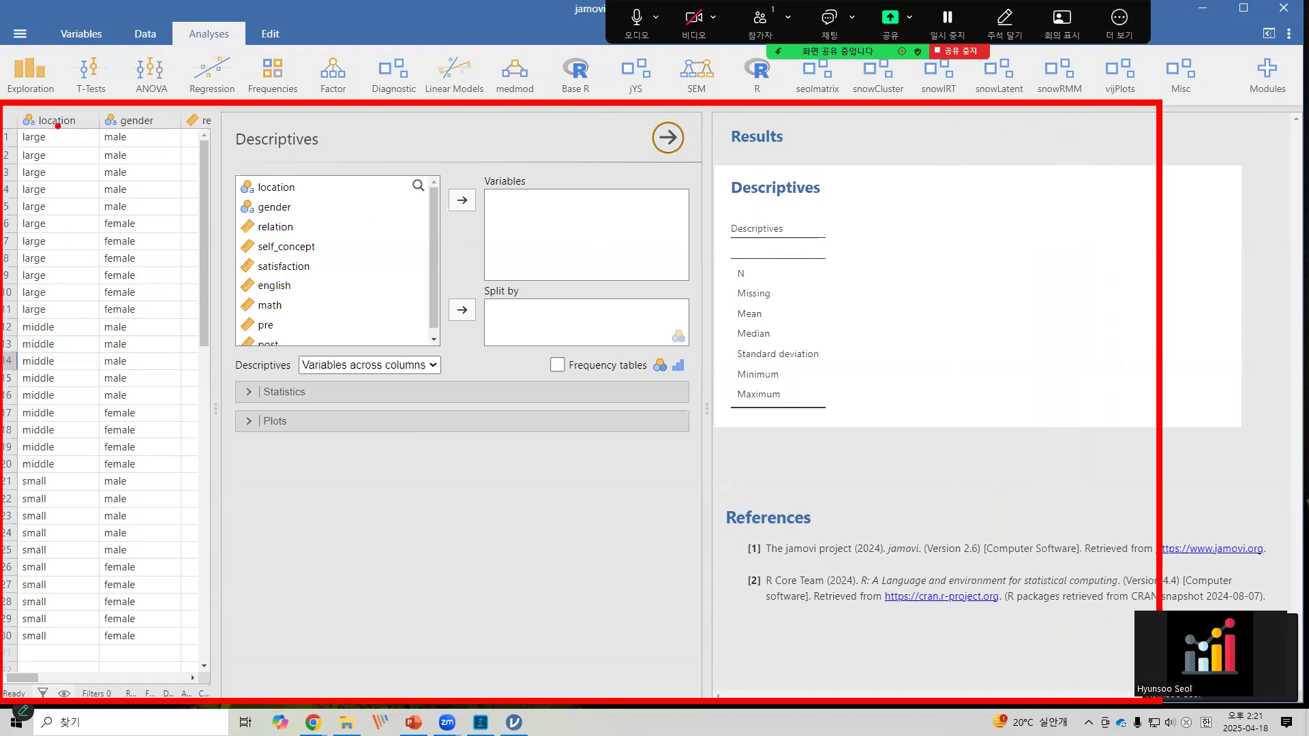
mouse_move(66, 121)
mouse_down()
mouse_move(77, 133)
mouse_move(107, 111)
mouse_up()
mouse_move(225, 111)
mouse_down()
mouse_move(401, 164)
mouse_move(694, 493)
mouse_up()
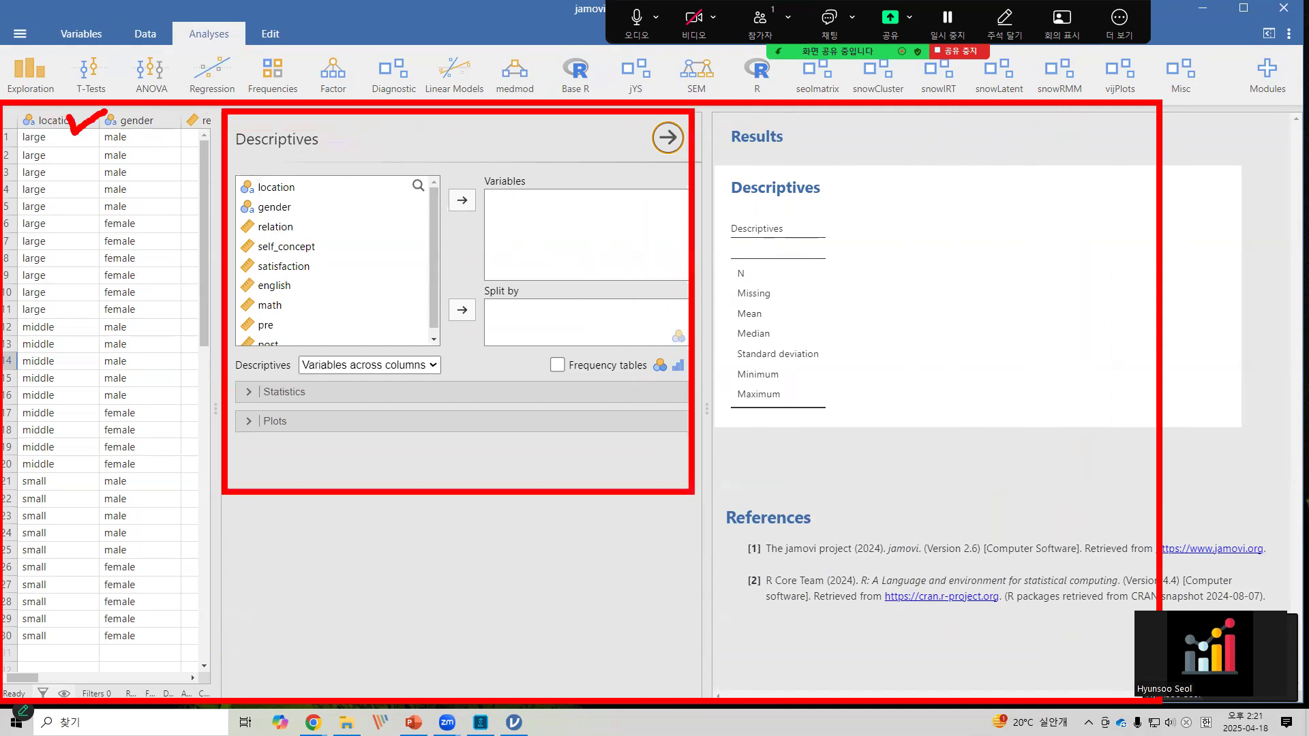
mouse_move(735, 120)
mouse_down()
mouse_move(778, 139)
mouse_move(1057, 418)
mouse_move(1120, 544)
mouse_up()
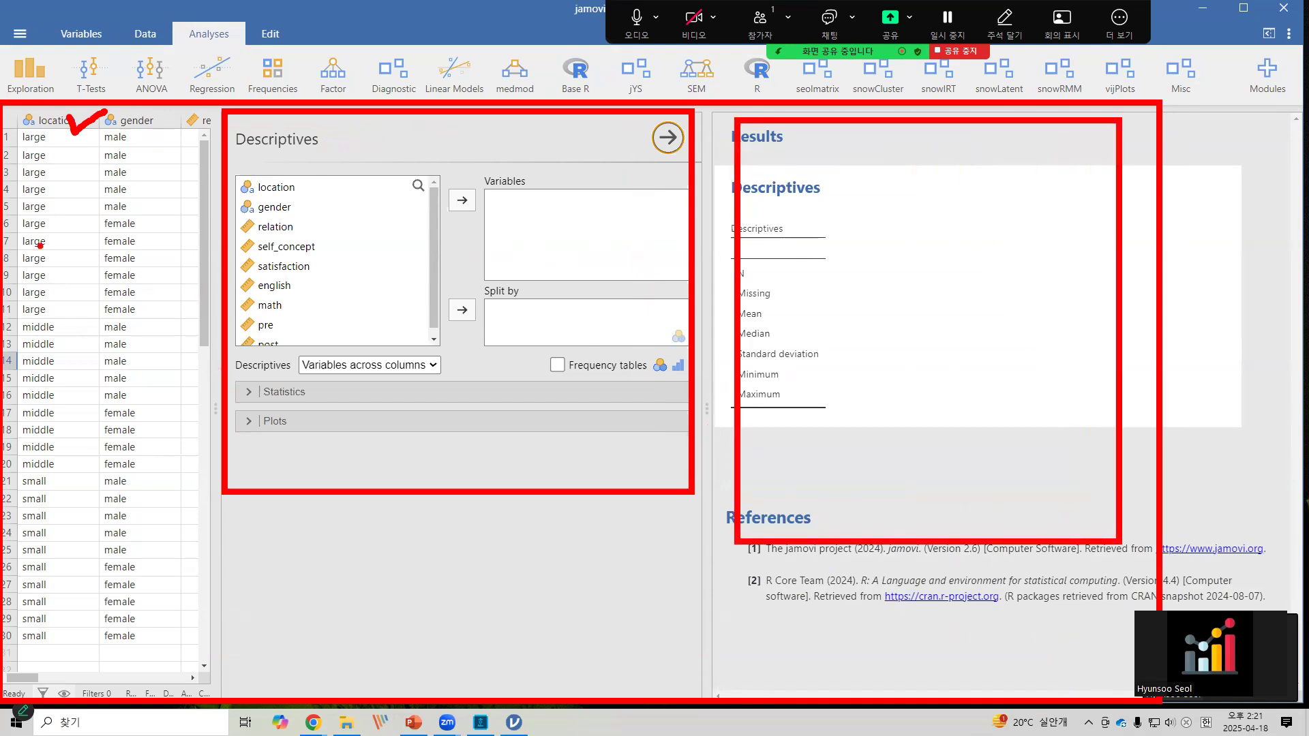
mouse_move(14, 111)
mouse_down()
mouse_move(97, 147)
mouse_move(184, 370)
mouse_move(200, 489)
mouse_up()
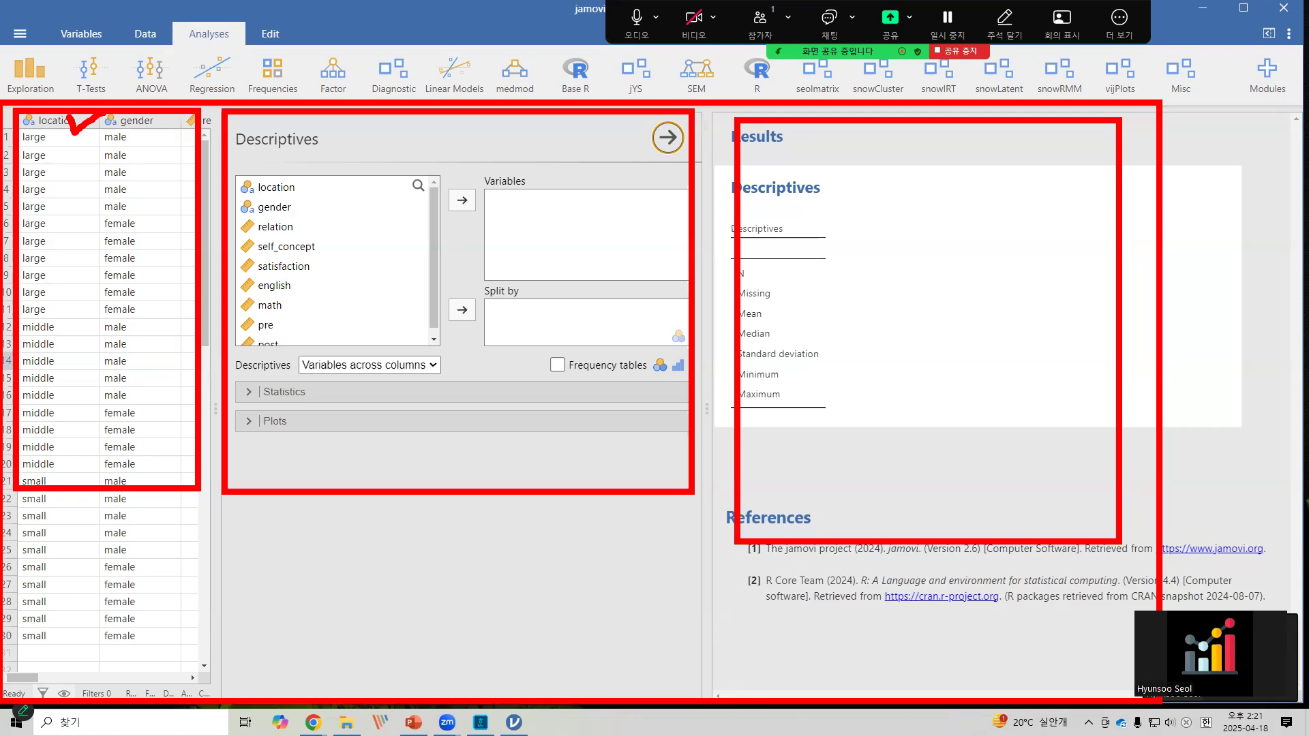
key(Escape)
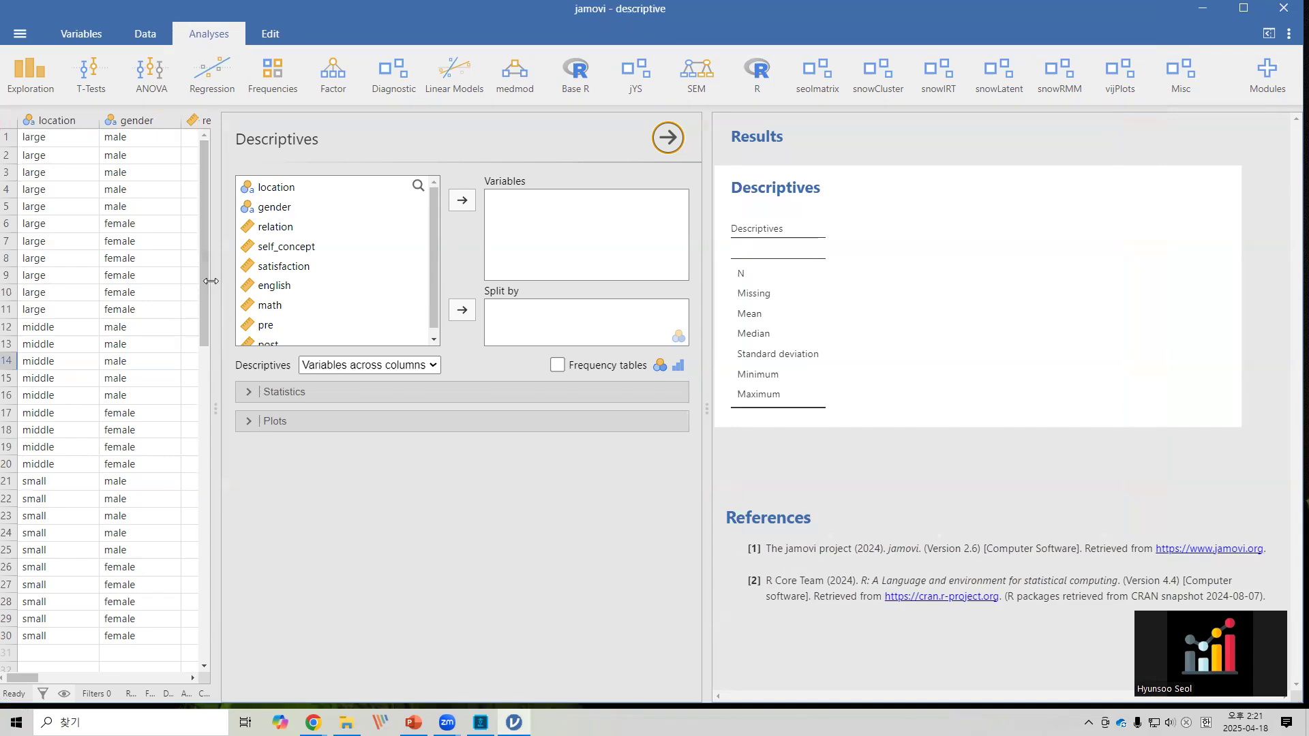
- Expand the Statistics and Plots sections of the Descriptives options to examine the available choices, and collapse both again
drag(211, 281, 291, 324)
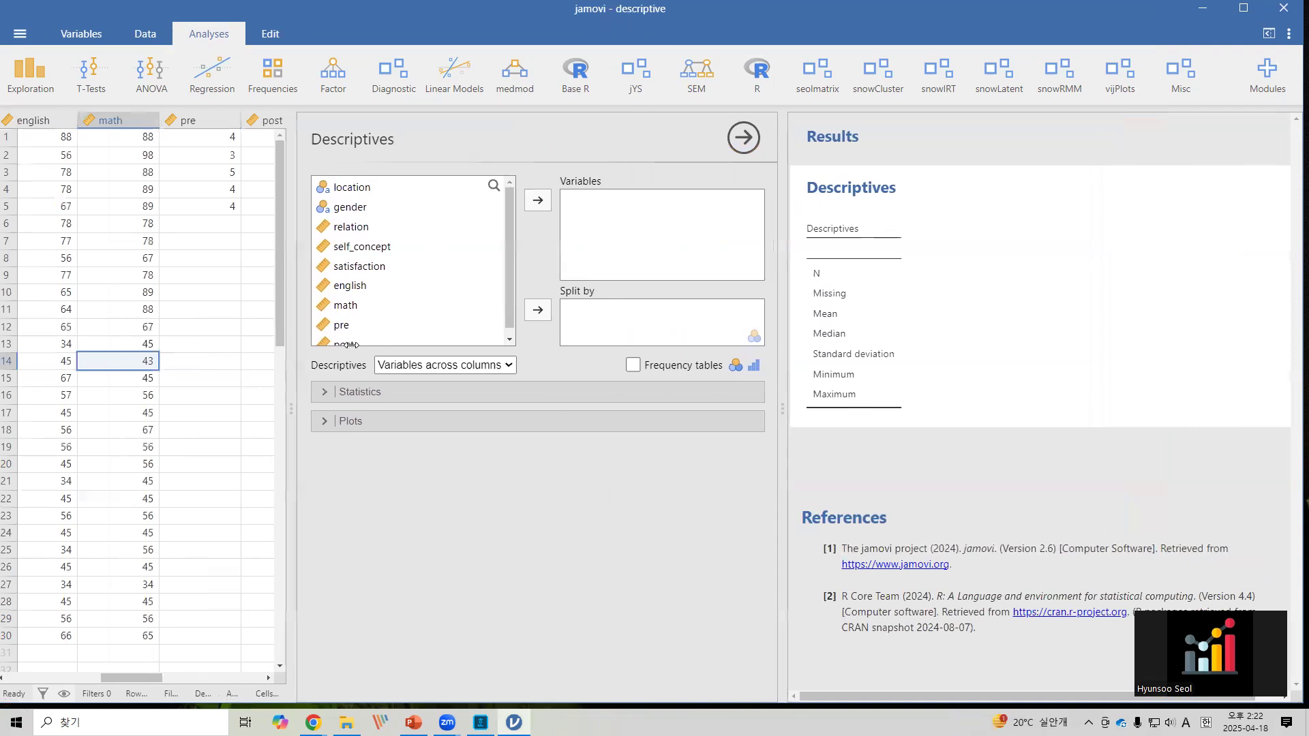
drag(780, 270, 747, 299)
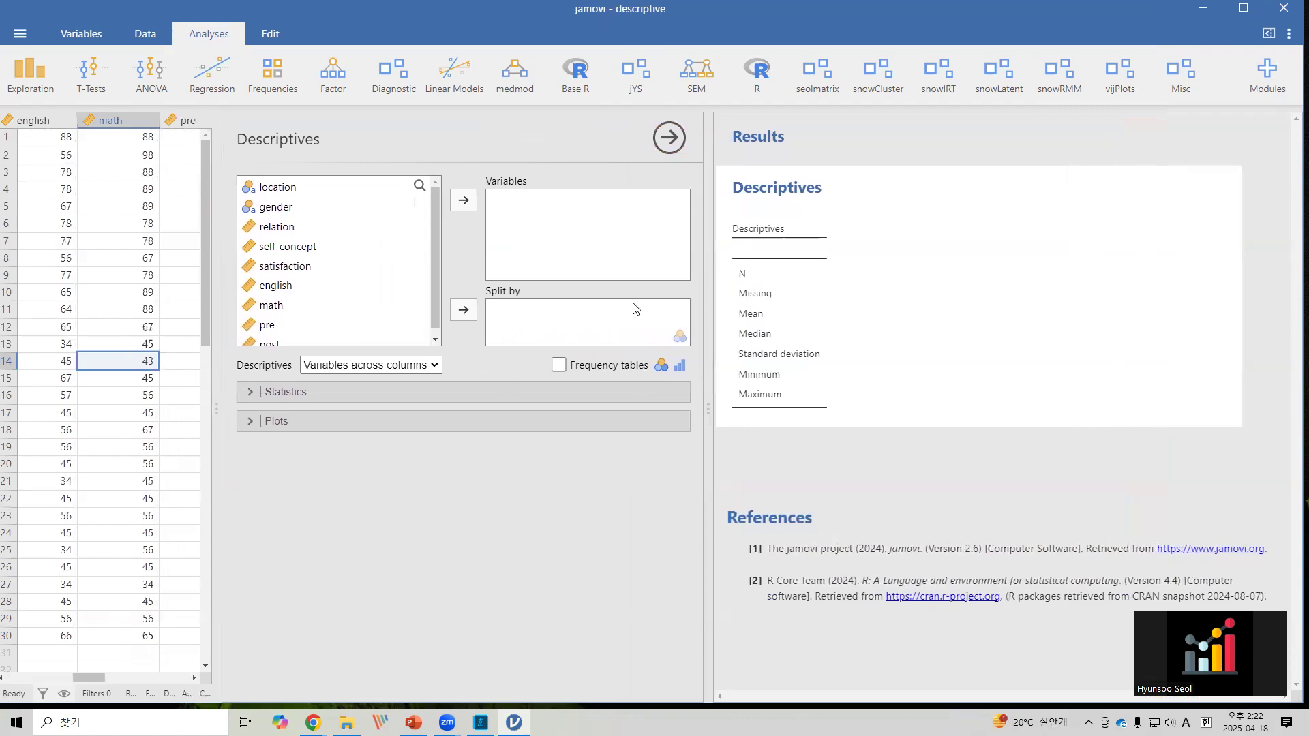
click(376, 391)
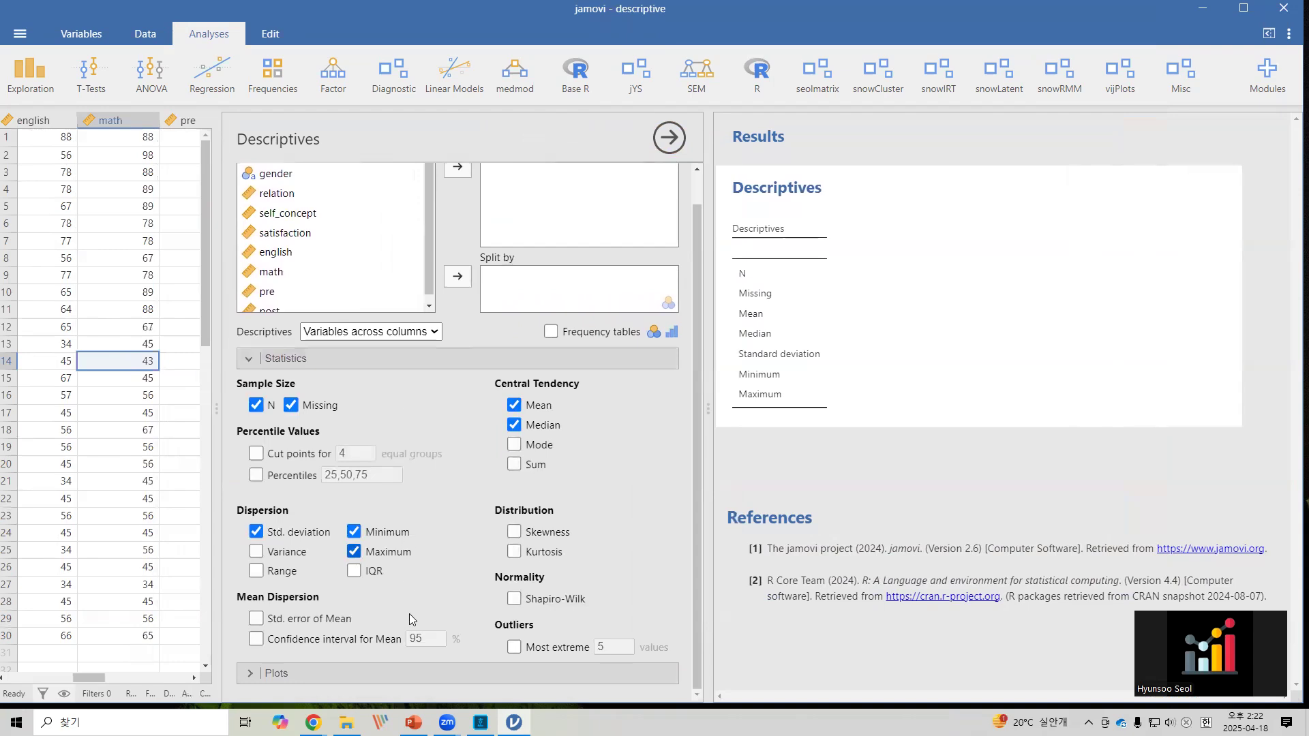
click(431, 674)
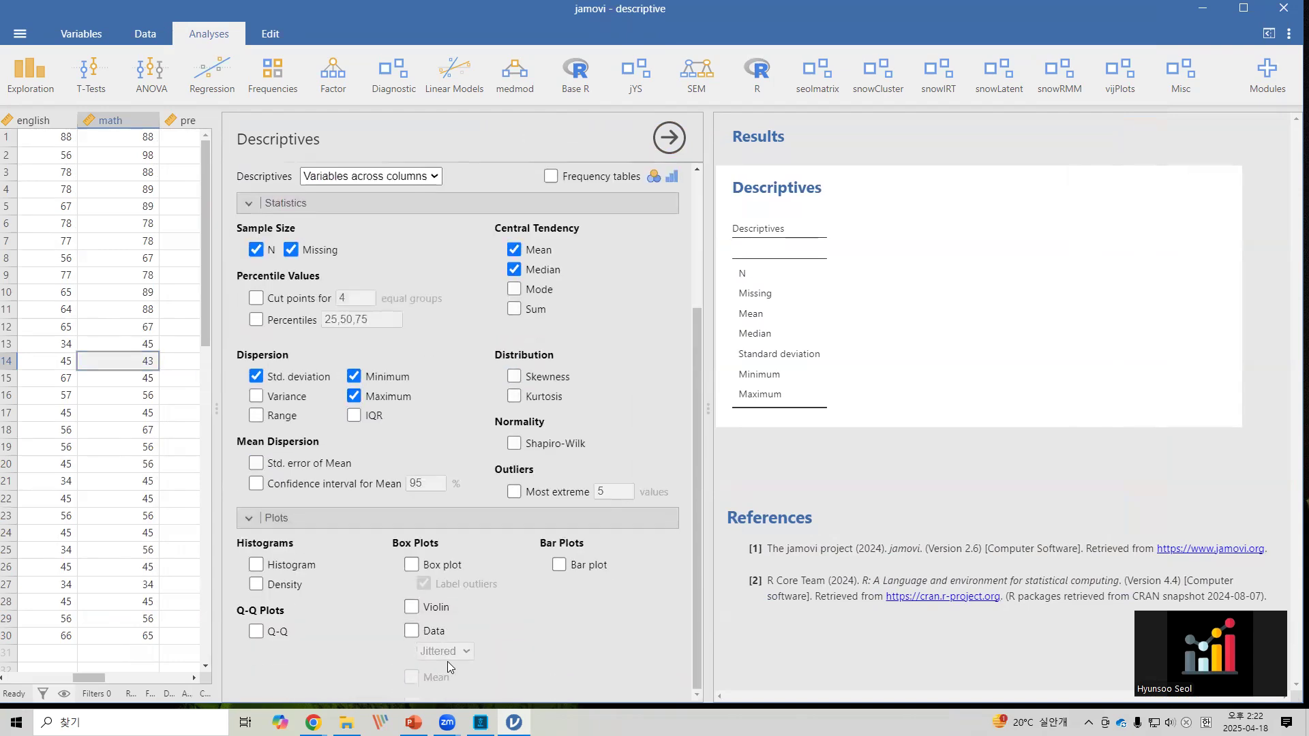
scroll(483, 592, up, 3)
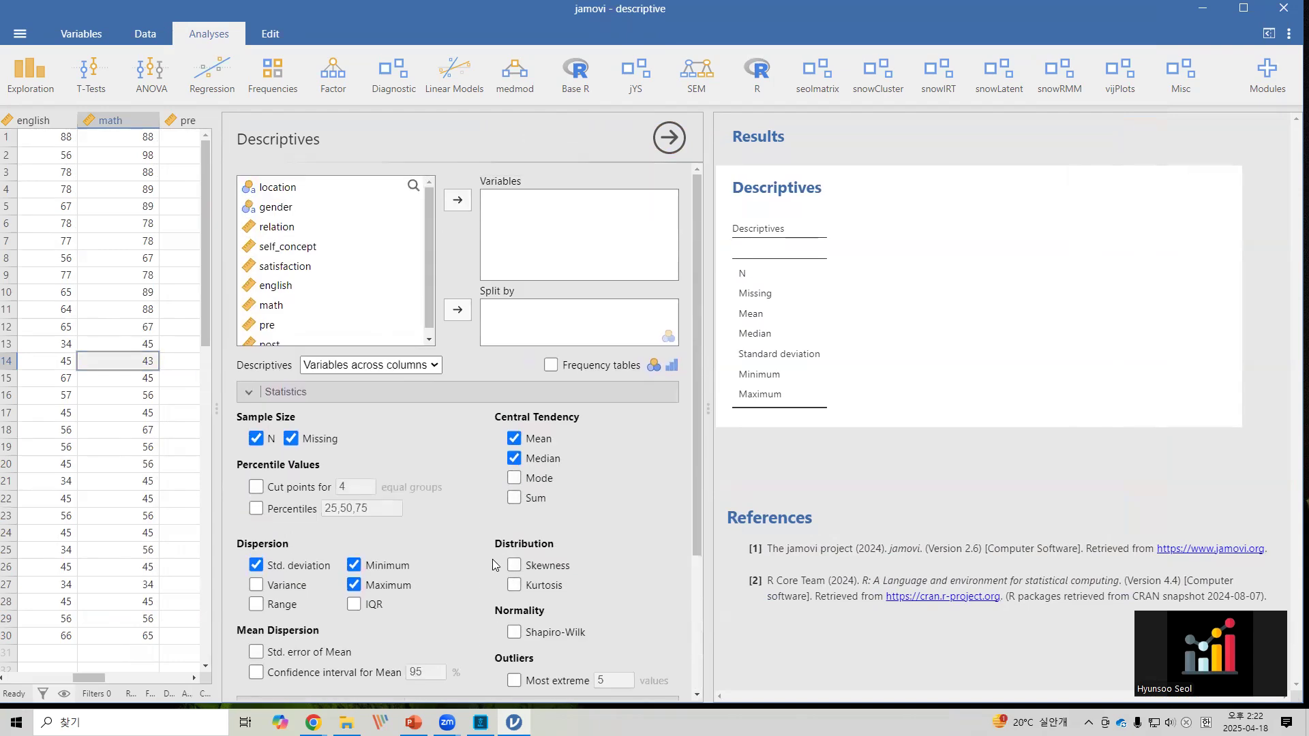
scroll(492, 559, down, 3)
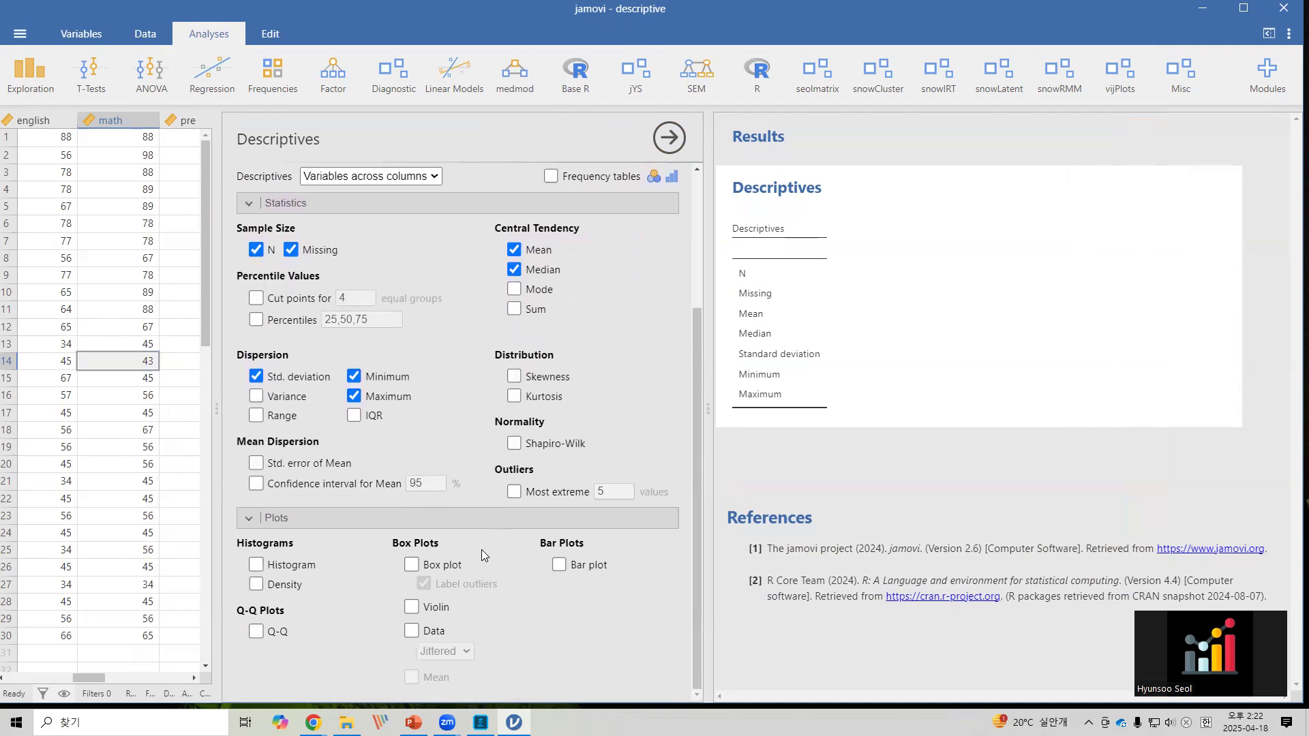
click(492, 519)
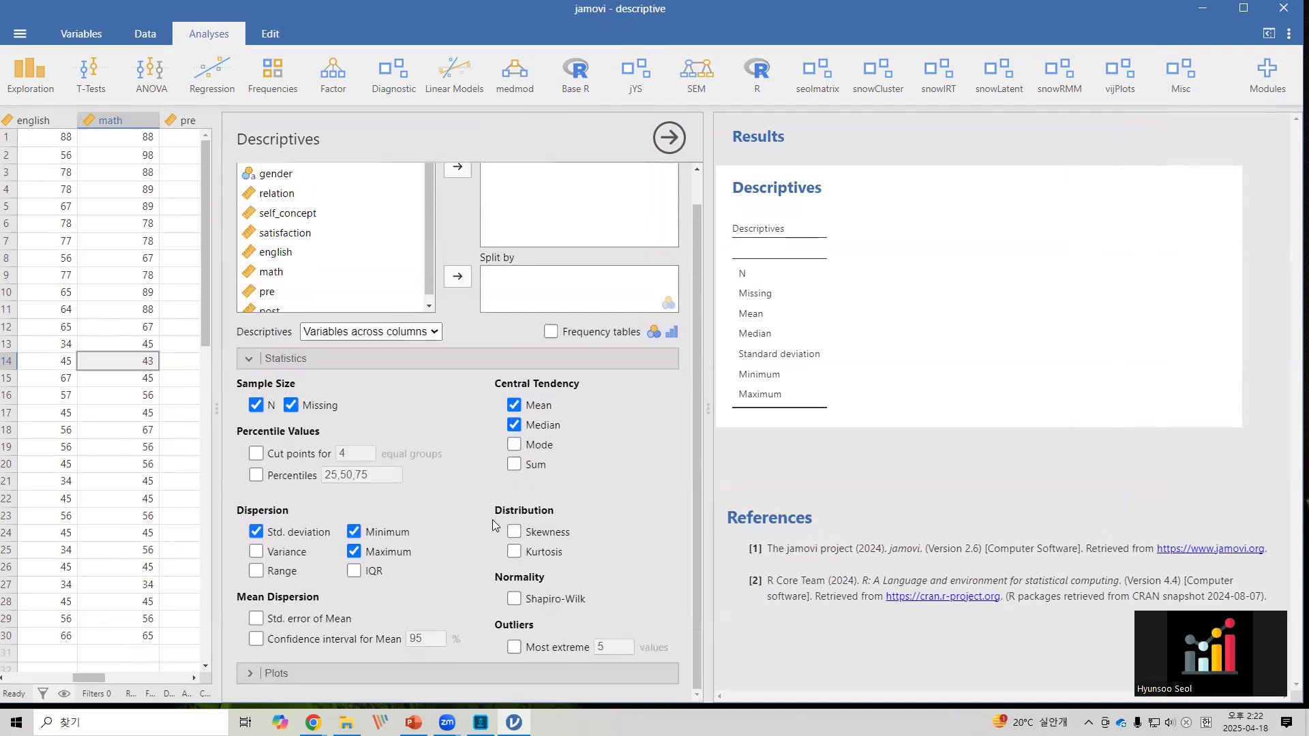
click(471, 360)
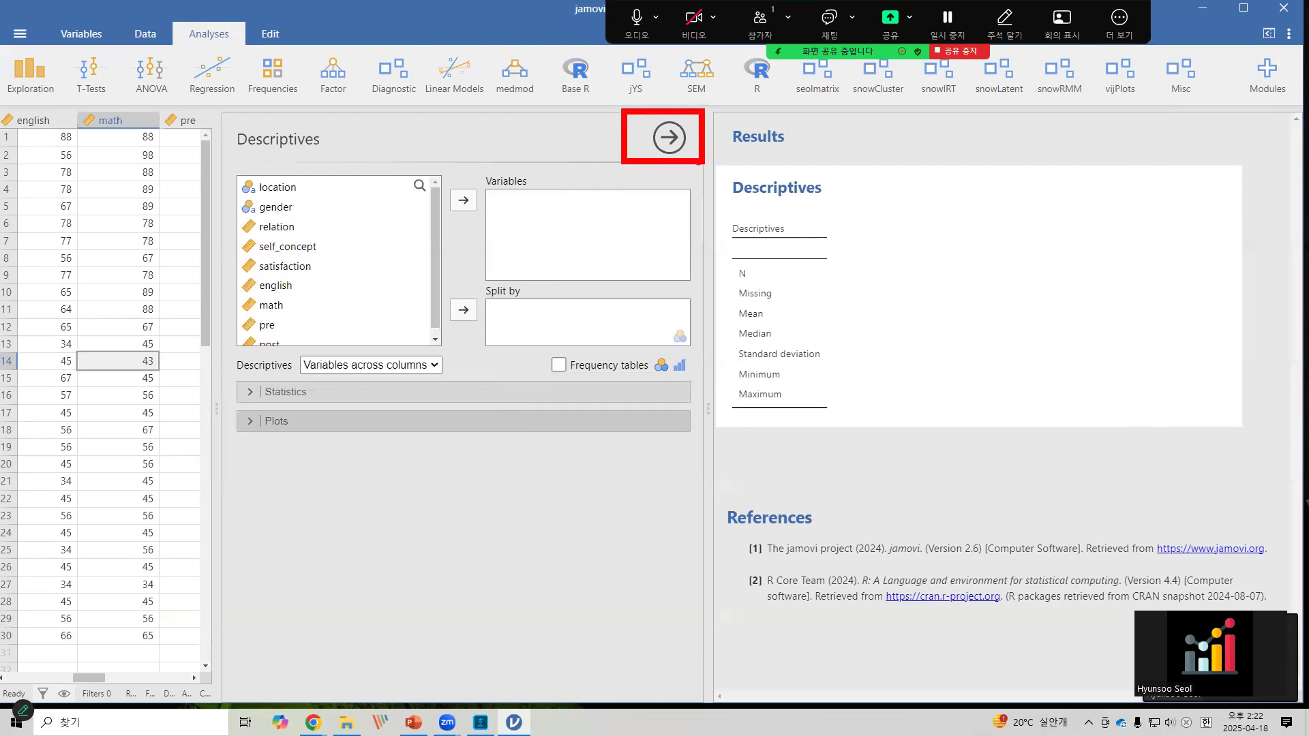
key(Escape)
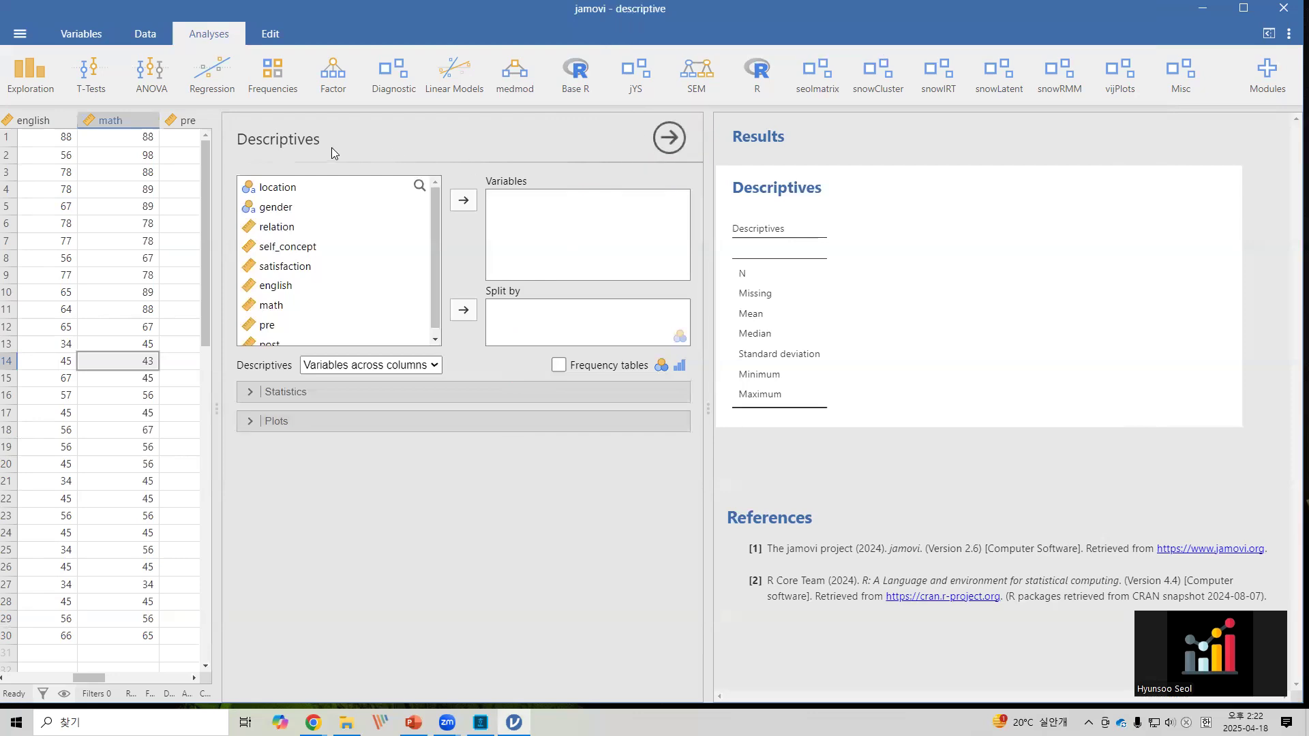
- Hide the Descriptives options and reopen them from the results table, repeating this once
click(670, 140)
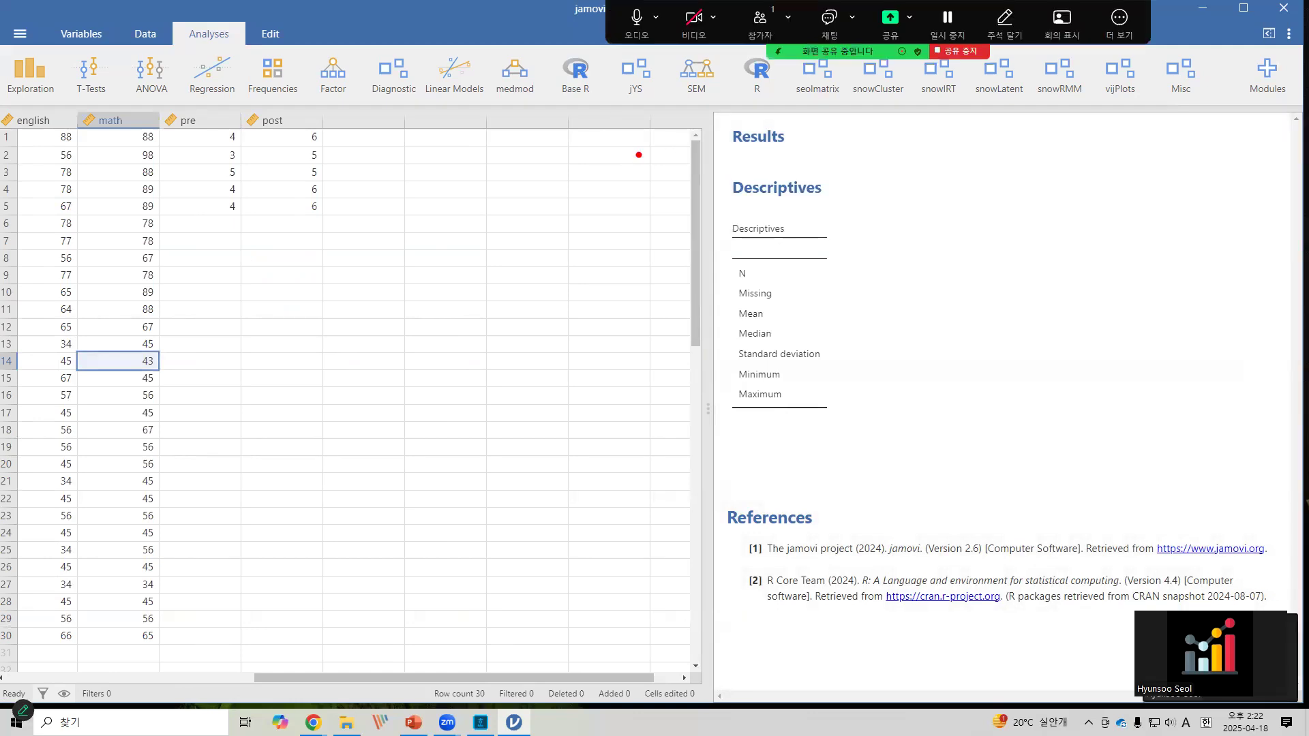
mouse_move(722, 116)
mouse_down()
mouse_move(1173, 418)
mouse_move(1202, 499)
mouse_up()
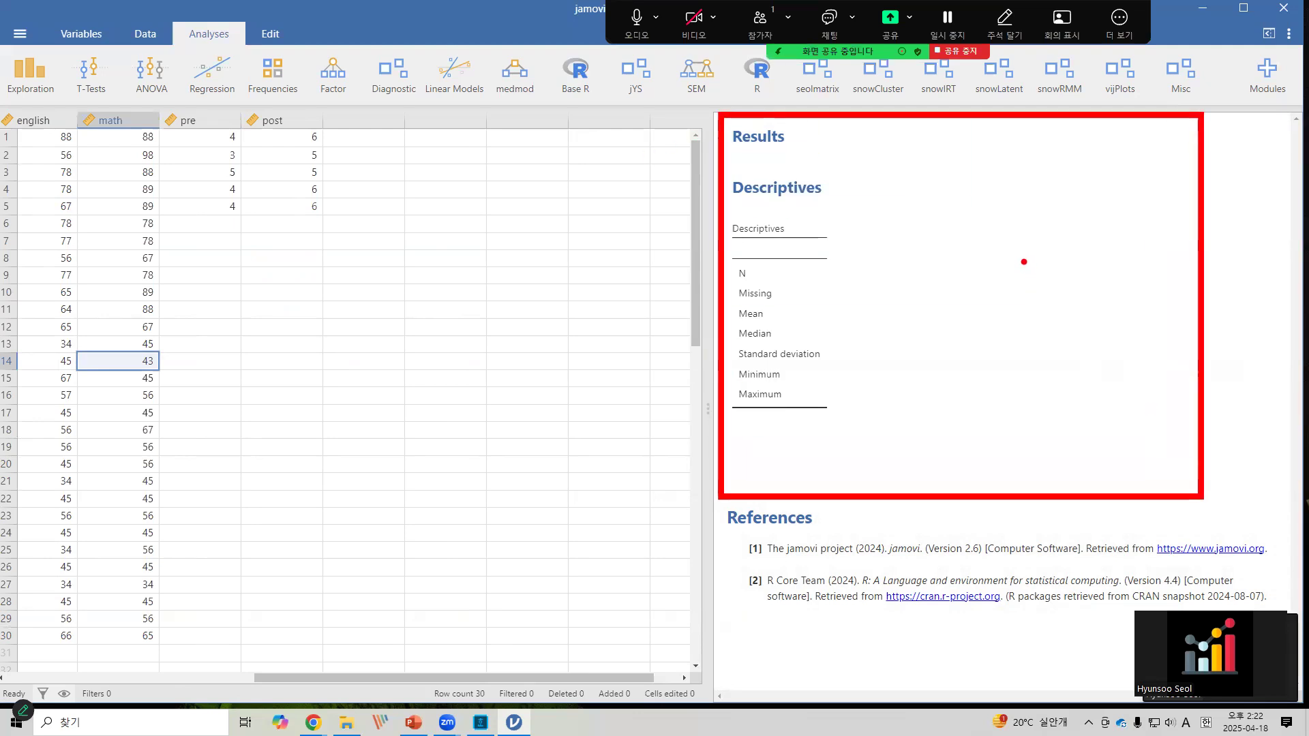
click(1018, 222)
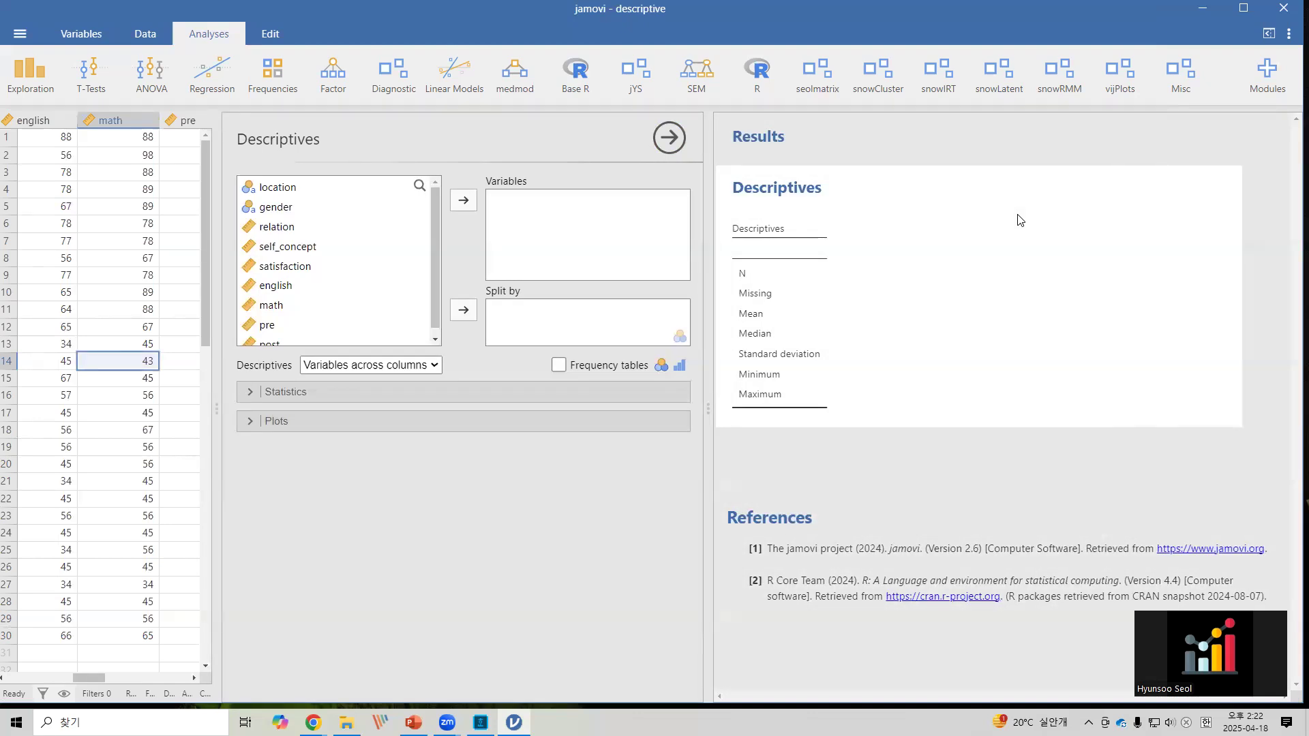
click(669, 141)
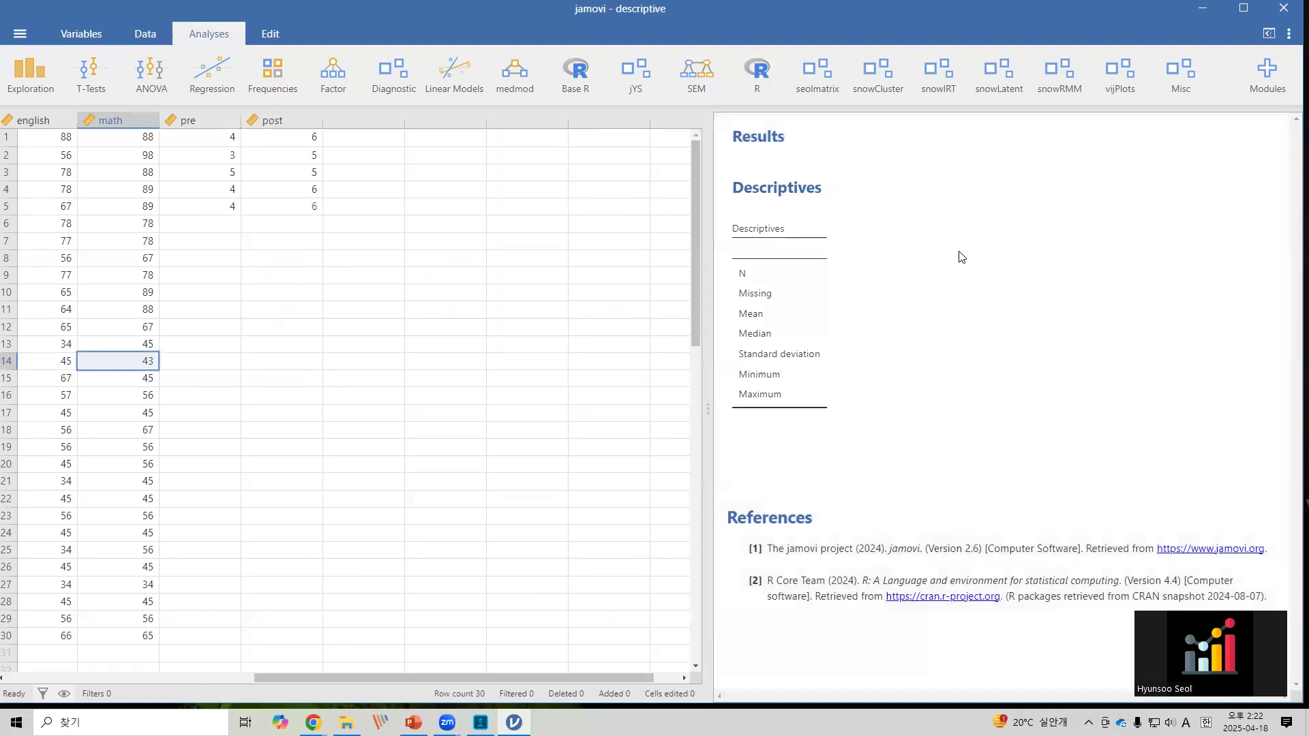
click(962, 257)
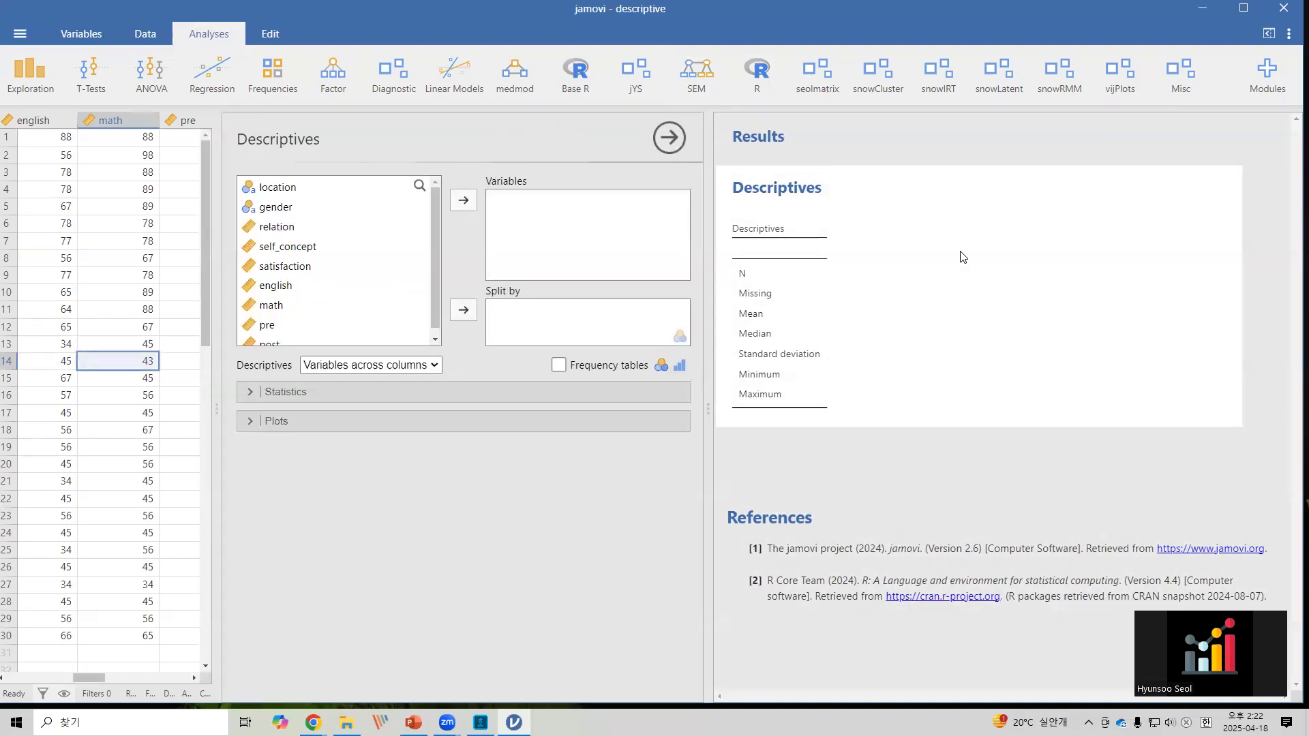
- Hide the Descriptives options, narrow the data area beside the results, and bring the options back from the results table
click(670, 140)
drag(710, 198, 440, 286)
drag(224, 678, 57, 698)
drag(440, 320, 600, 321)
drag(262, 680, 21, 690)
click(866, 224)
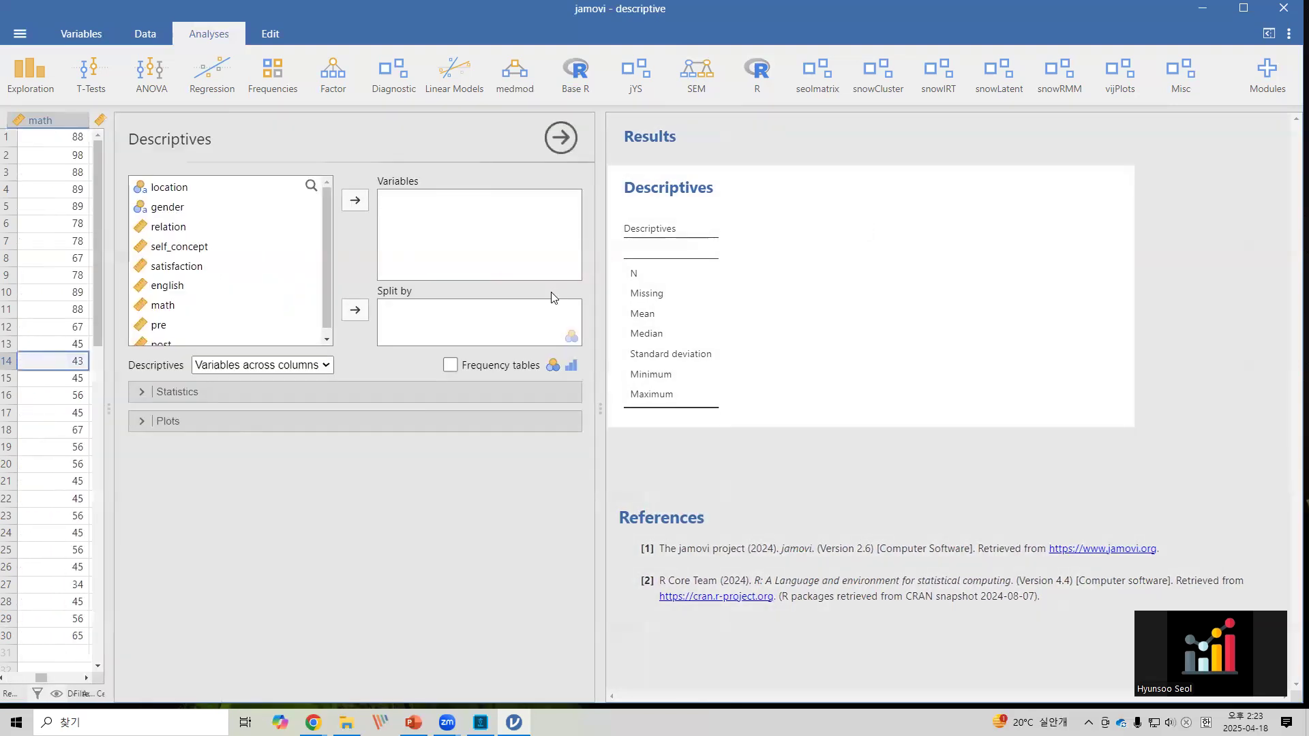
- Expand the Statistics section of the Descriptives options and shift the divider to narrow the results area slightly
click(491, 396)
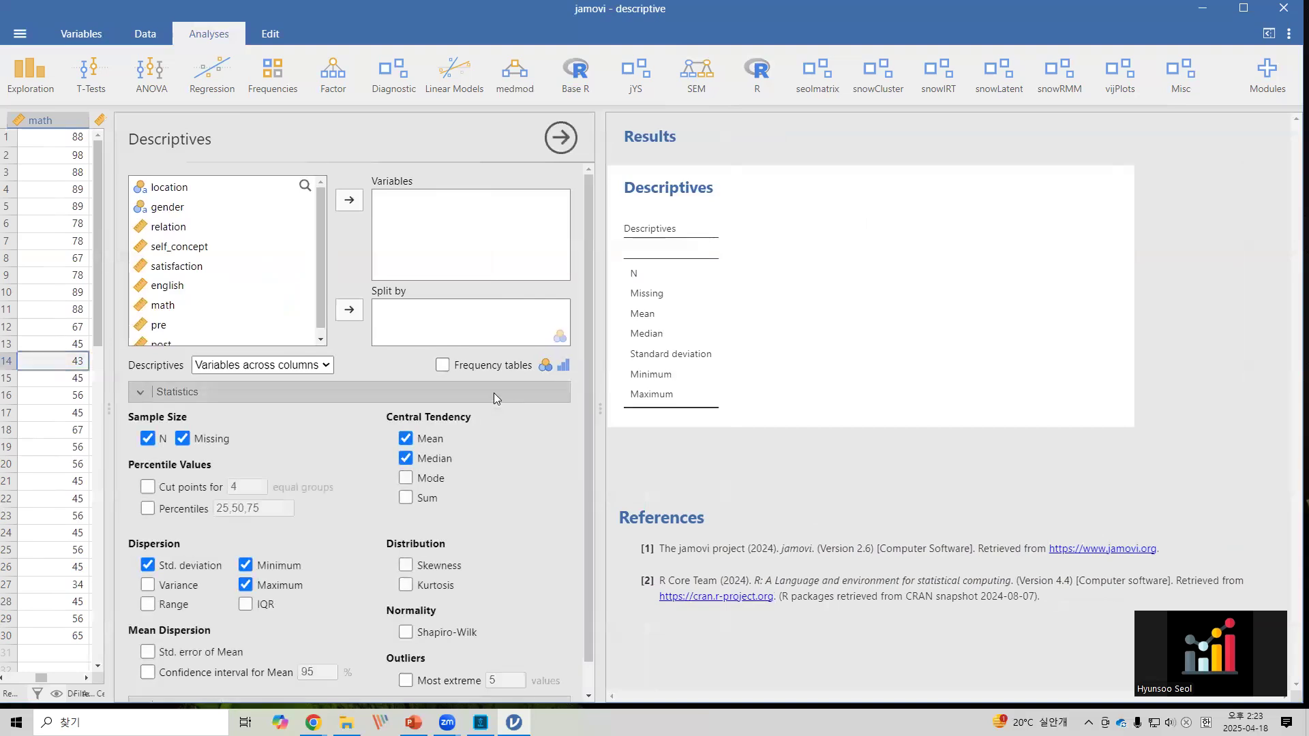
drag(602, 232, 661, 229)
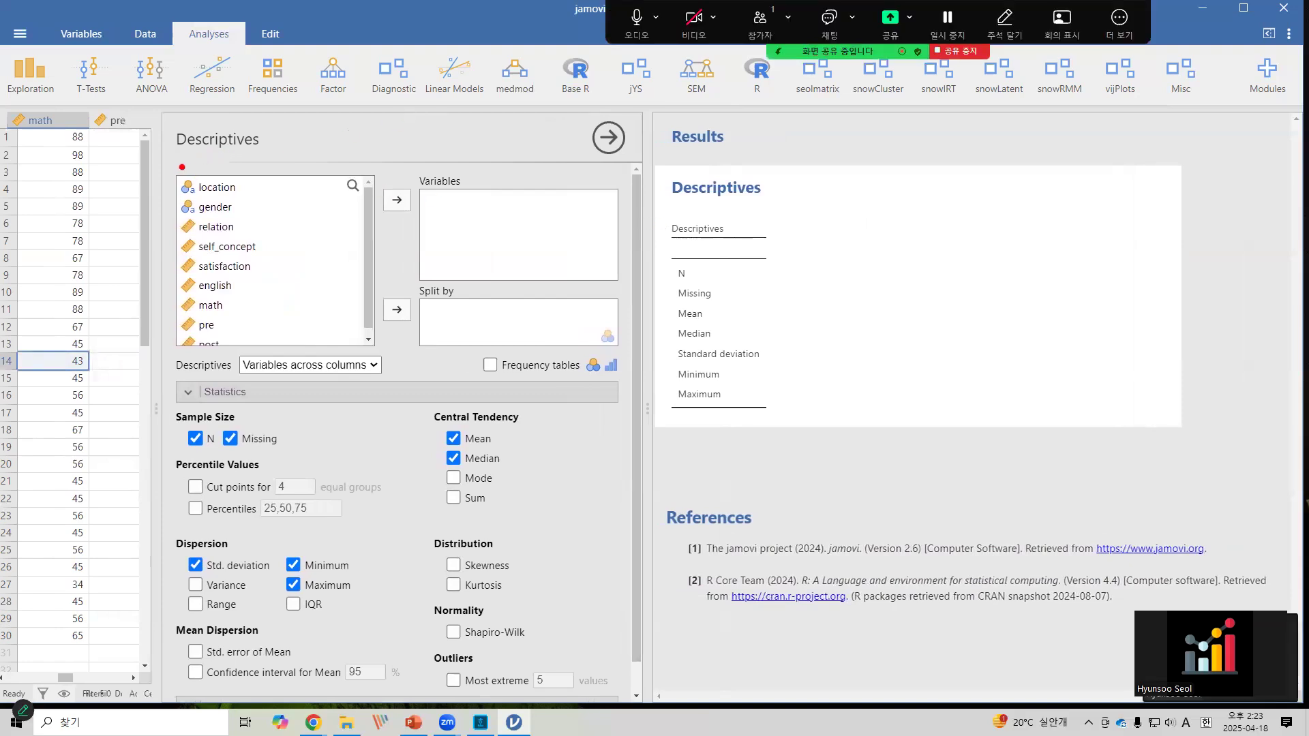
mouse_move(169, 169)
mouse_down()
mouse_move(214, 185)
mouse_move(256, 265)
mouse_move(273, 354)
mouse_up()
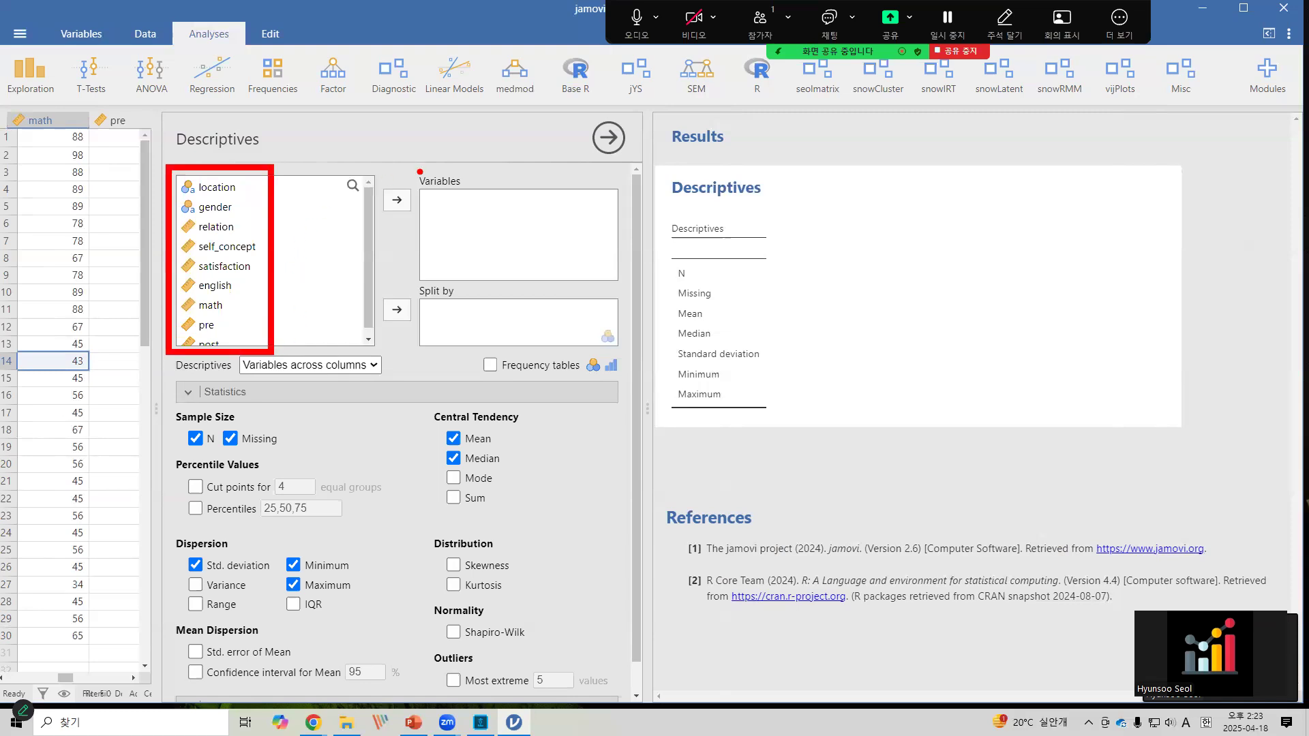
drag(401, 163, 481, 202)
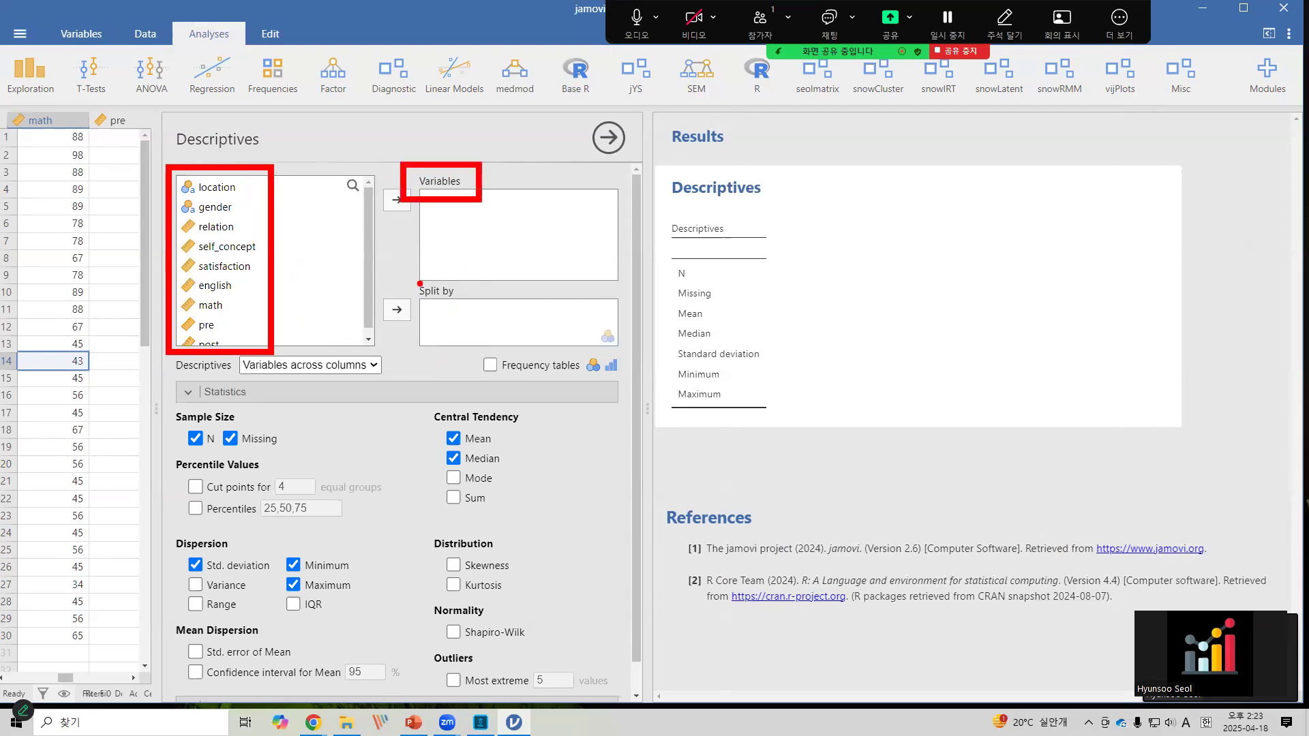
mouse_move(411, 277)
mouse_down()
mouse_move(458, 300)
mouse_move(461, 331)
mouse_move(481, 321)
mouse_move(484, 351)
mouse_move(507, 317)
mouse_move(503, 336)
mouse_move(515, 334)
mouse_up()
mouse_move(512, 314)
mouse_down()
mouse_move(534, 350)
mouse_move(564, 321)
mouse_up()
drag(555, 329, 566, 335)
drag(553, 334, 578, 339)
drag(583, 316, 580, 326)
drag(584, 320, 578, 331)
mouse_move(577, 330)
mouse_down()
mouse_move(600, 332)
mouse_move(589, 344)
mouse_up()
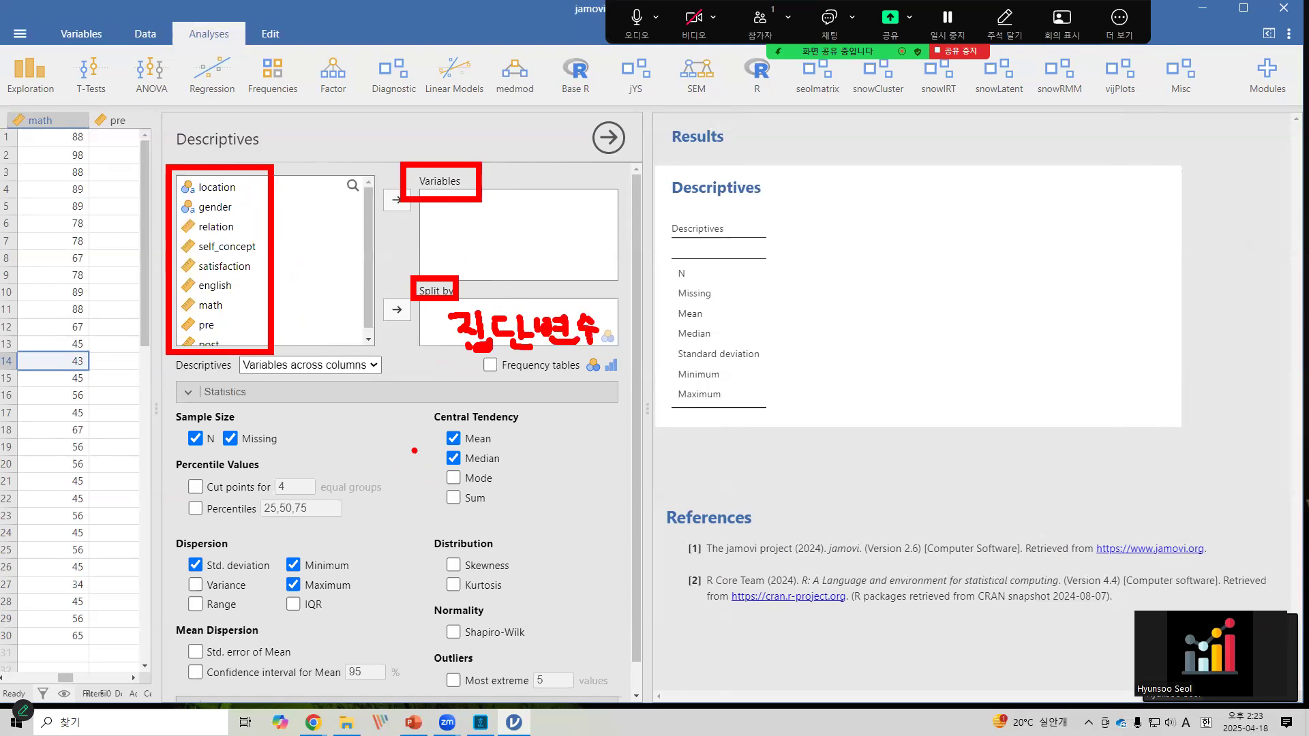
mouse_move(431, 425)
mouse_down()
mouse_move(454, 425)
mouse_move(467, 466)
mouse_move(432, 425)
mouse_up()
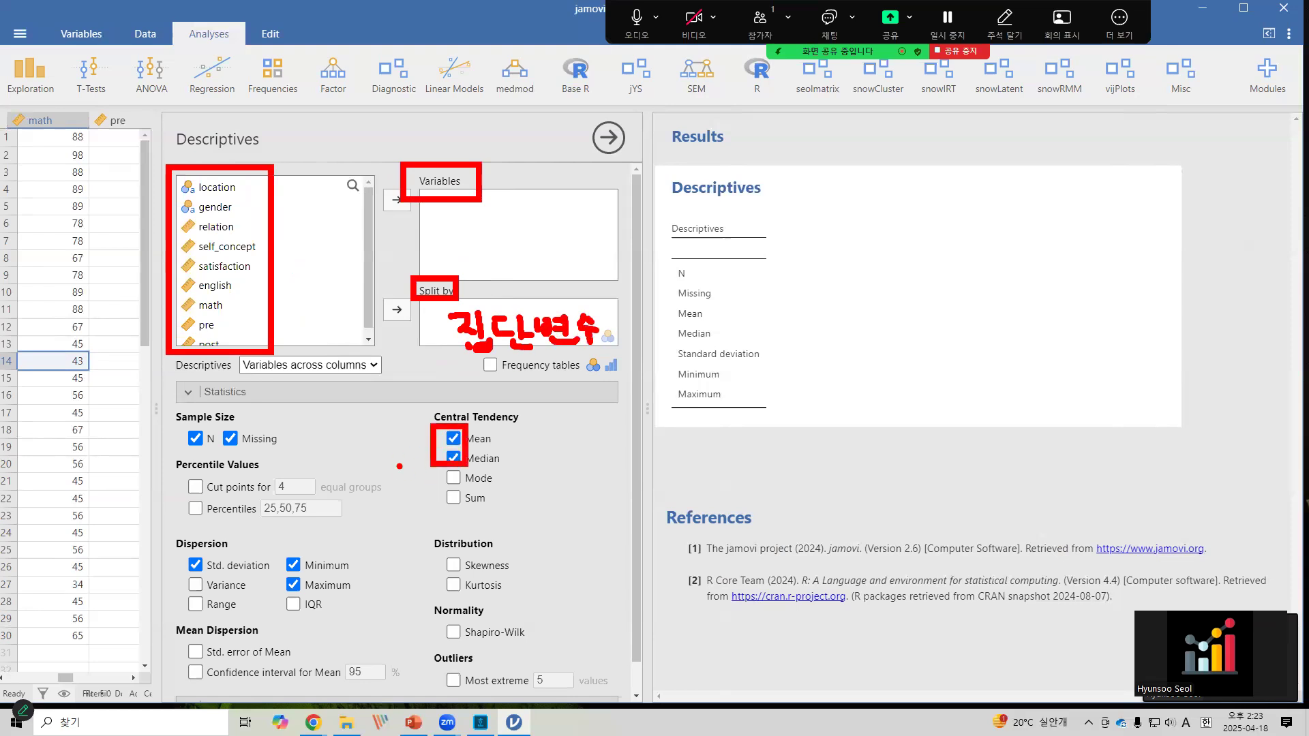
mouse_move(176, 436)
mouse_down()
mouse_move(236, 425)
mouse_move(240, 452)
mouse_move(177, 451)
mouse_up()
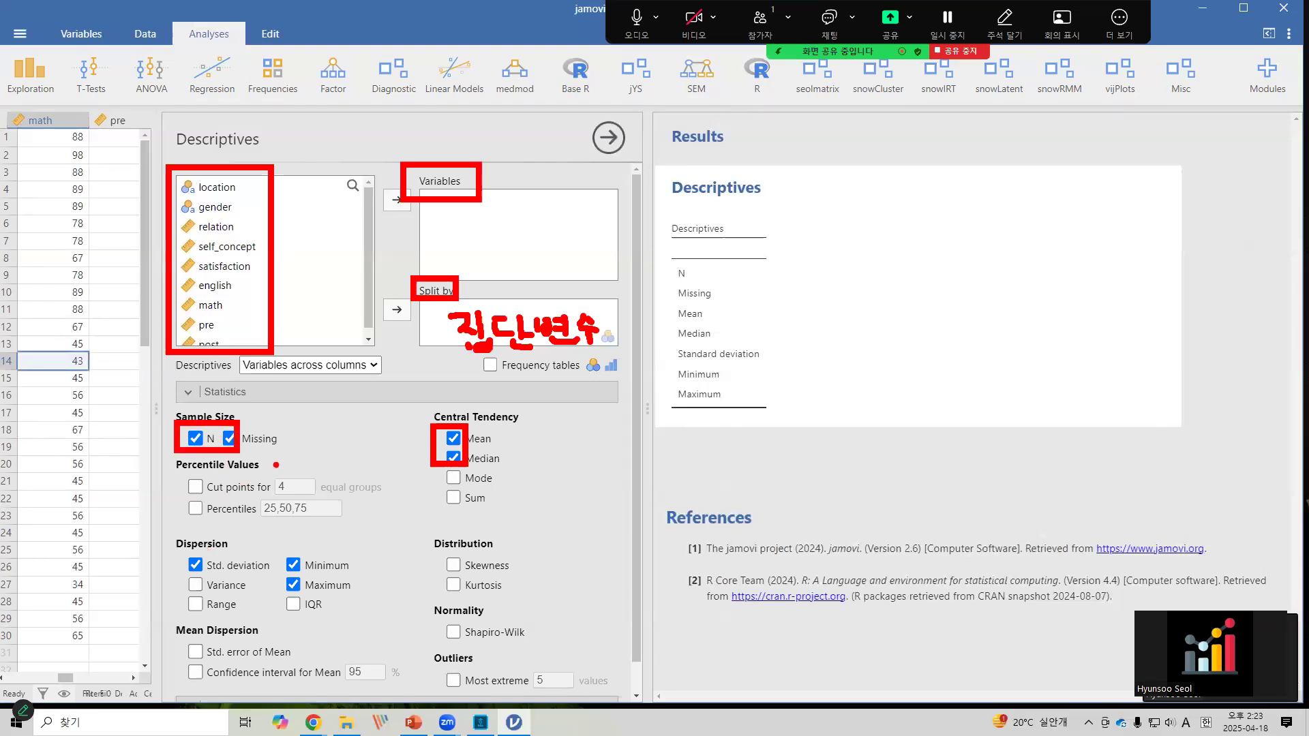
key(Escape)
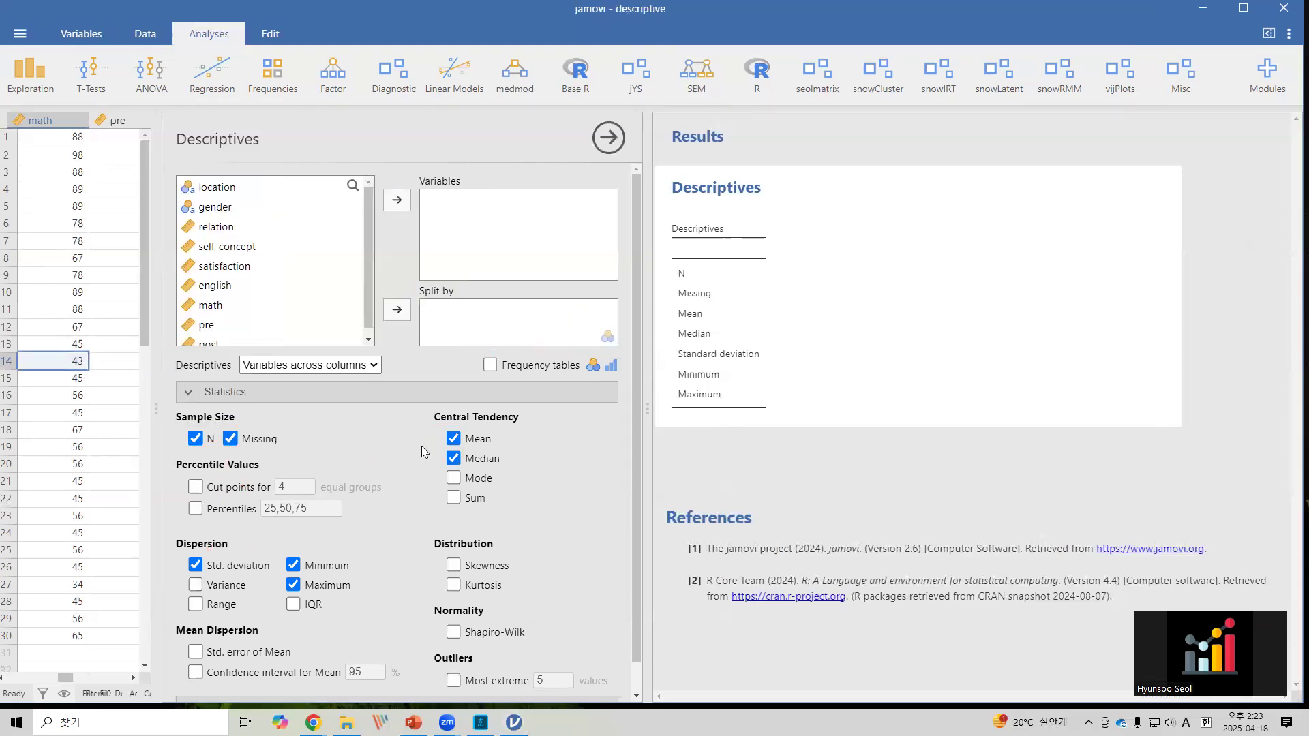
- Exclude Missing, Median, Maximum and Minimum from the Descriptives statistics and add relation to the analysed variables
click(230, 439)
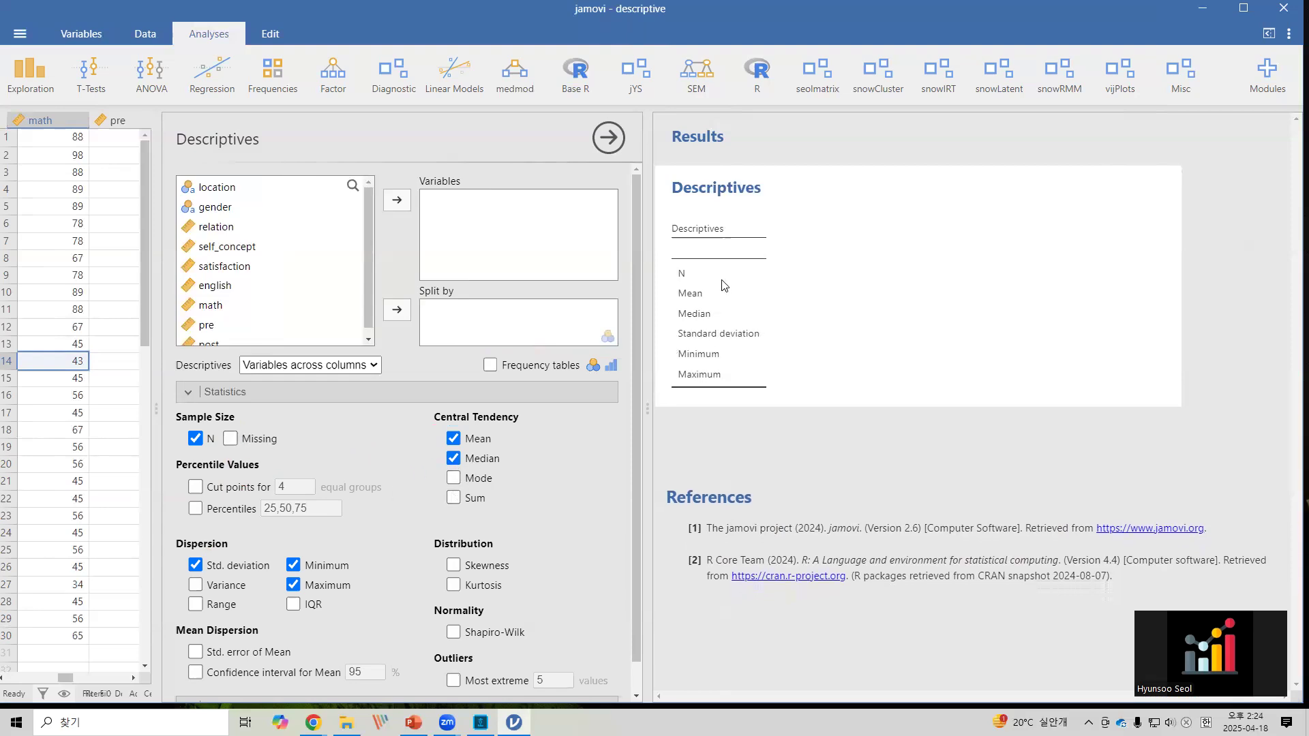
click(453, 459)
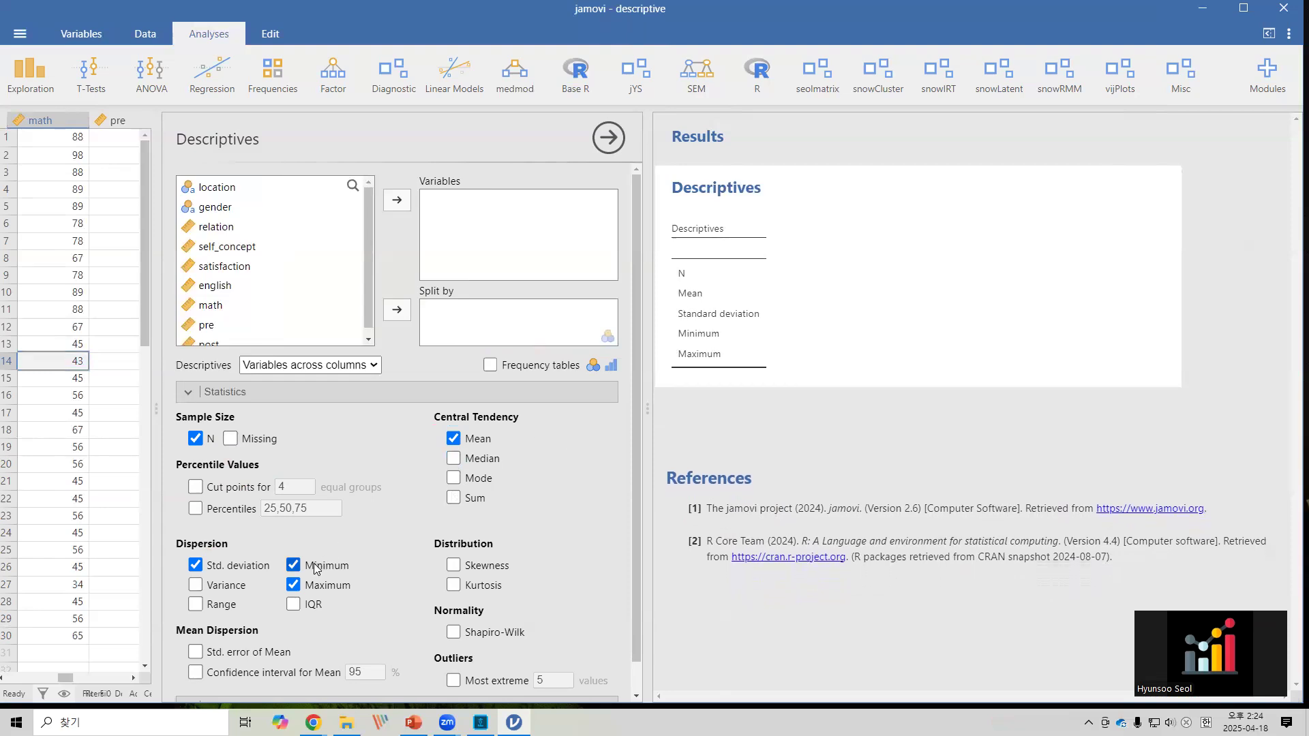
click(293, 586)
click(294, 566)
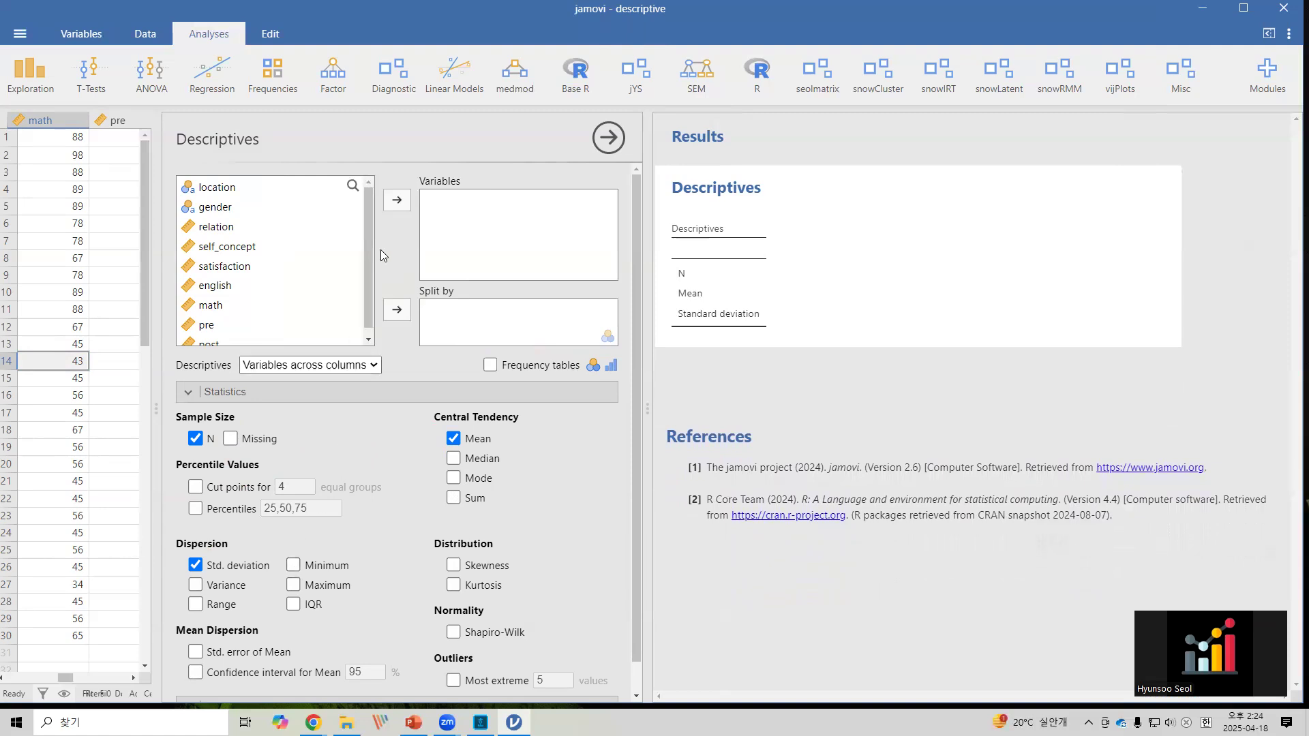
click(228, 231)
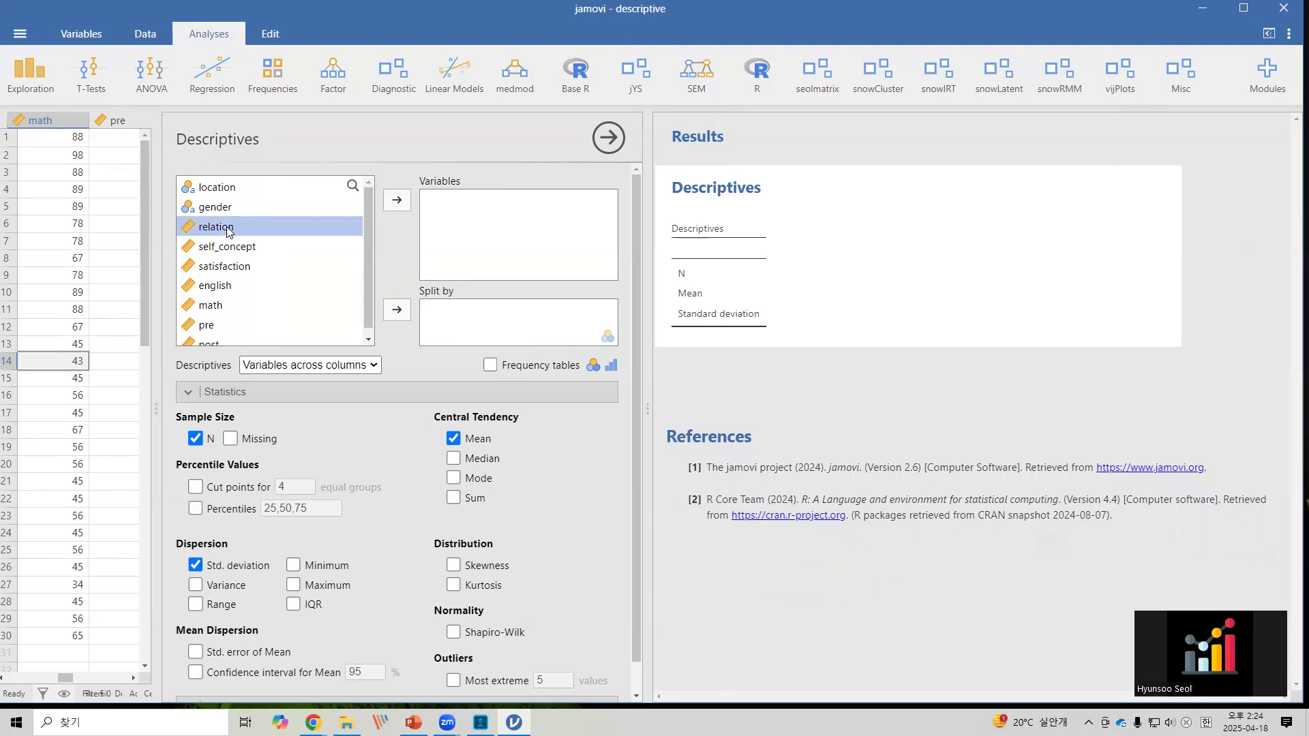
click(395, 202)
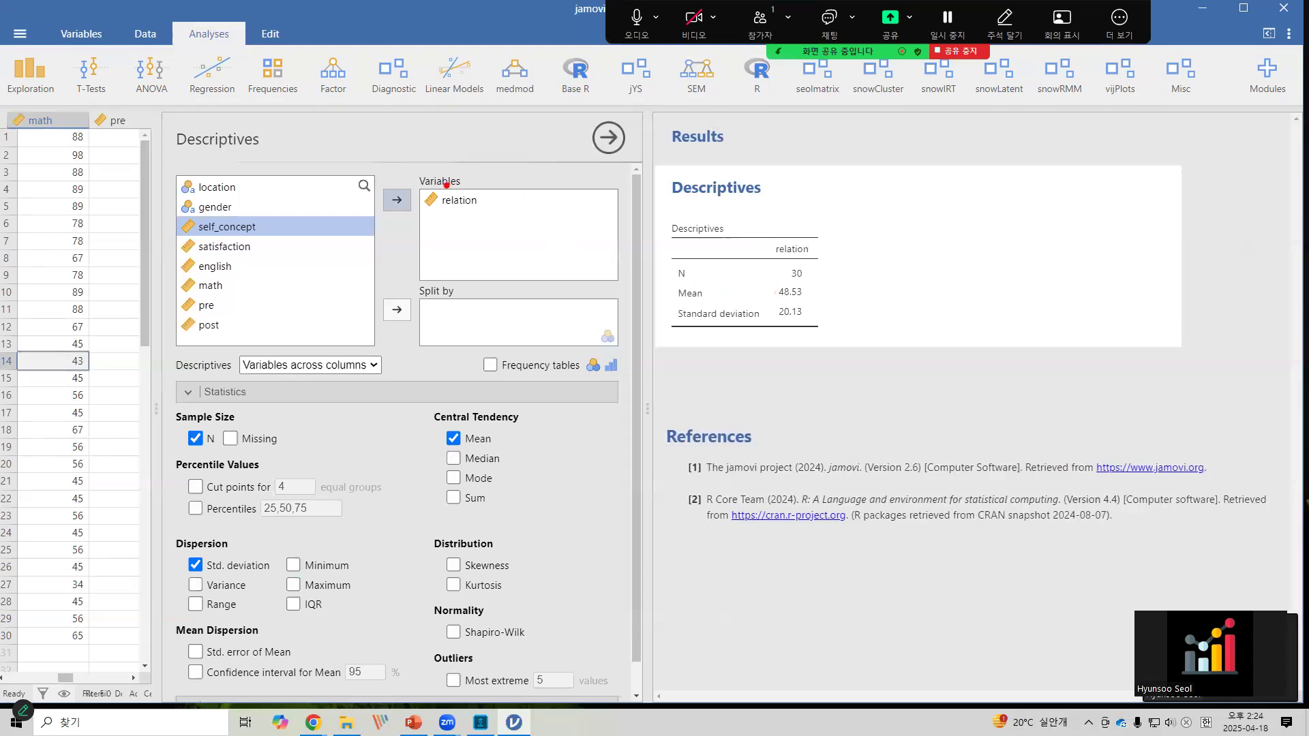
drag(438, 182, 502, 223)
mouse_move(759, 278)
mouse_down()
mouse_move(833, 305)
mouse_move(835, 324)
mouse_move(852, 315)
mouse_up()
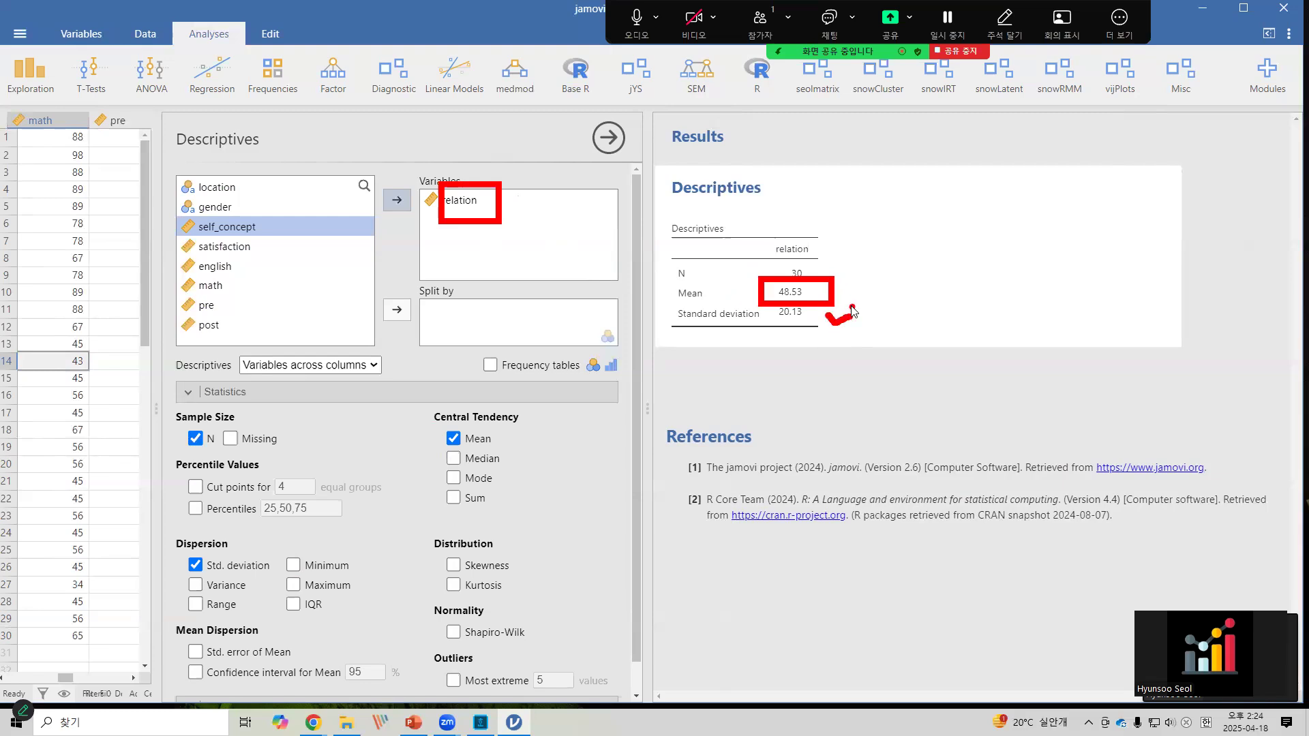
key(Escape)
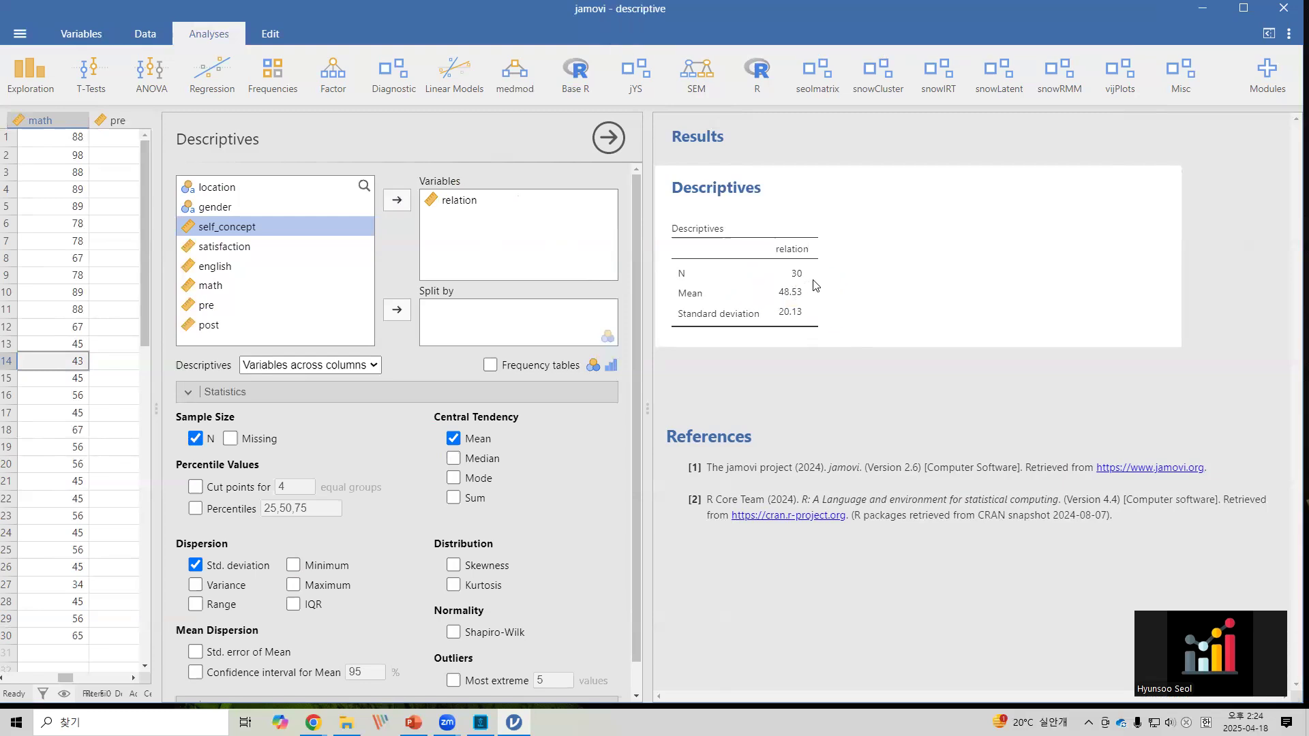
- Add self_concept and satisfaction to the analysed variables and take both out again
click(396, 203)
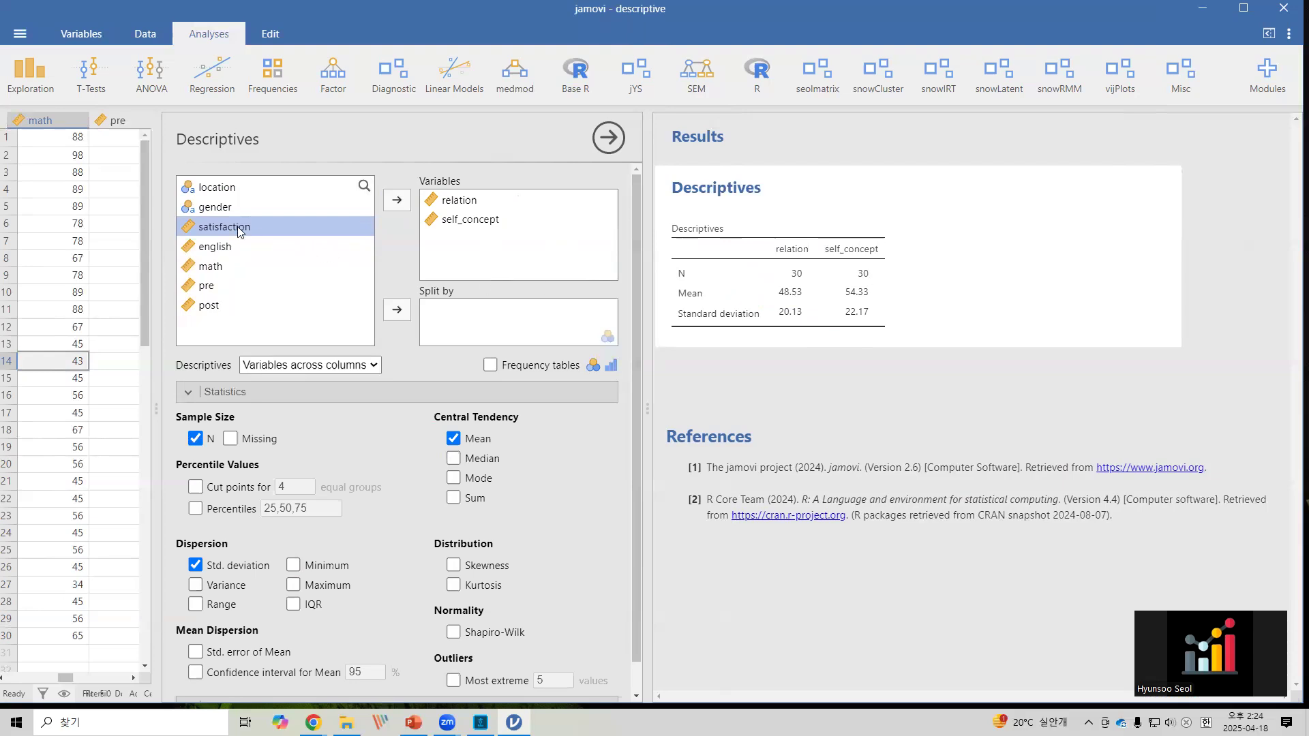
drag(238, 226, 506, 245)
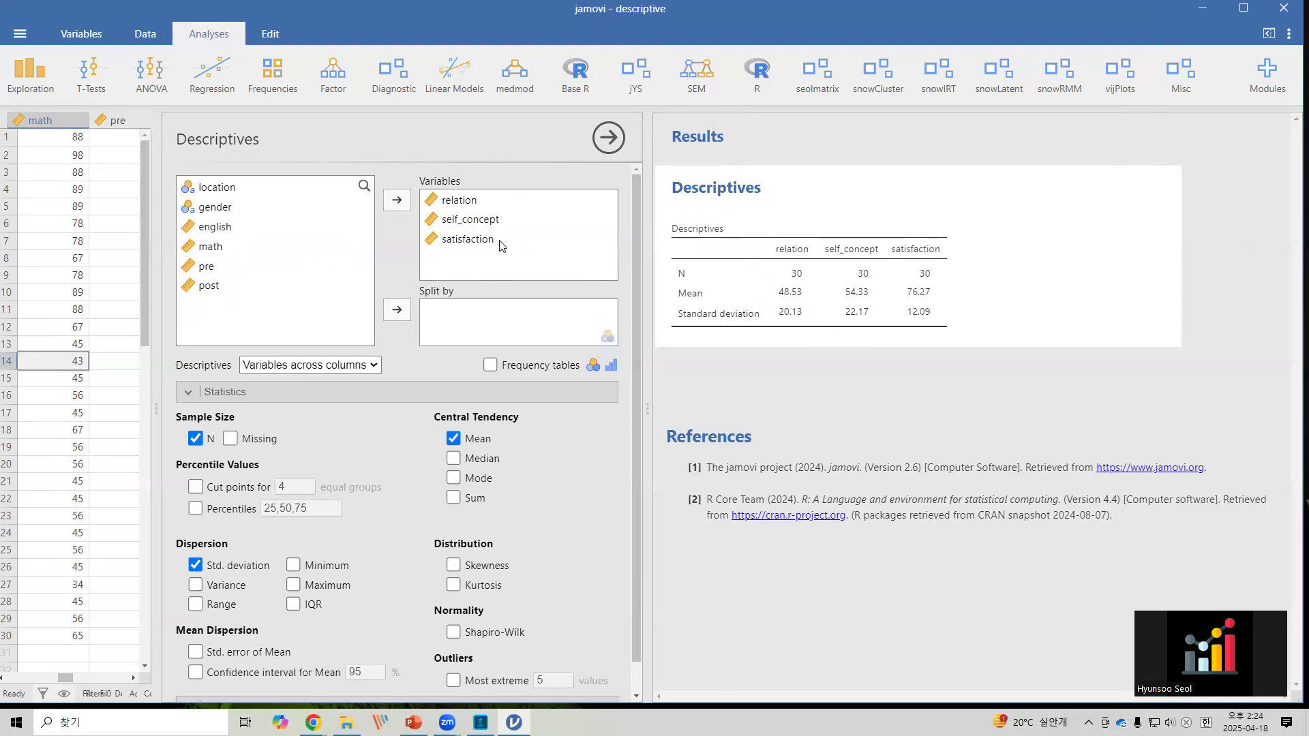
click(481, 243)
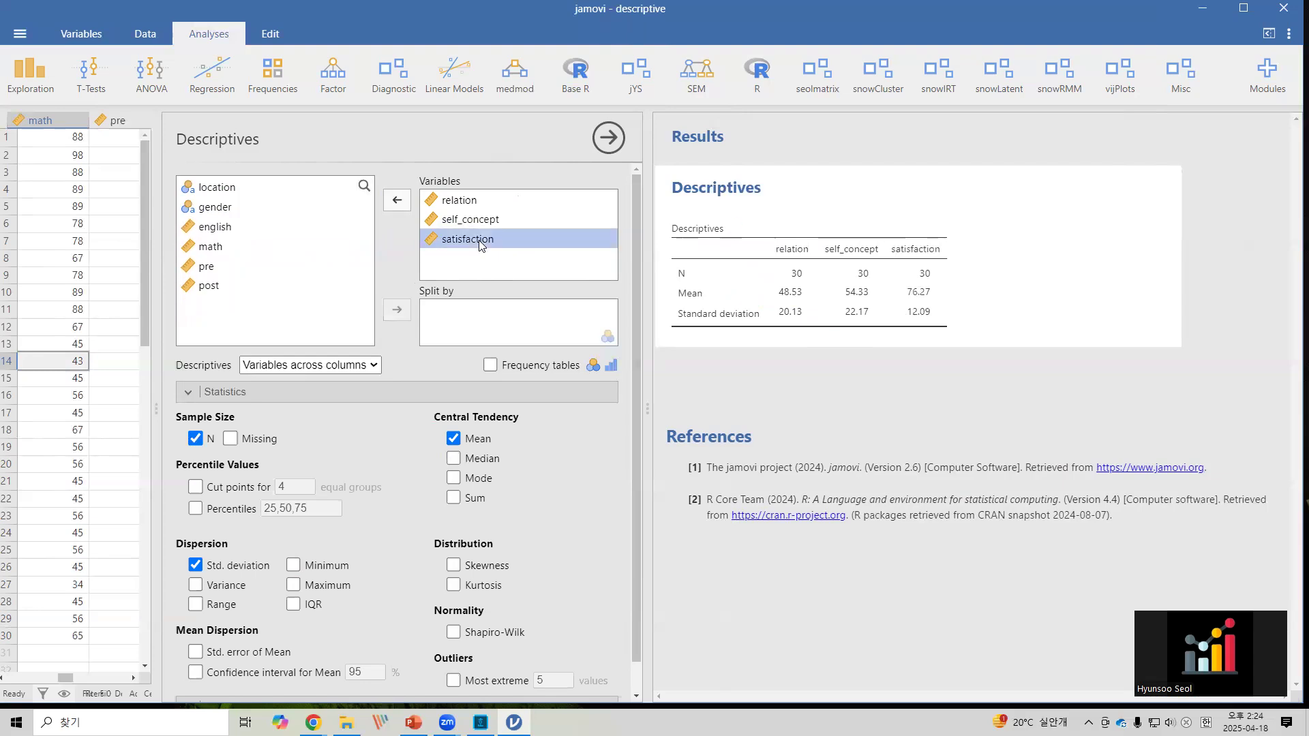
drag(479, 240, 244, 248)
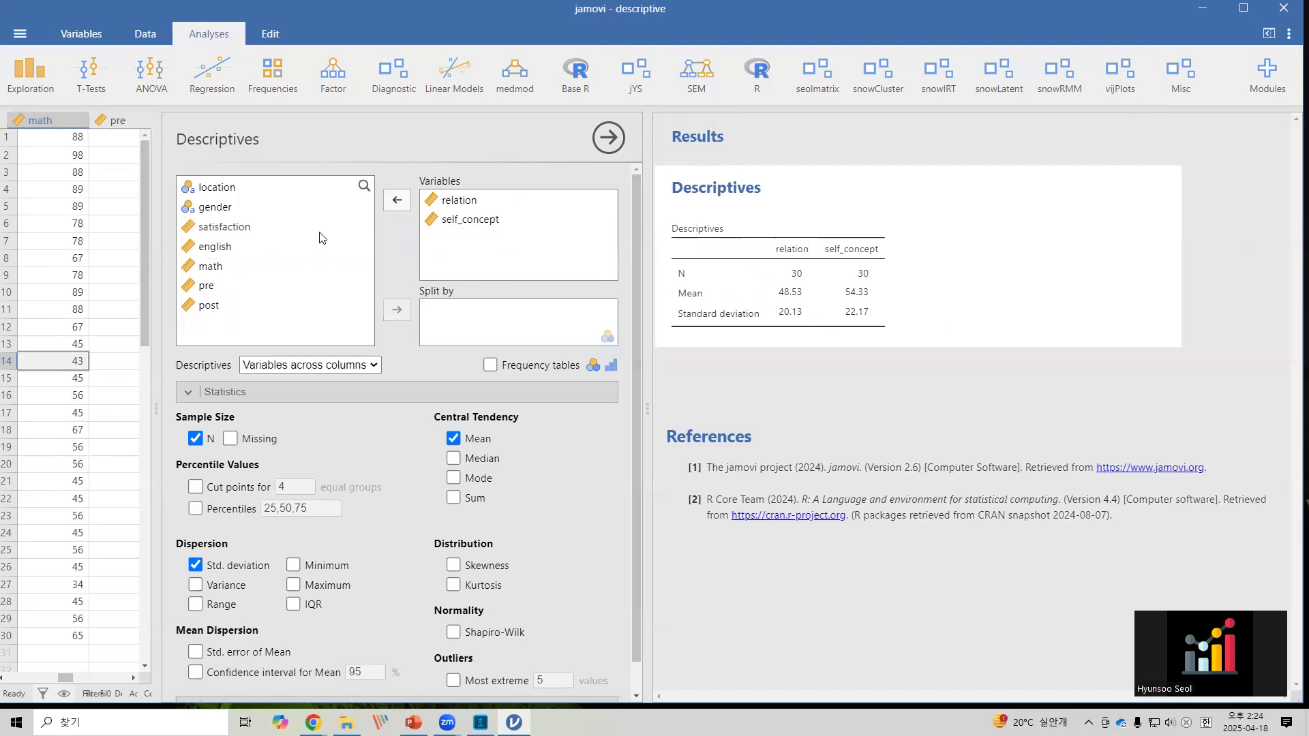
click(469, 218)
click(398, 202)
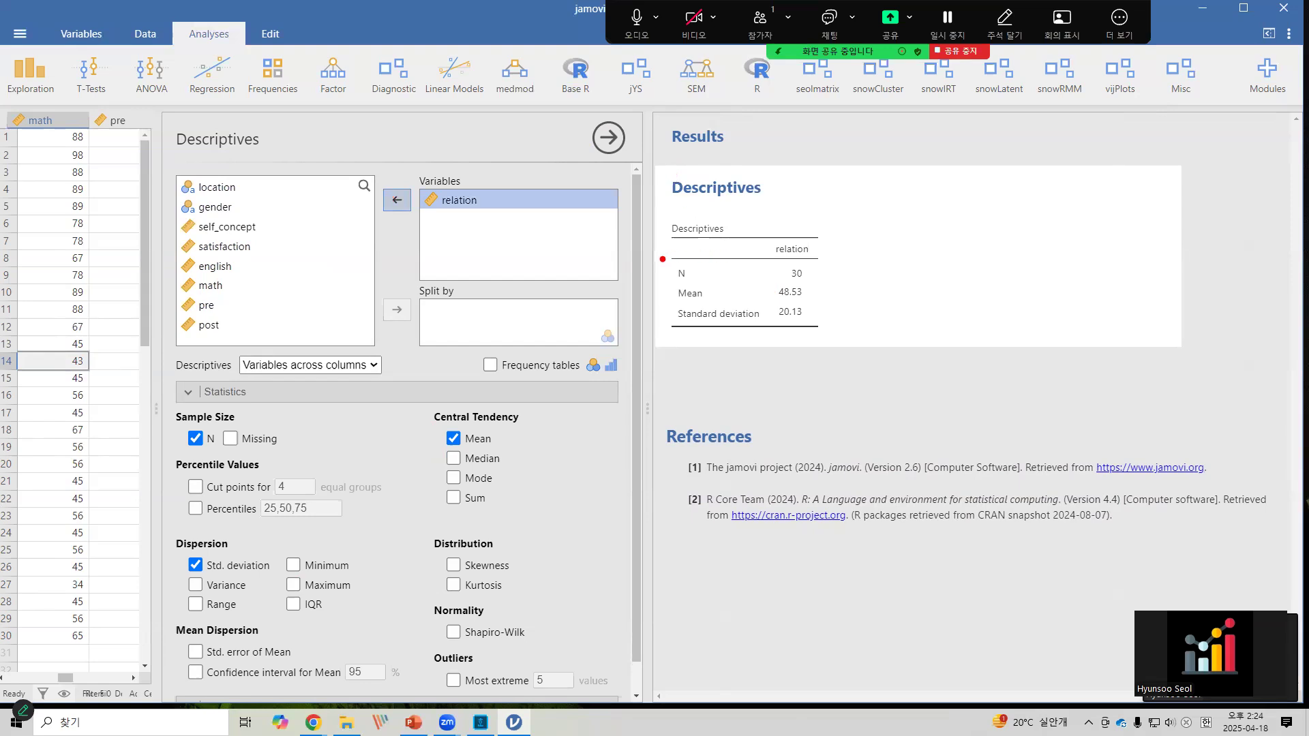
mouse_move(657, 258)
mouse_down()
mouse_move(737, 328)
mouse_move(766, 334)
mouse_up()
drag(772, 229, 821, 258)
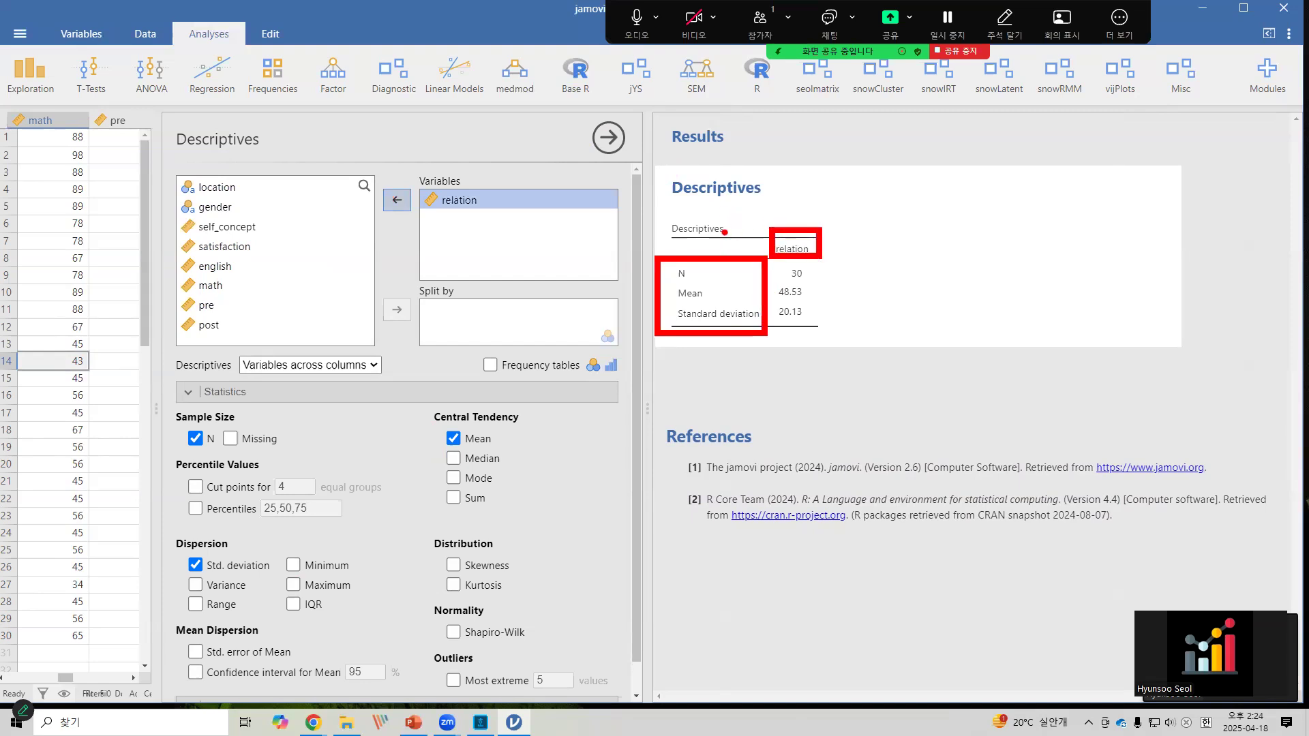
mouse_move(720, 246)
mouse_down()
mouse_move(754, 235)
mouse_move(732, 254)
mouse_up()
drag(236, 352, 388, 386)
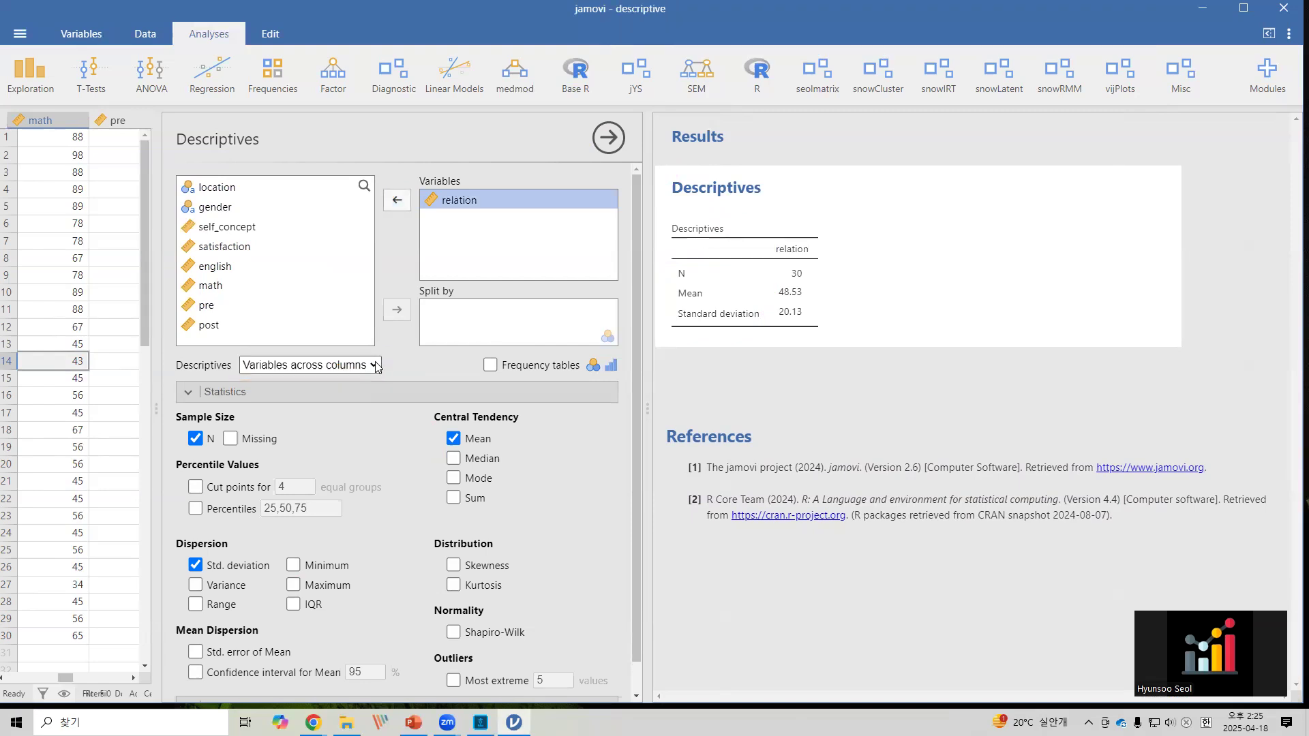
- Set the Descriptives table layout to Variables across rows
click(339, 366)
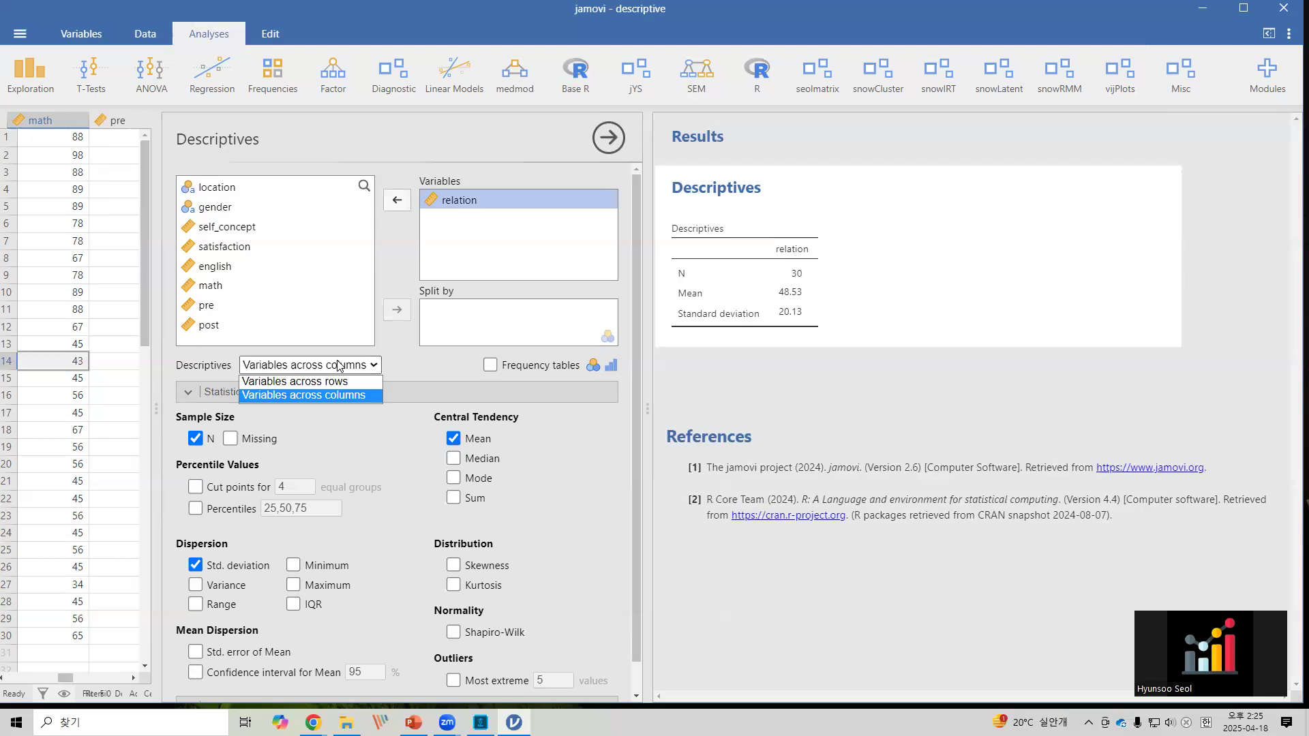
key(ctrl+2)
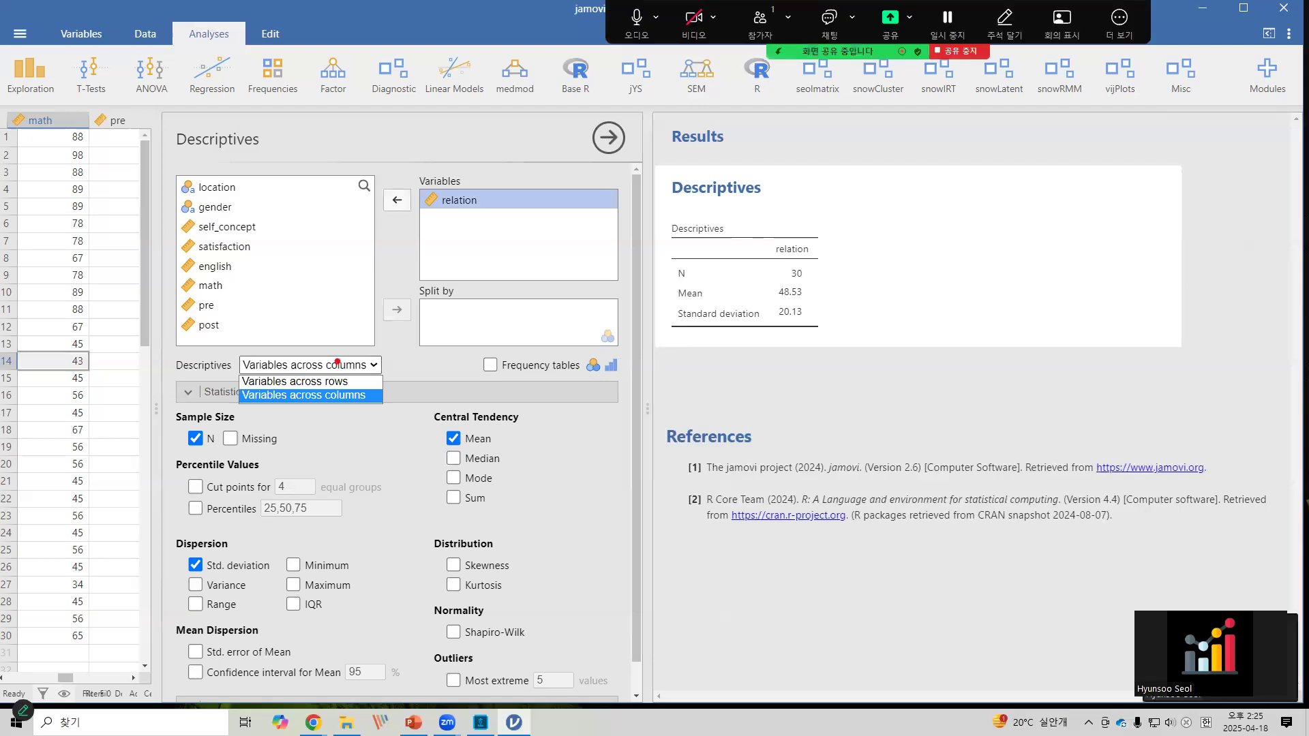
drag(236, 368, 362, 391)
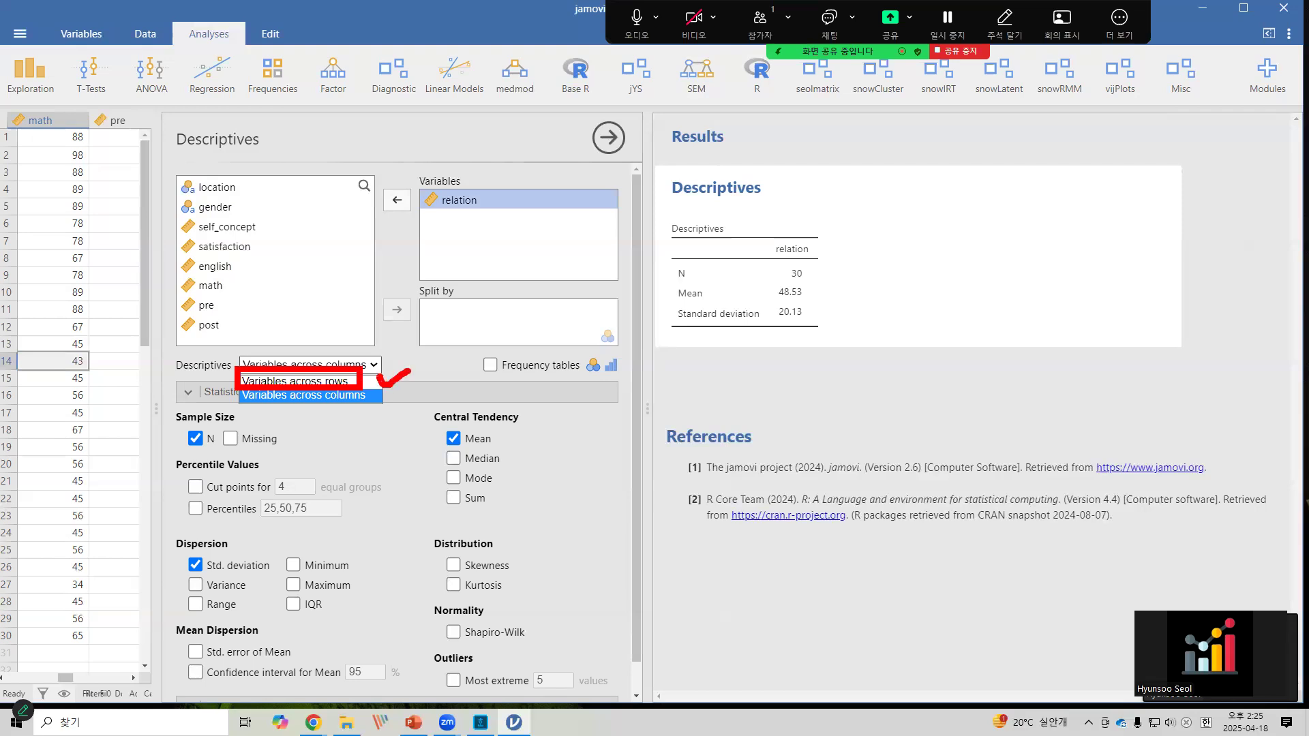
click(319, 365)
click(319, 382)
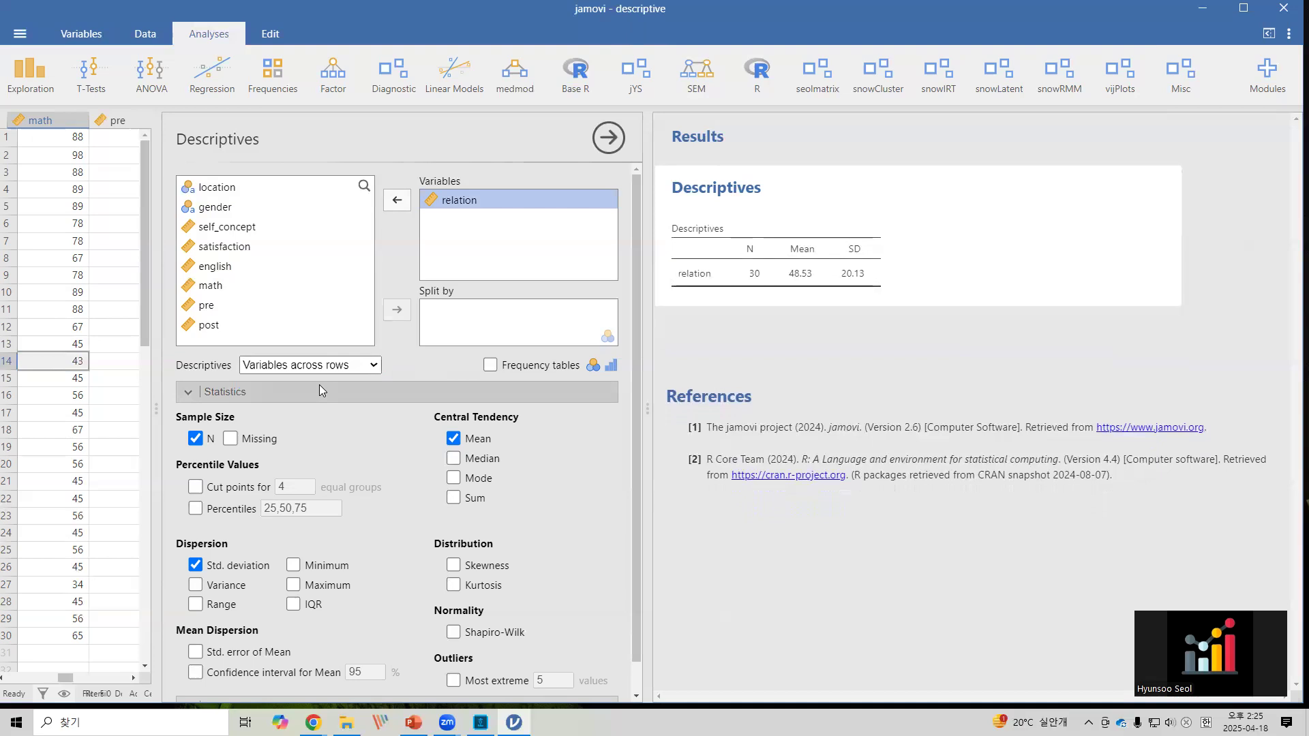
key(ctrl+shift+w)
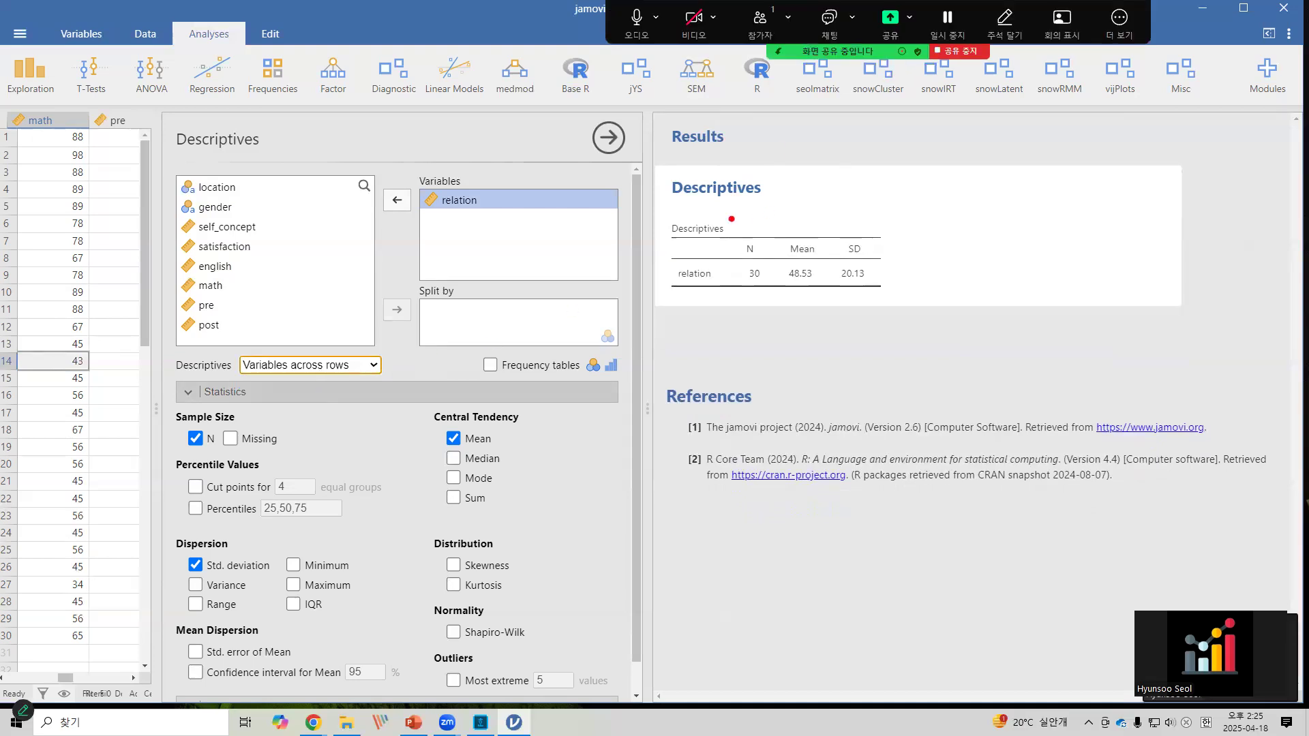
mouse_move(648, 209)
mouse_down()
mouse_move(776, 224)
mouse_move(912, 309)
mouse_up()
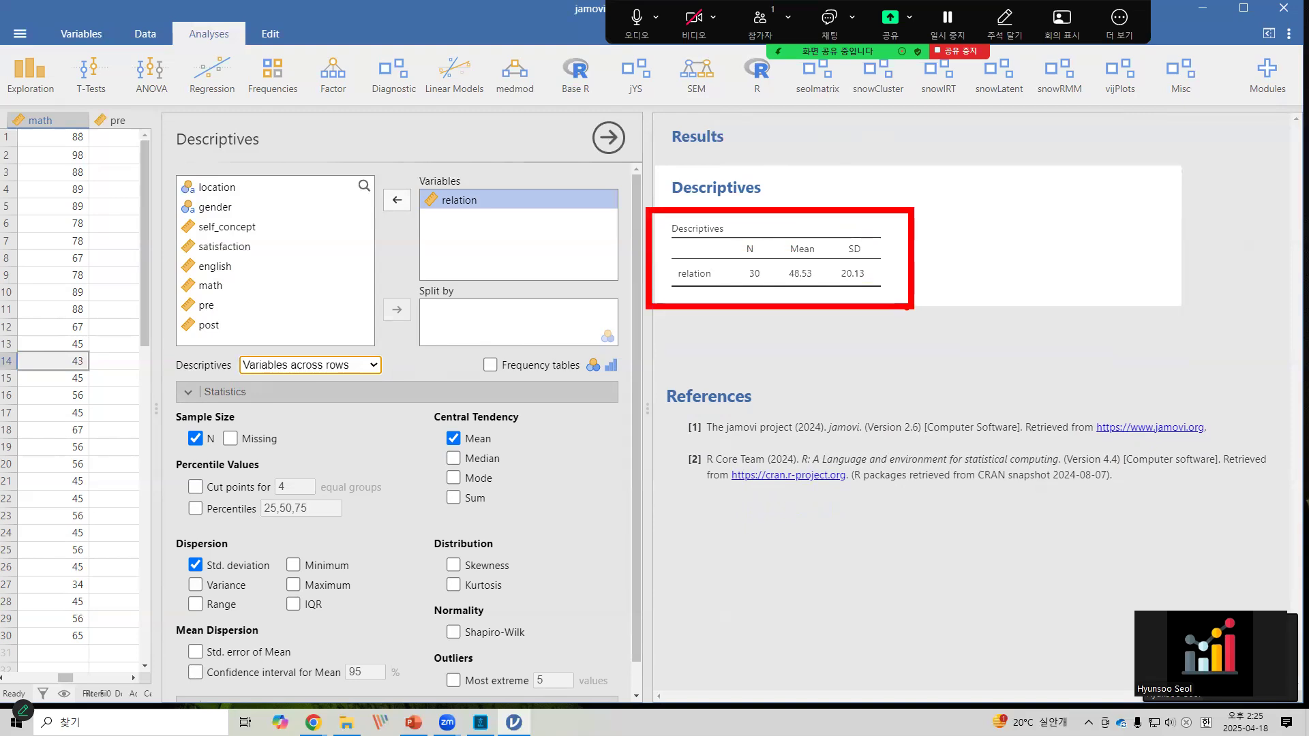
key(Escape)
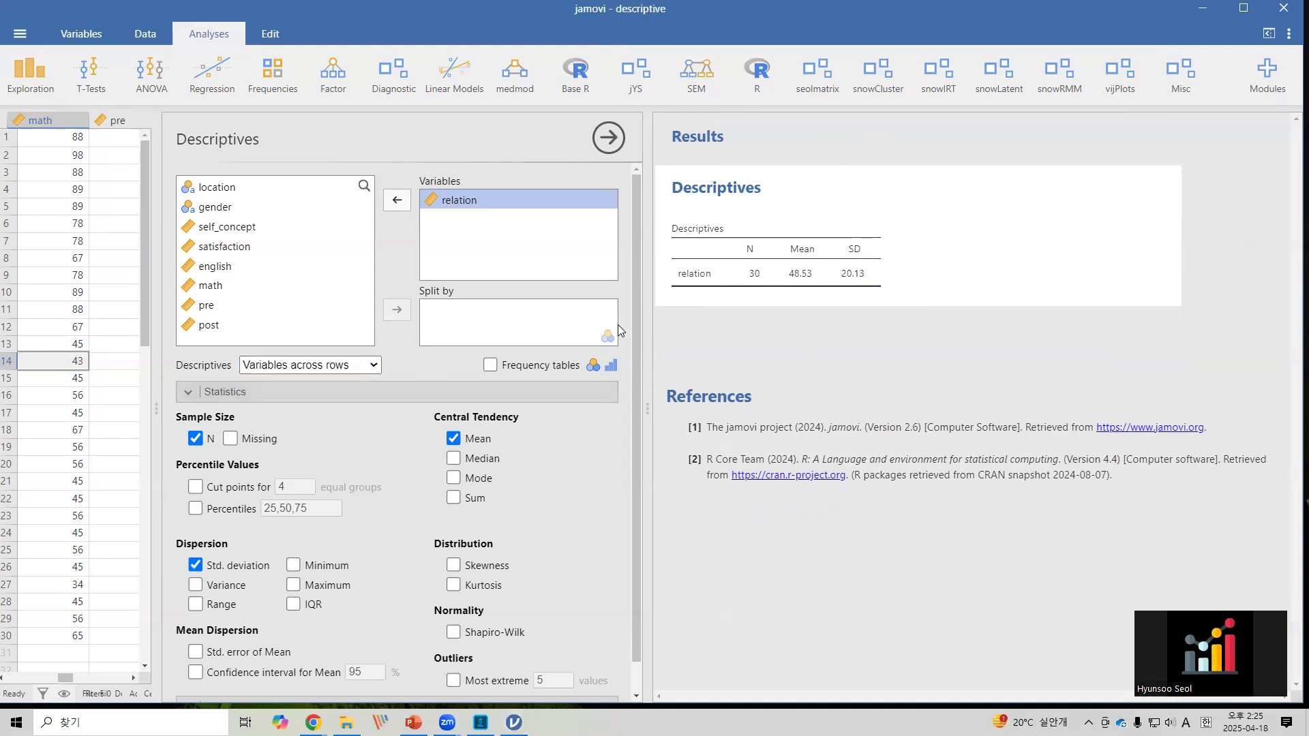
- Include Median, Mode, Minimum, Maximum, Variance, Range and Std. error of Mean in the statistics for relation
scroll(596, 356, down, 1)
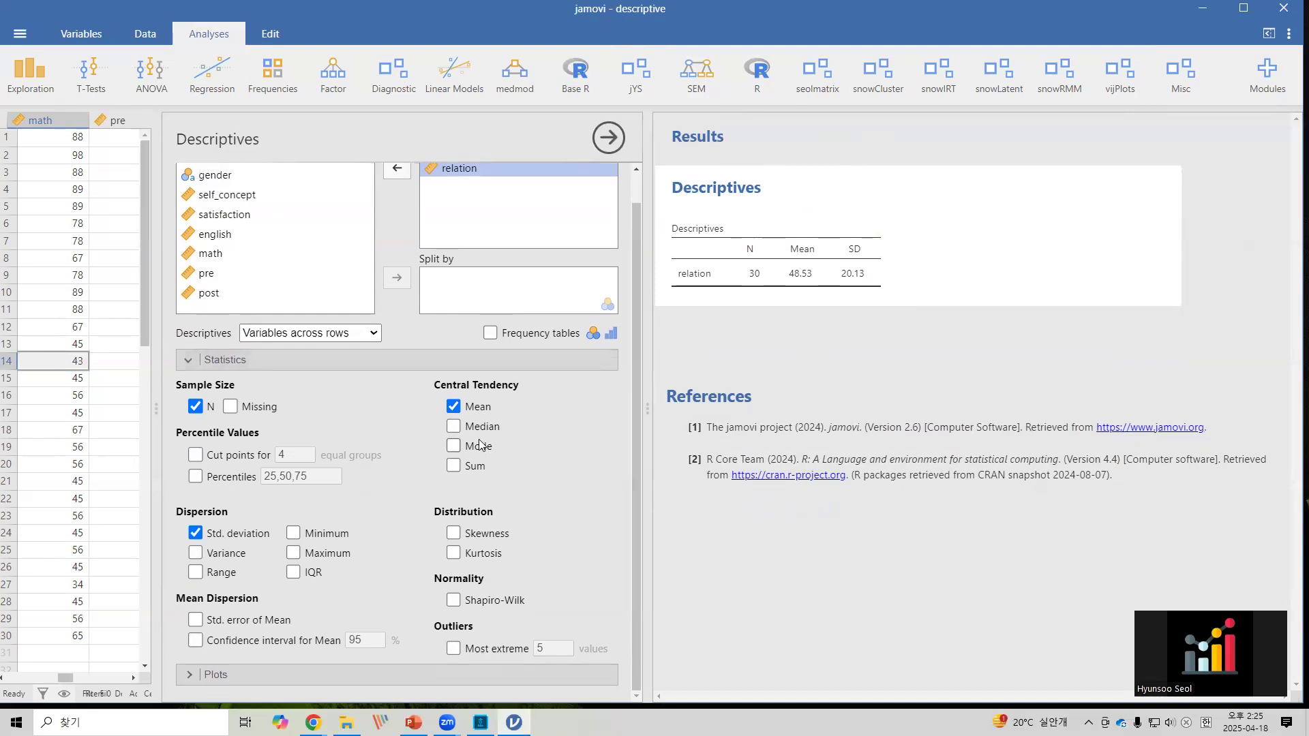
click(454, 428)
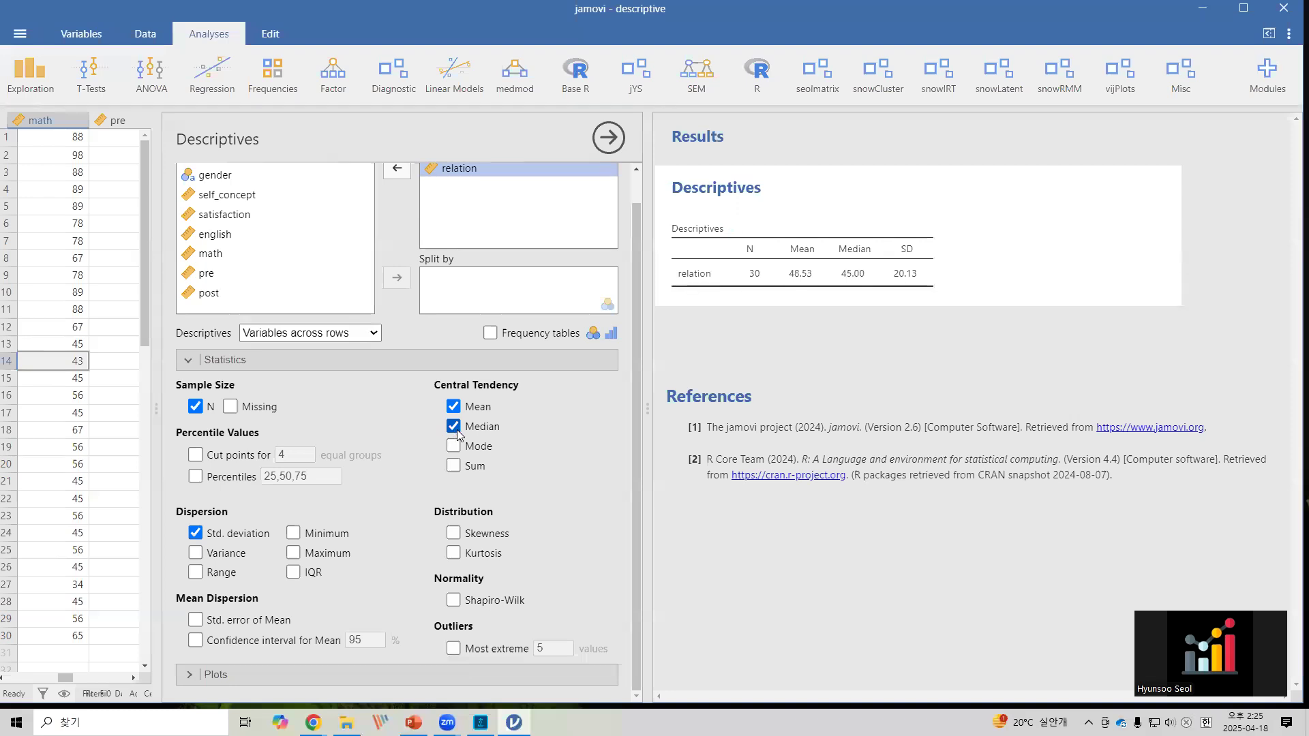
click(454, 447)
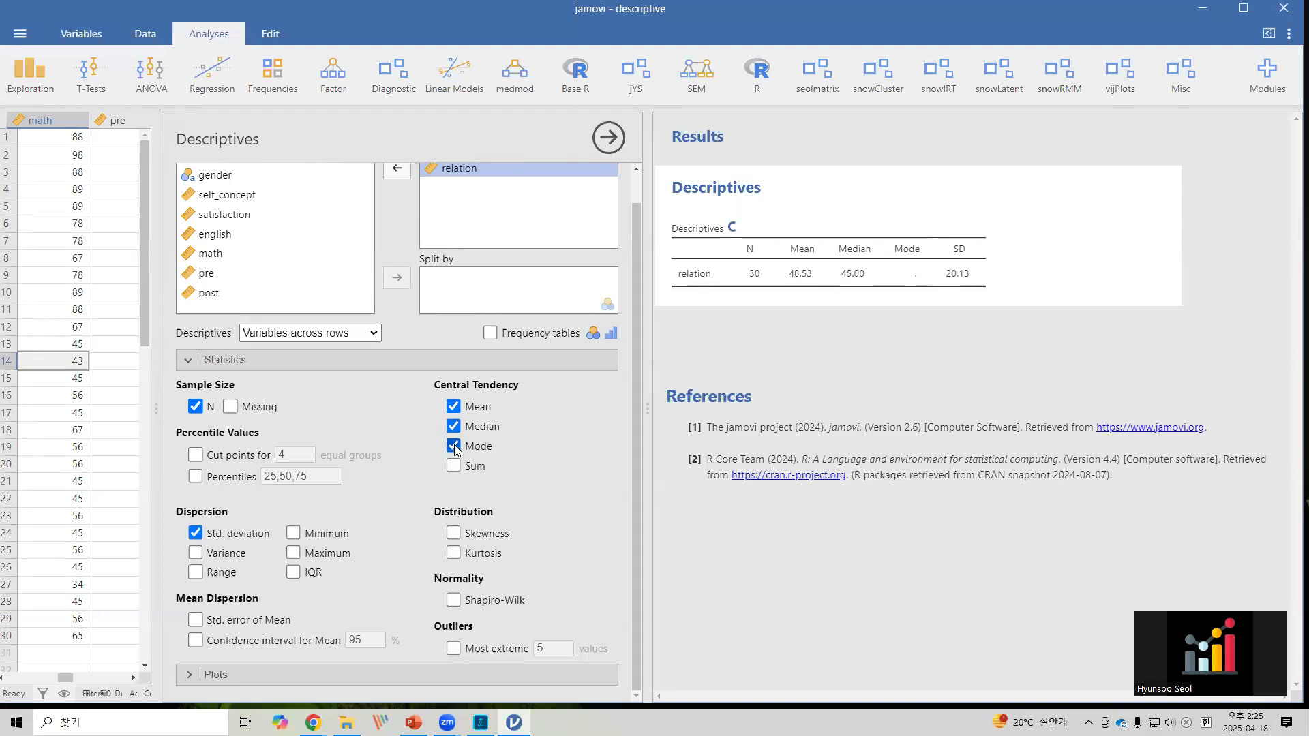
click(293, 533)
click(294, 554)
click(197, 553)
click(199, 574)
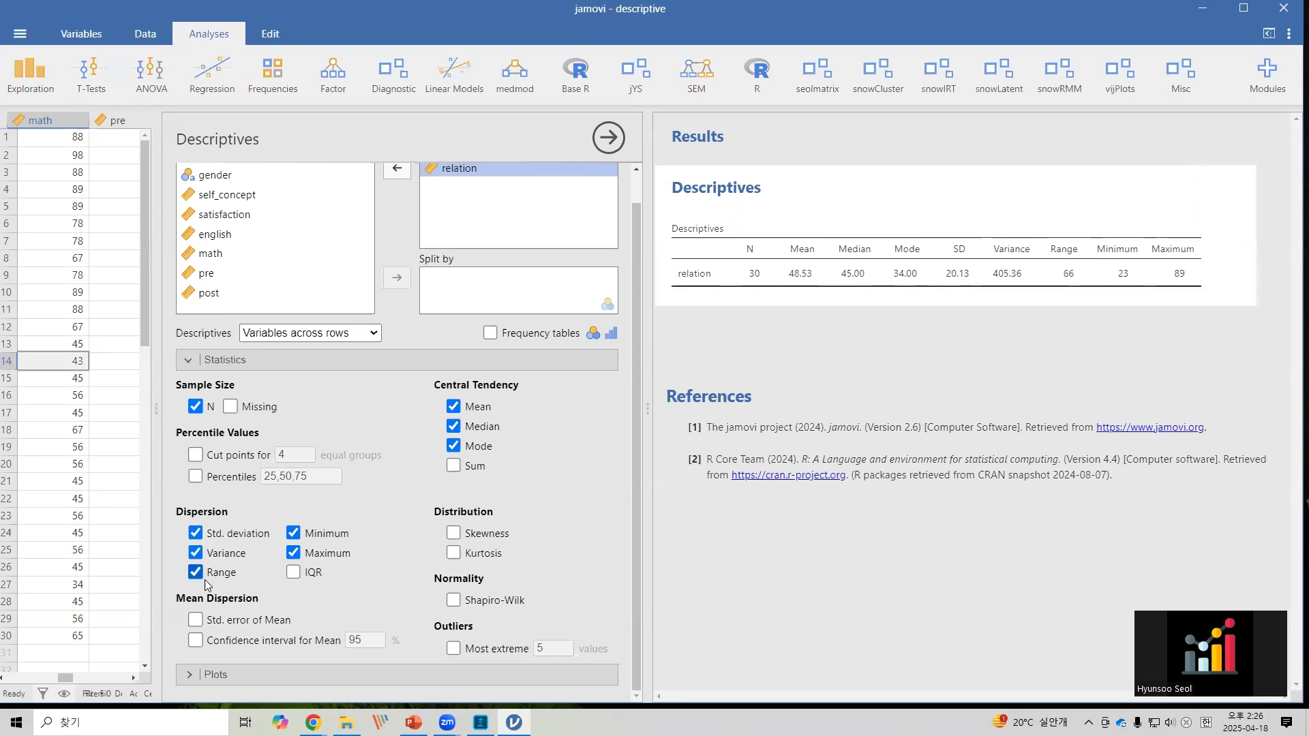
click(196, 620)
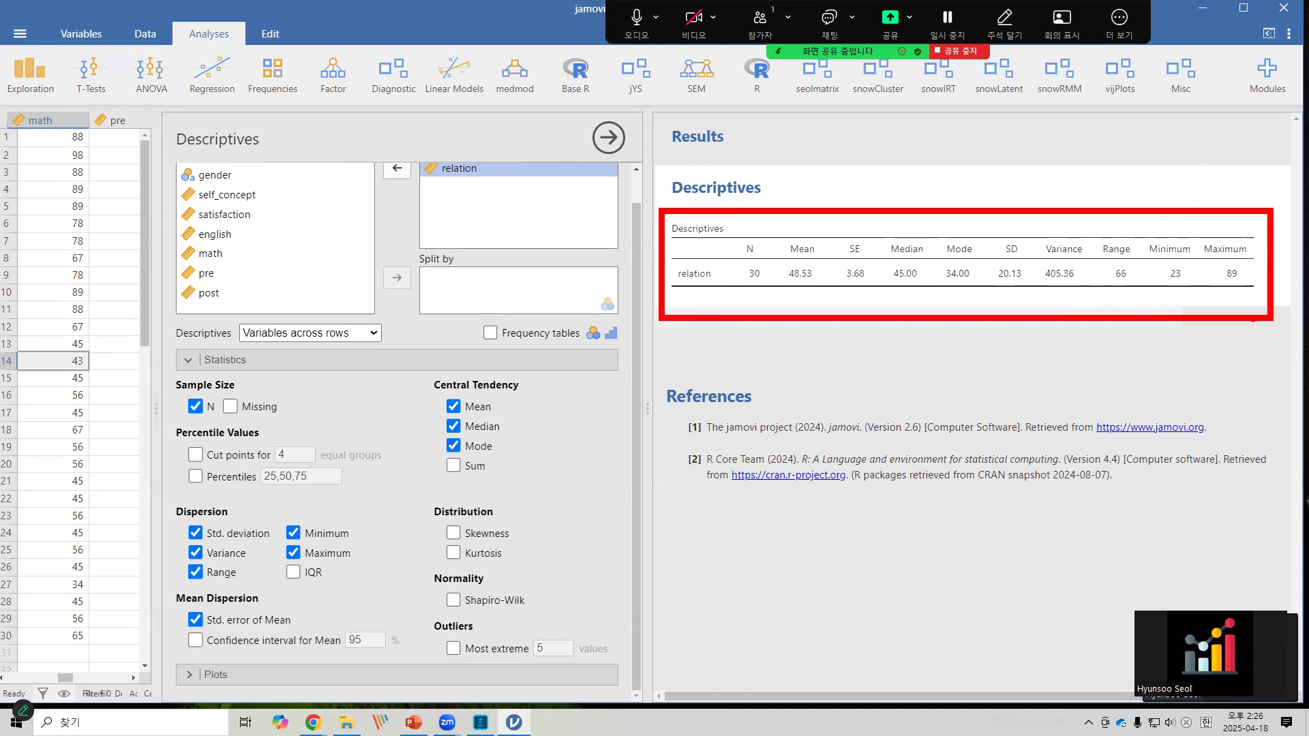
mouse_move(948, 122)
mouse_down()
mouse_move(934, 151)
mouse_move(968, 165)
mouse_move(958, 142)
mouse_move(968, 166)
mouse_move(969, 149)
mouse_move(1009, 160)
mouse_move(1005, 148)
mouse_up()
click(975, 128)
mouse_move(899, 106)
mouse_down()
mouse_move(1016, 143)
mouse_move(1042, 174)
mouse_up()
drag(898, 141, 851, 187)
drag(840, 167, 872, 177)
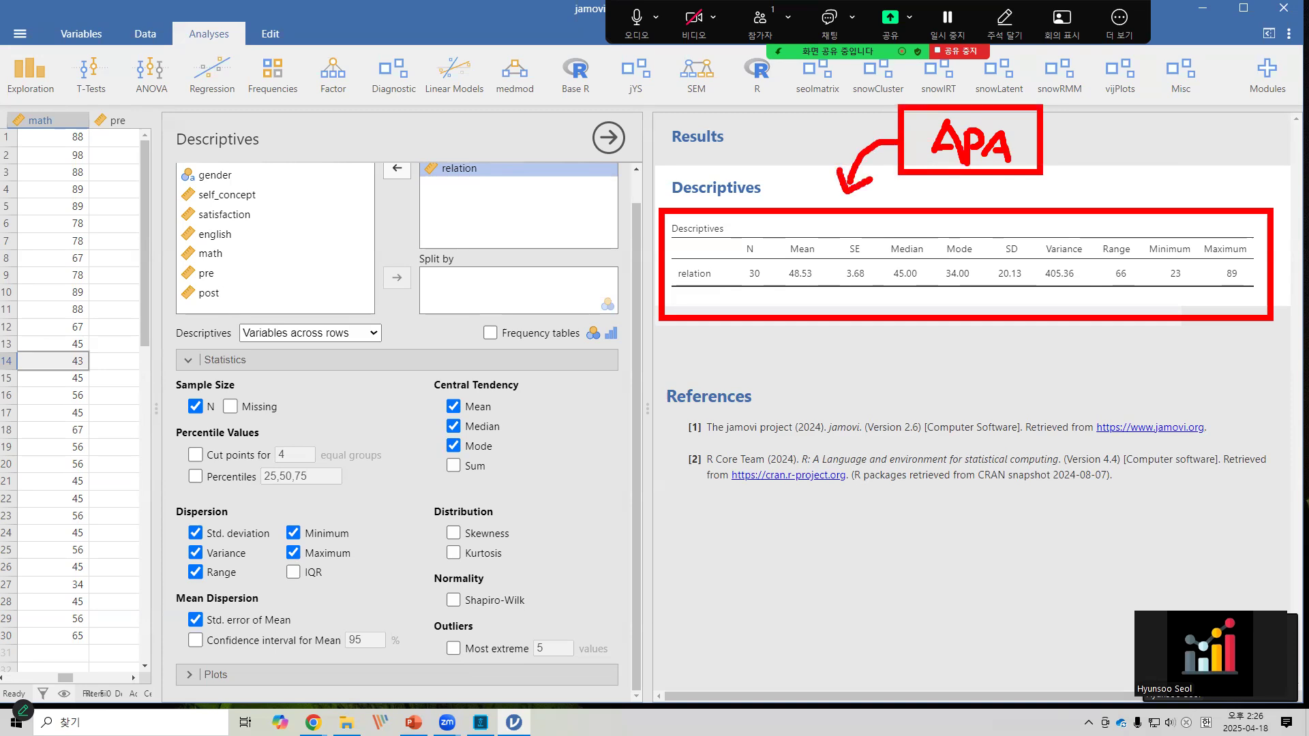
key(Escape)
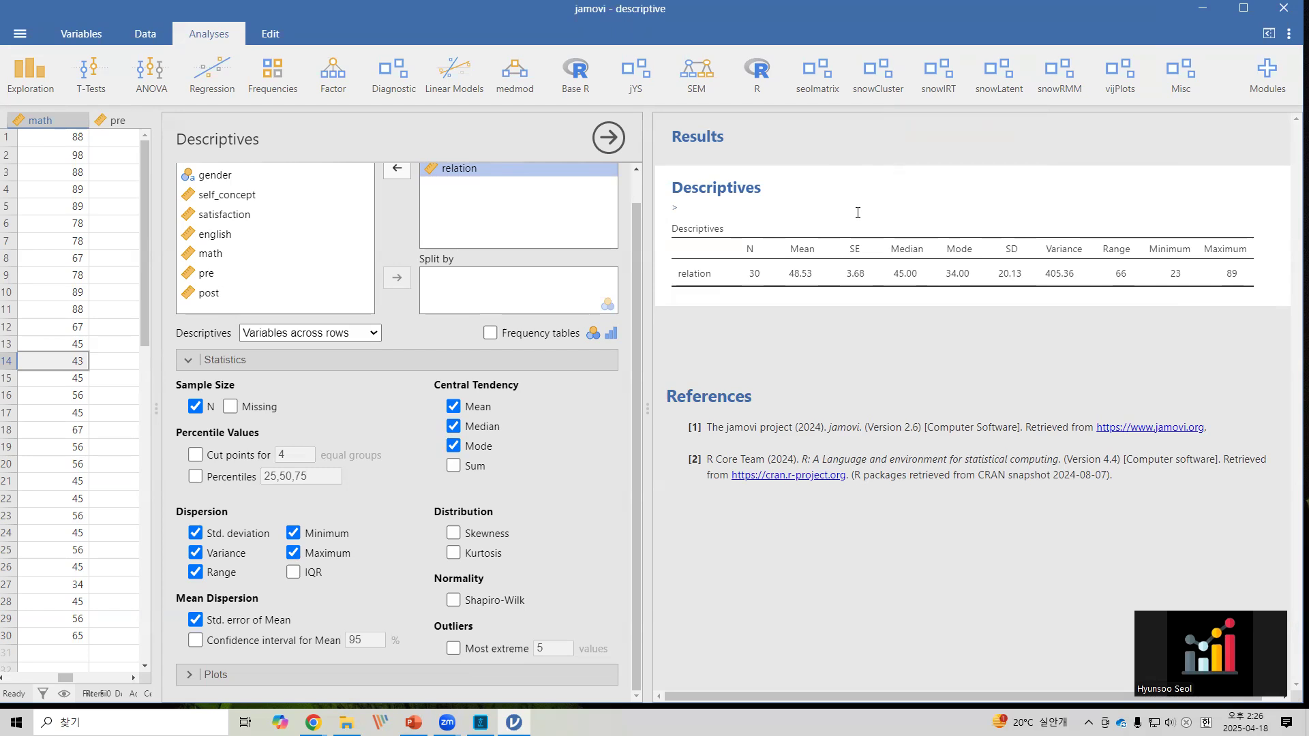
- Copy the Descriptives results table to the clipboard
right_click(881, 245)
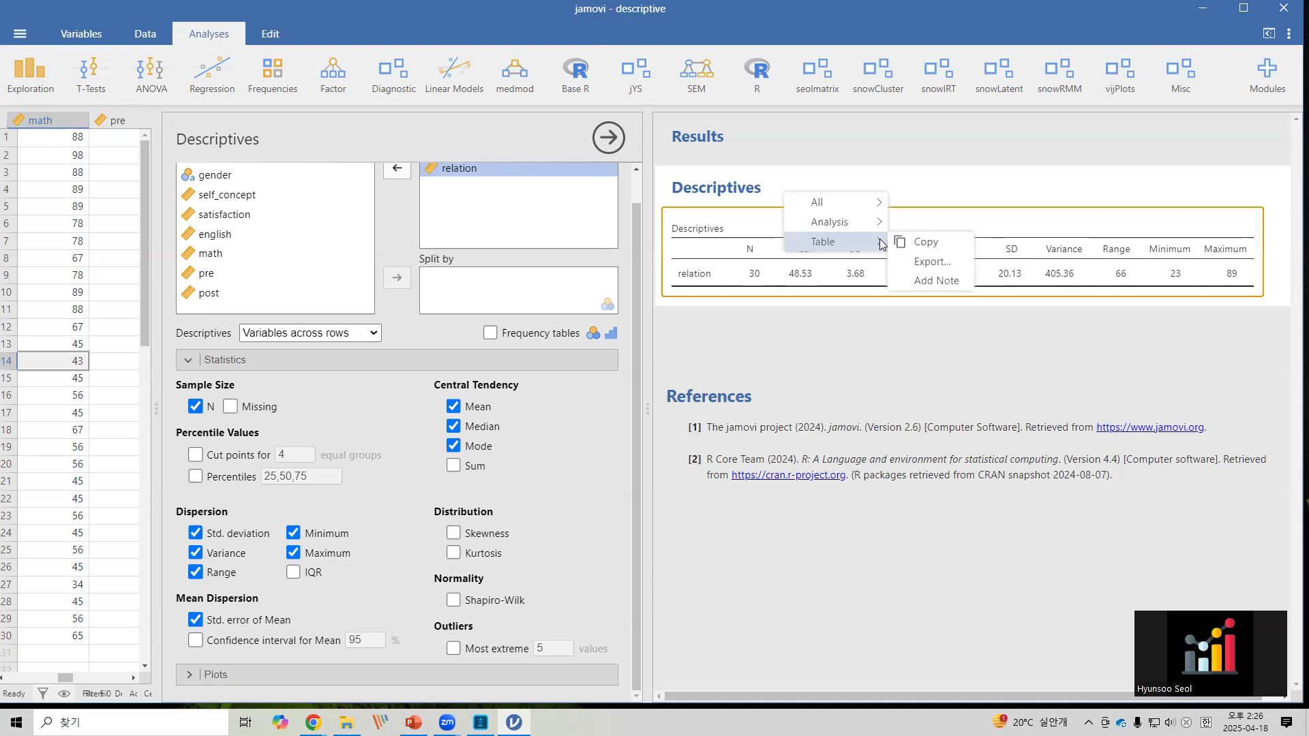
click(922, 243)
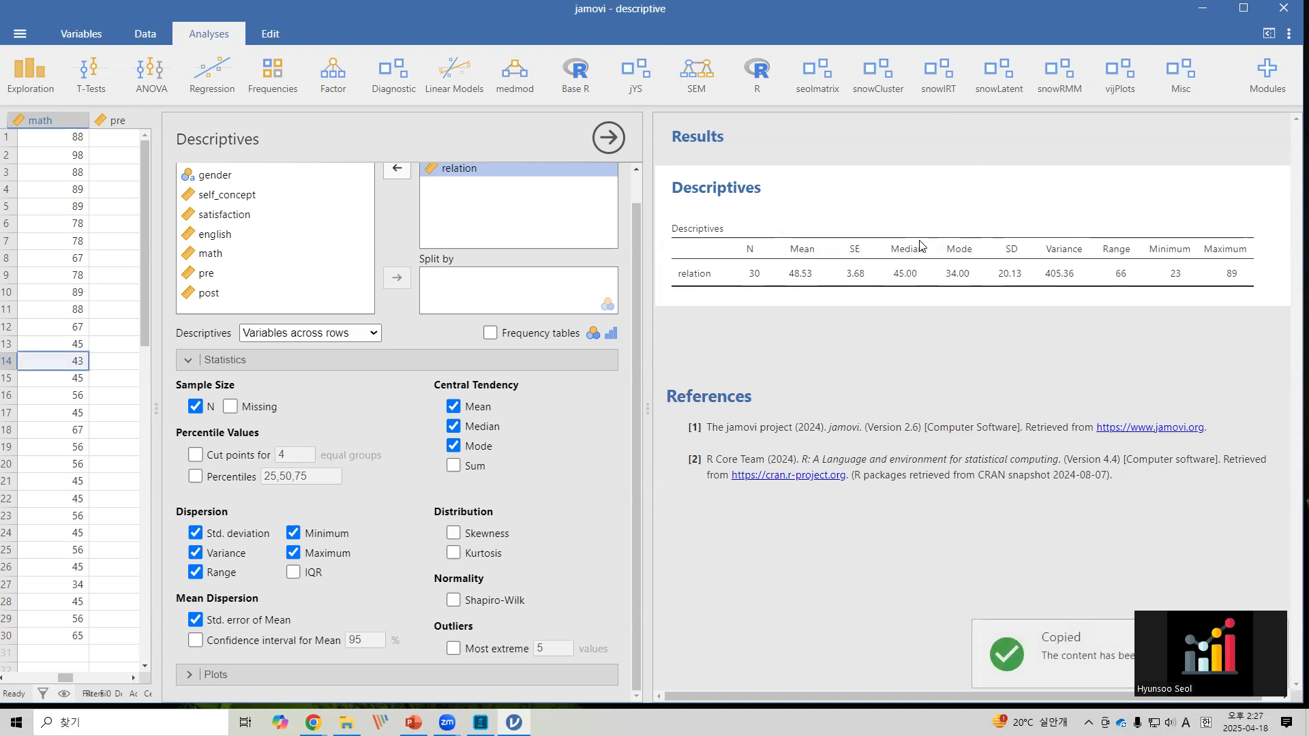
- Switch from jamovi to Word and create a new blank document
click(1203, 8)
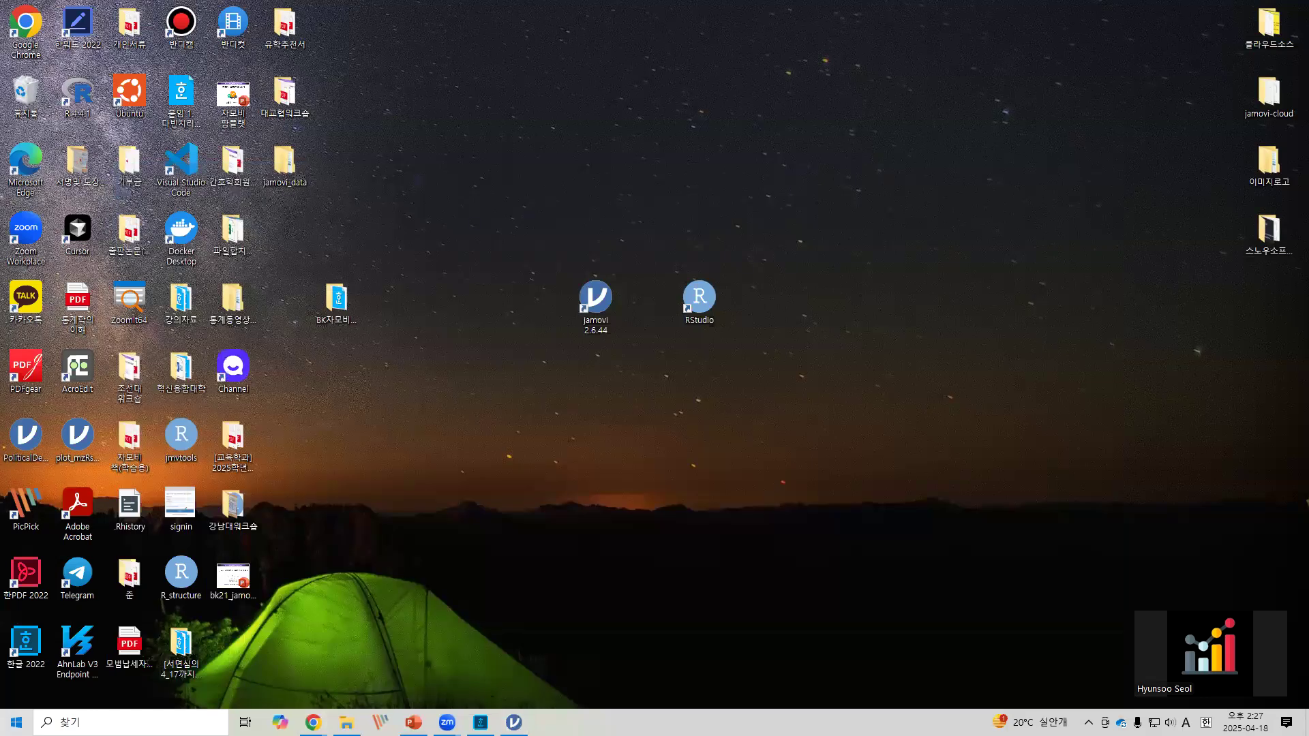
key(super)
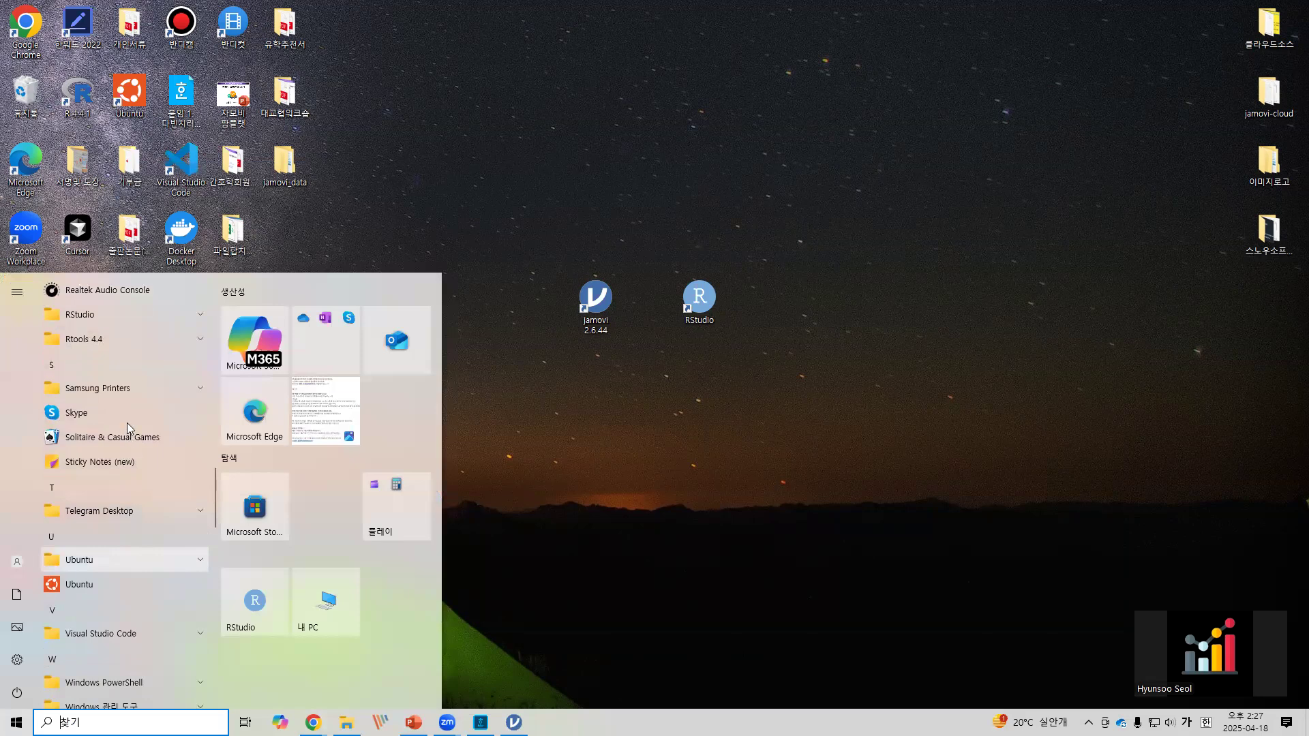
scroll(127, 420, down, 3)
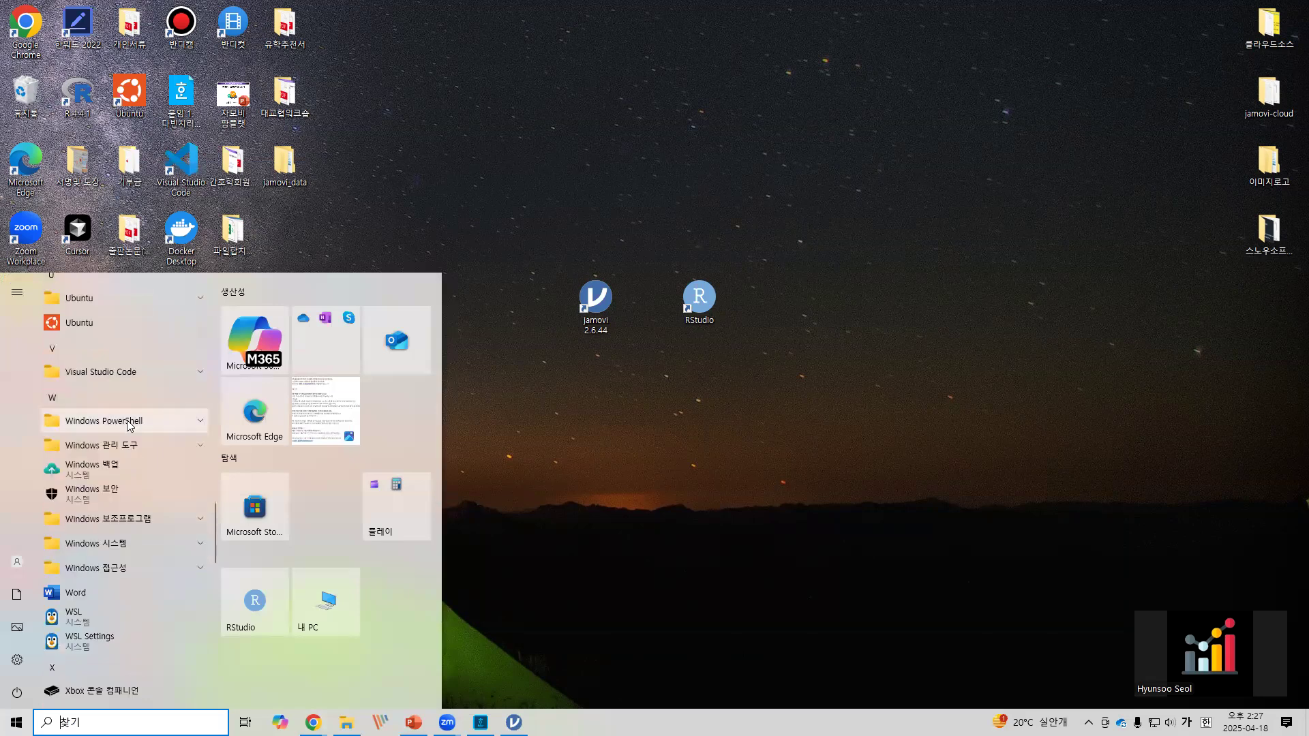
click(89, 593)
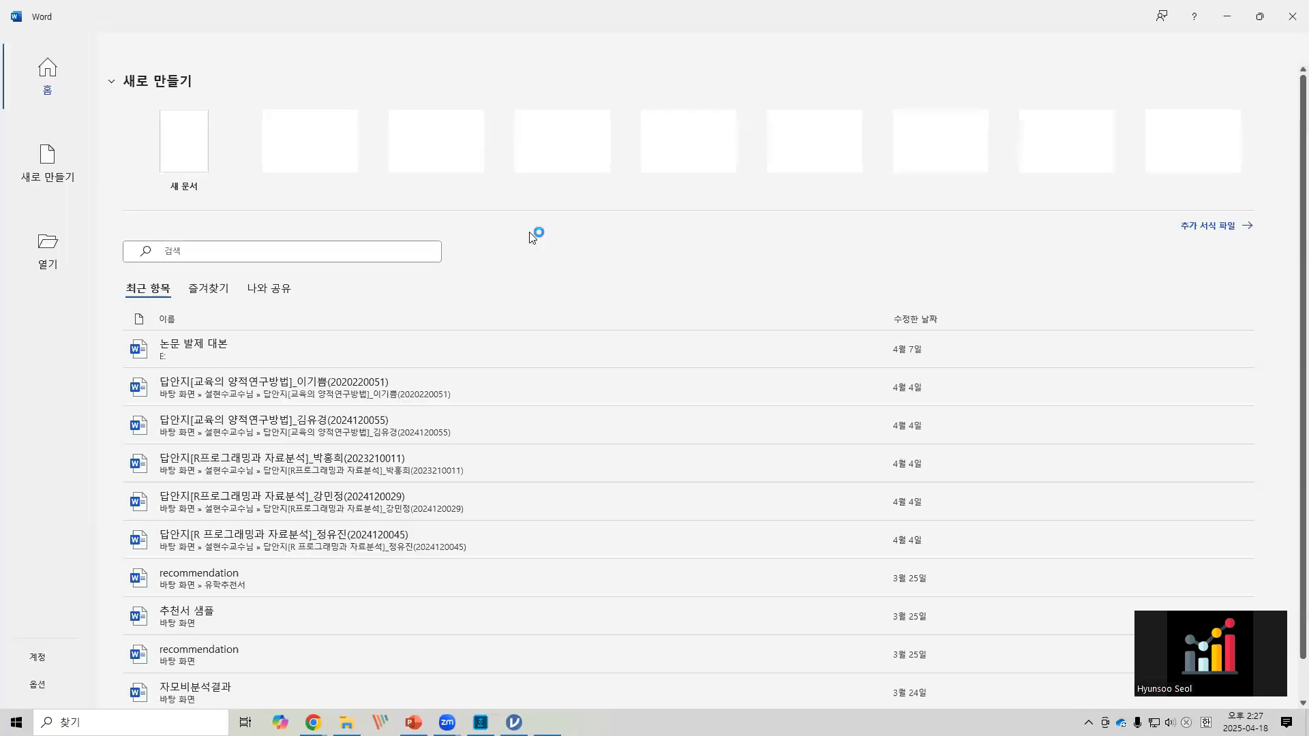
click(183, 151)
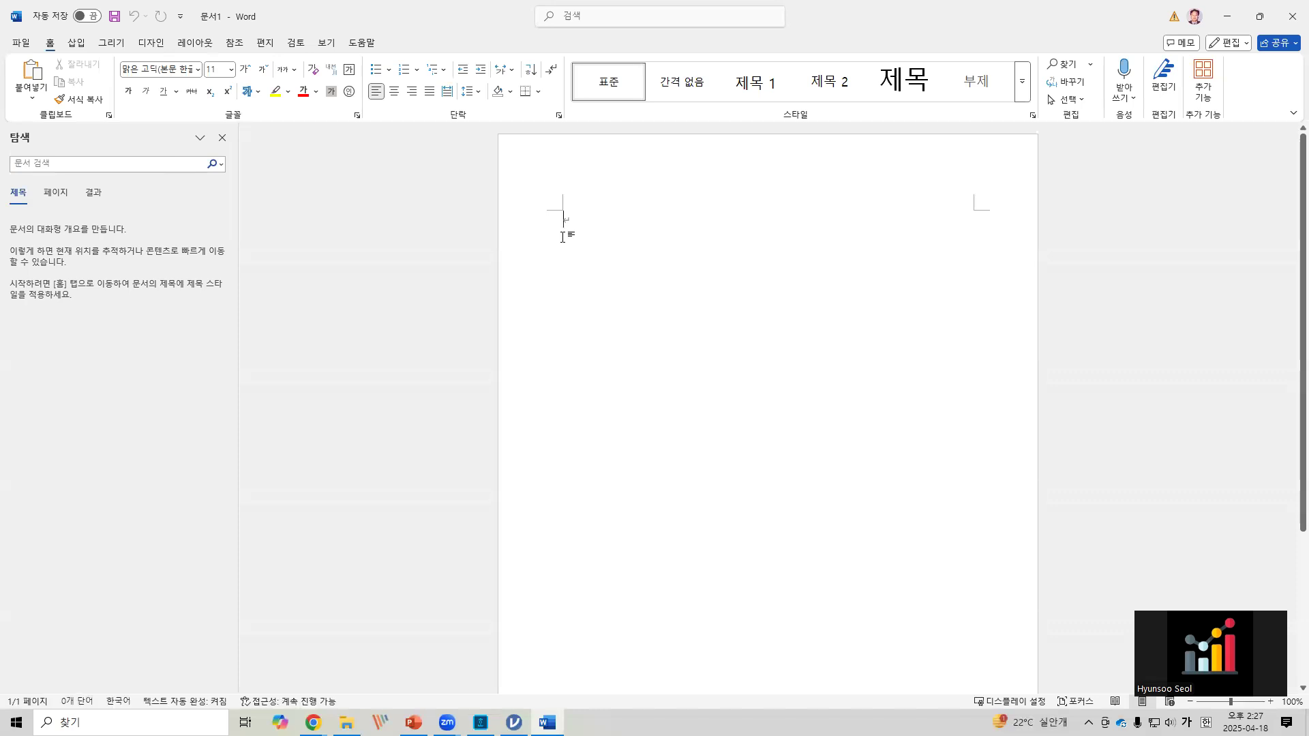
- Paste the copied Descriptives table into the blank document, keeping its source formatting
right_click(565, 228)
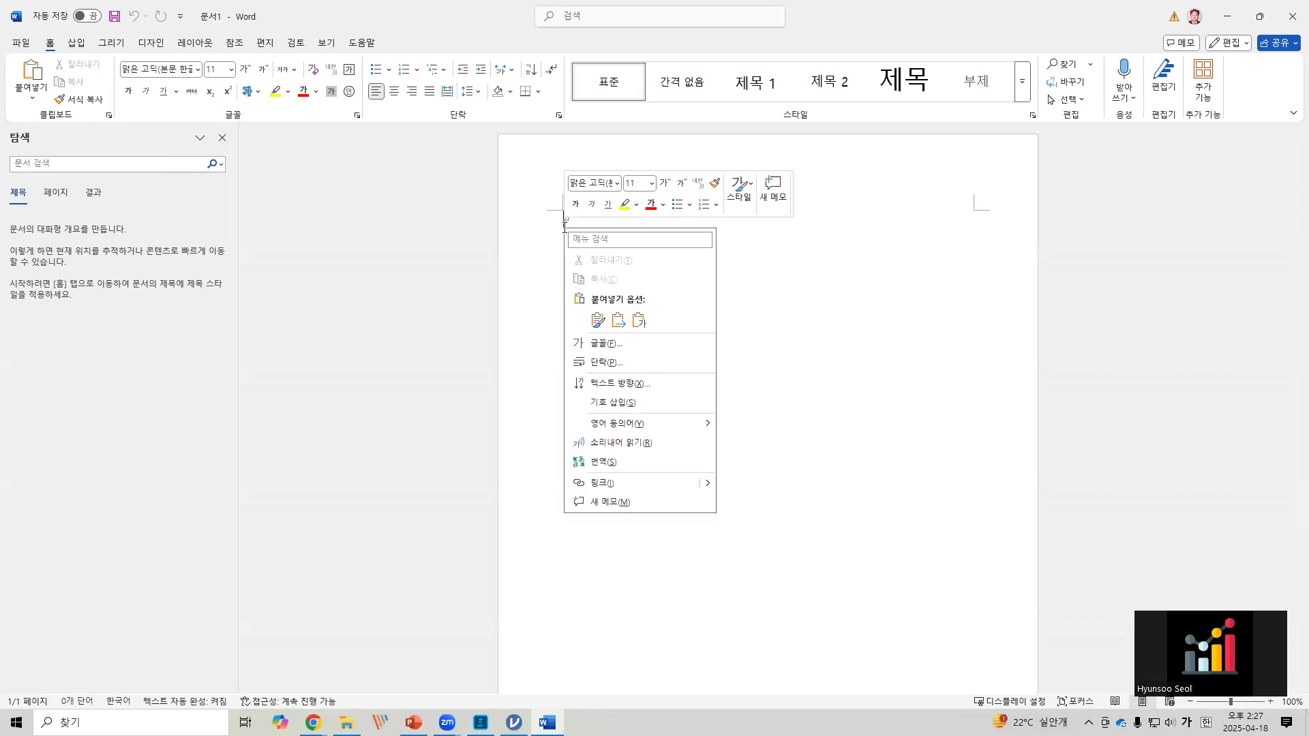
click(595, 321)
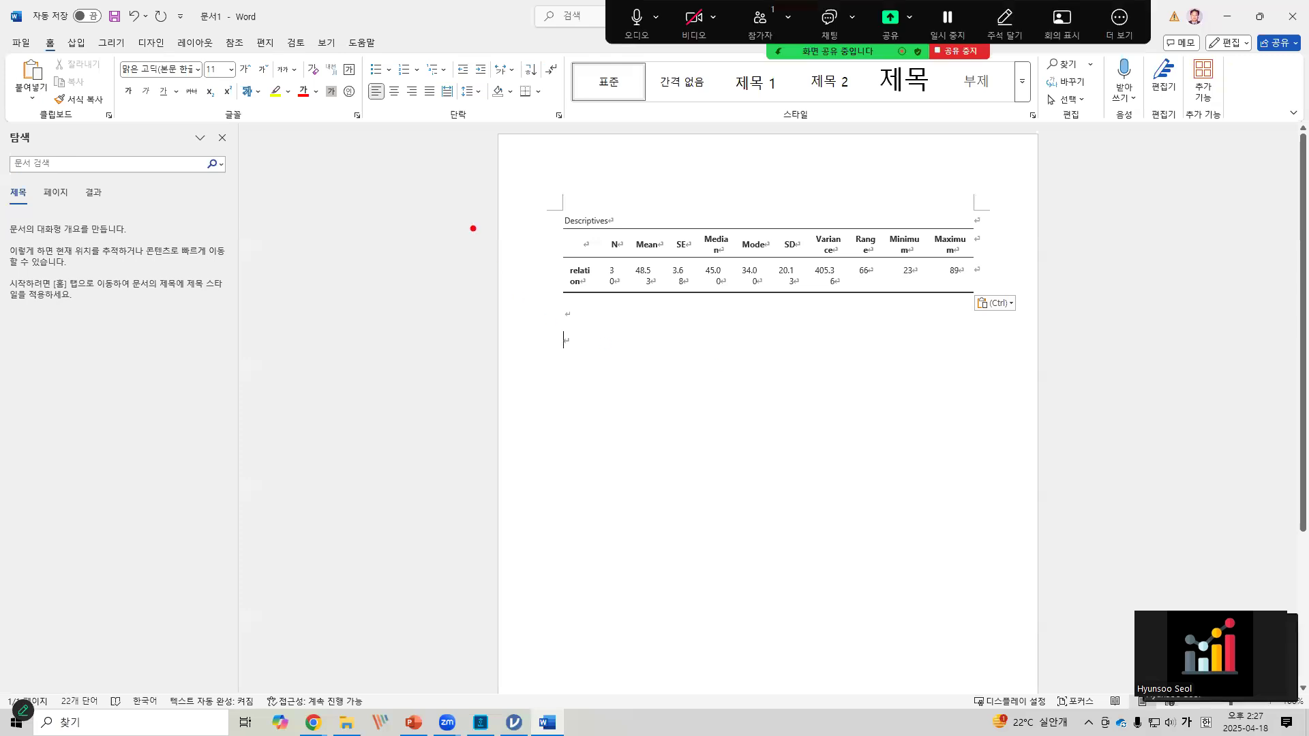
mouse_move(537, 210)
mouse_down()
mouse_move(733, 271)
mouse_move(1019, 326)
mouse_up()
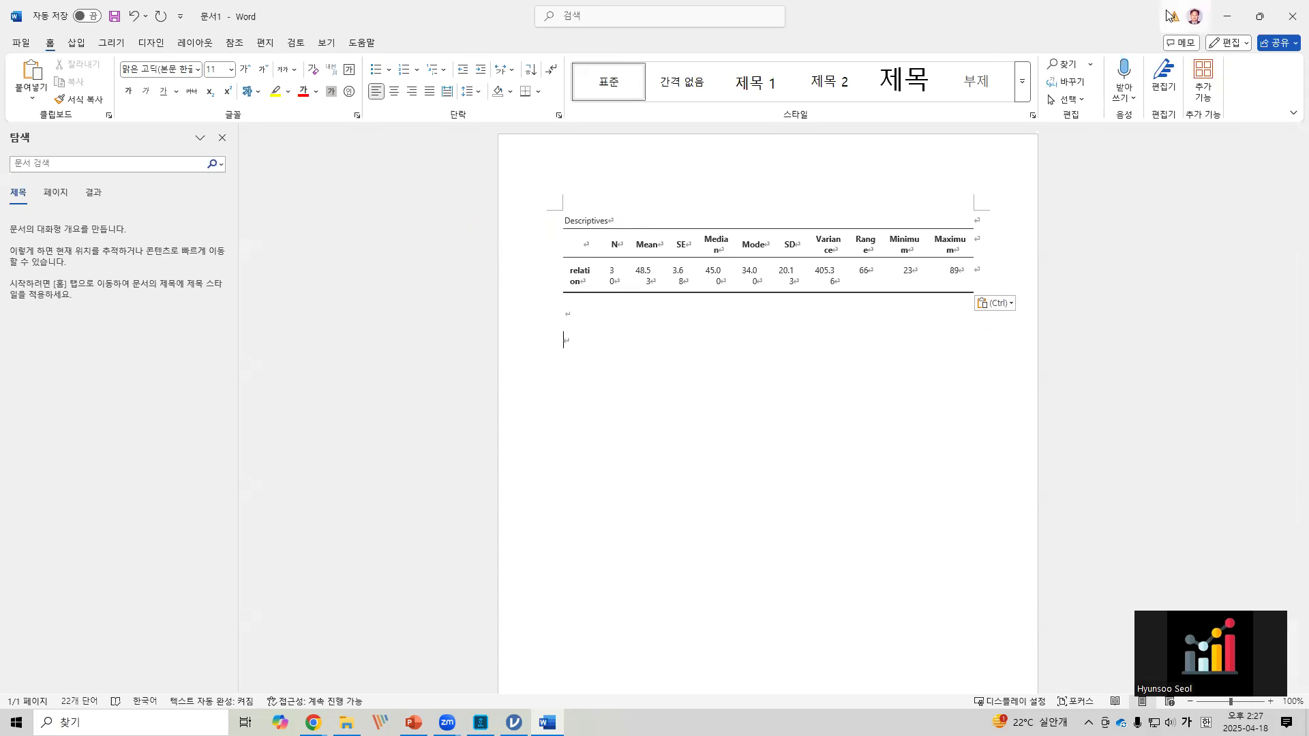
- Minimize the Word document, return to jamovi and collapse the Statistics section of the Descriptives options
click(1227, 16)
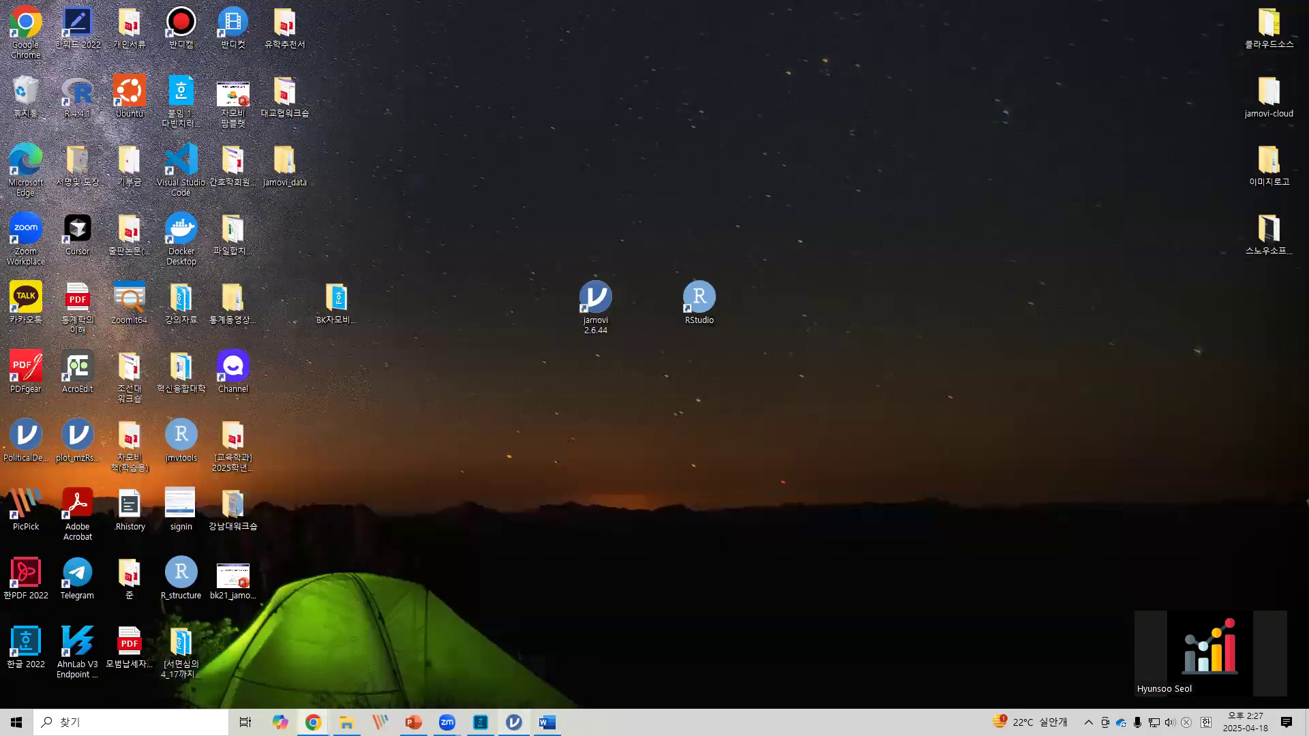
click(513, 722)
click(397, 363)
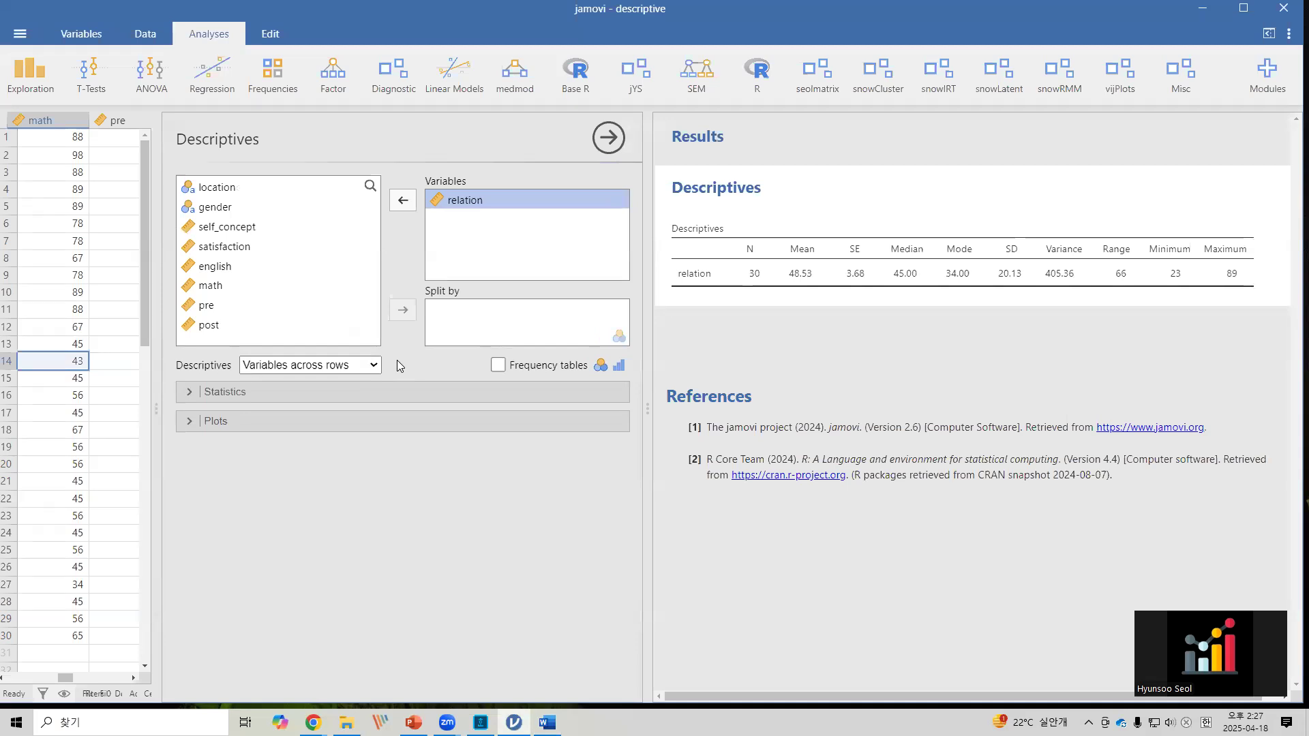
- Add a histogram with a density curve for the relation variable to the Descriptives analysis
click(326, 424)
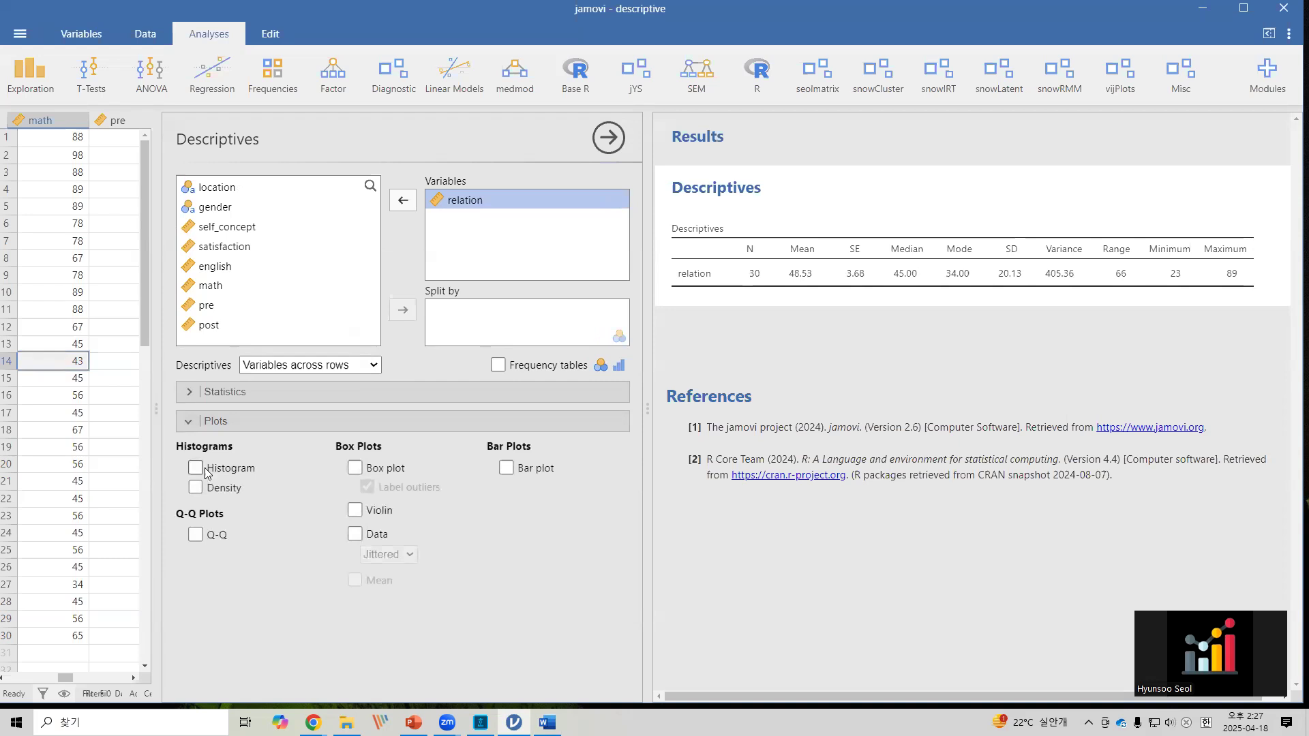
click(195, 468)
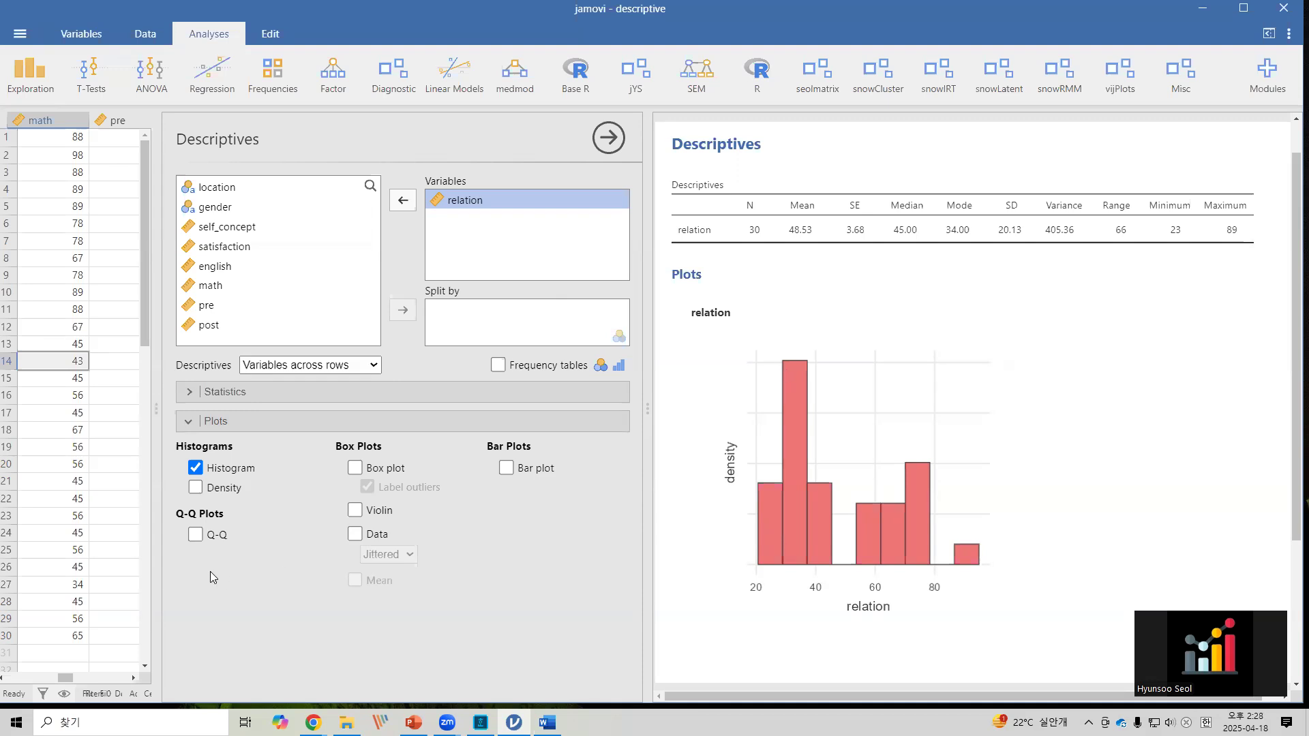
click(197, 488)
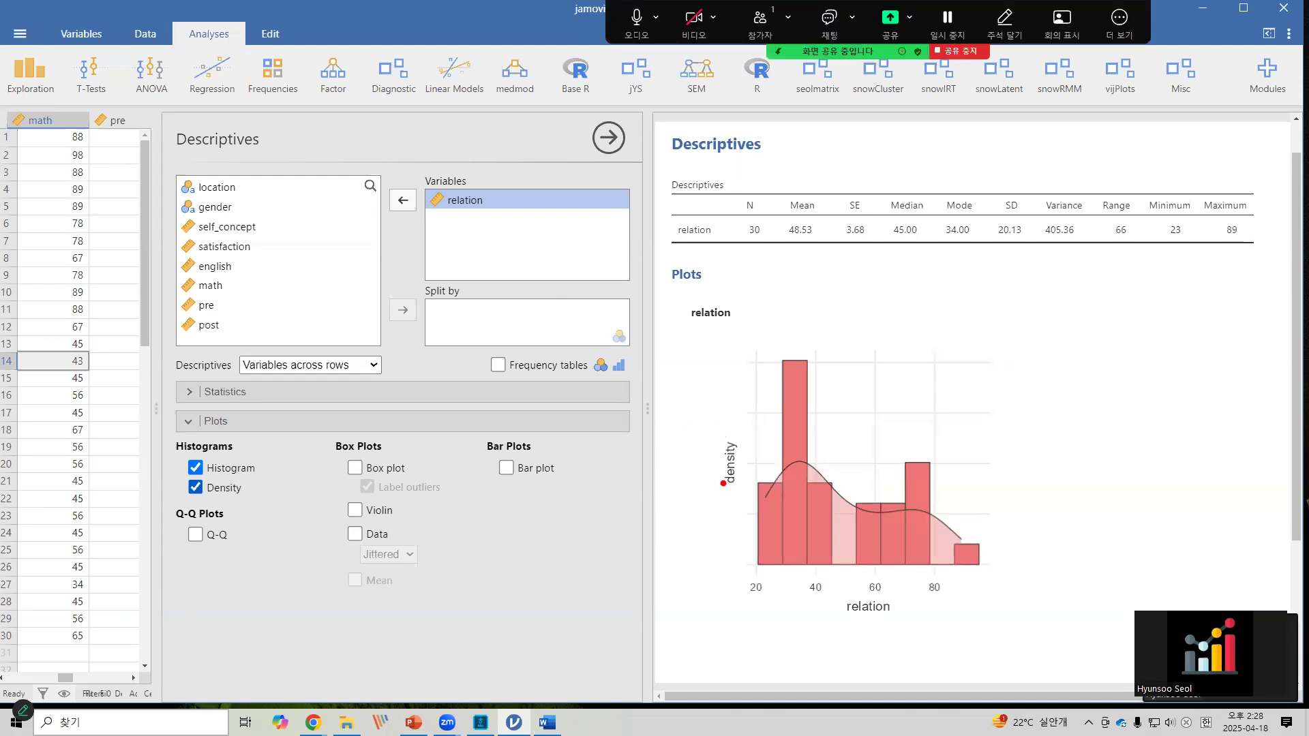
mouse_move(1097, 280)
mouse_down()
mouse_move(1096, 321)
mouse_move(1113, 277)
mouse_move(1106, 298)
mouse_move(1131, 322)
mouse_up()
mouse_move(1060, 269)
mouse_down()
mouse_move(1121, 282)
mouse_move(1158, 333)
mouse_up()
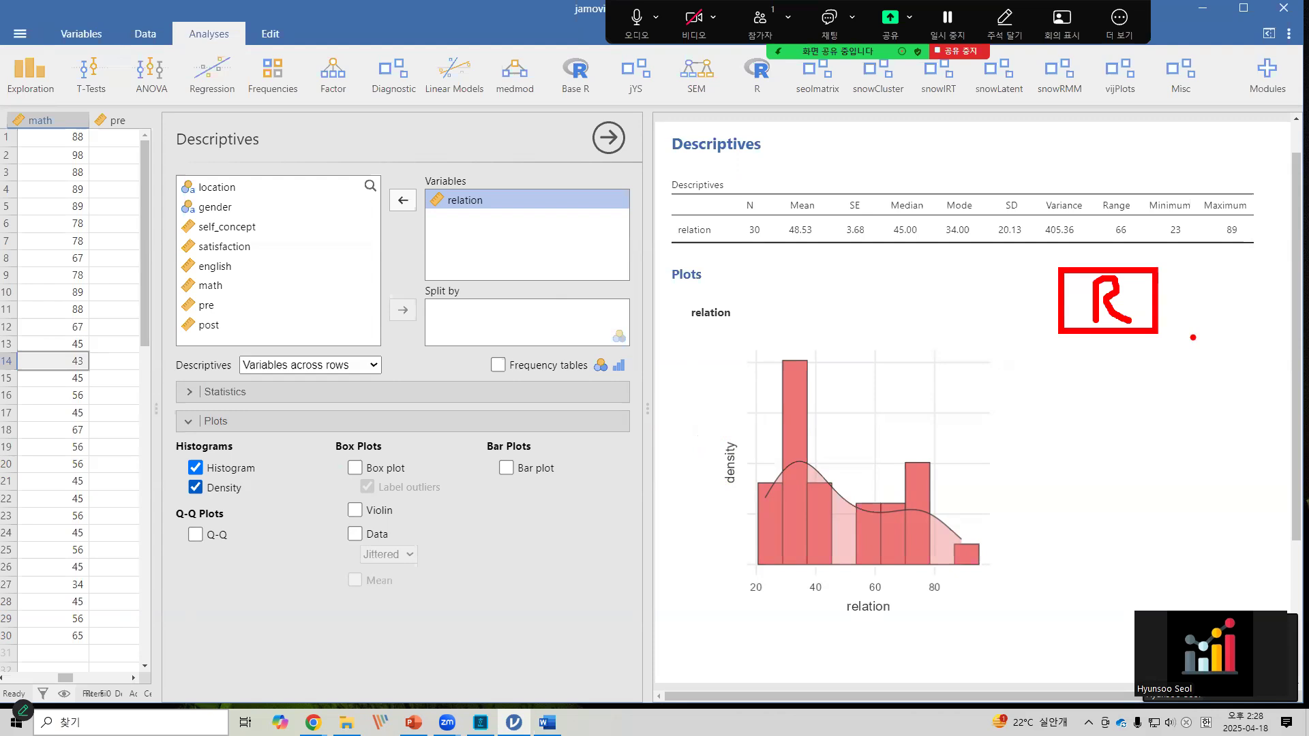
mouse_move(699, 341)
mouse_down()
mouse_move(982, 602)
mouse_move(1028, 614)
mouse_move(1028, 632)
mouse_up()
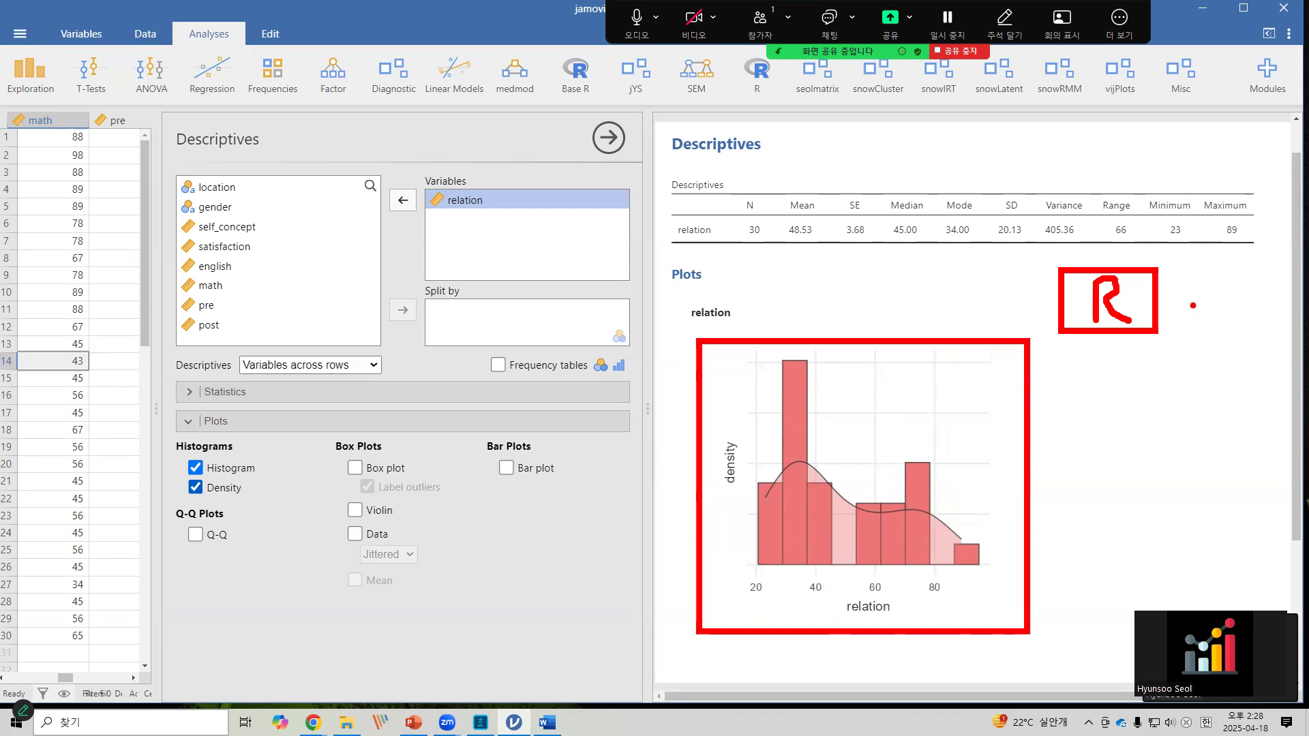
drag(1191, 291, 1221, 286)
key(Escape)
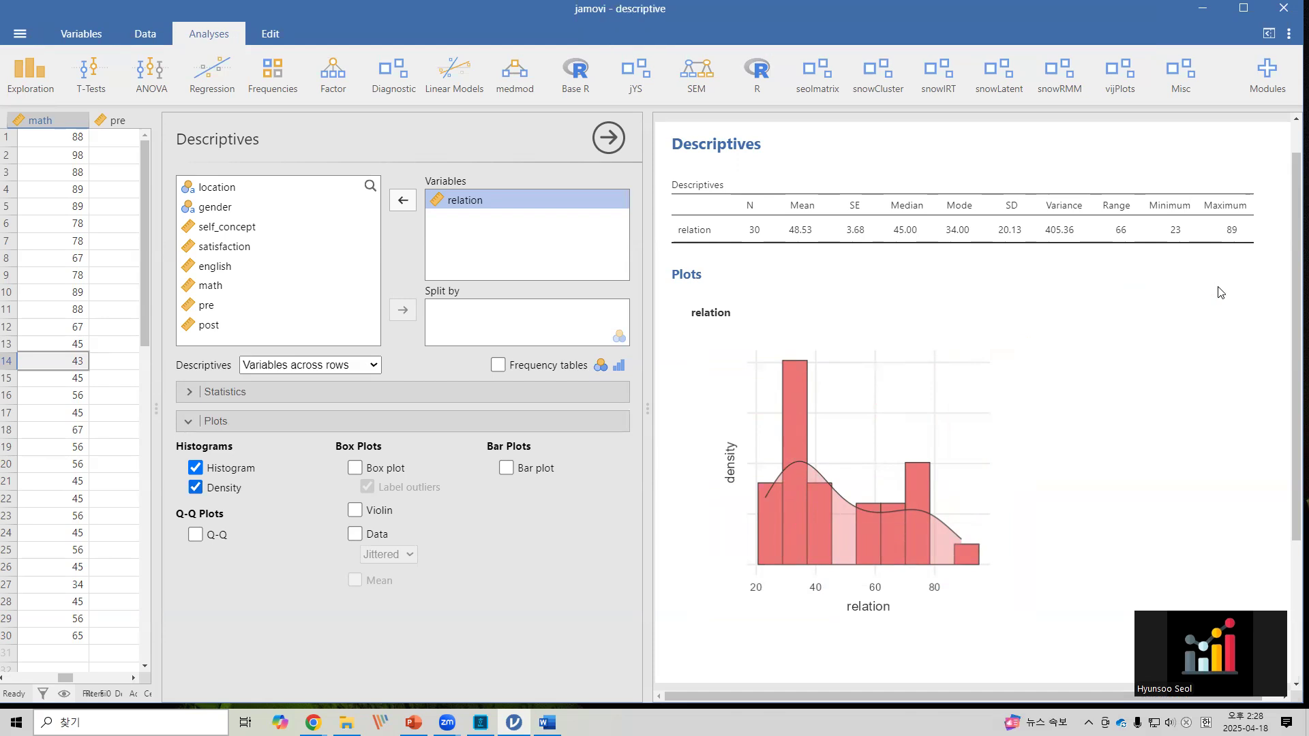
key(ctrl+2)
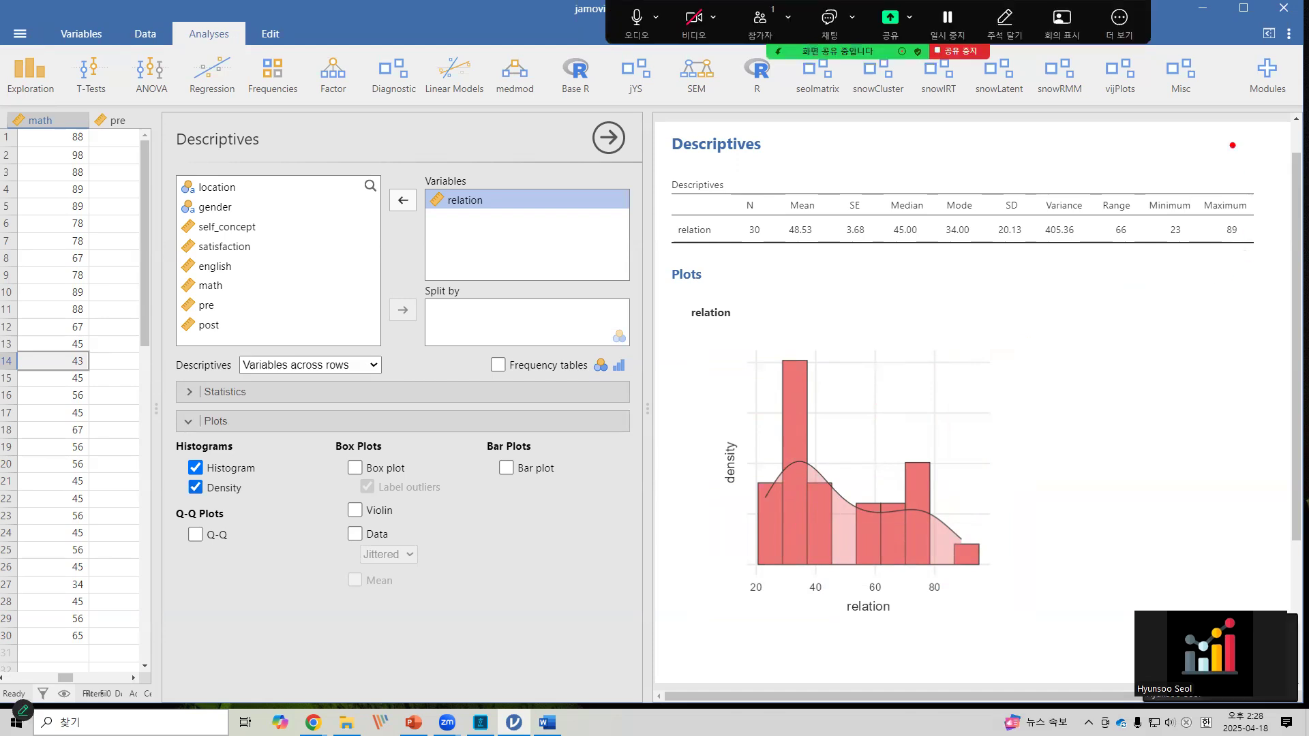
drag(1271, 21, 1304, 53)
click(1289, 38)
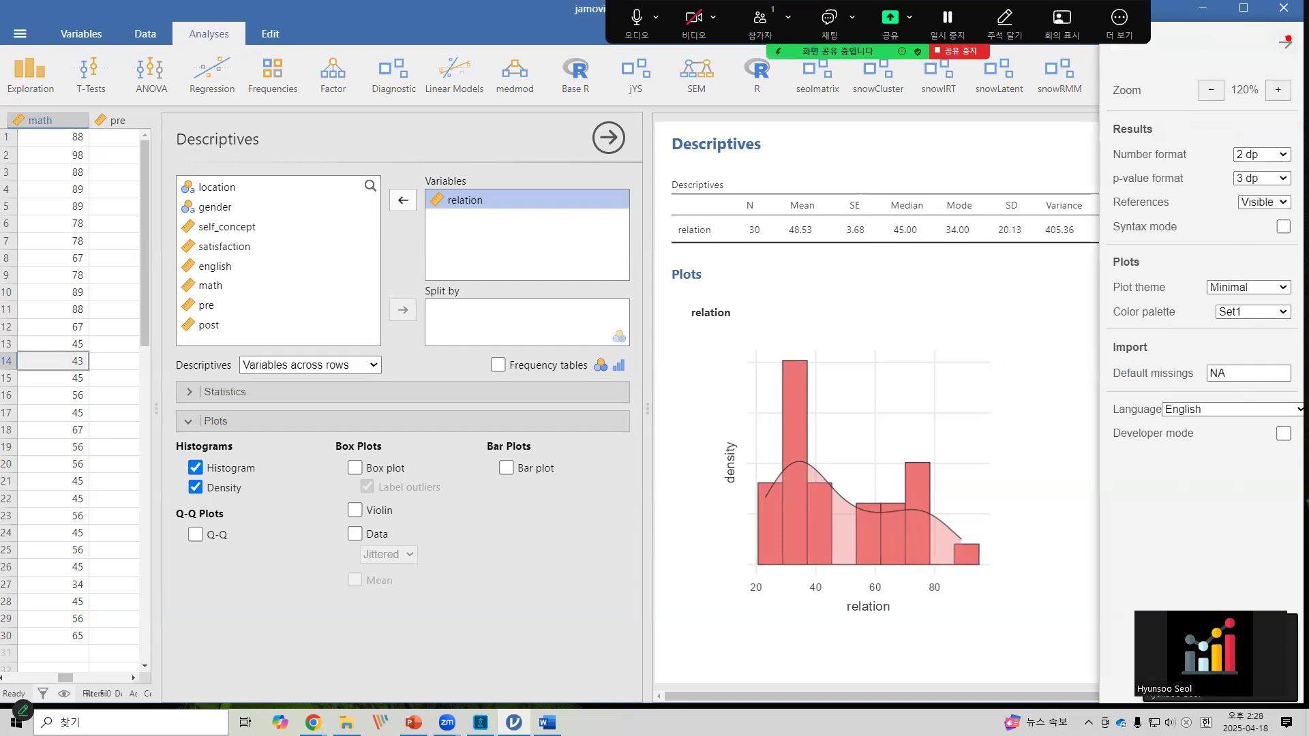
drag(1104, 239, 1301, 343)
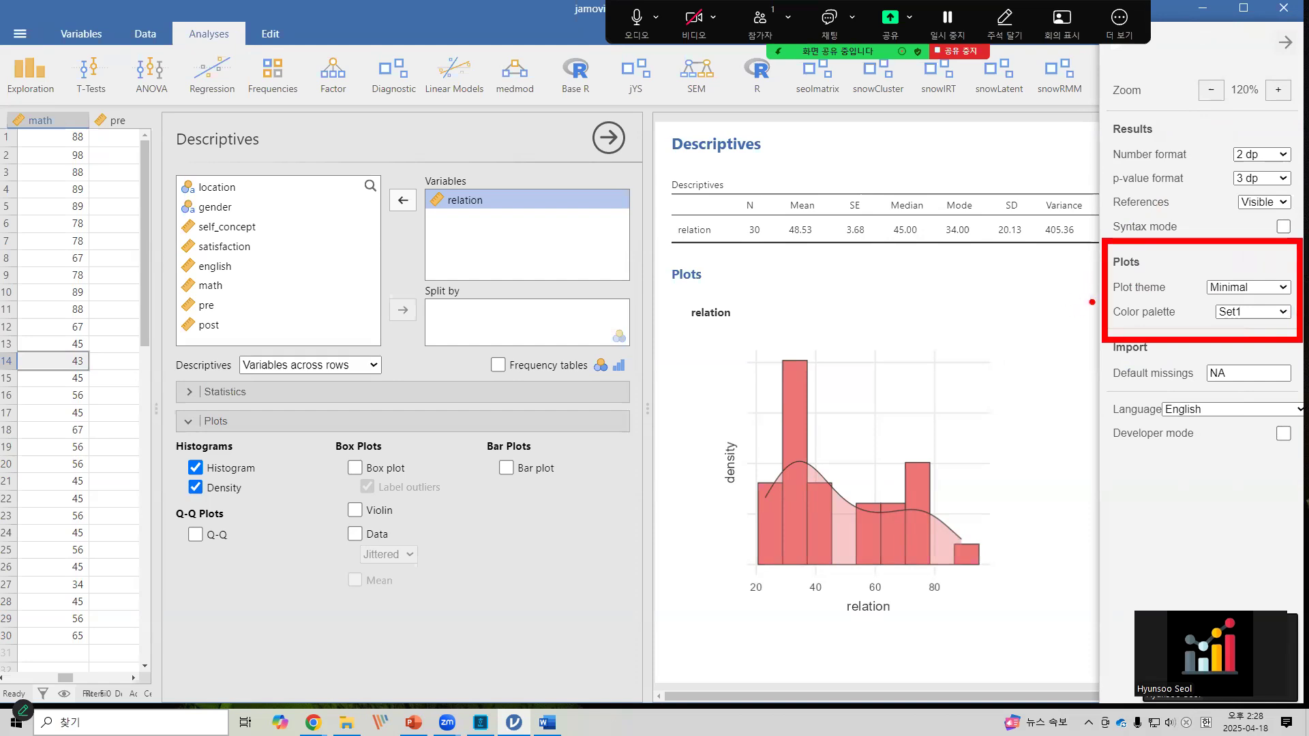
drag(1099, 275, 1180, 300)
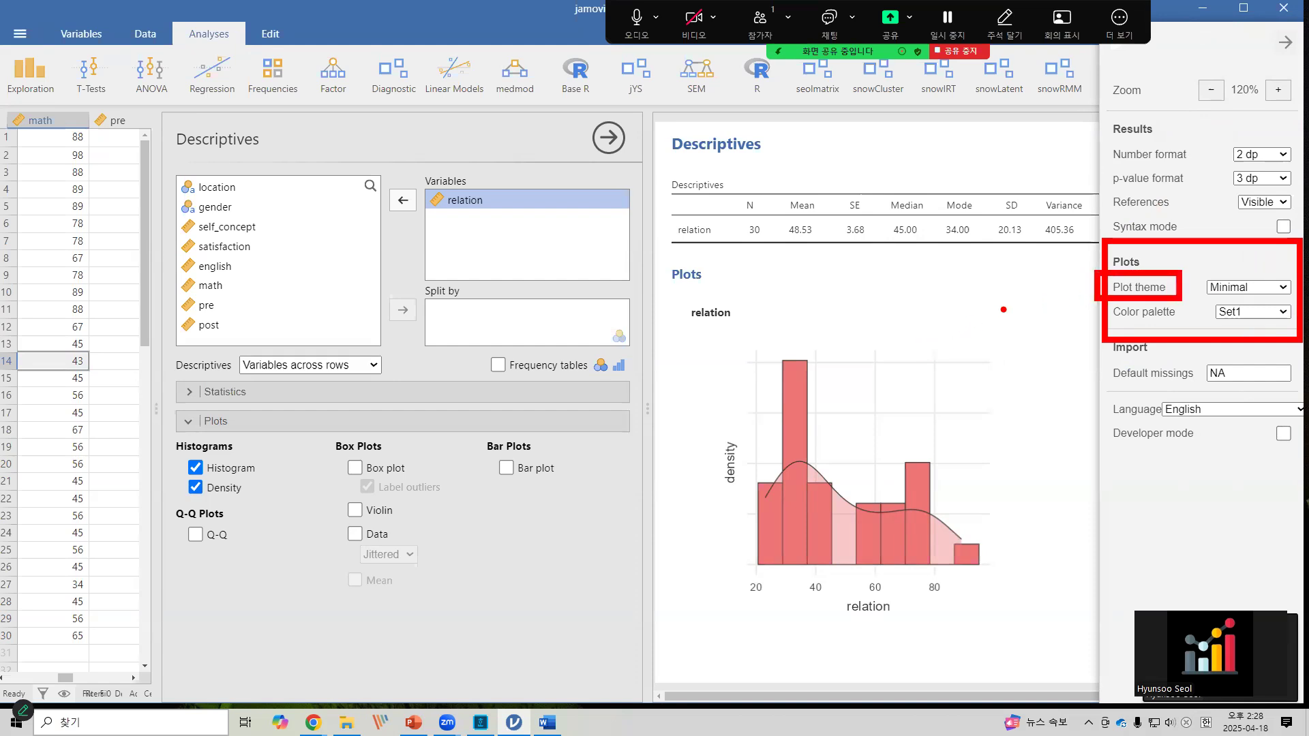
drag(1096, 303, 1180, 325)
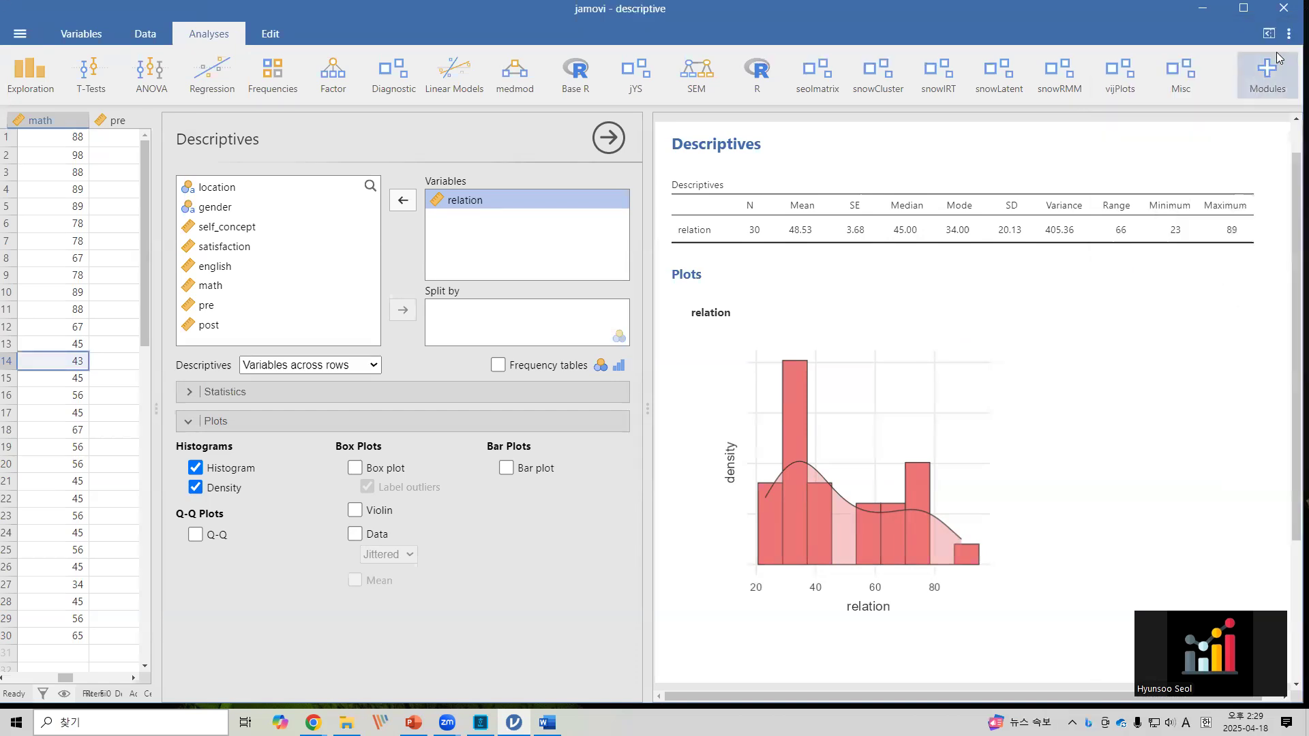
- Change the plot theme to Hadley in the application settings
click(1289, 33)
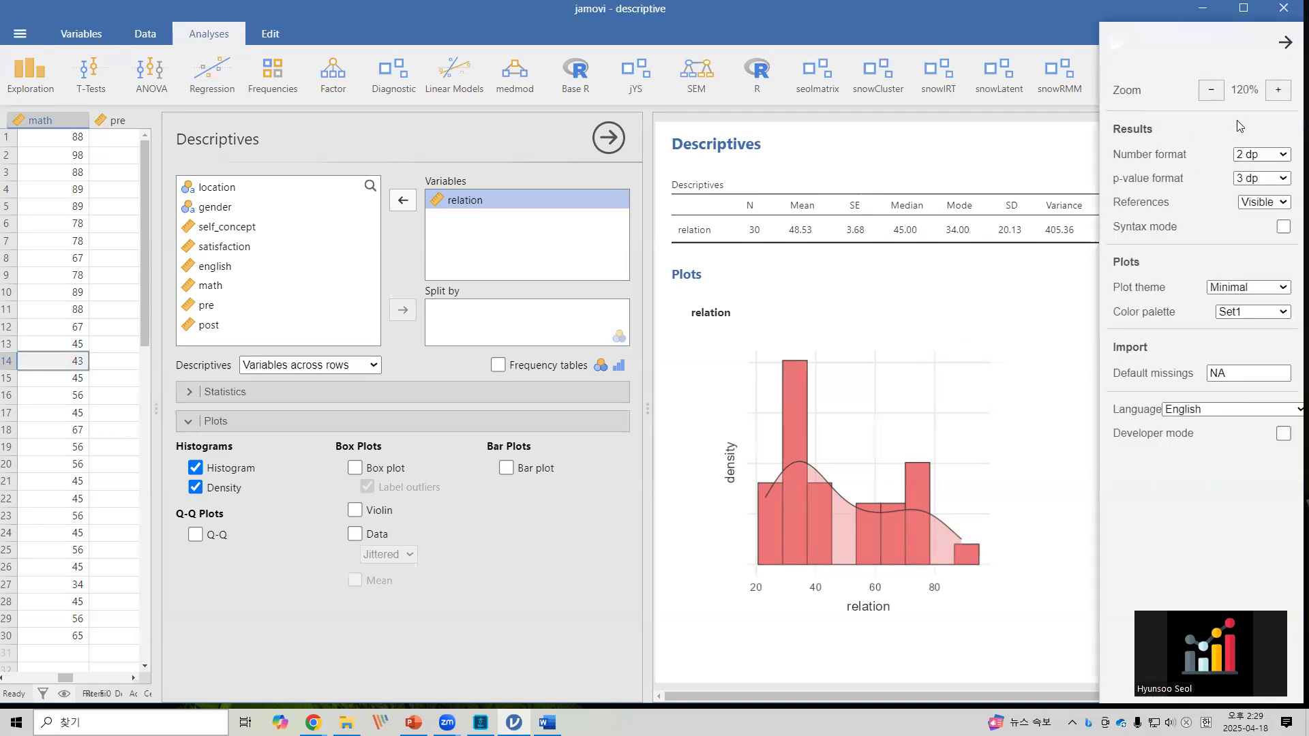
click(1221, 290)
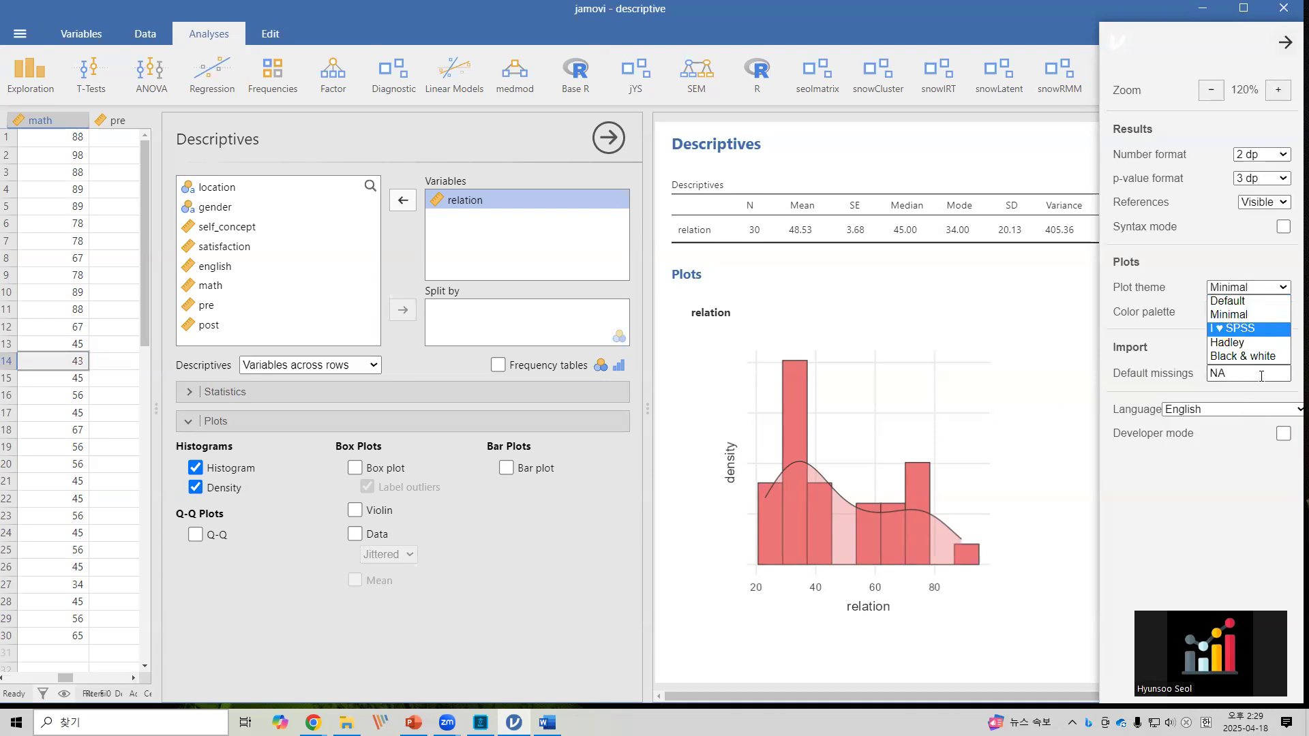
click(1235, 344)
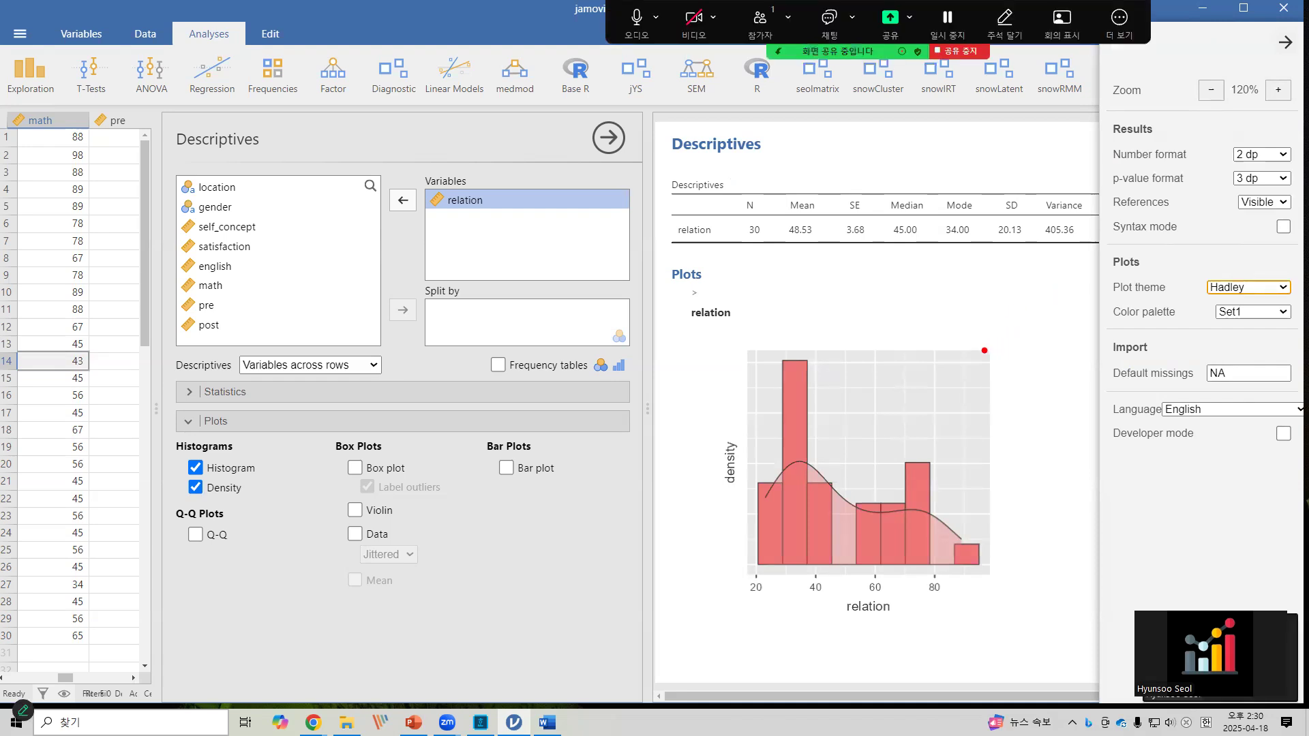
mouse_move(1010, 336)
mouse_down()
mouse_move(979, 356)
mouse_move(993, 360)
mouse_up()
drag(1184, 272, 1262, 298)
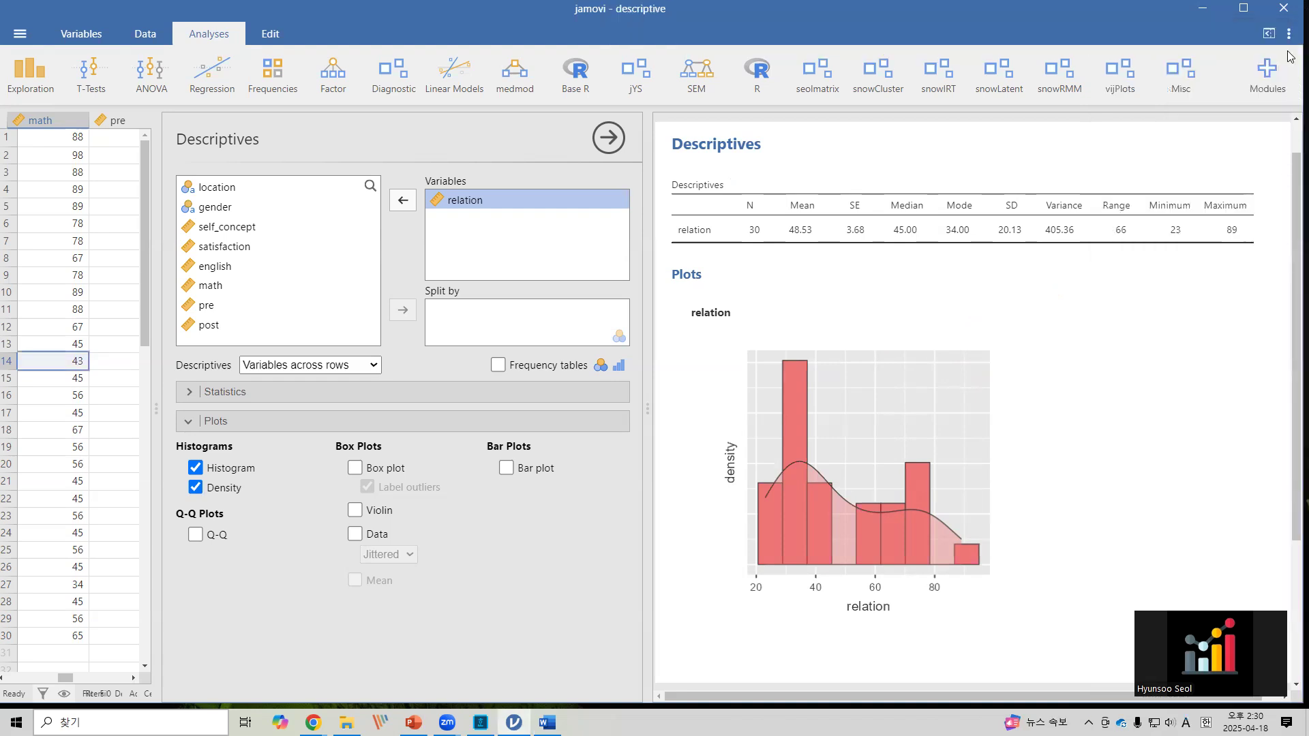
- Reopen the plot settings and try the jmv, Dark2 and Accent color palettes on the histogram
click(1289, 33)
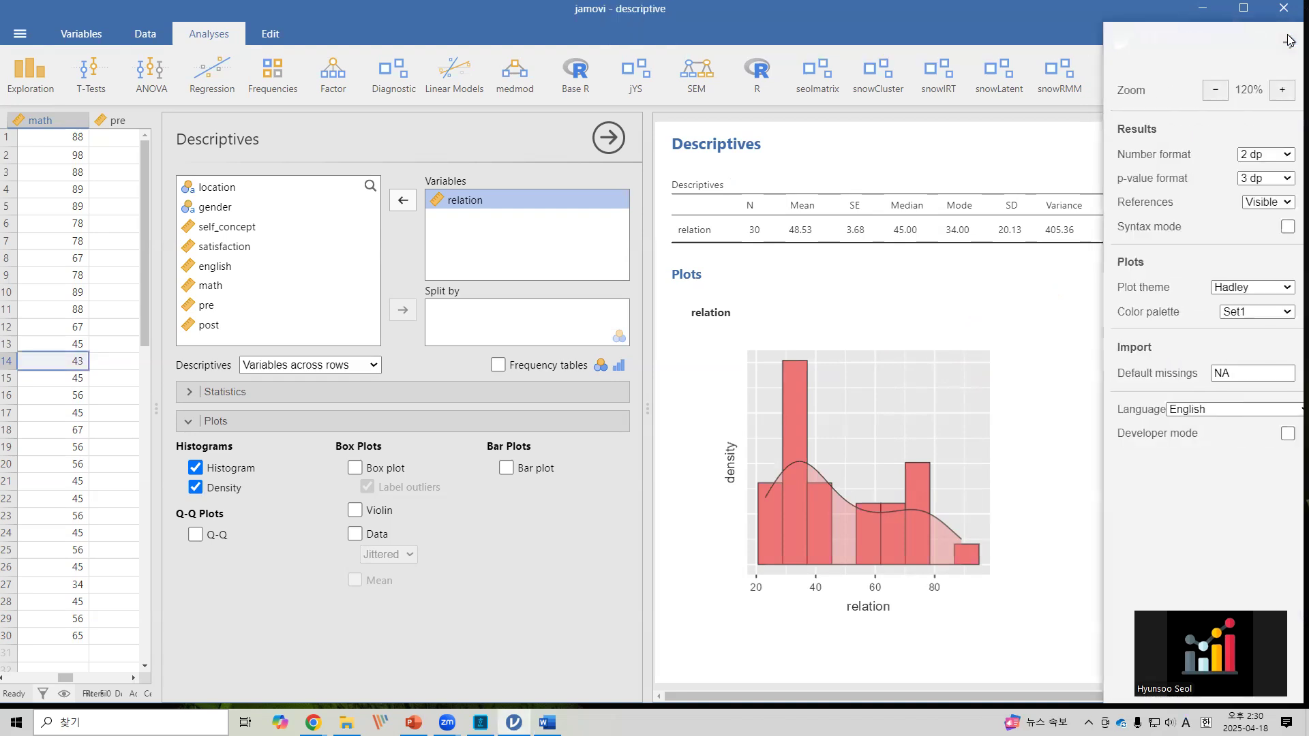
click(1257, 314)
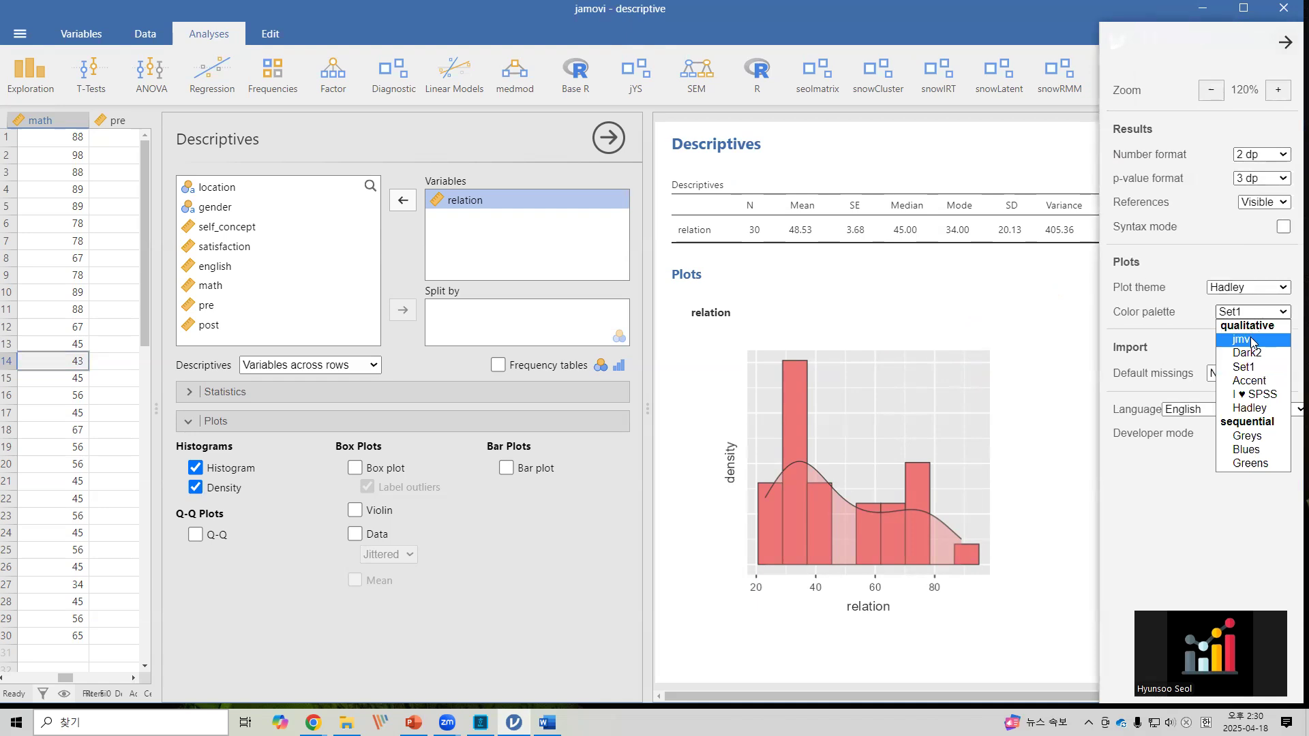
click(1252, 340)
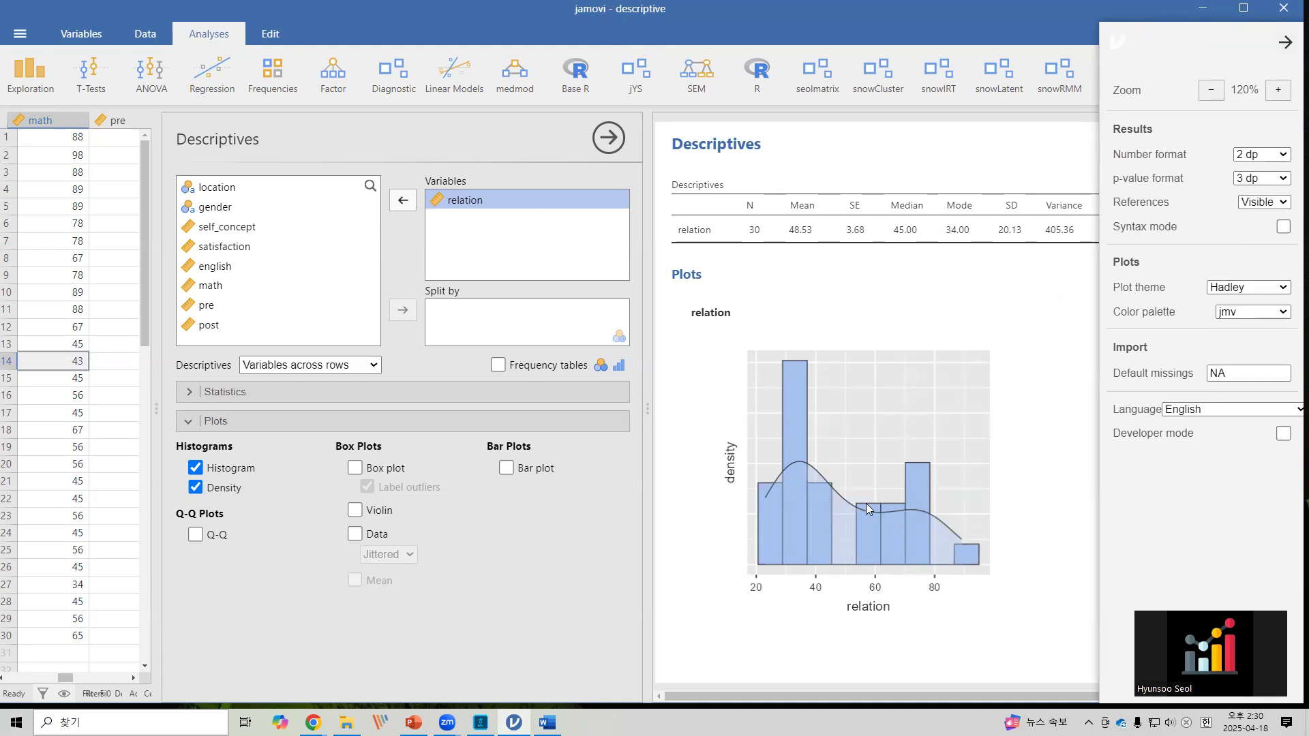
click(1245, 312)
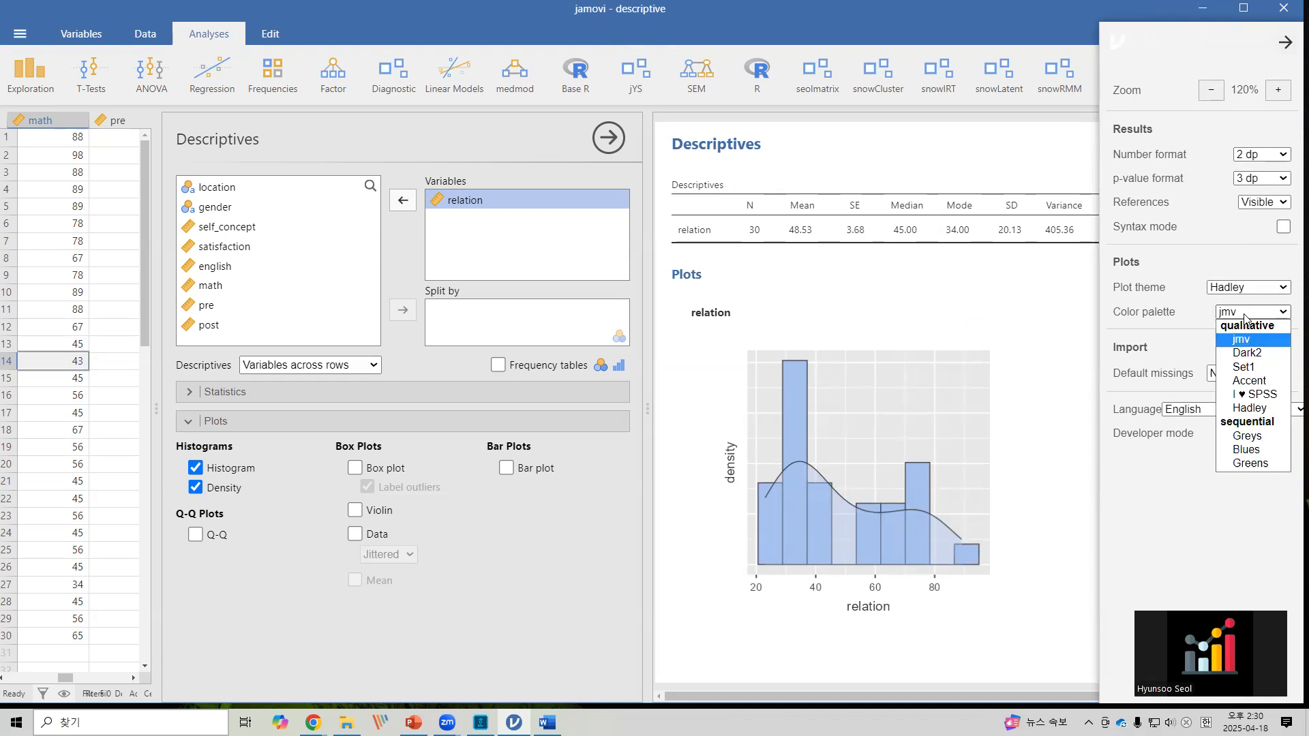
click(1252, 353)
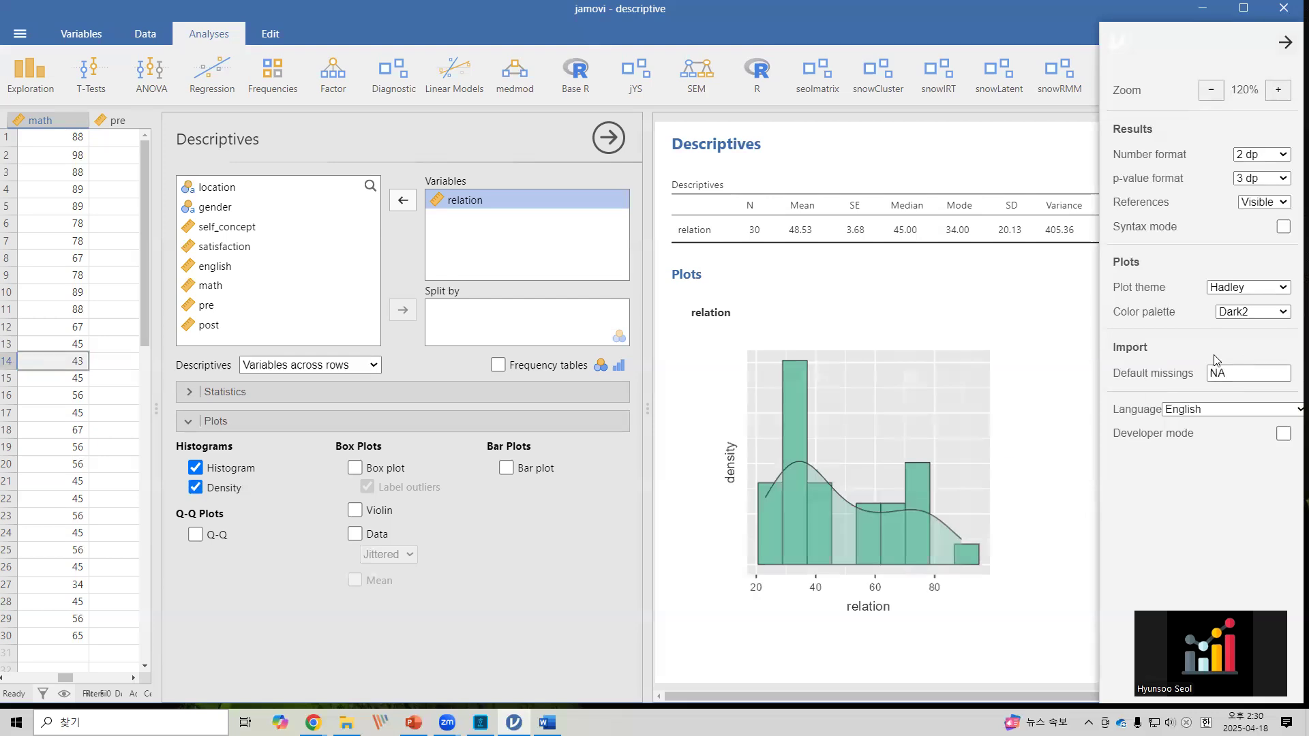
click(1245, 315)
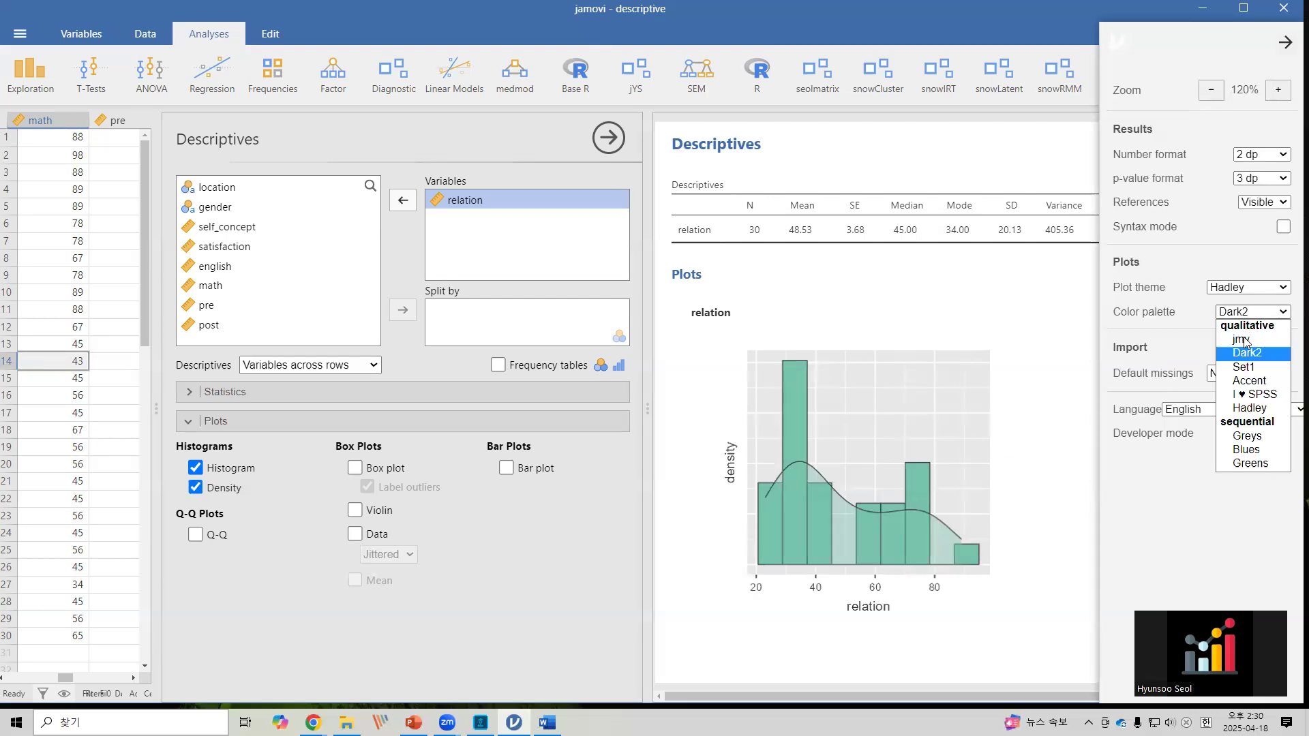
click(1245, 382)
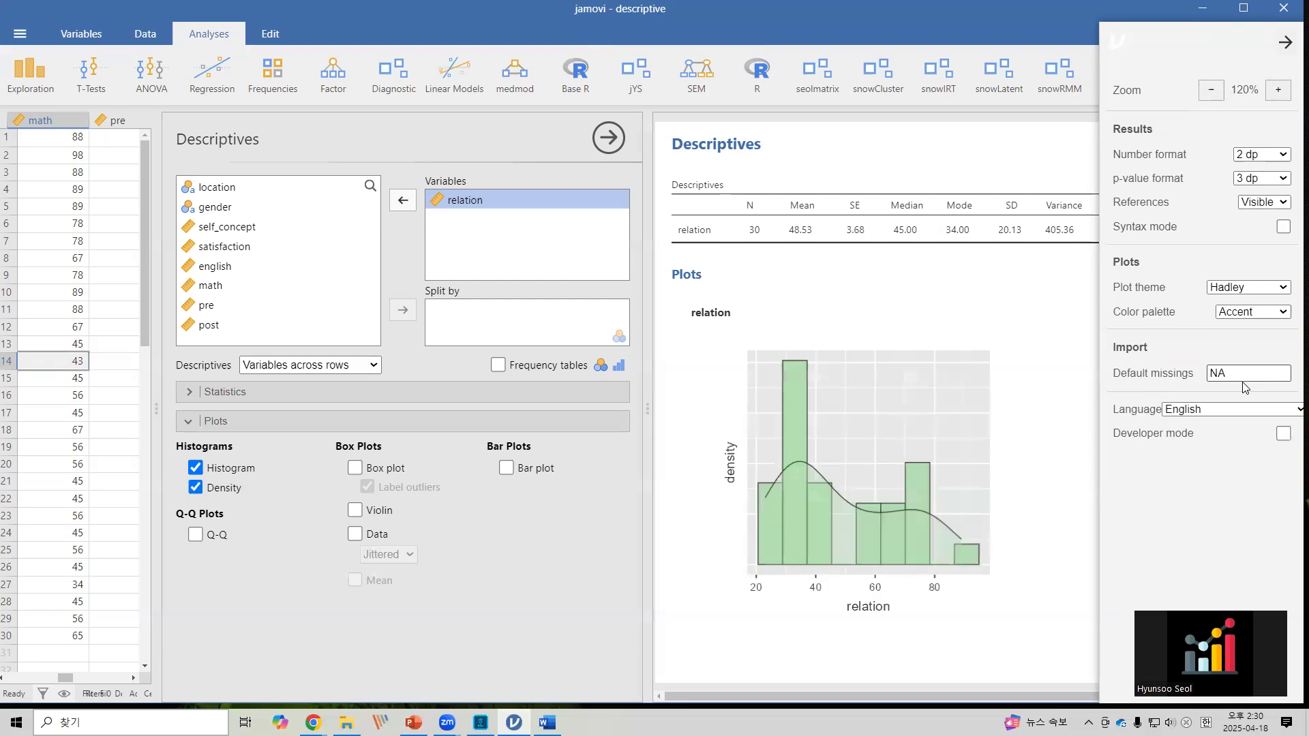
- Try the I ♥ SPSS and Greys color palettes on the histogram
click(1251, 317)
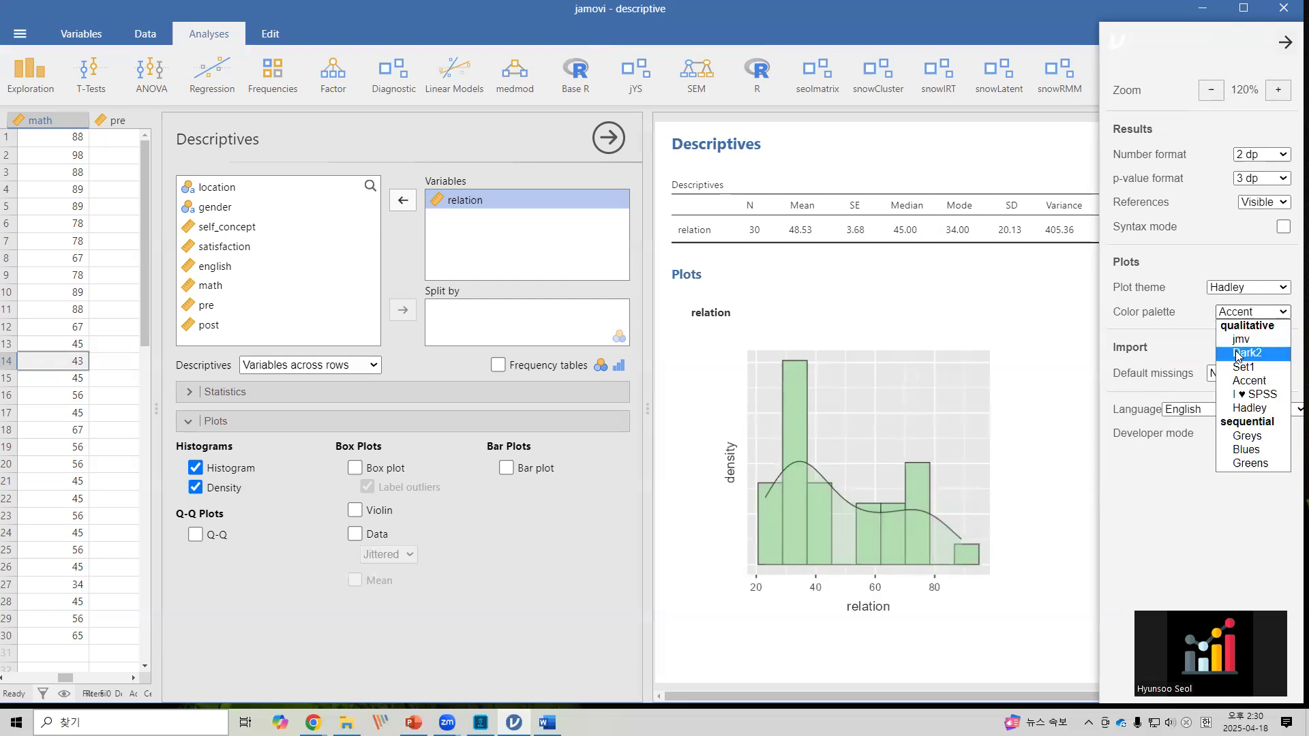
click(1246, 396)
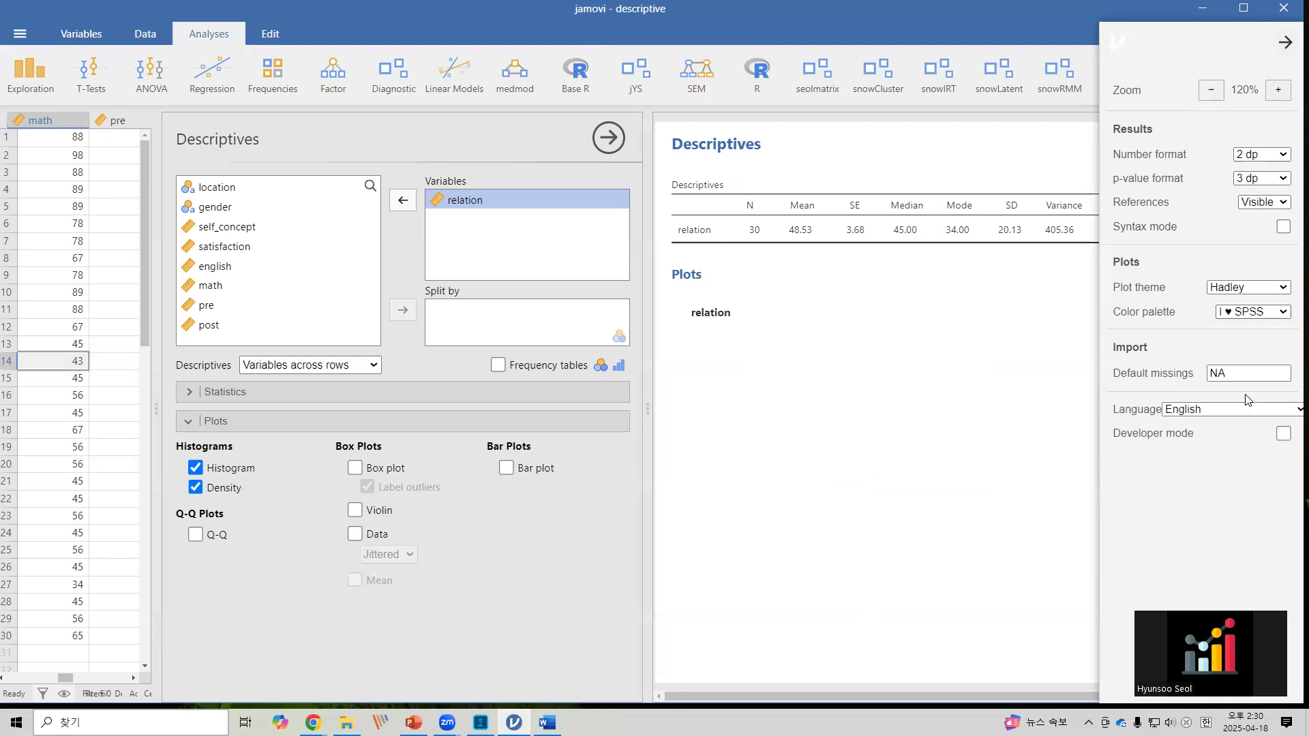
click(1254, 318)
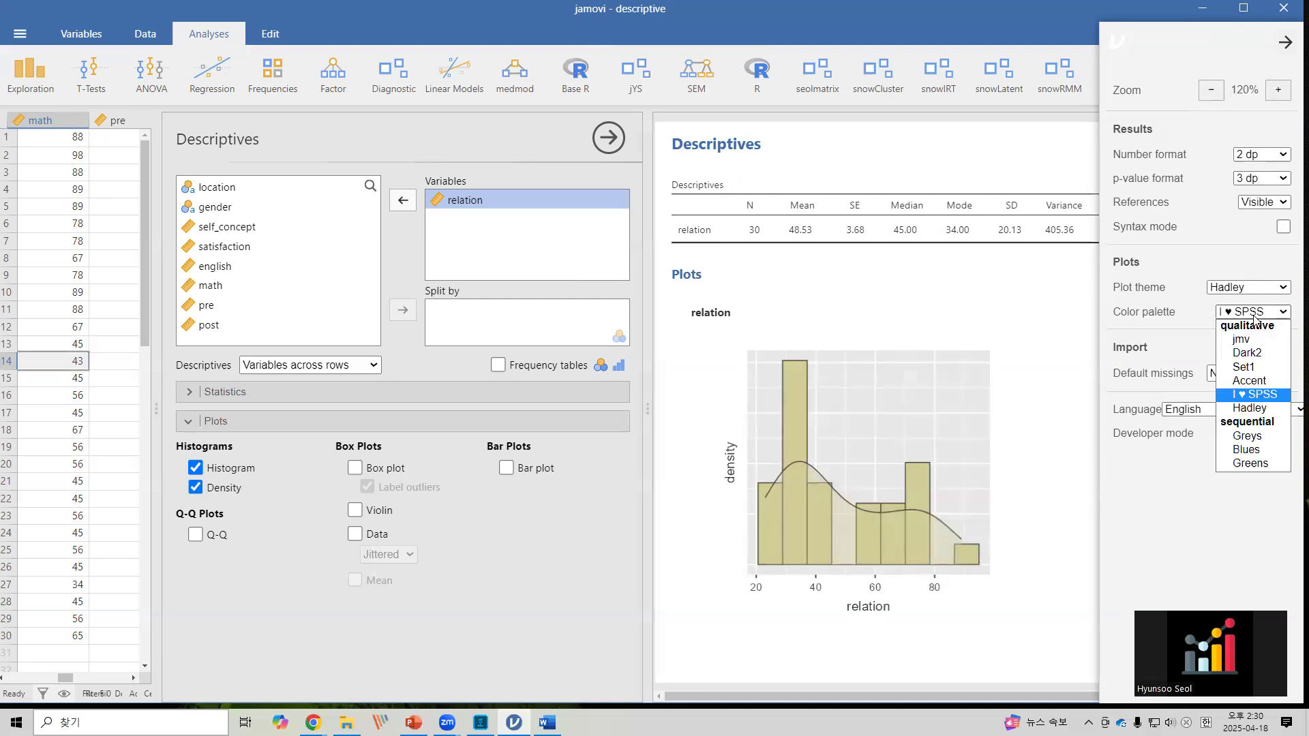
click(1248, 437)
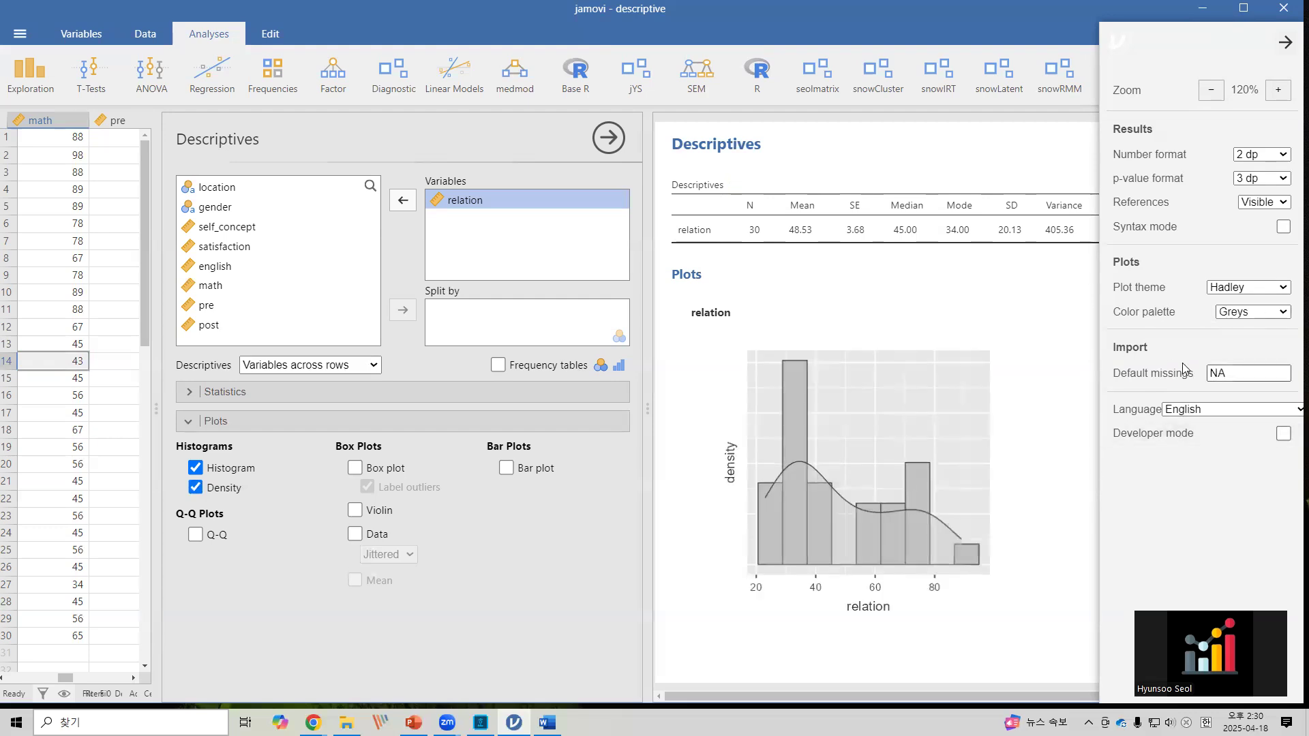
- Set the plot color palette to Greens and close the settings
click(1254, 312)
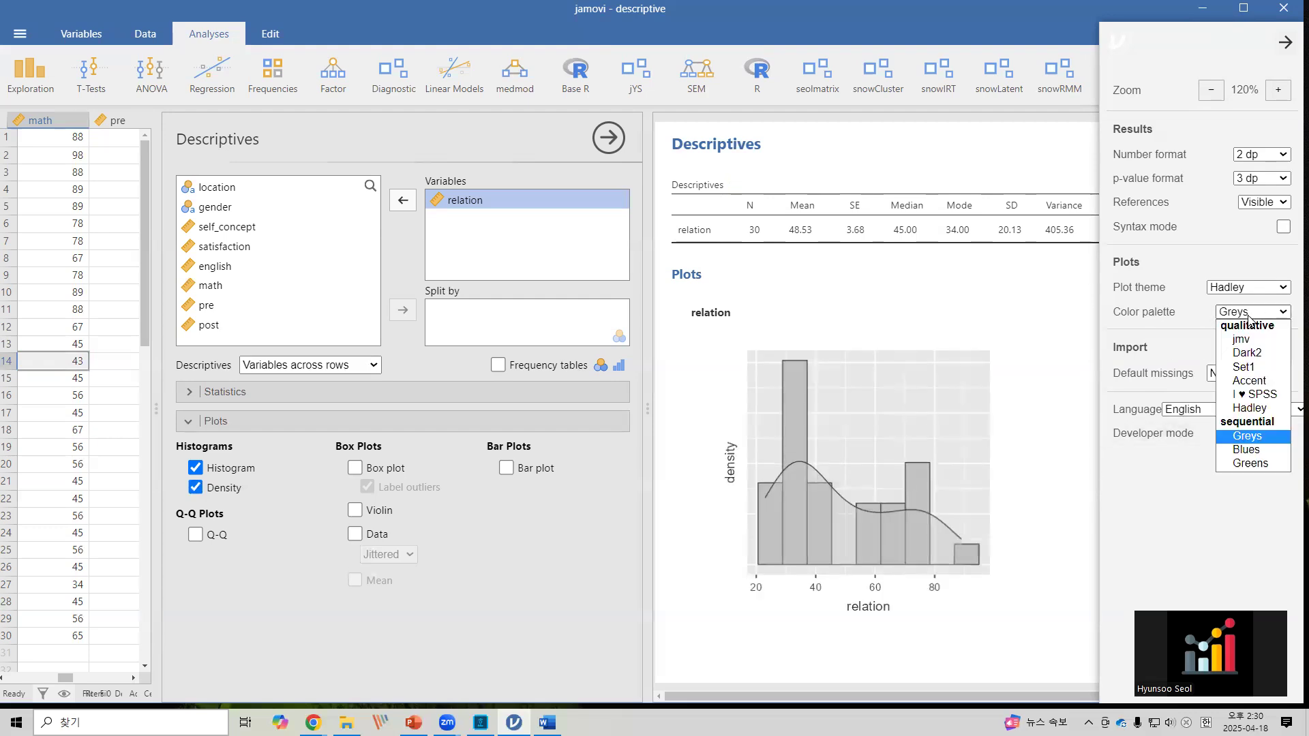
click(1235, 461)
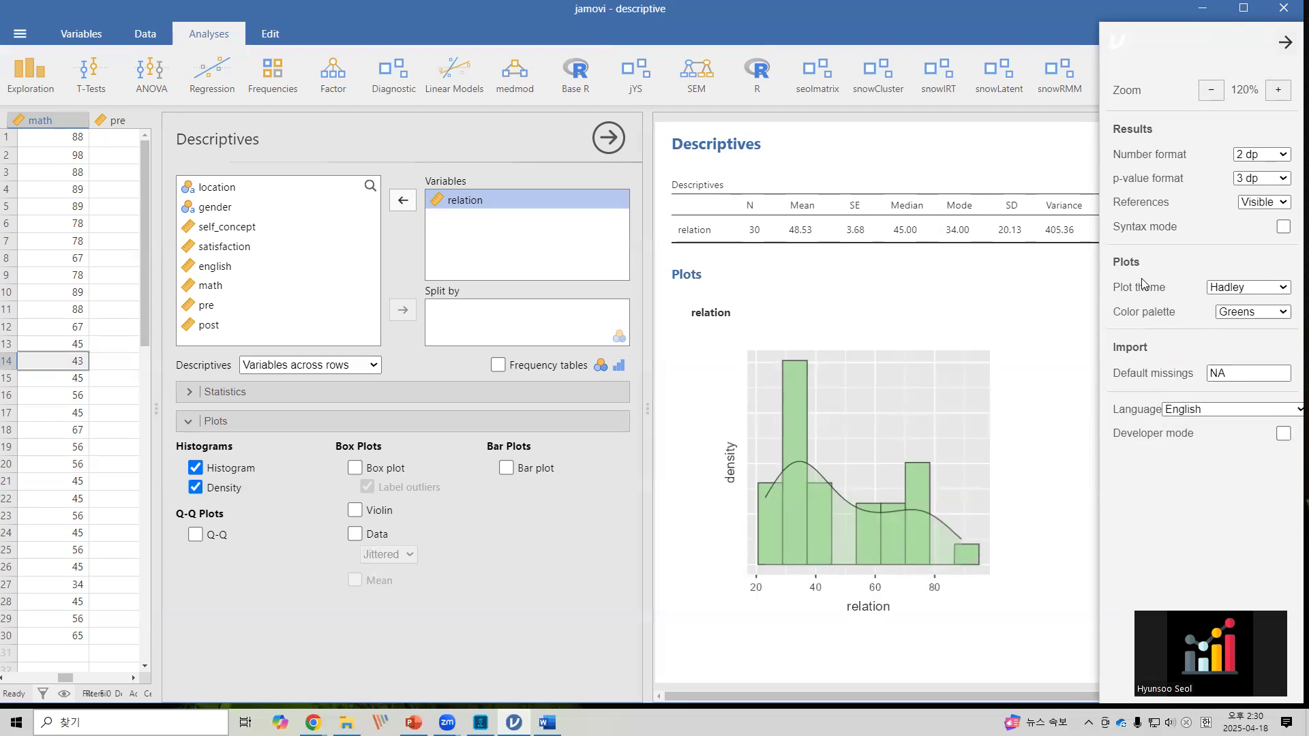
click(968, 291)
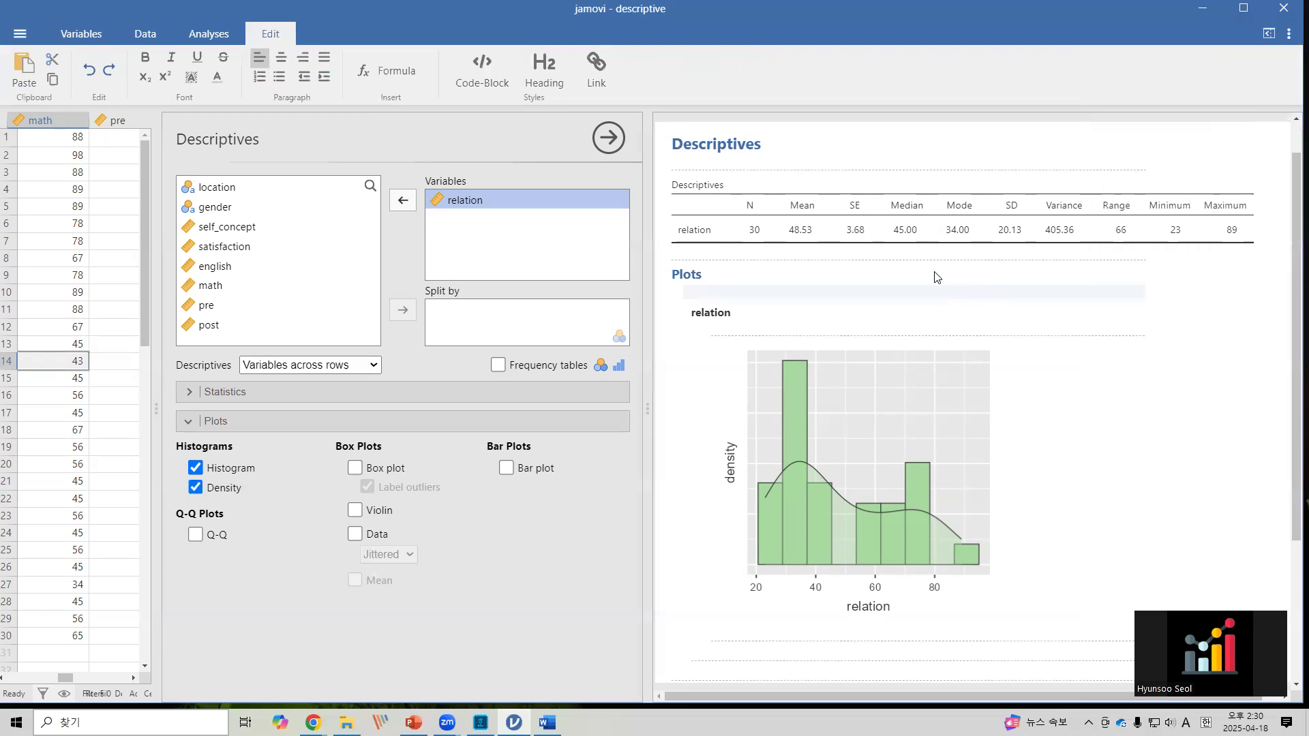
- Copy the relation plot image and paste it below the Descriptives table in the open Word document
right_click(861, 410)
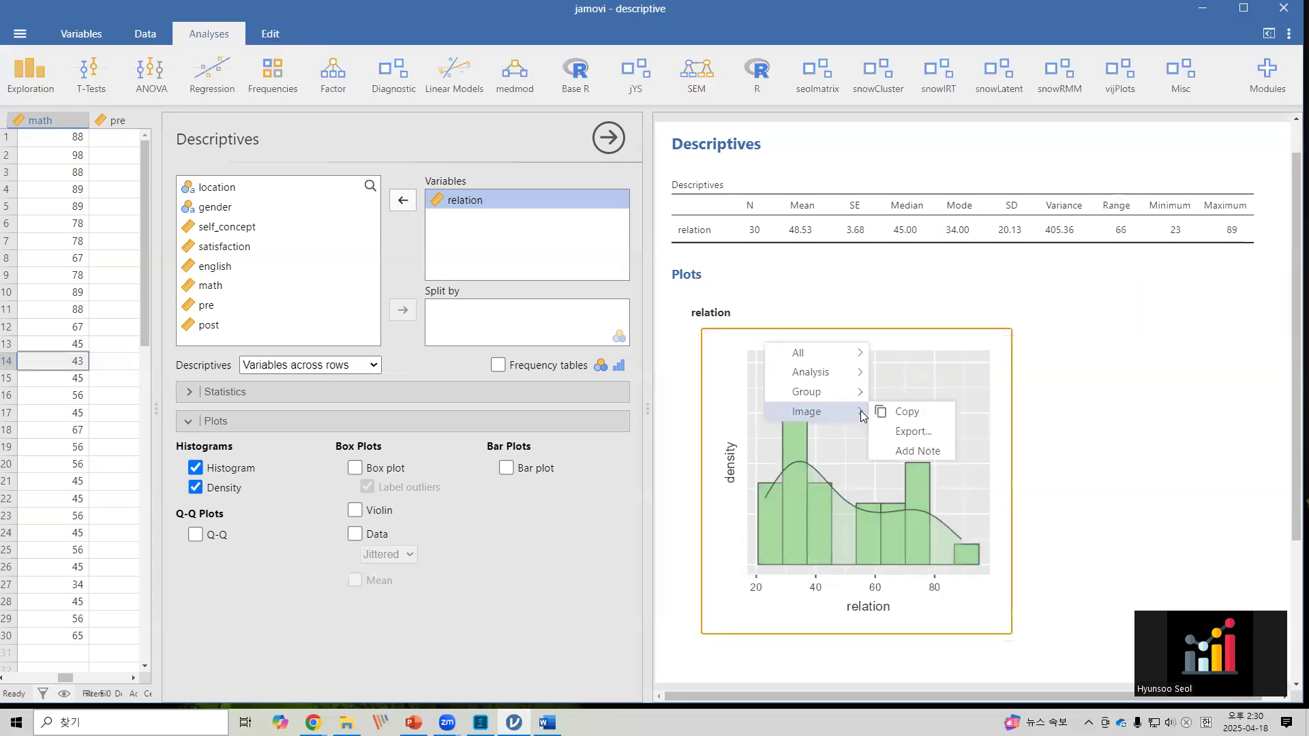
click(917, 412)
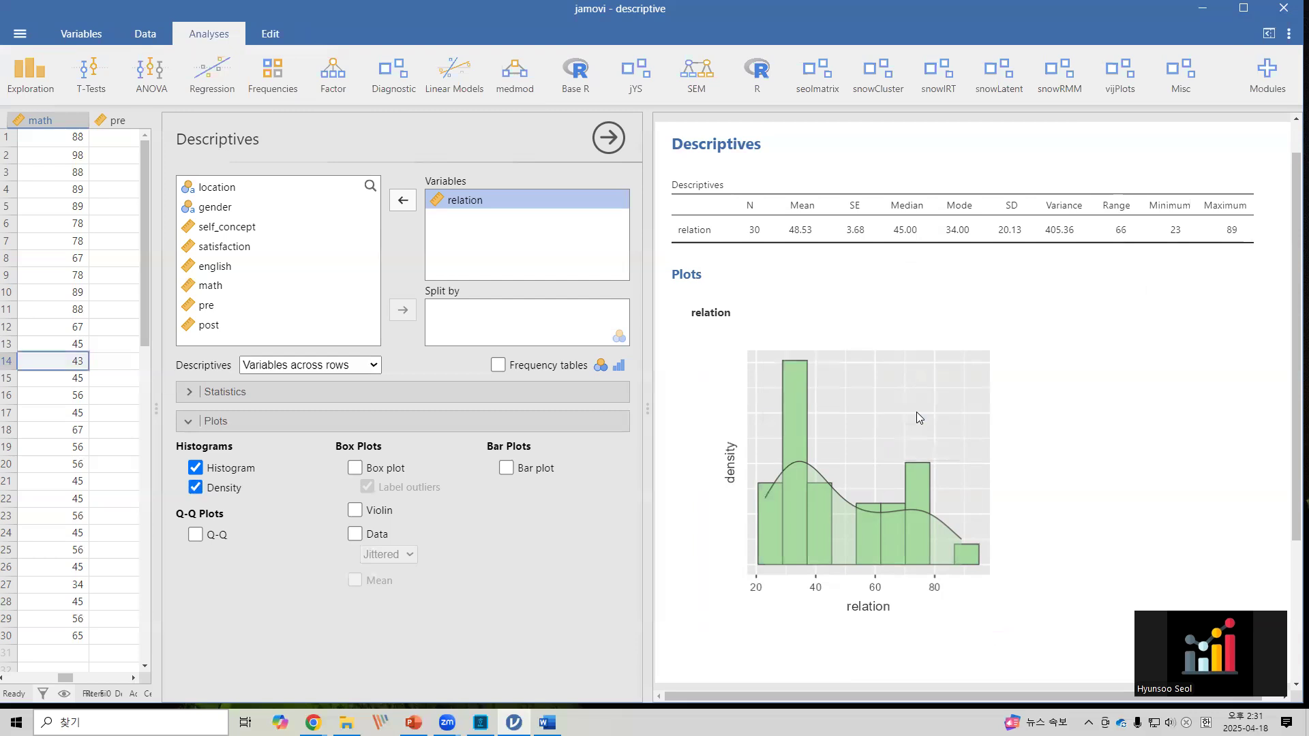
click(1208, 14)
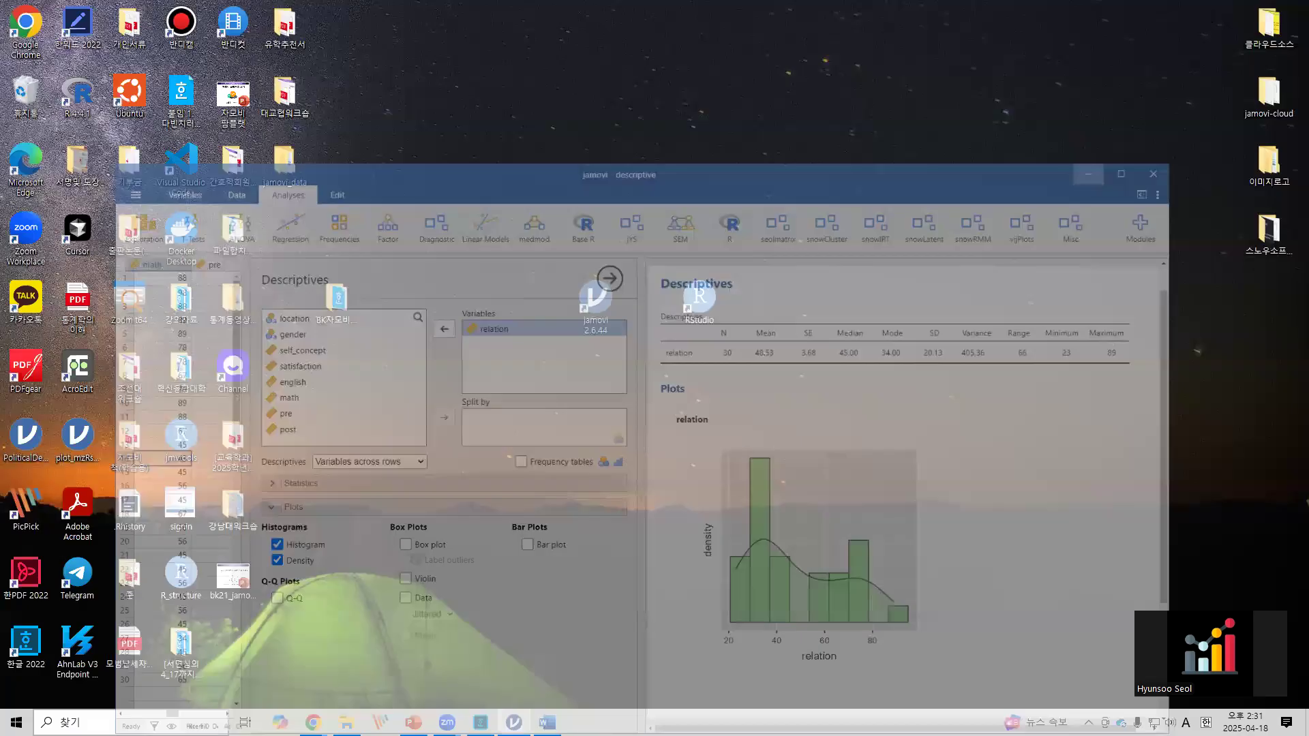
key(alt+Tab)
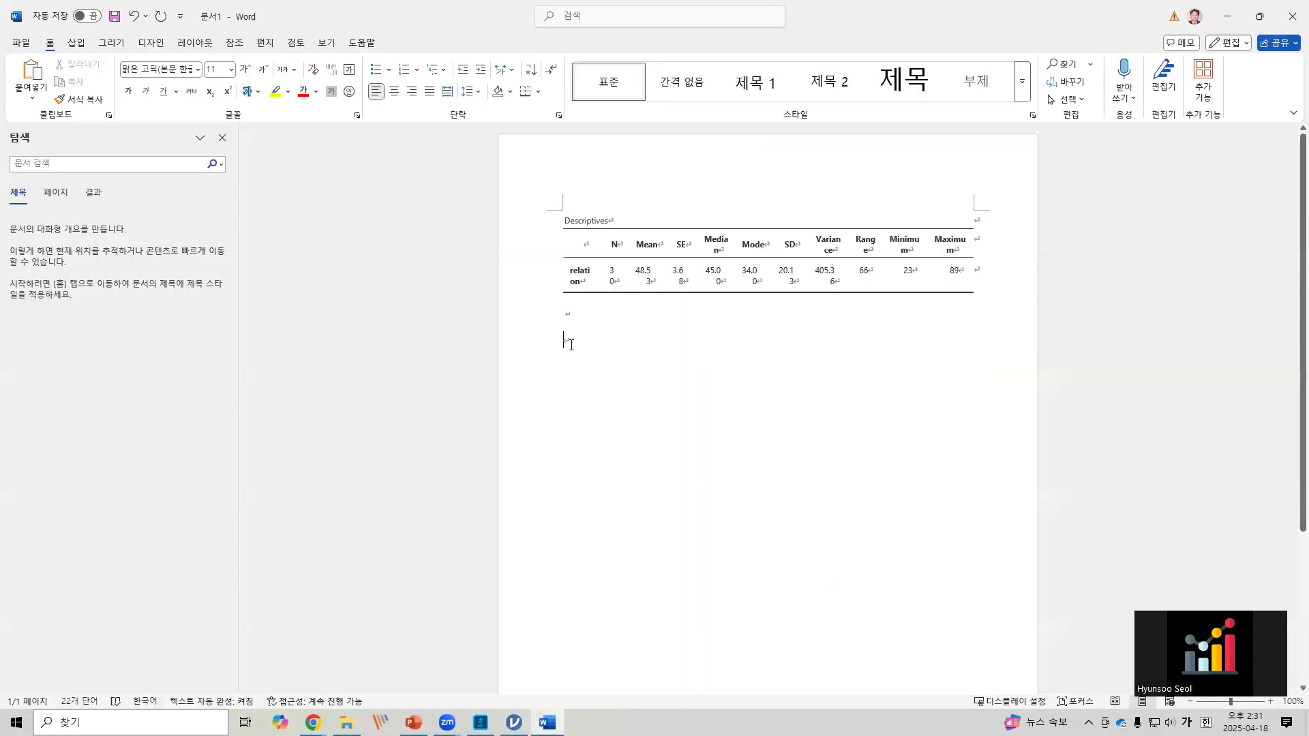
right_click(571, 344)
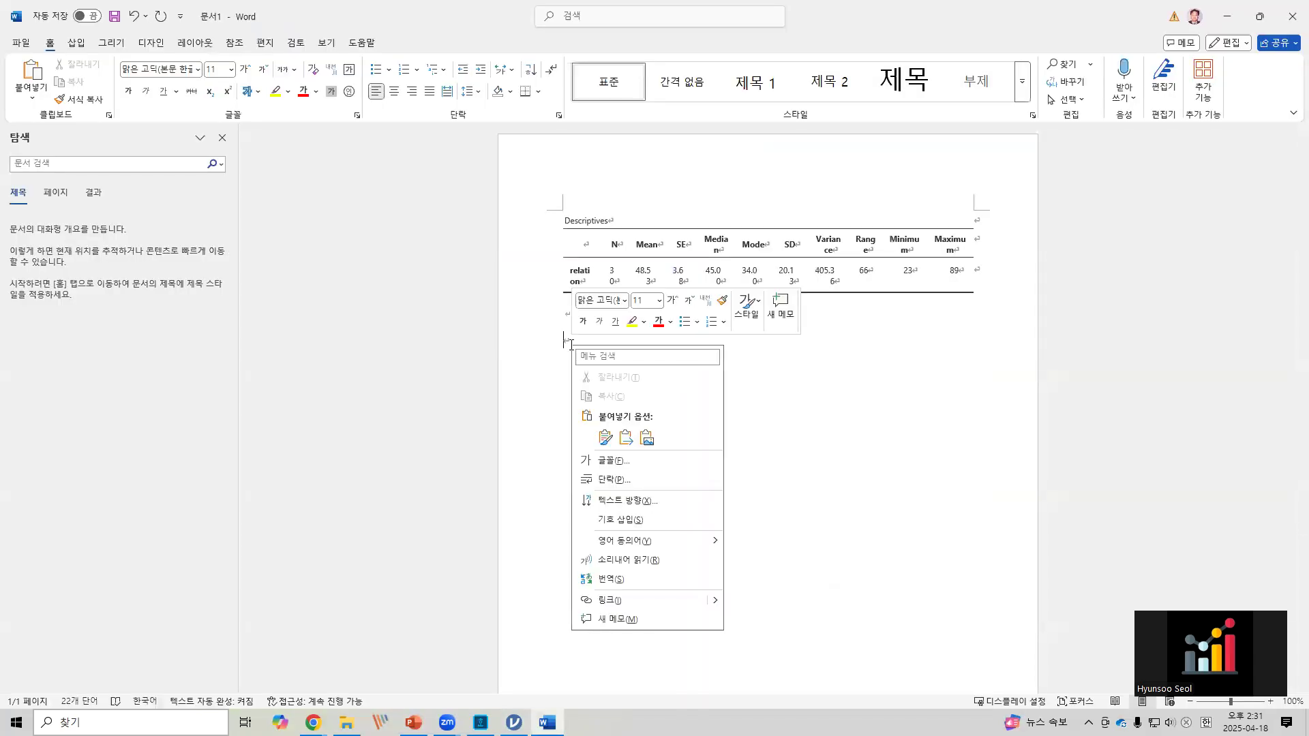
click(605, 438)
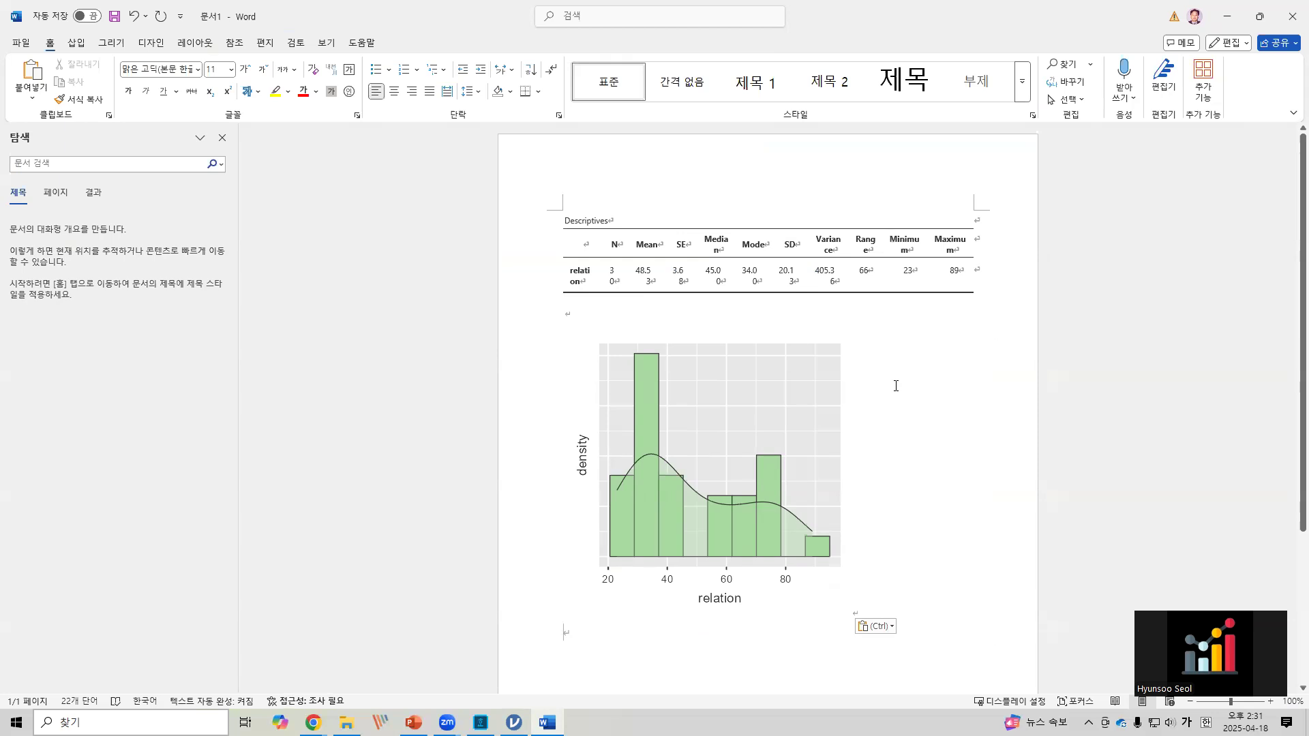
- Switch back to jamovi and set the results number format to 3 dp in the application settings
click(1228, 15)
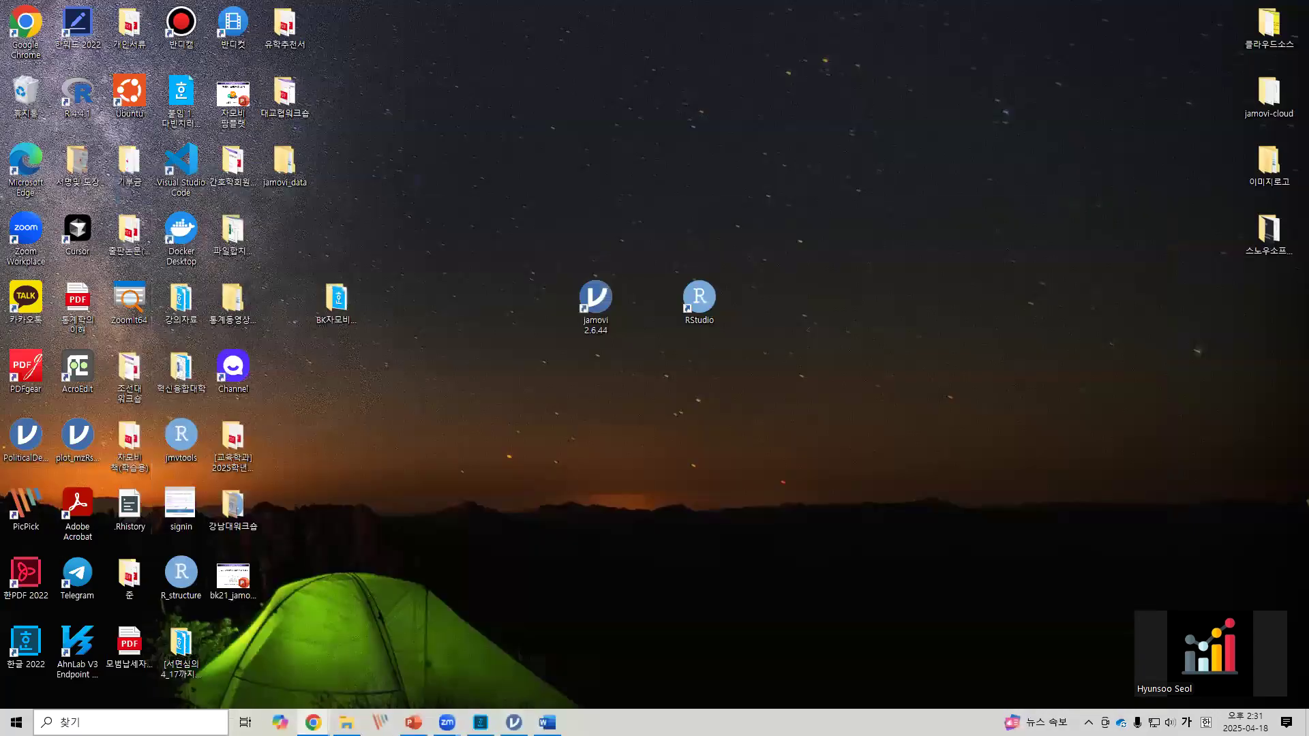
click(514, 723)
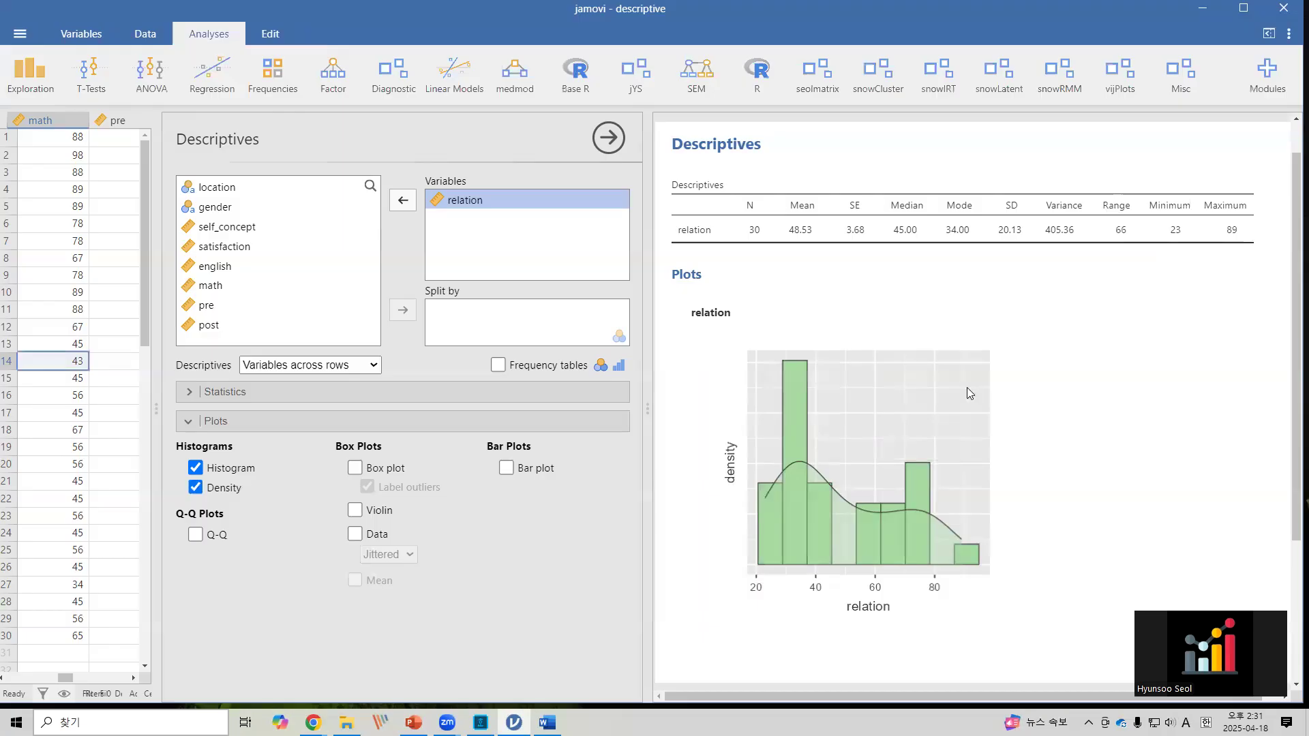
click(1289, 35)
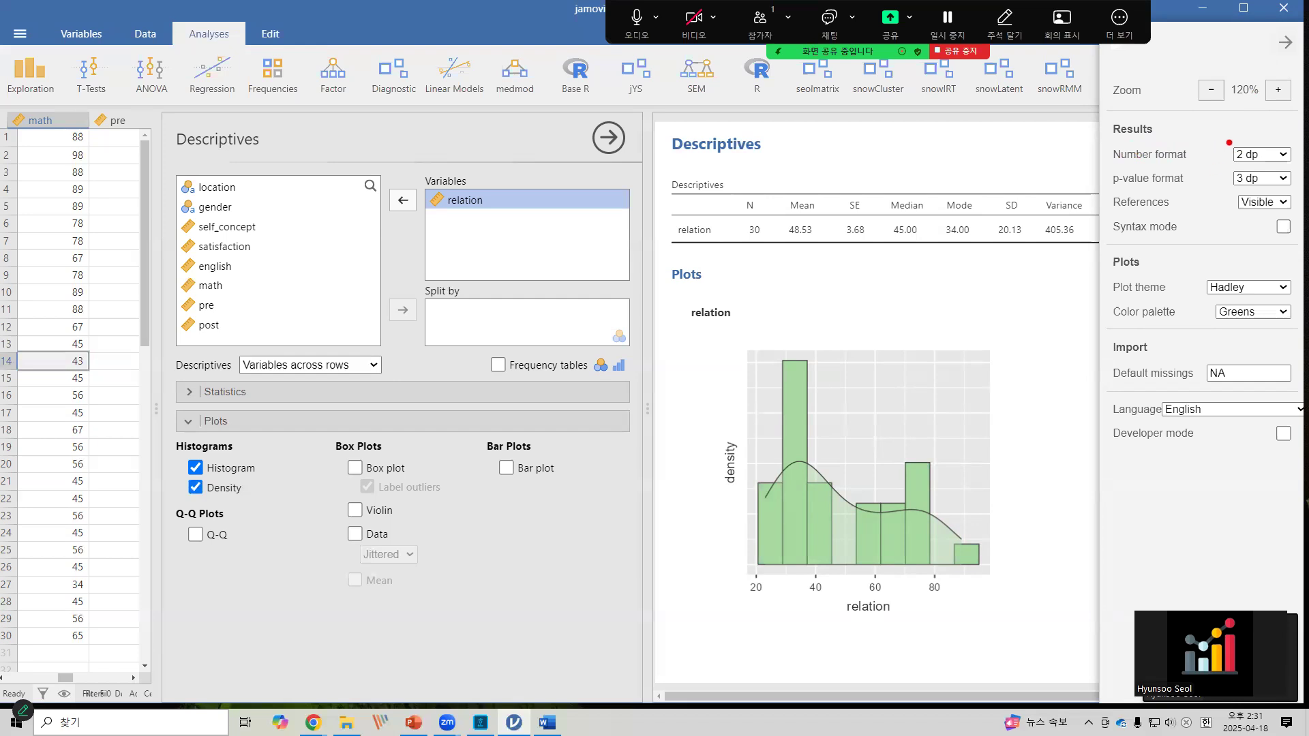
mouse_move(1221, 136)
mouse_down()
mouse_move(1281, 158)
mouse_move(1288, 185)
mouse_up()
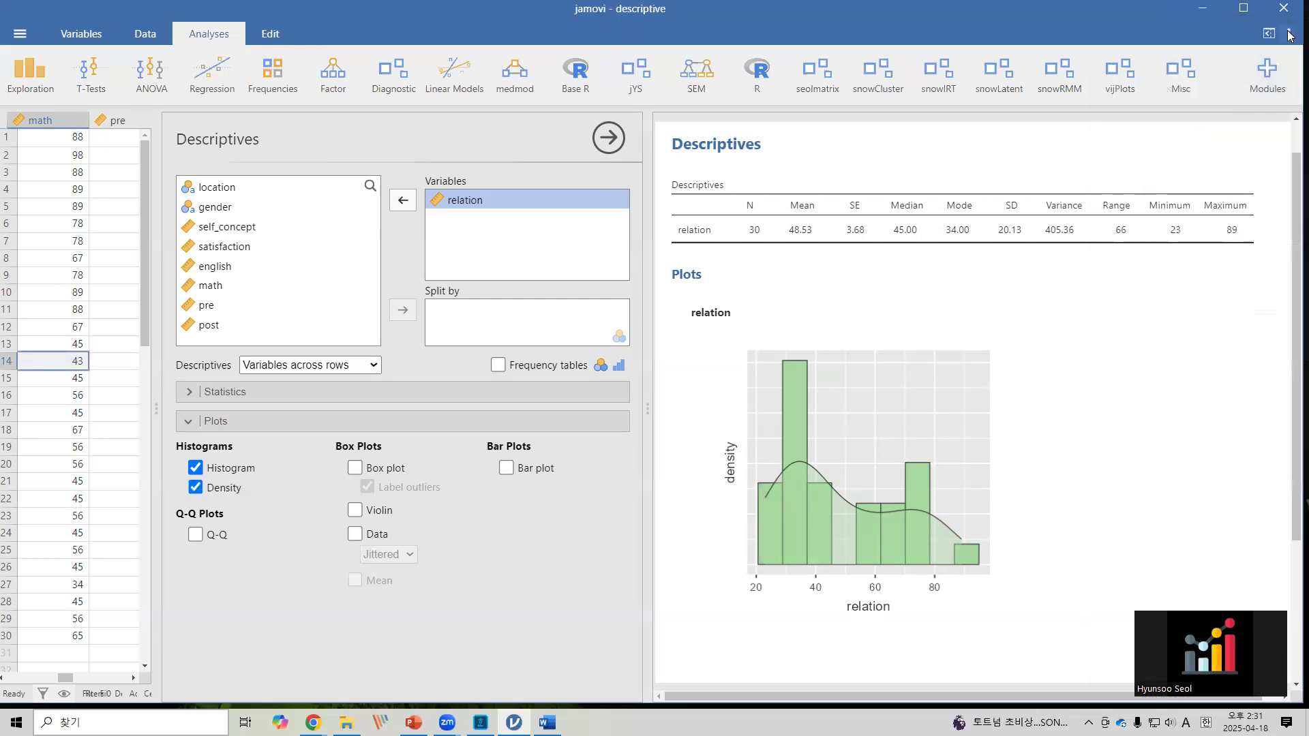
click(1288, 33)
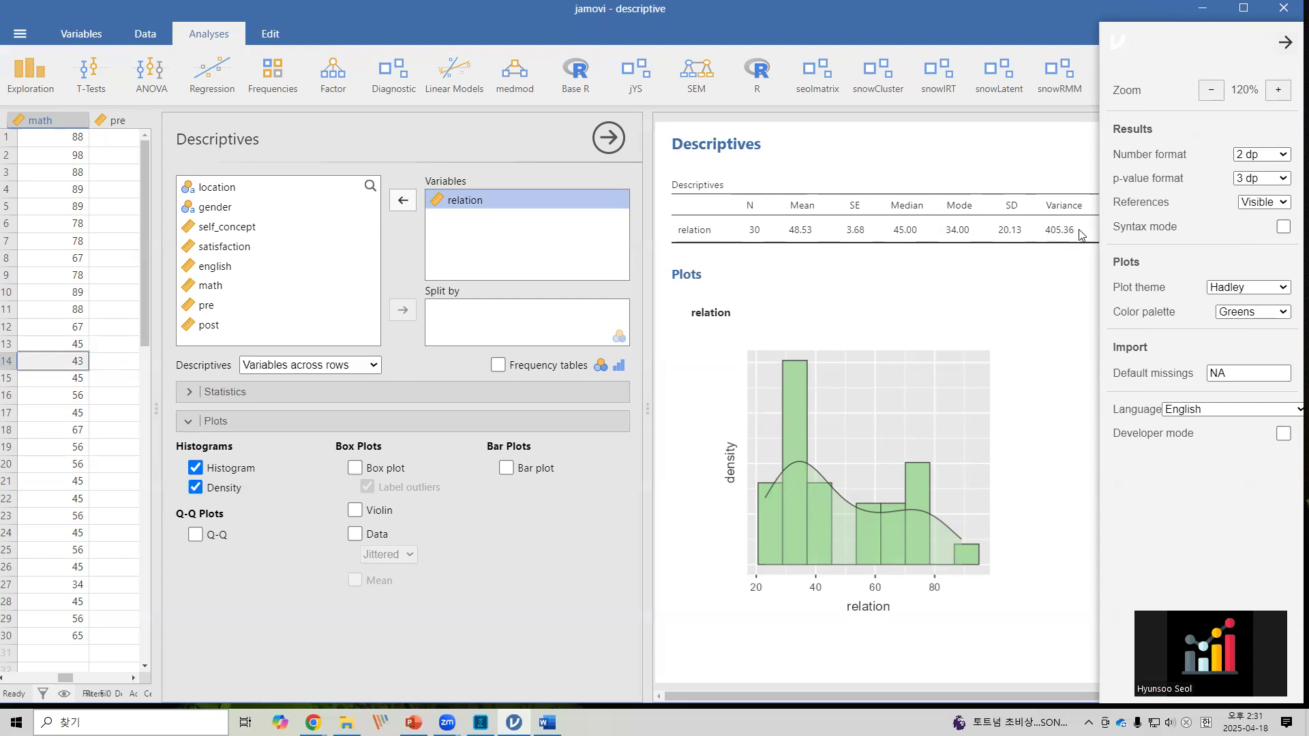
click(1267, 158)
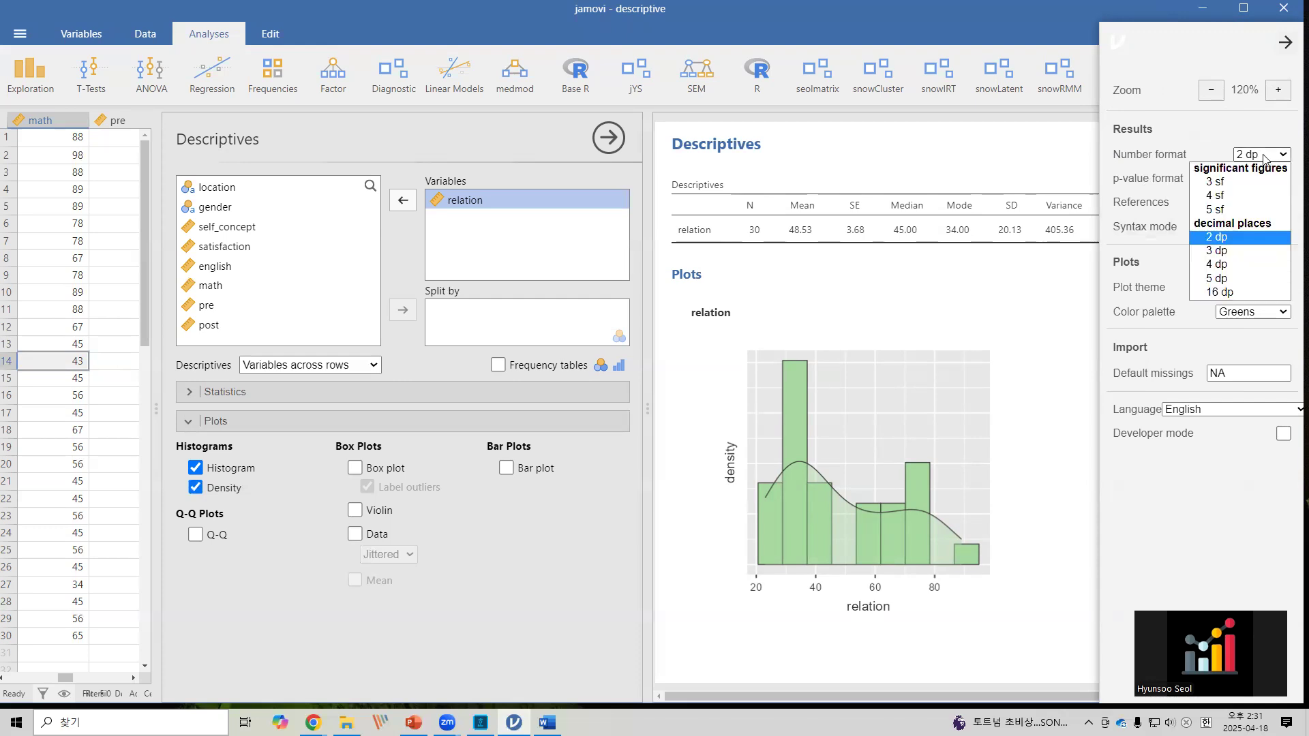
click(1226, 252)
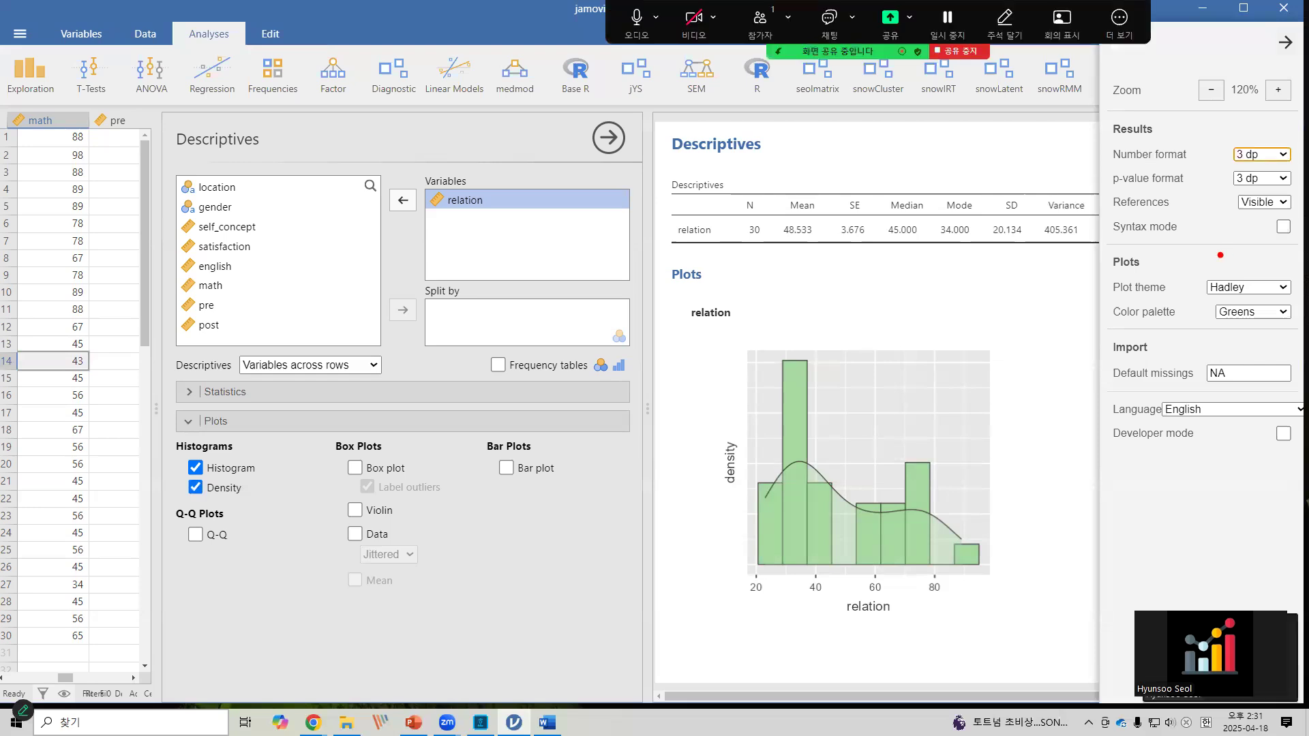
drag(1059, 218, 1080, 240)
drag(1098, 163, 1179, 184)
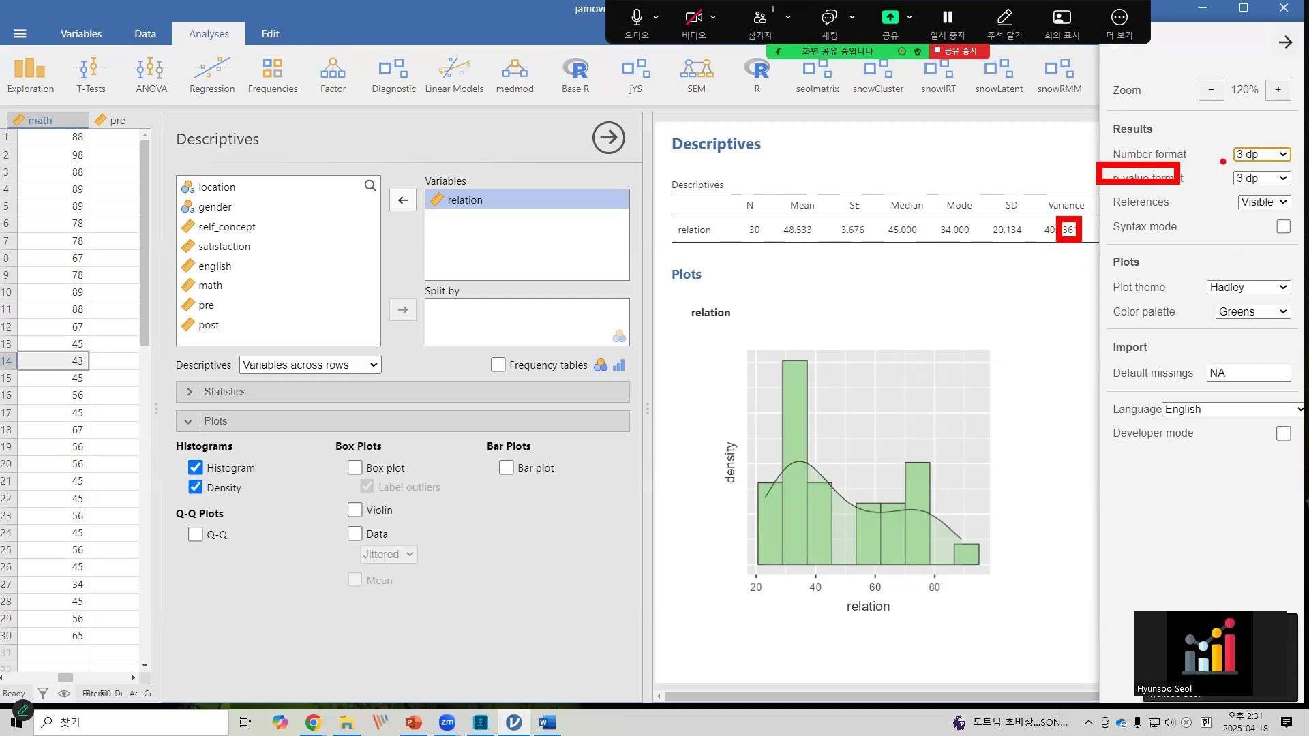
mouse_move(1212, 137)
mouse_down()
mouse_move(1275, 161)
mouse_move(1301, 192)
mouse_up()
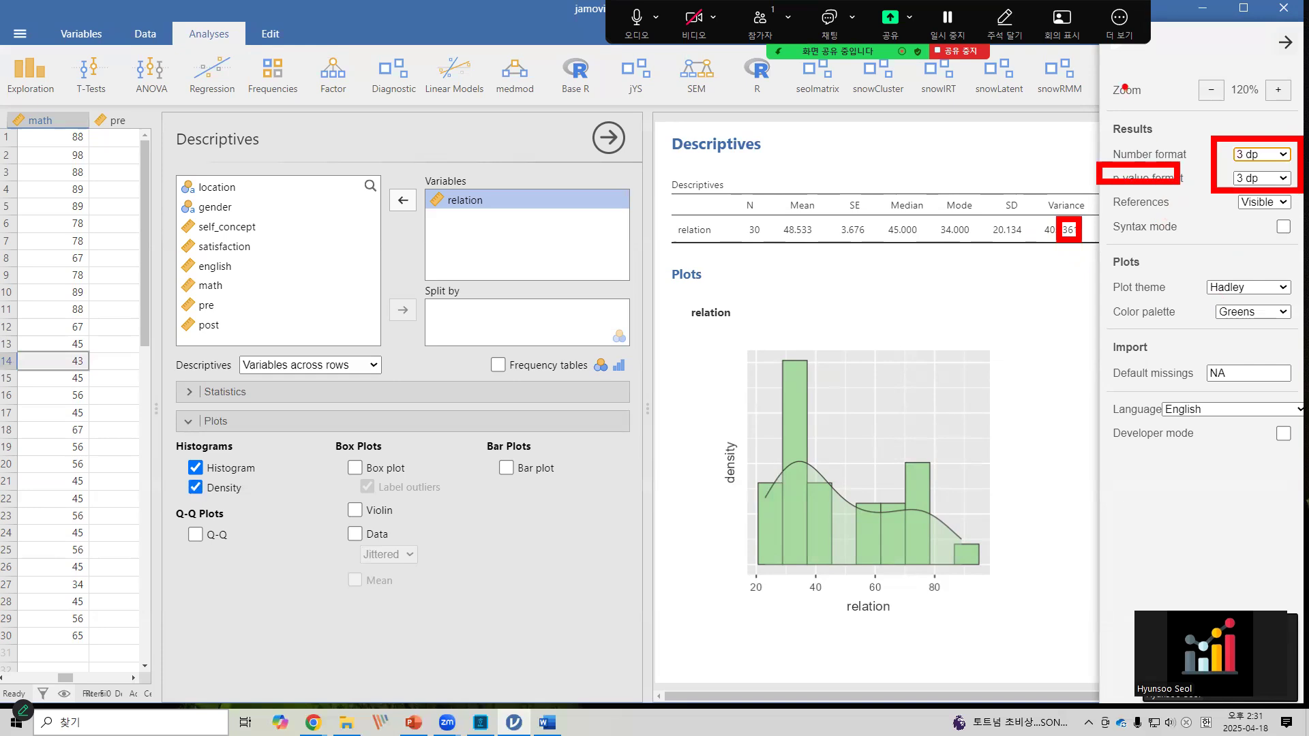
drag(1185, 64, 1301, 111)
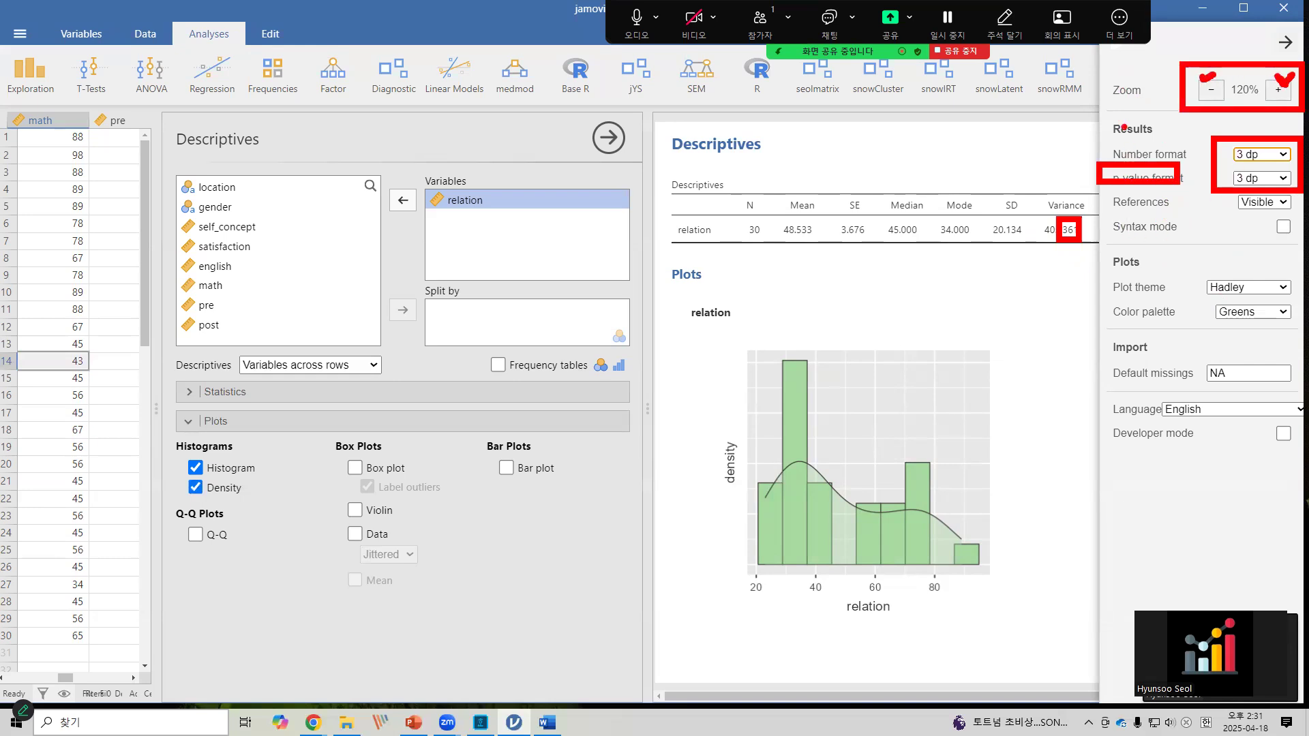
mouse_move(1098, 132)
mouse_down()
mouse_move(1256, 205)
mouse_move(1299, 241)
mouse_up()
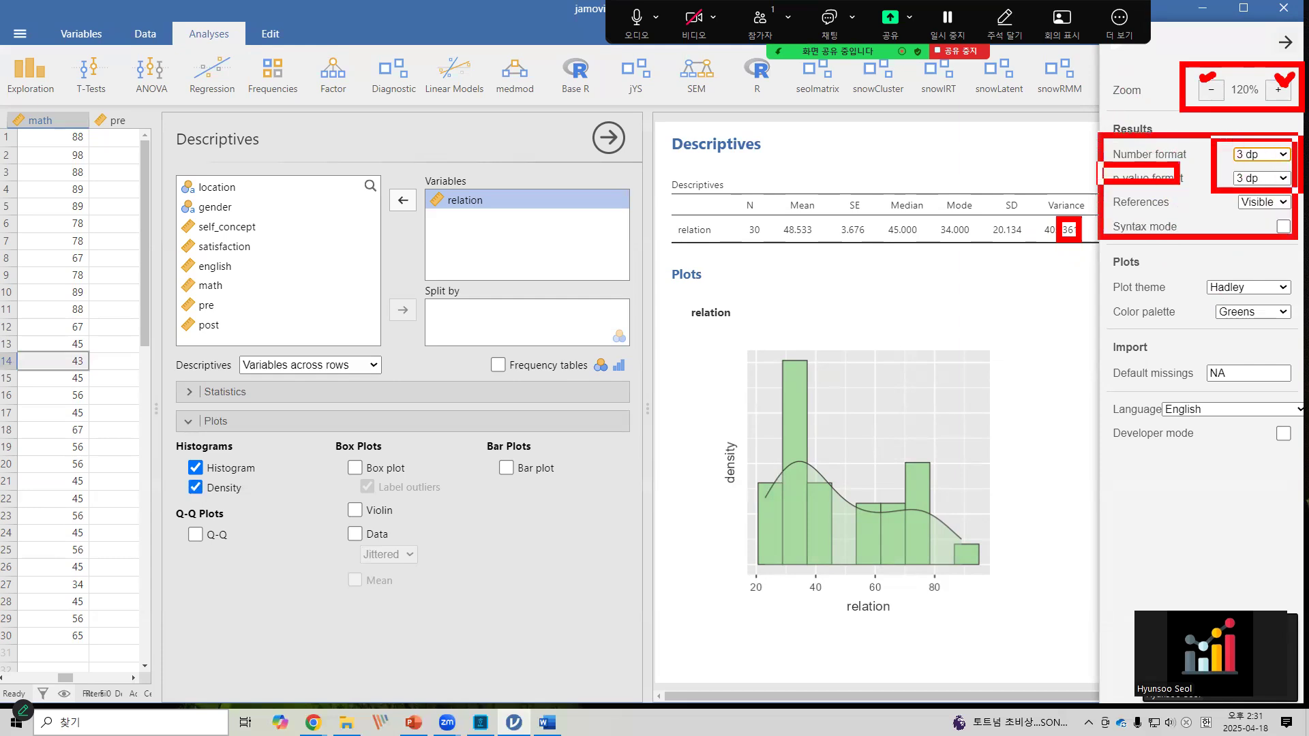
drag(1104, 251, 1299, 326)
drag(1108, 394, 1251, 428)
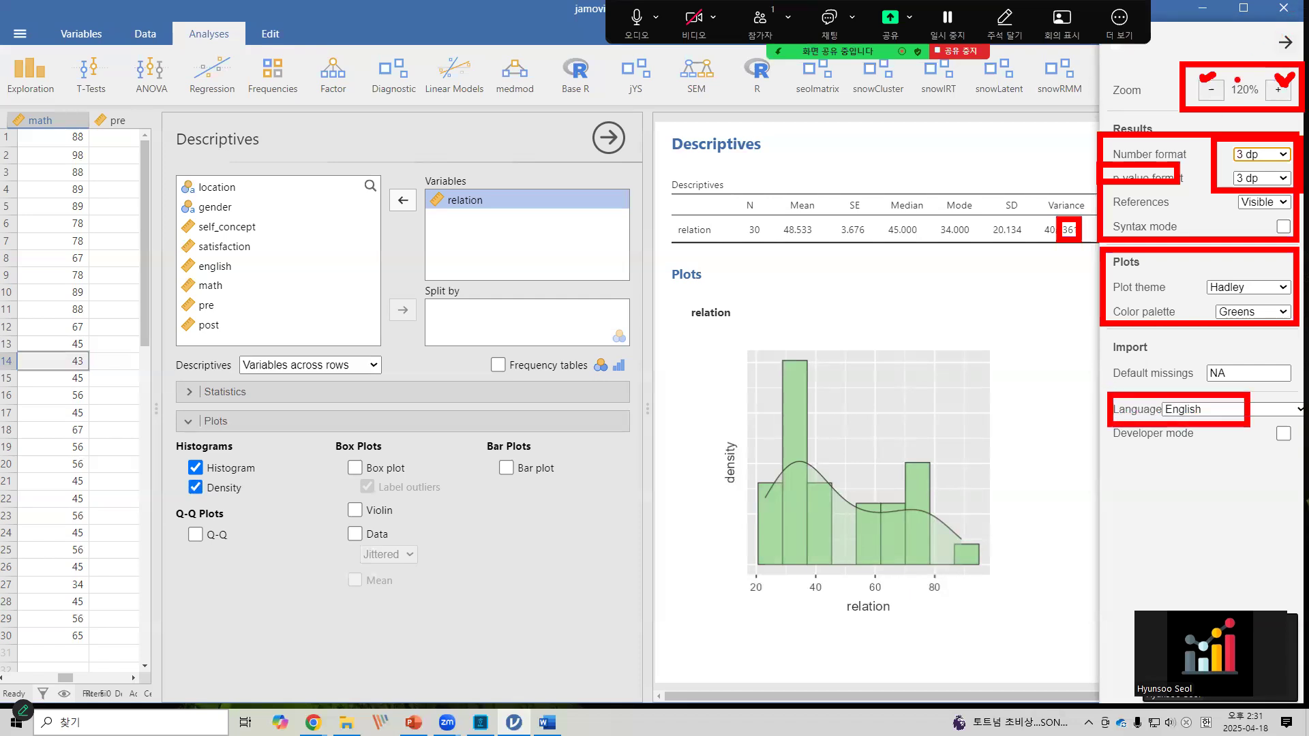
key(Escape)
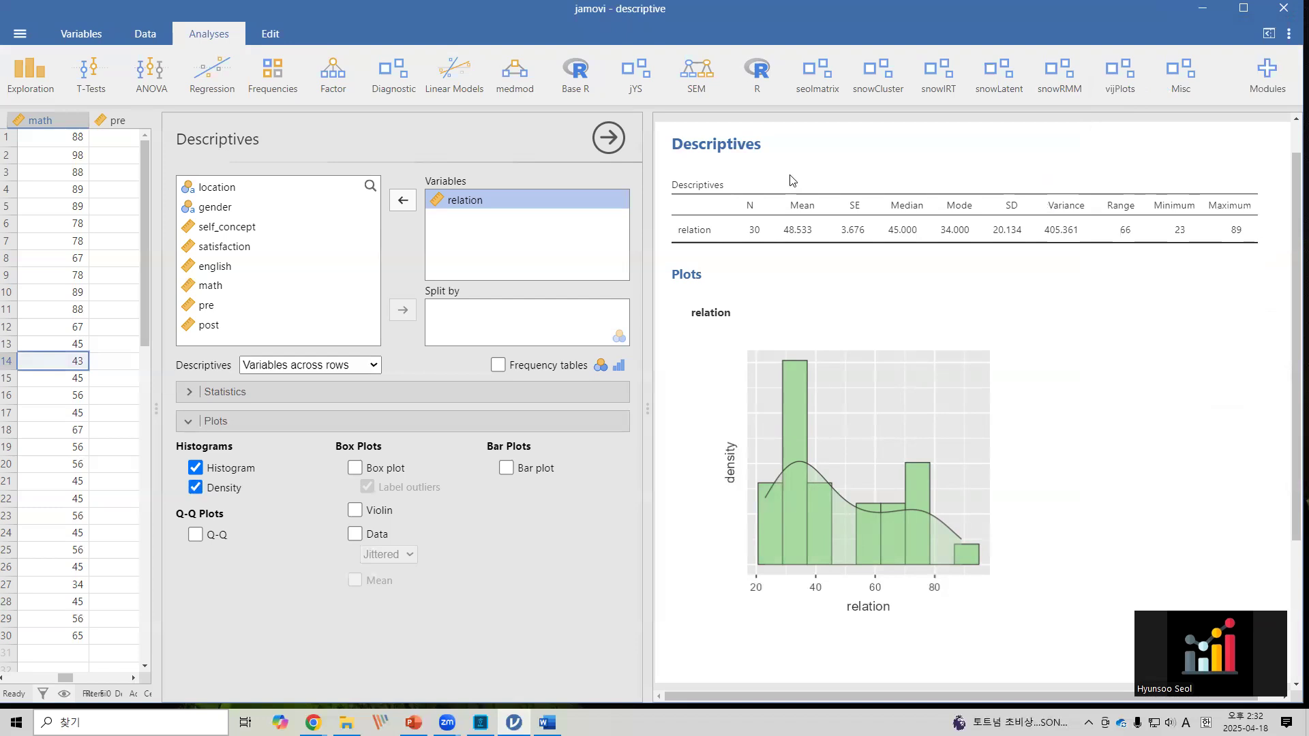
- Add a box plot of relation showing the jittered data points and the mean, and close the Descriptives options
click(355, 468)
scroll(937, 400, down, 1)
scroll(937, 394, down, 5)
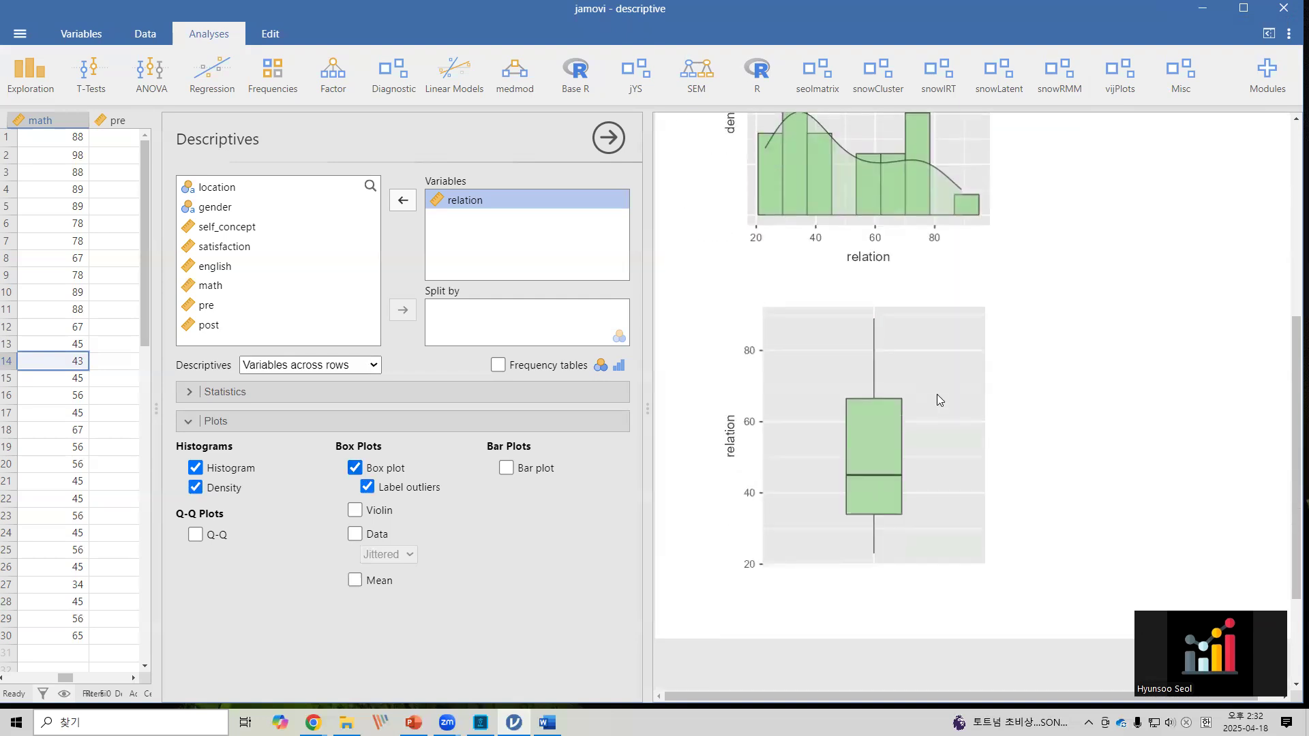
click(354, 534)
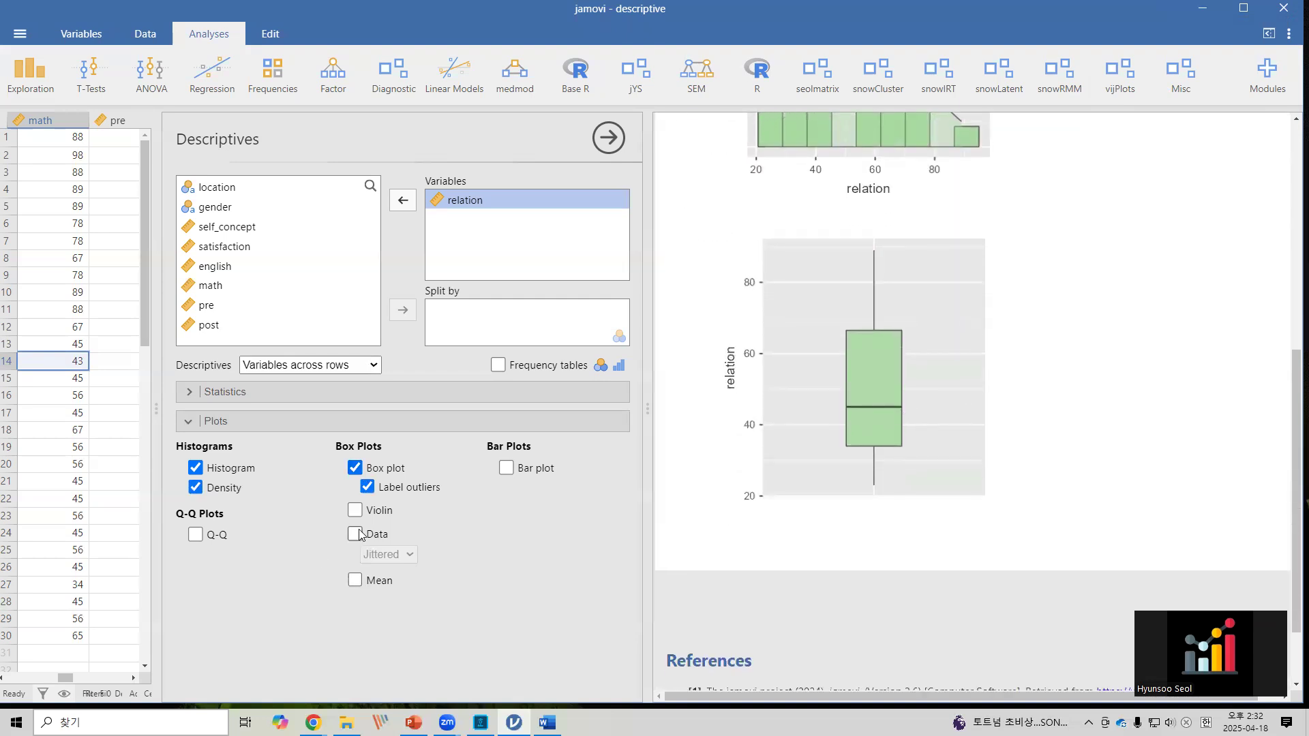
click(355, 581)
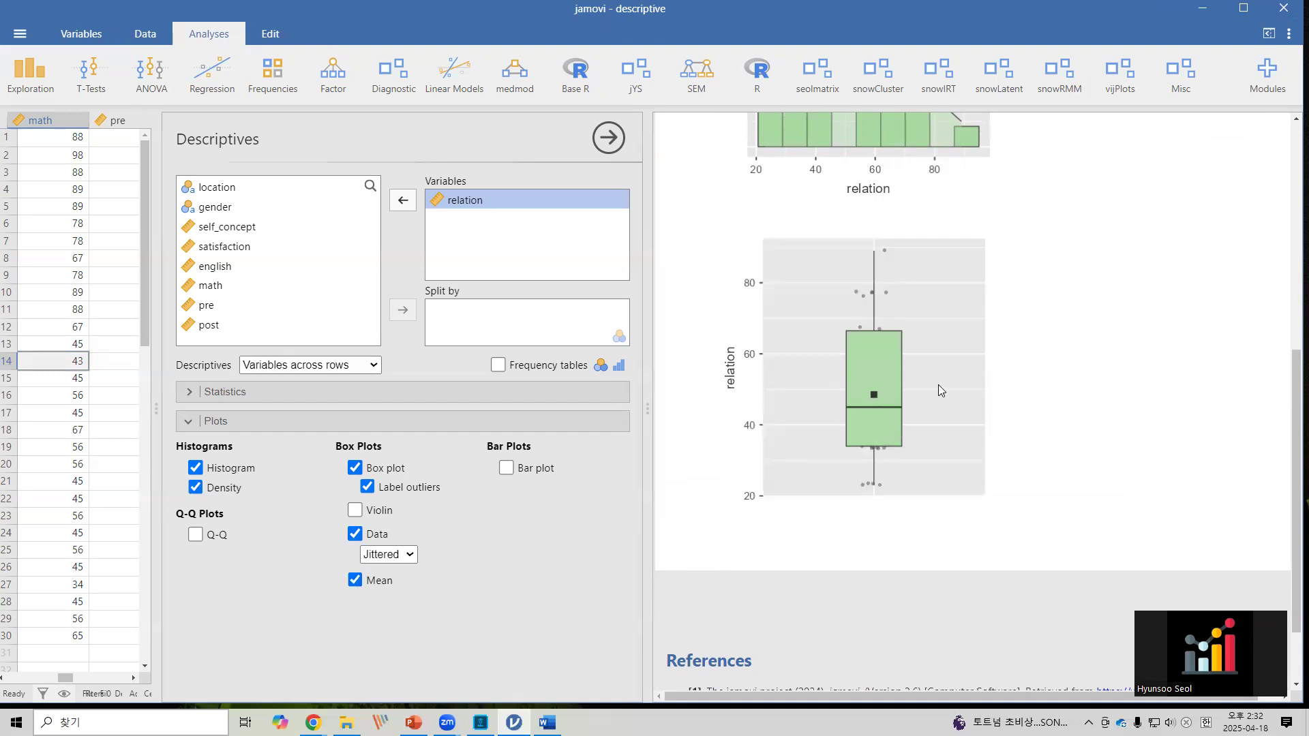
click(608, 138)
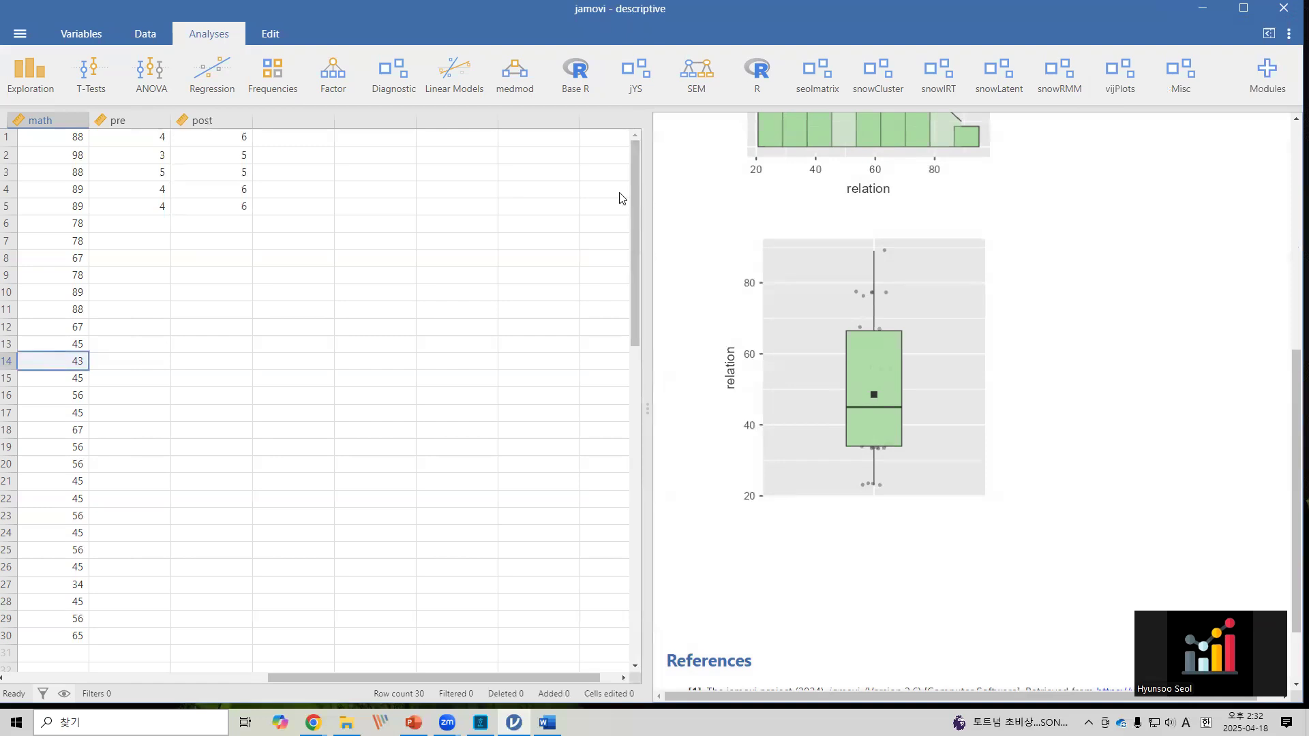
- Create an Independent Samples T-Test with english as the dependent variable and gender as the grouping variable
click(29, 83)
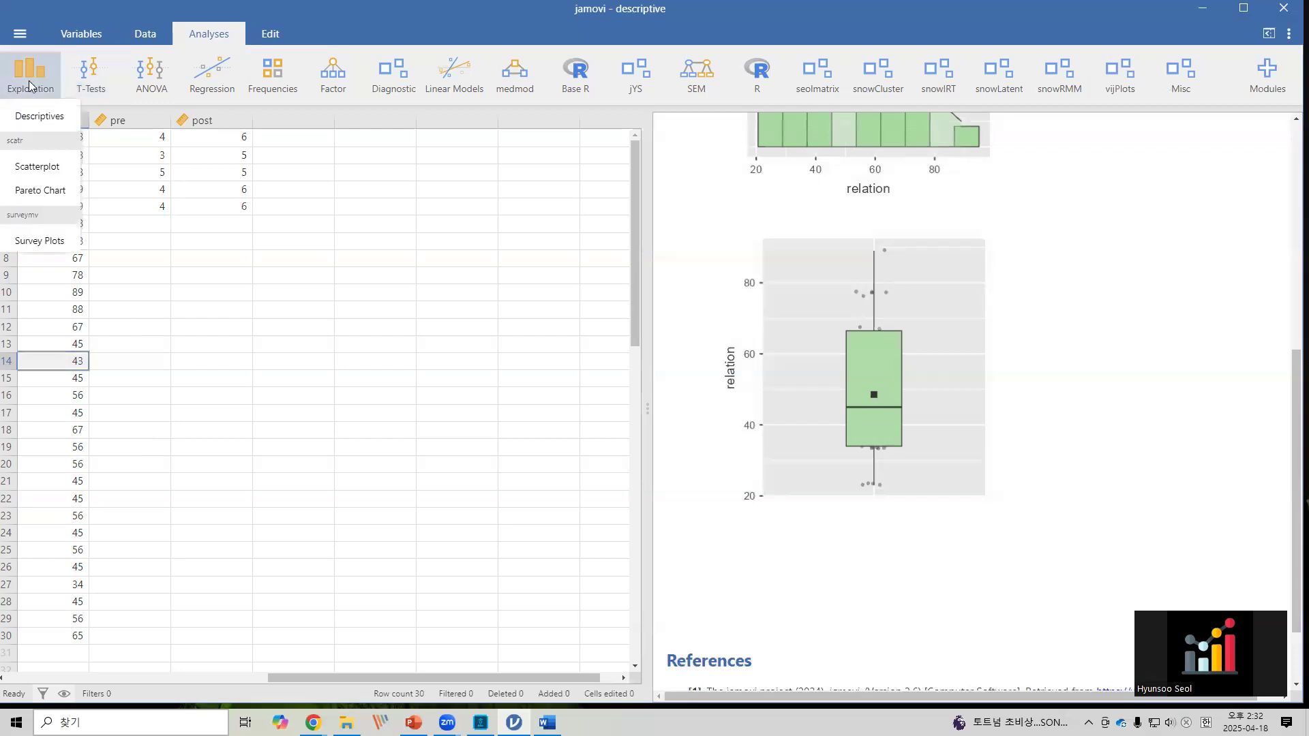
click(88, 80)
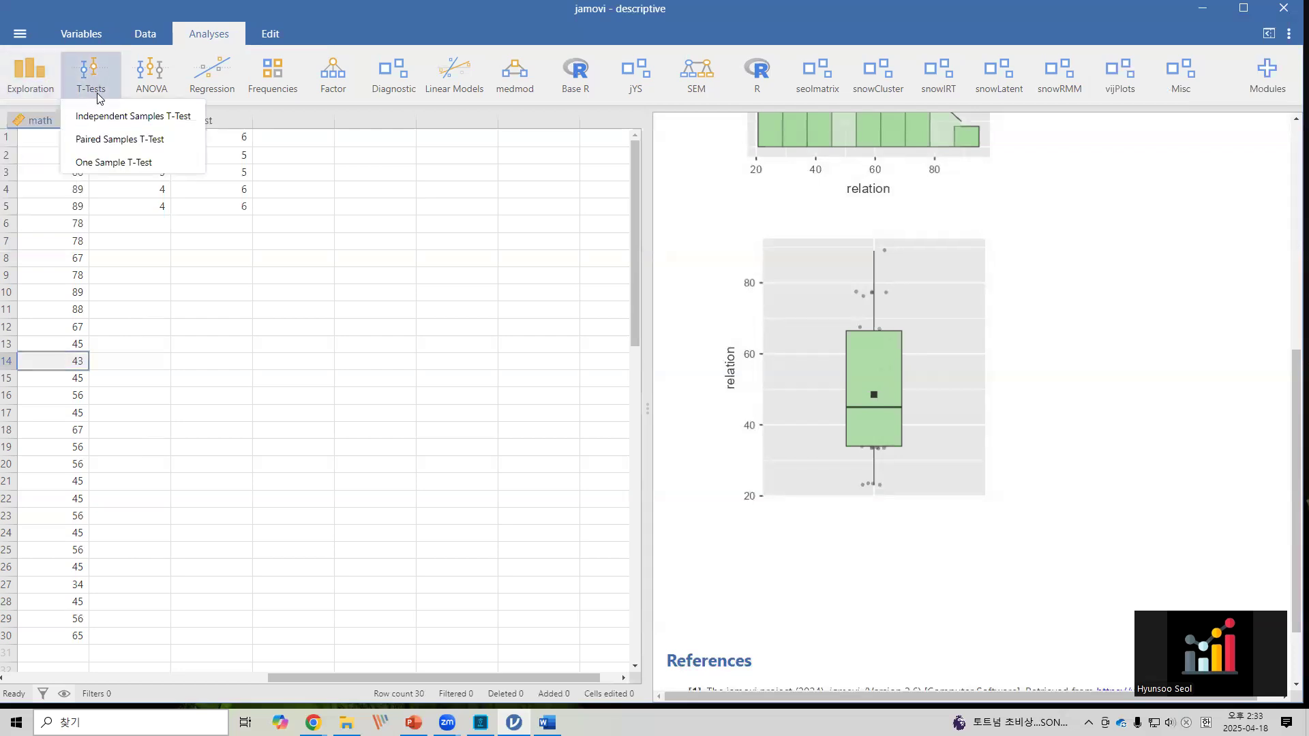
click(123, 116)
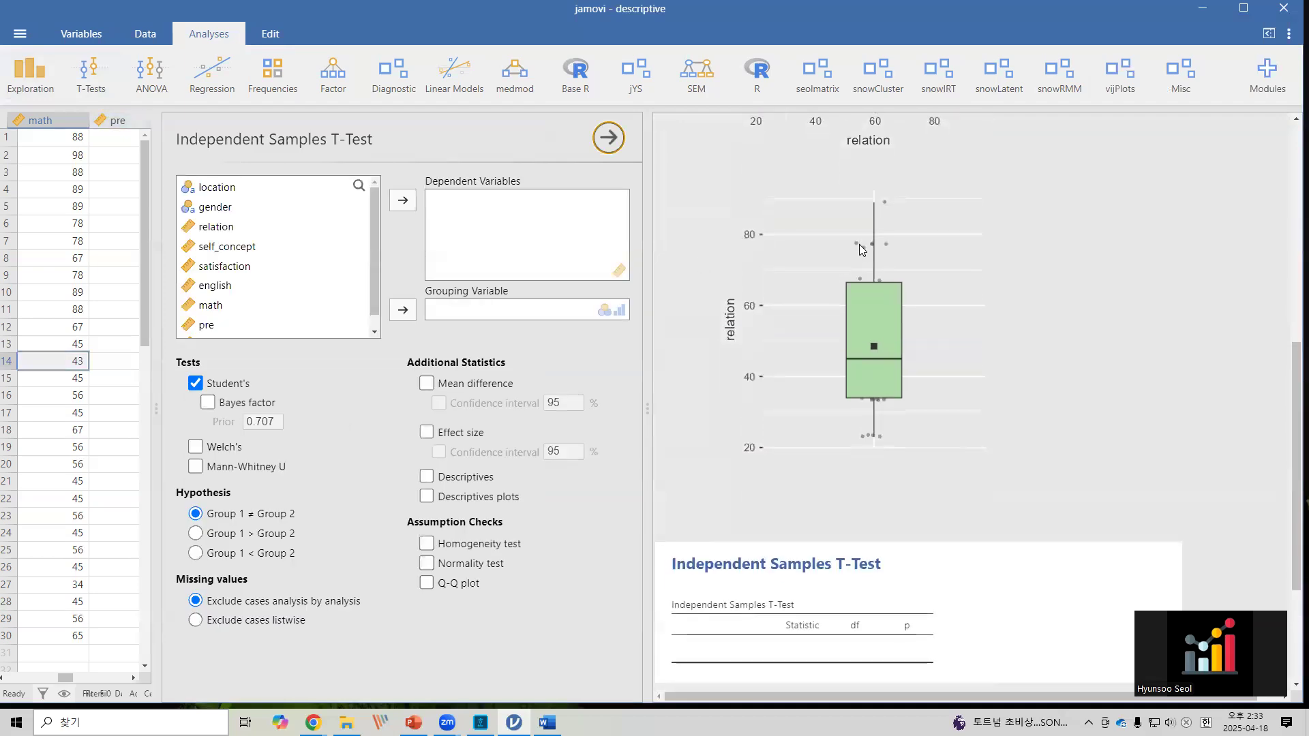
scroll(873, 245, down, 3)
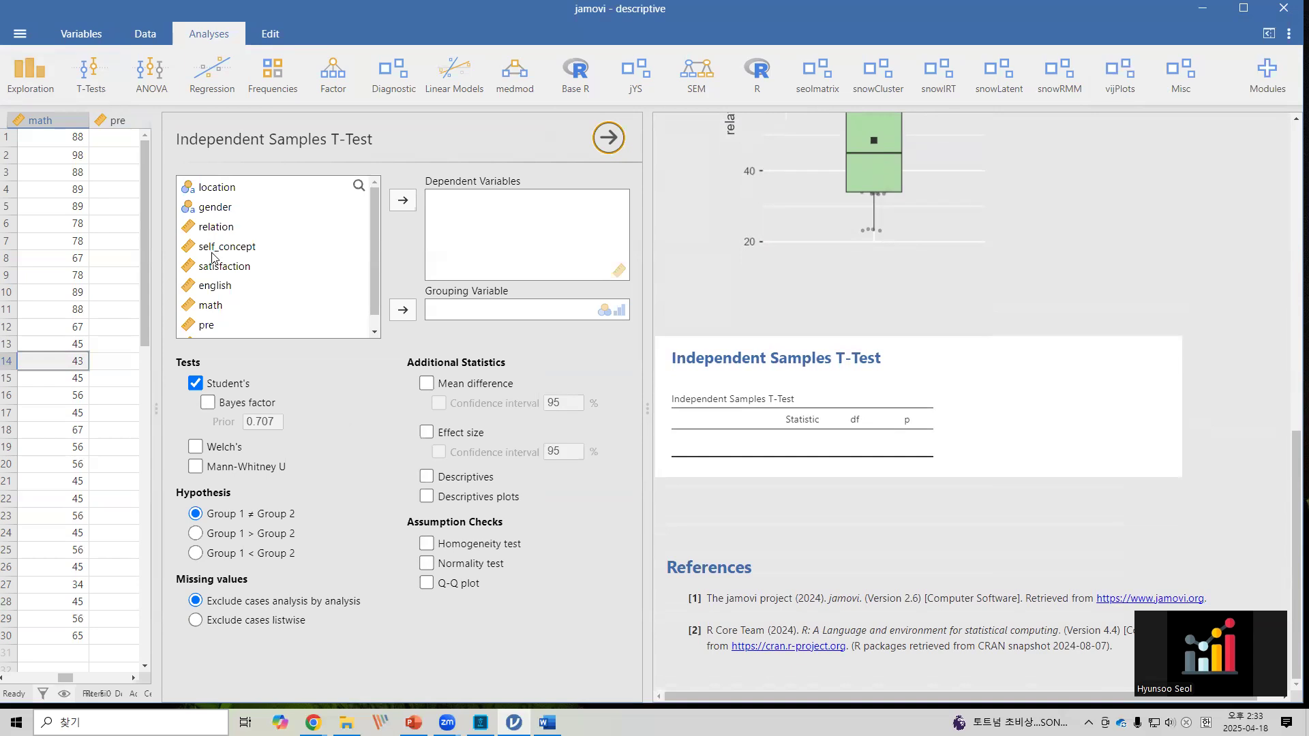
scroll(297, 256, down, 1)
scroll(302, 254, up, 1)
drag(217, 211, 482, 307)
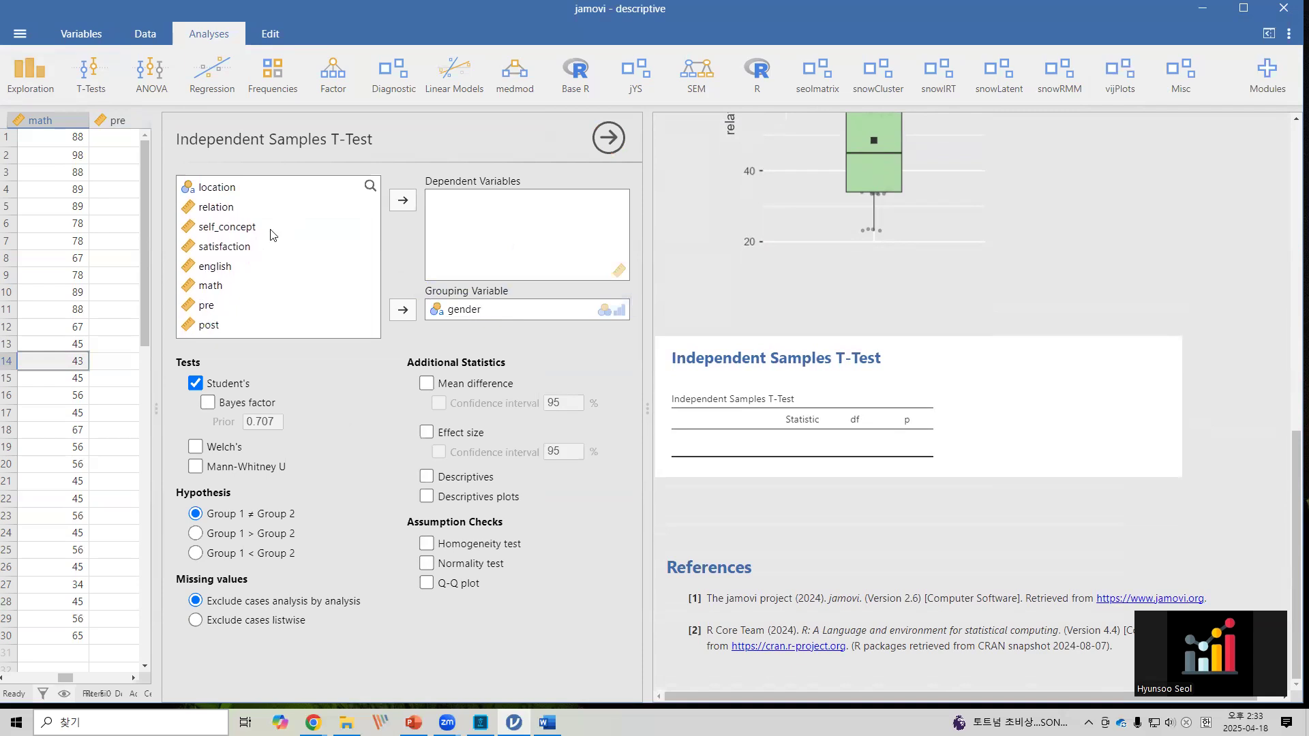
drag(229, 266, 486, 221)
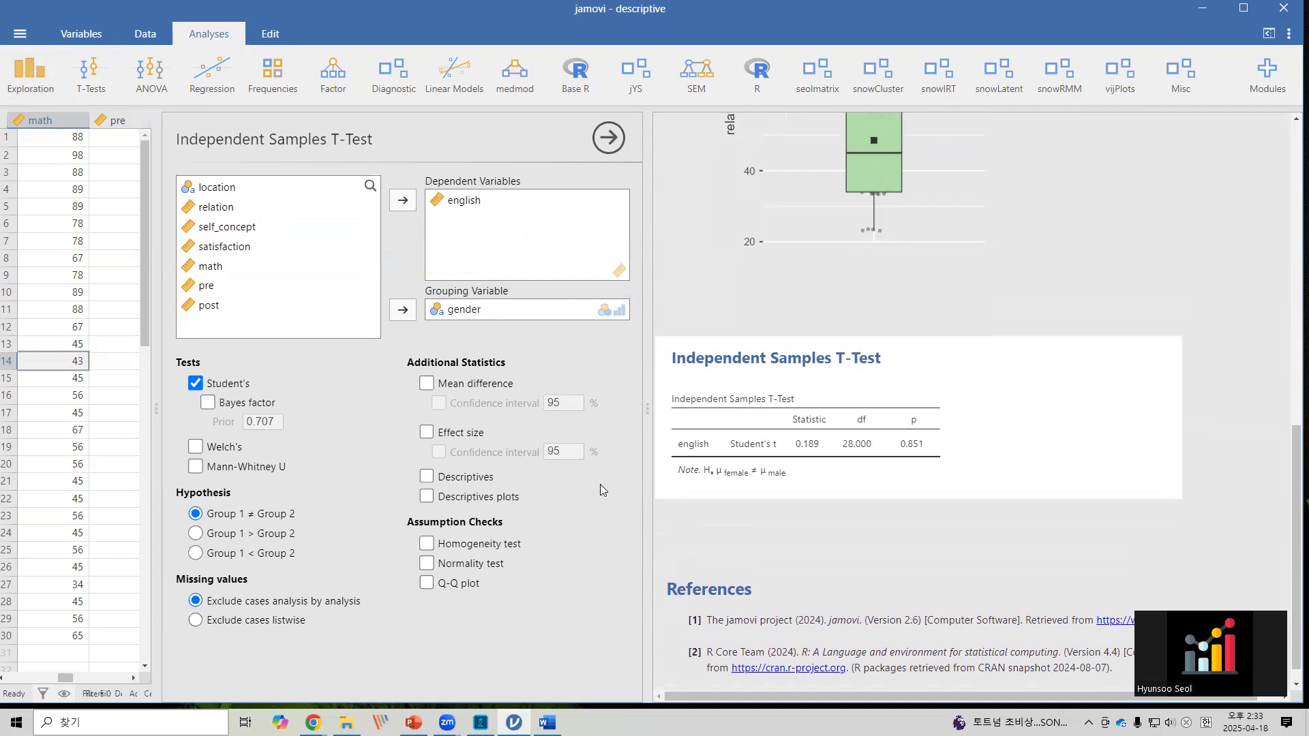
- Add group descriptives and descriptives plots to the Independent Samples T-Test
click(426, 477)
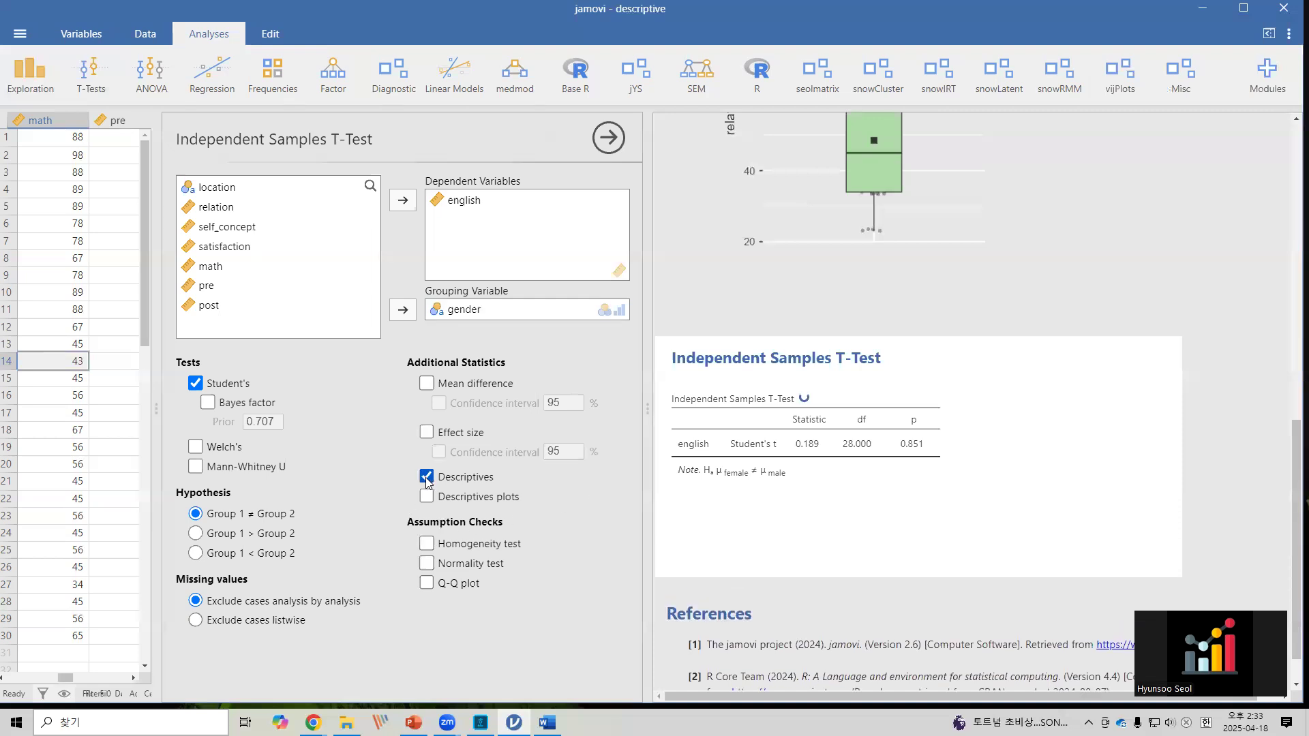
scroll(965, 486, down, 2)
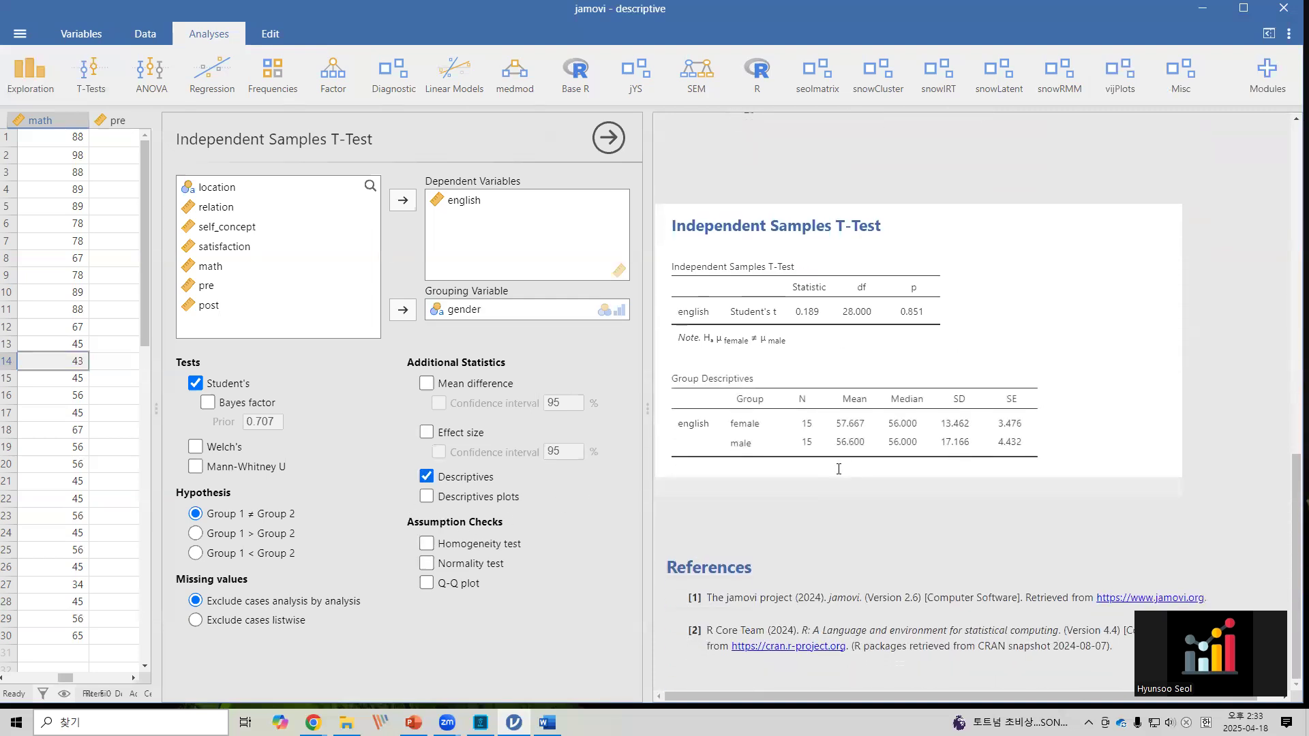
click(427, 497)
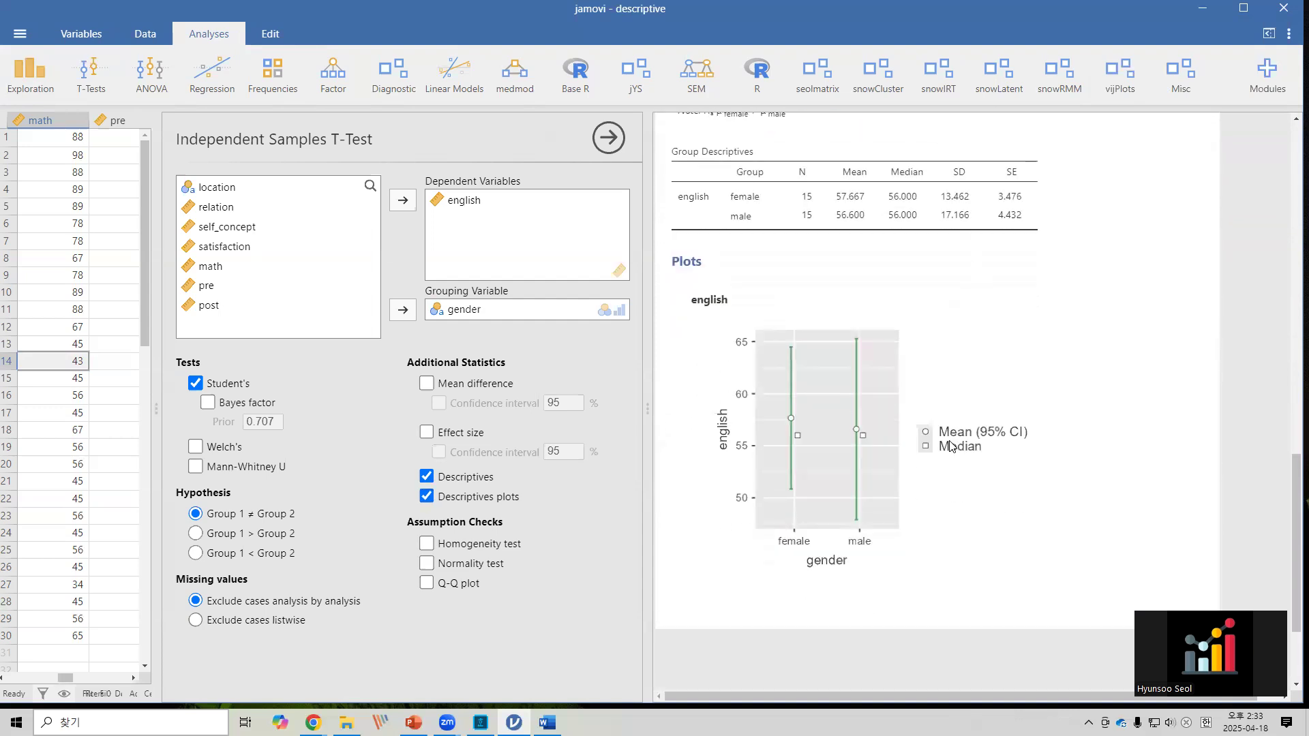
- Add the homogeneity test, normality test and Q-Q plot to the t-test as assumption checks and review the output
click(427, 543)
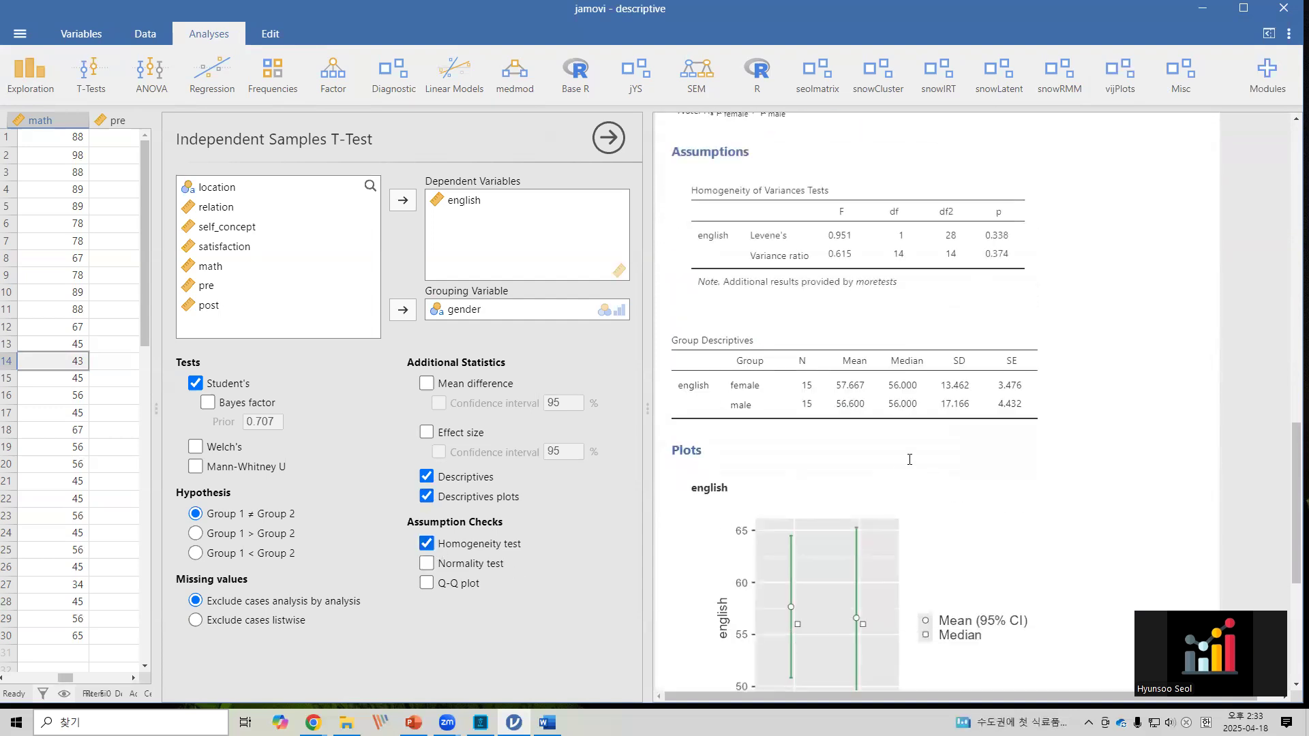
scroll(962, 460, down, 2)
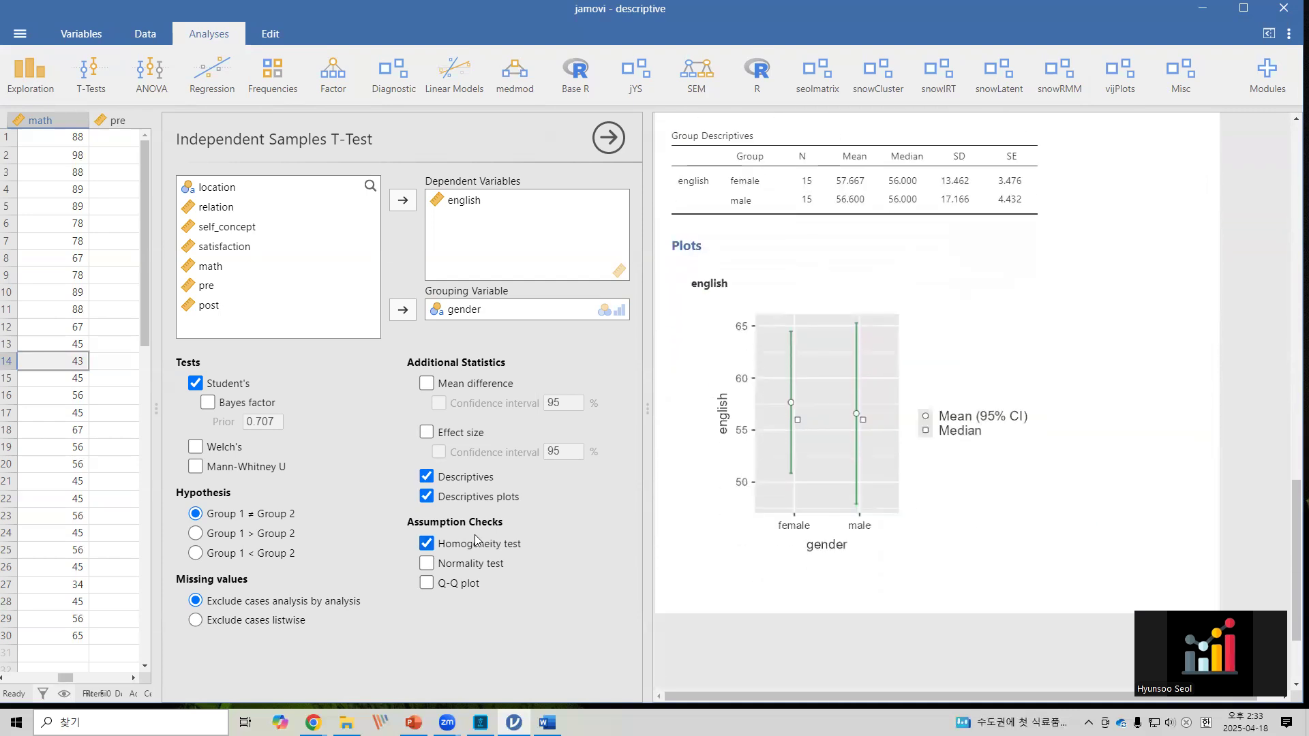
click(426, 567)
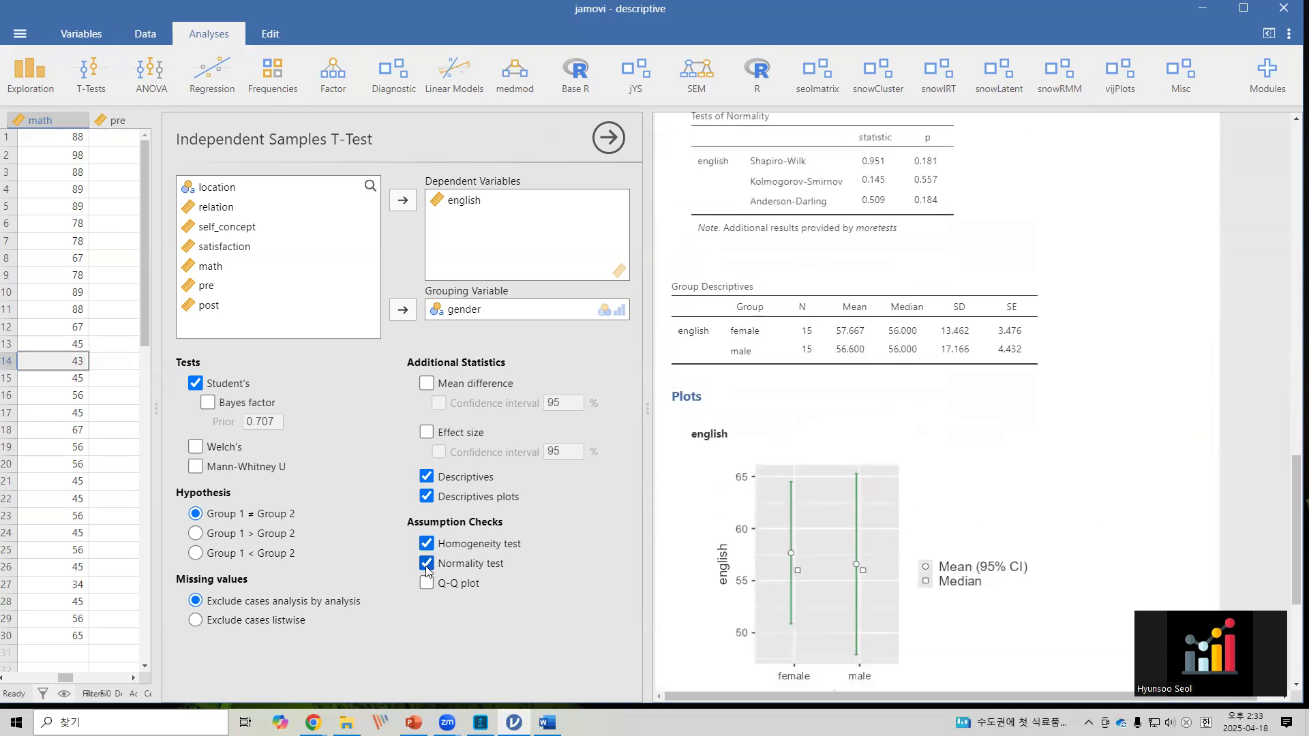
scroll(980, 455, down, 5)
scroll(980, 454, down, 2)
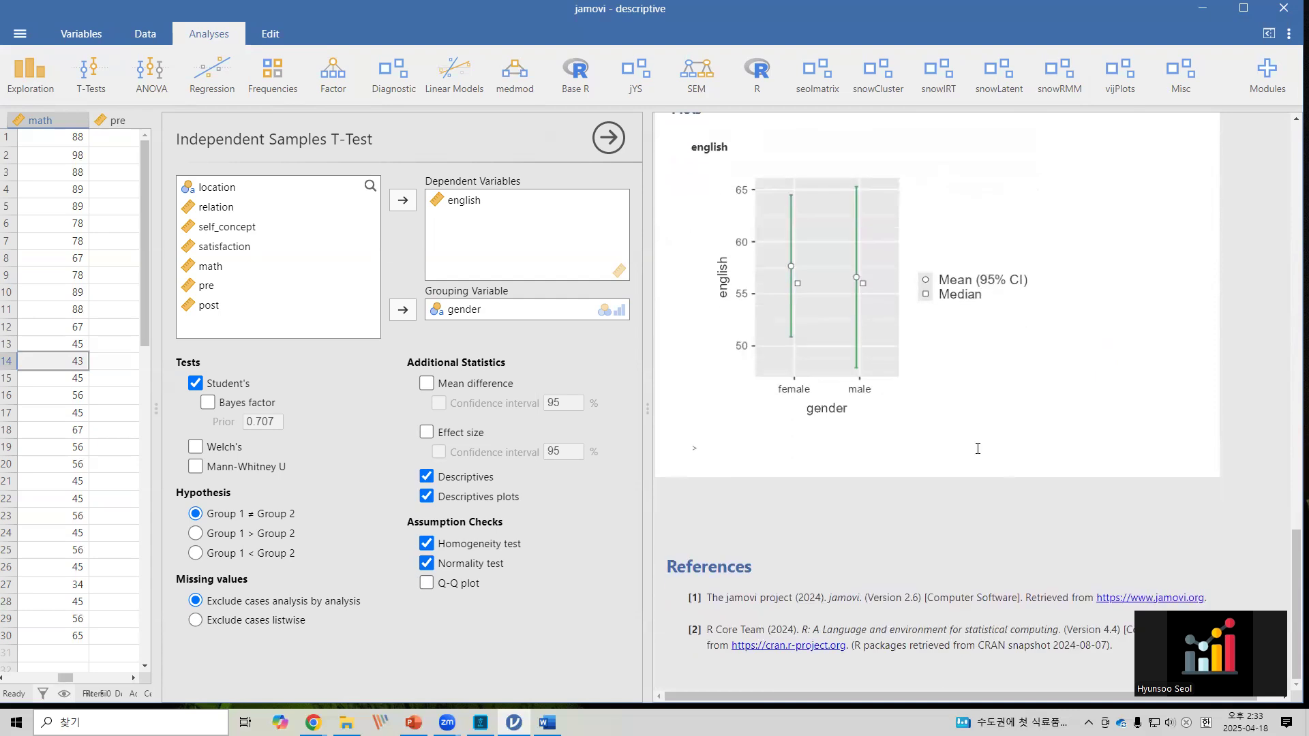
scroll(978, 448, up, 10)
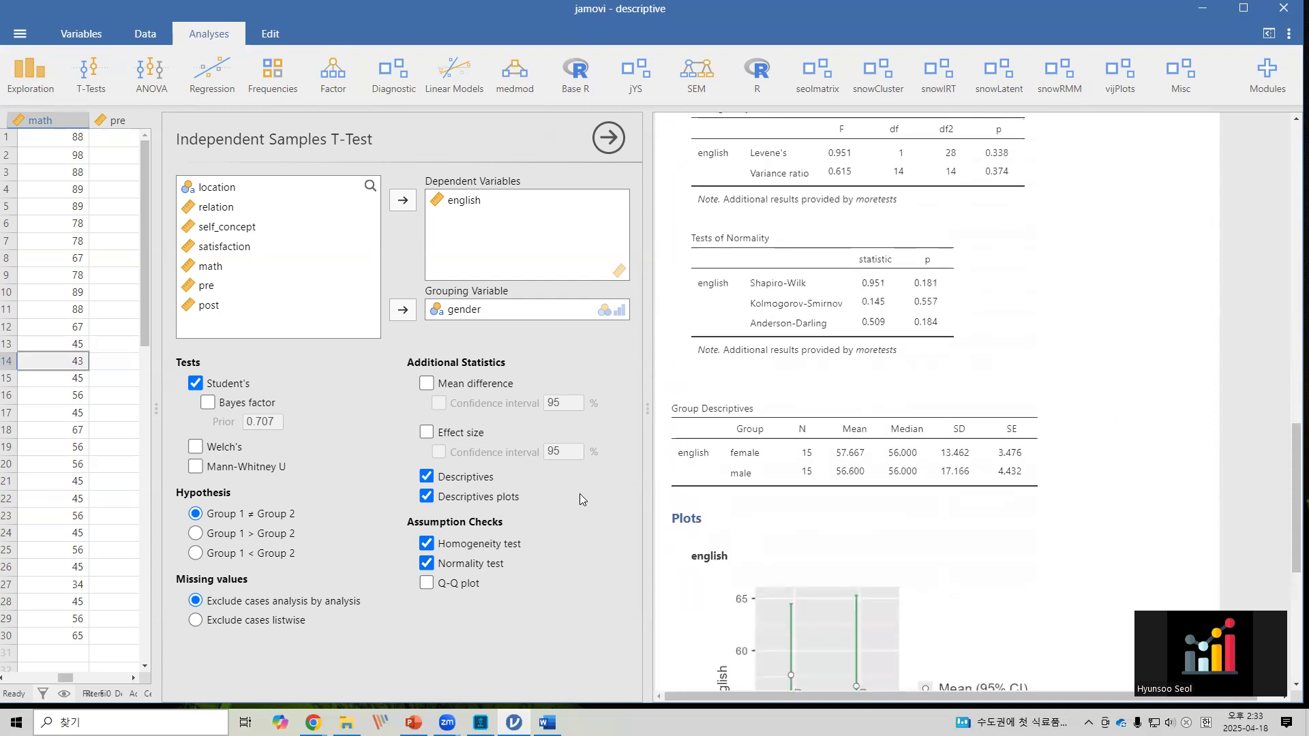
click(426, 584)
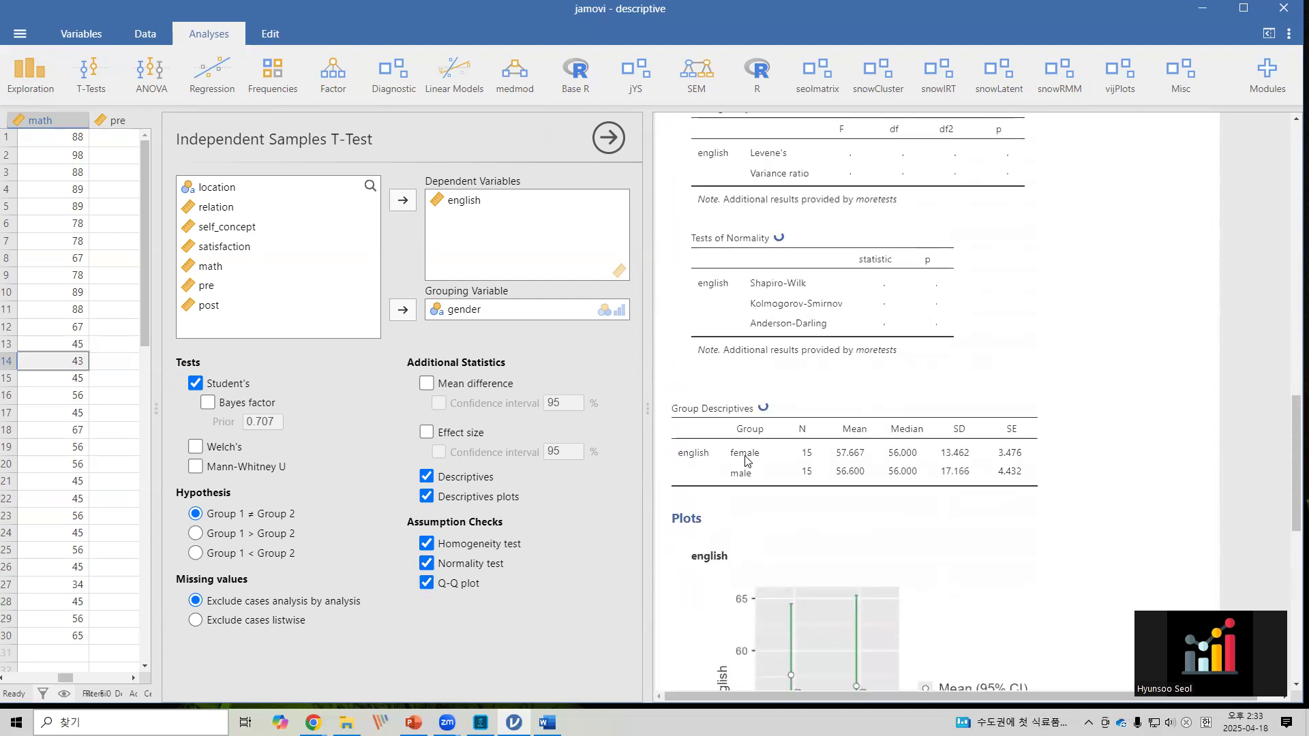
scroll(819, 457, down, 10)
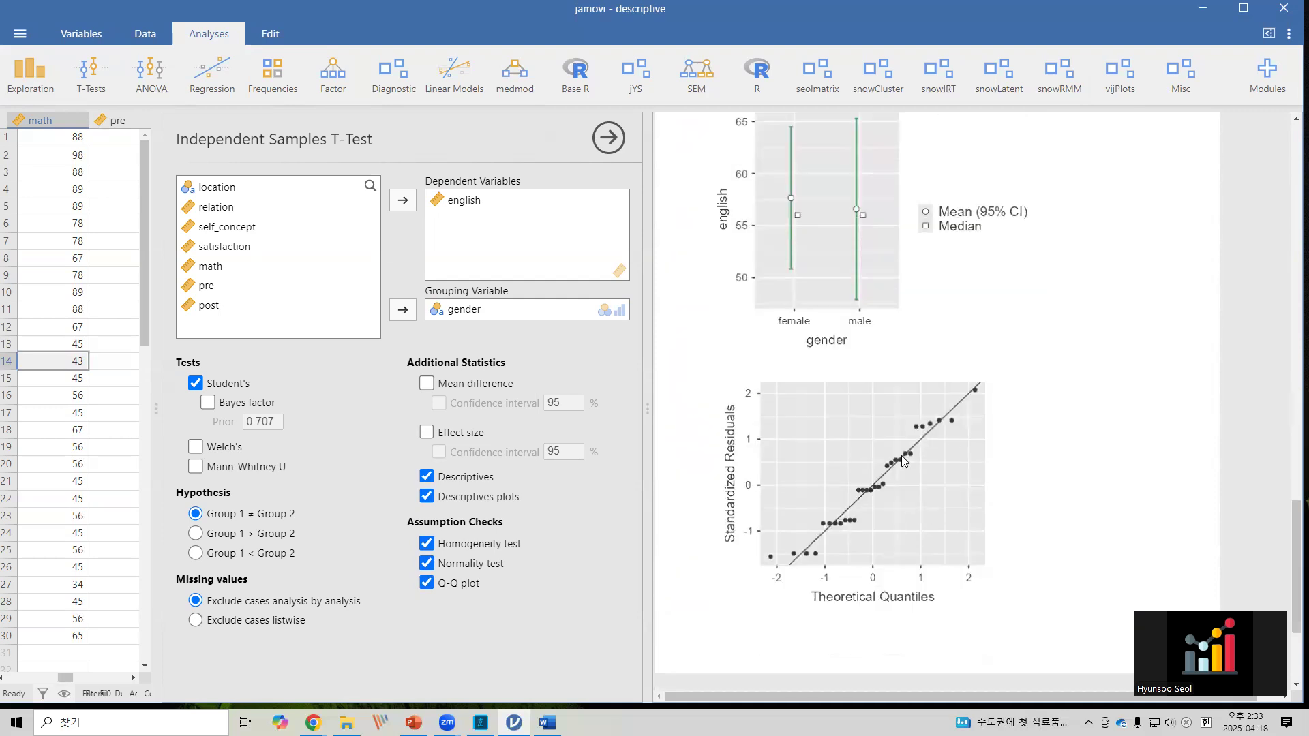
scroll(917, 458, up, 12)
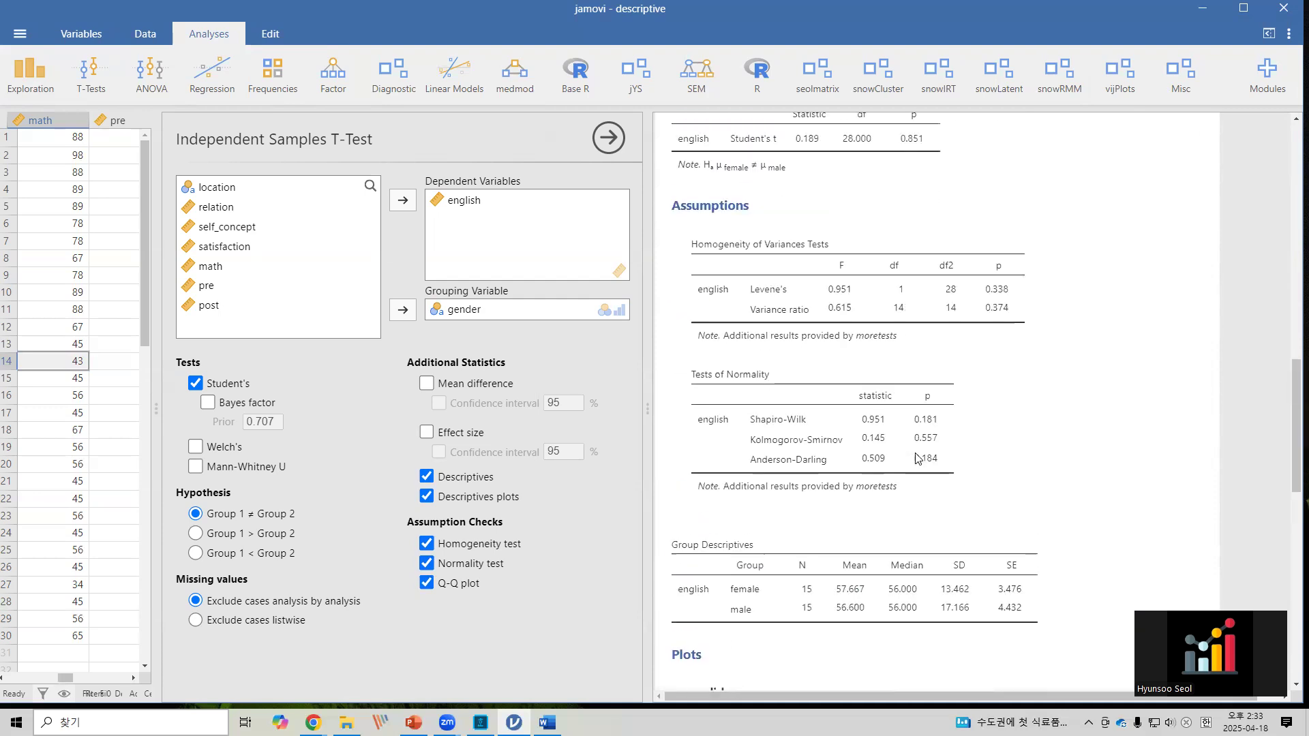
scroll(917, 458, up, 3)
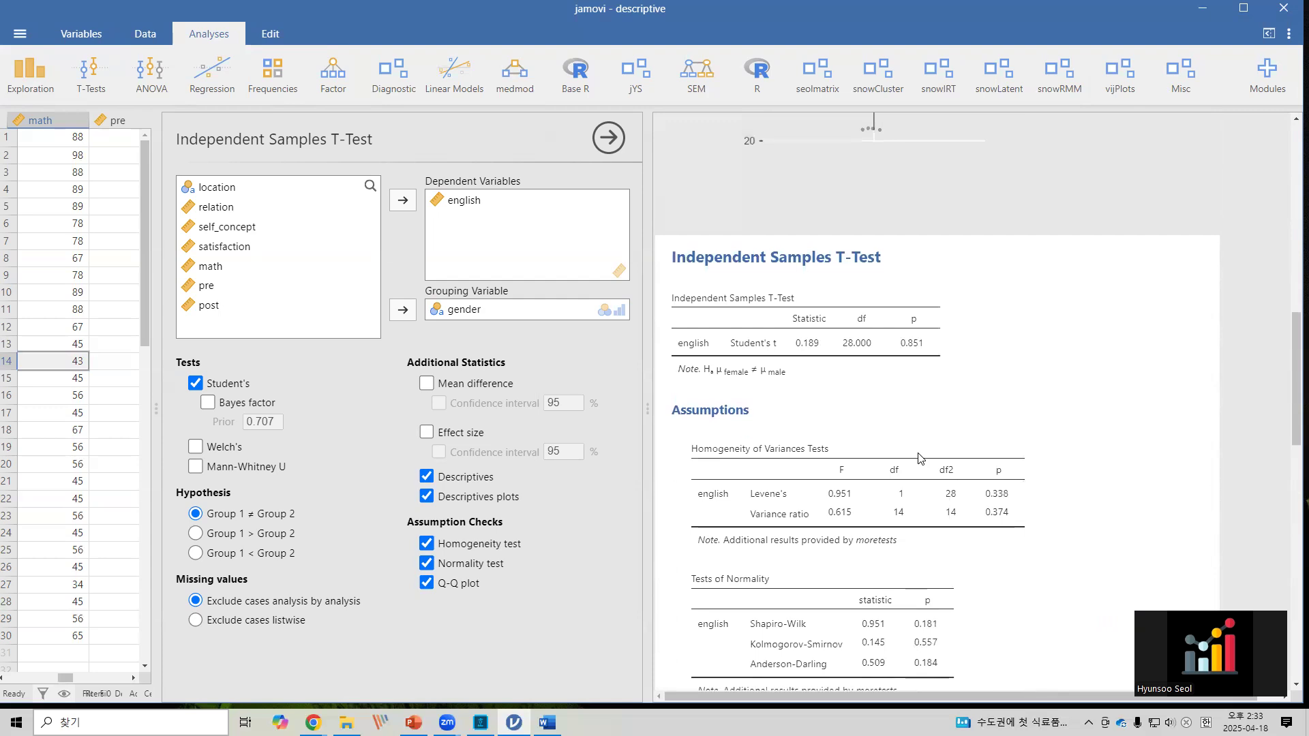
- Reopen the Descriptives options from the relation plots, and return to the Independent Samples T-Test options from its results
scroll(918, 457, up, 10)
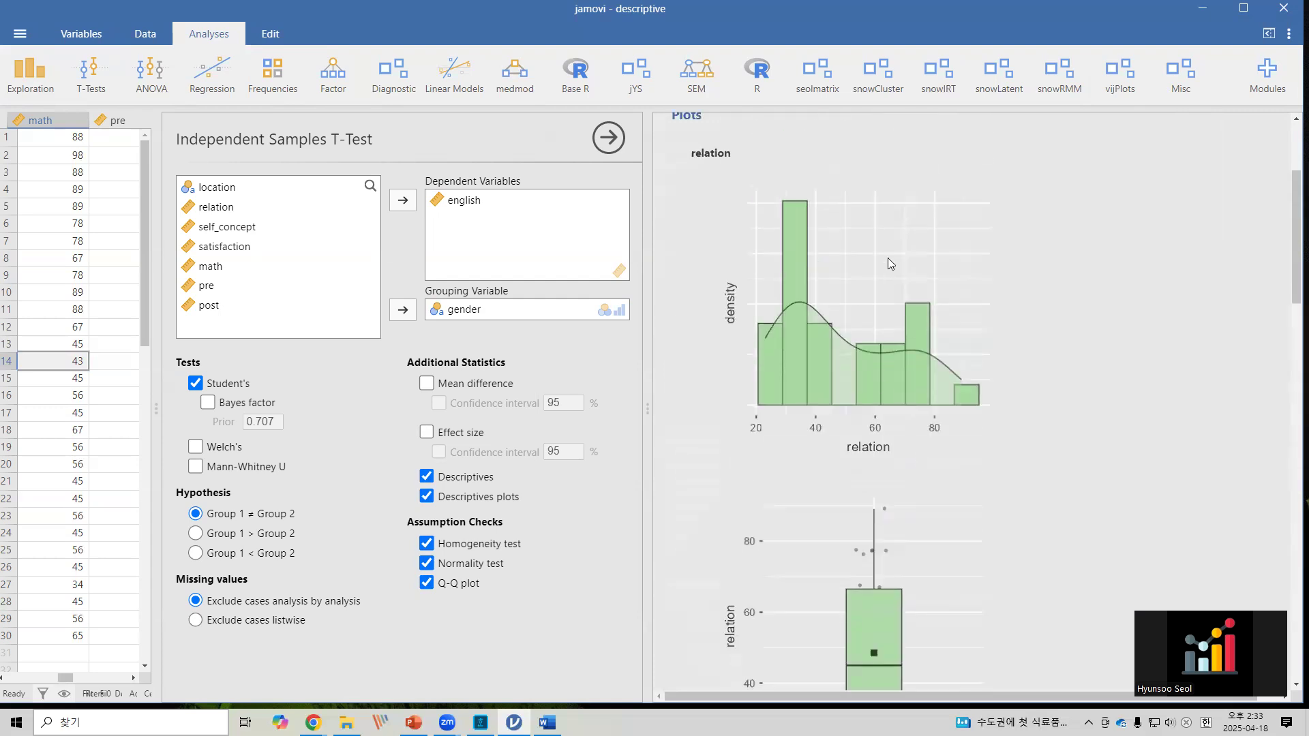
click(887, 258)
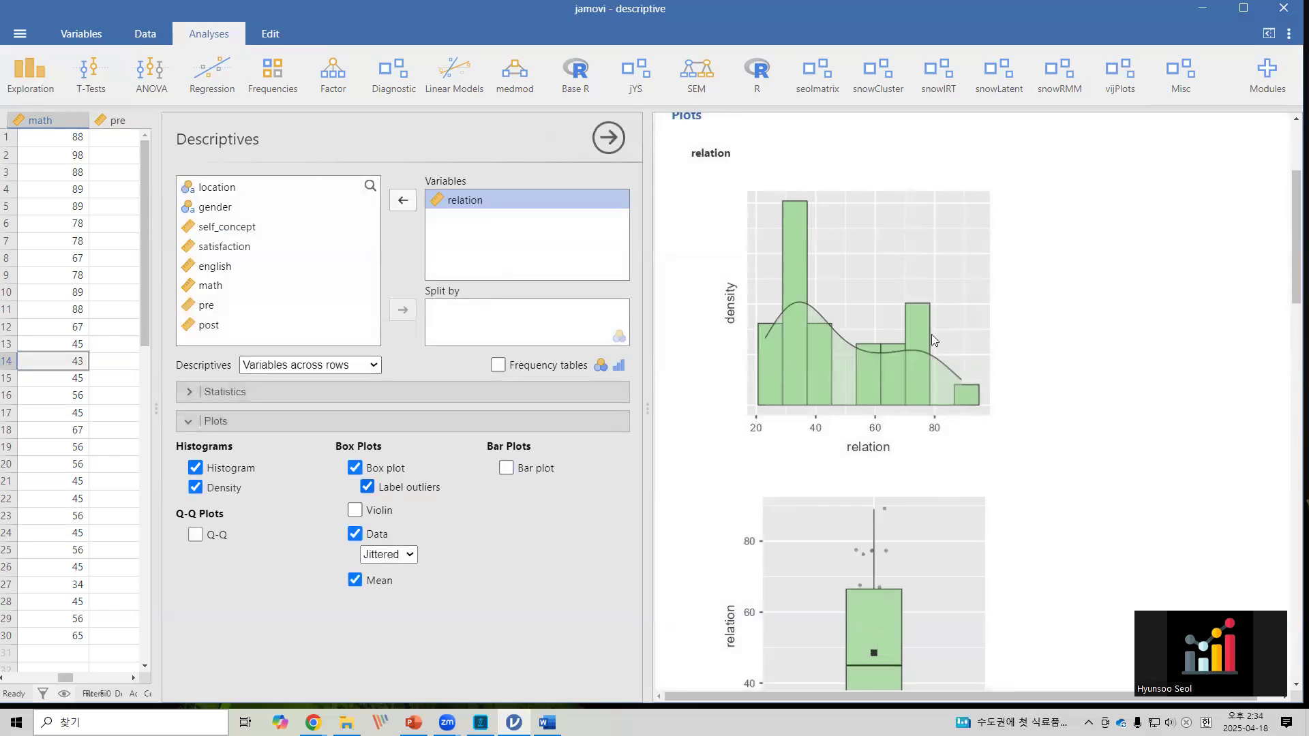
scroll(948, 341, down, 8)
scroll(959, 348, down, 2)
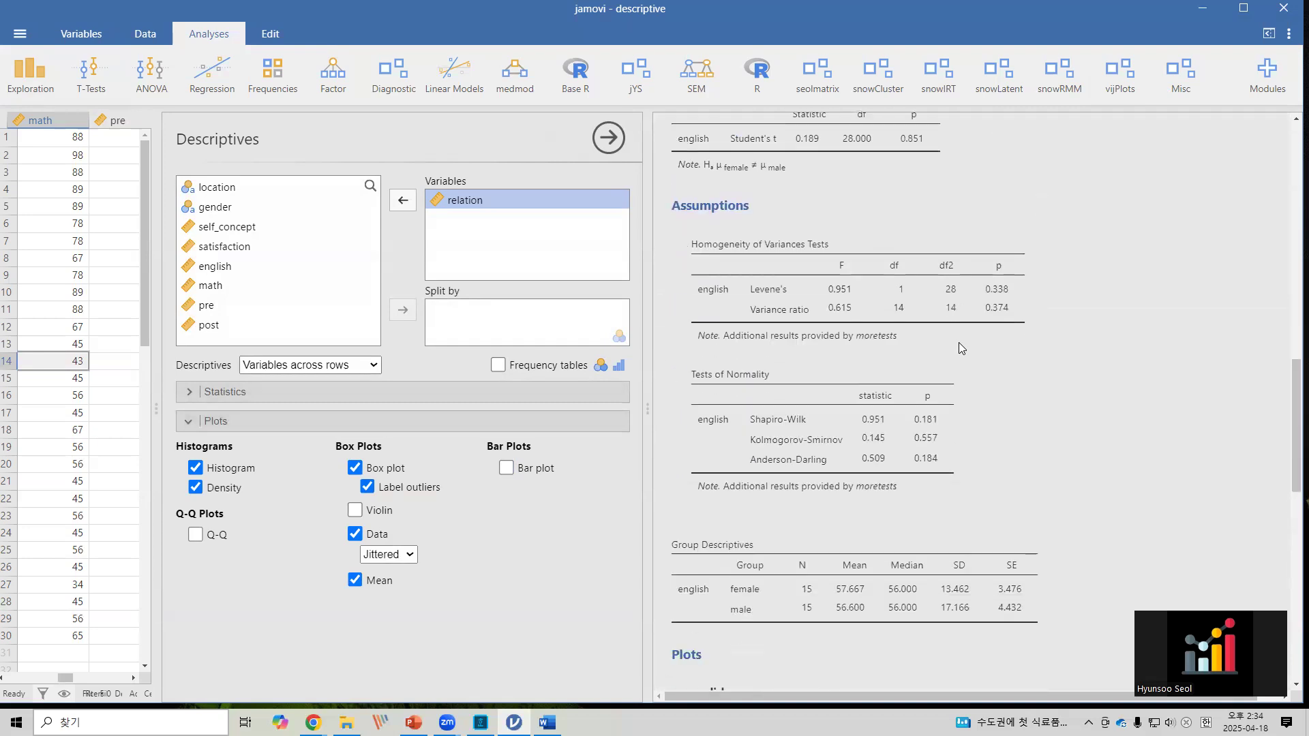
click(943, 336)
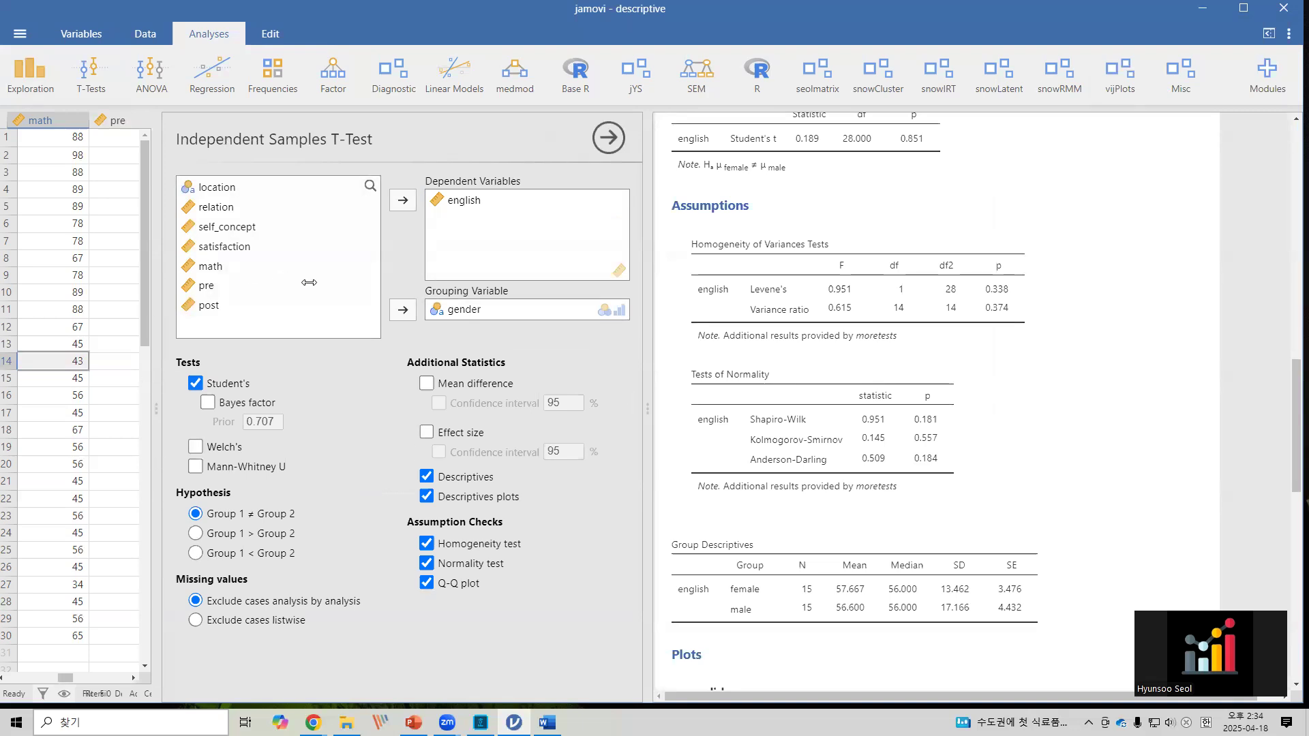
- Examine the available factor analyses, marking Reliability, Principal Component, Exploratory and Confirmatory Factor Analysis with temporary red rectangles
click(161, 81)
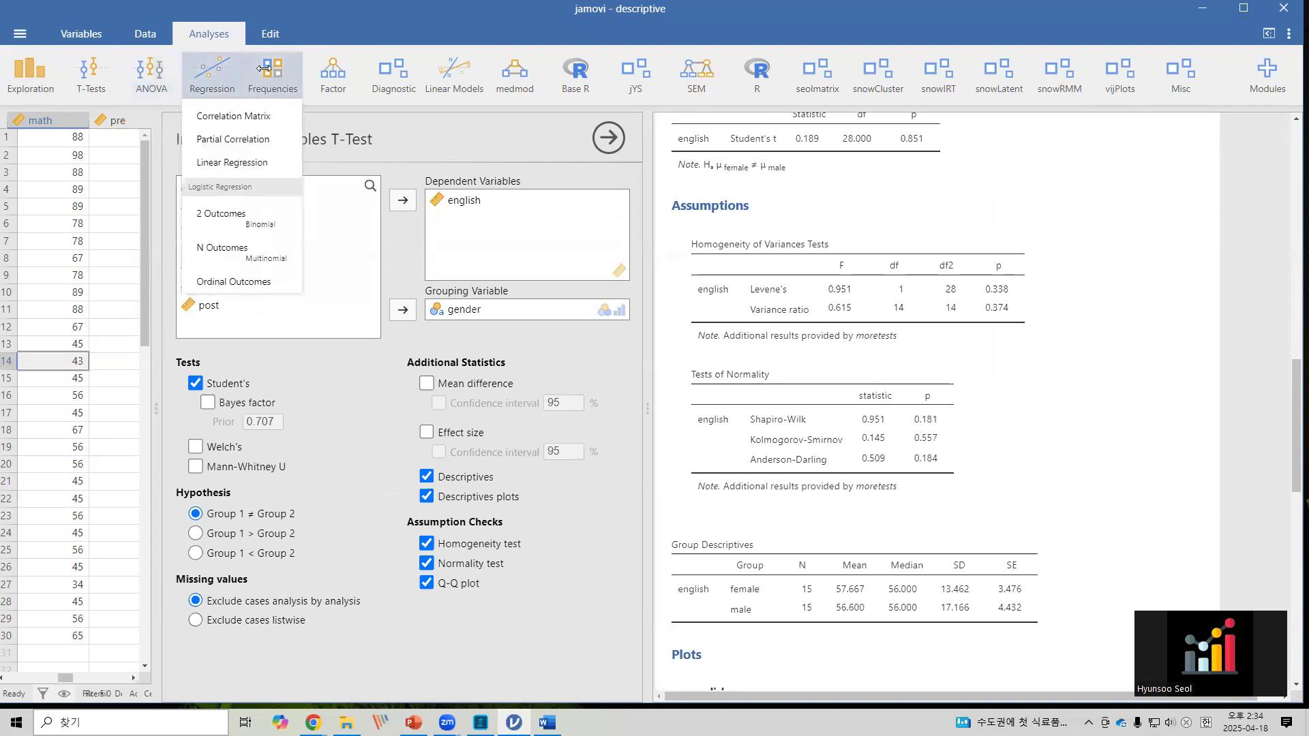
mouse_move(280, 66)
mouse_move(327, 73)
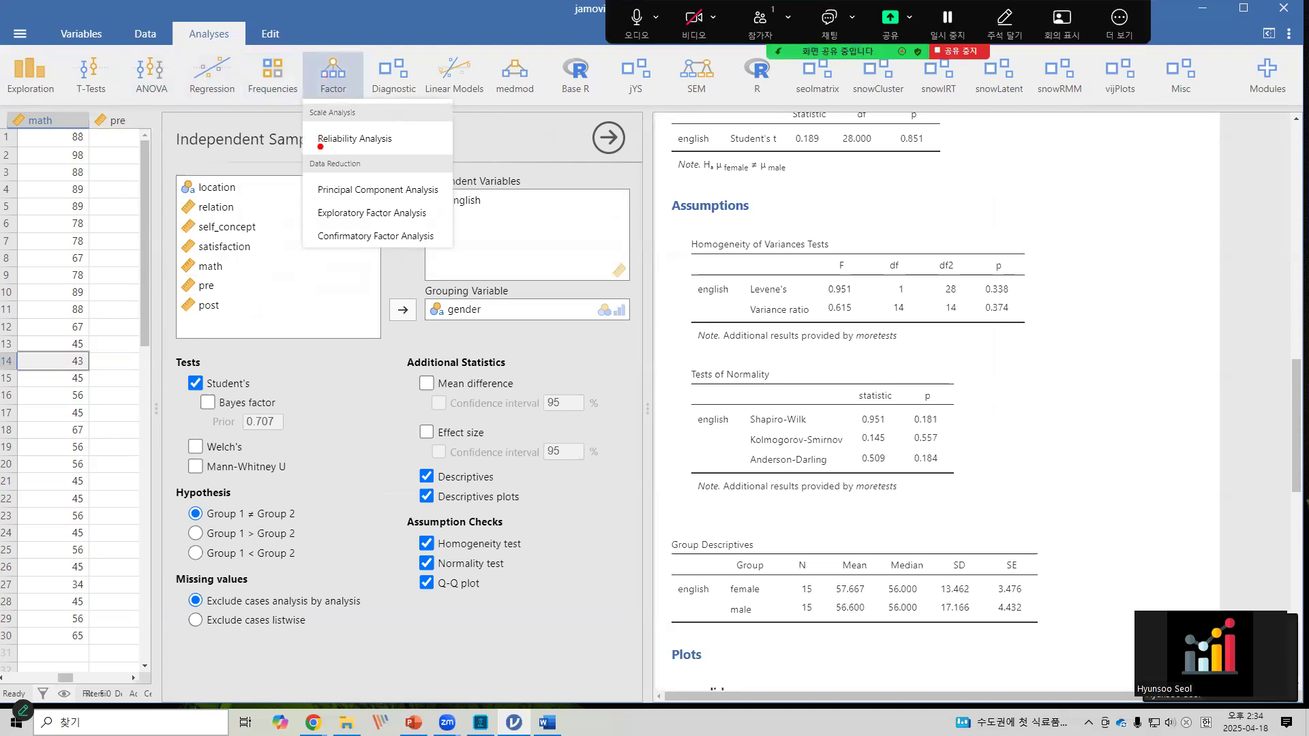
drag(300, 121, 412, 154)
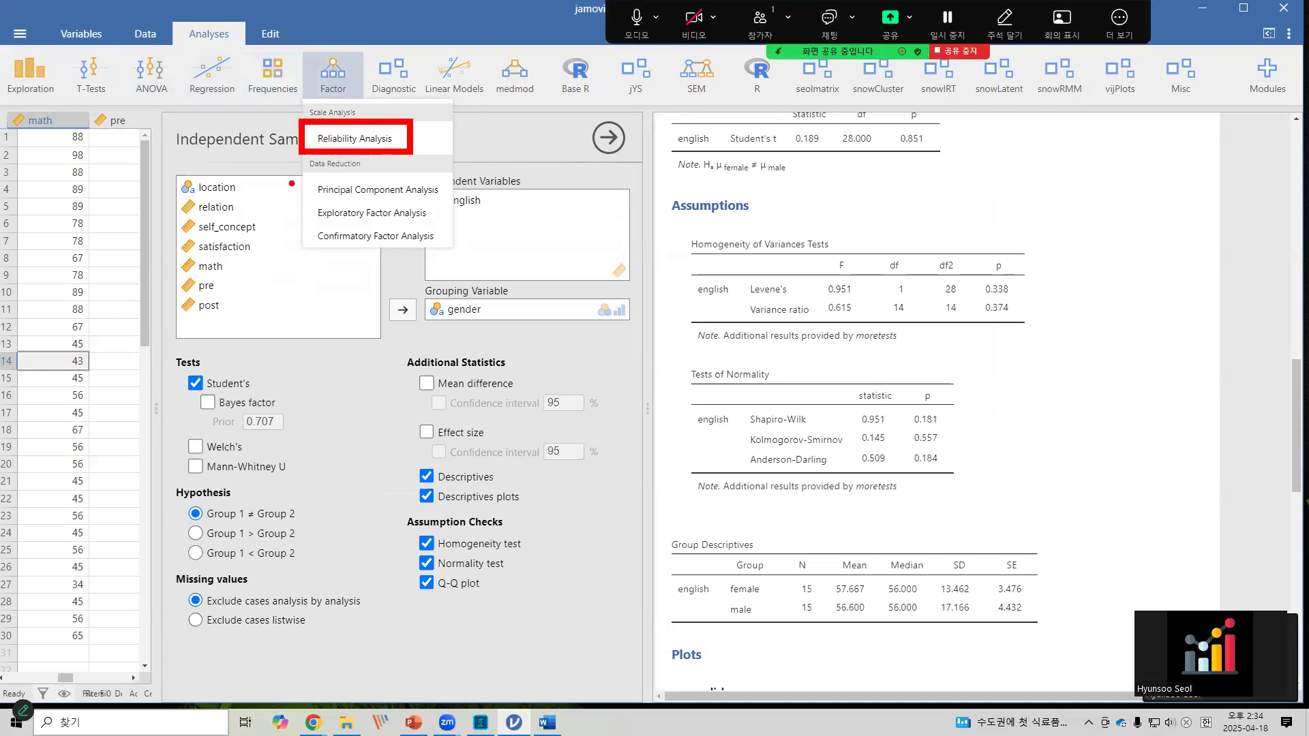
drag(292, 174, 456, 199)
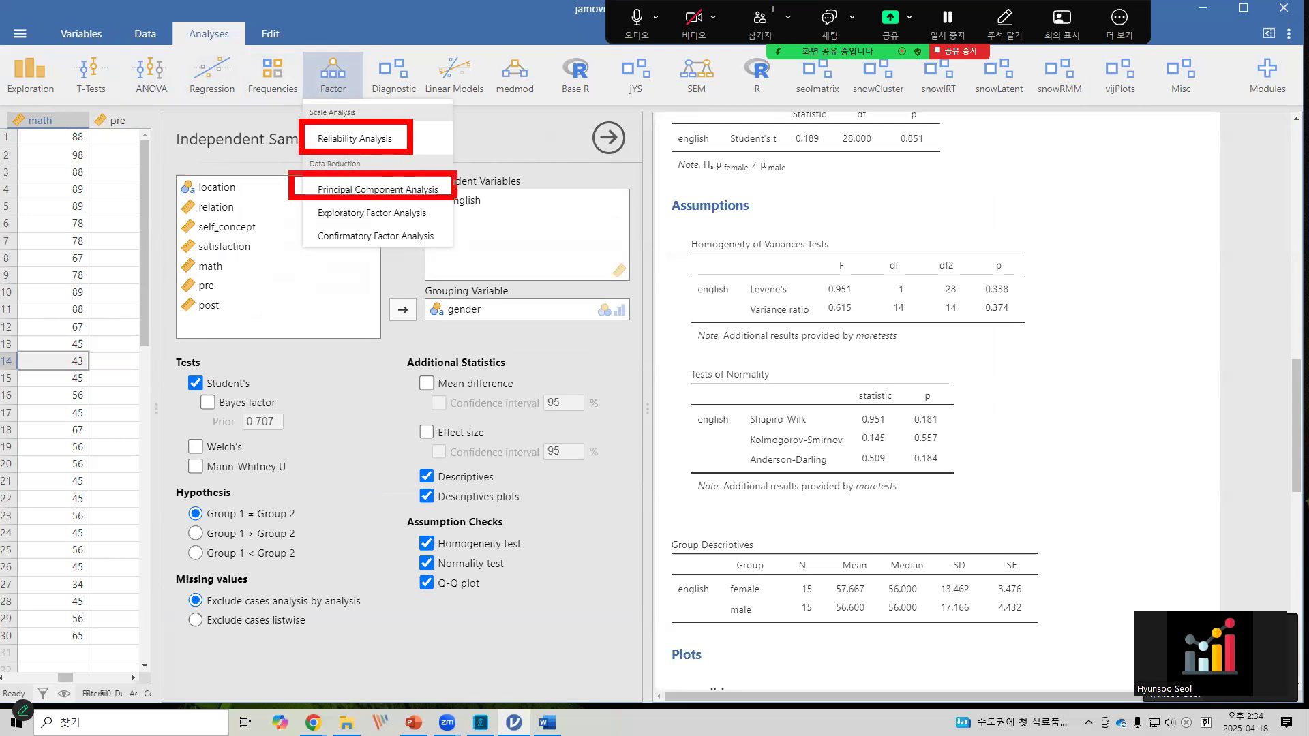
drag(286, 202, 447, 221)
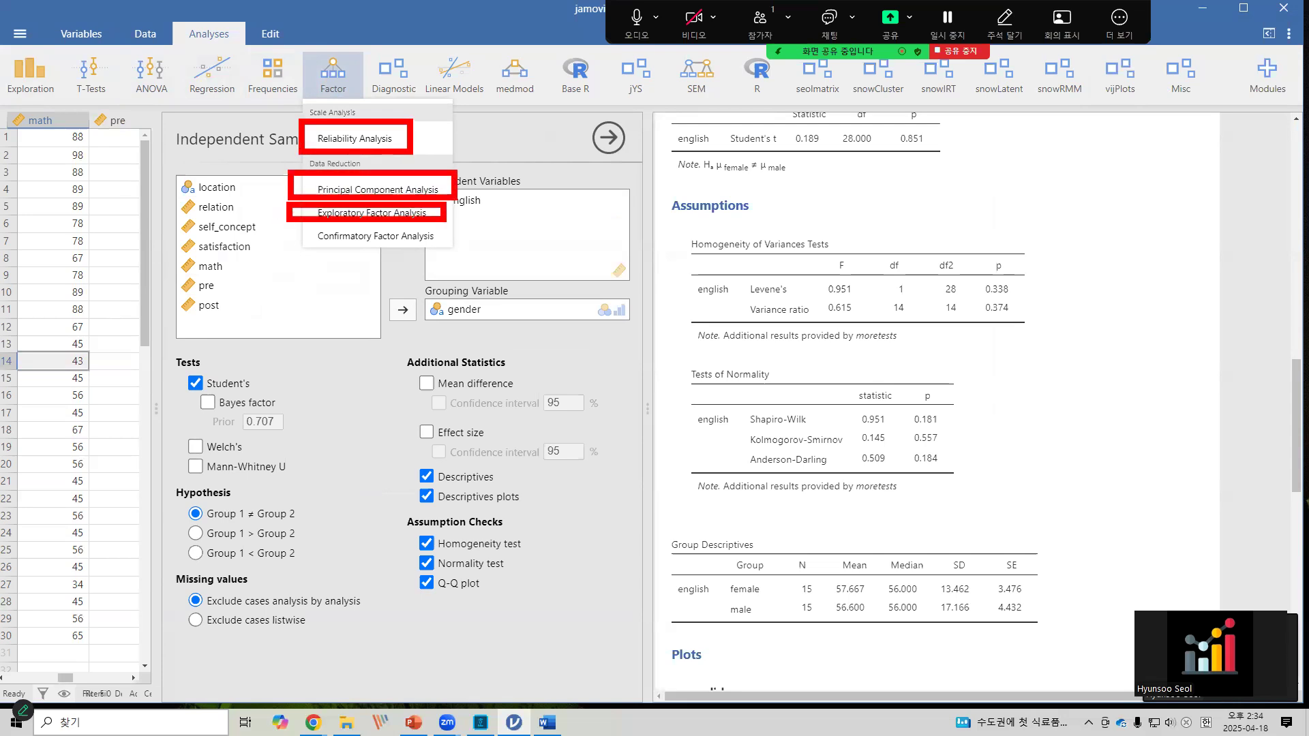
drag(298, 227, 441, 250)
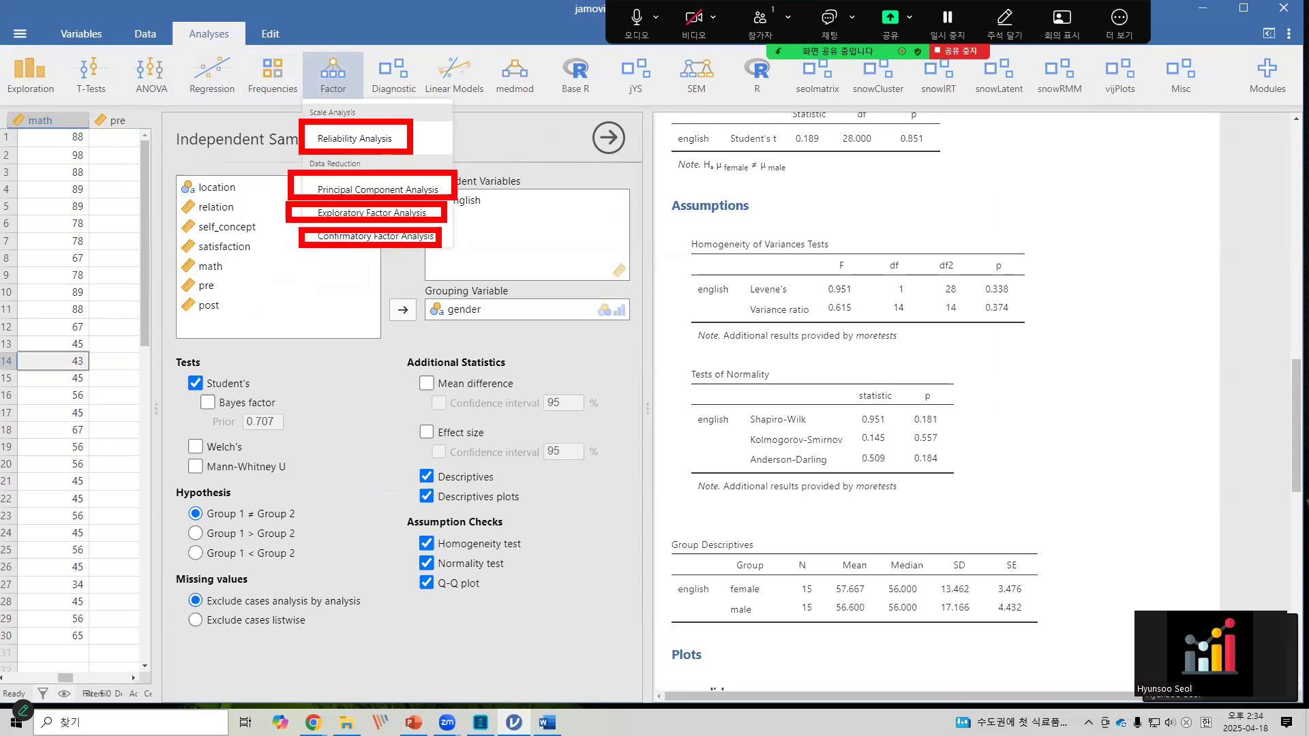
key(Escape)
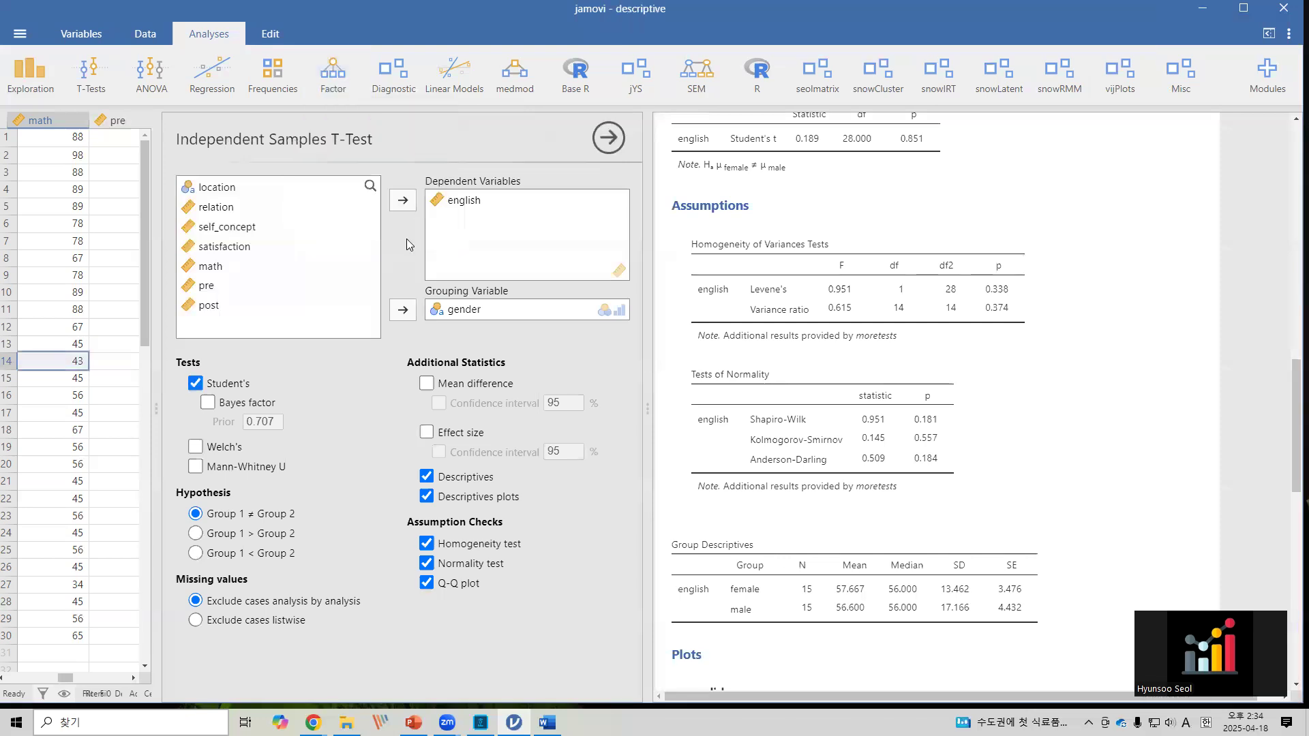
- Close the Independent Samples T-Test options and bring the data columns from location to math into view
click(609, 140)
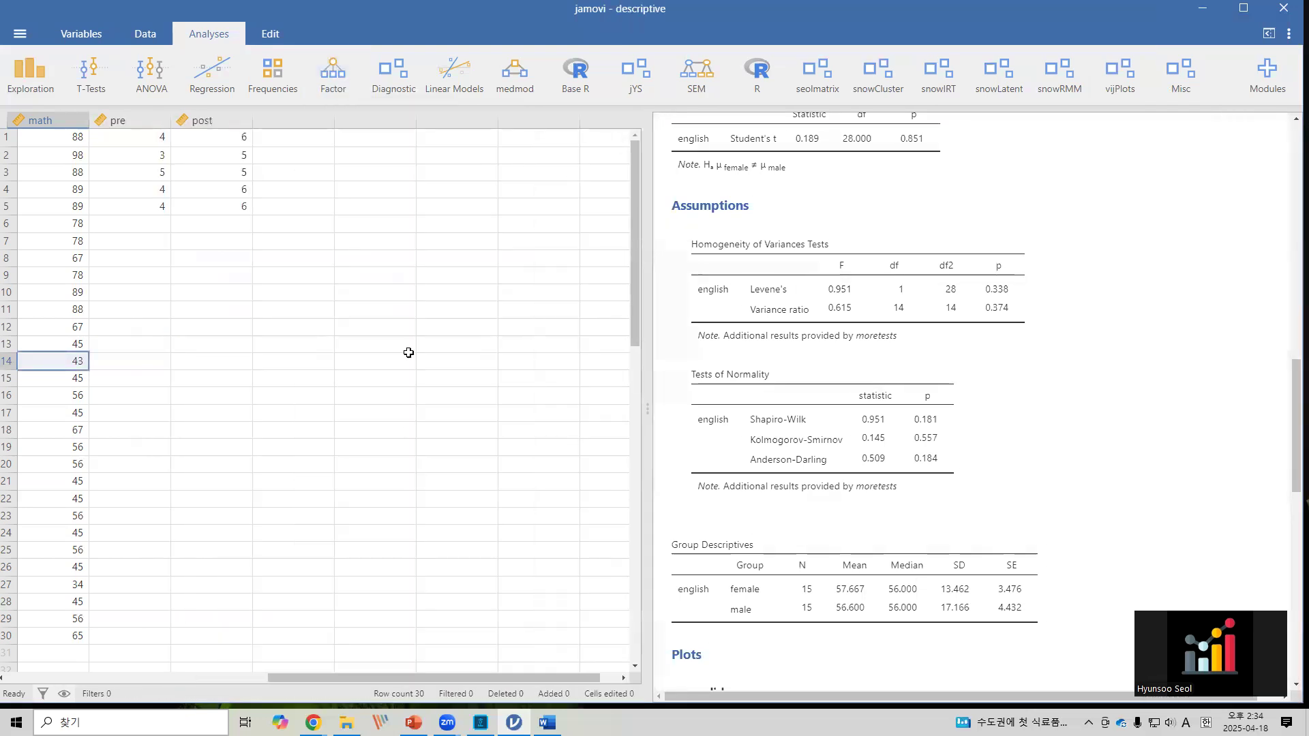
drag(309, 677, 38, 687)
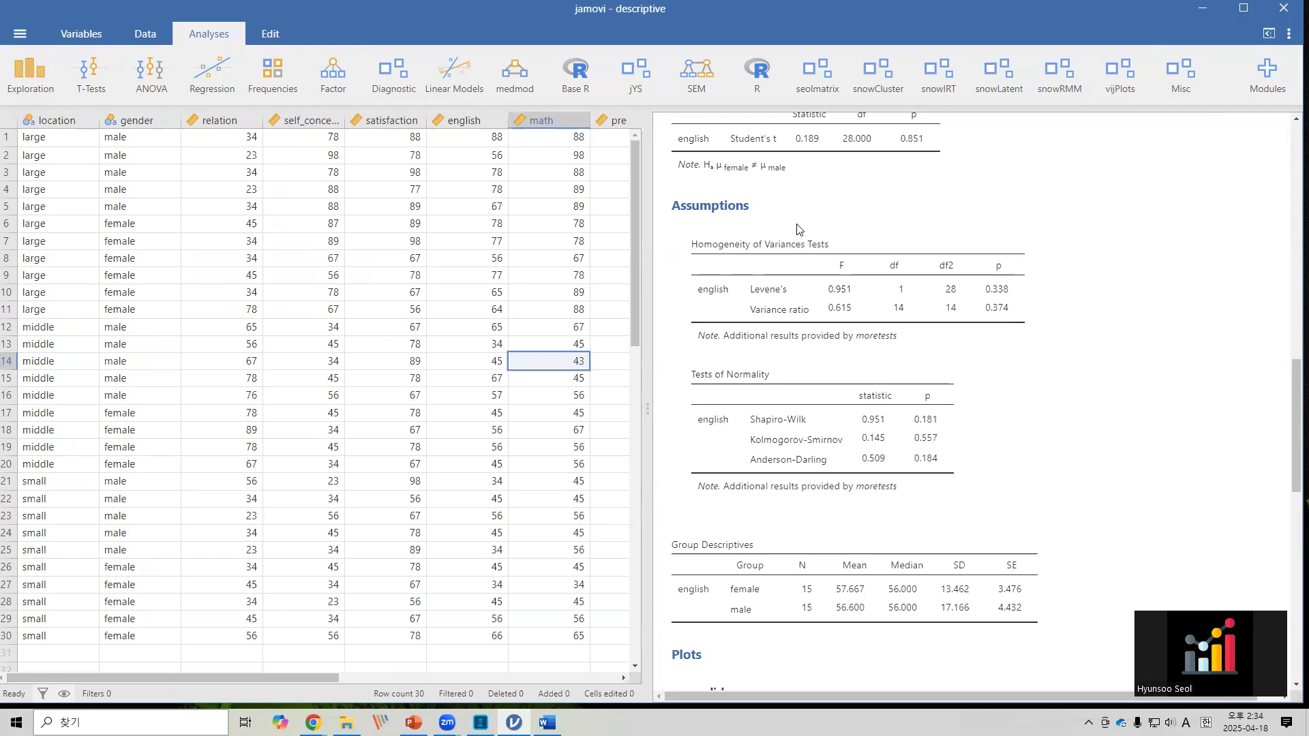
click(17, 35)
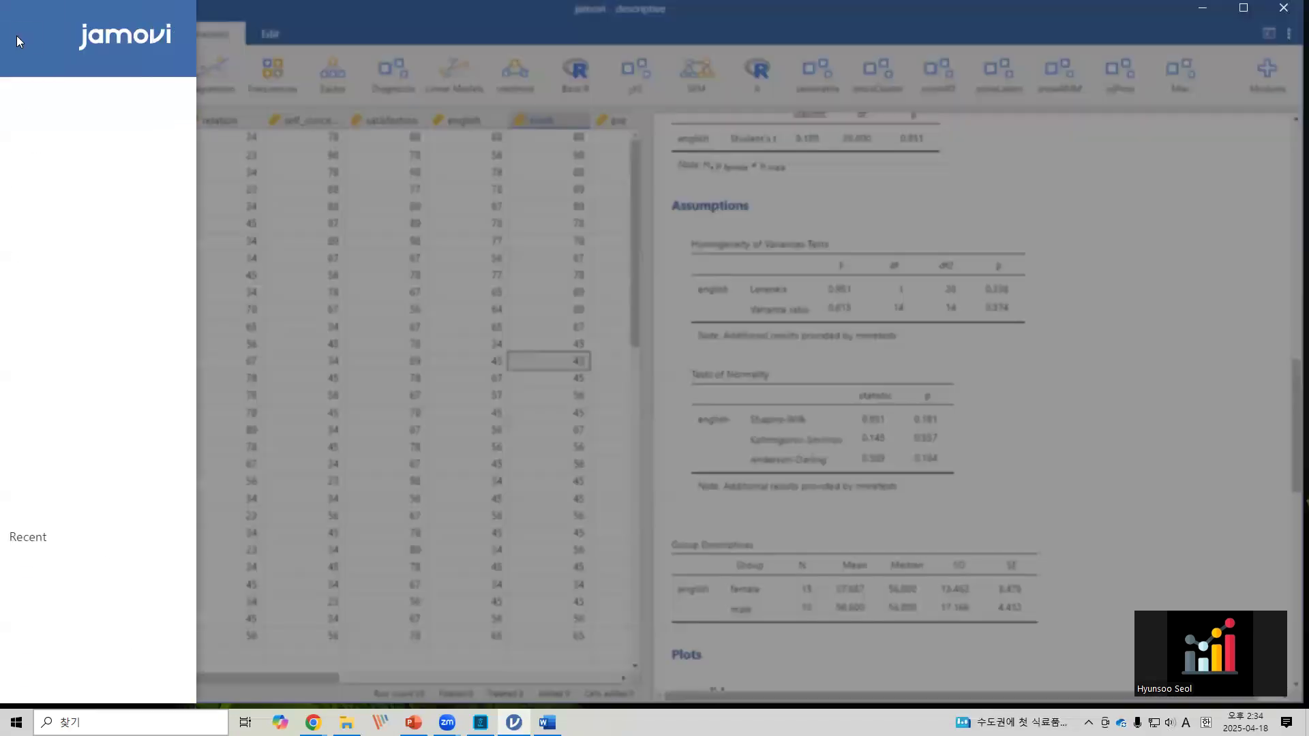
click(52, 146)
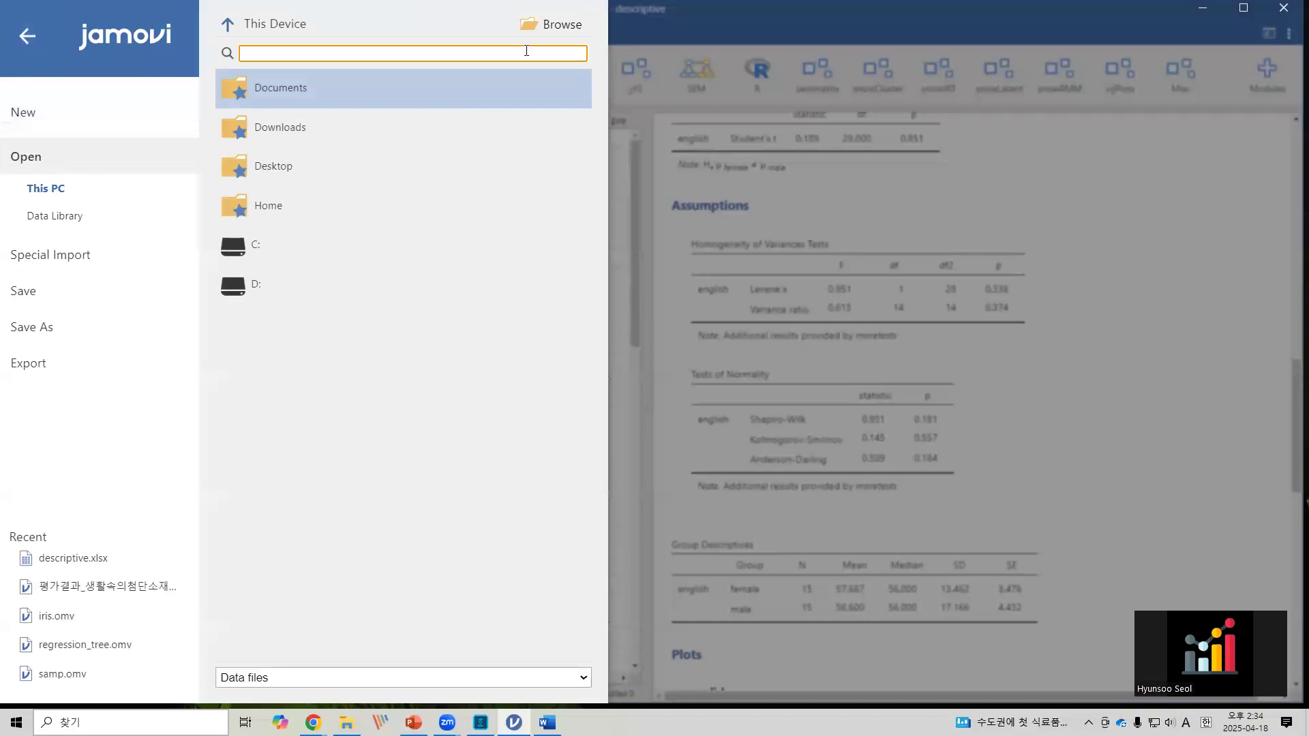
click(576, 24)
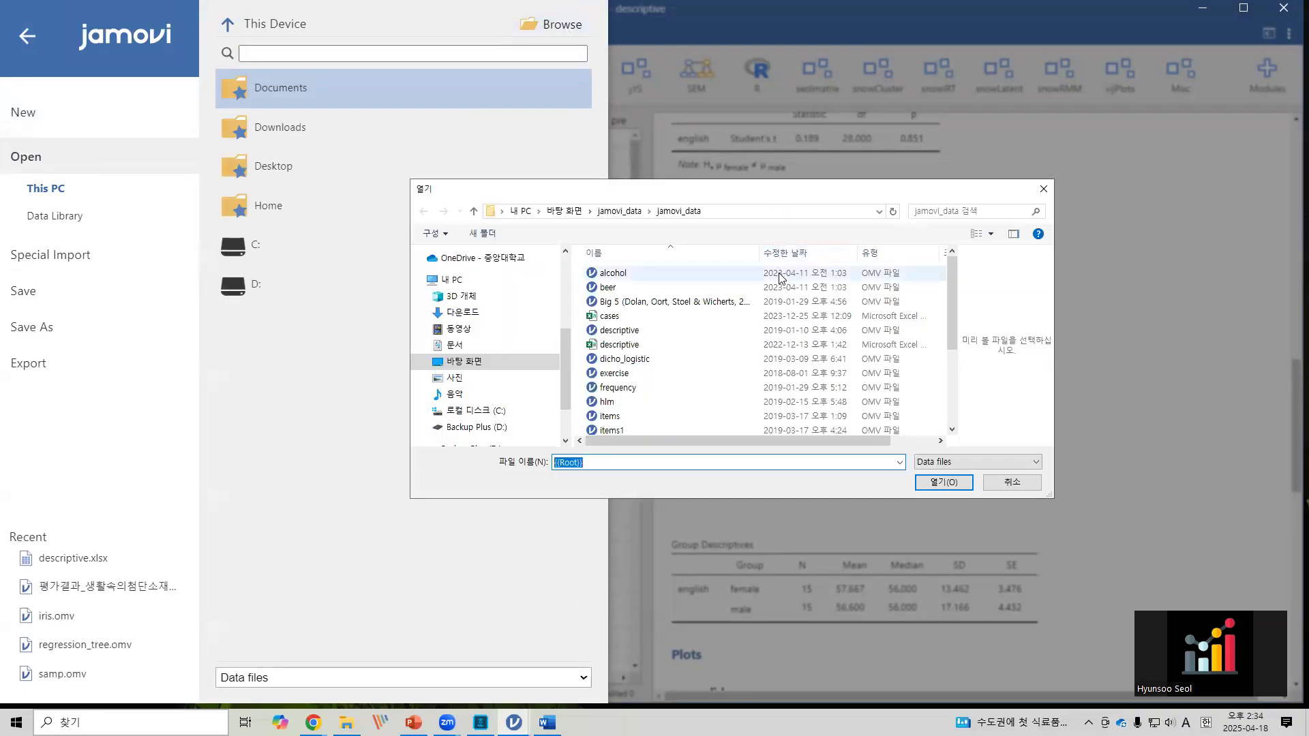
click(642, 416)
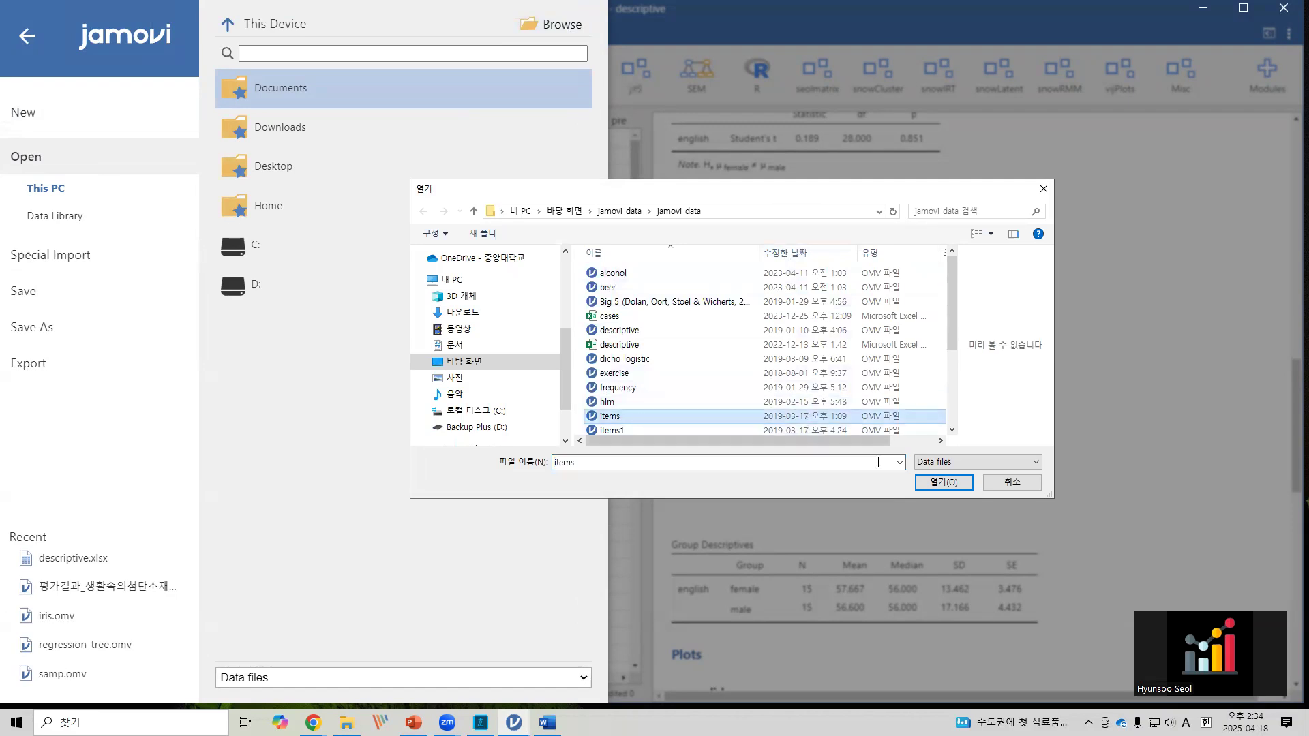
click(929, 484)
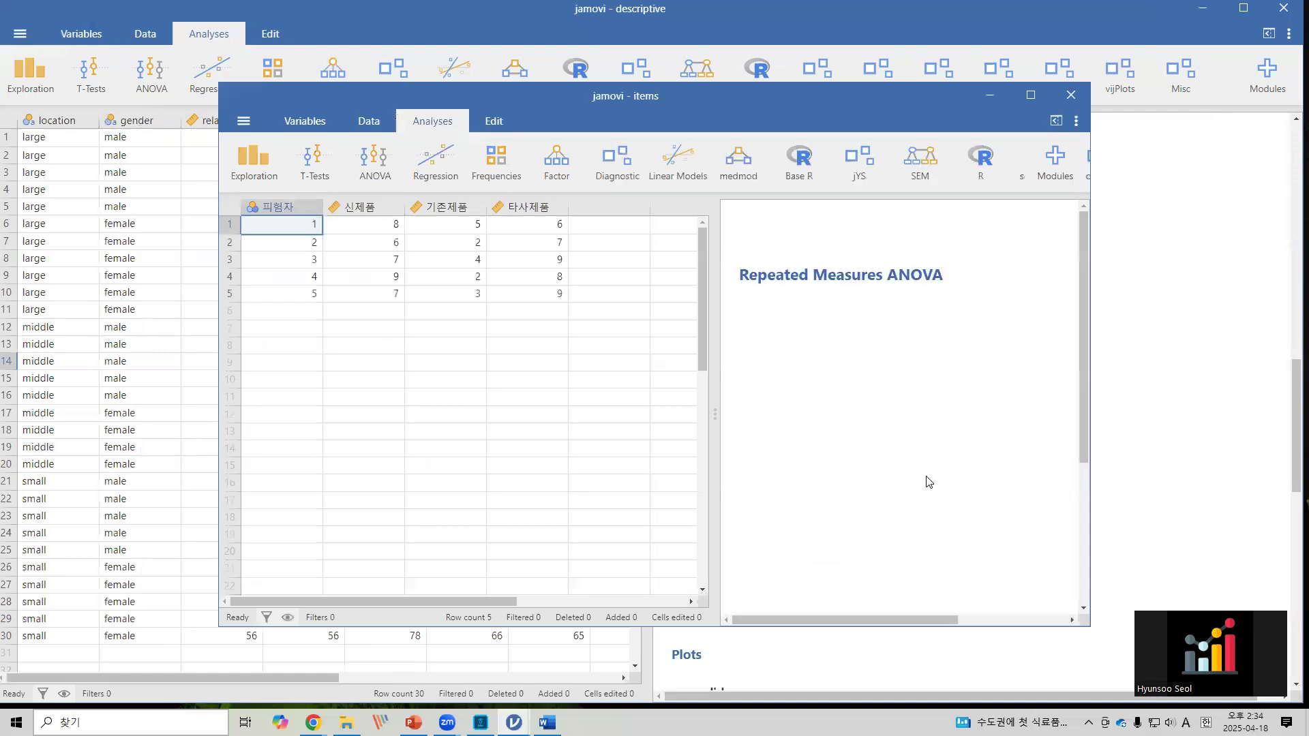
click(1071, 96)
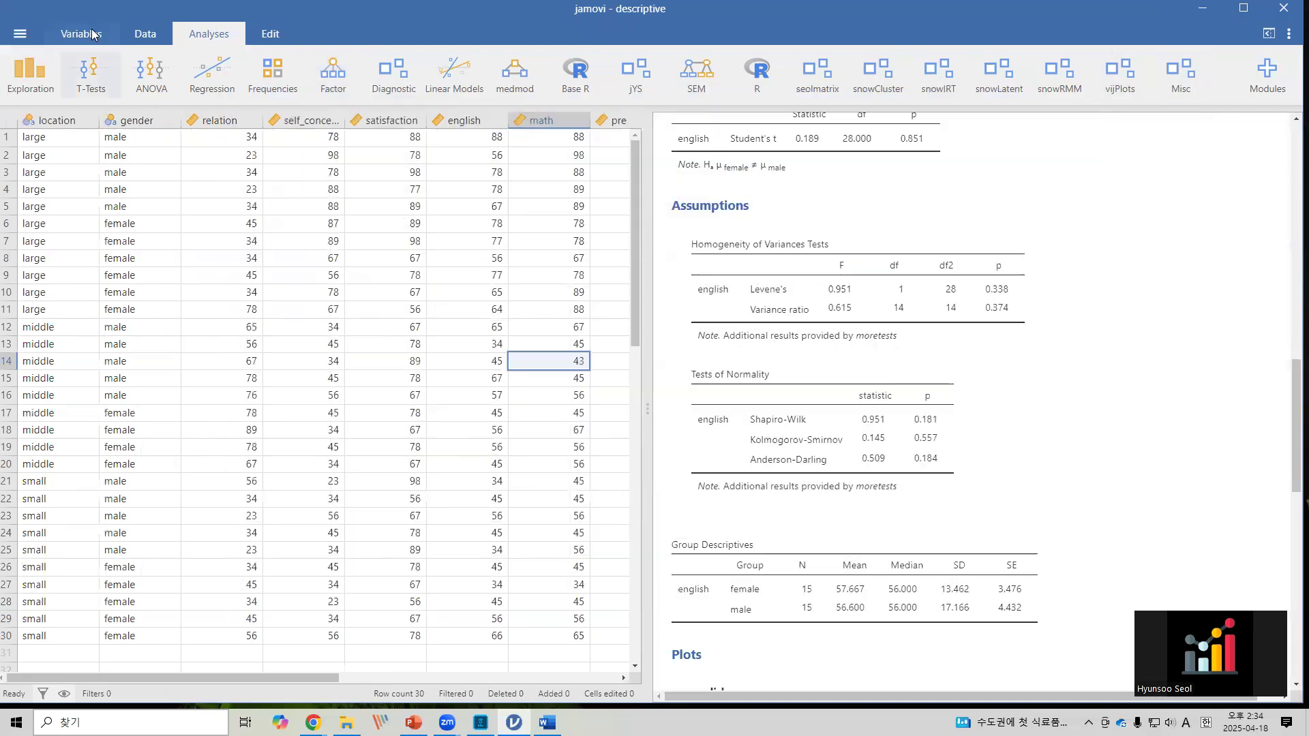
- Open the social_support data file from the jamovi_data folder
click(21, 34)
click(59, 159)
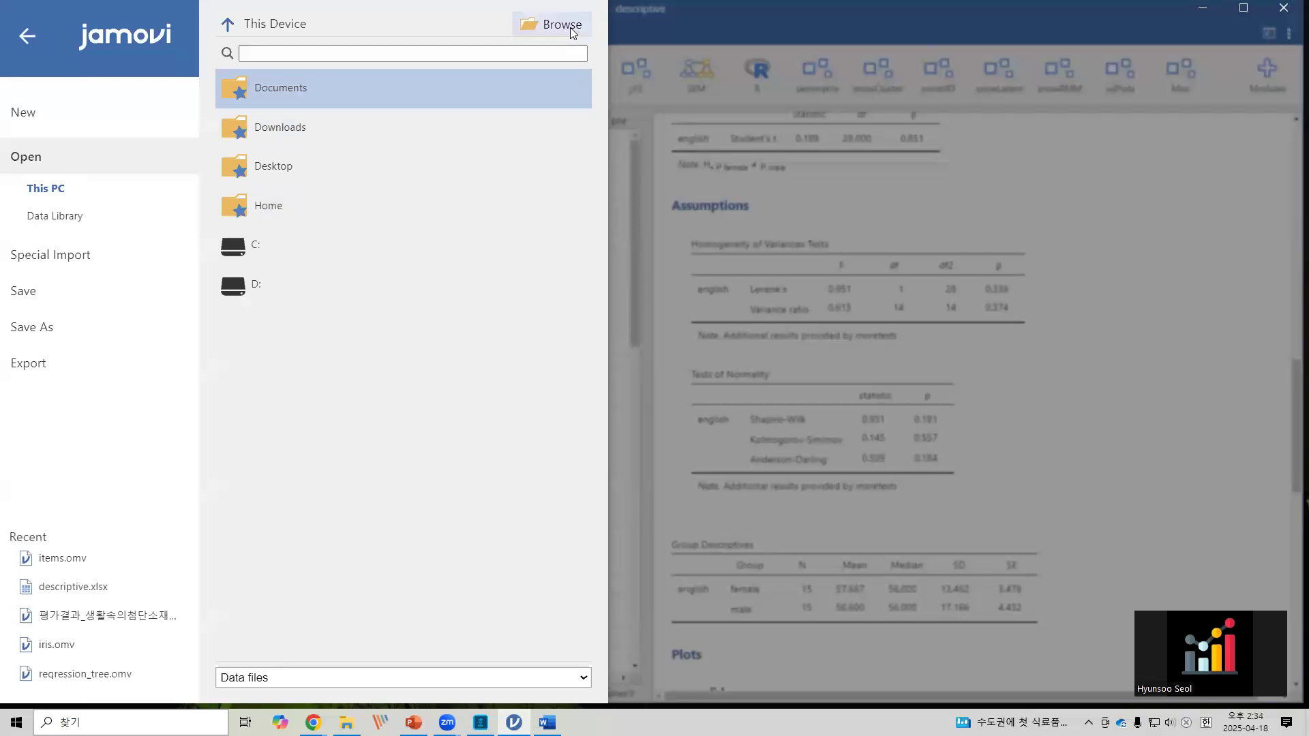
click(573, 33)
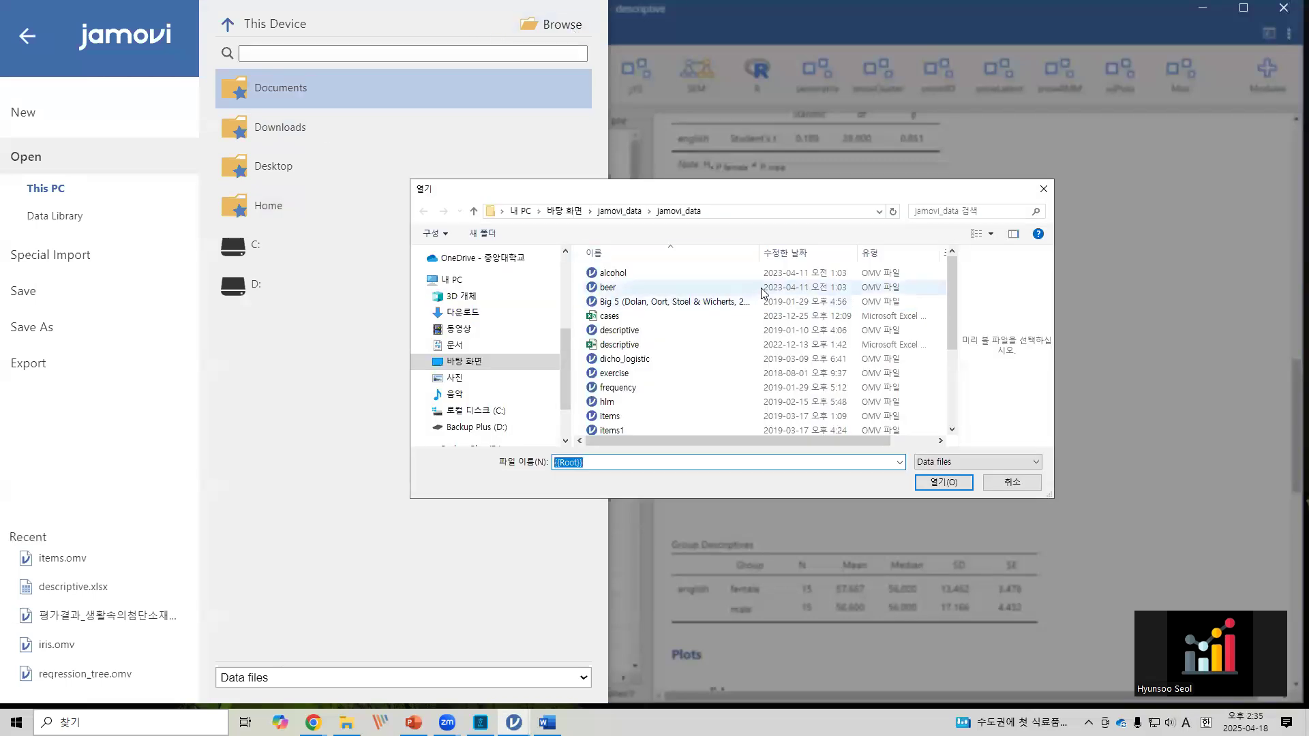
scroll(762, 293, down, 2)
scroll(762, 292, down, 2)
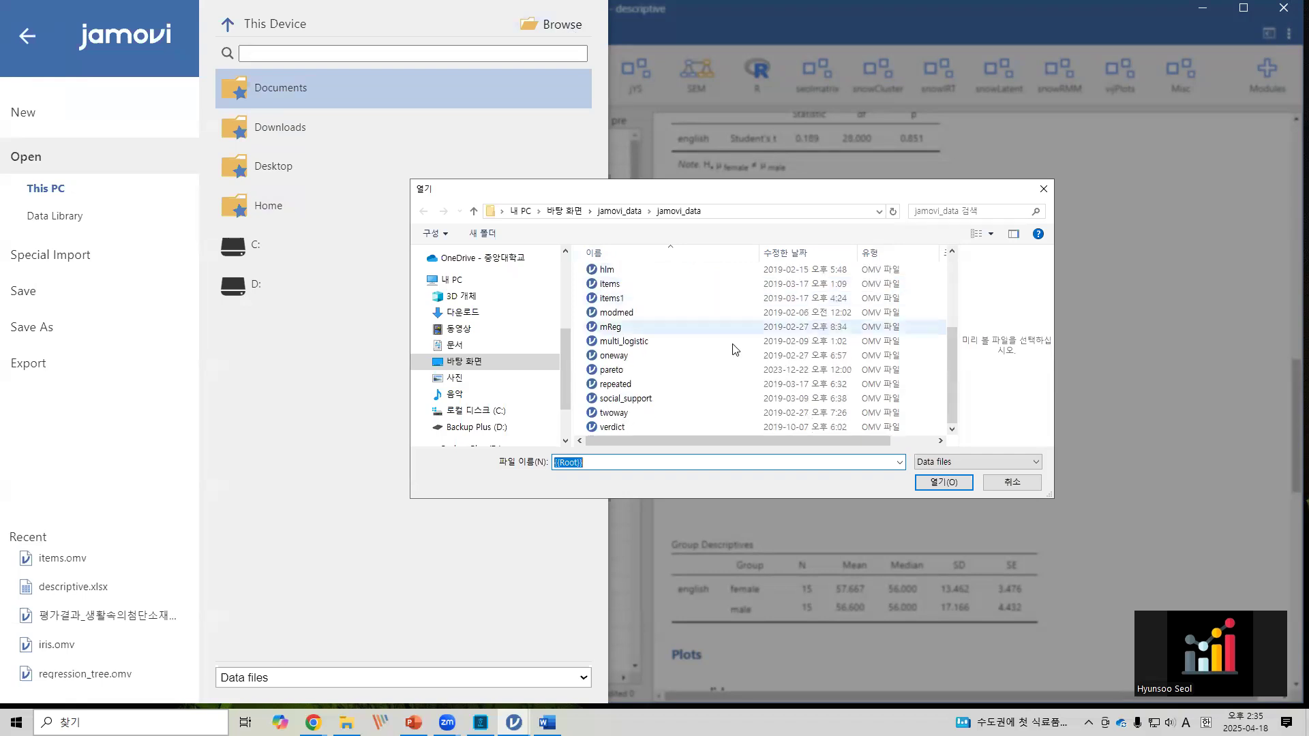
click(669, 406)
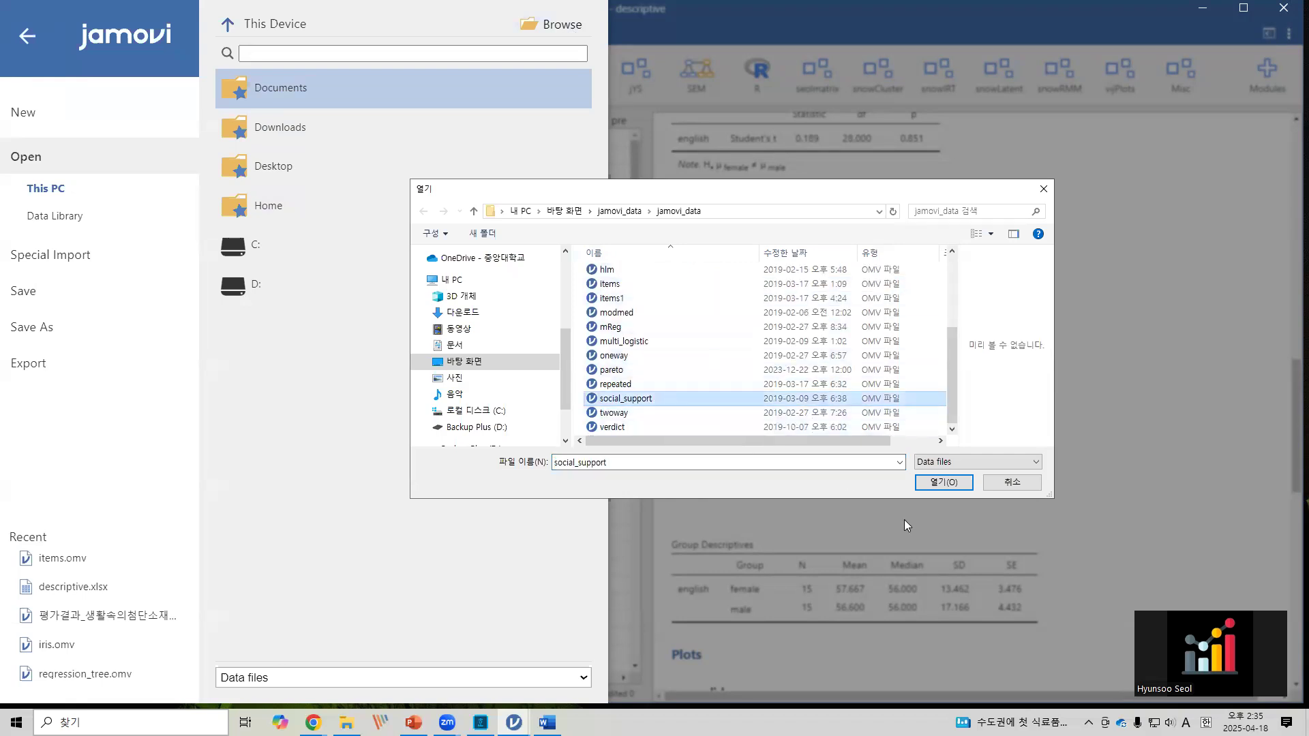
click(943, 485)
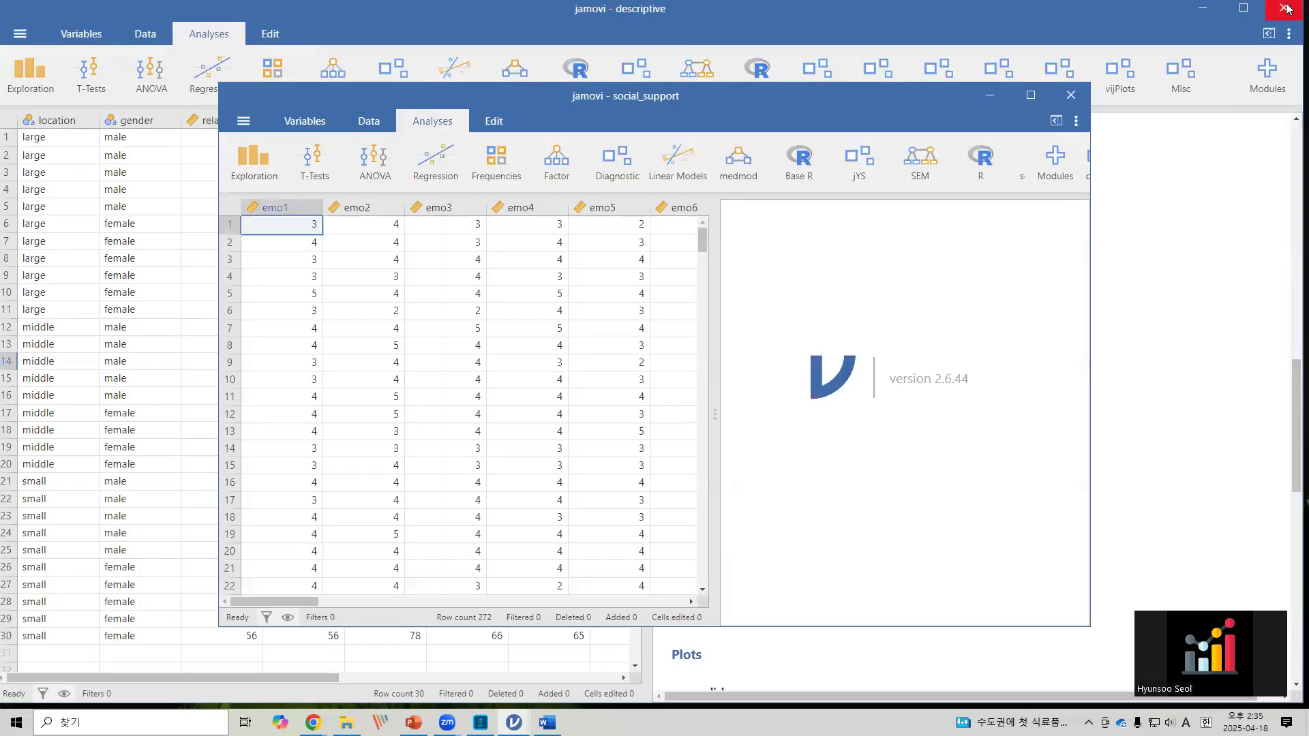
- Close the descriptive data set without saving its changes and maximize the social_support window
click(1284, 8)
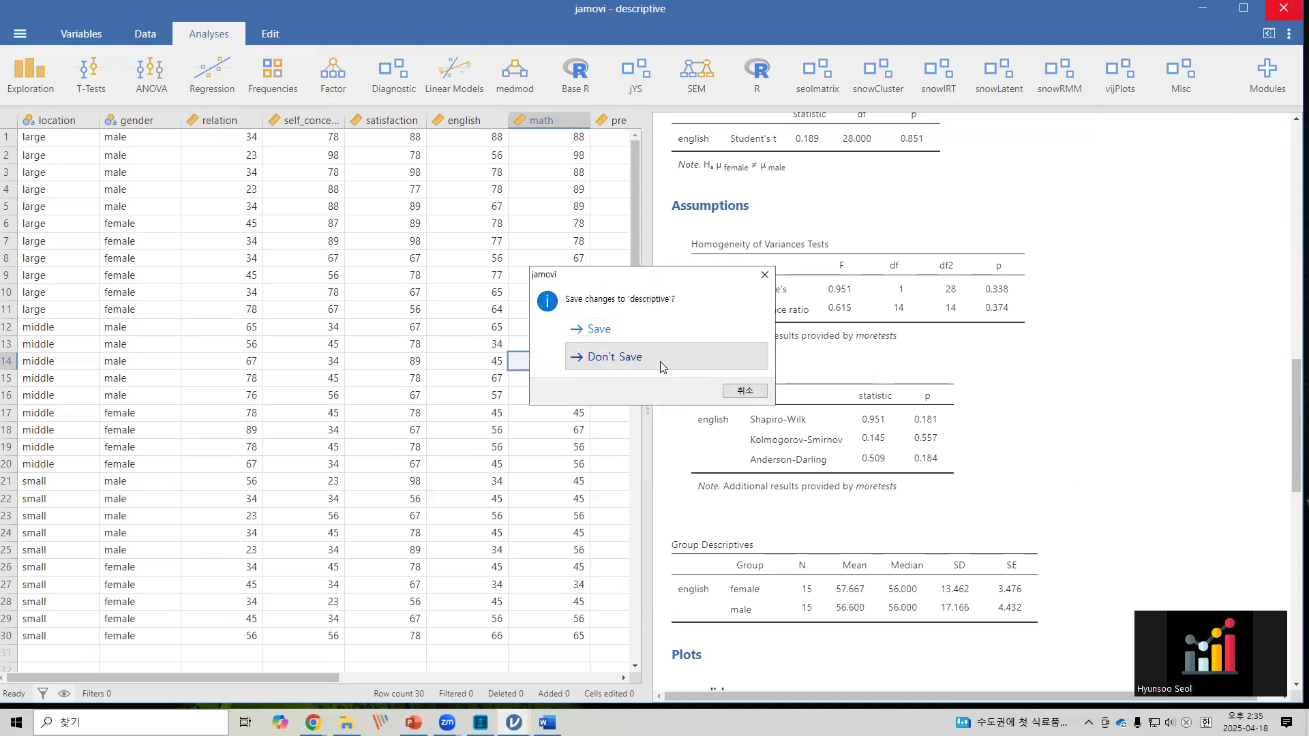
click(661, 362)
click(1029, 100)
drag(497, 265, 988, 266)
mouse_move(74, 676)
mouse_down()
mouse_move(427, 675)
mouse_move(71, 683)
mouse_up()
drag(988, 240, 661, 246)
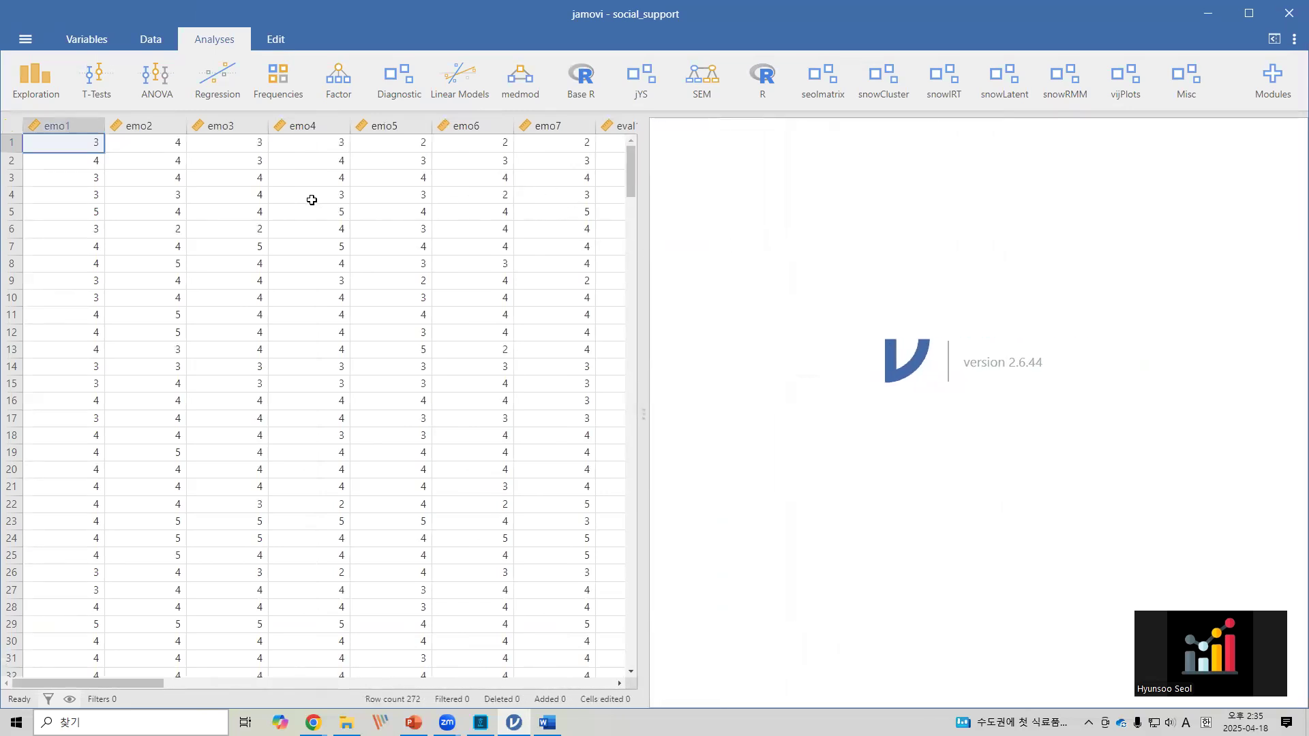
click(334, 94)
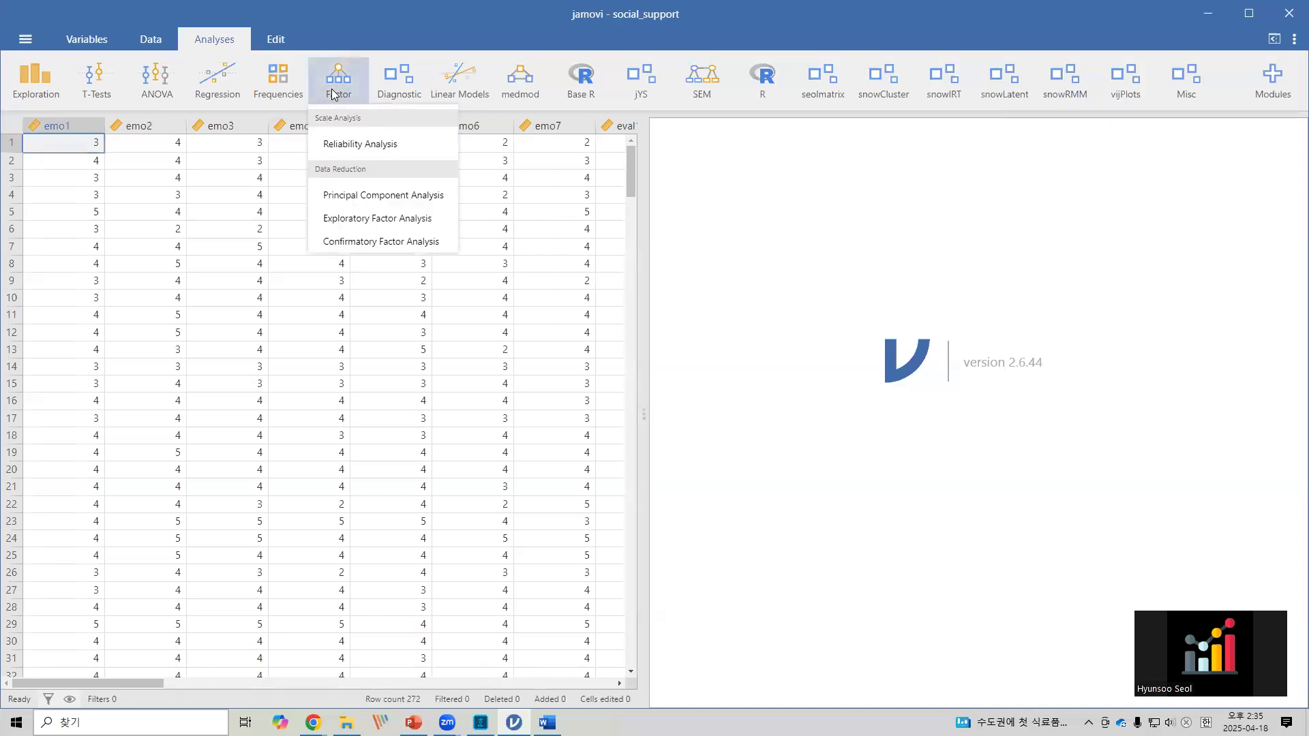
click(360, 246)
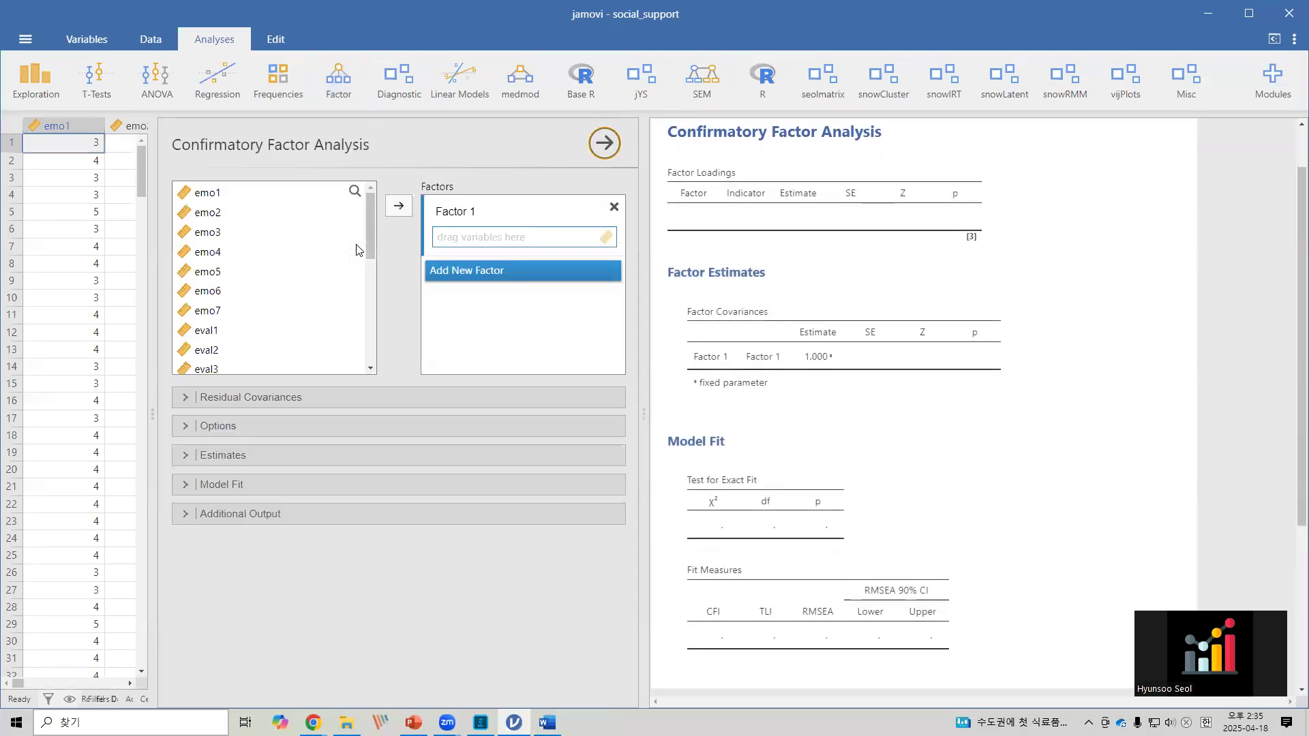
click(604, 143)
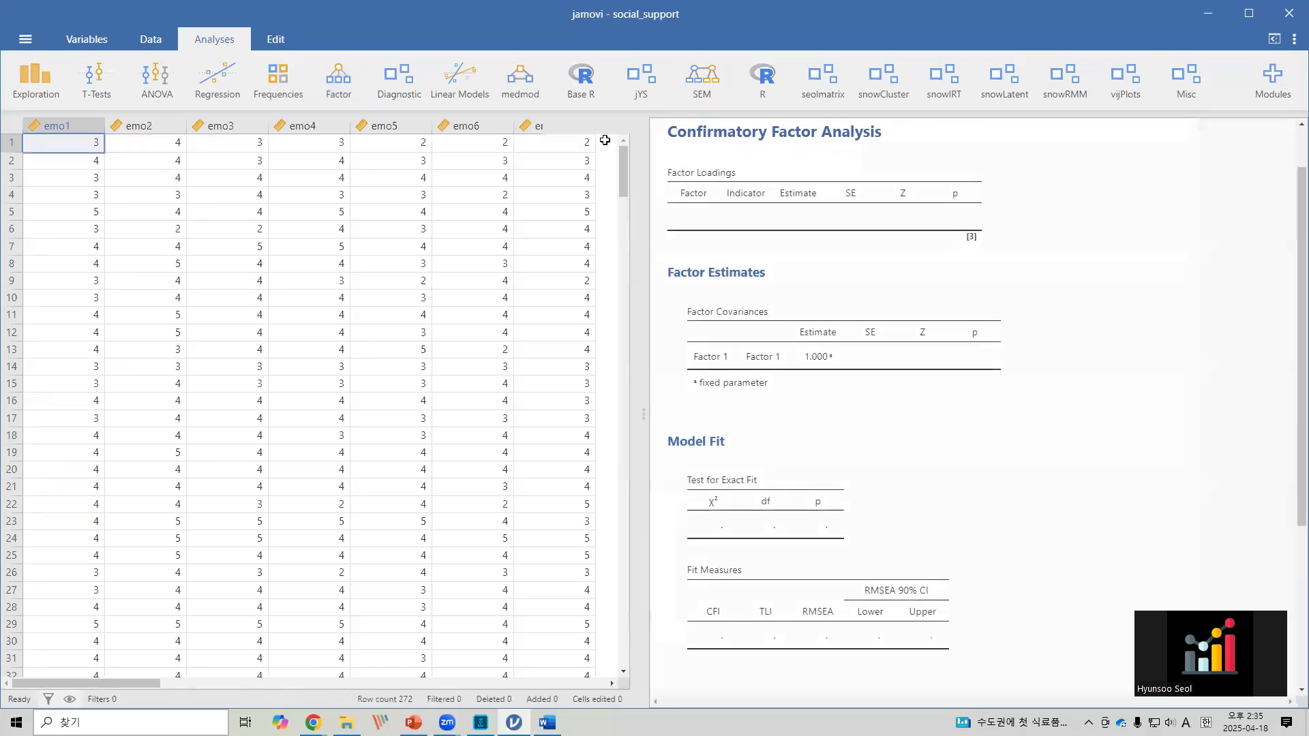
right_click(733, 189)
mouse_move(705, 150)
click(784, 184)
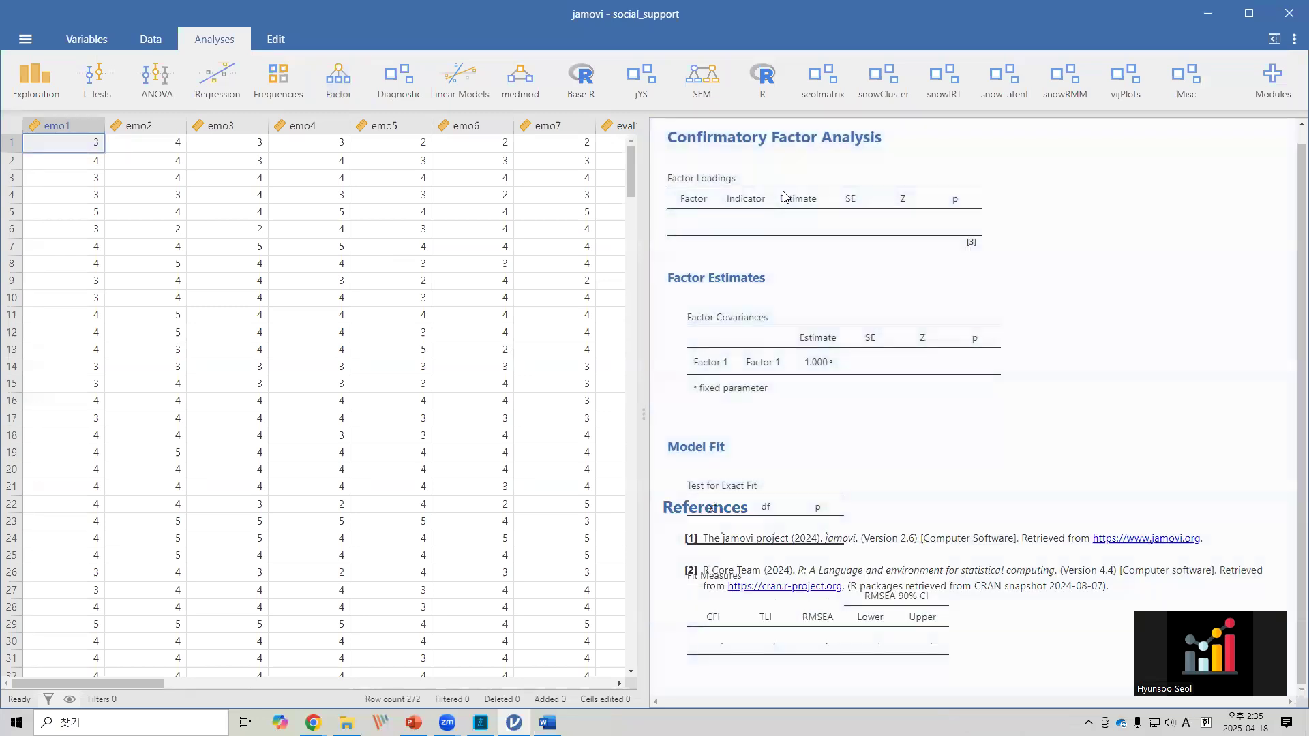
- Create a Reliability Analysis with emo1, emo2 and emo3 as its items
click(337, 80)
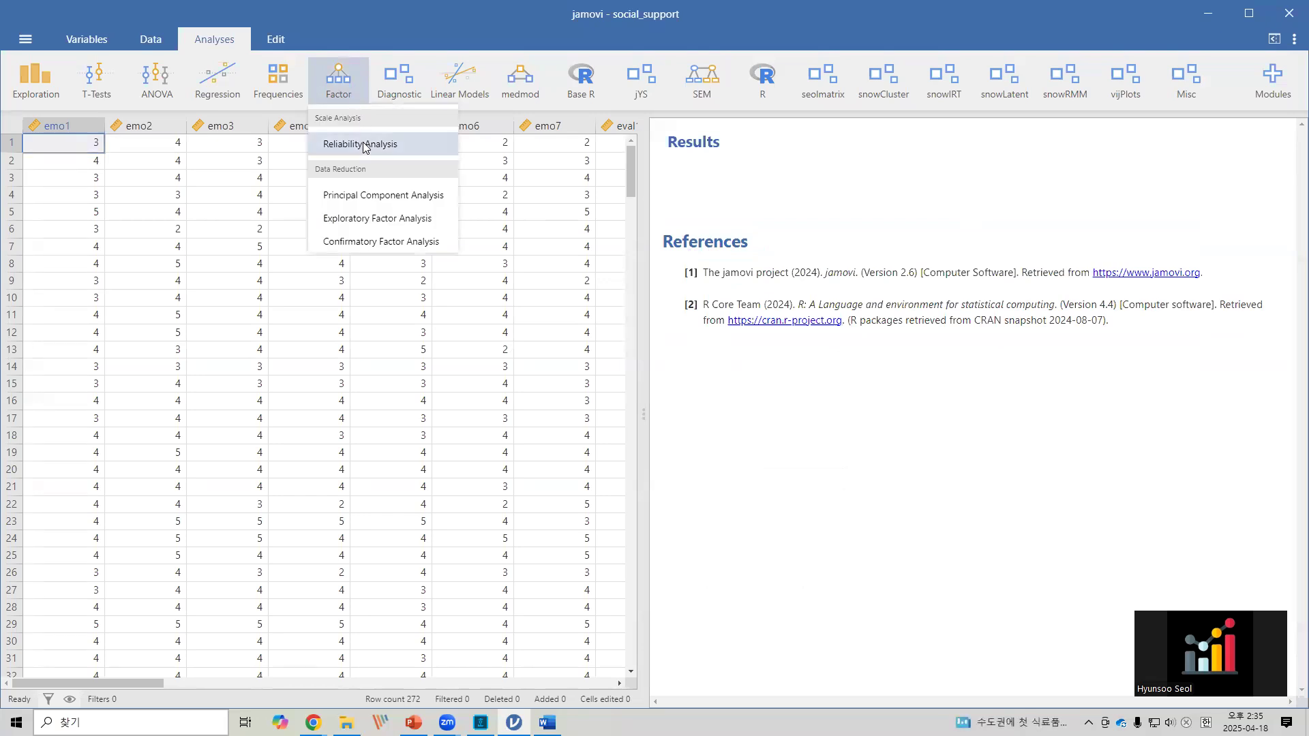
click(365, 146)
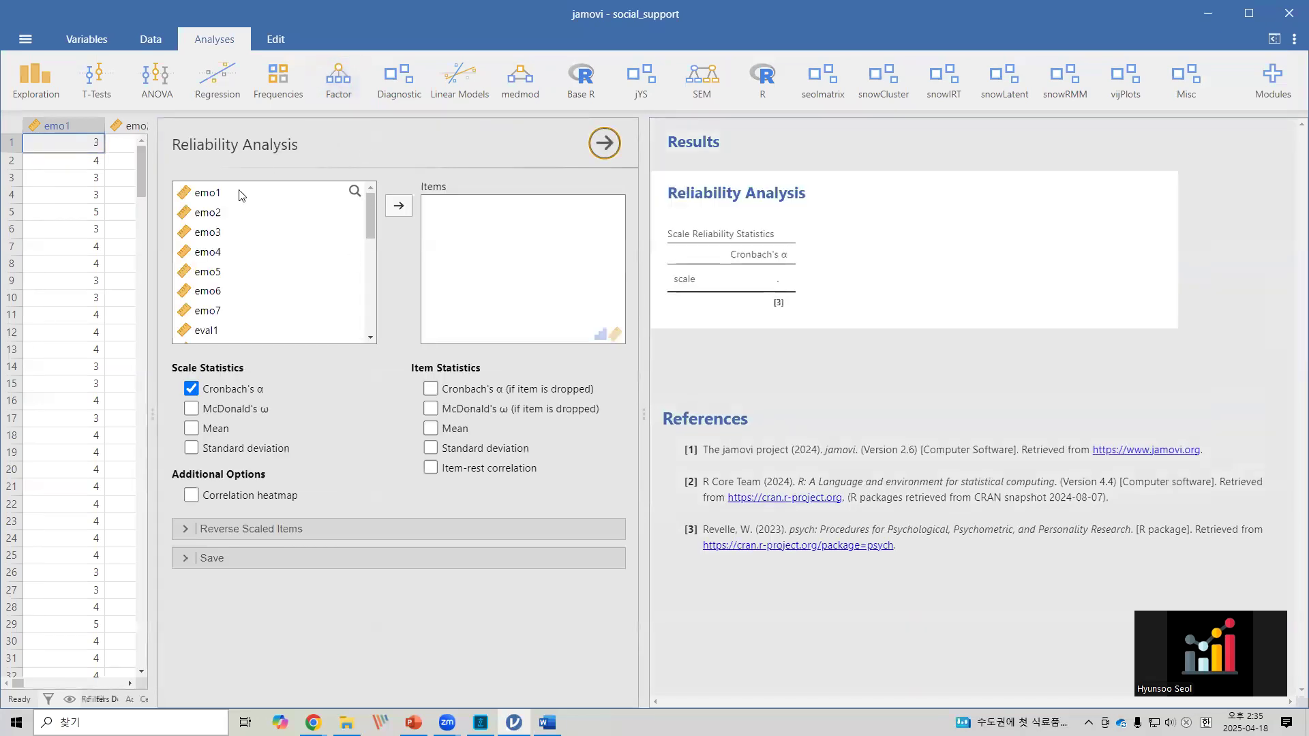
click(228, 195)
click(399, 206)
click(399, 208)
drag(274, 193, 534, 262)
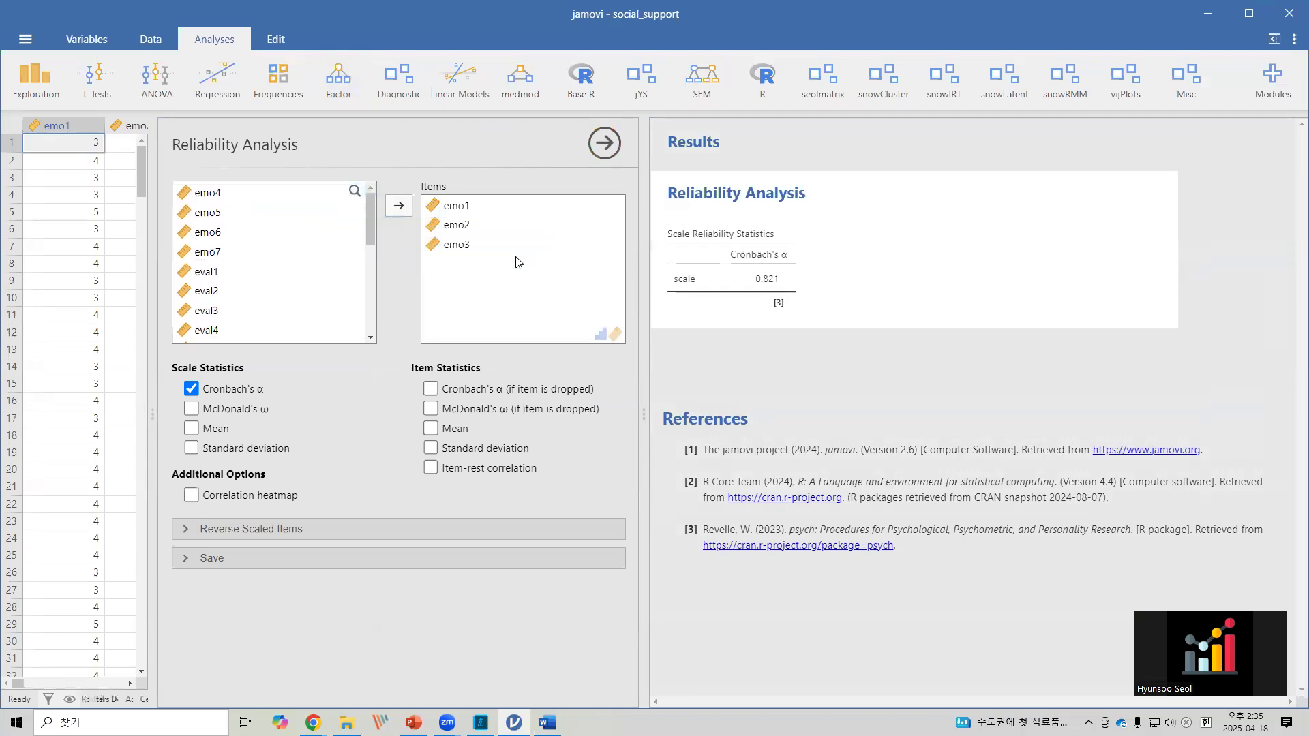
- Add all remaining variables, from emo4 through inst6, to the reliability analysis items
click(219, 198)
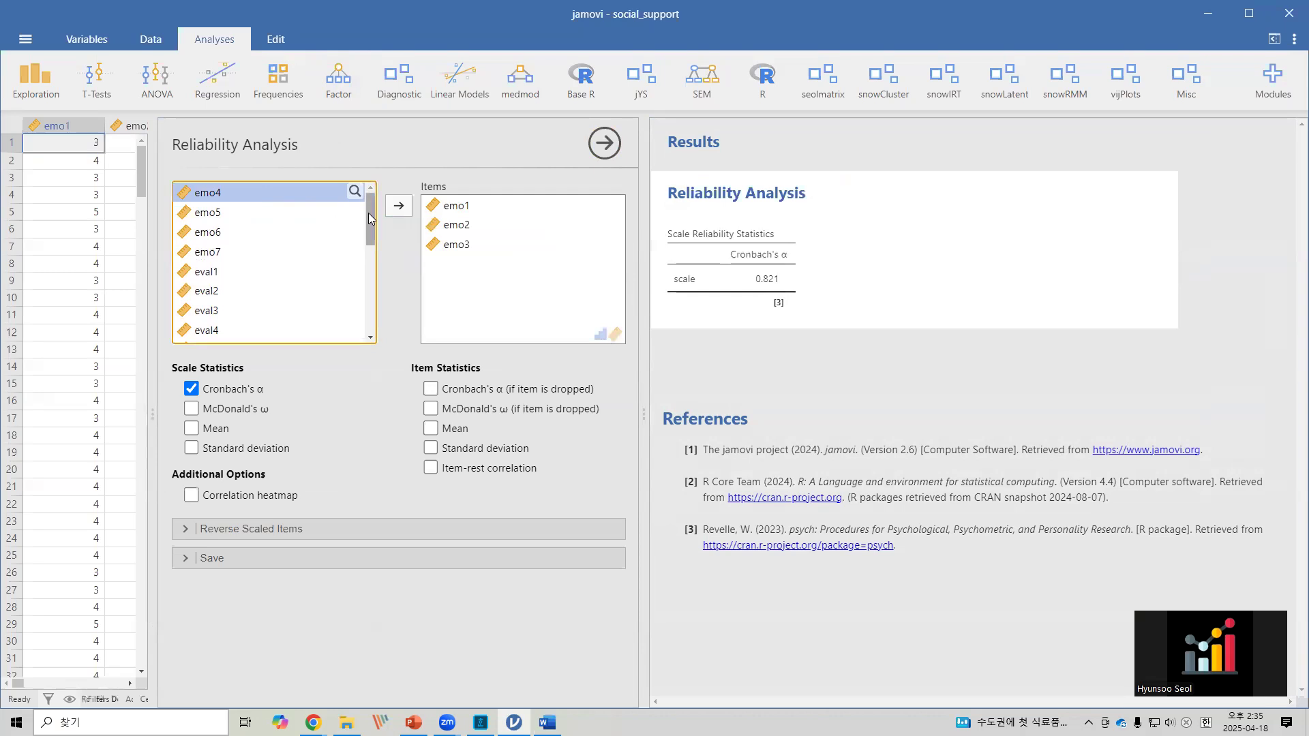
drag(370, 216, 371, 313)
shift+click(213, 336)
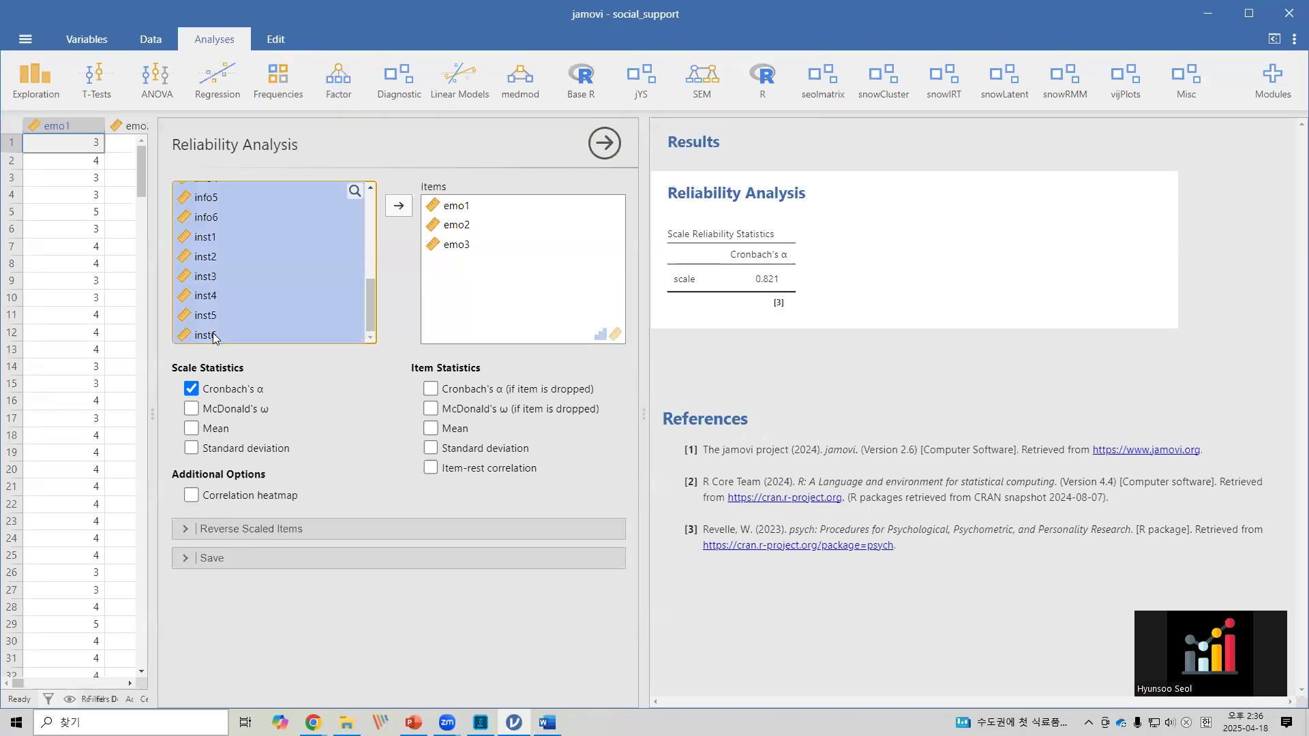
click(399, 207)
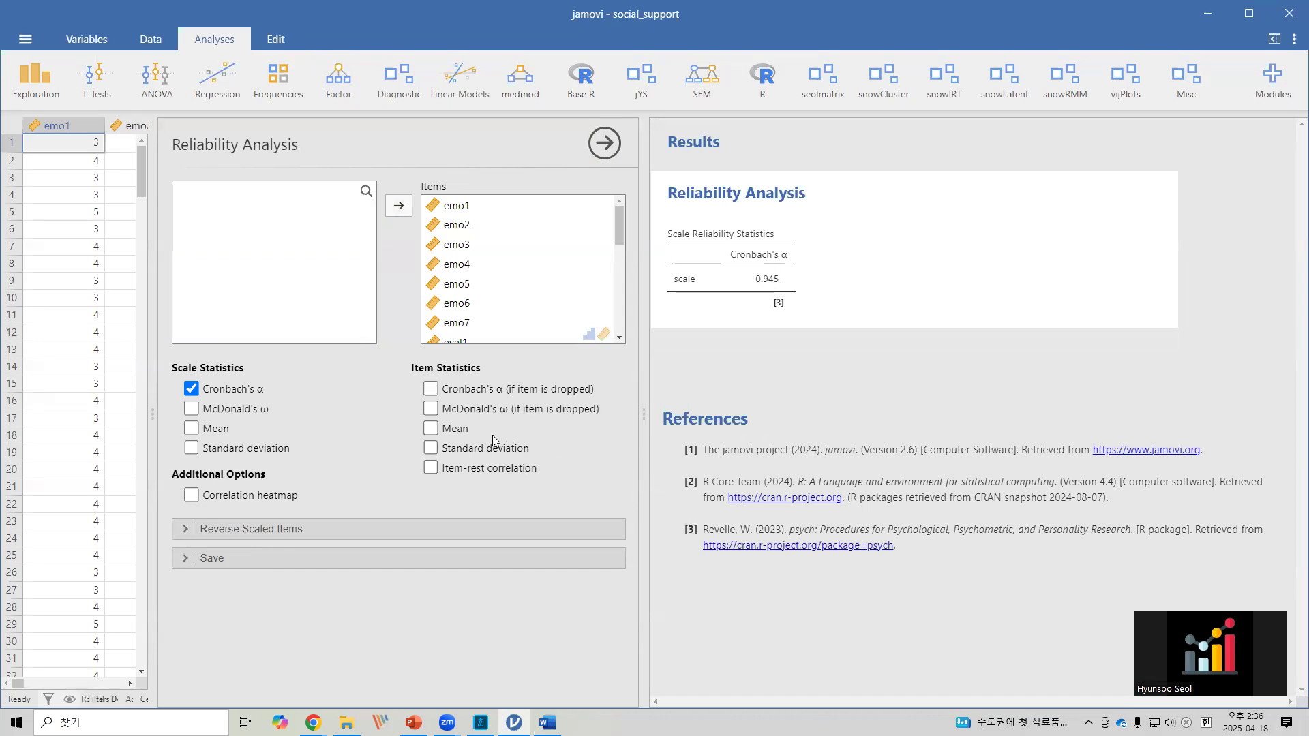
- Include McDonald's ω, mean and standard deviation in the scale statistics, plus a correlation heatmap
click(191, 409)
click(193, 430)
click(191, 449)
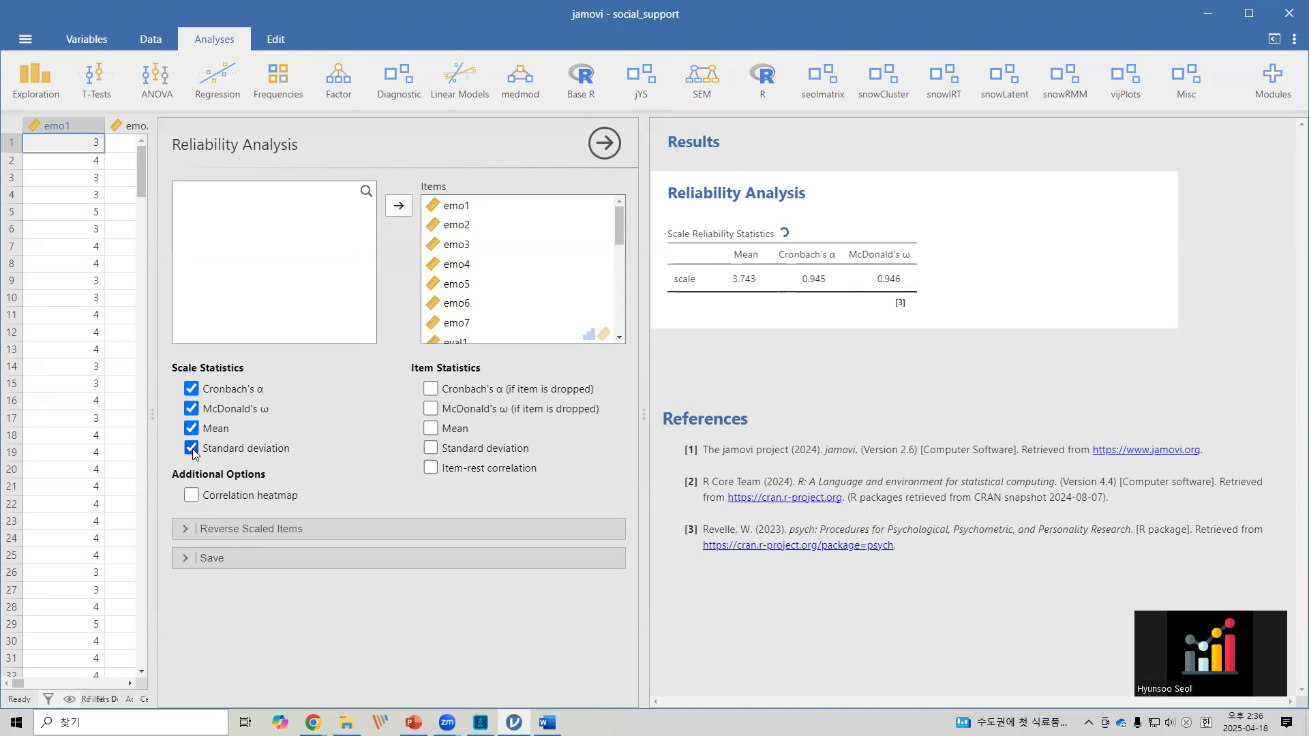
click(191, 498)
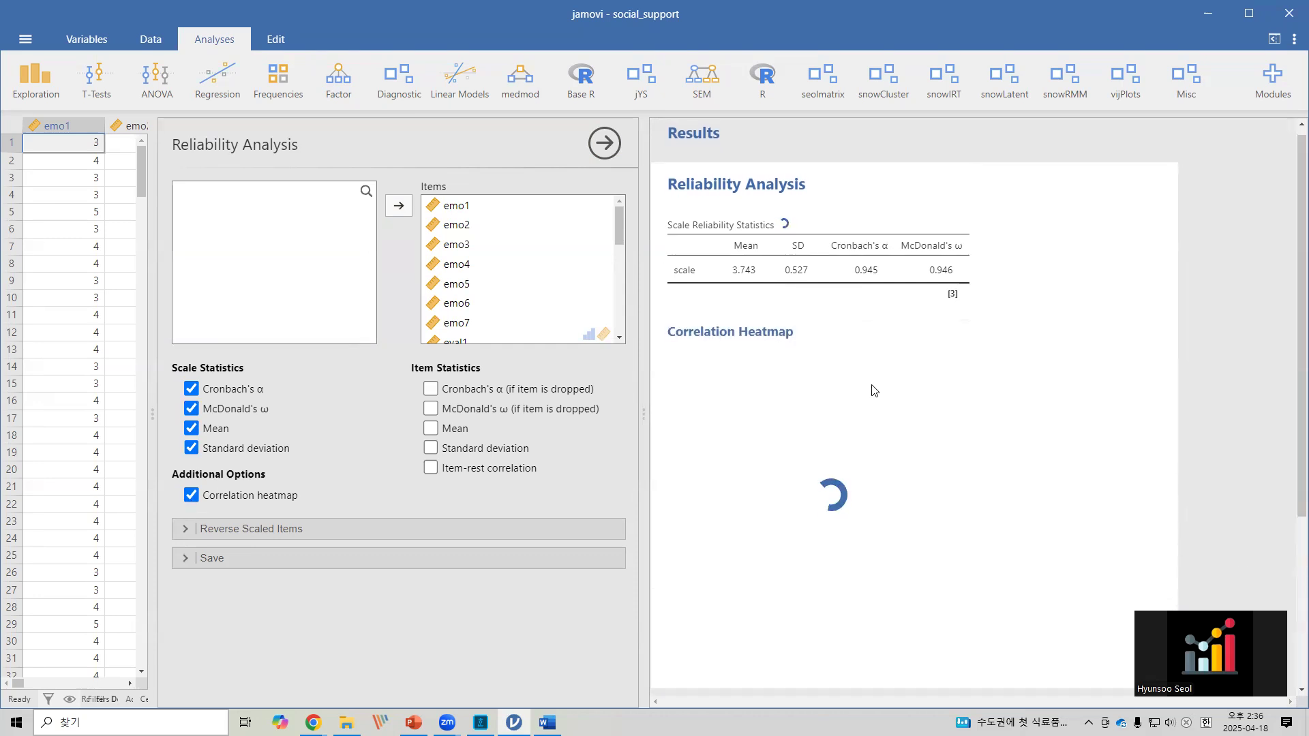
- Enable all item statistics: Cronbach's α and McDonald's ω if item is dropped, mean, standard deviation and item-rest correlation, and review the output
click(431, 391)
click(431, 409)
click(432, 430)
click(431, 449)
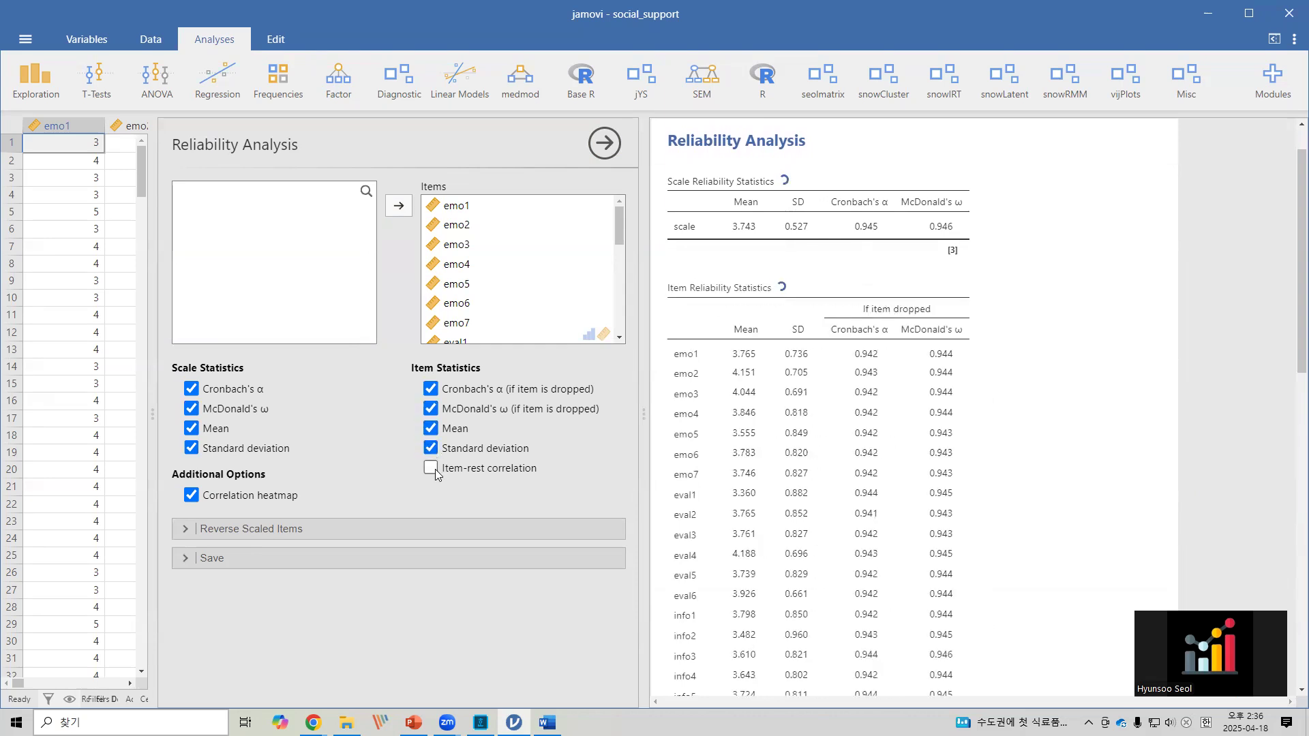
click(431, 468)
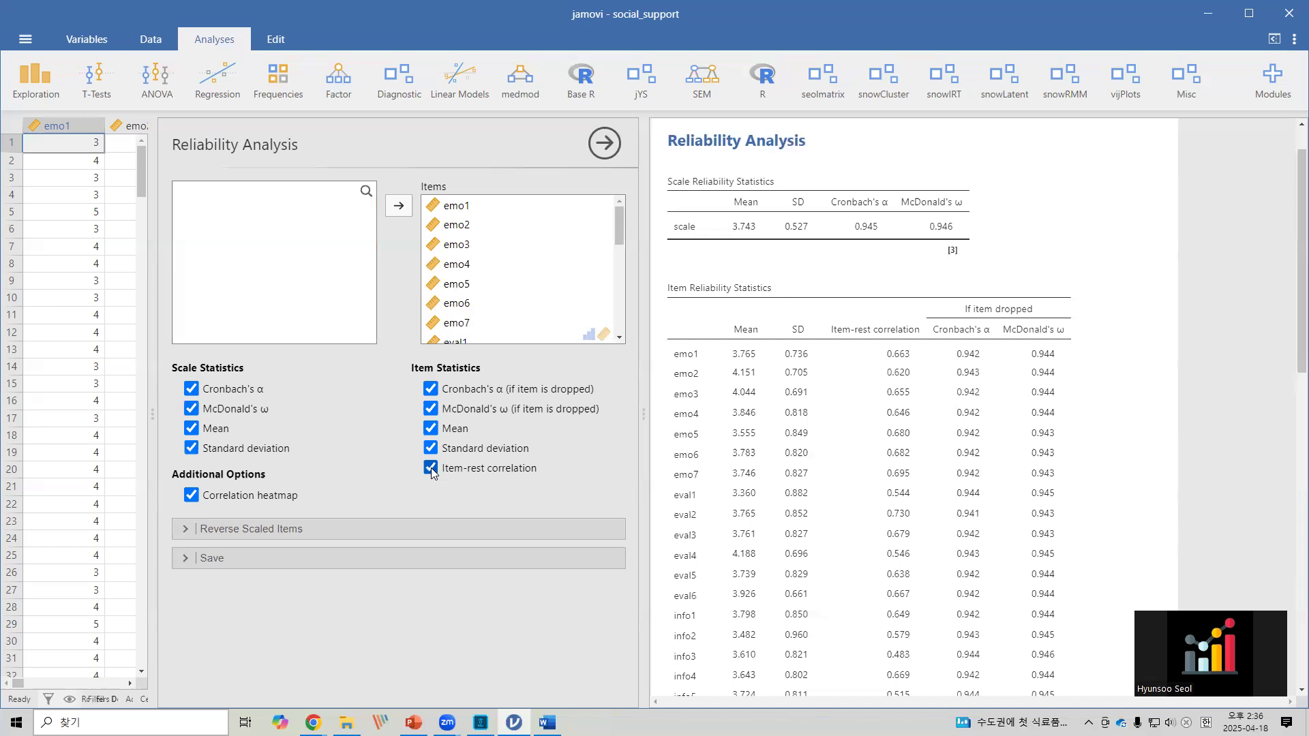
scroll(1002, 368, down, 6)
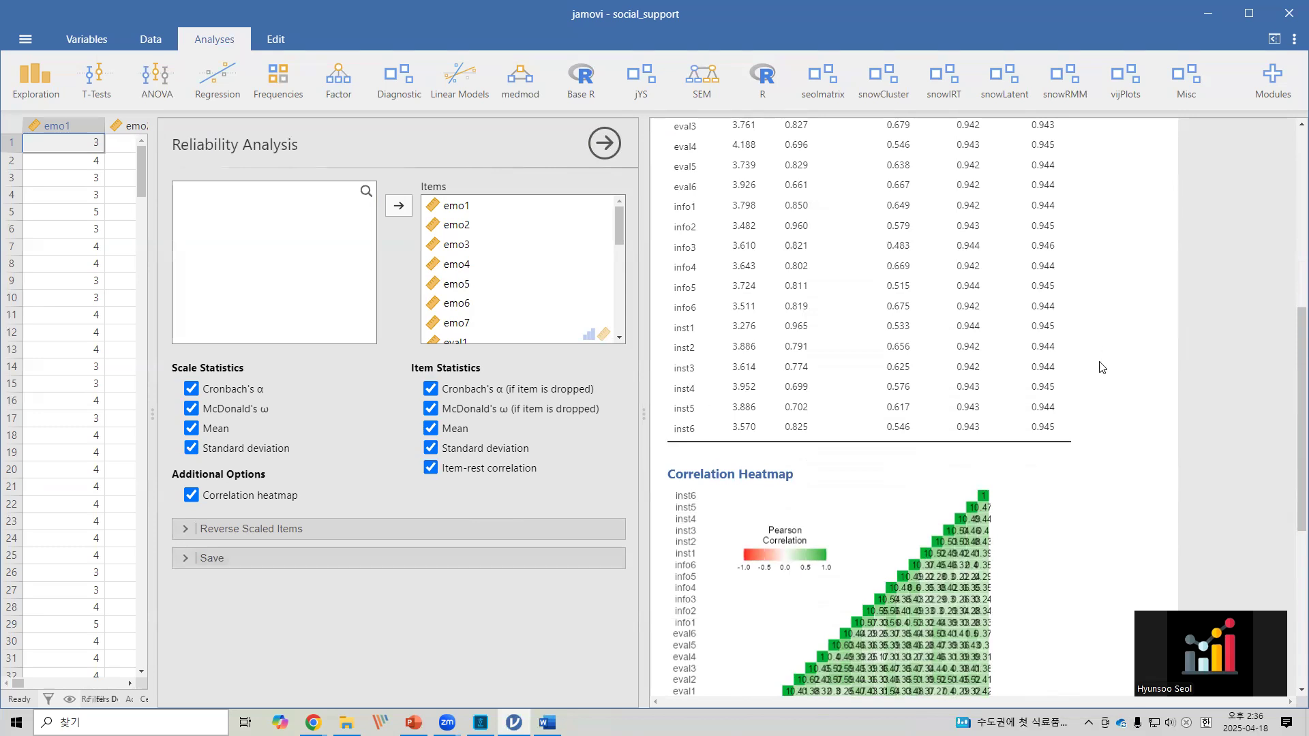
scroll(1100, 367, up, 6)
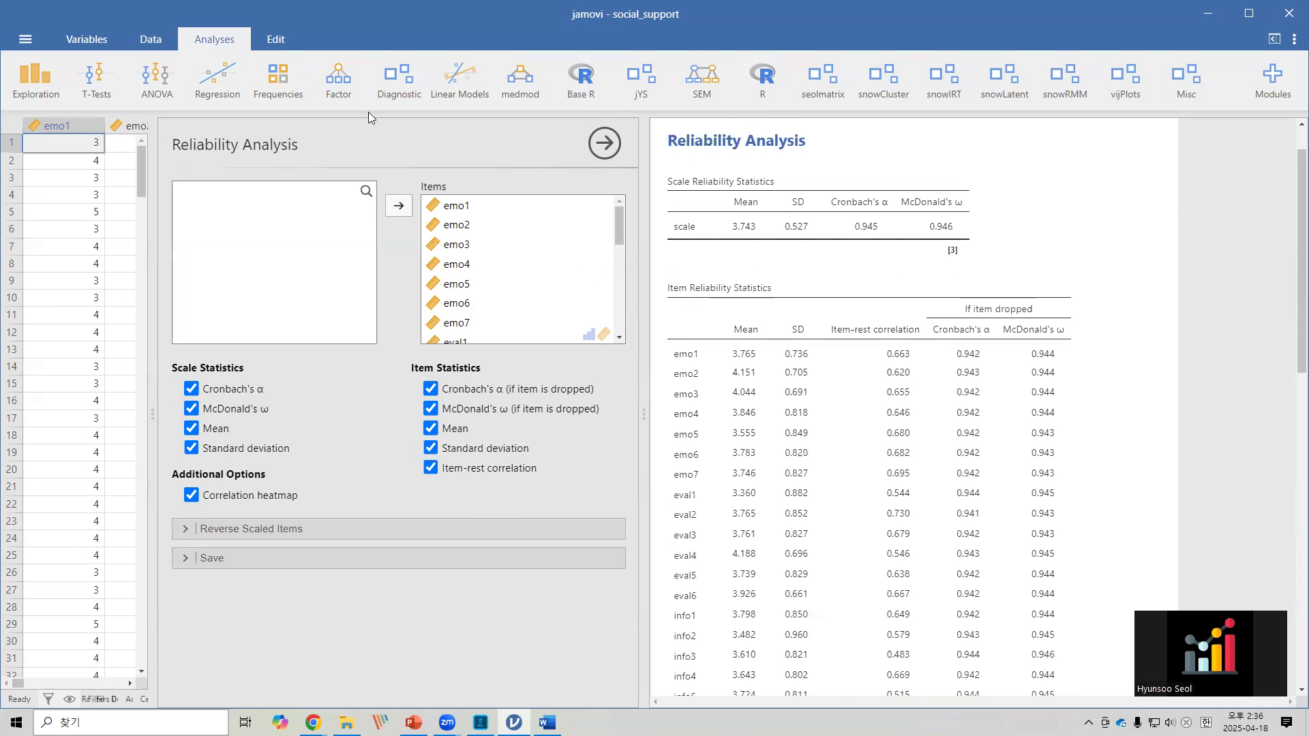
- Create an Exploratory Factor Analysis with all variables from emo1 through inst6
click(335, 92)
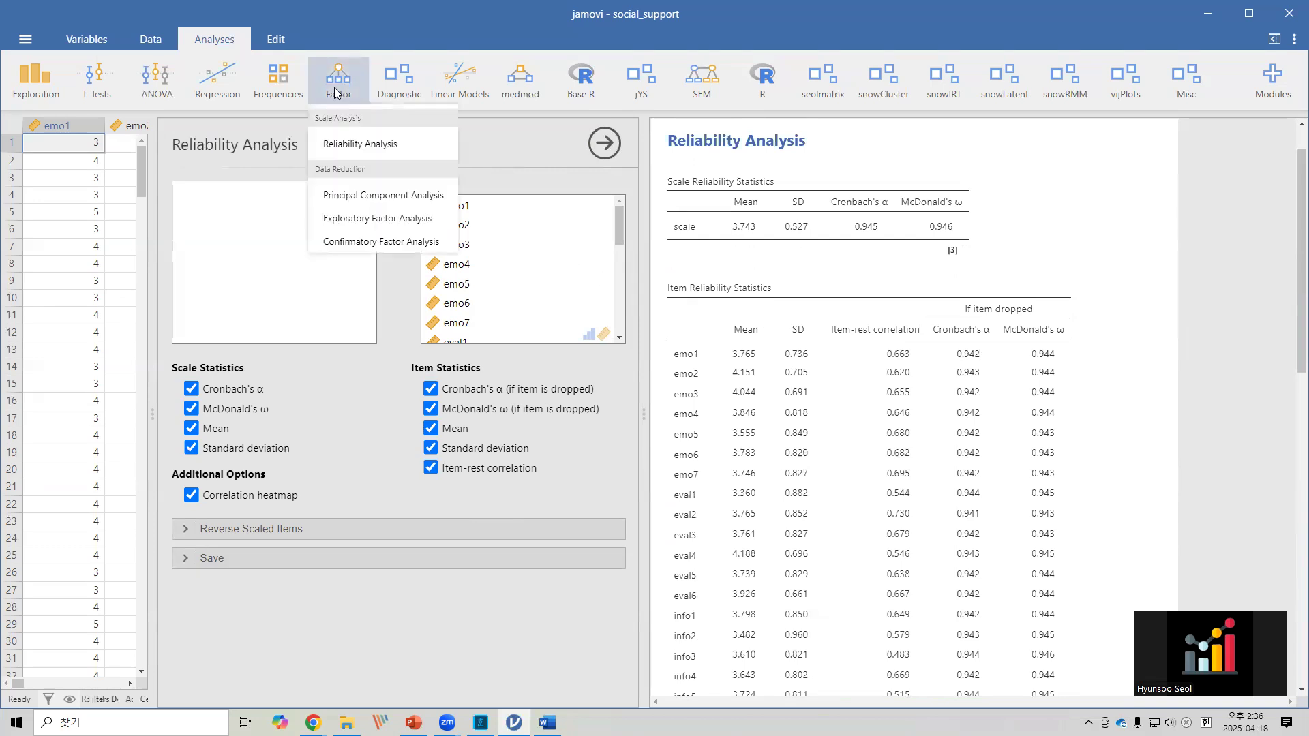
click(378, 219)
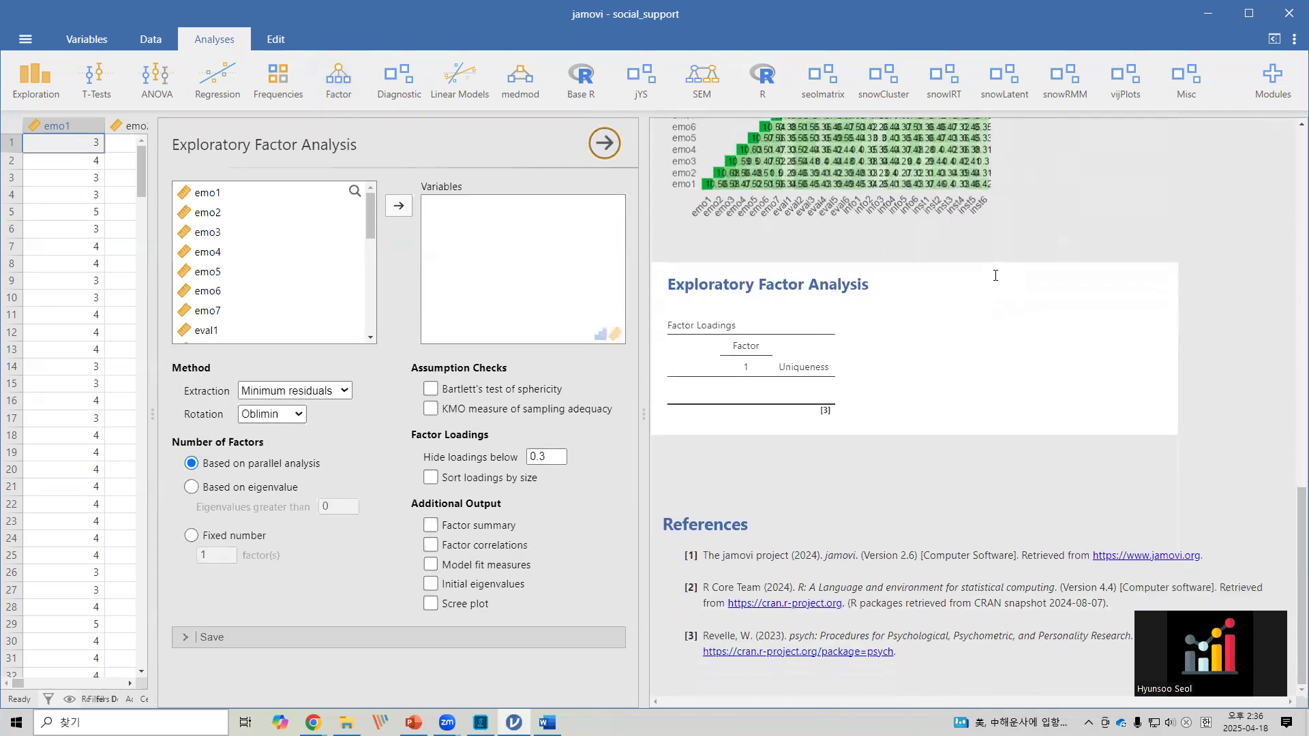
click(211, 196)
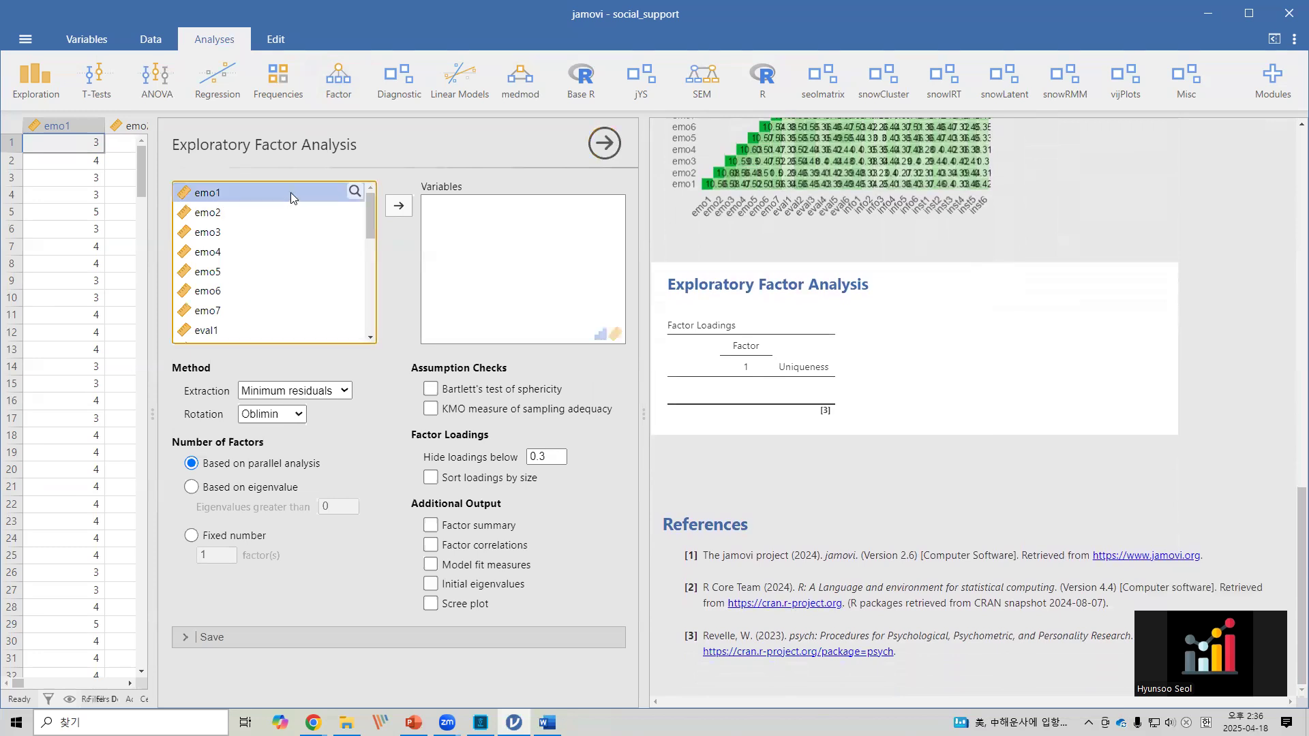
drag(367, 210, 372, 311)
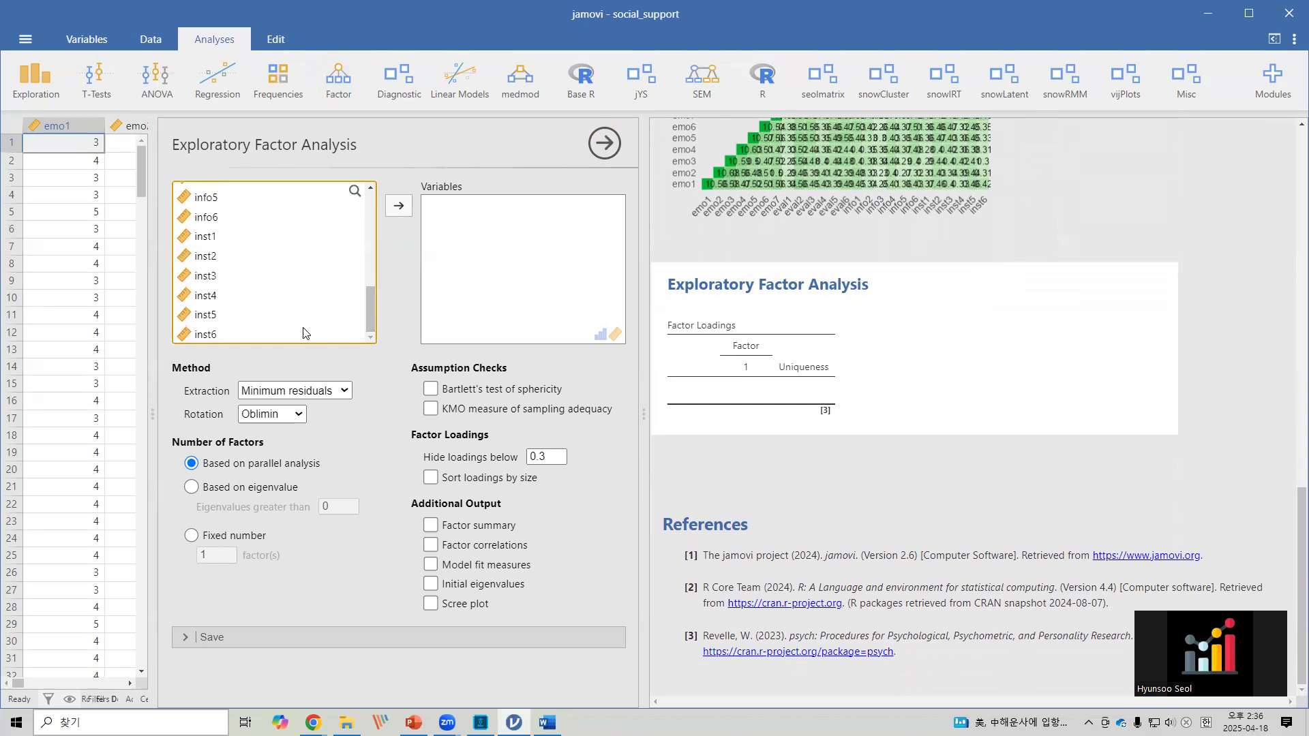
shift+click(230, 334)
click(403, 205)
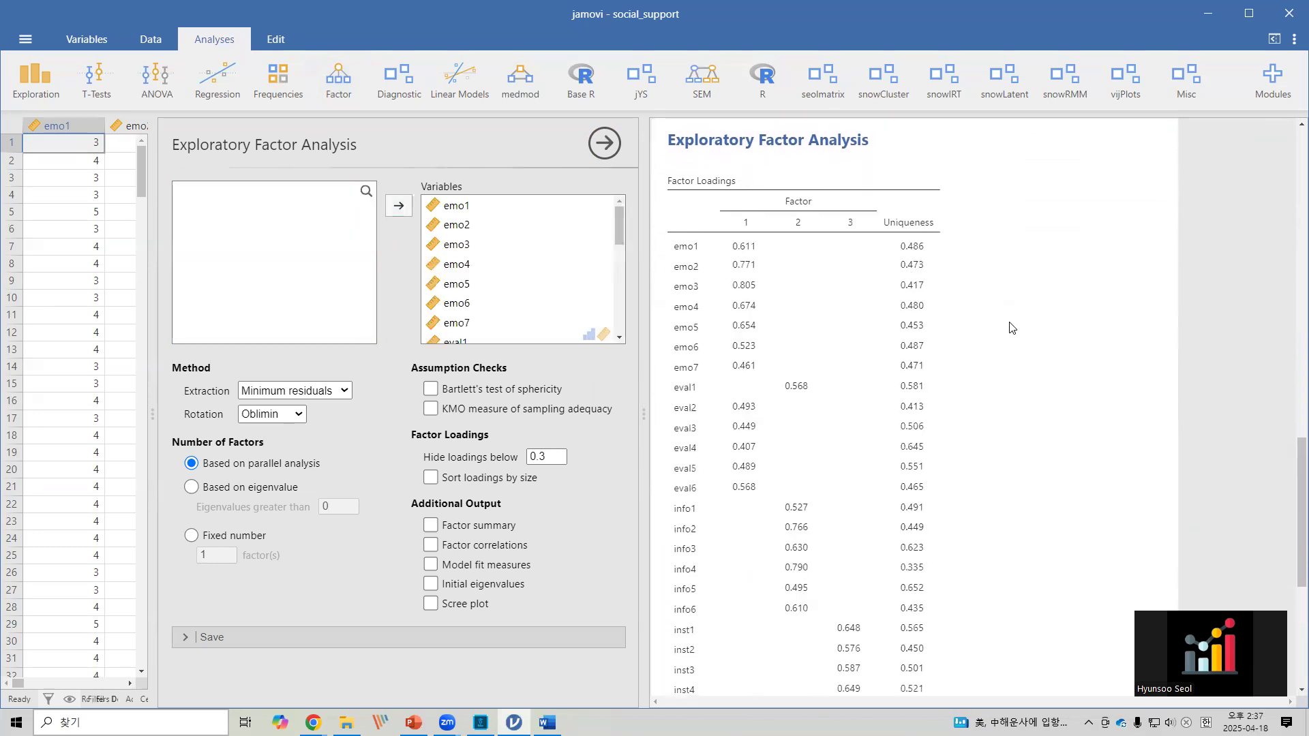
scroll(1014, 328, down, 1)
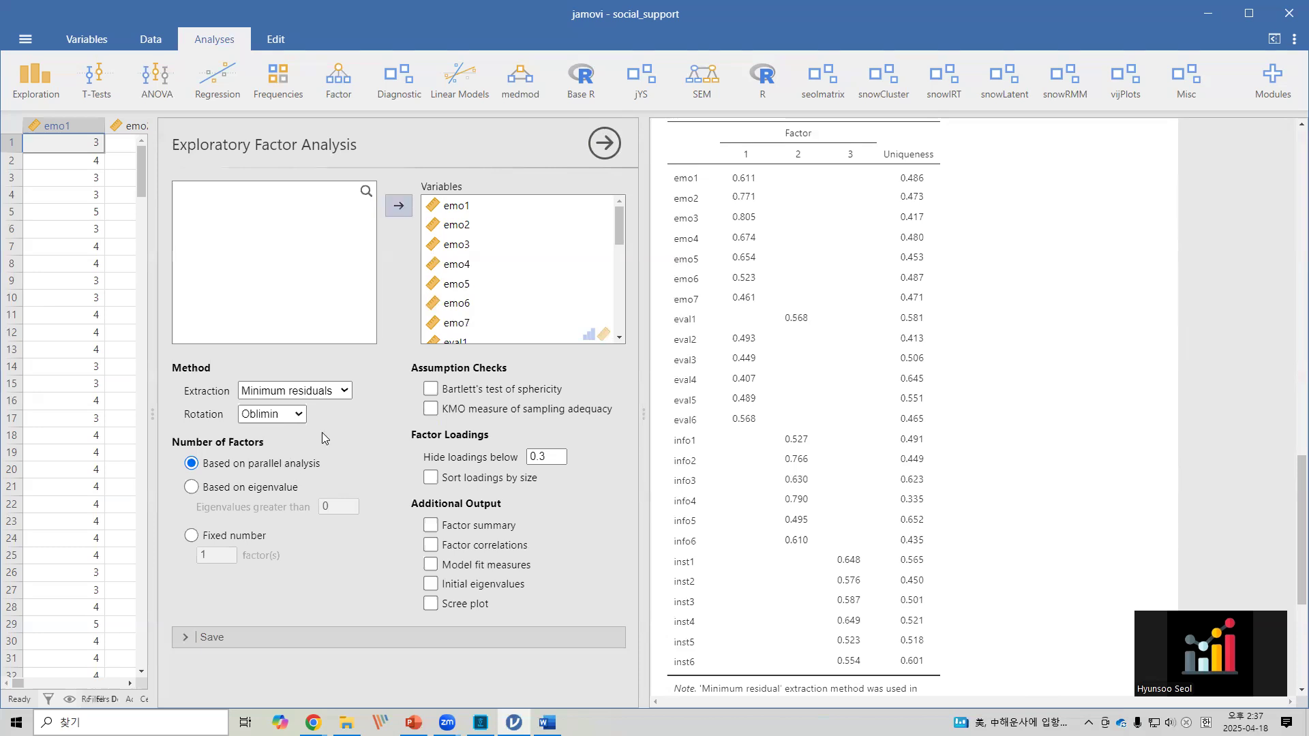
- Set the factor analysis rotation to Varimax and the extraction method to Maximum likelihood
key(ctrl+2)
mouse_move(251, 448)
mouse_down()
mouse_move(327, 478)
mouse_move(360, 451)
mouse_up()
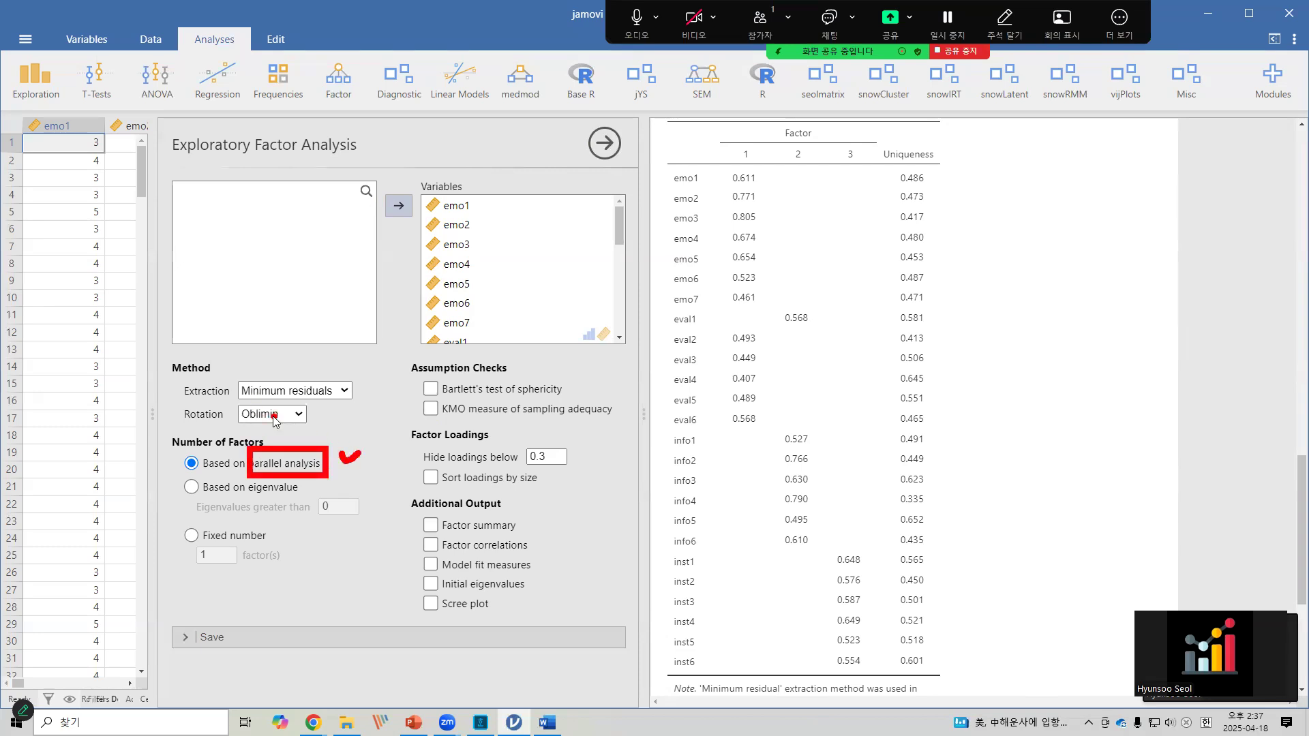
click(298, 414)
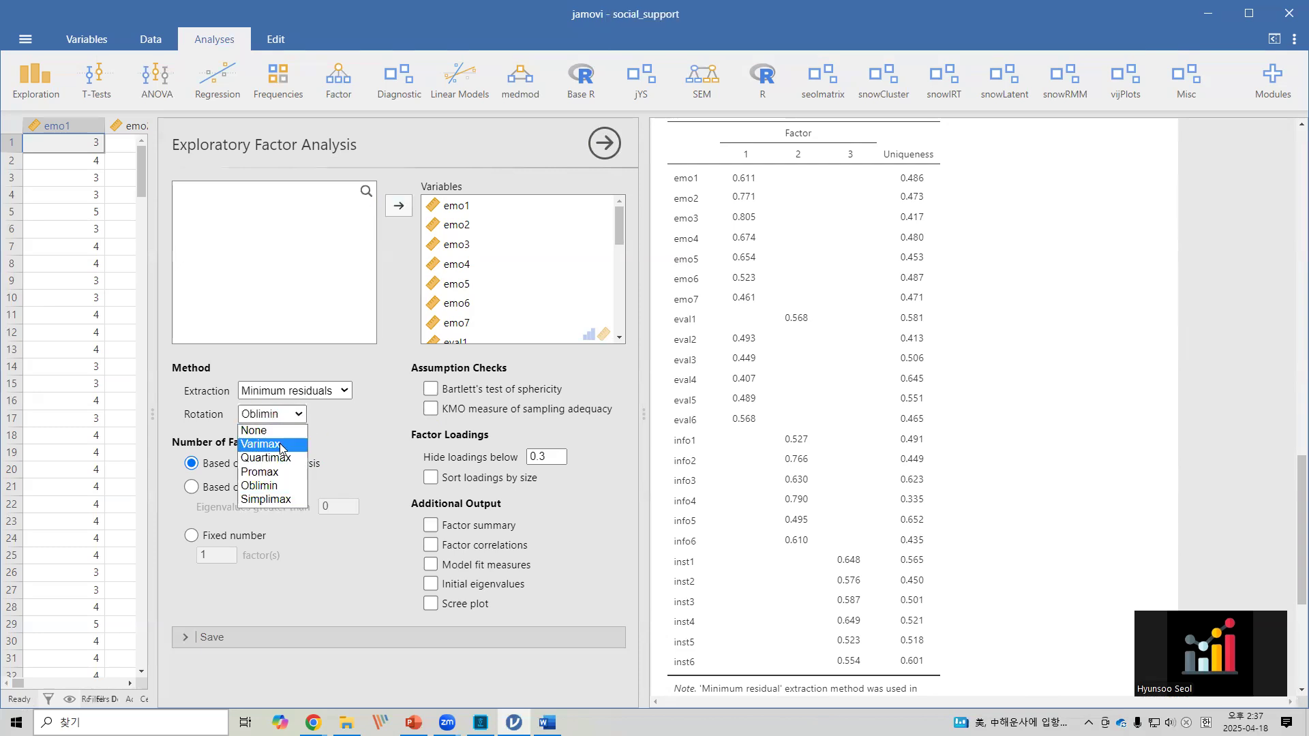
click(280, 444)
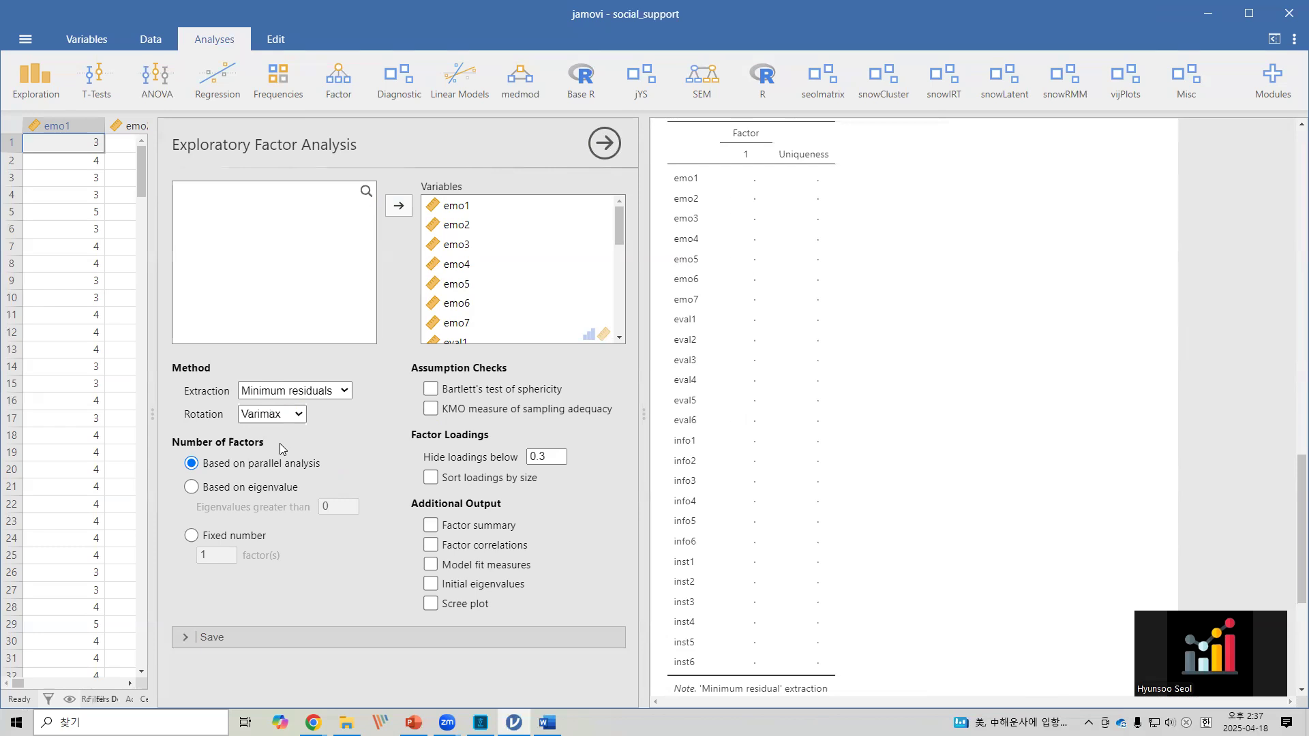
click(344, 391)
click(312, 421)
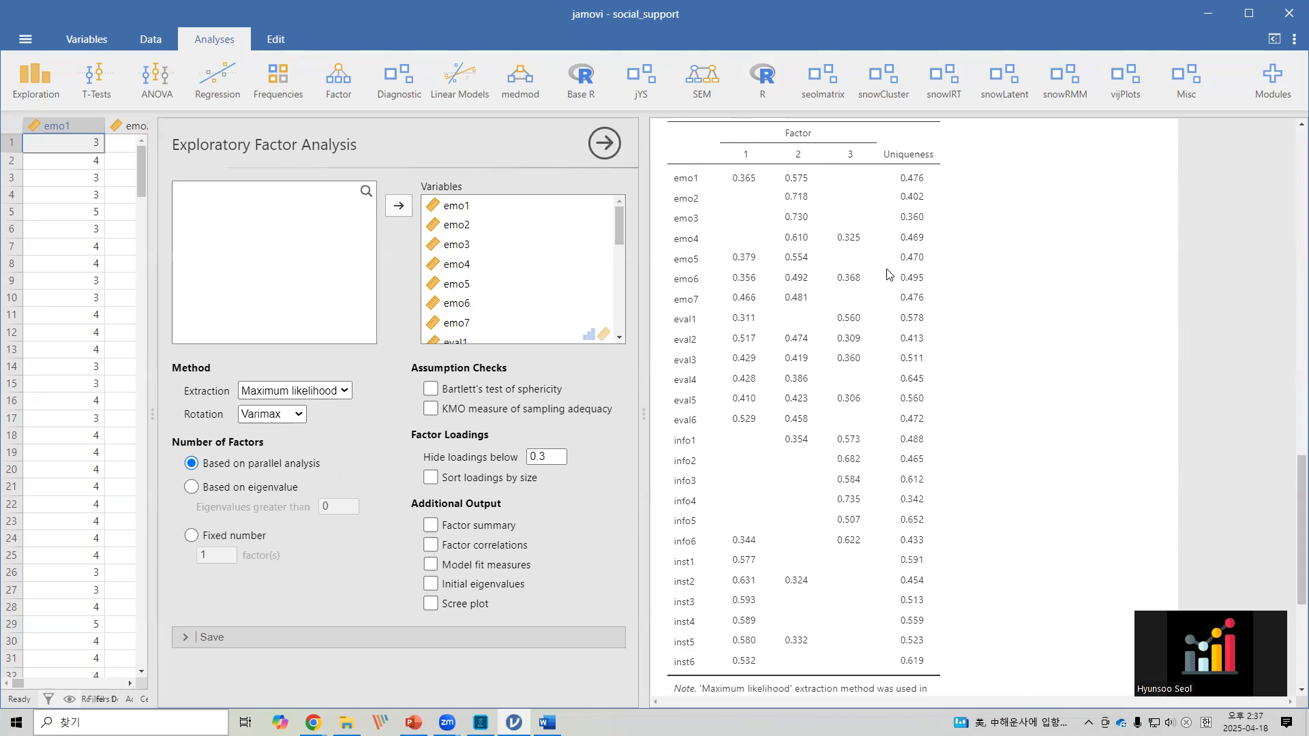
- Enable Bartlett's test of sphericity and the KMO measure of sampling adequacy, and sort the factor loadings by size
click(430, 391)
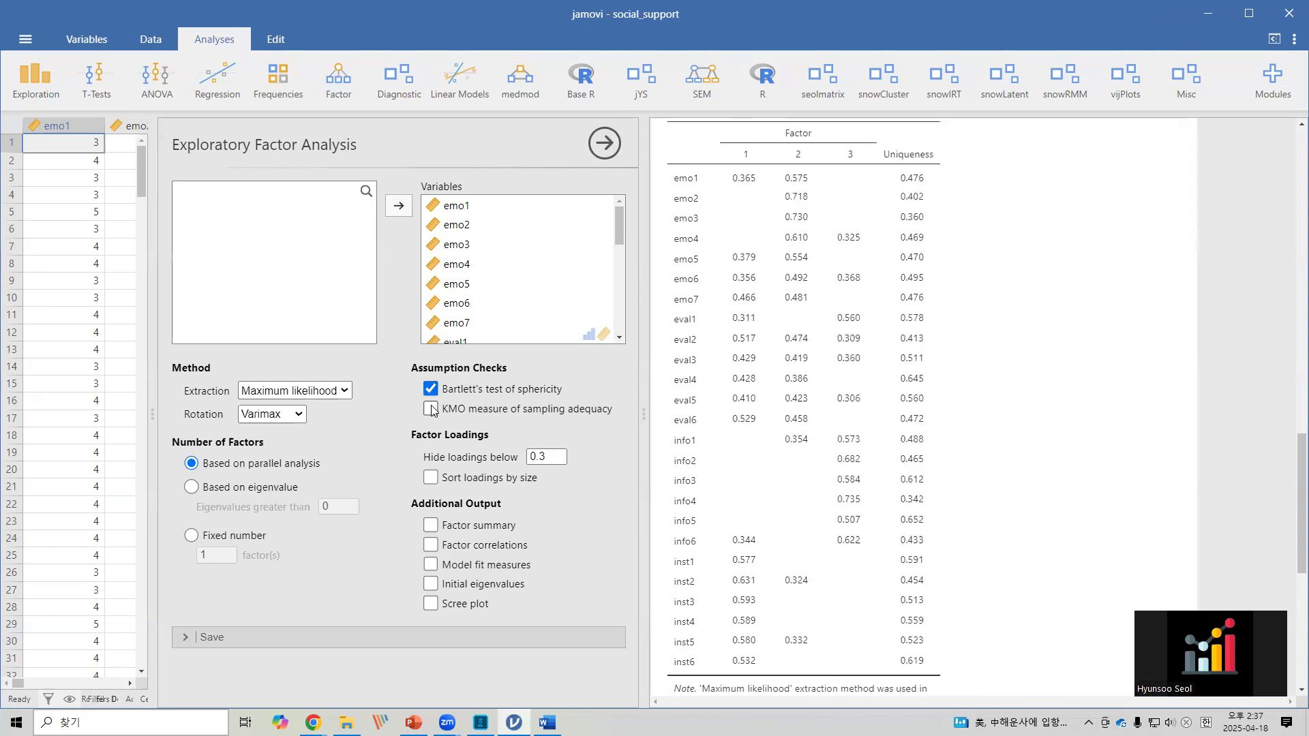
scroll(808, 378, down, 4)
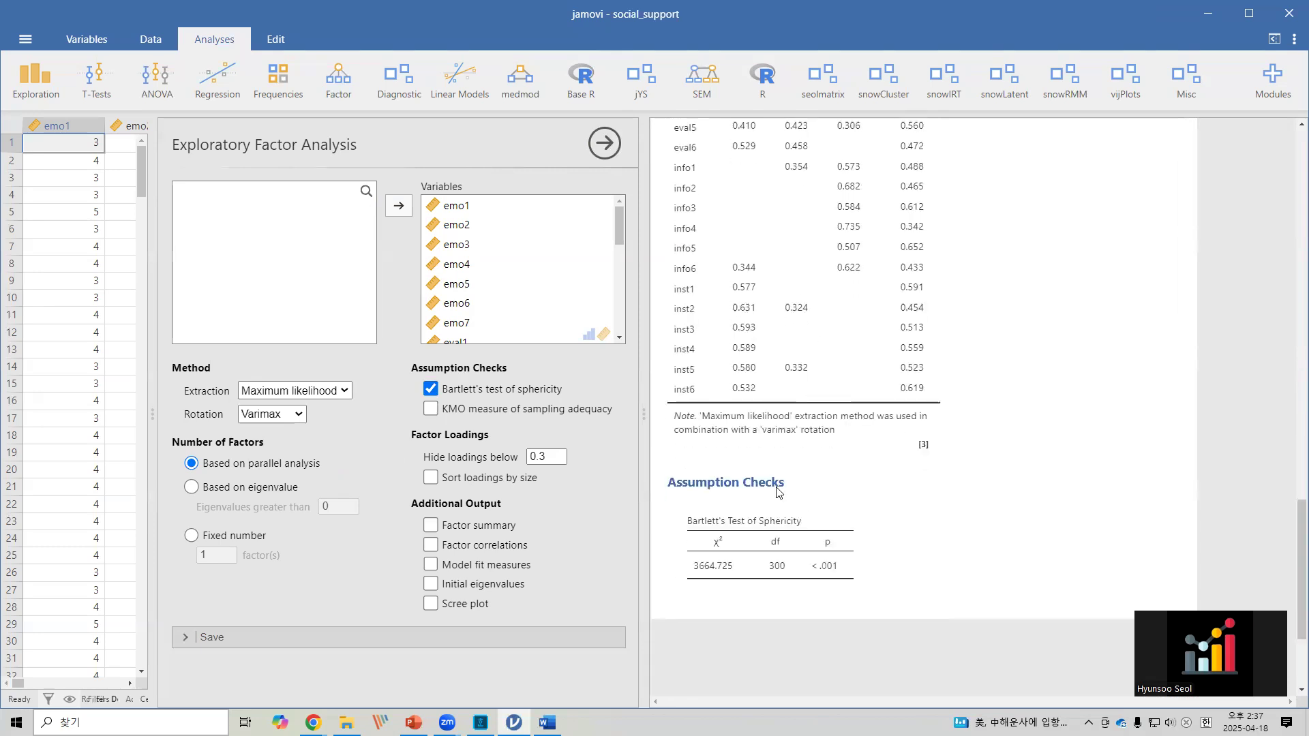
click(430, 408)
click(430, 478)
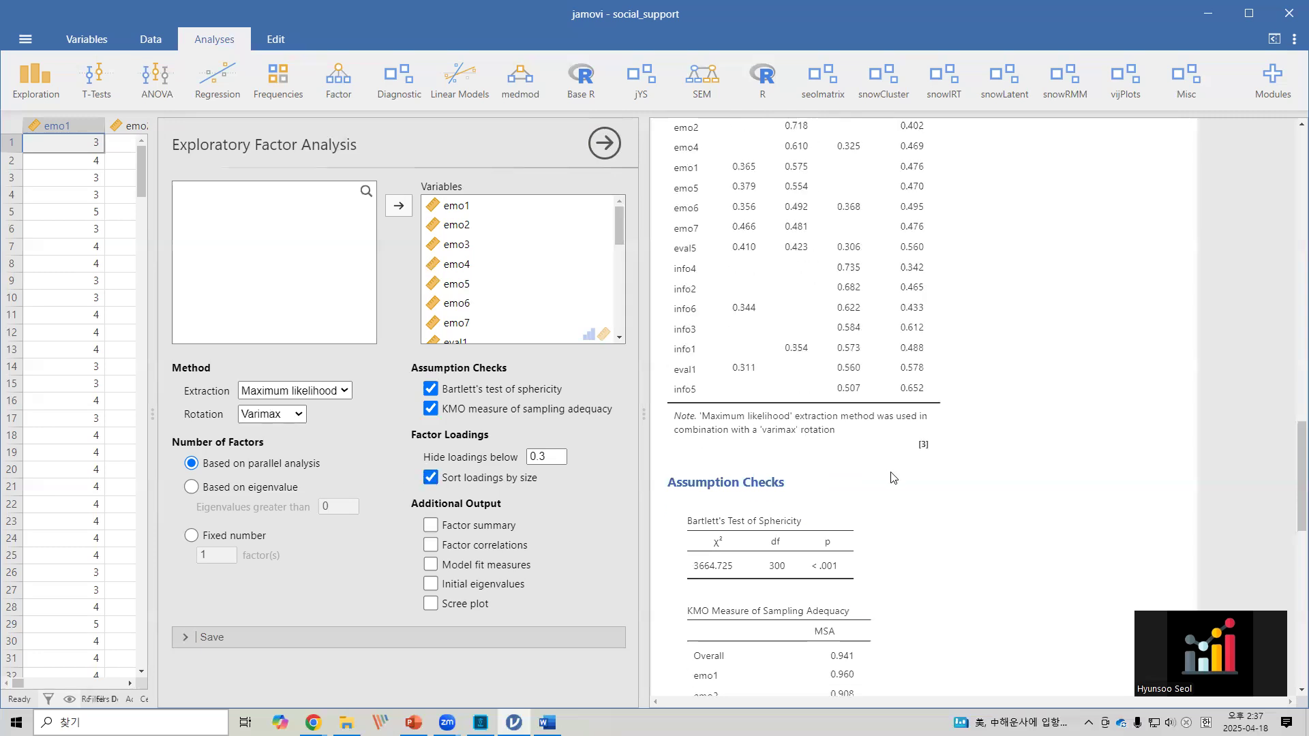
scroll(908, 450, up, 5)
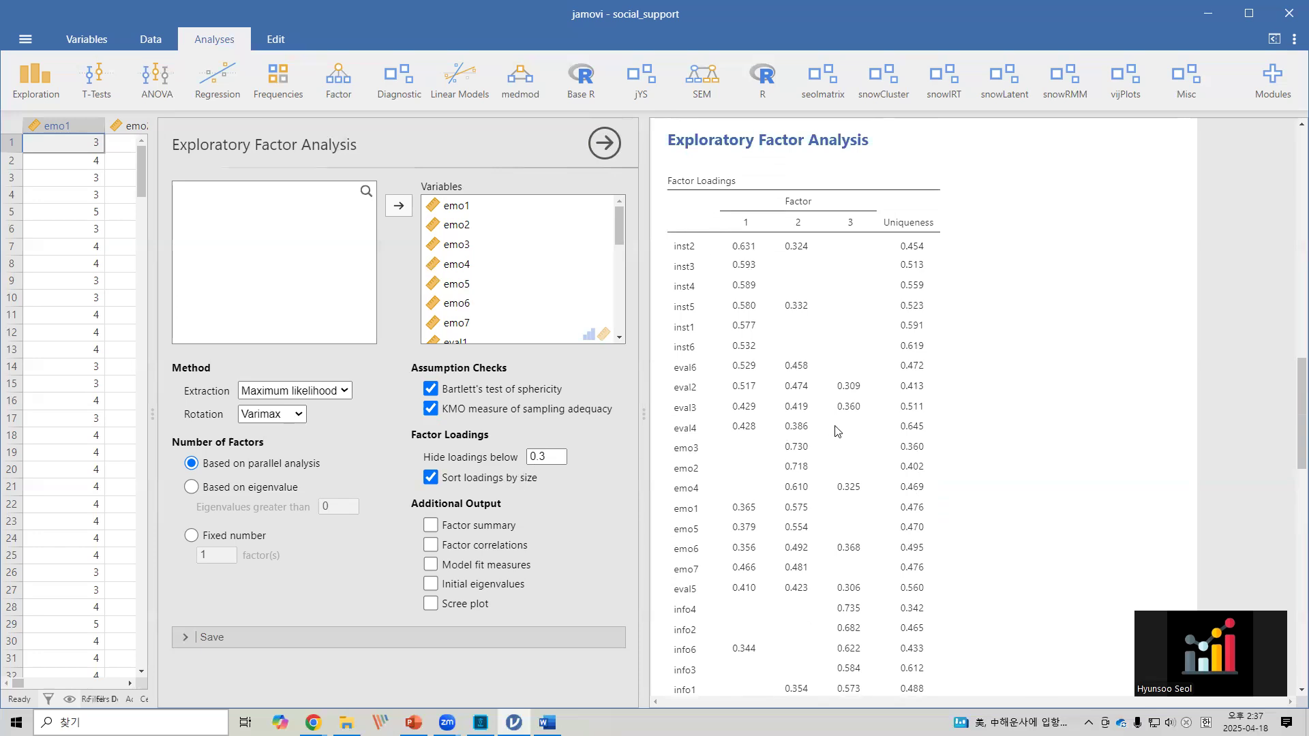
scroll(791, 437, down, 2)
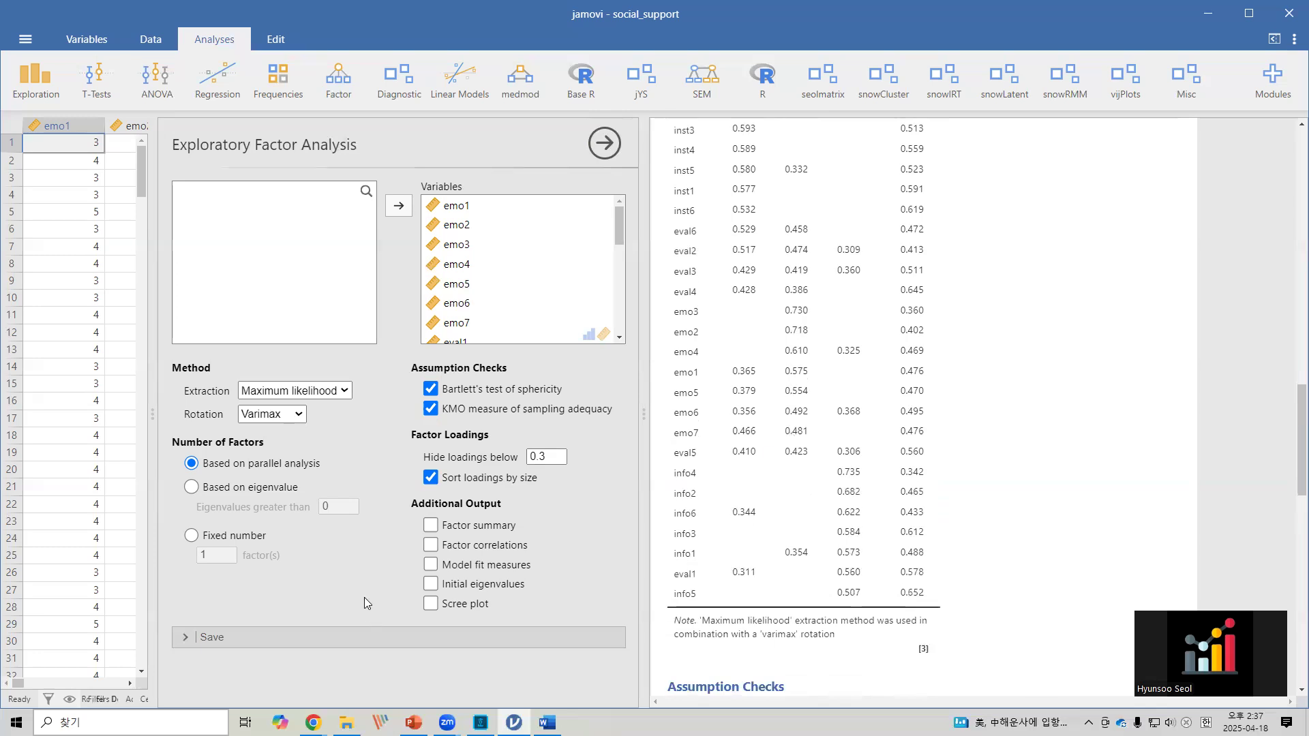
- Add factor summary, factor correlations, model fit measures, initial eigenvalues and scree plot to the factor analysis output
click(431, 527)
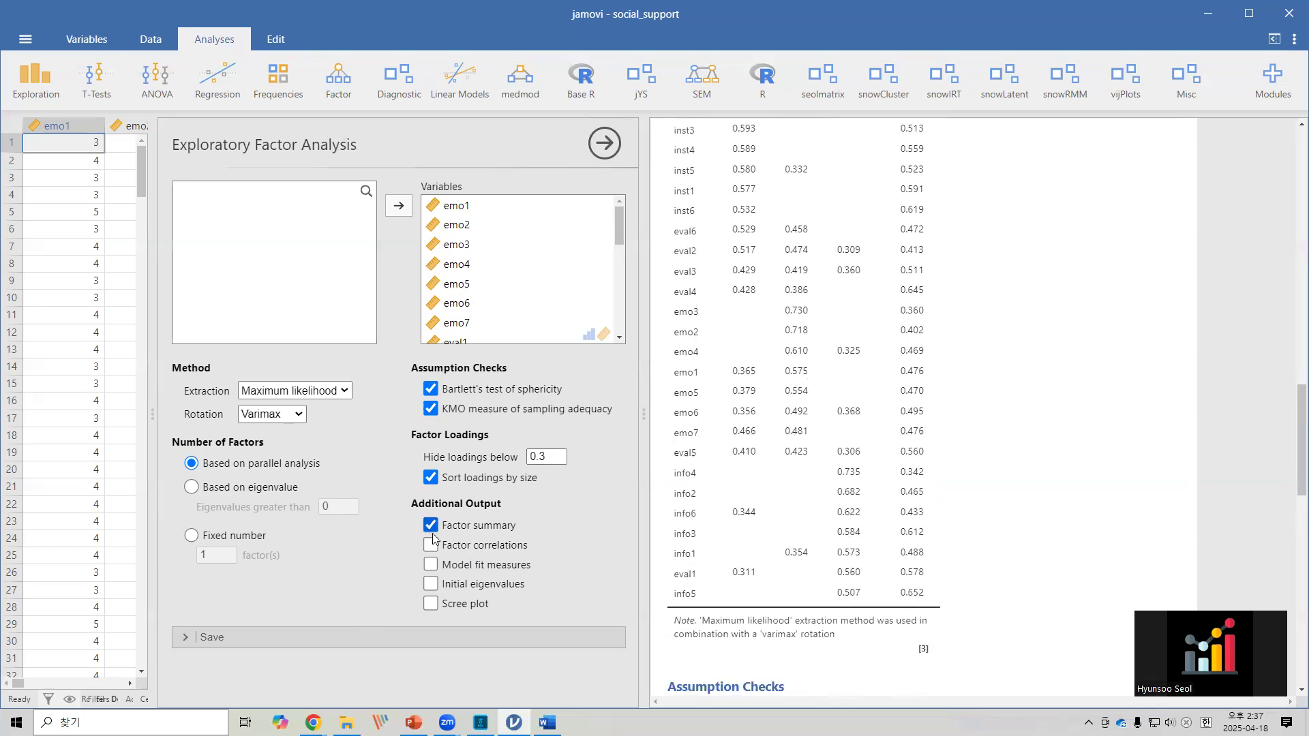
click(431, 545)
click(431, 565)
click(431, 584)
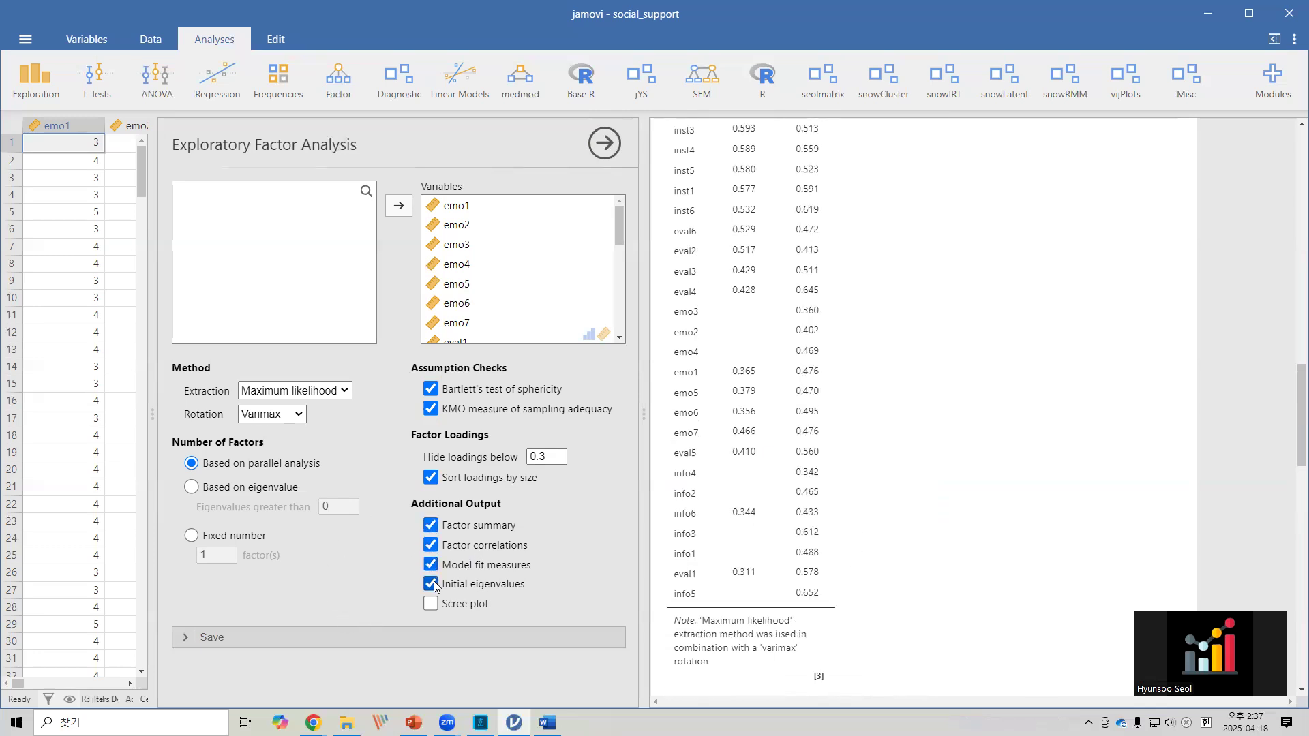
click(431, 604)
- Examine the exploratory factor analysis results, from the eigenvalues back through assumption checks and model fit to the factor loadings
scroll(996, 415, down, 4)
scroll(996, 415, down, 7)
scroll(994, 418, down, 8)
scroll(994, 420, down, 6)
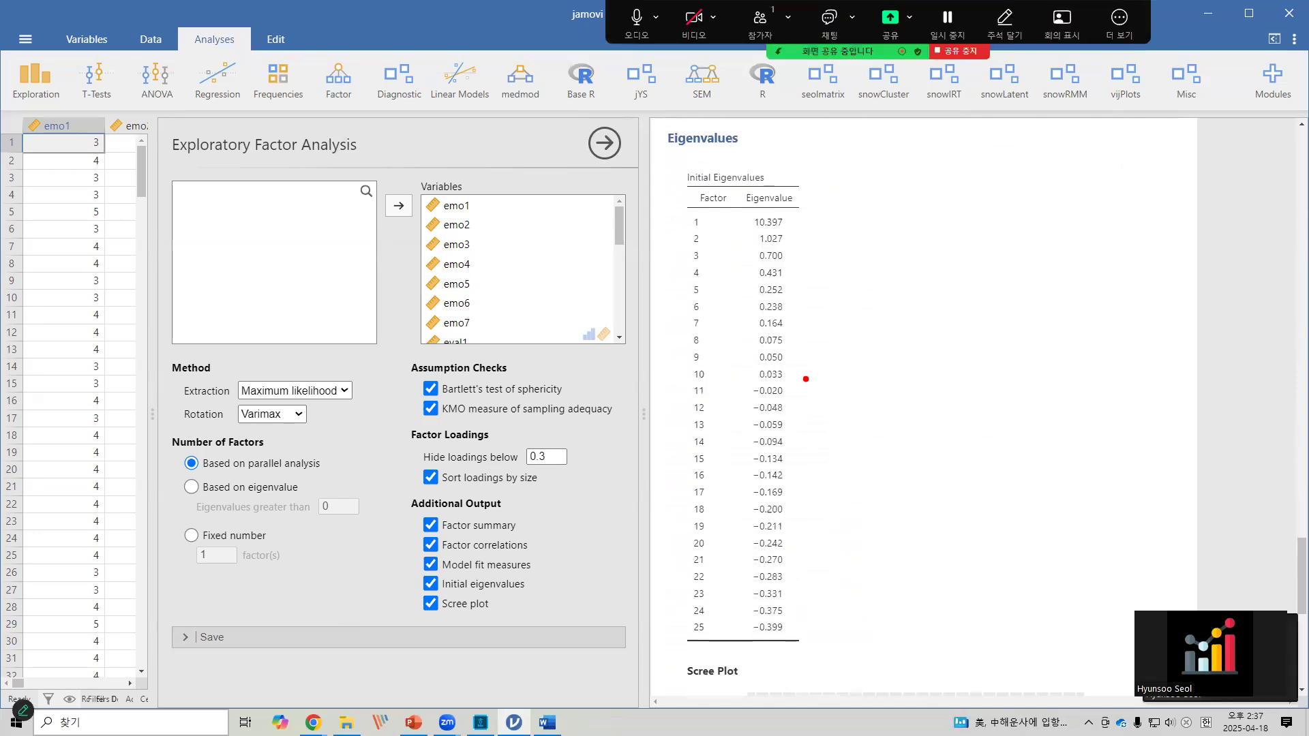
mouse_move(341, 362)
mouse_down()
mouse_move(389, 368)
mouse_move(634, 622)
mouse_up()
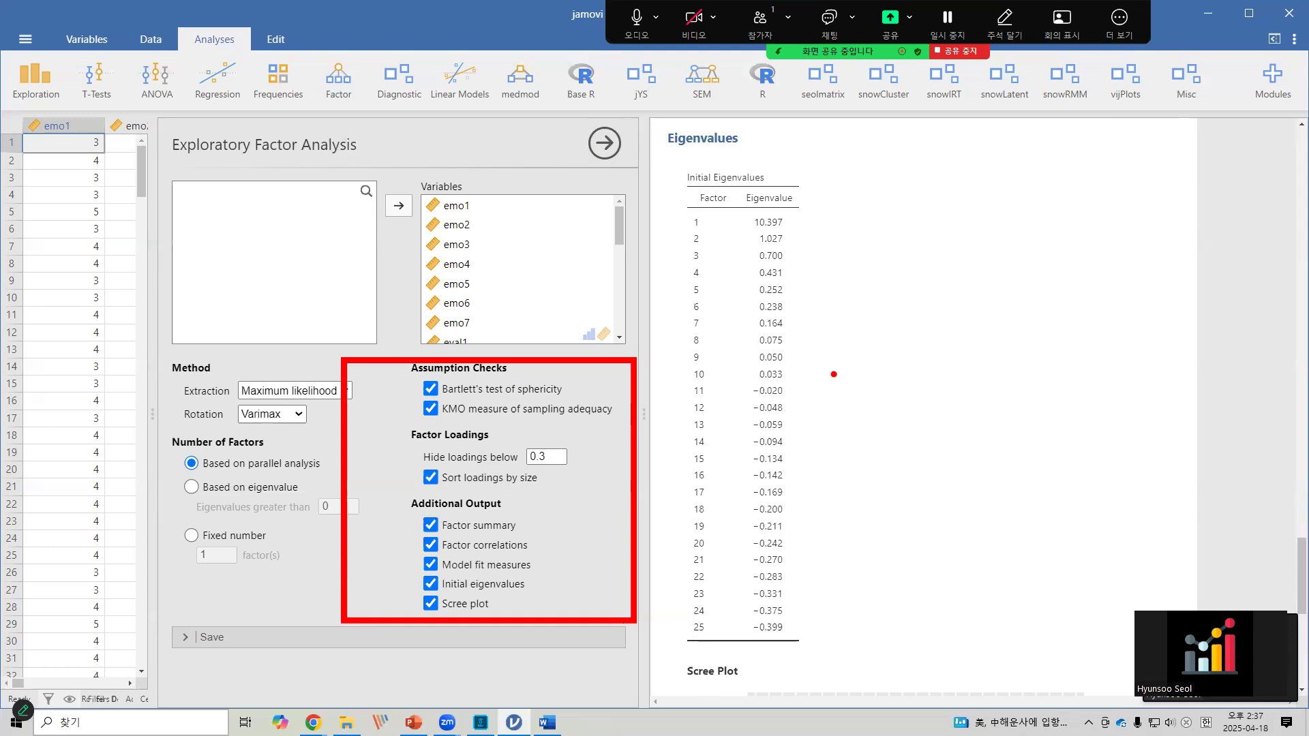
scroll(863, 361, up, 7)
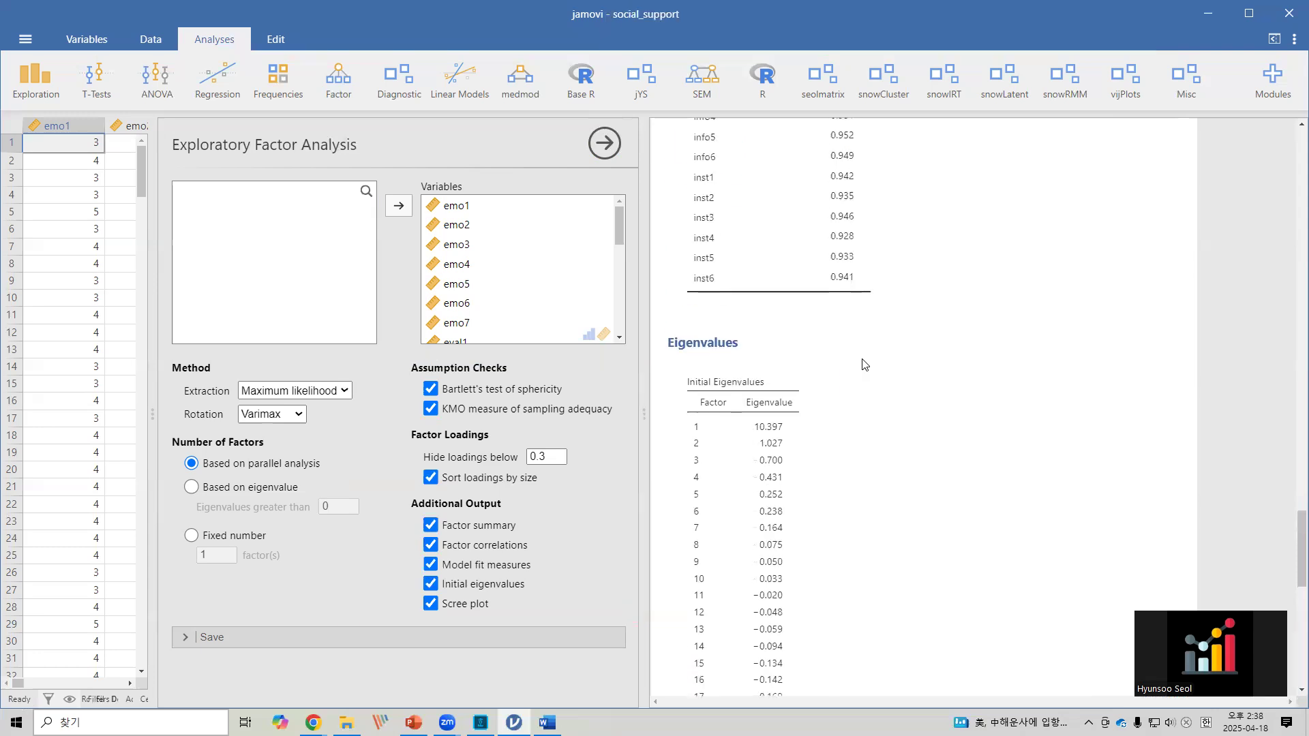
scroll(864, 363, up, 4)
scroll(864, 364, up, 10)
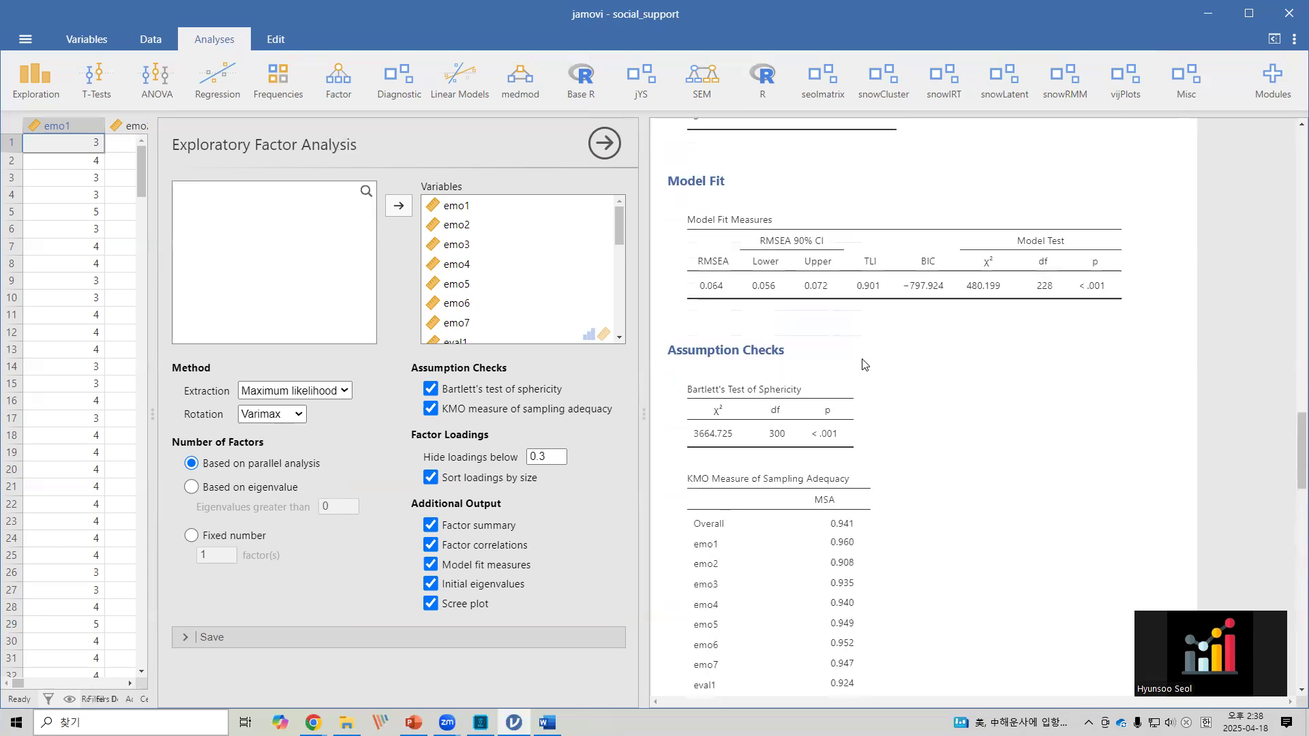
scroll(865, 362, up, 8)
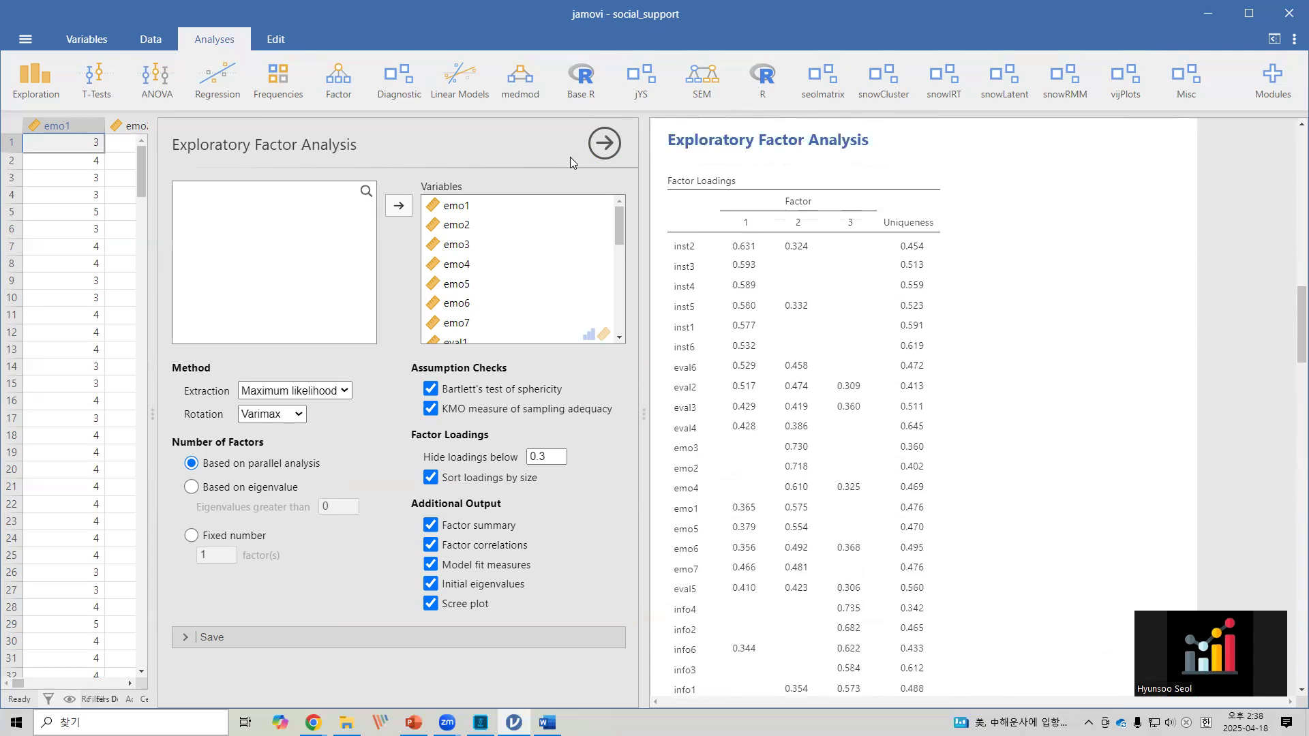
- Close the exploratory factor analysis options, widen the results area slightly and start a Confirmatory Factor Analysis
click(605, 145)
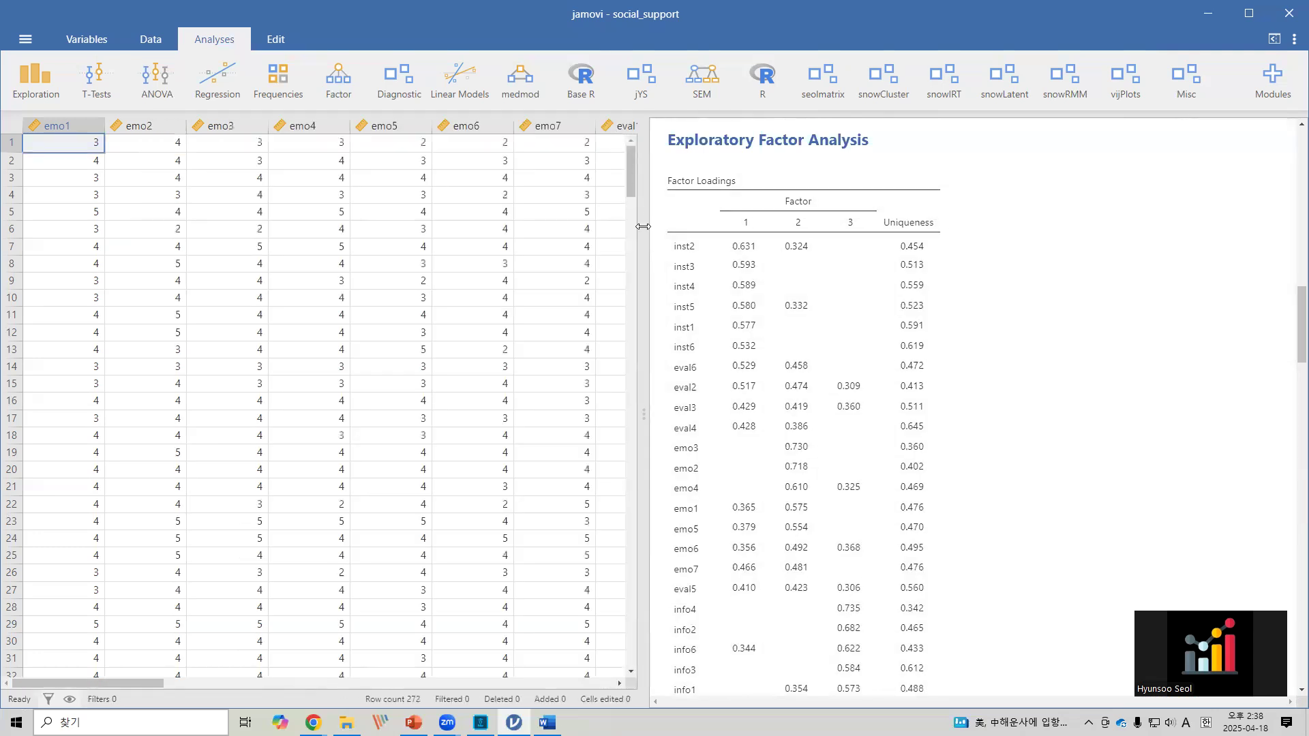
drag(643, 227, 615, 226)
click(339, 81)
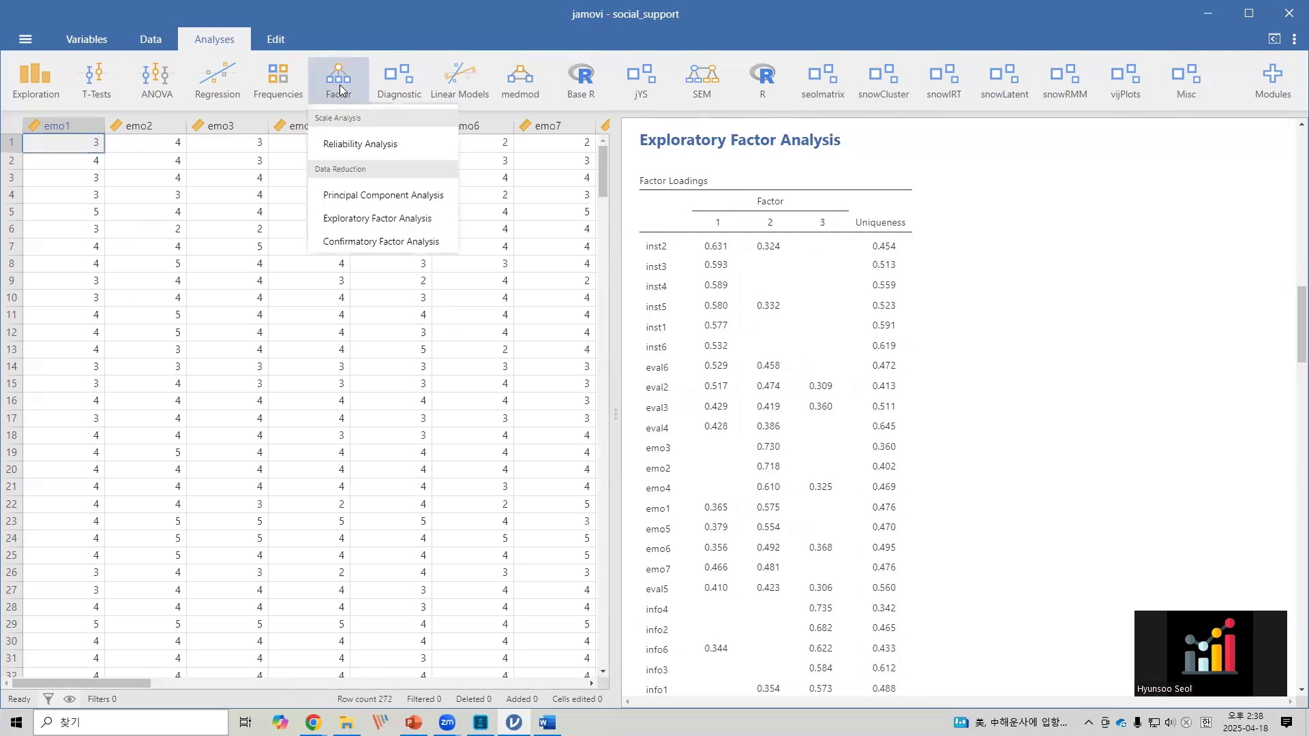
click(334, 242)
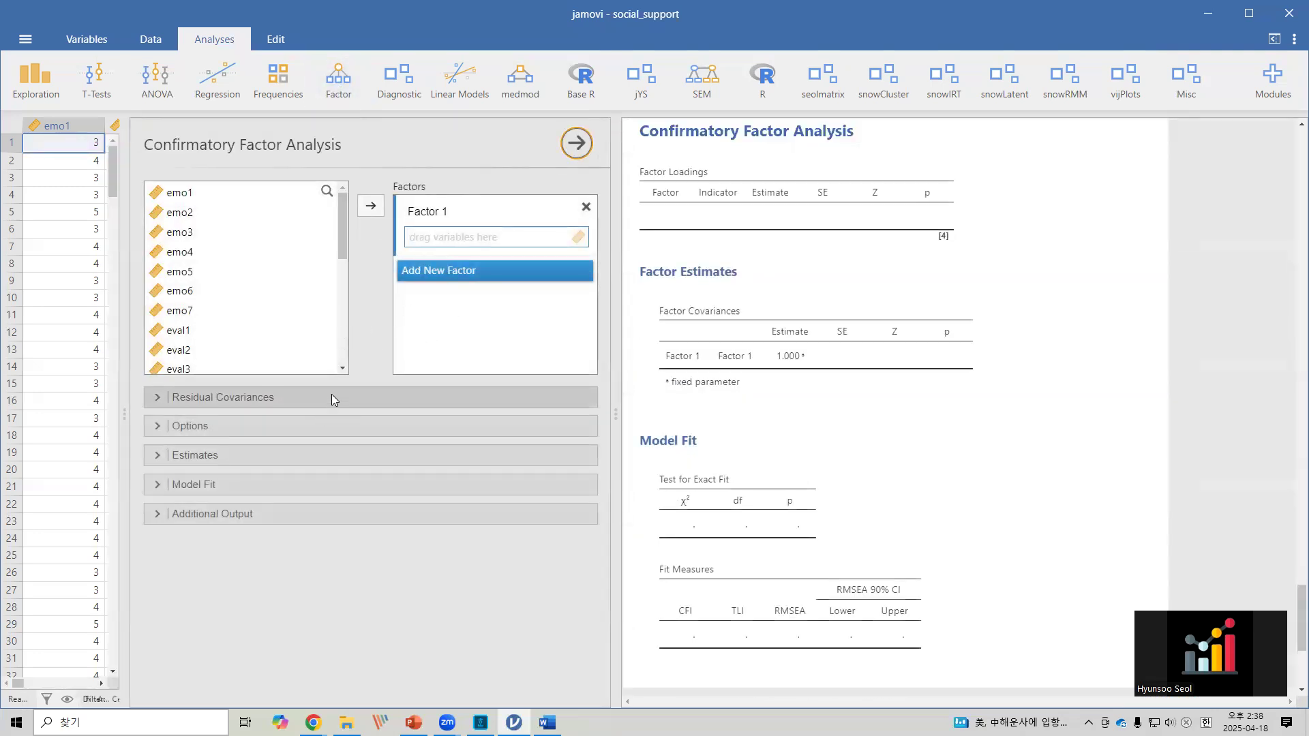
- Look through the confirmatory factor analysis settings for model fit, estimates, options and residual covariances, and close the analysis options
click(309, 486)
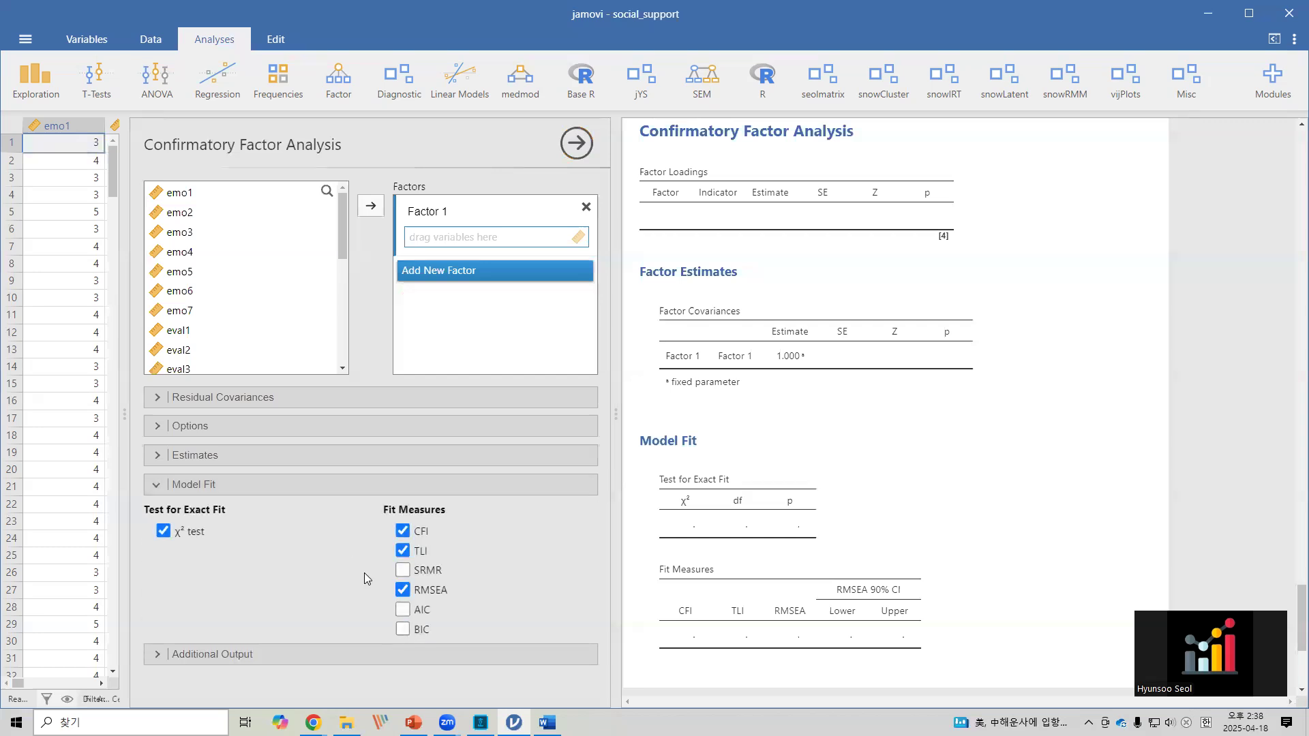
click(244, 455)
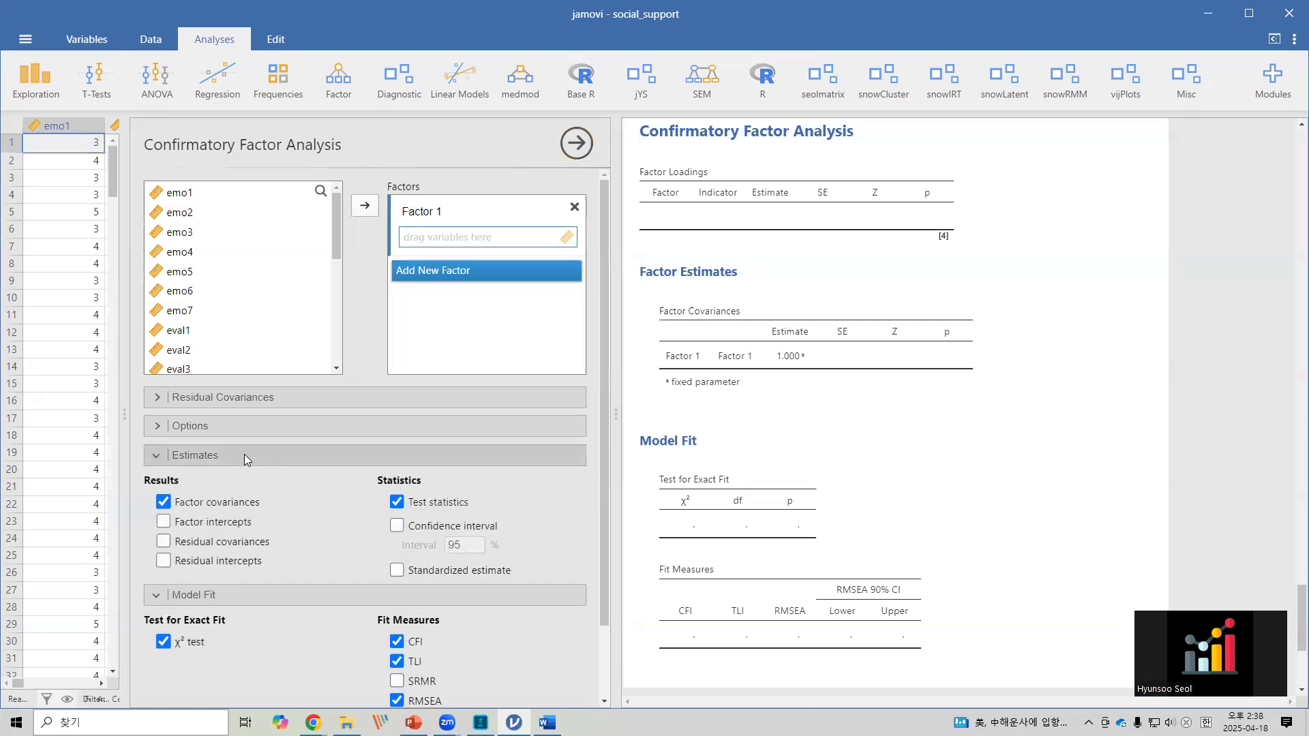
scroll(244, 455, down, 2)
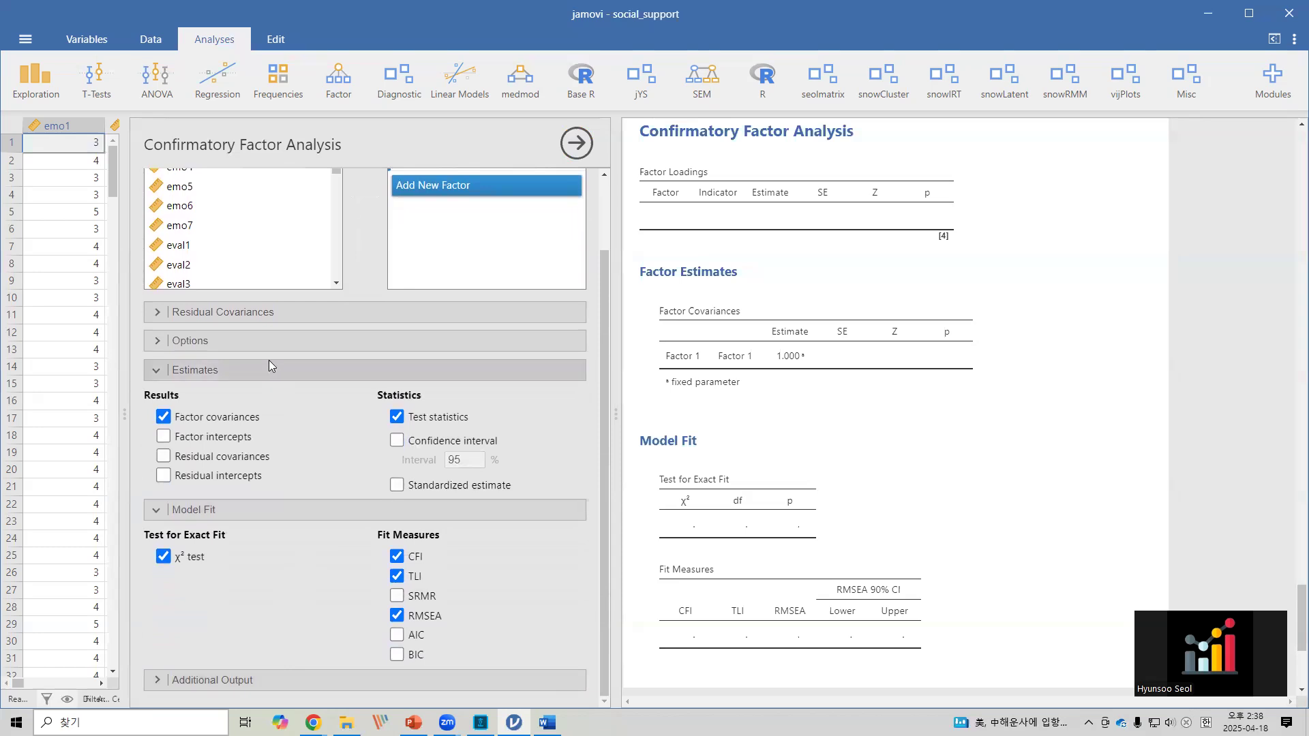
click(272, 342)
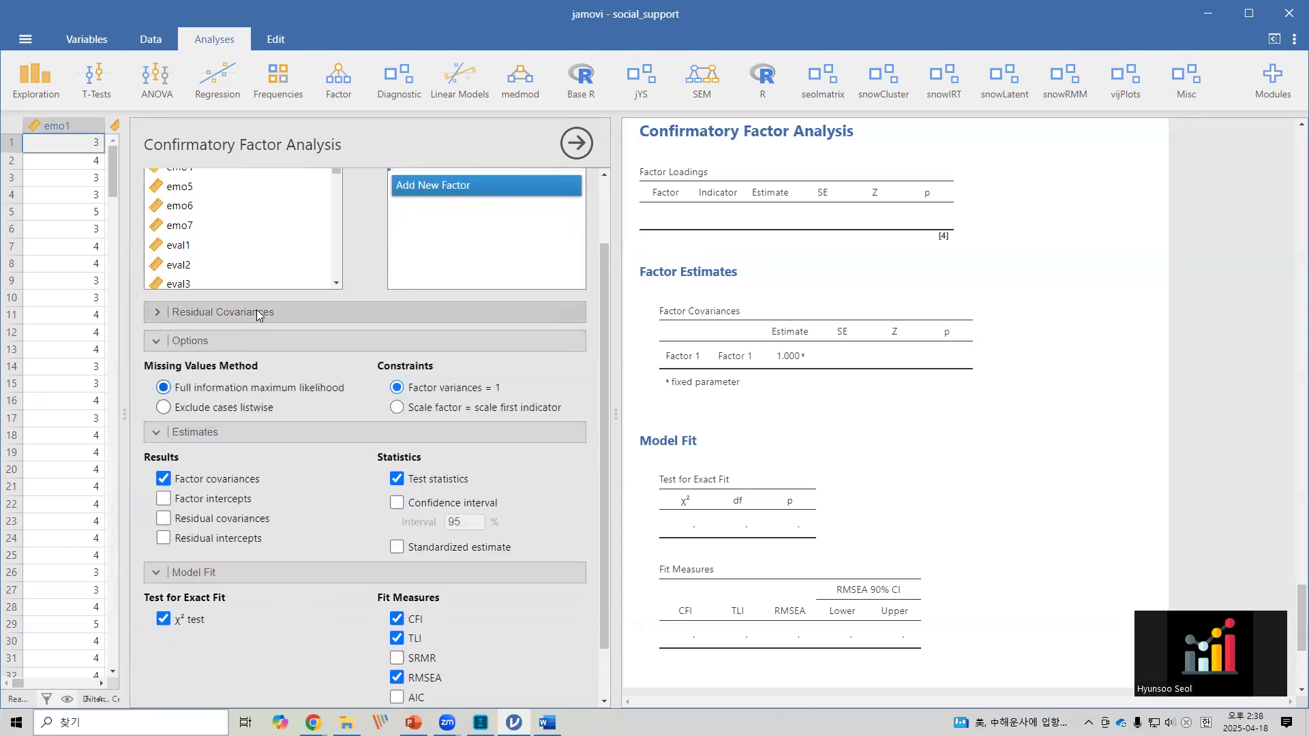
click(257, 311)
click(260, 315)
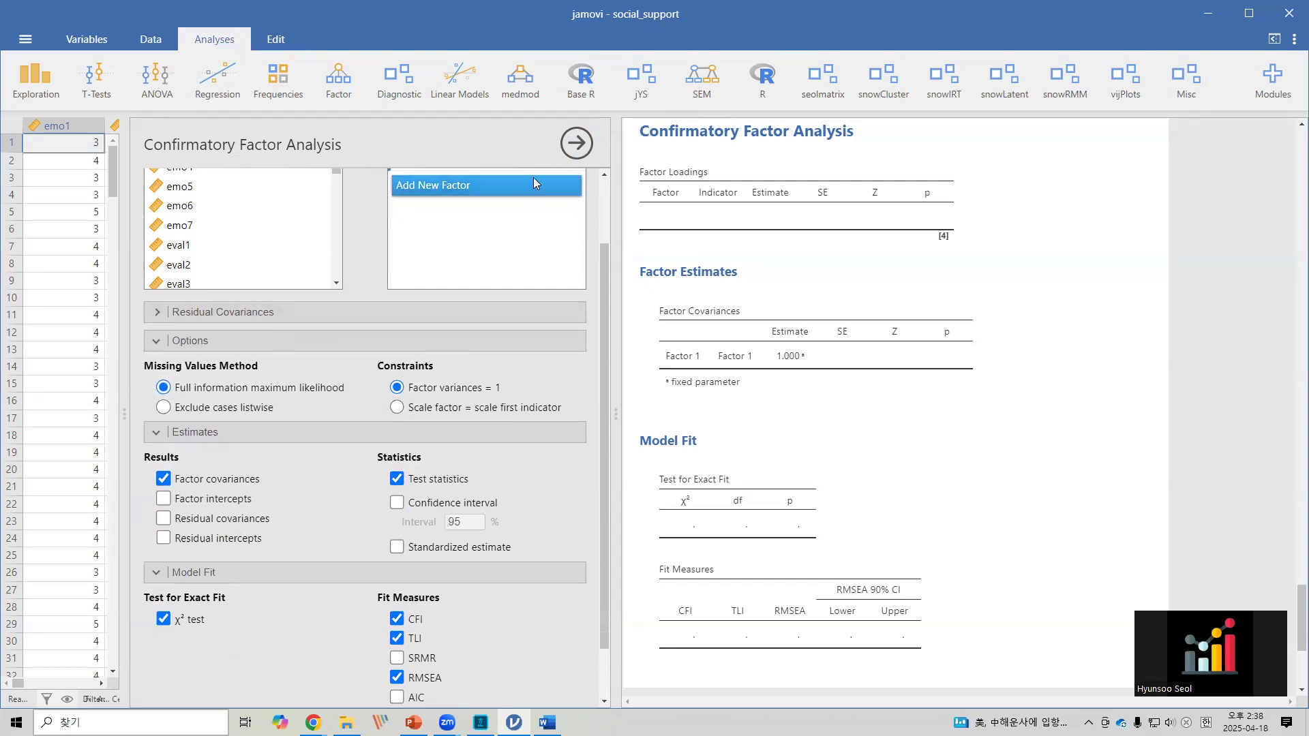
click(574, 143)
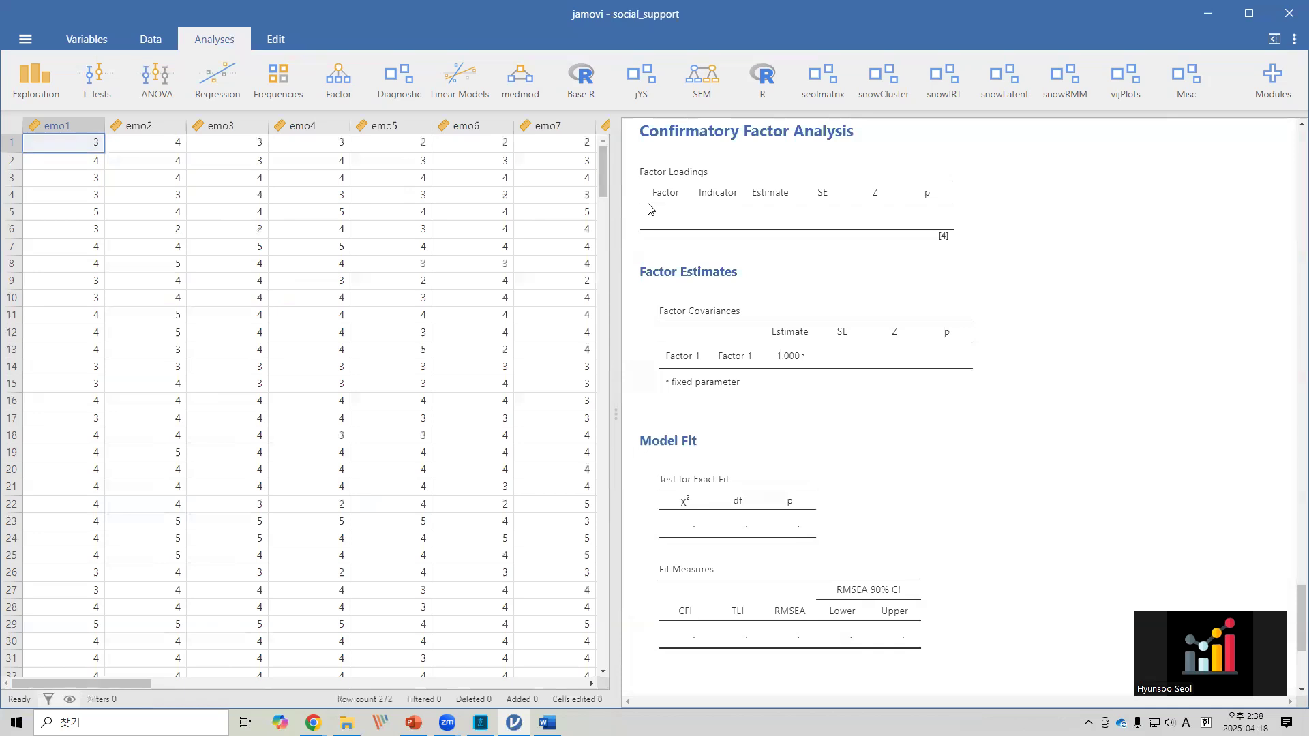
mouse_move(6, 51)
mouse_down()
mouse_move(174, 97)
mouse_move(361, 117)
mouse_up()
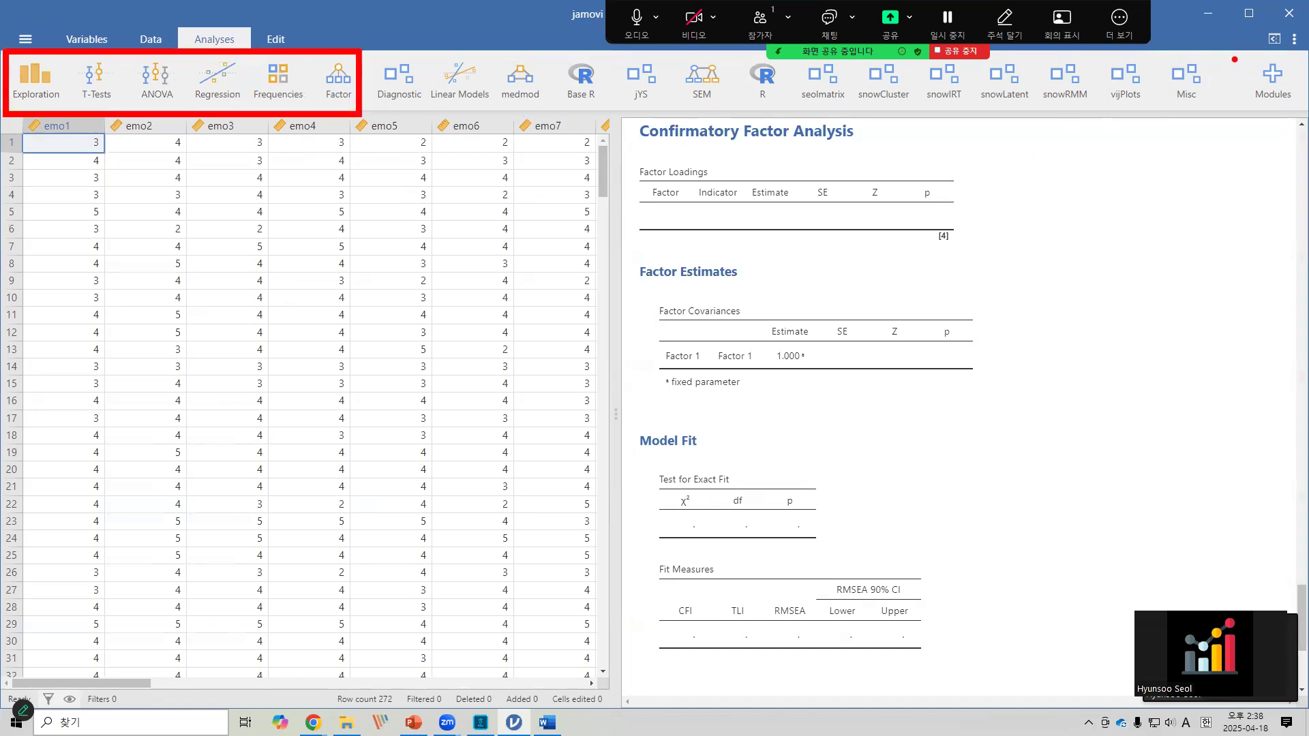
mouse_move(1230, 53)
mouse_down()
mouse_move(1297, 86)
mouse_move(1304, 116)
mouse_up()
mouse_move(1096, 198)
mouse_down()
mouse_move(1224, 124)
mouse_move(1224, 151)
mouse_up()
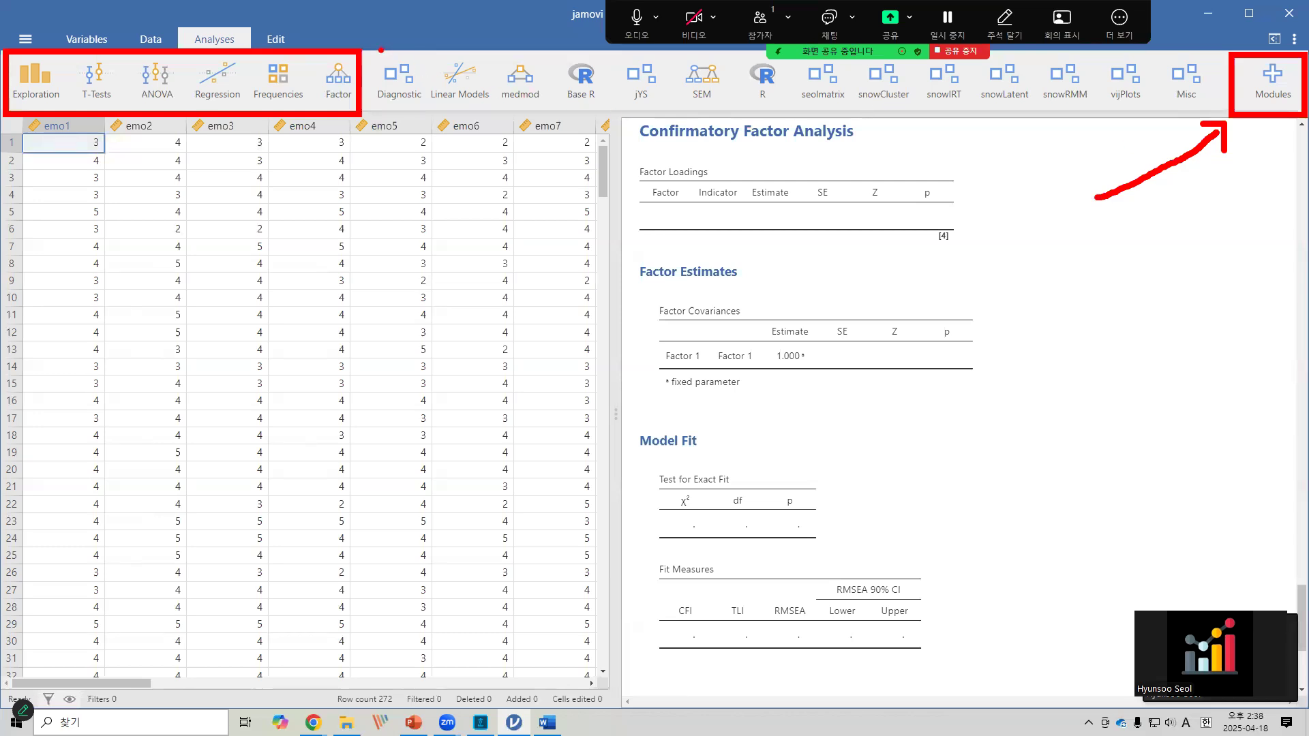
mouse_move(374, 47)
mouse_down()
mouse_move(554, 82)
mouse_move(829, 106)
mouse_move(1201, 121)
mouse_up()
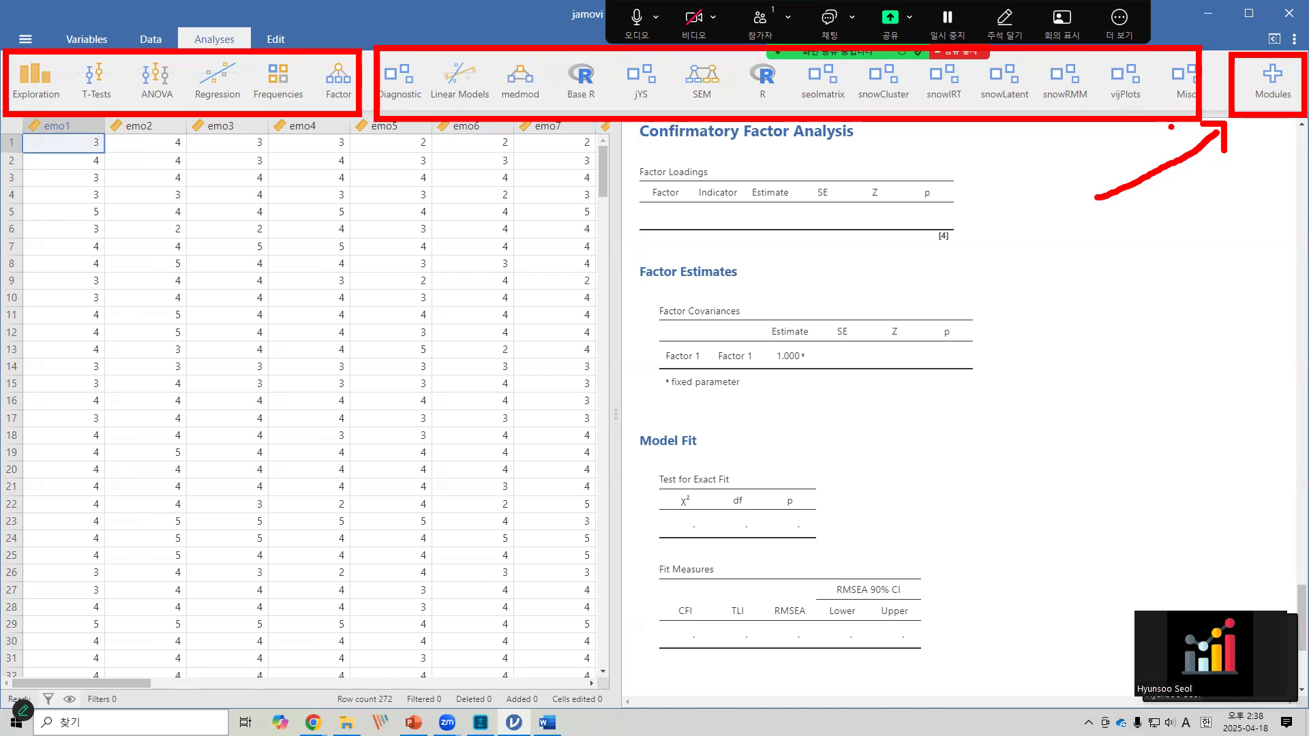
- View the available module choices: the jamovi library, management of installed modules and the list of installed modules
click(1287, 81)
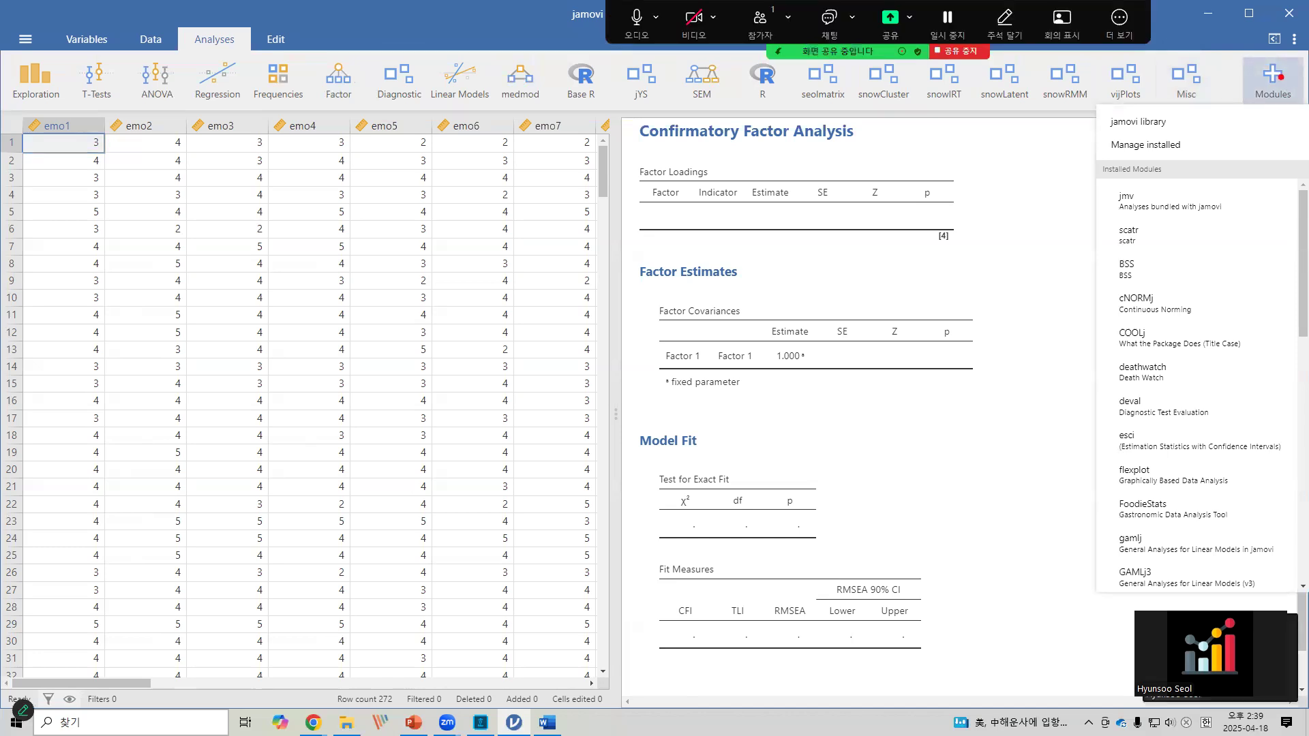
drag(1086, 103, 1192, 131)
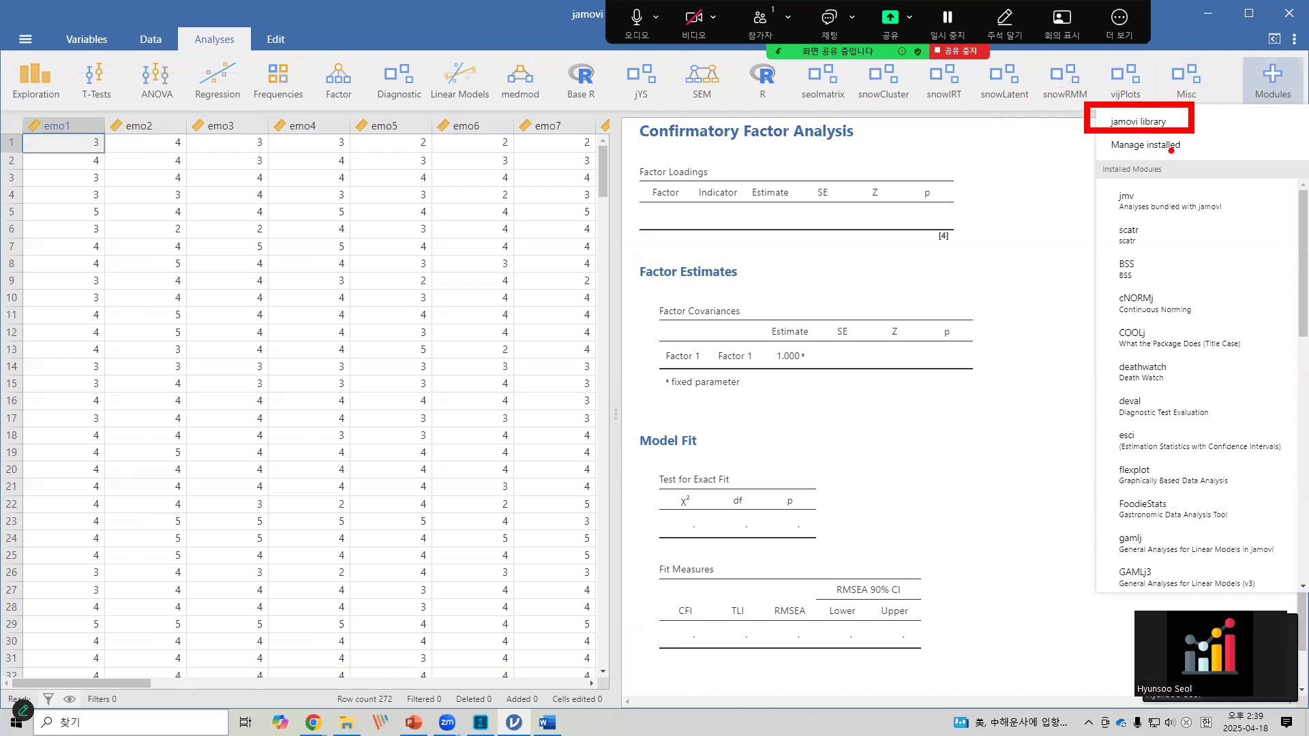
drag(1111, 158, 1183, 160)
mouse_move(1095, 181)
mouse_down()
mouse_move(1205, 268)
mouse_move(1293, 518)
mouse_move(1291, 588)
mouse_up()
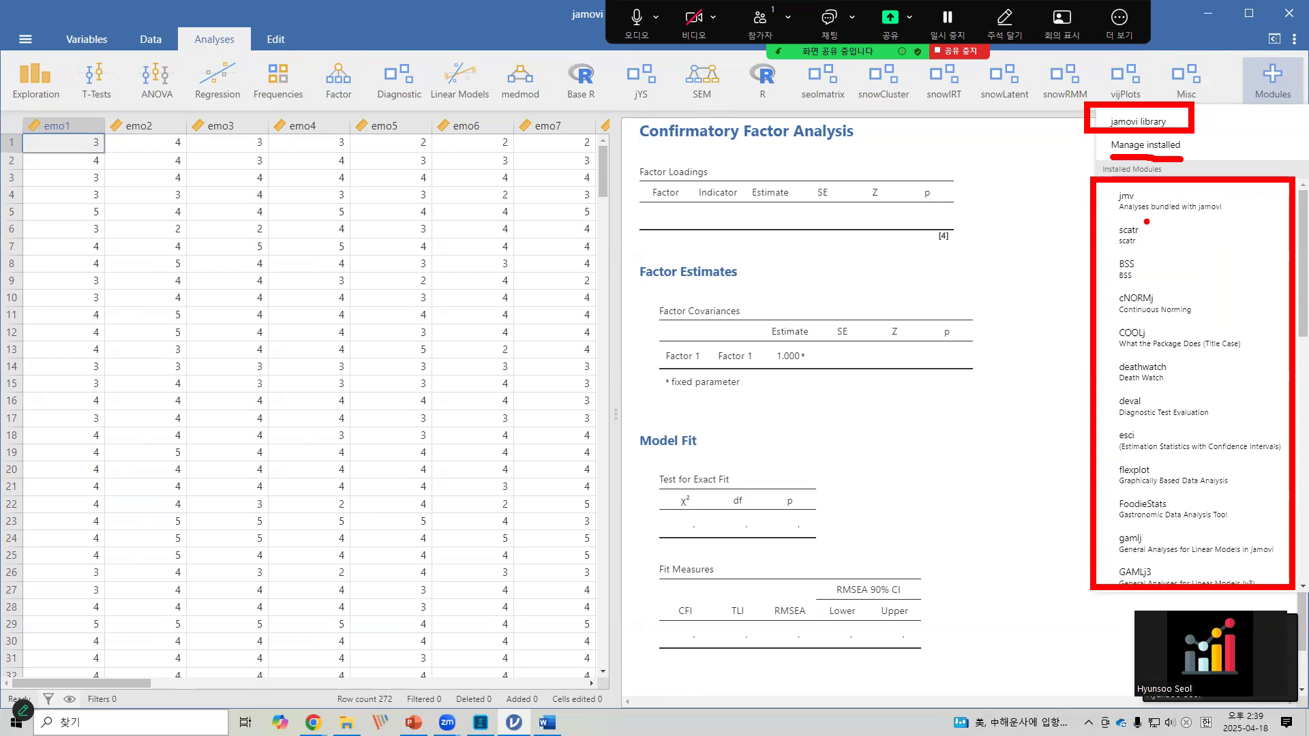
key(Escape)
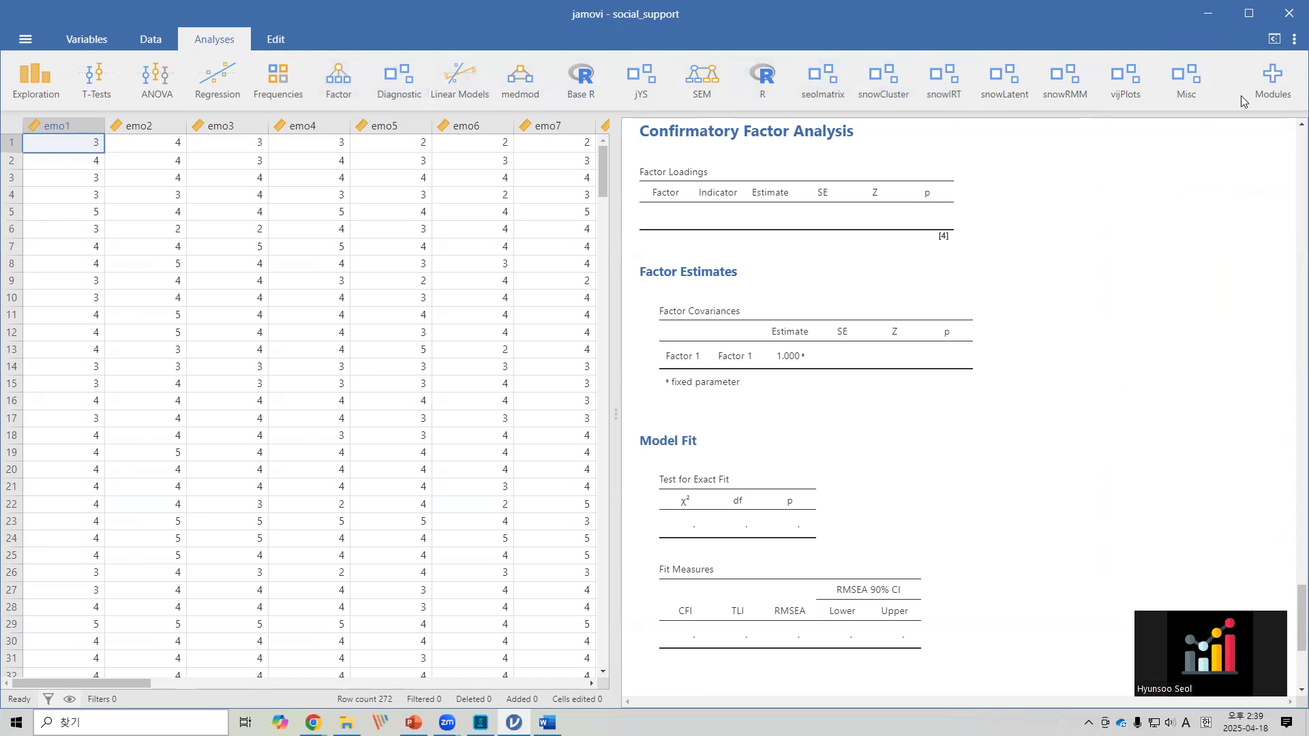
- Open the manager for installed modules and browse its entries from jmv and scatr down to cNORMj and COOLj
click(1273, 88)
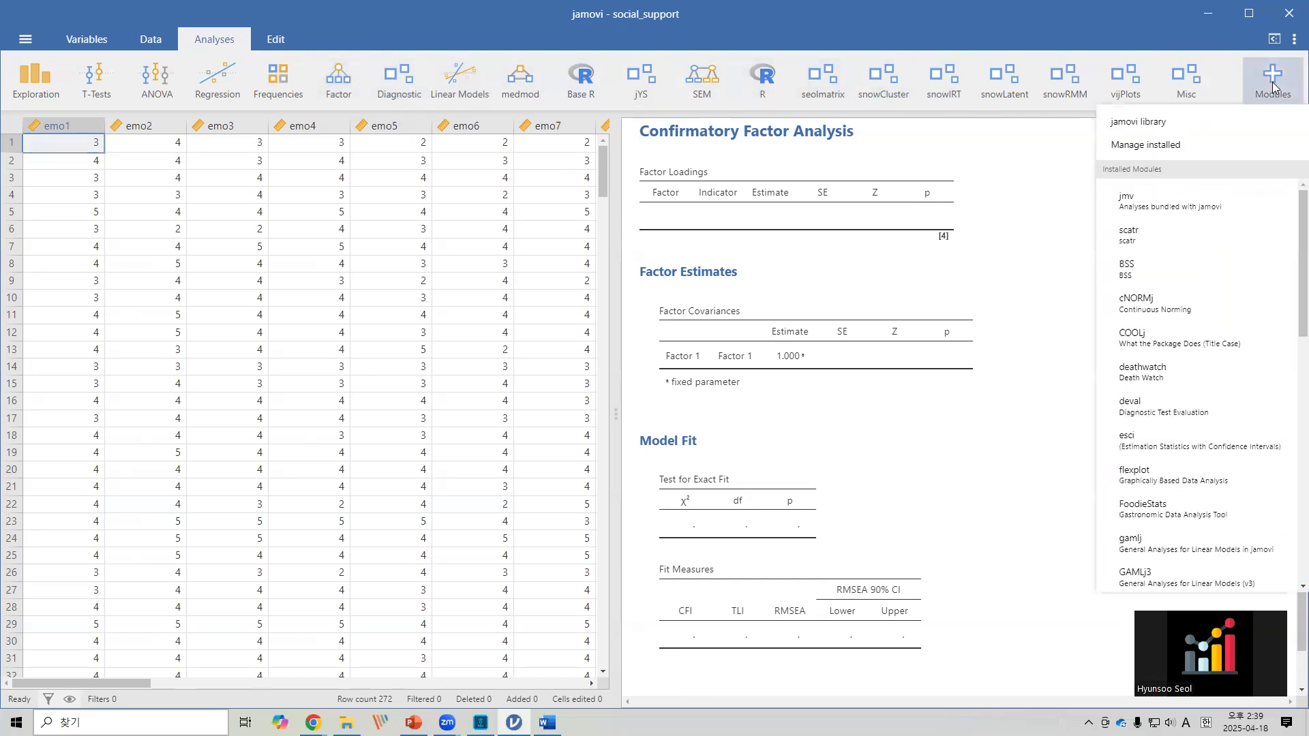
click(1189, 146)
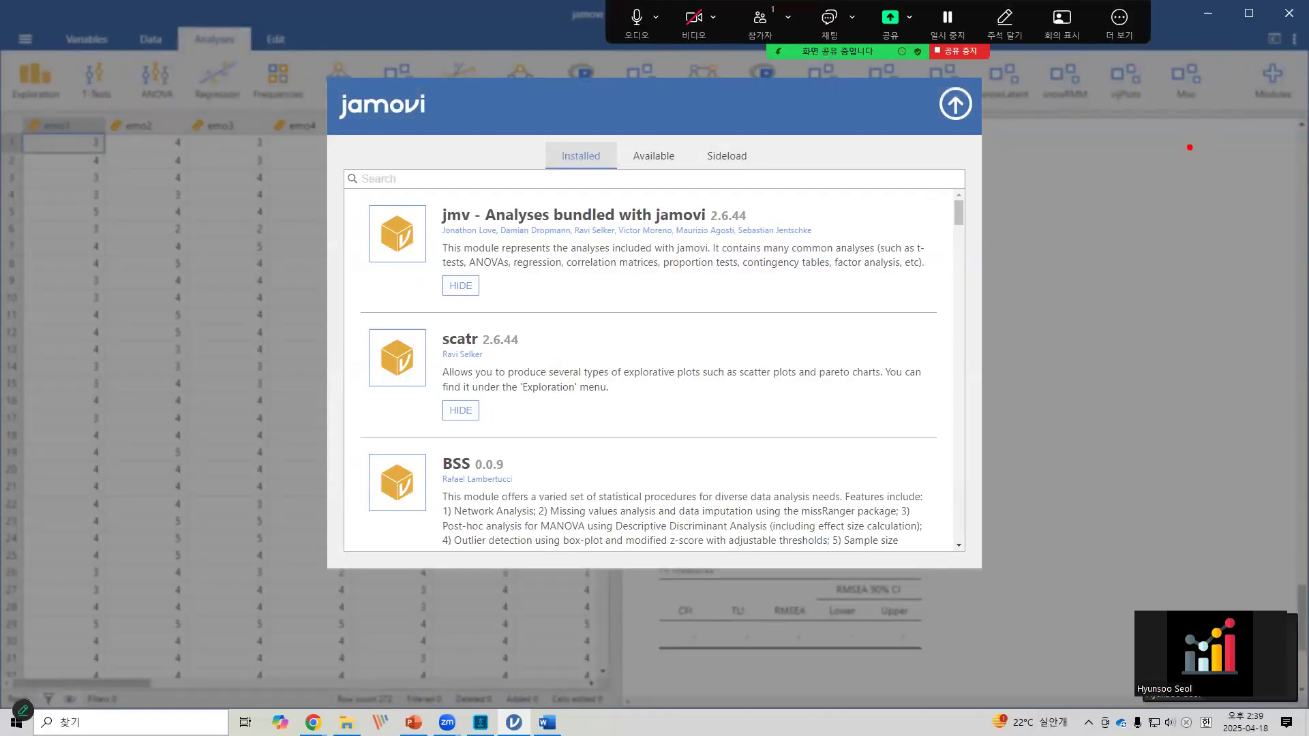
drag(536, 137, 620, 177)
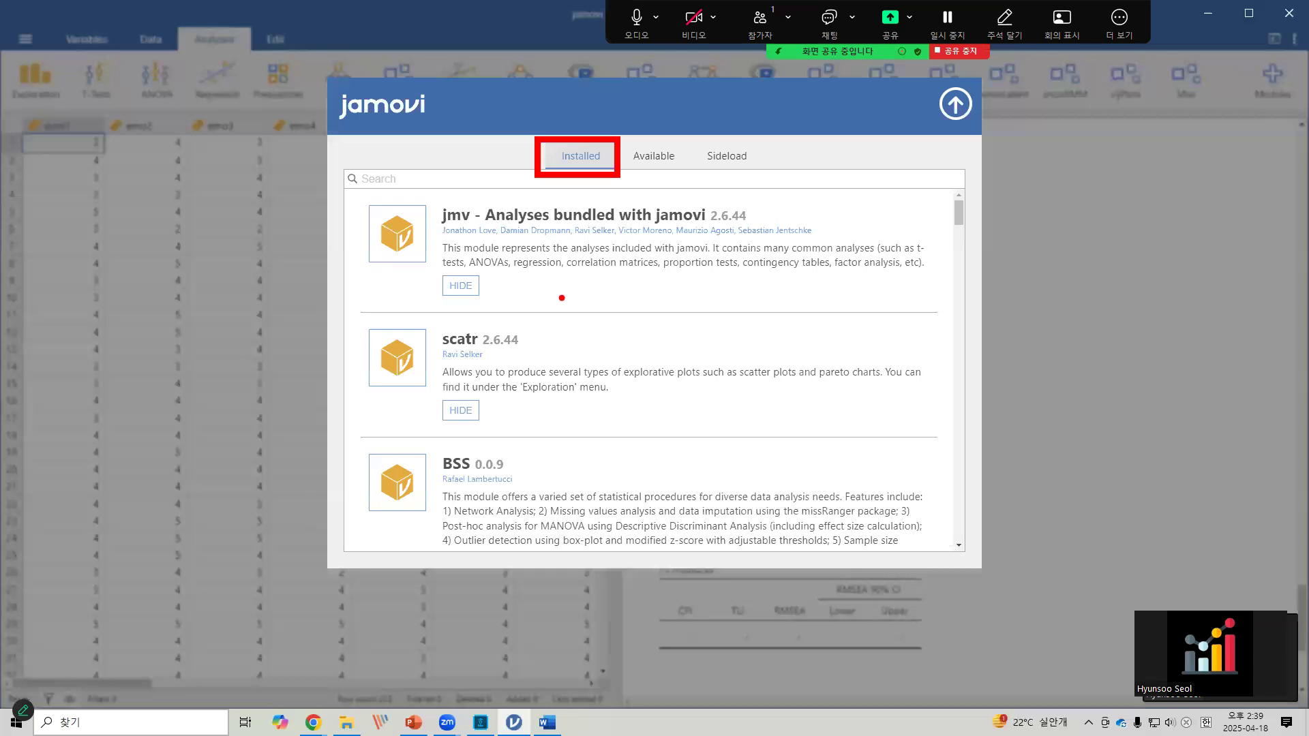
drag(496, 278, 526, 275)
scroll(555, 308, down, 5)
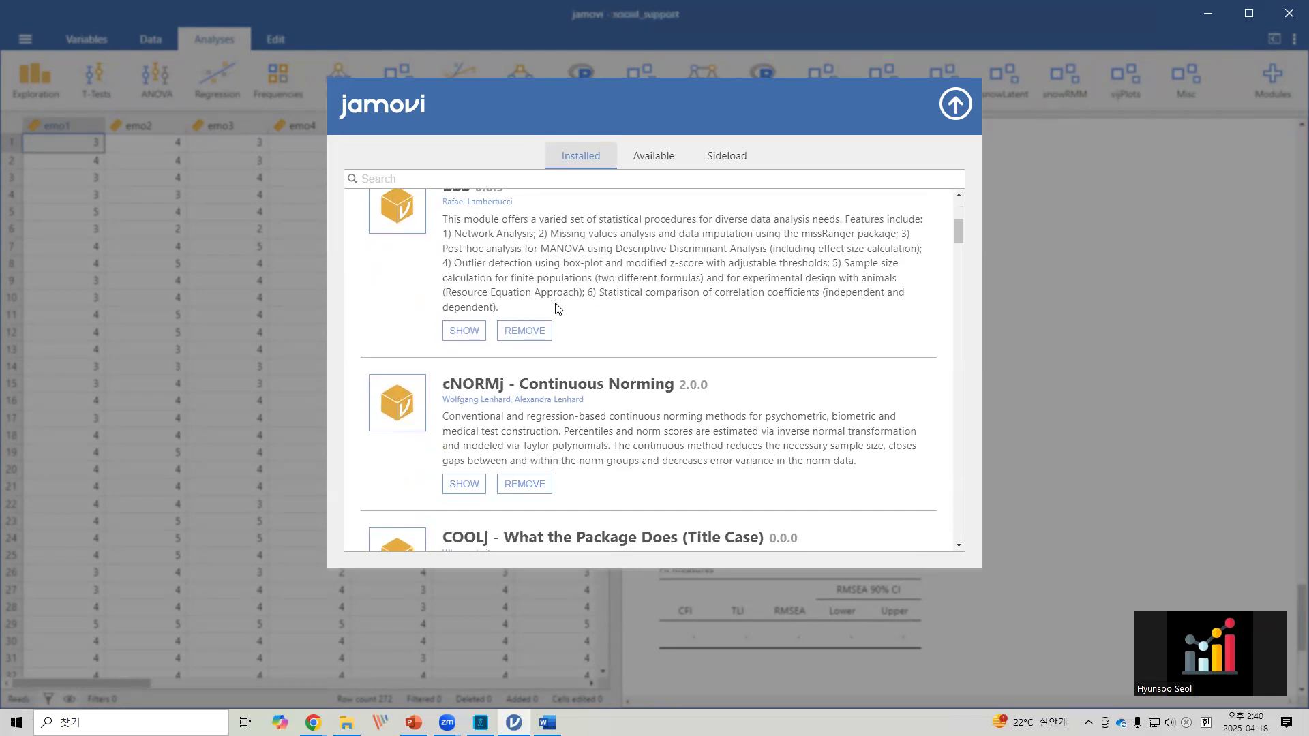
scroll(555, 309, down, 1)
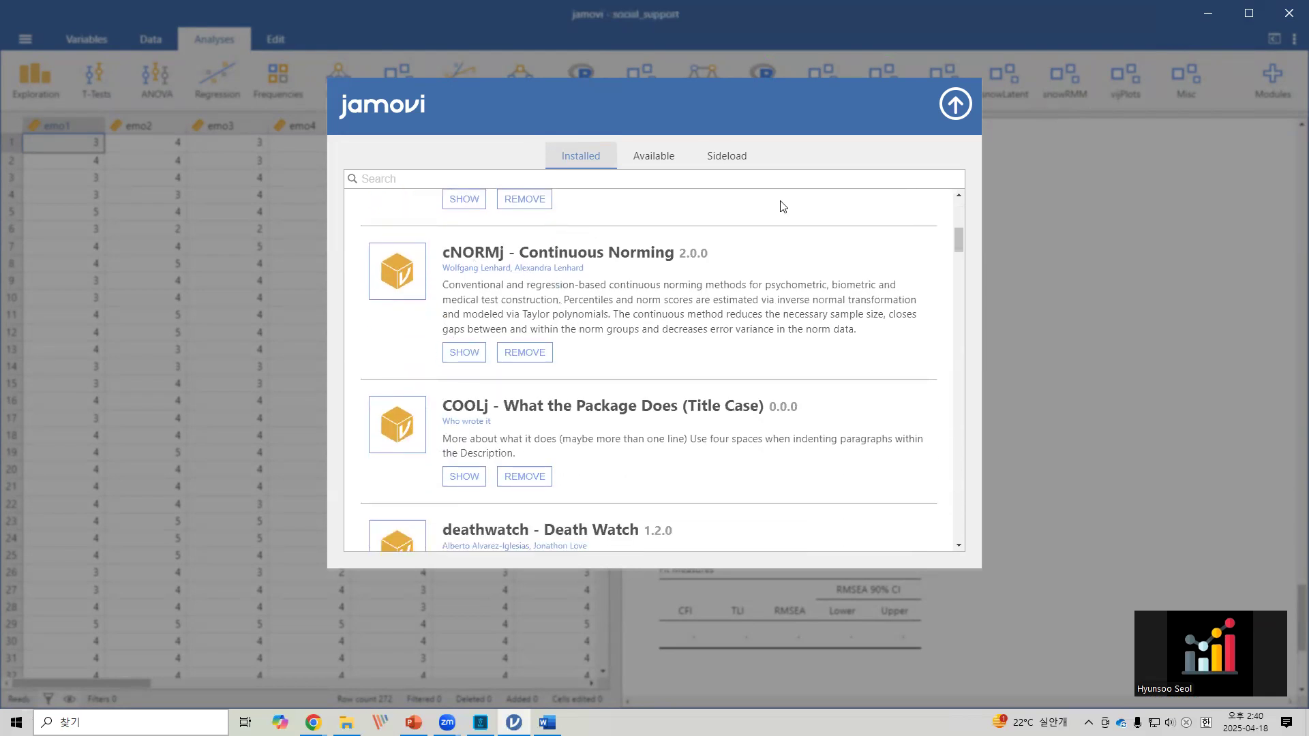
- Uninstall the cNORMj - Continuous Norming module and confirm its removal
key(ctrl+2)
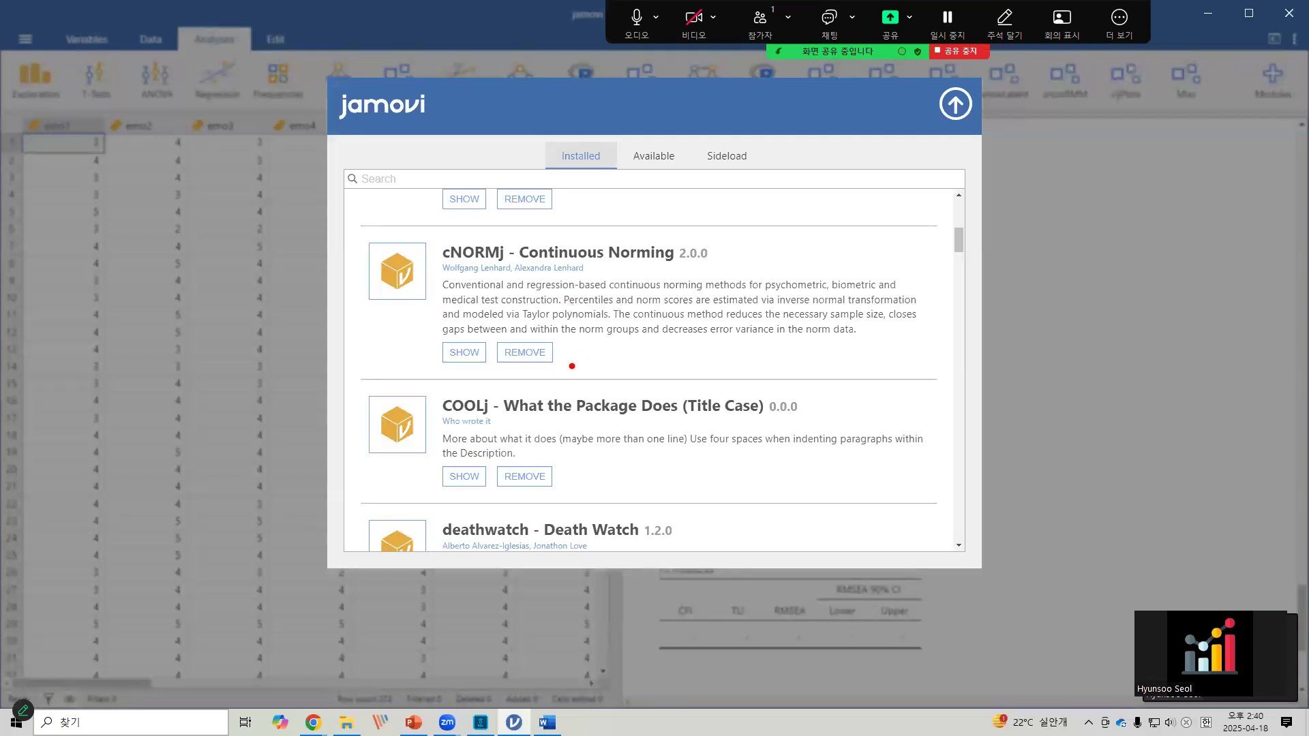
click(524, 352)
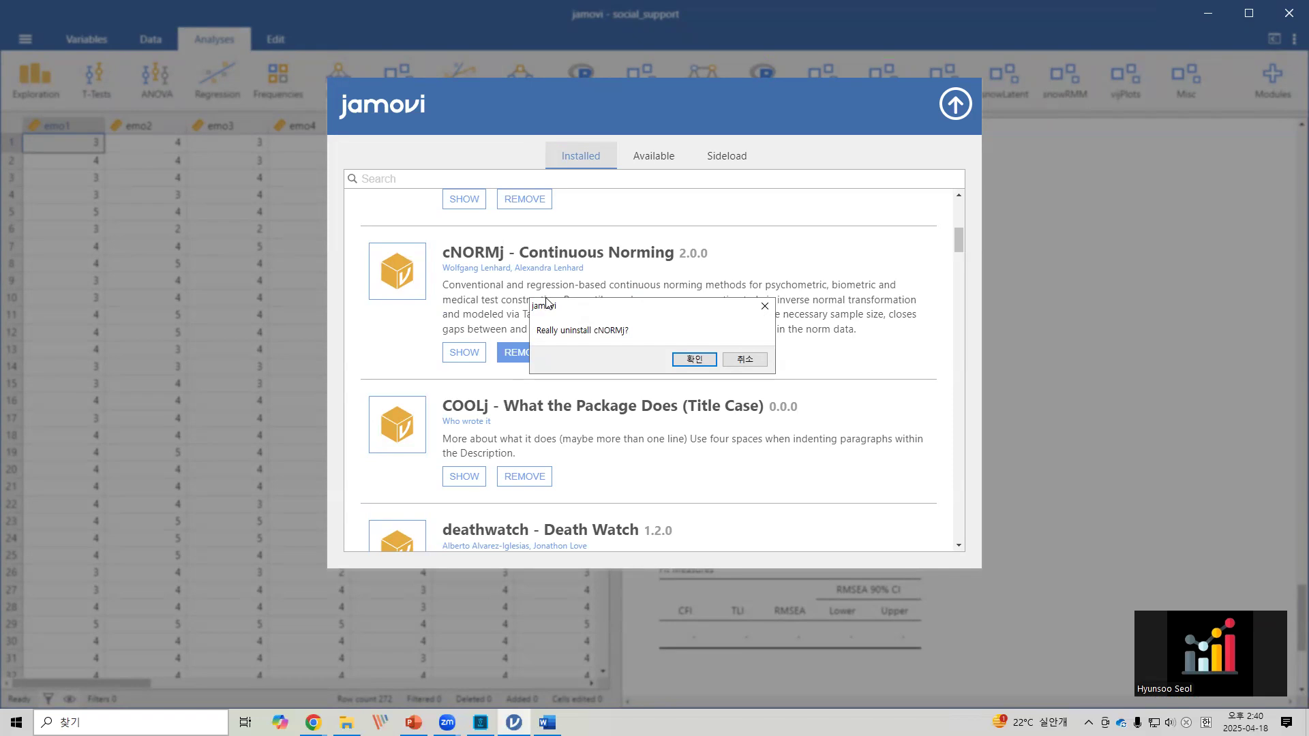
click(693, 358)
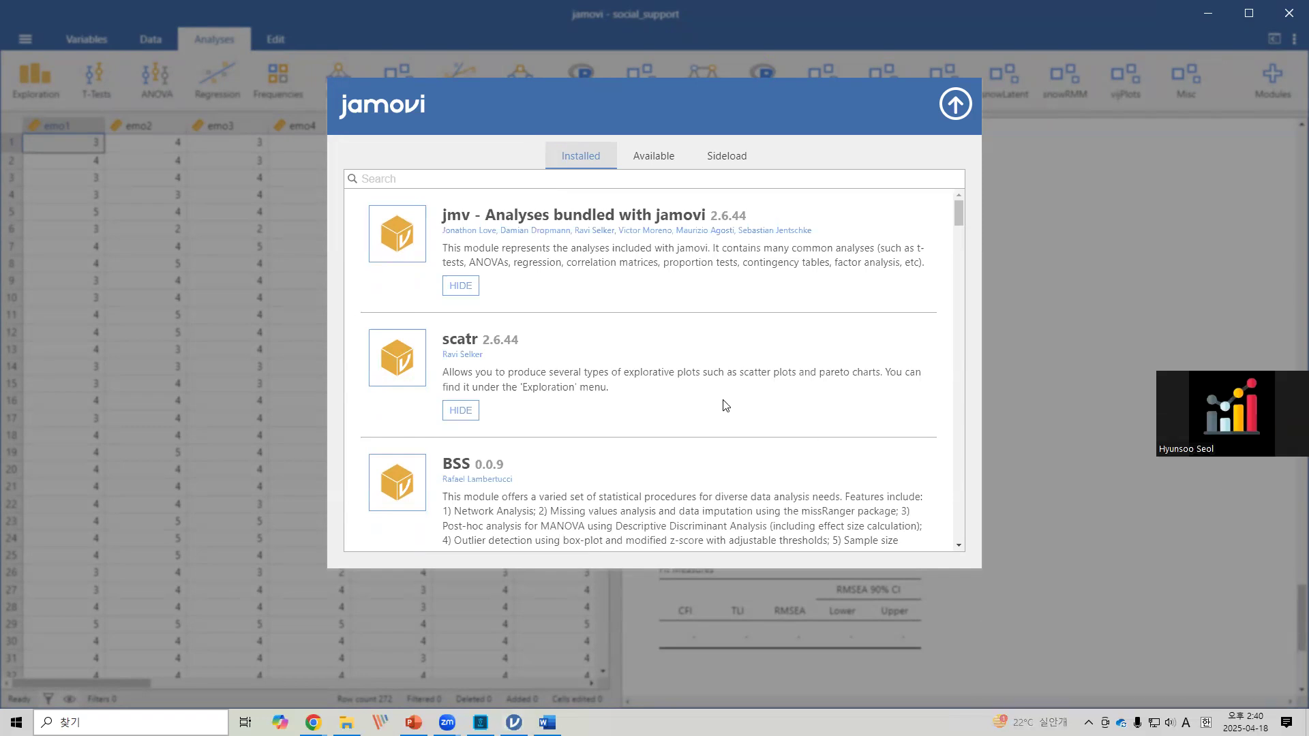
- Find the COOLj module among the installed modules and uninstall it, confirming the removal
scroll(699, 389, down, 1)
scroll(700, 389, down, 5)
scroll(702, 387, up, 3)
click(540, 326)
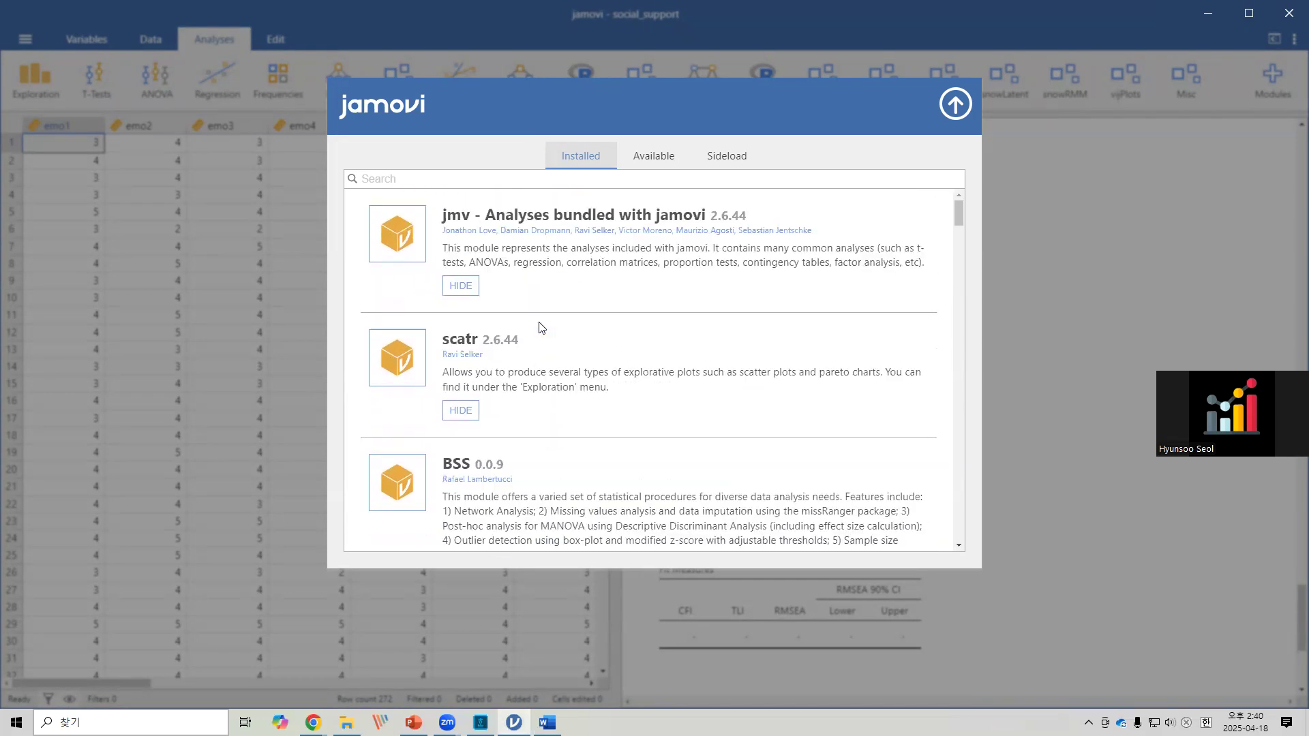
scroll(706, 404, down, 6)
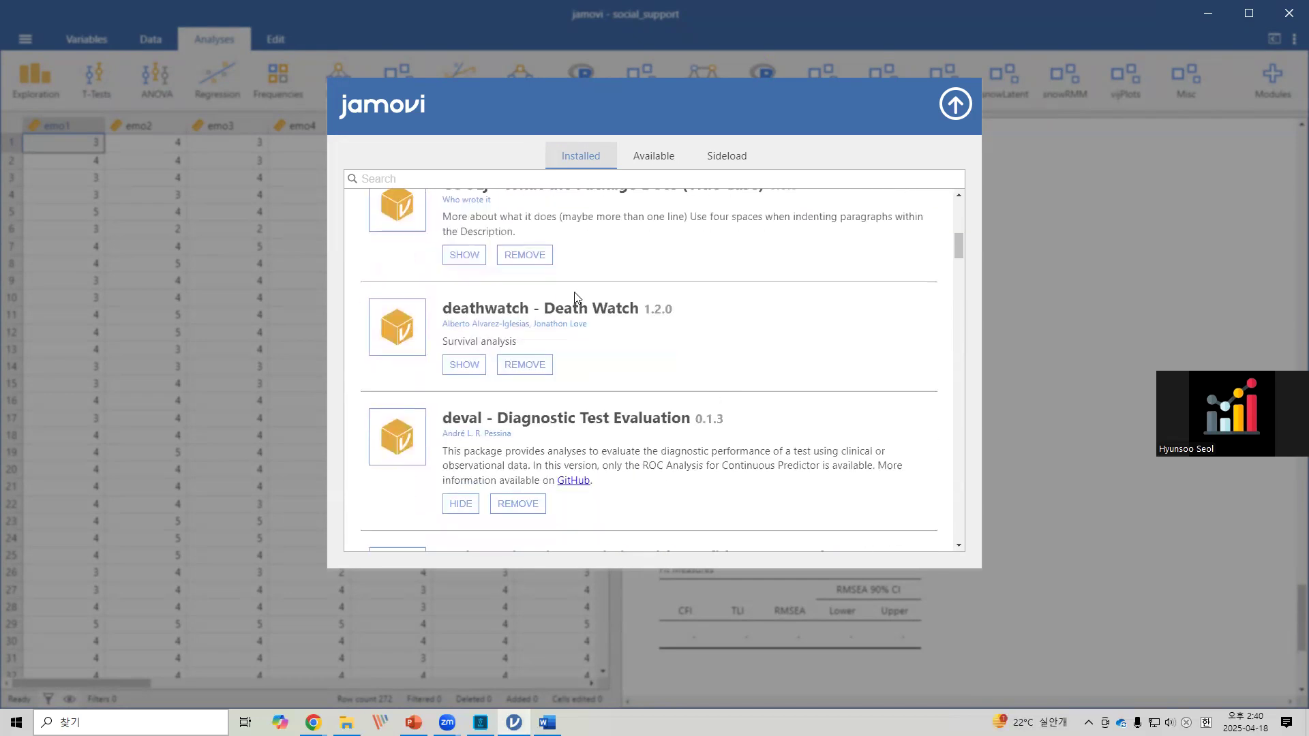
click(536, 258)
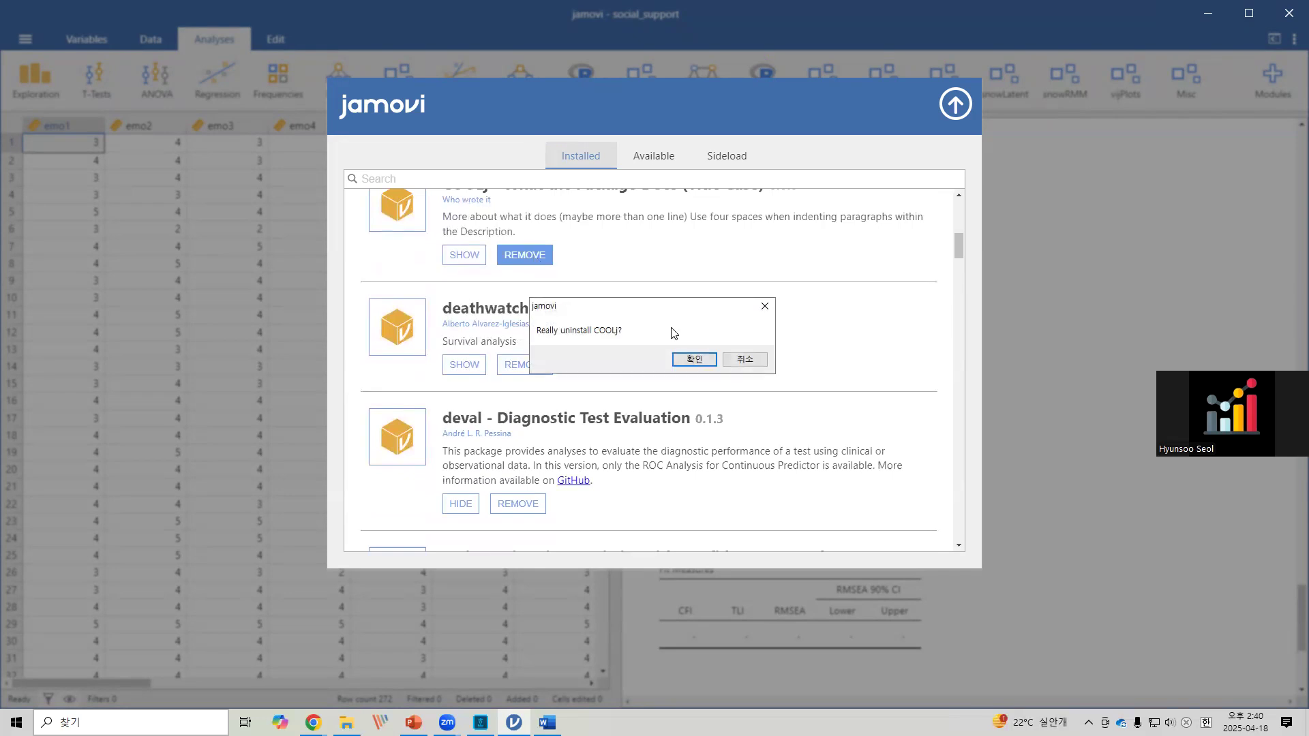
click(695, 361)
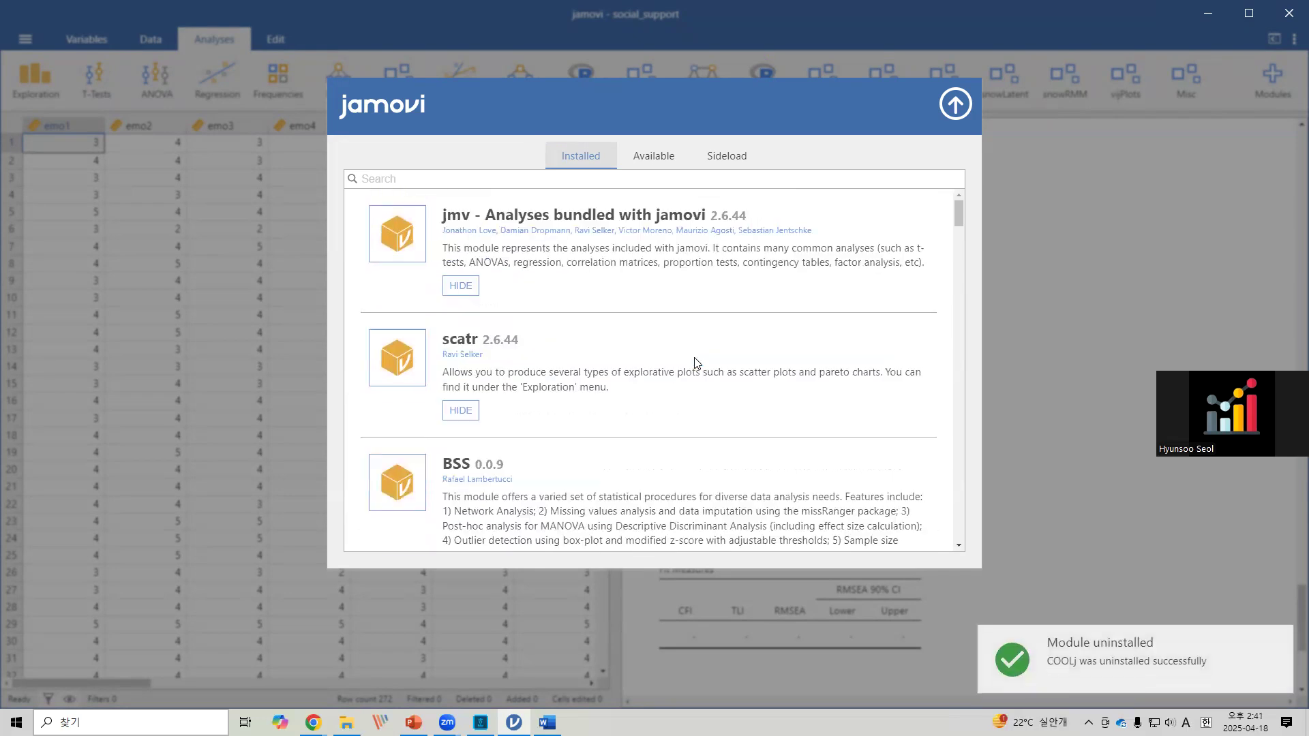
- Review the remaining installed modules down to deval and esci, and close the module manager
scroll(653, 425, down, 4)
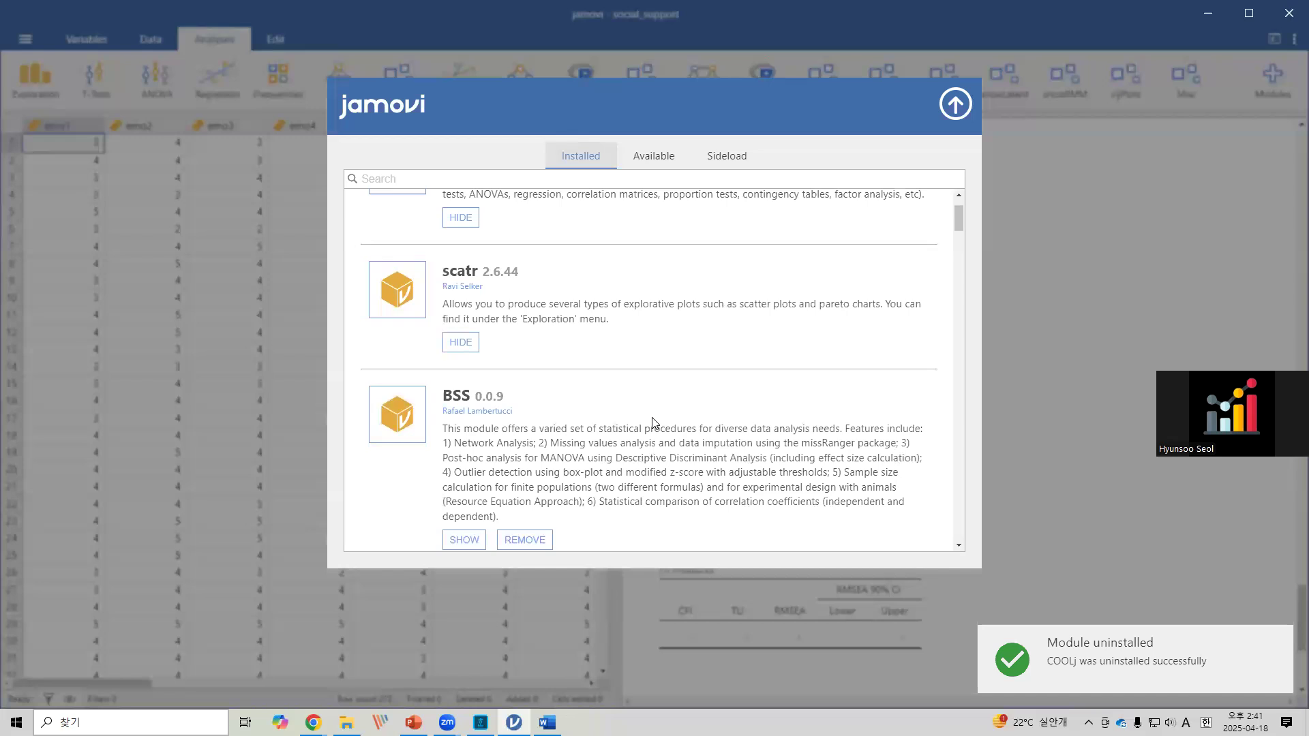
scroll(660, 421, down, 3)
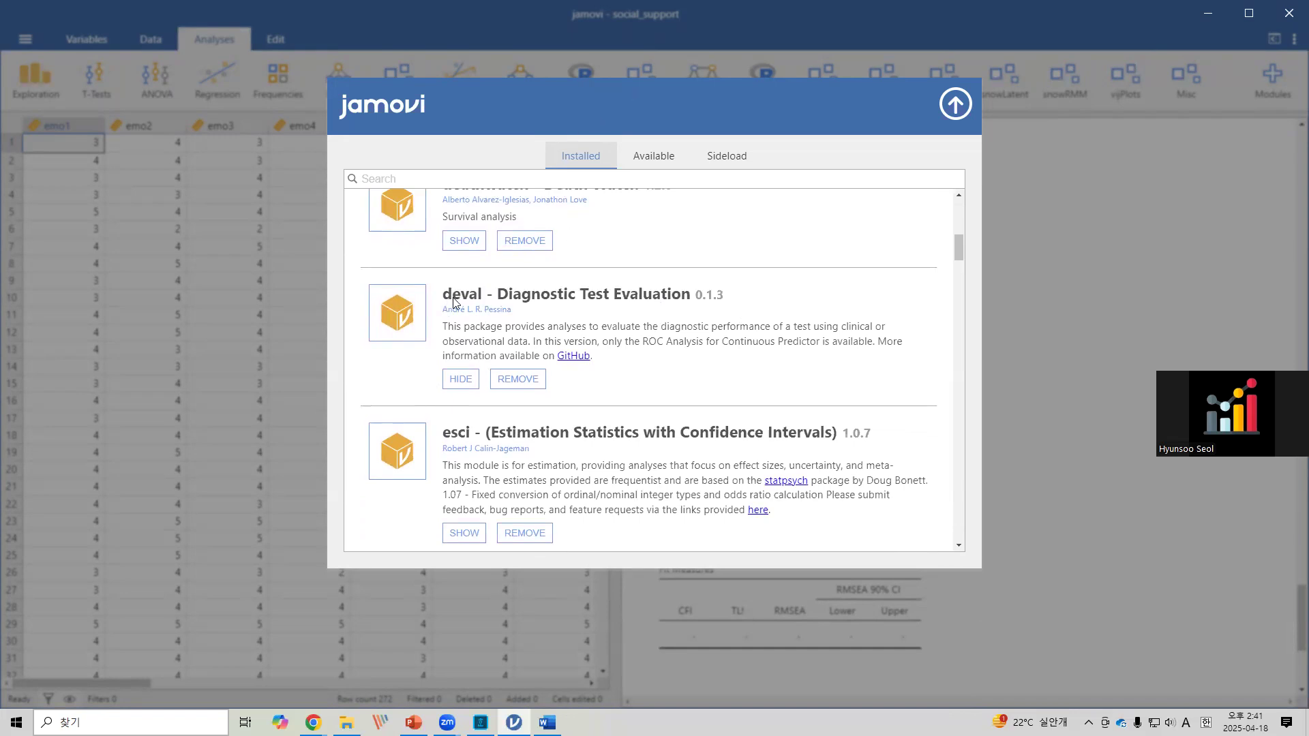
click(955, 106)
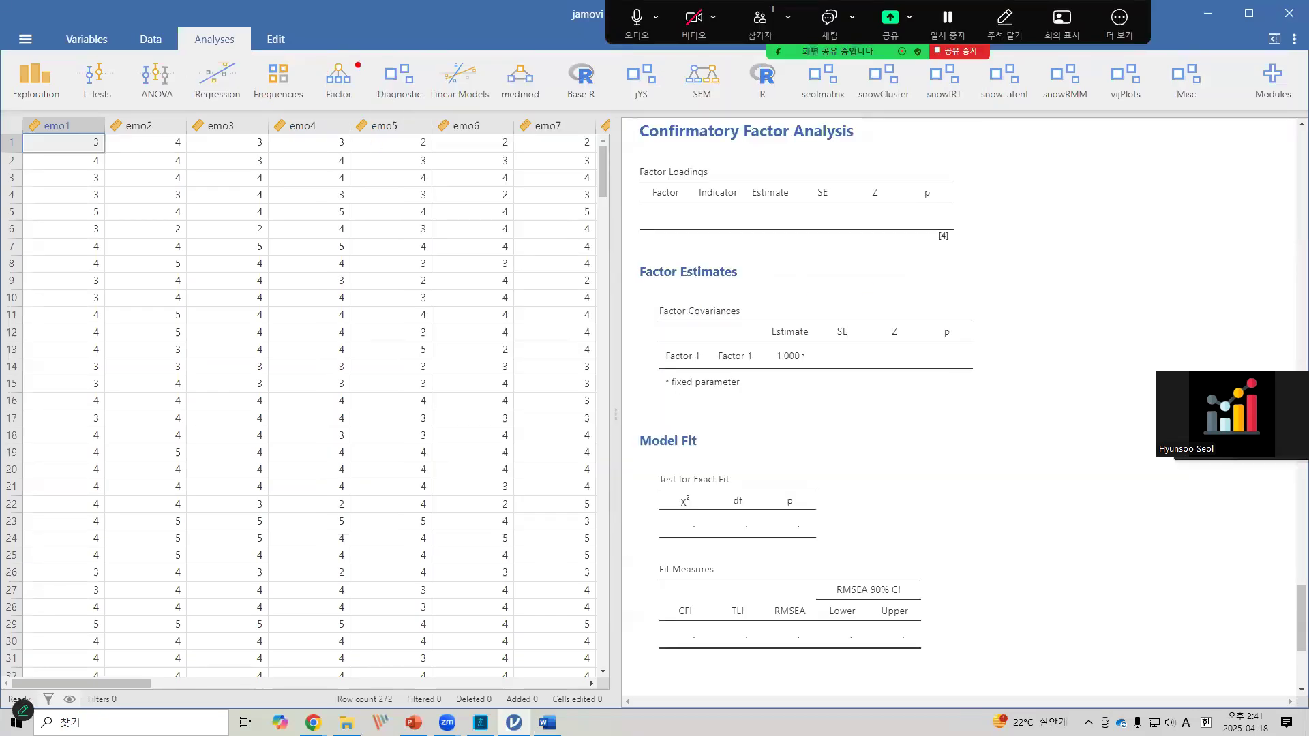
- Bring up the list of installed modules again, with the option for managing them
mouse_move(360, 57)
mouse_down()
mouse_move(437, 88)
mouse_move(442, 113)
mouse_move(430, 111)
mouse_up()
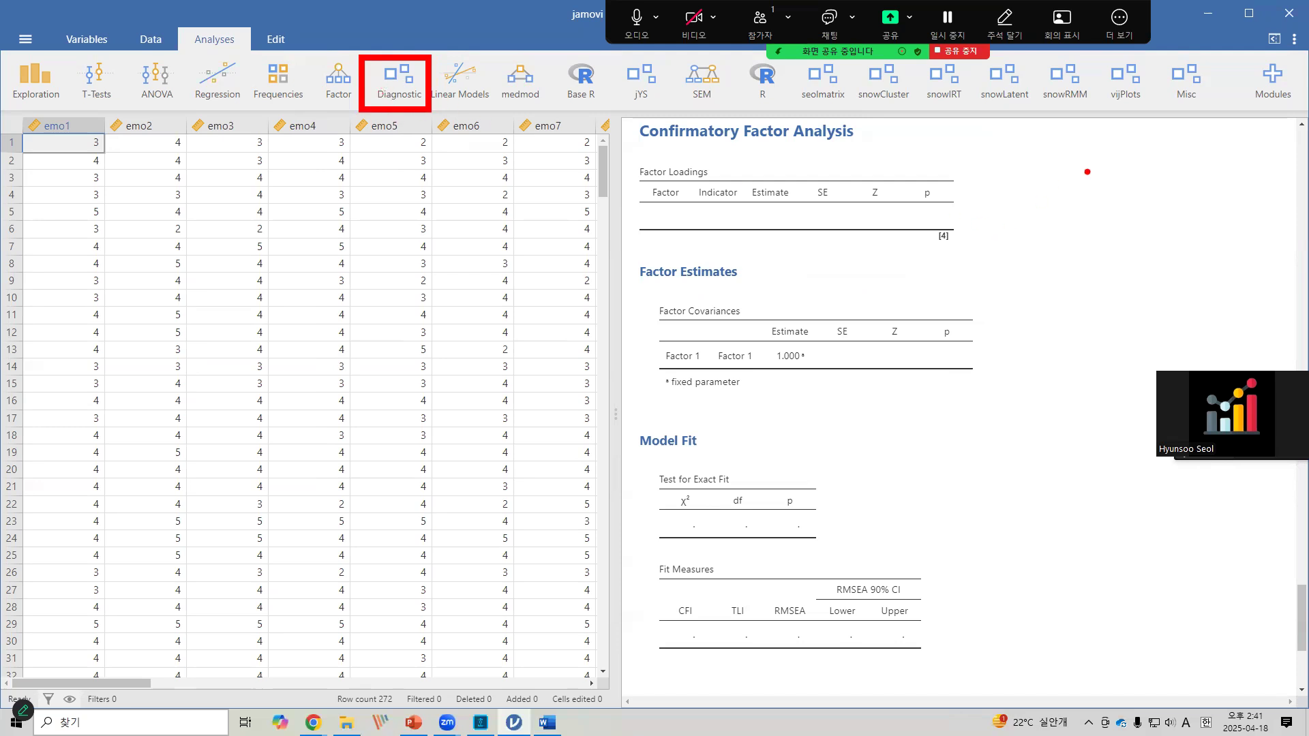
key(Escape)
click(1277, 75)
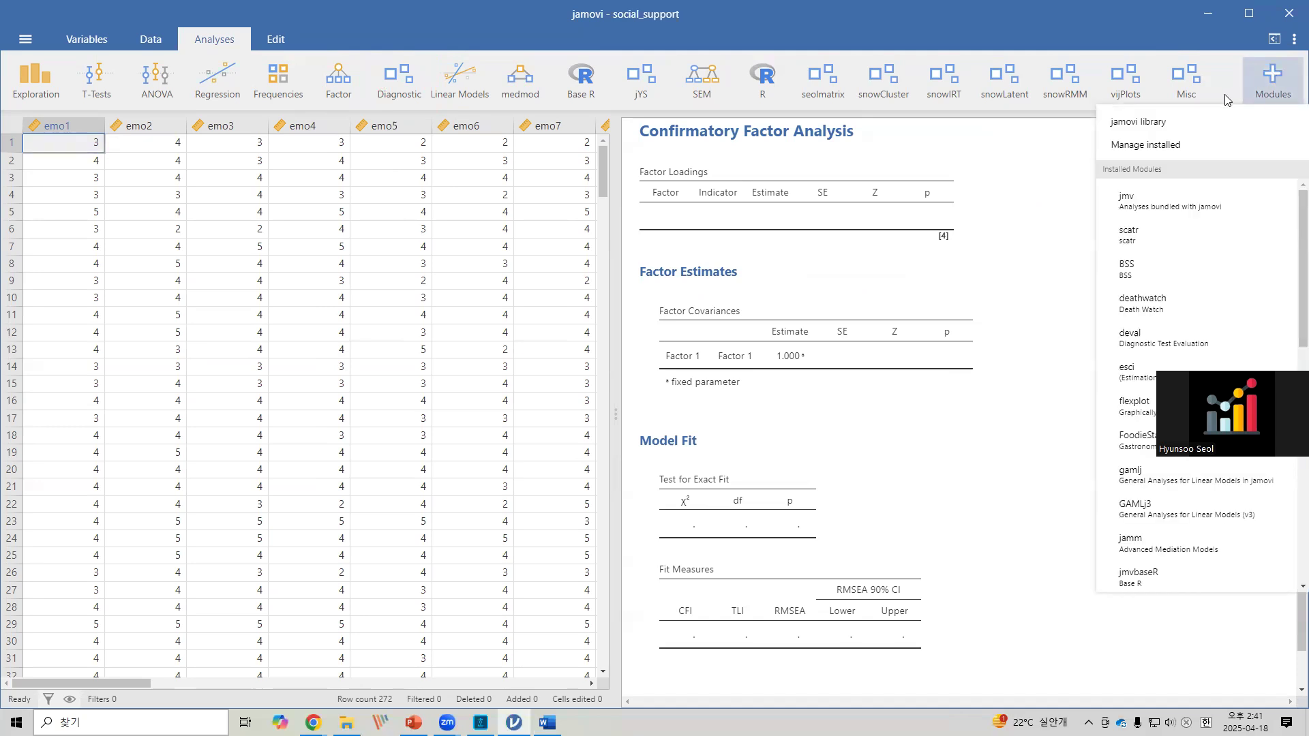
key(ctrl+2)
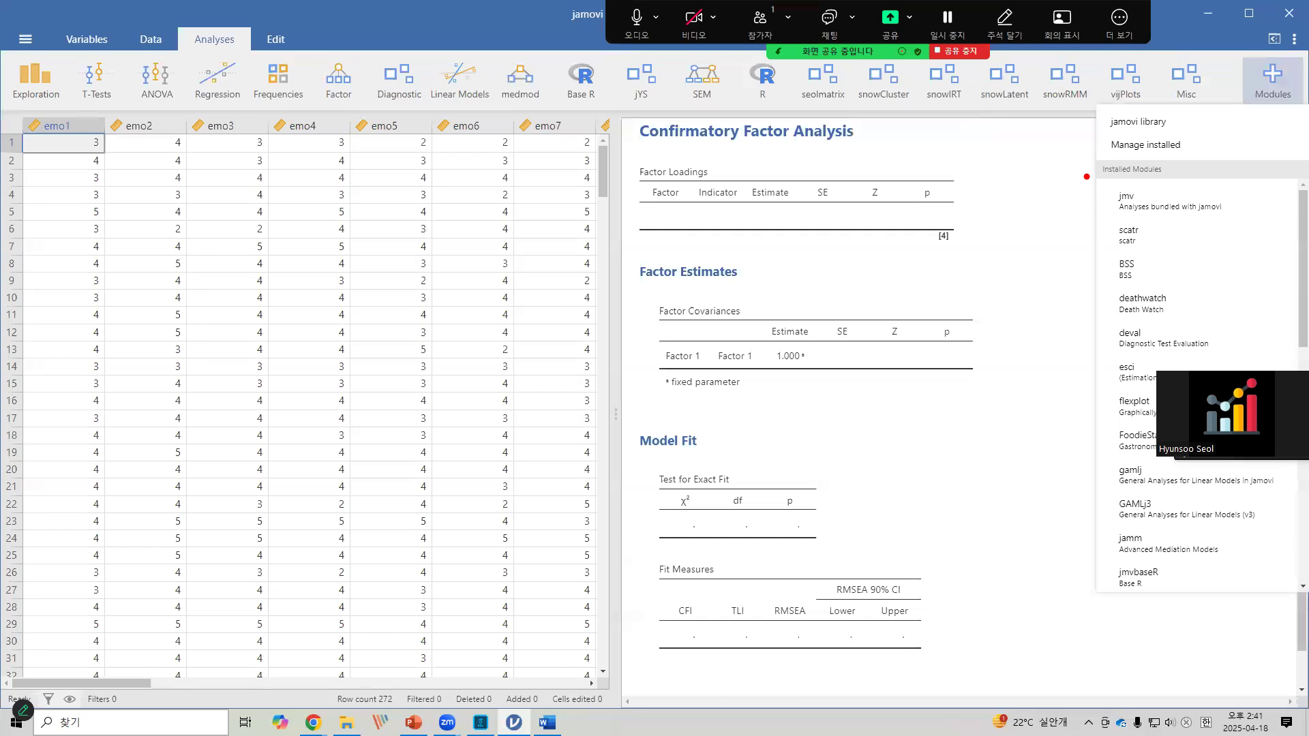
drag(1100, 130, 1193, 156)
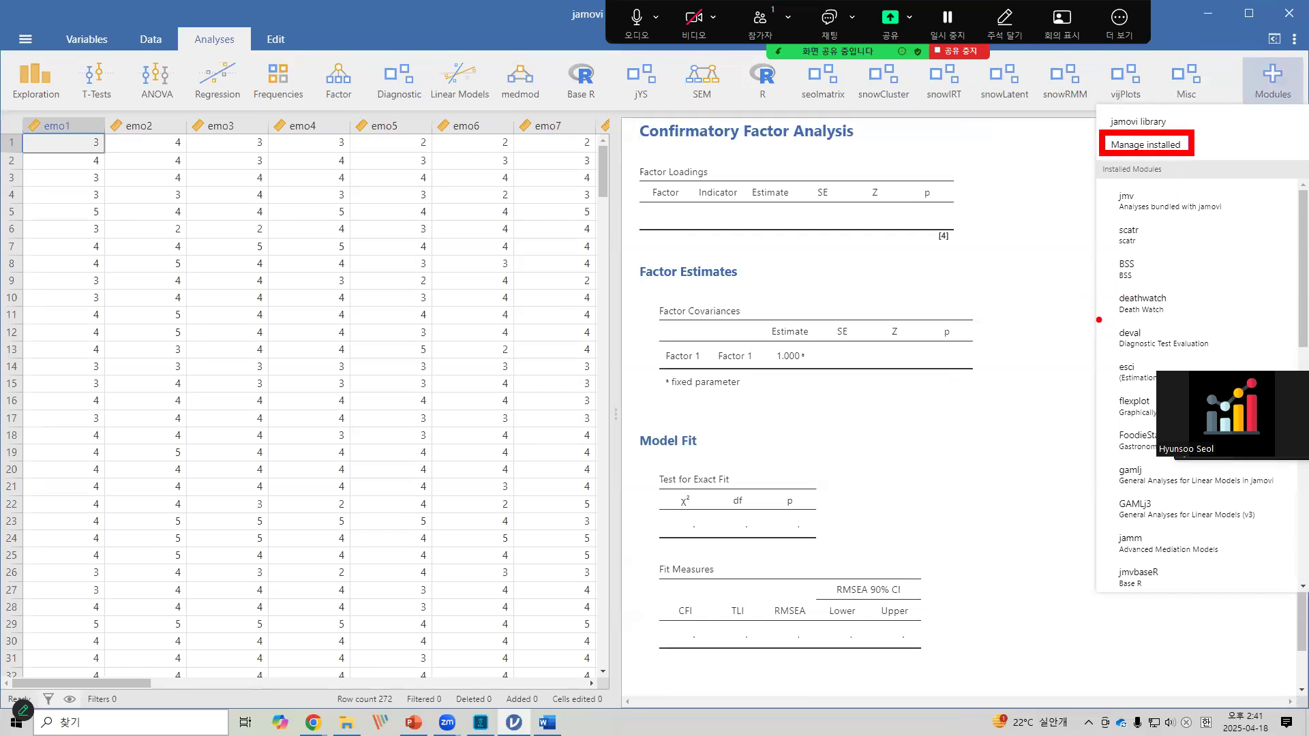
- Hide the deval module from the main menu while keeping it installed
drag(1099, 317, 1220, 355)
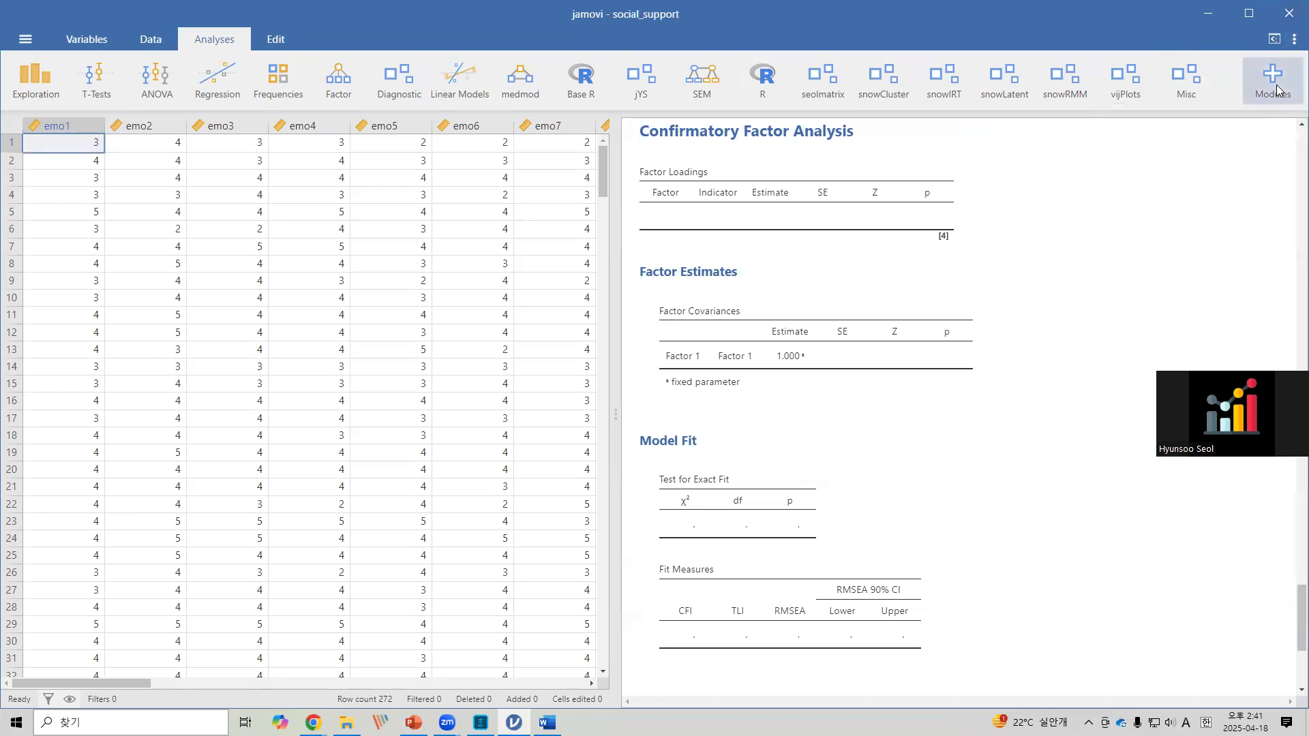
click(1276, 83)
mouse_move(1135, 347)
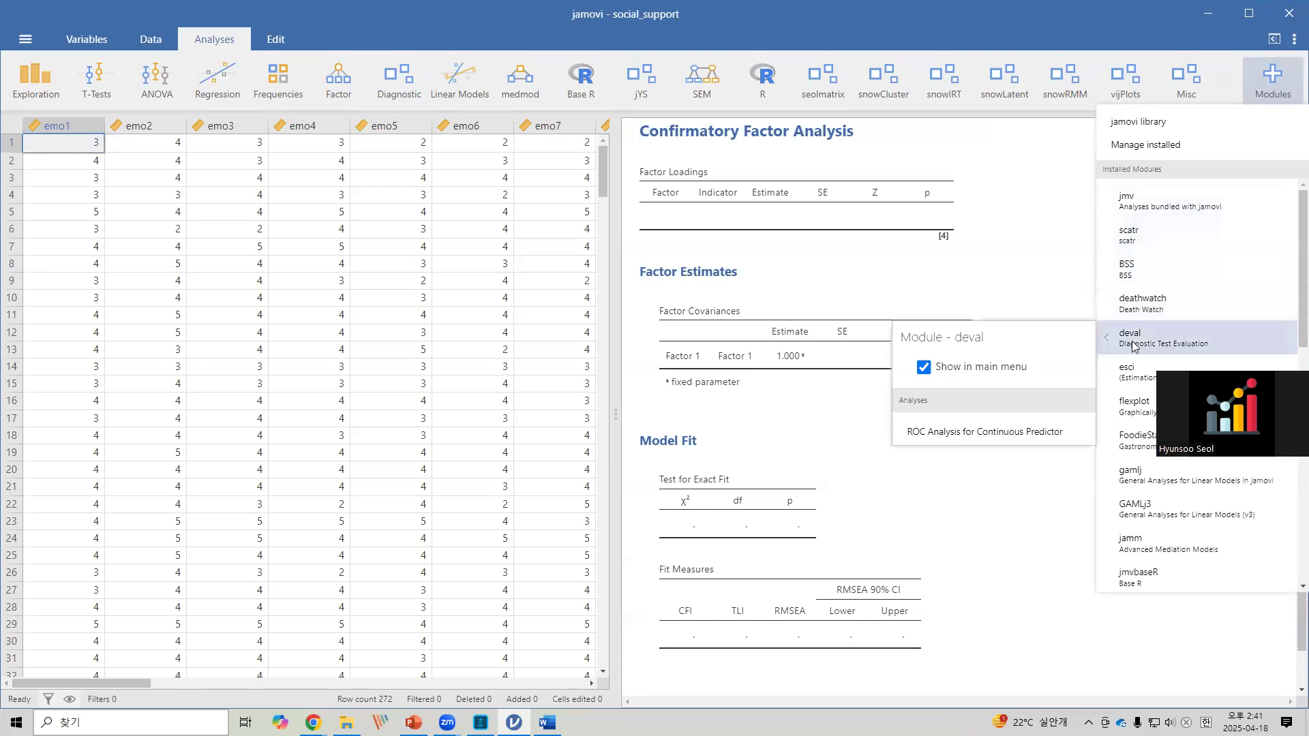
click(923, 369)
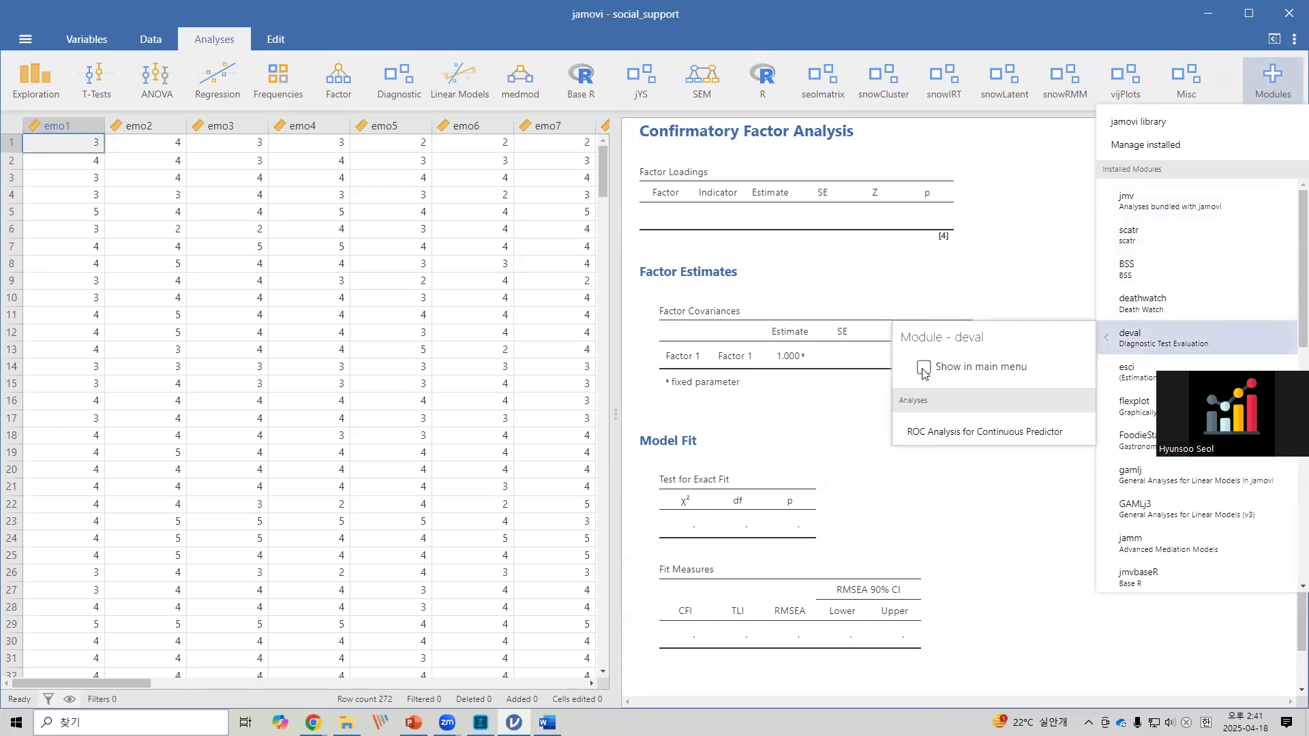
- Review the analyses and main-menu settings of the installed modules from jmv down to jmvbaseR, and close the module list
click(1274, 79)
click(1155, 199)
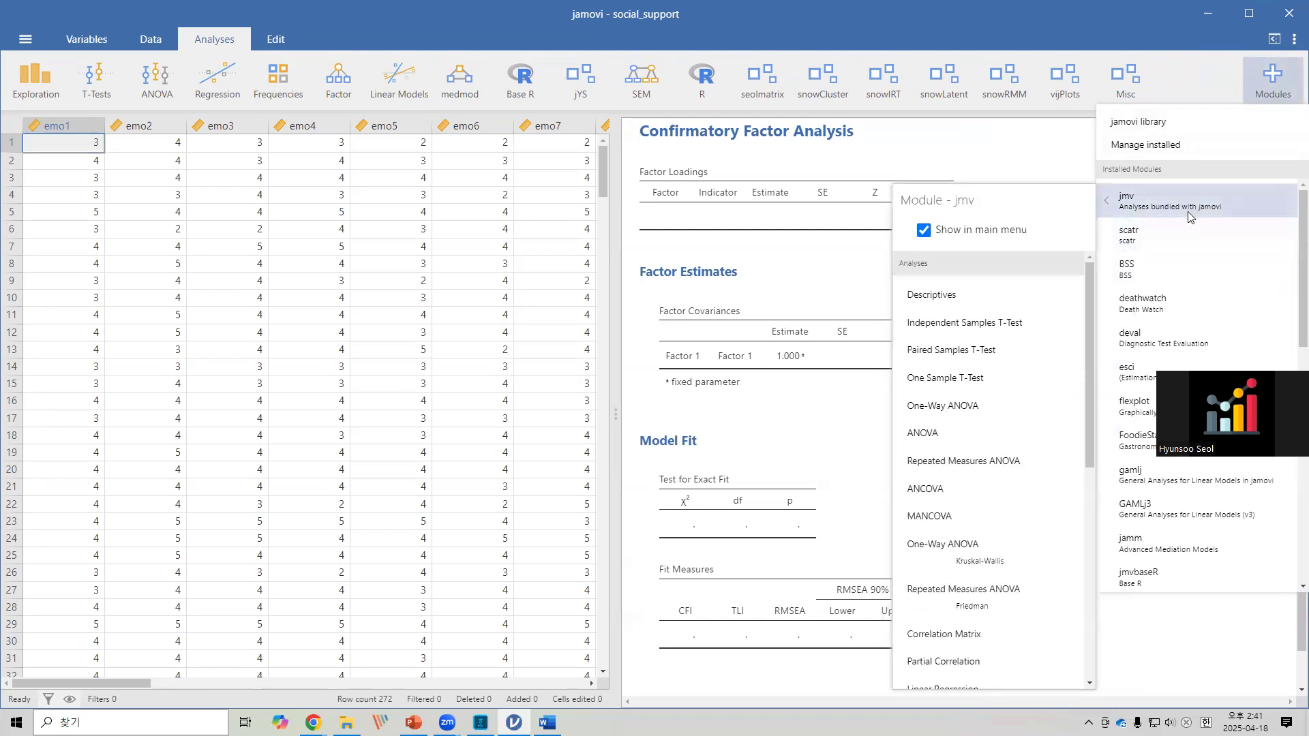
mouse_move(1137, 233)
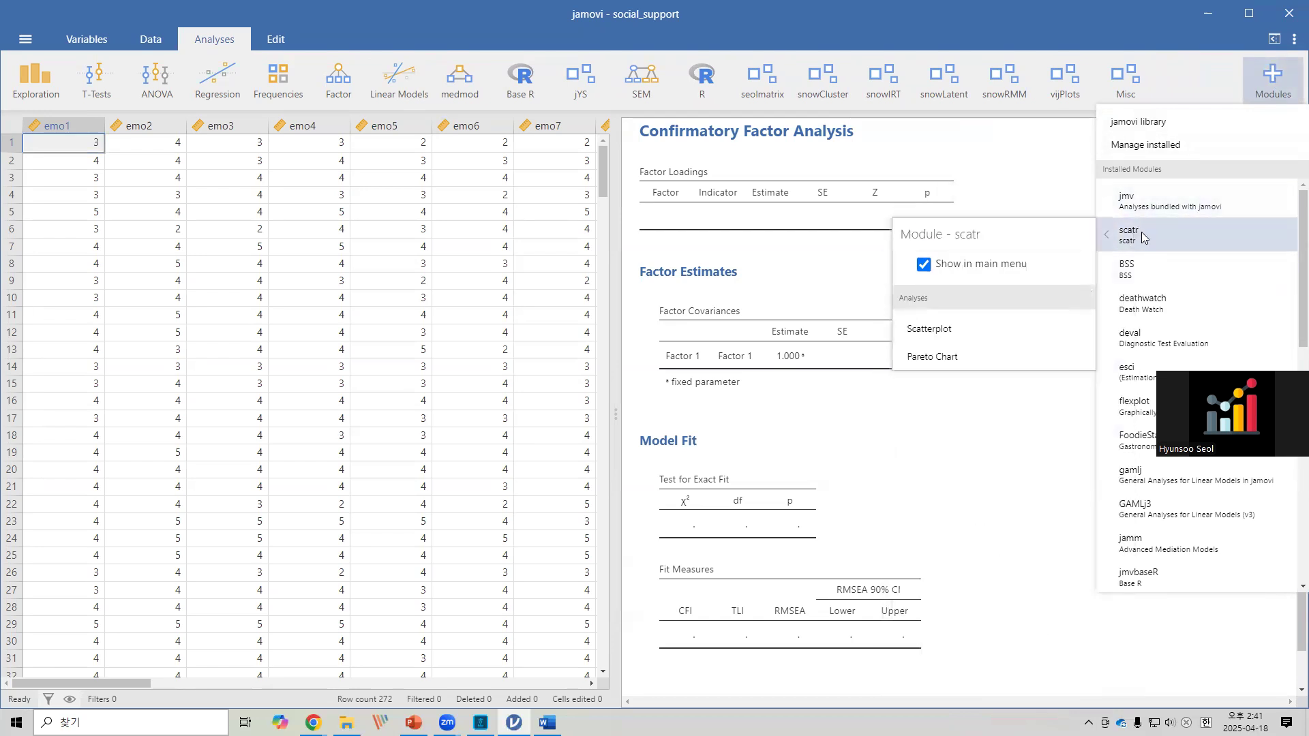
mouse_move(1144, 265)
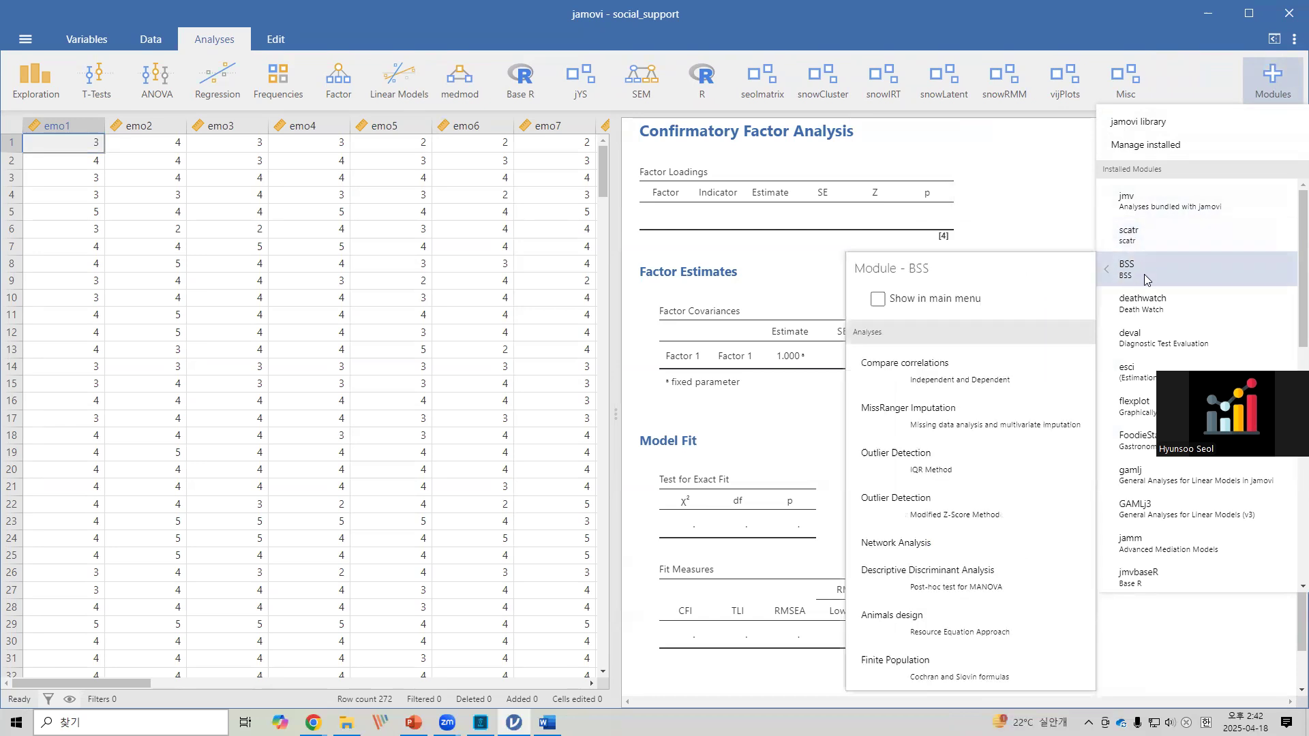
mouse_move(1147, 313)
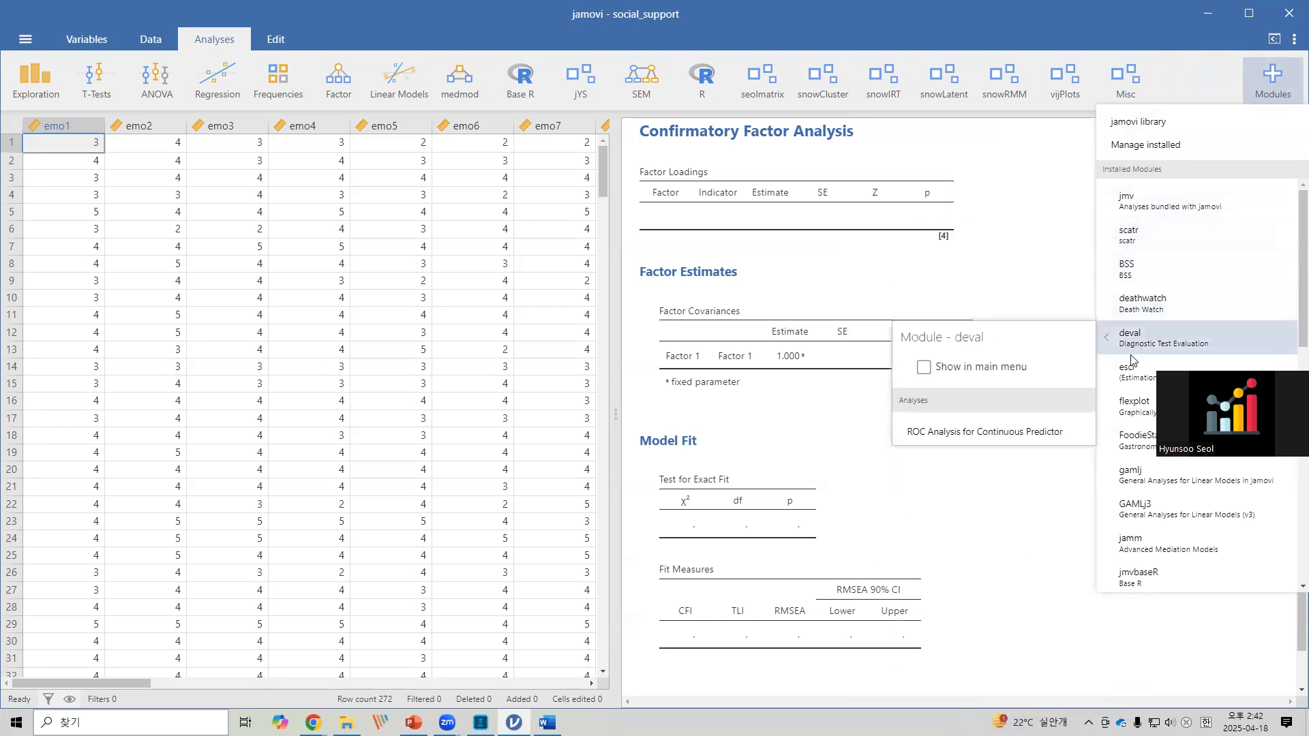
mouse_move(1132, 372)
mouse_move(1128, 414)
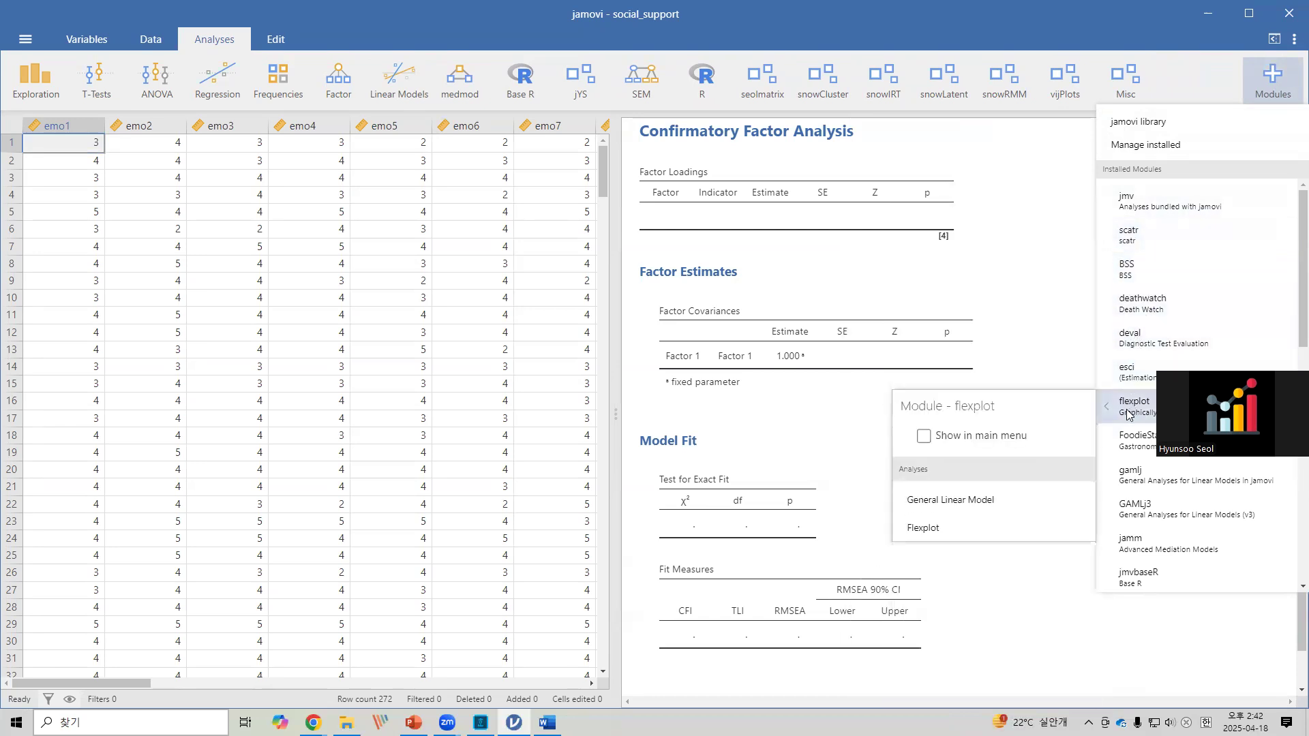
mouse_move(1138, 483)
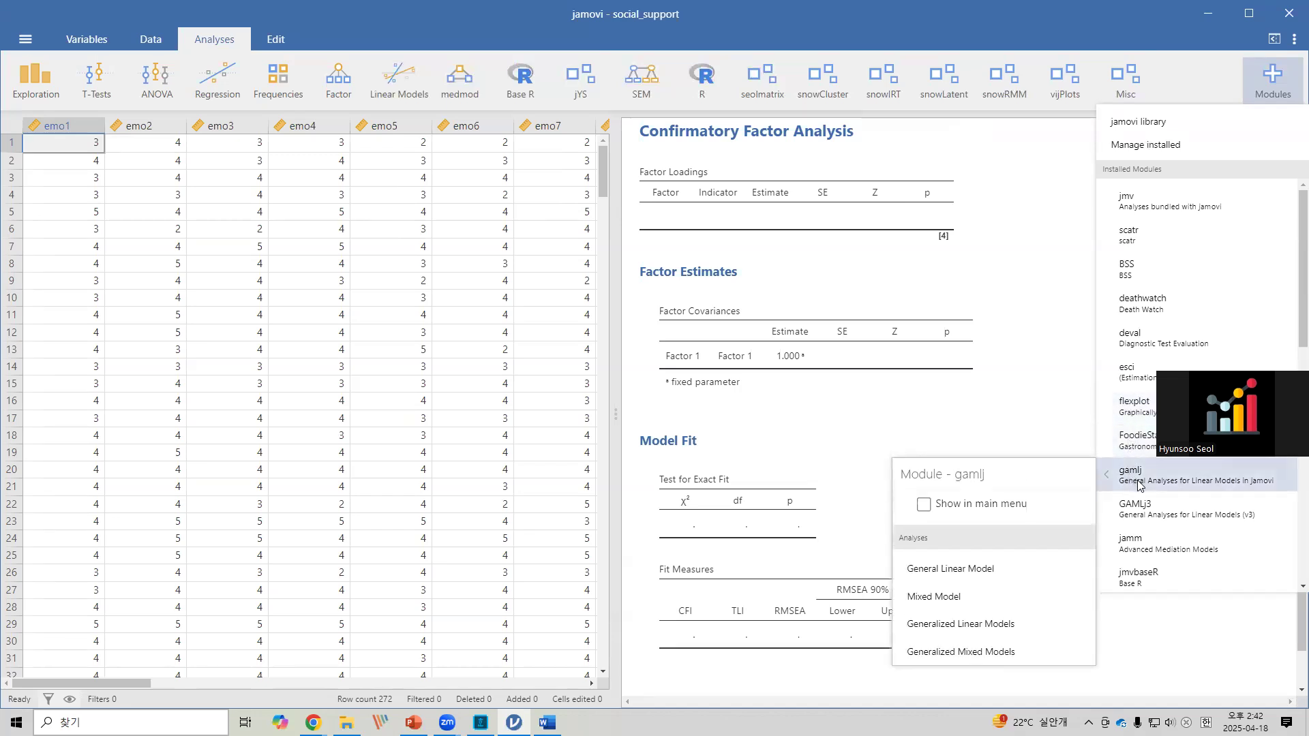
mouse_move(1155, 576)
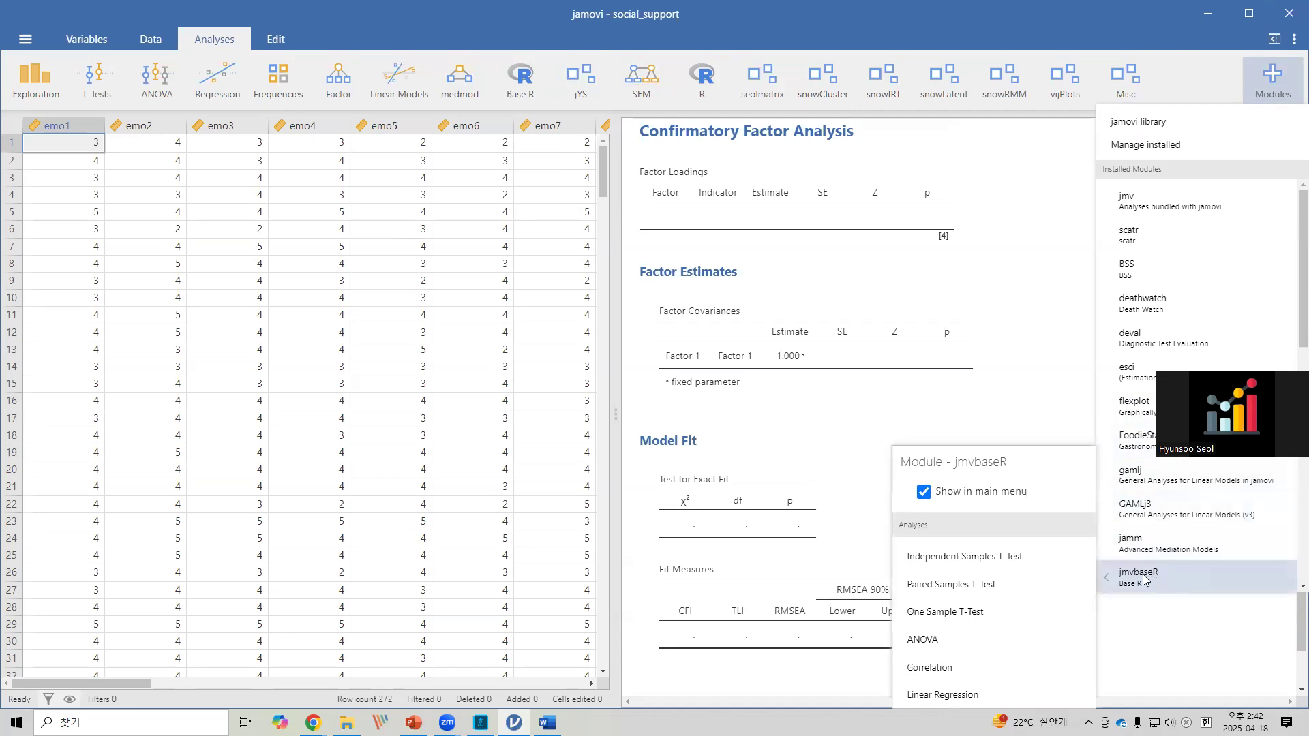
click(1011, 215)
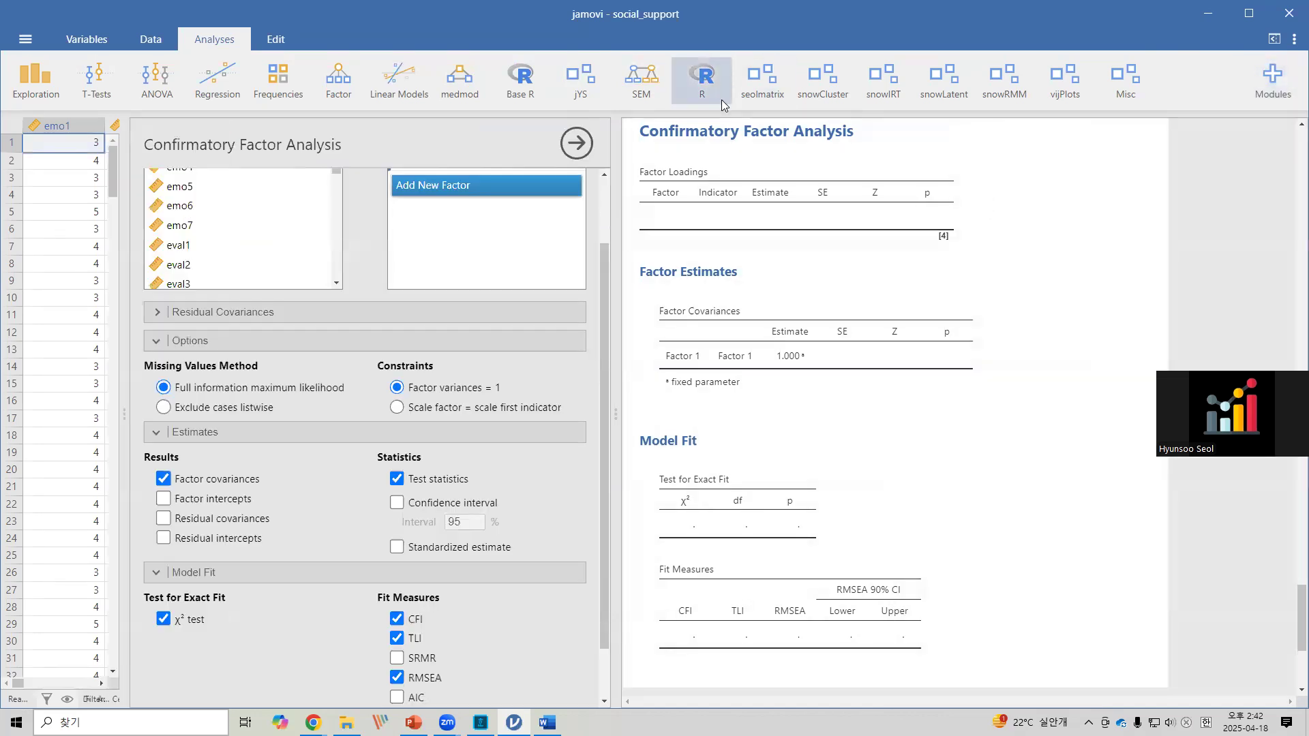
- Find the jYS module among the installed modules and hide it from the main menu
click(1273, 81)
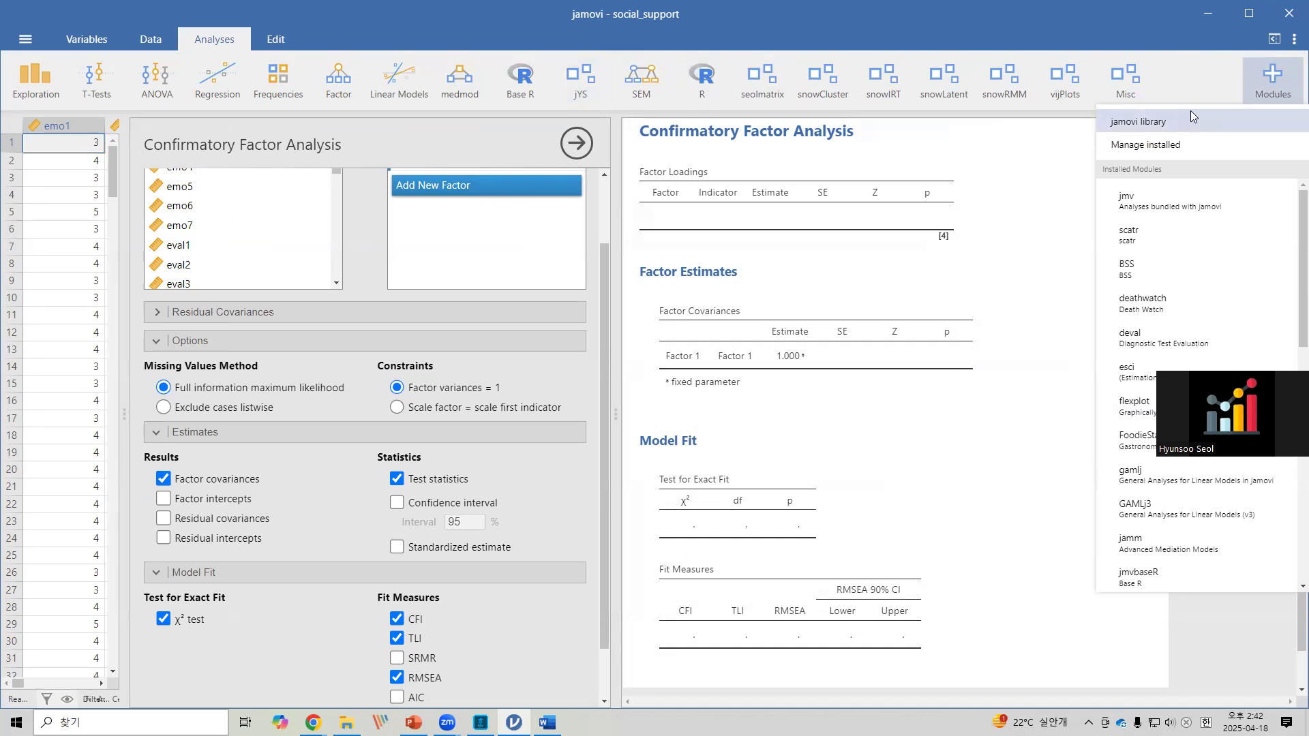
click(1200, 201)
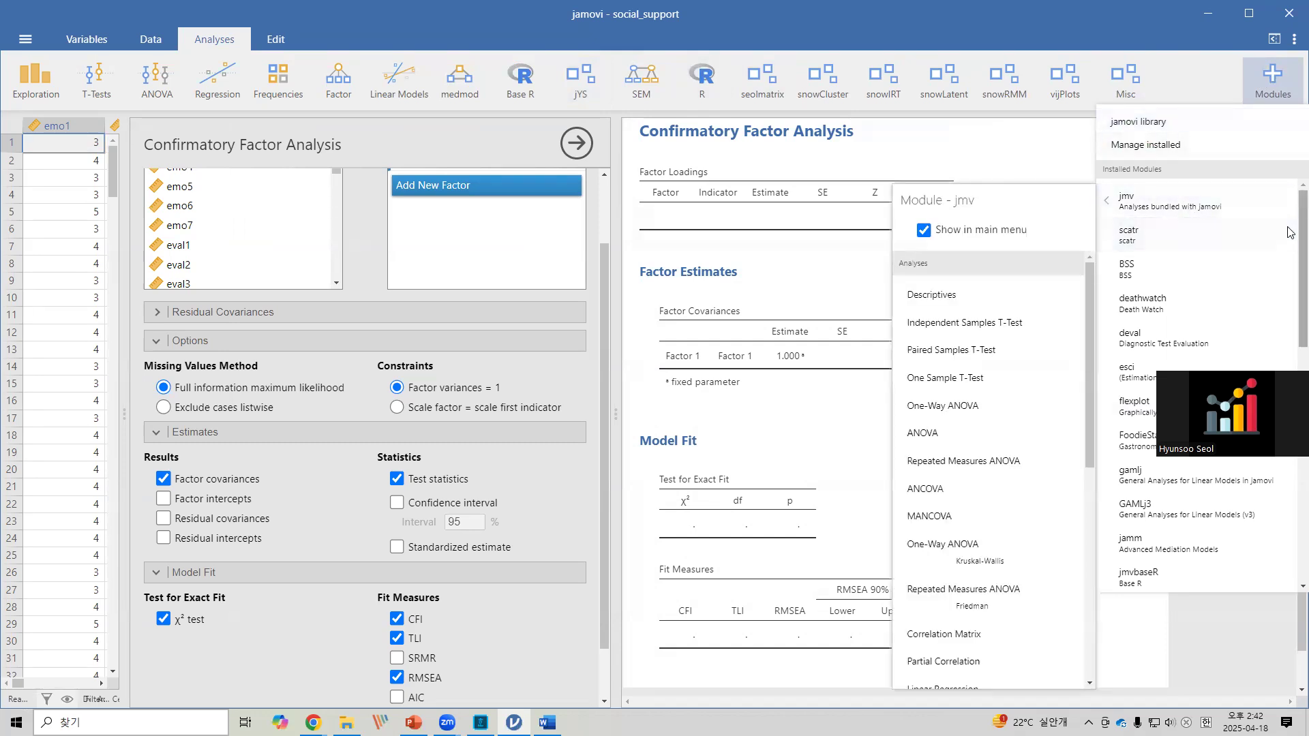
scroll(1291, 273, down, 5)
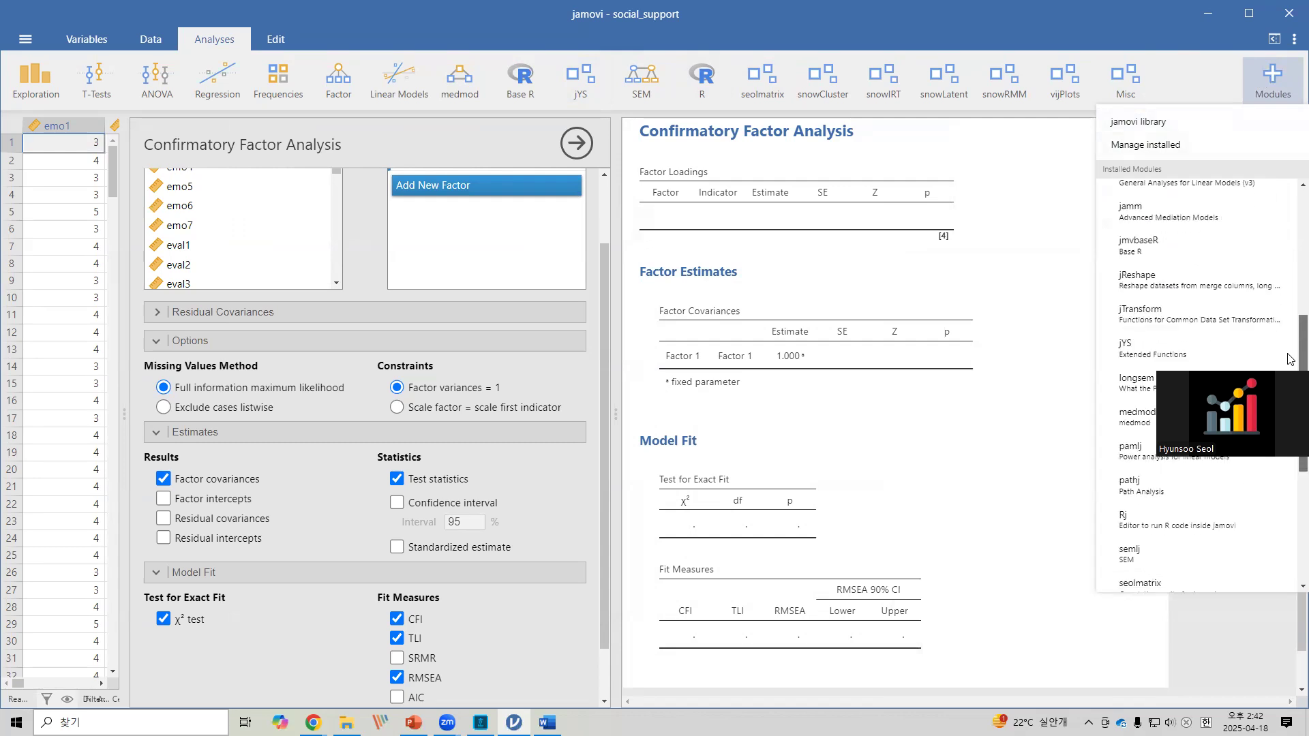
click(1148, 345)
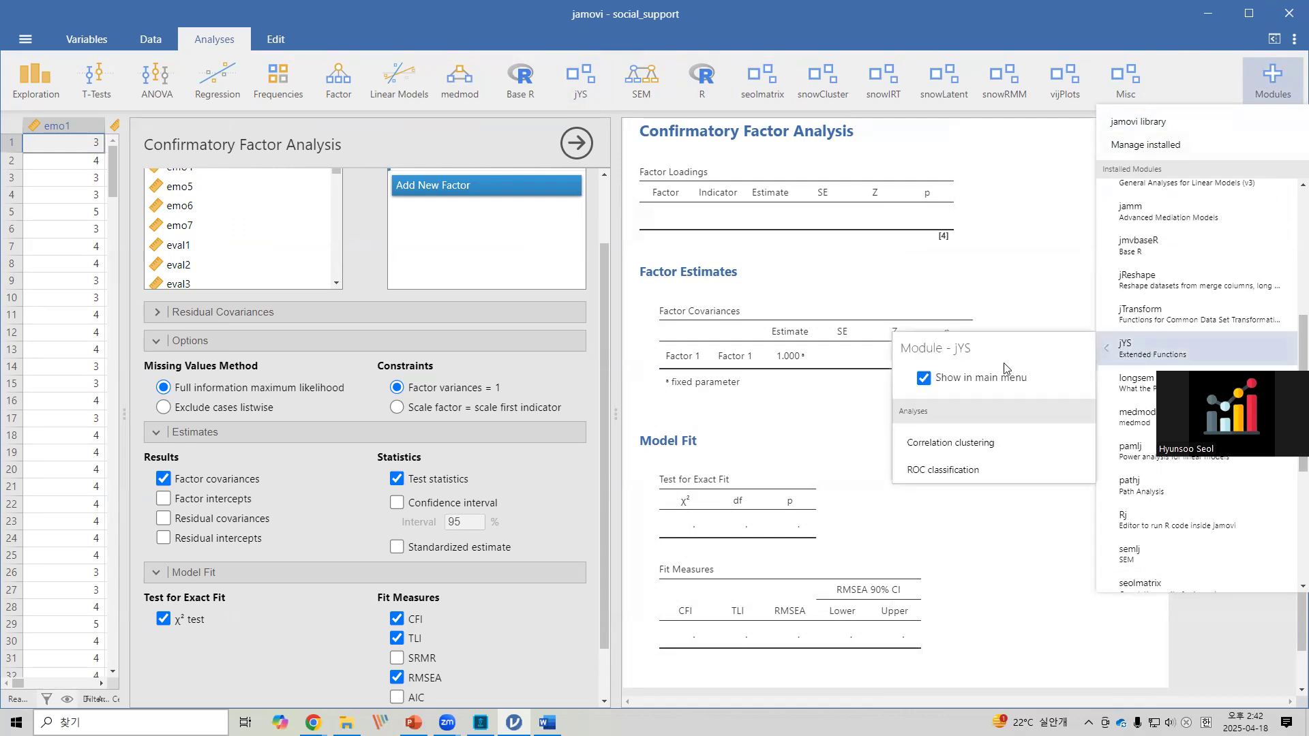
click(925, 379)
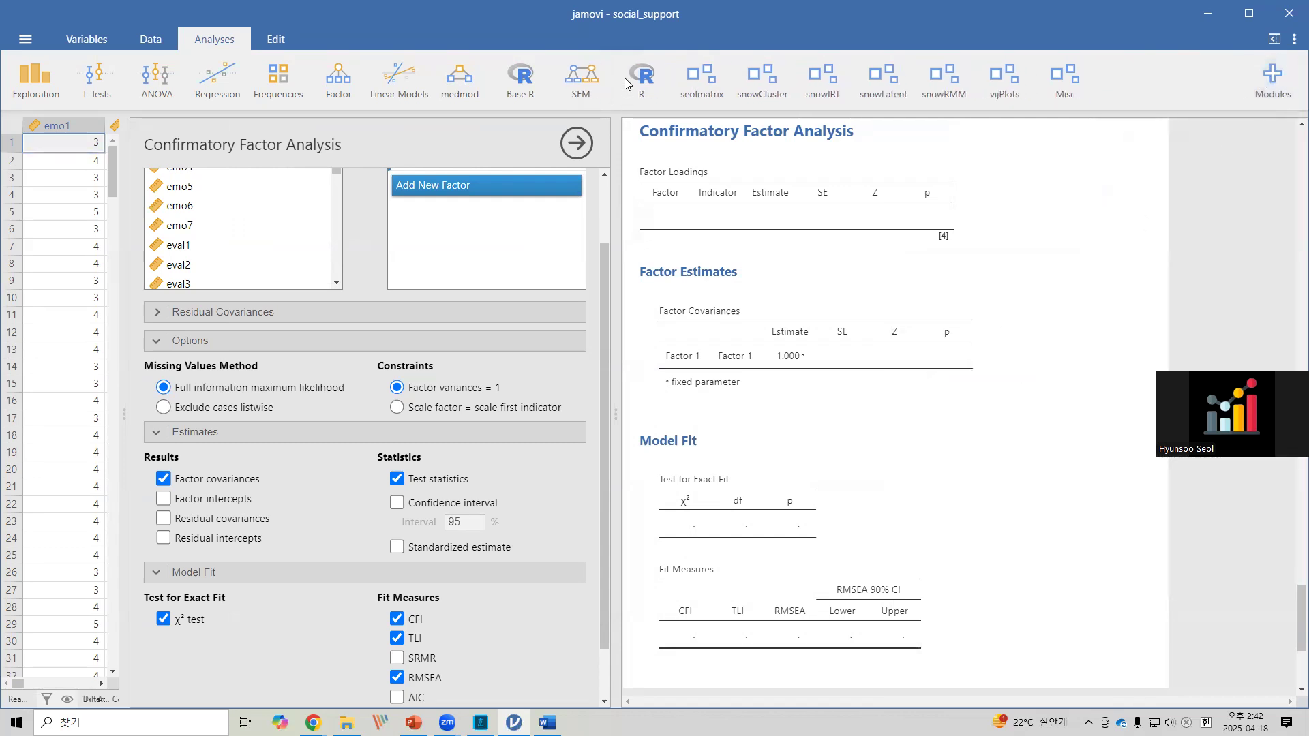
- Find the ztestvis module at the end of the installed modules and hide it from the main menu
click(1278, 81)
mouse_move(1138, 312)
scroll(1137, 310, down, 5)
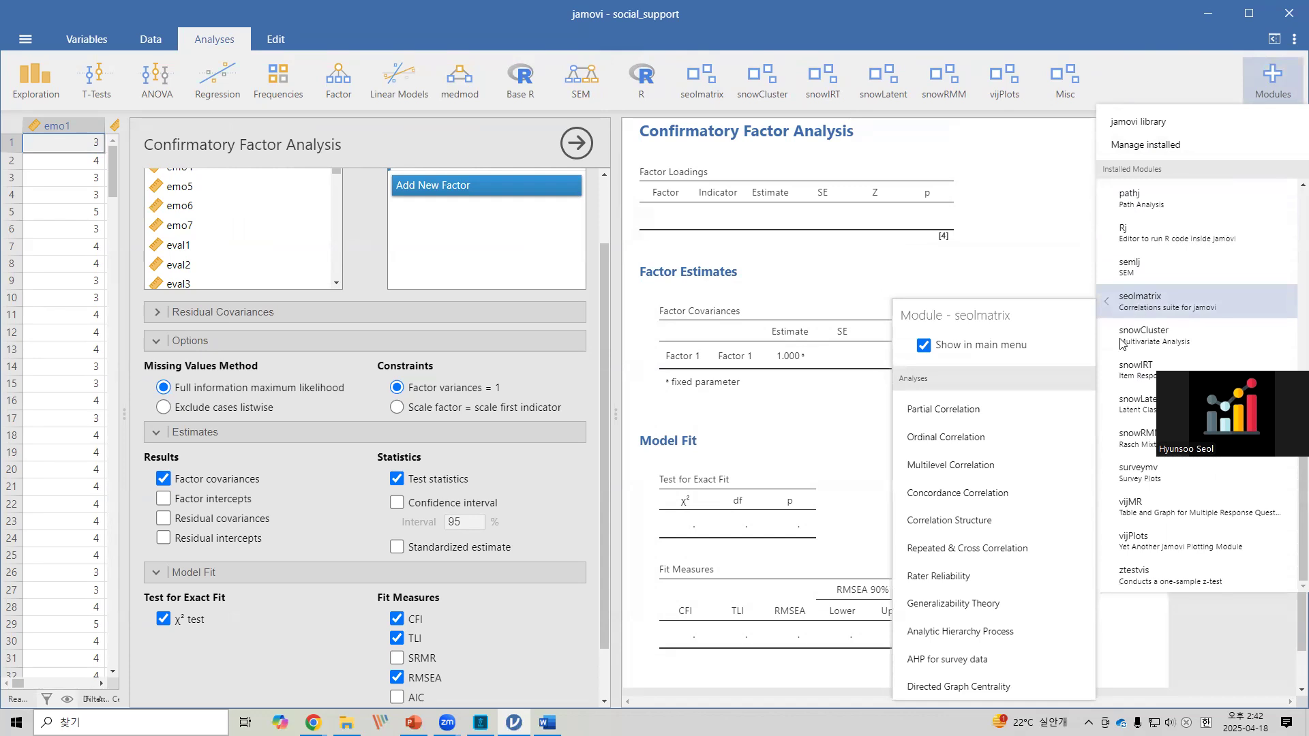
mouse_move(1137, 477)
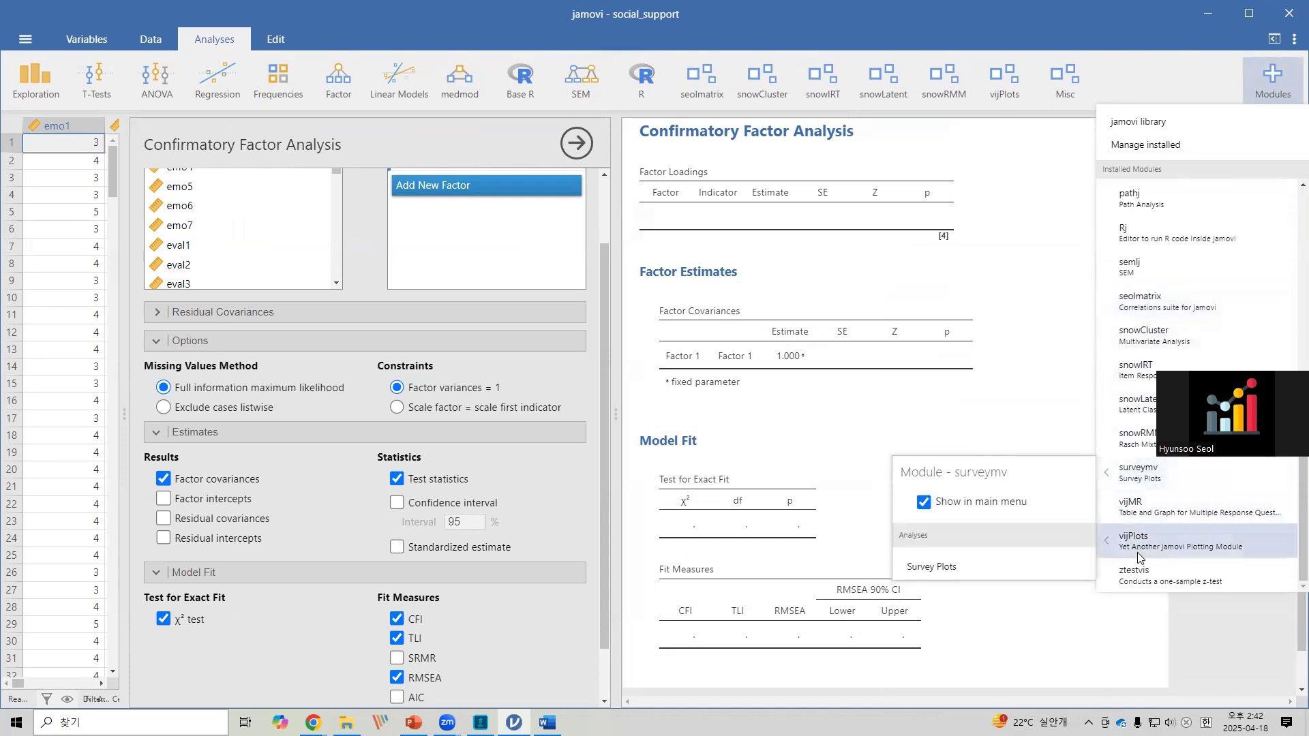
mouse_move(1137, 578)
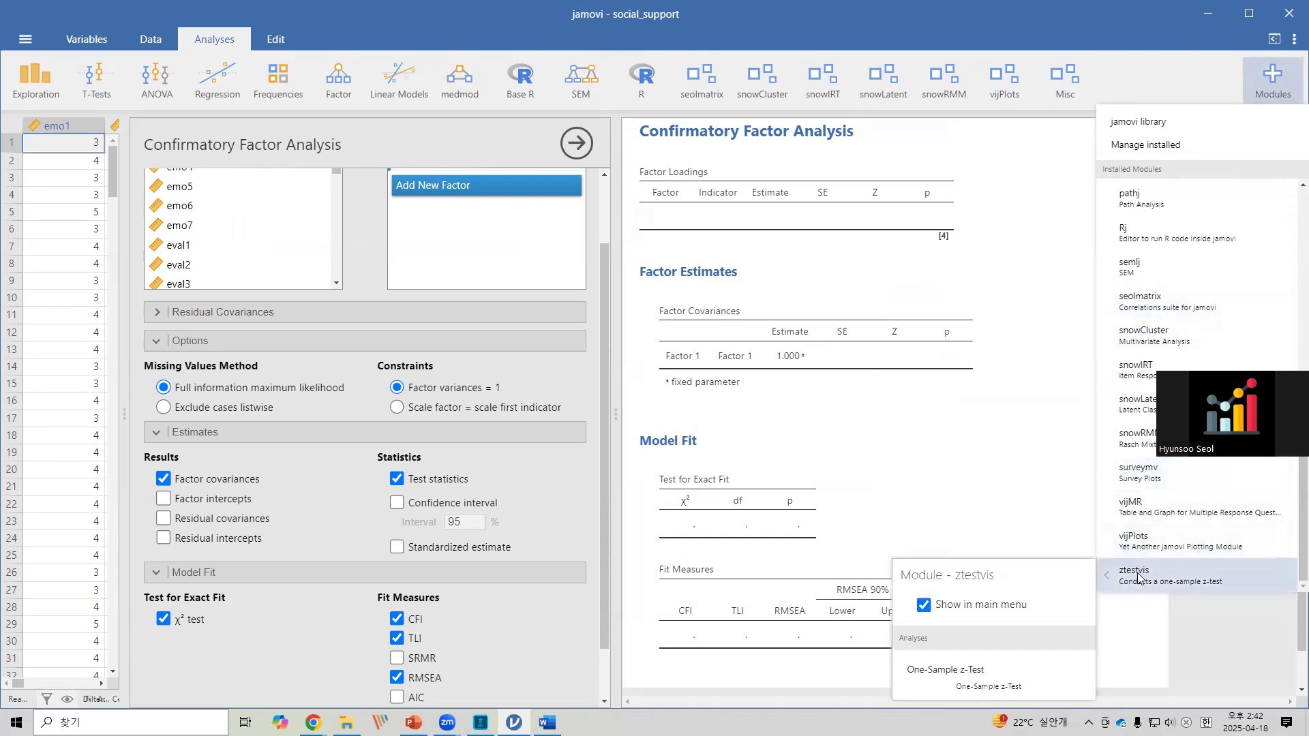
click(925, 605)
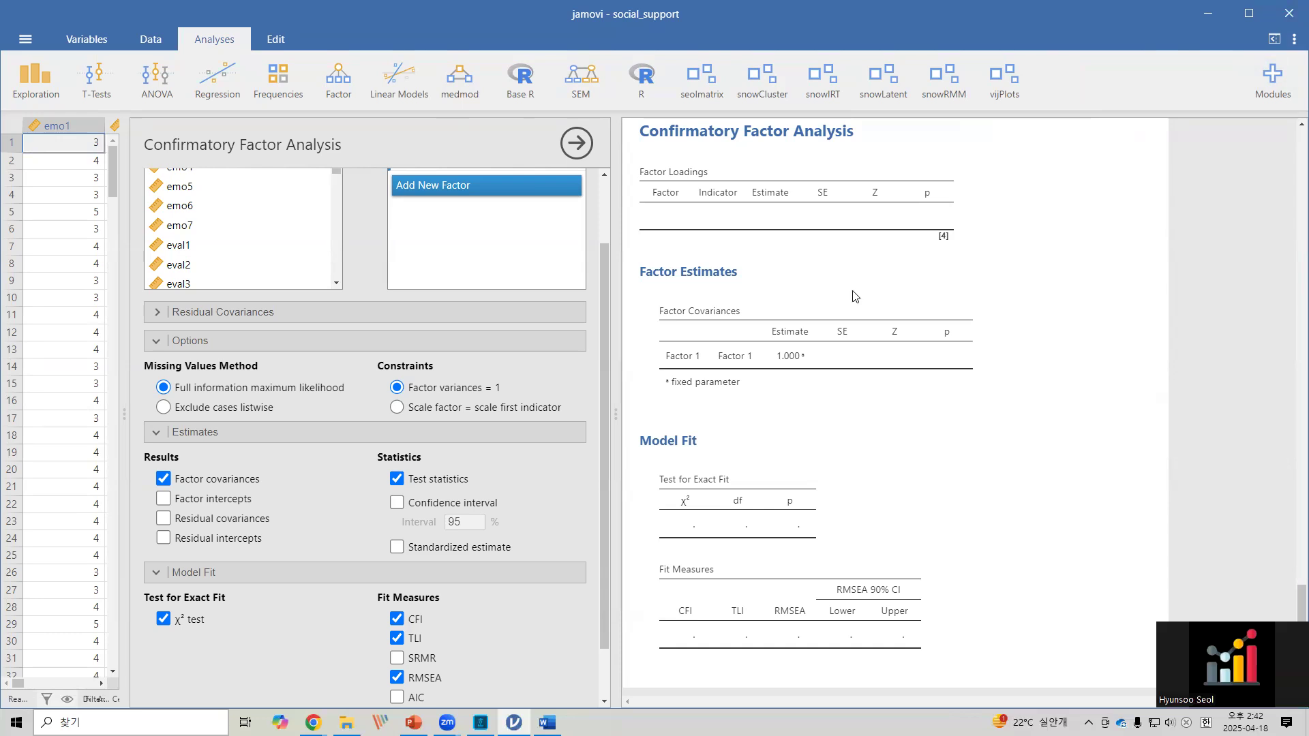
key(Escape)
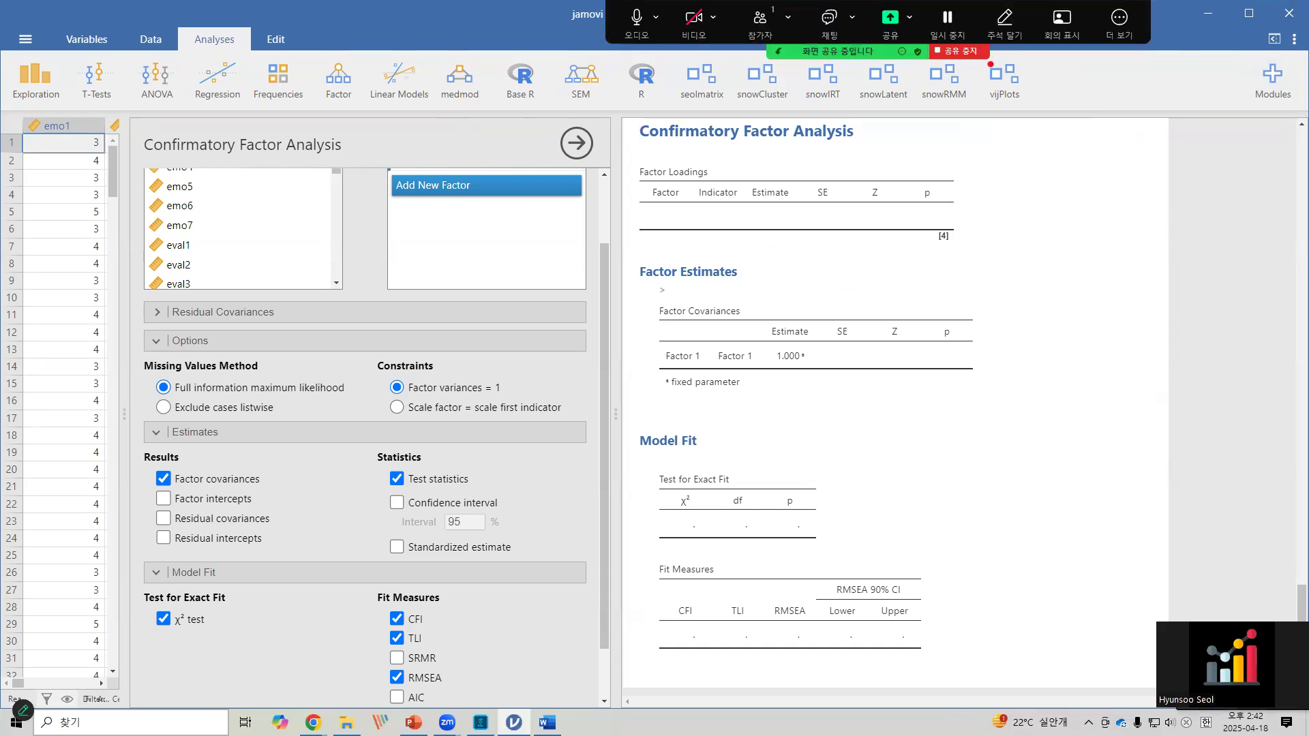
- Open the jamovi library and examine the scatr, Rj and pamlj entries among the available modules
click(1272, 79)
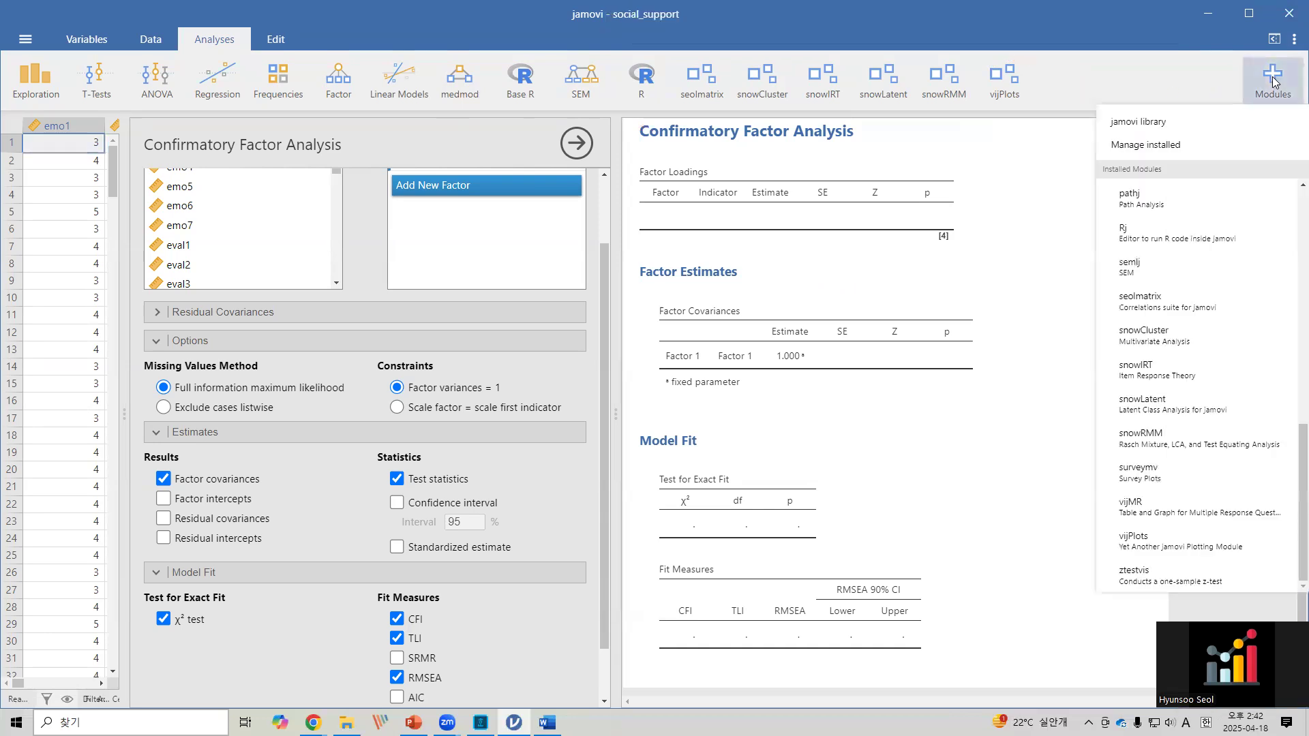
click(1187, 122)
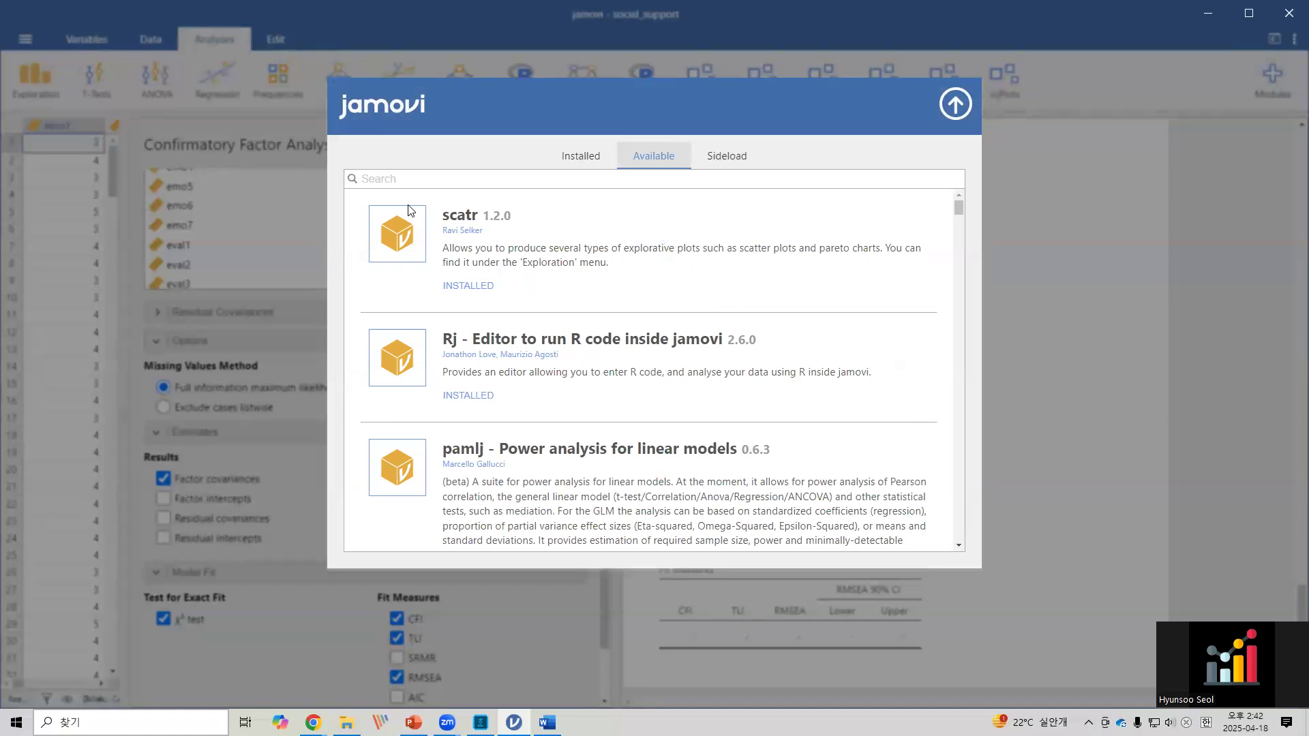
scroll(549, 308, down, 1)
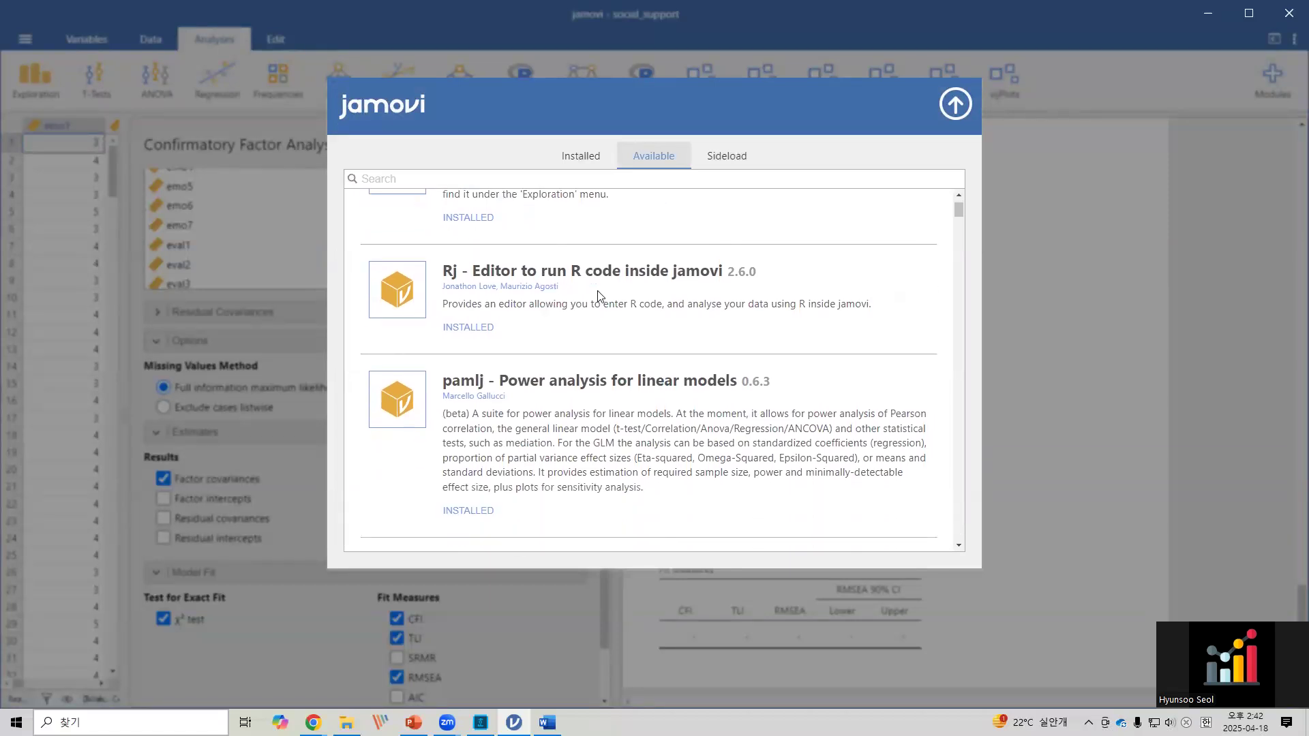
drag(433, 316, 504, 343)
scroll(697, 298, down, 1)
scroll(697, 299, down, 2)
scroll(701, 296, up, 3)
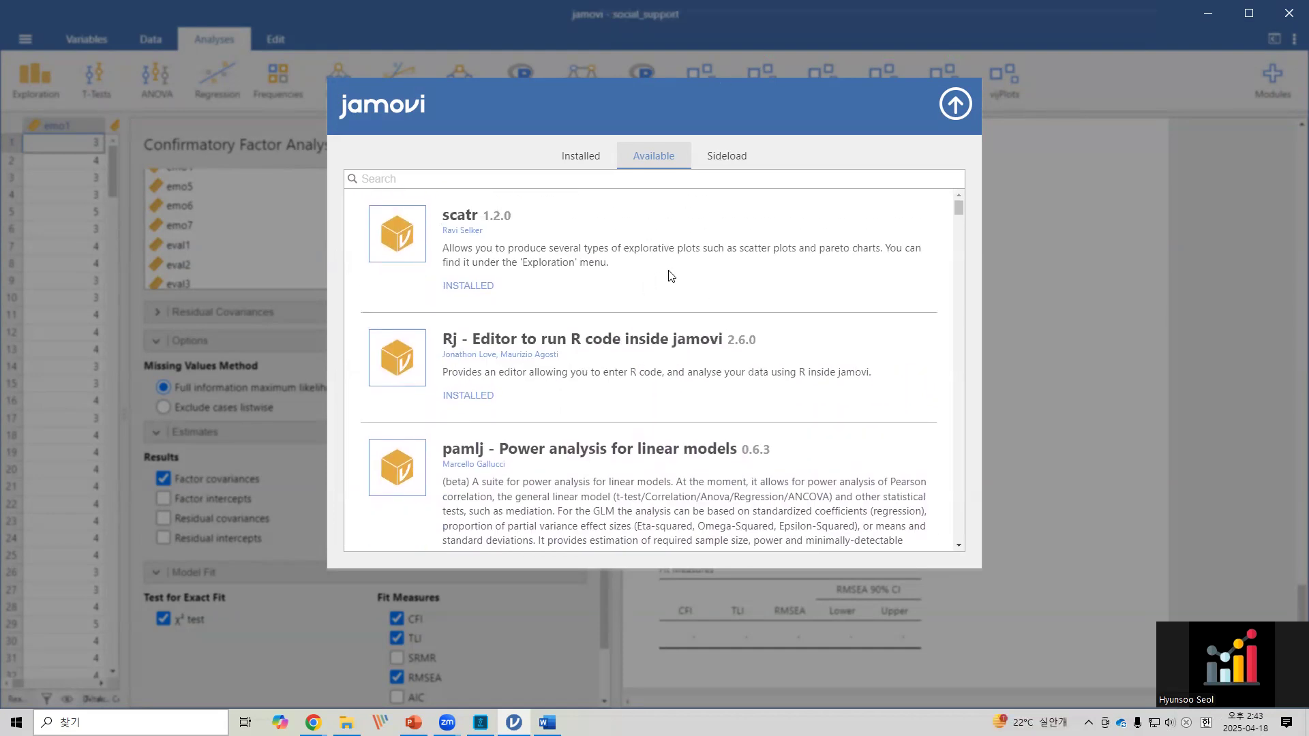
scroll(644, 329, down, 1)
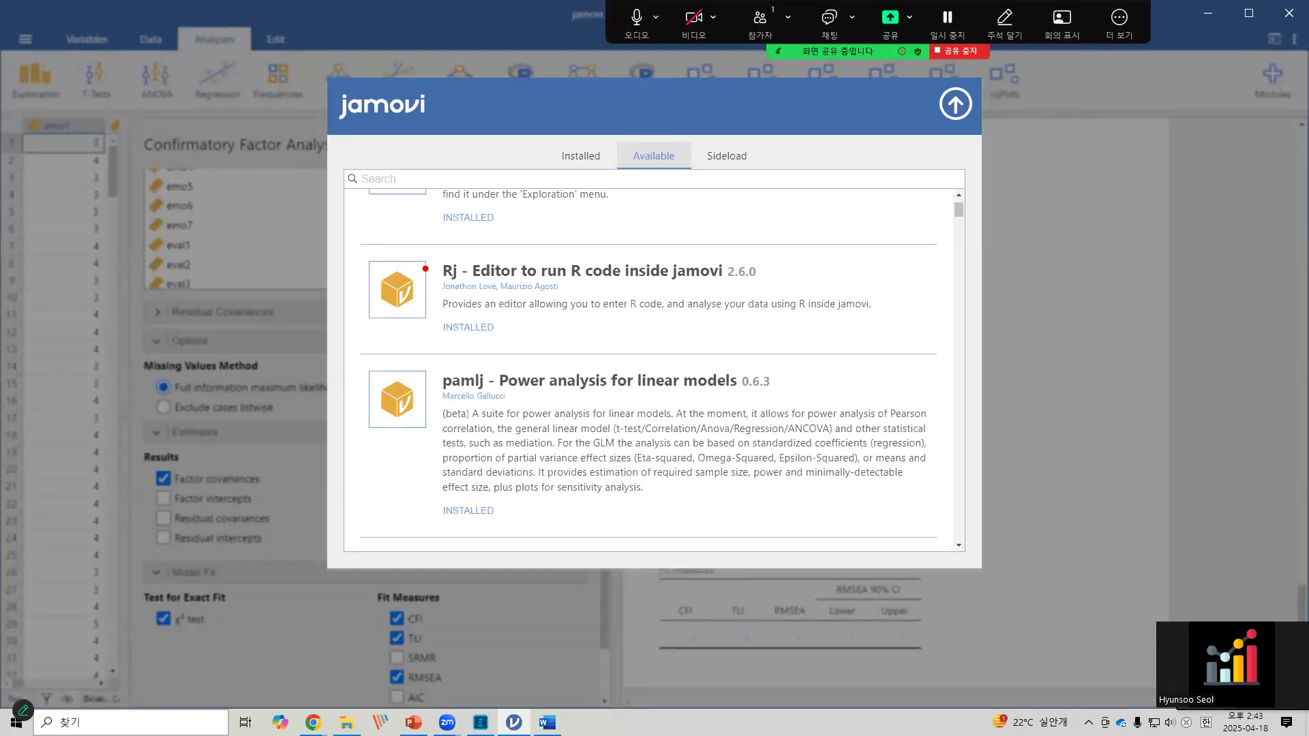
mouse_move(371, 244)
mouse_down()
mouse_move(593, 320)
mouse_move(878, 349)
mouse_up()
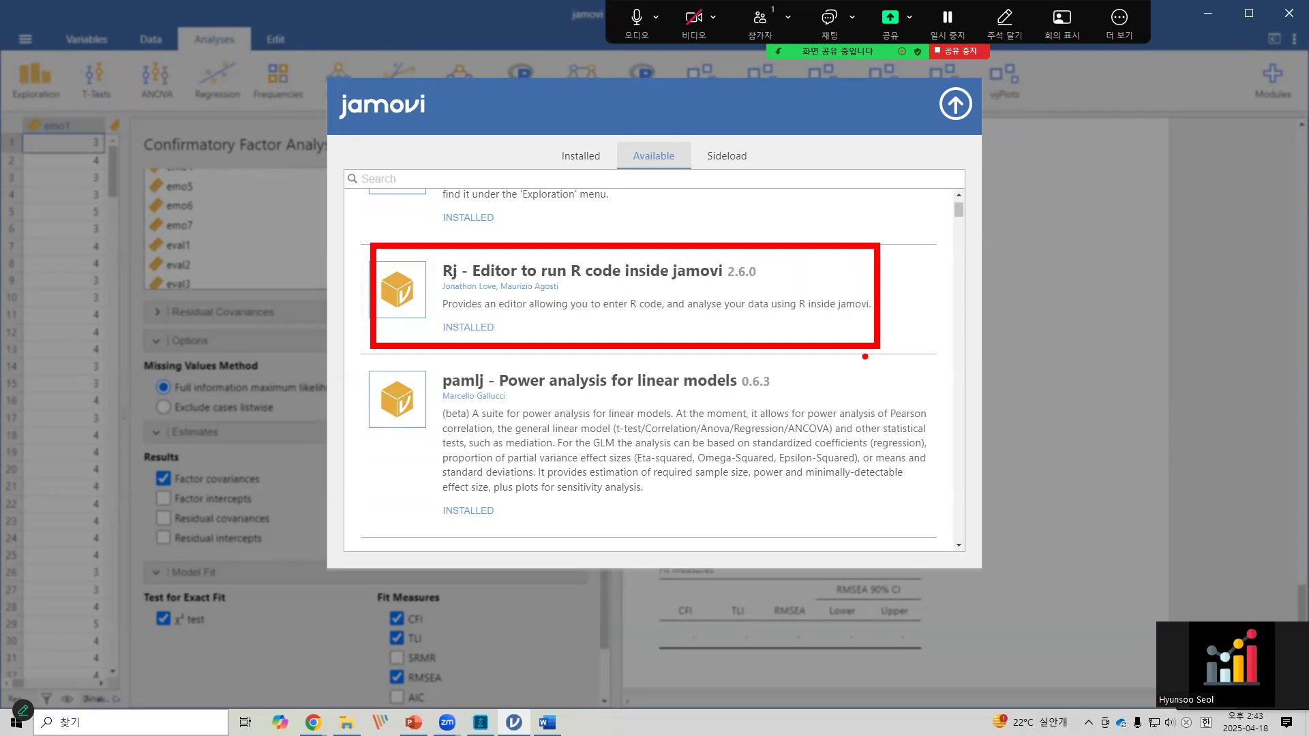
mouse_move(354, 357)
mouse_down()
mouse_move(833, 521)
mouse_move(917, 522)
mouse_up()
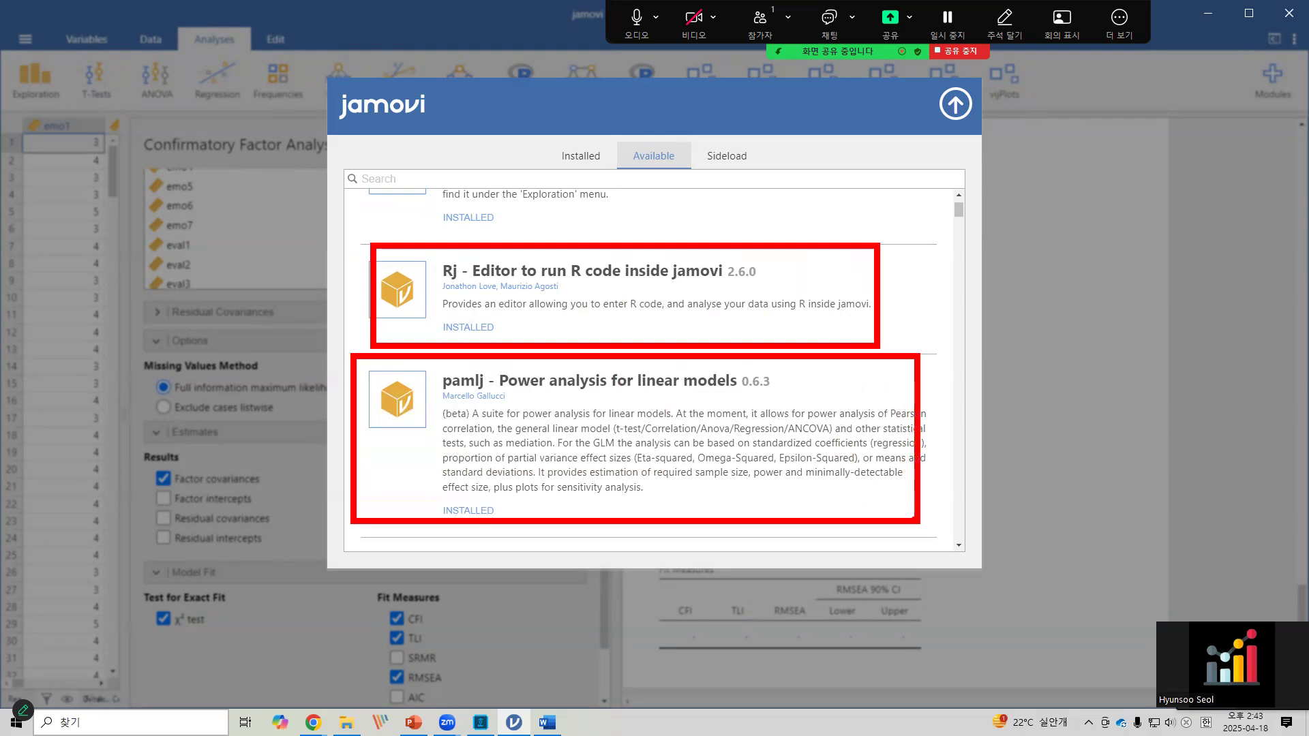
- Compare the GAMLj3 and gamlj linear-model entries in the list of available modules, including their versions and installation status
scroll(737, 434, down, 5)
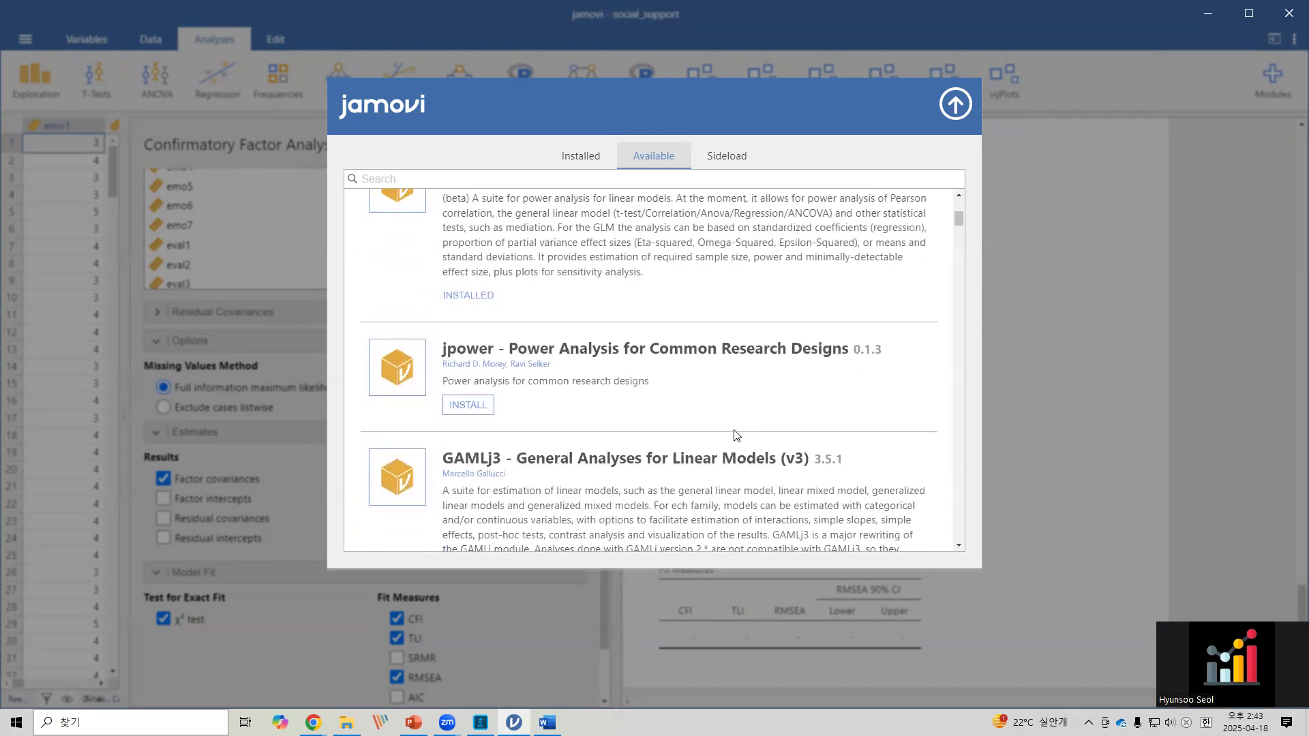
scroll(737, 434, down, 2)
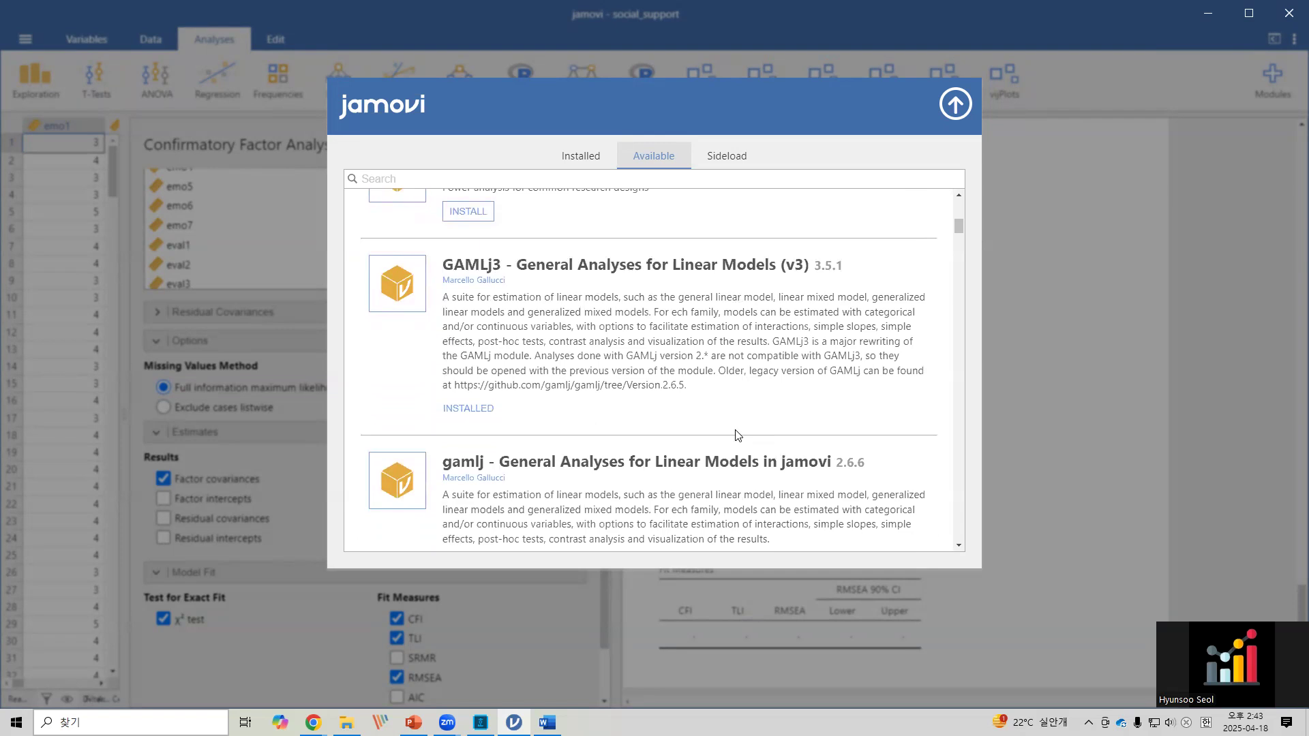
key(ctrl+shift+a)
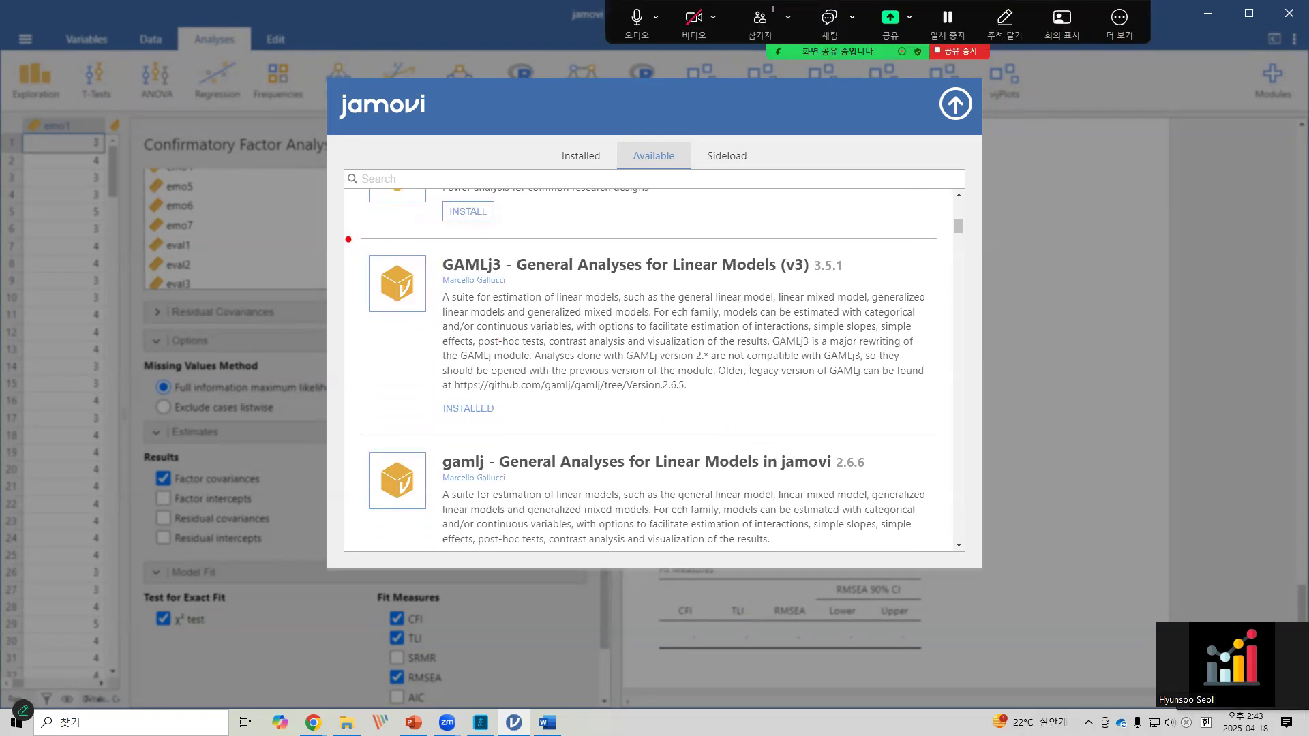
mouse_move(347, 239)
mouse_down()
mouse_move(870, 423)
mouse_move(952, 435)
mouse_up()
drag(424, 398, 513, 420)
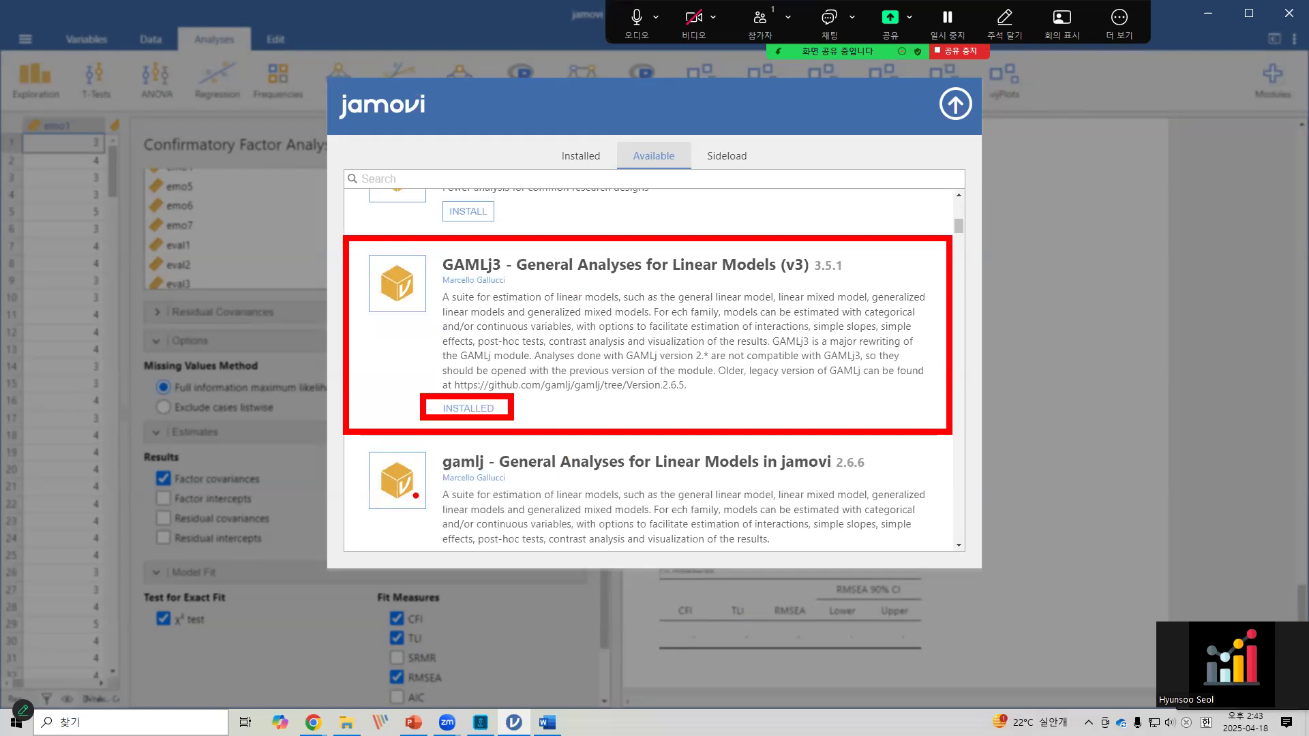
drag(663, 457, 617, 526)
drag(618, 471, 665, 525)
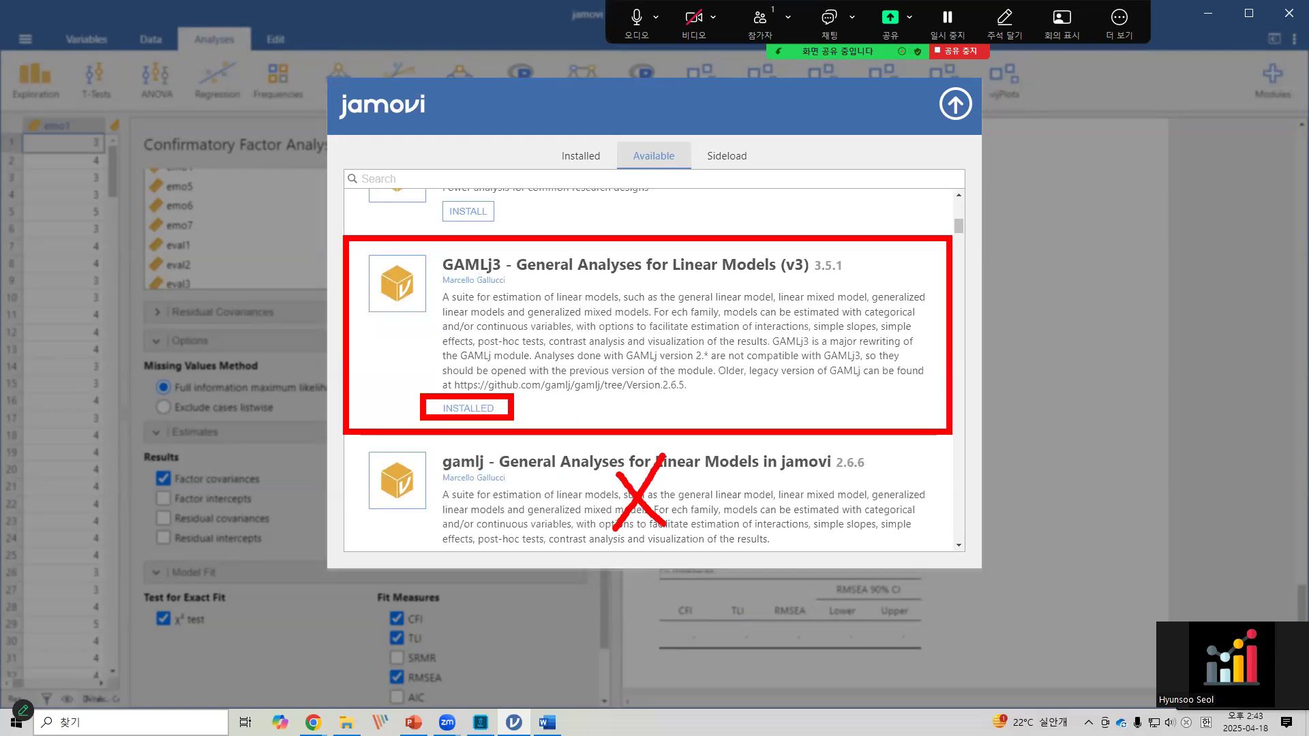
- Examine the entry for the semlj structural equation modelling module in the list of available modules
drag(294, 290, 336, 295)
click(339, 325)
scroll(618, 347, down, 10)
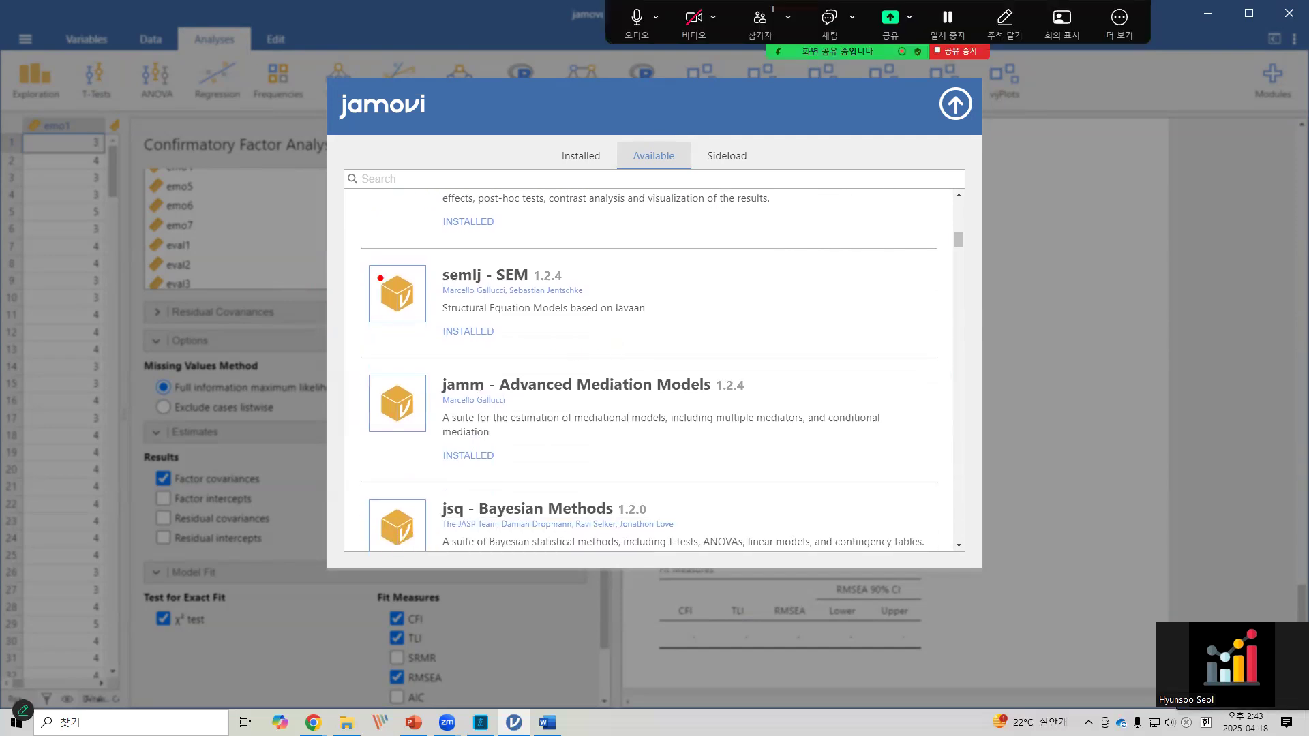
drag(348, 247, 706, 360)
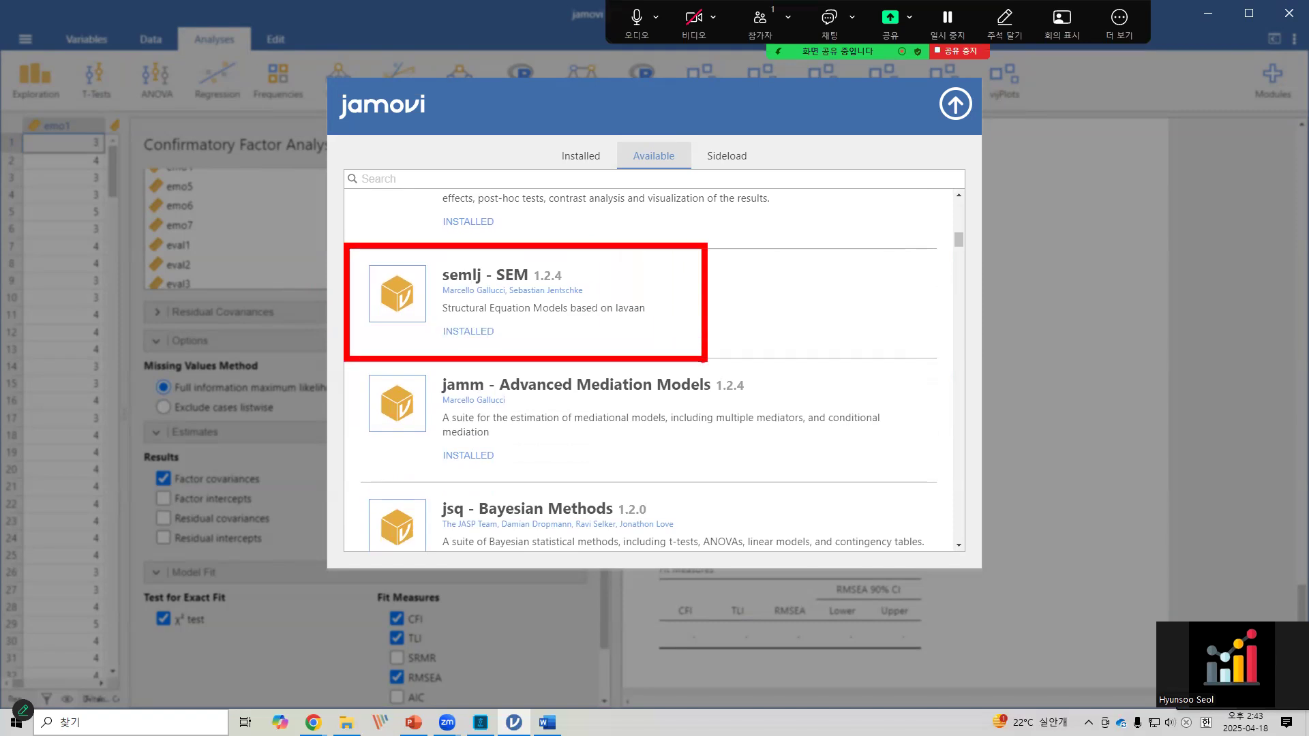
- Examine the jamm mediation-model and pathj path-analysis entries in the list of available modules
key(Escape)
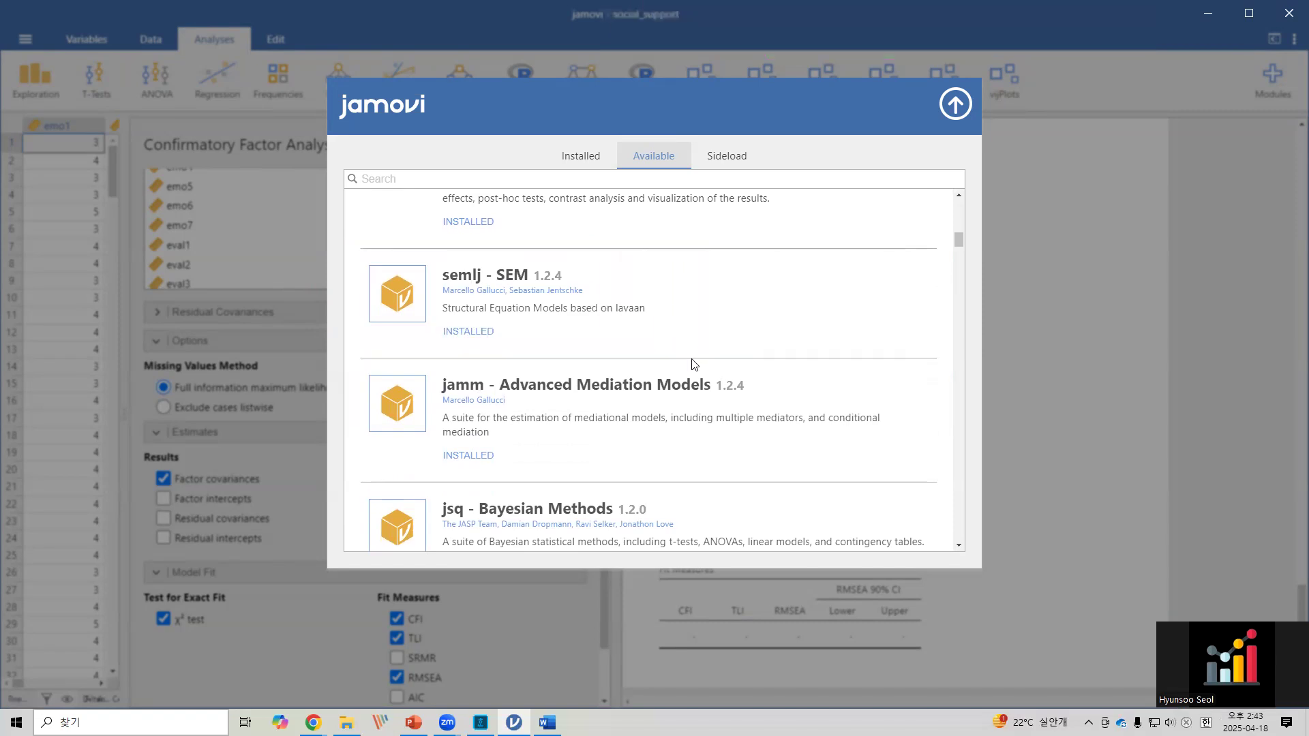
key(ctrl+2)
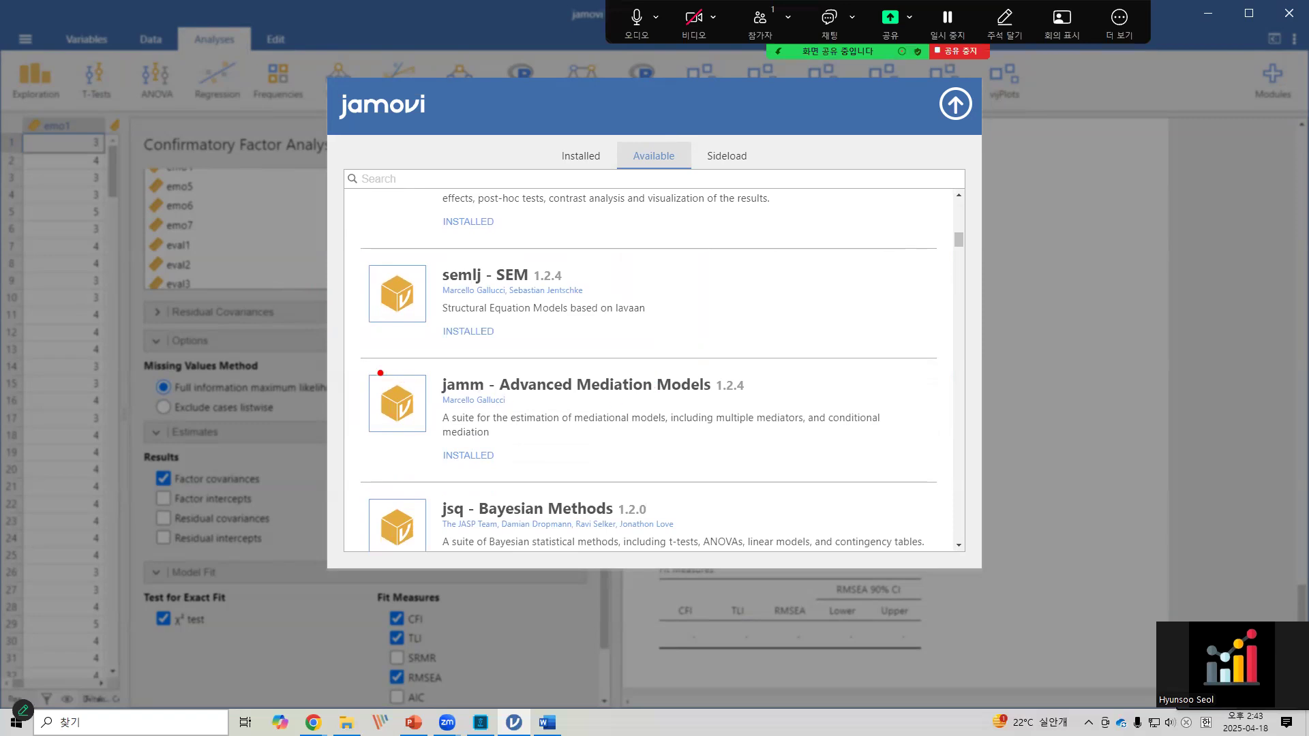
drag(353, 356, 798, 476)
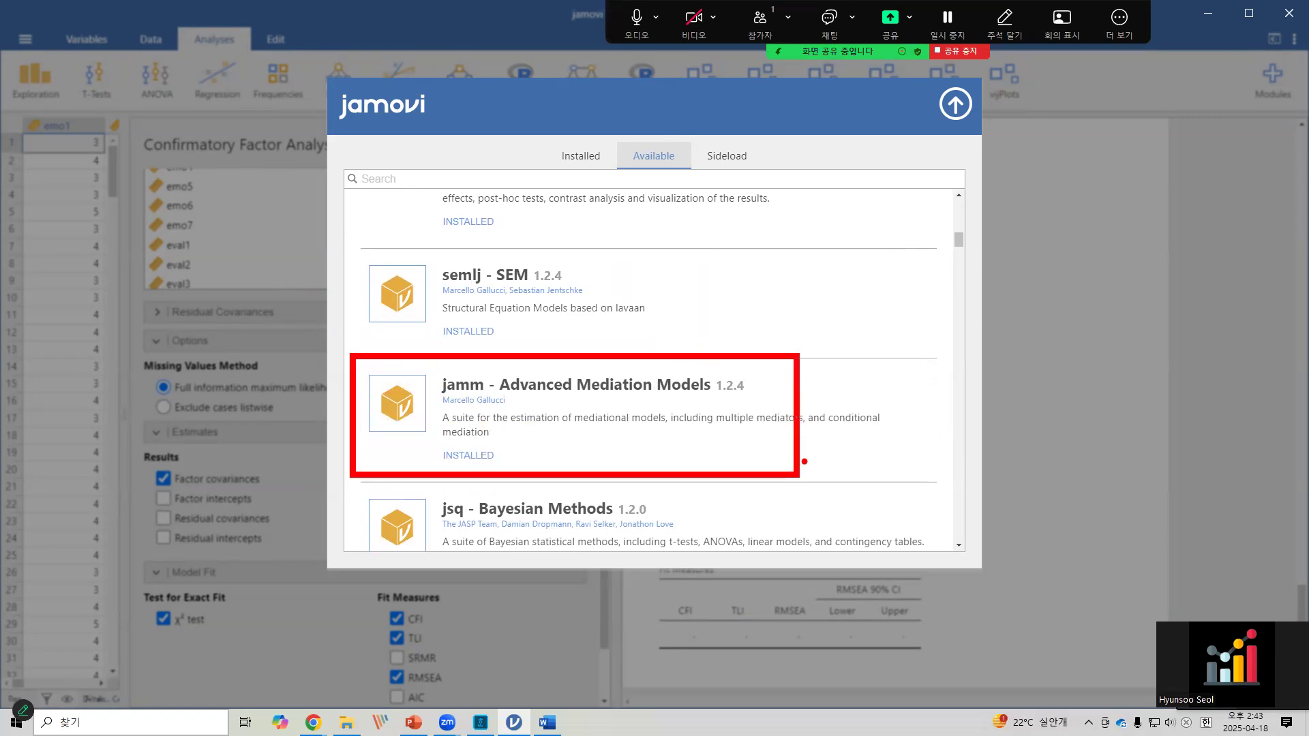
key(Escape)
scroll(804, 463, down, 8)
scroll(805, 466, down, 7)
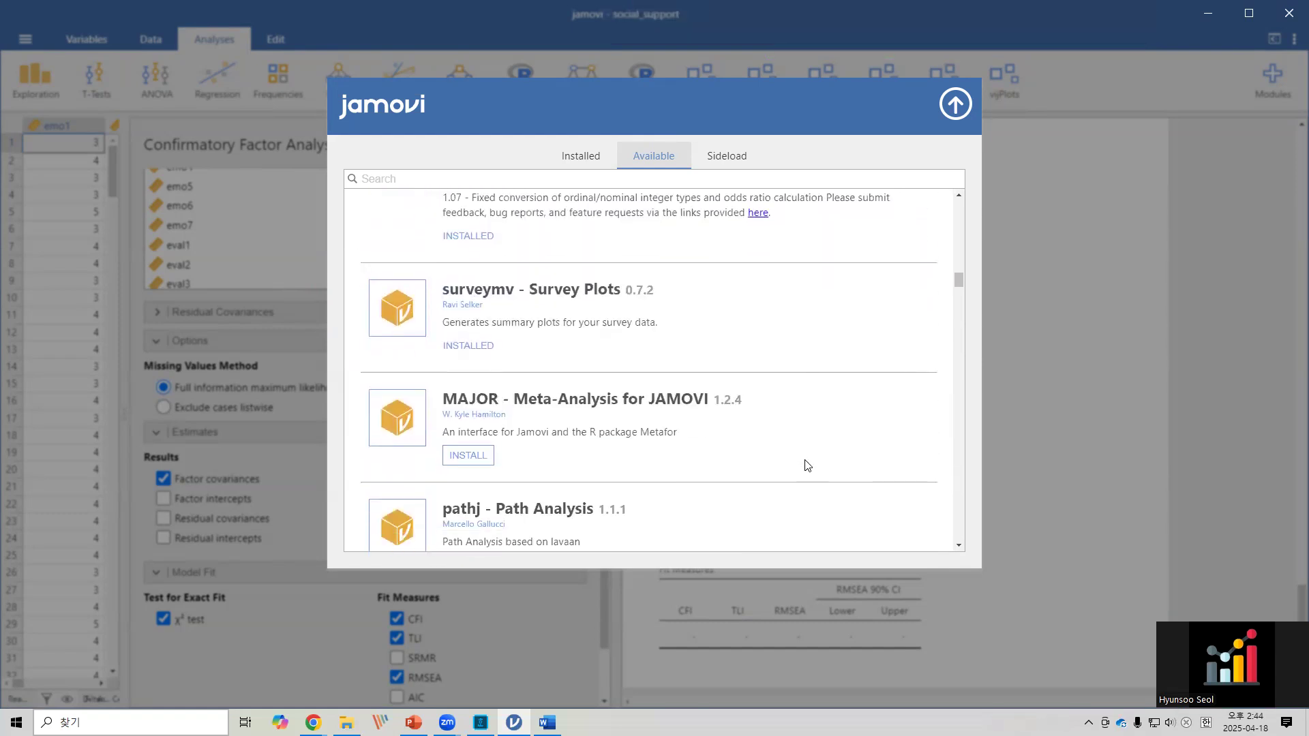
scroll(807, 465, down, 1)
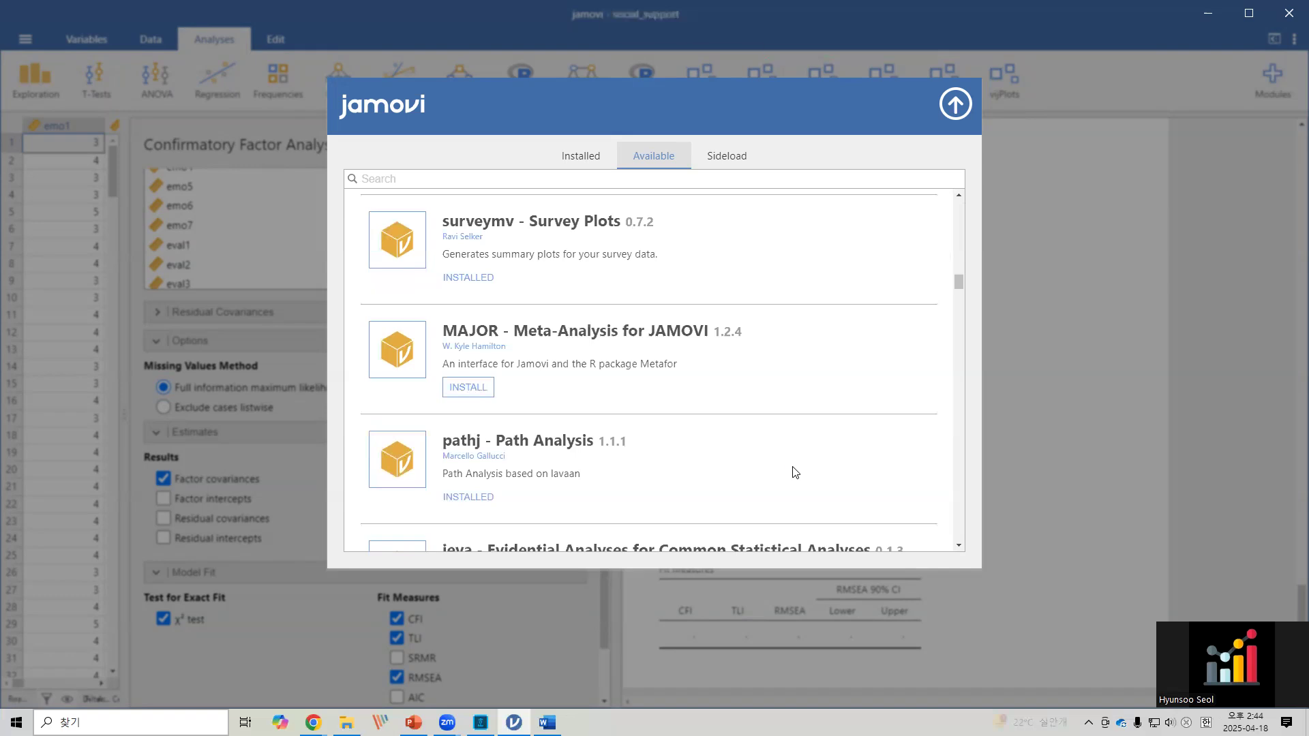
key(ctrl+2)
drag(350, 413, 783, 521)
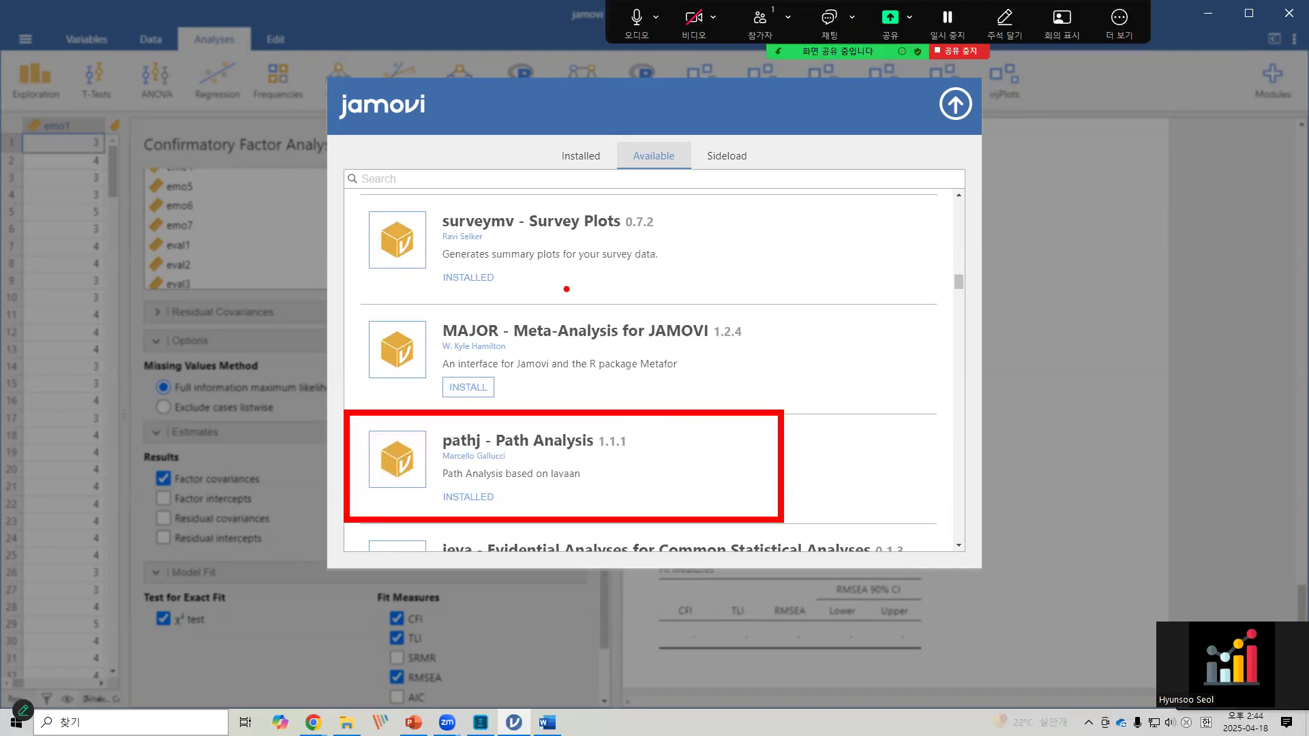
key(Escape)
- Find the jYS Extended Functions entry among the available modules and examine its update option
scroll(559, 268, down, 4)
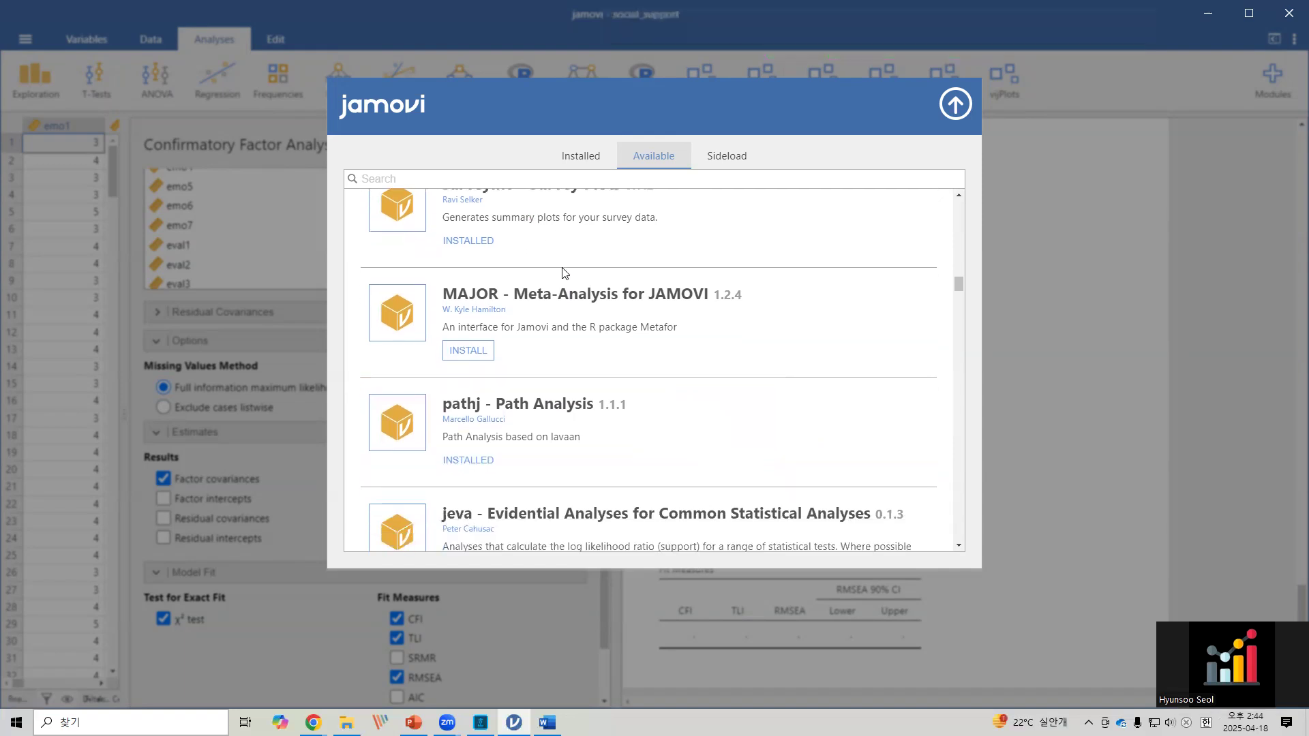
scroll(567, 271, down, 8)
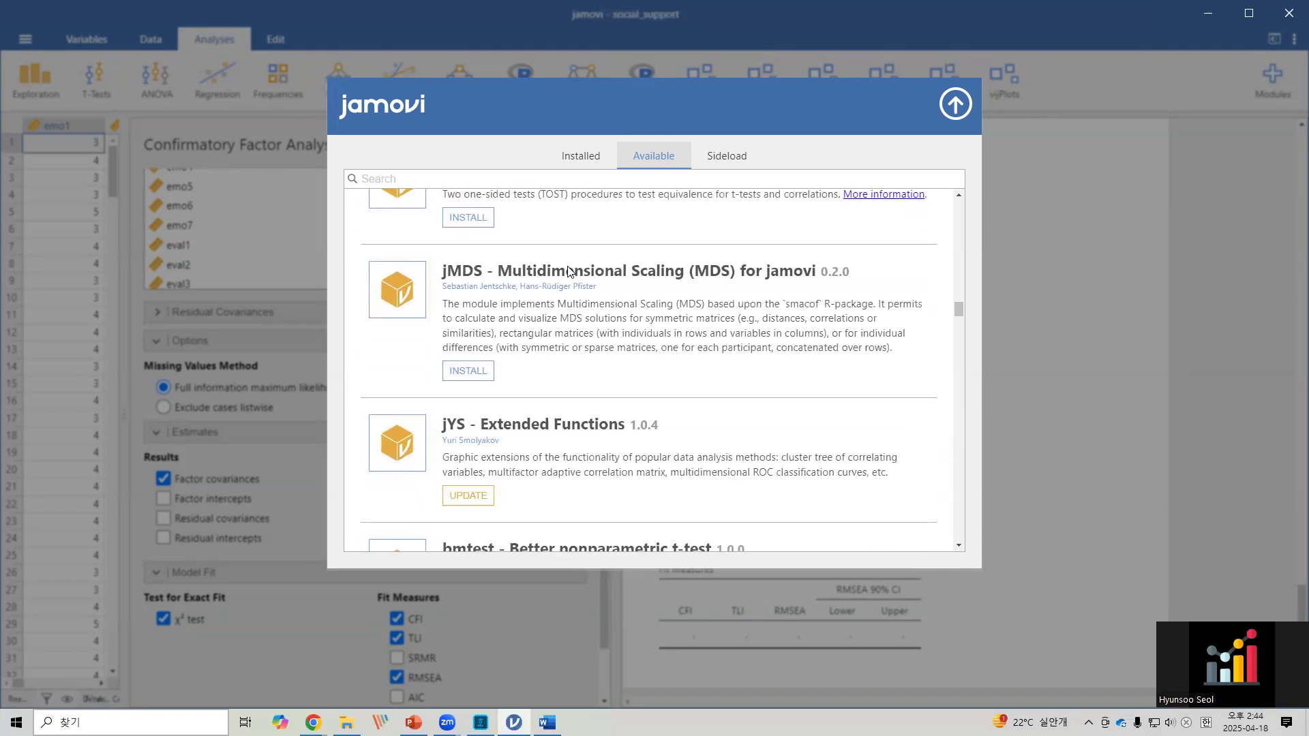
scroll(569, 271, down, 2)
scroll(571, 271, up, 3)
scroll(571, 269, down, 3)
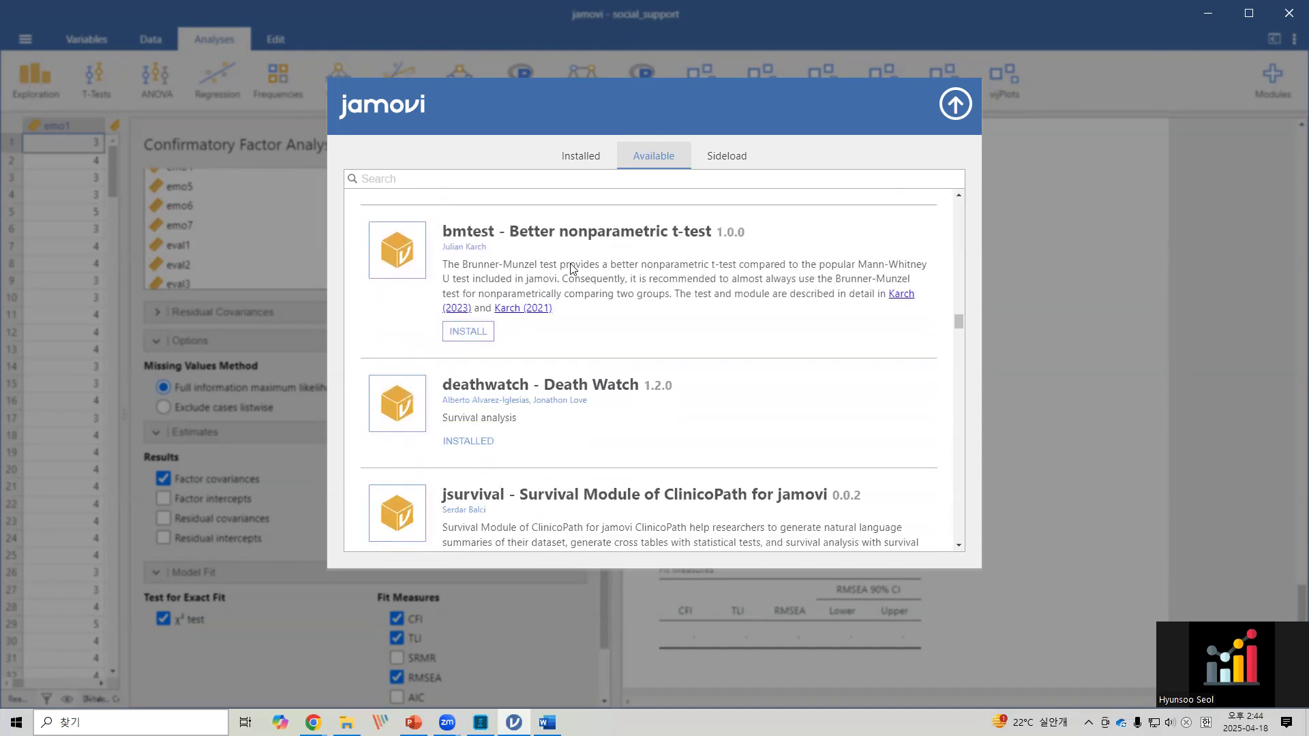
scroll(631, 269, up, 3)
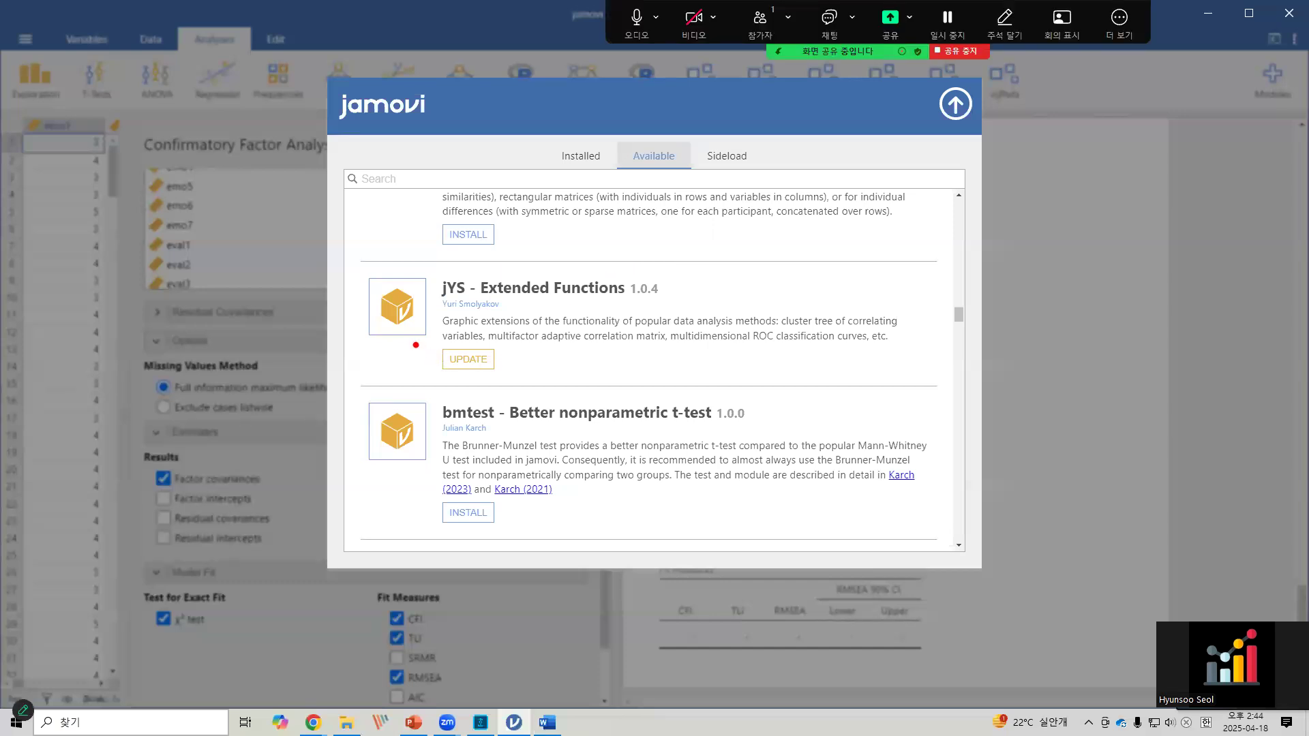
drag(413, 343, 537, 385)
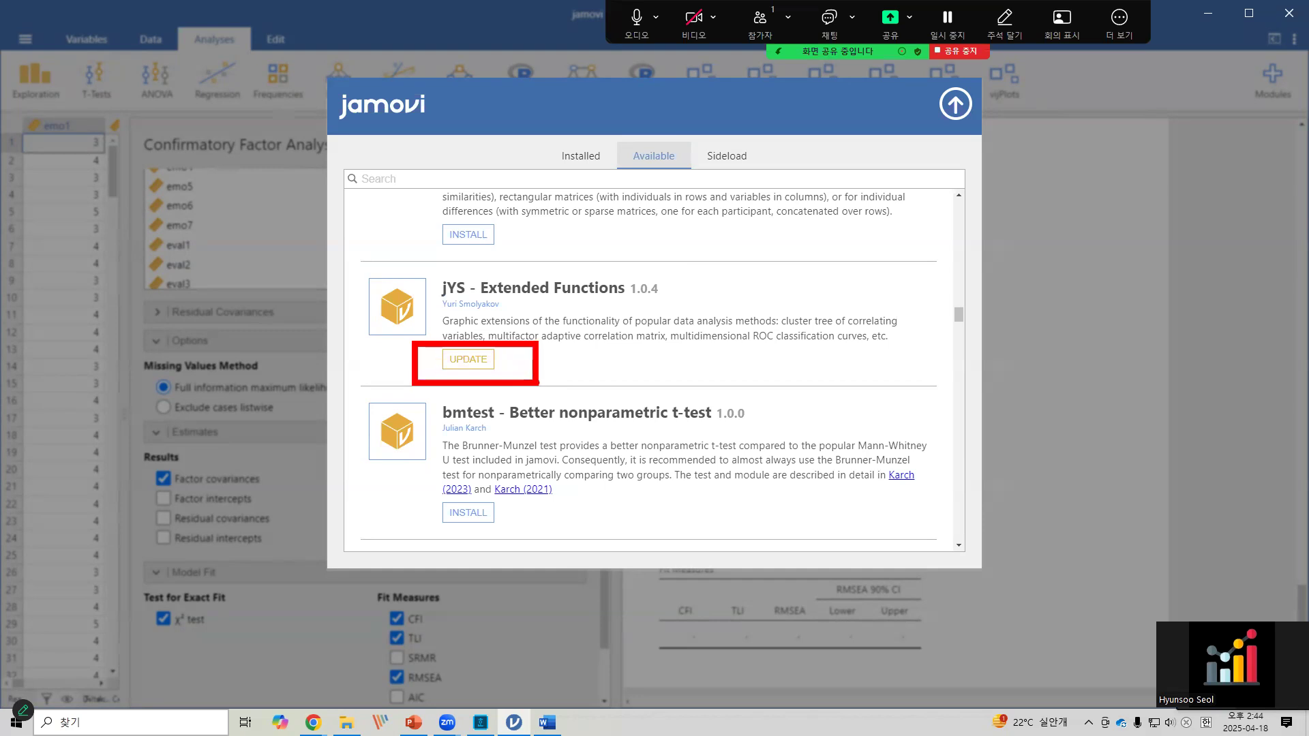
- Browse the seolmatrix and snow modules, and examine snowCluster's name, version, author, description and installation status
scroll(538, 383, down, 10)
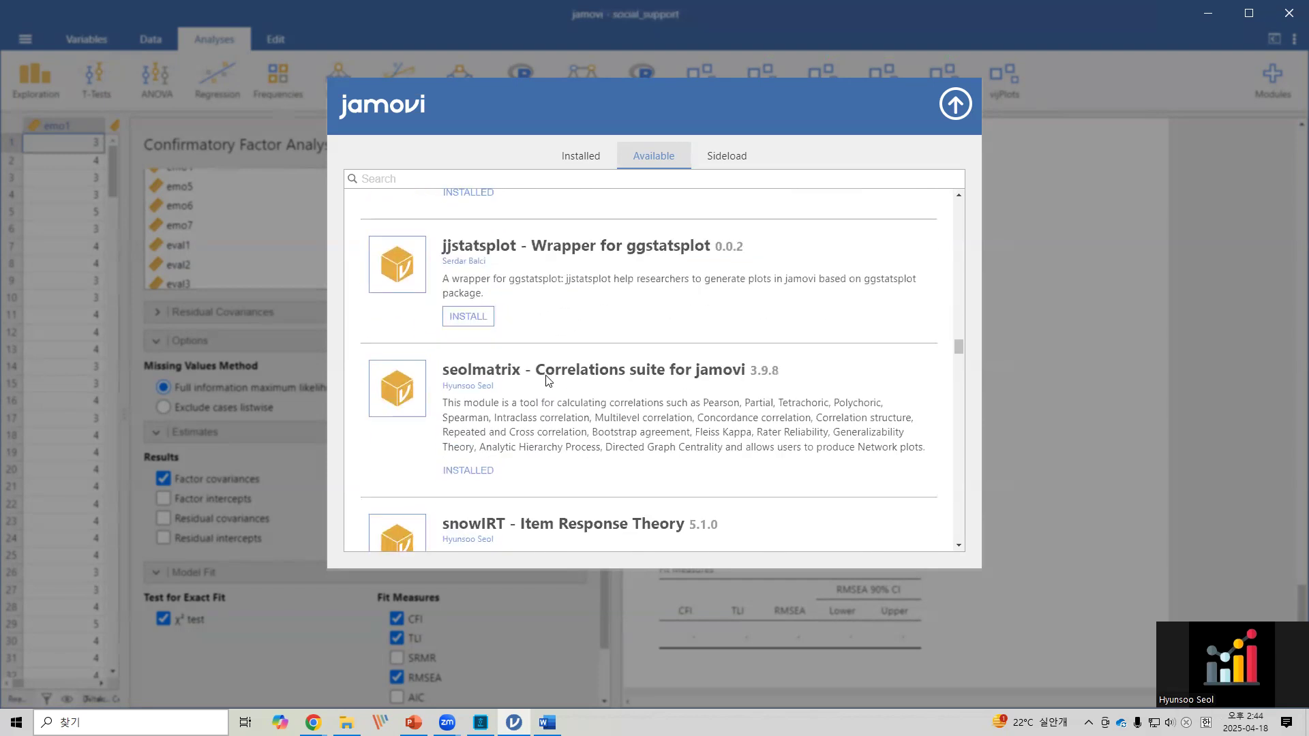
scroll(548, 380, down, 2)
scroll(679, 312, up, 1)
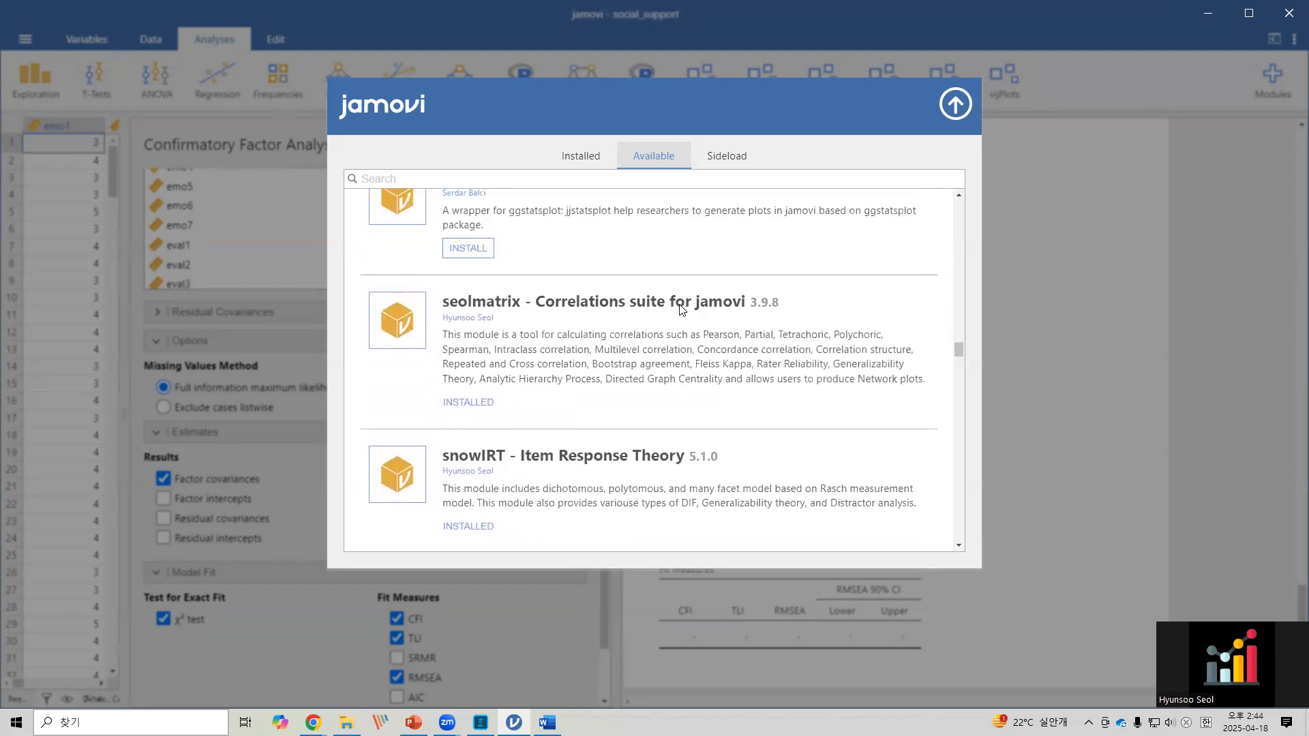
scroll(683, 313, down, 4)
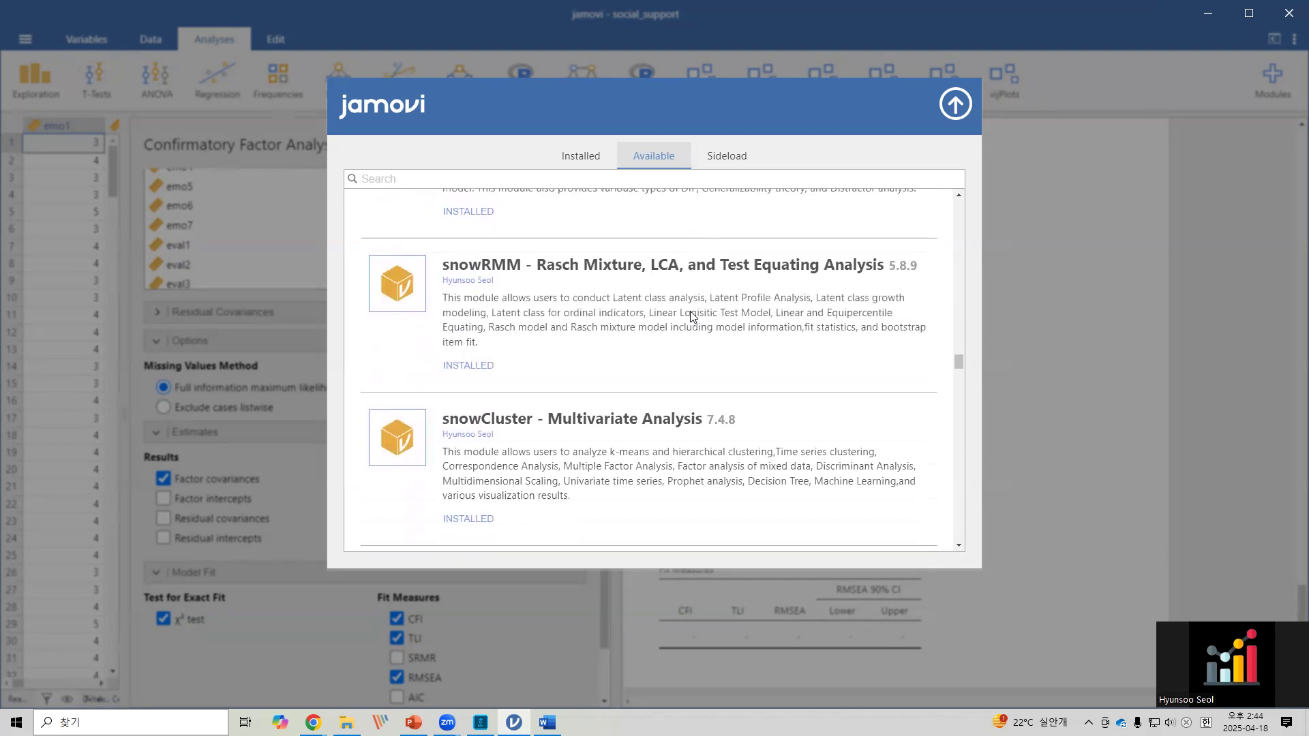
scroll(691, 316, down, 2)
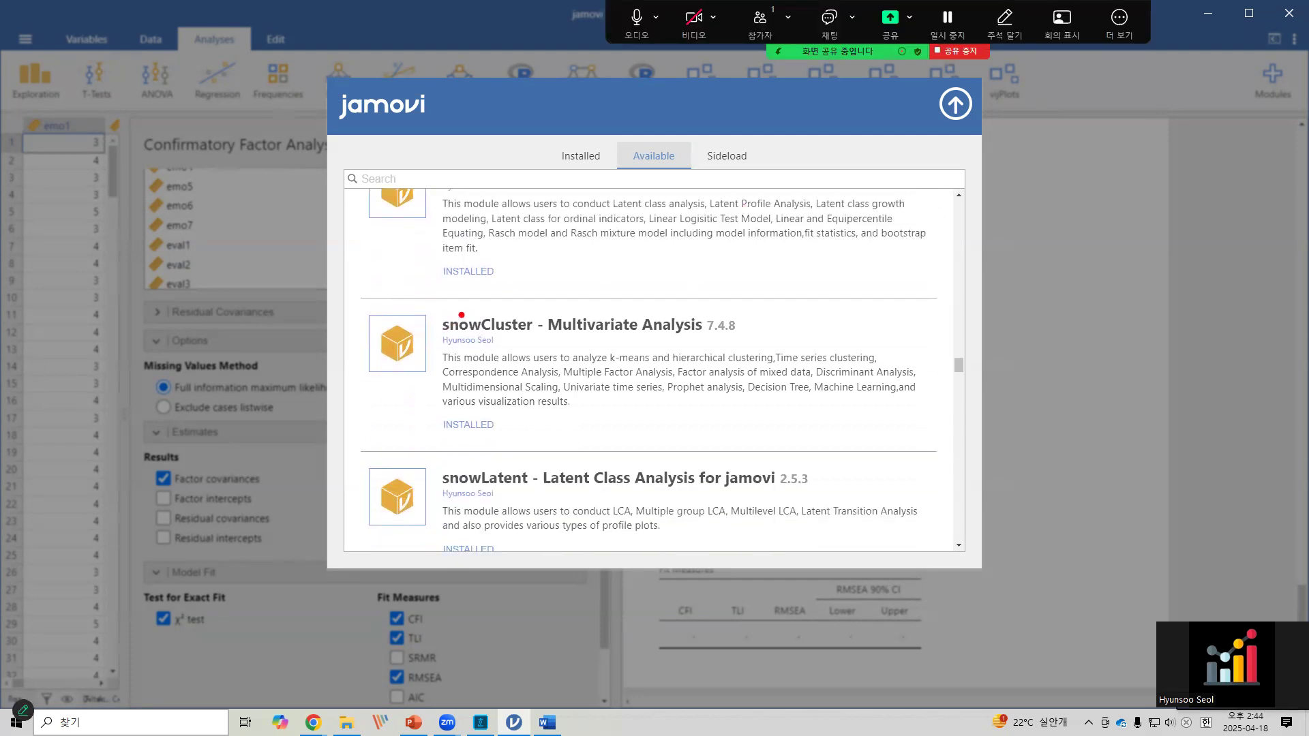
drag(461, 307, 483, 305)
mouse_move(603, 298)
mouse_down()
mouse_move(615, 308)
mouse_move(638, 294)
mouse_move(747, 337)
mouse_up()
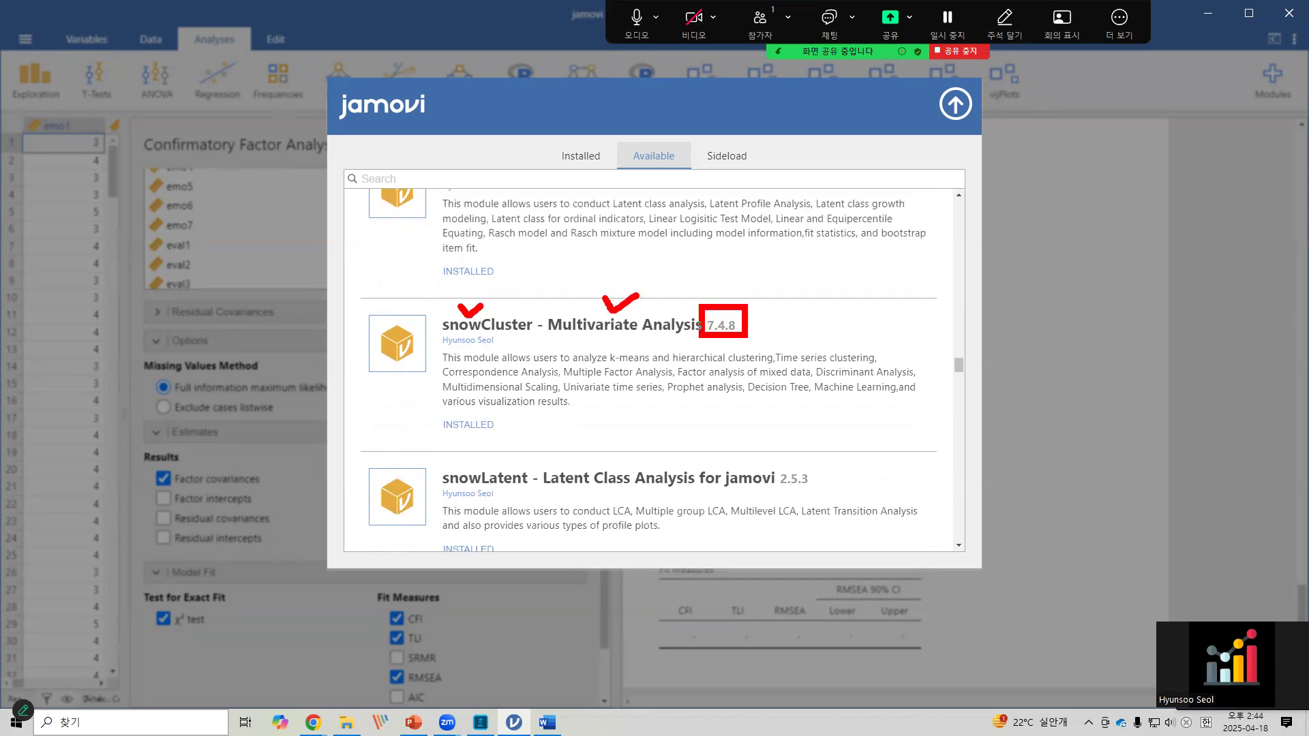
drag(427, 330, 513, 352)
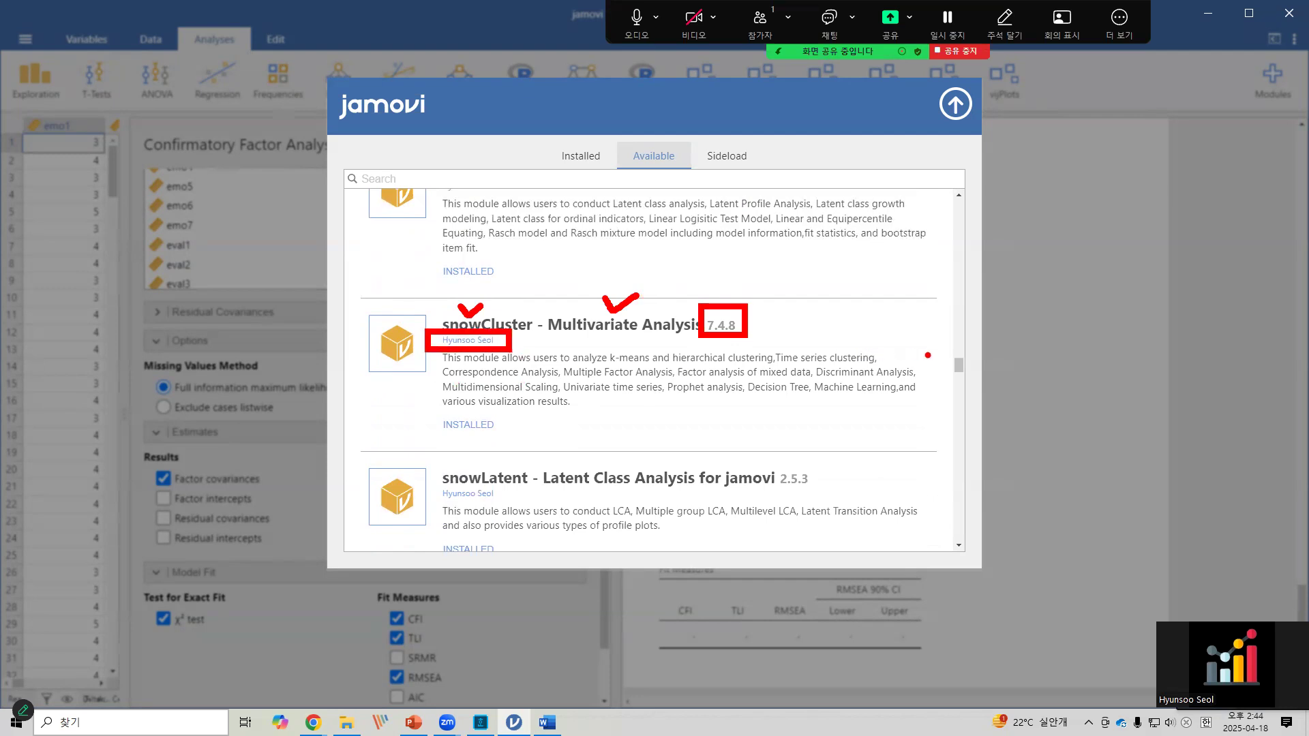
mouse_move(928, 354)
mouse_down()
mouse_move(932, 392)
mouse_move(919, 399)
mouse_up()
mouse_move(417, 410)
mouse_down()
mouse_move(499, 442)
mouse_move(564, 445)
mouse_up()
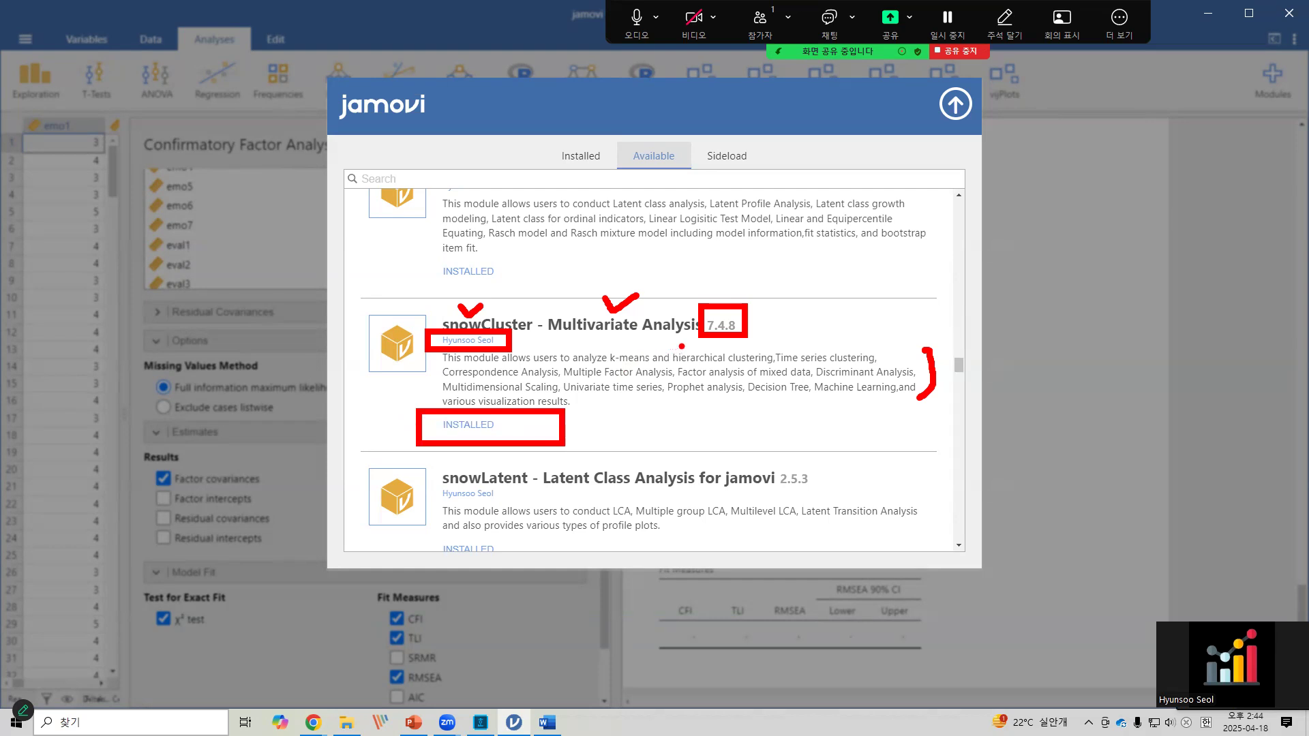
key(Escape)
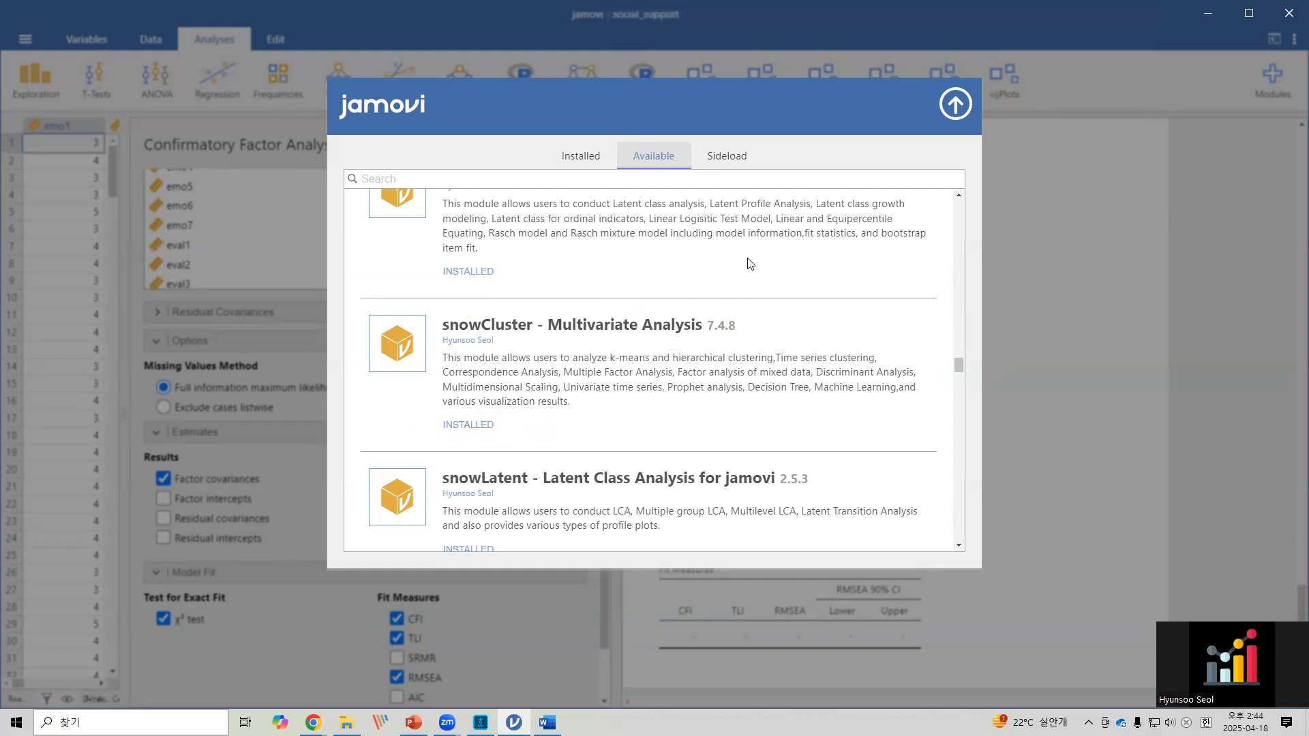
- Find the TOSTER module among the available modules, install it, and close the module library
scroll(816, 338, down, 4)
scroll(830, 315, down, 3)
drag(959, 384, 958, 261)
scroll(623, 376, down, 3)
scroll(623, 375, down, 5)
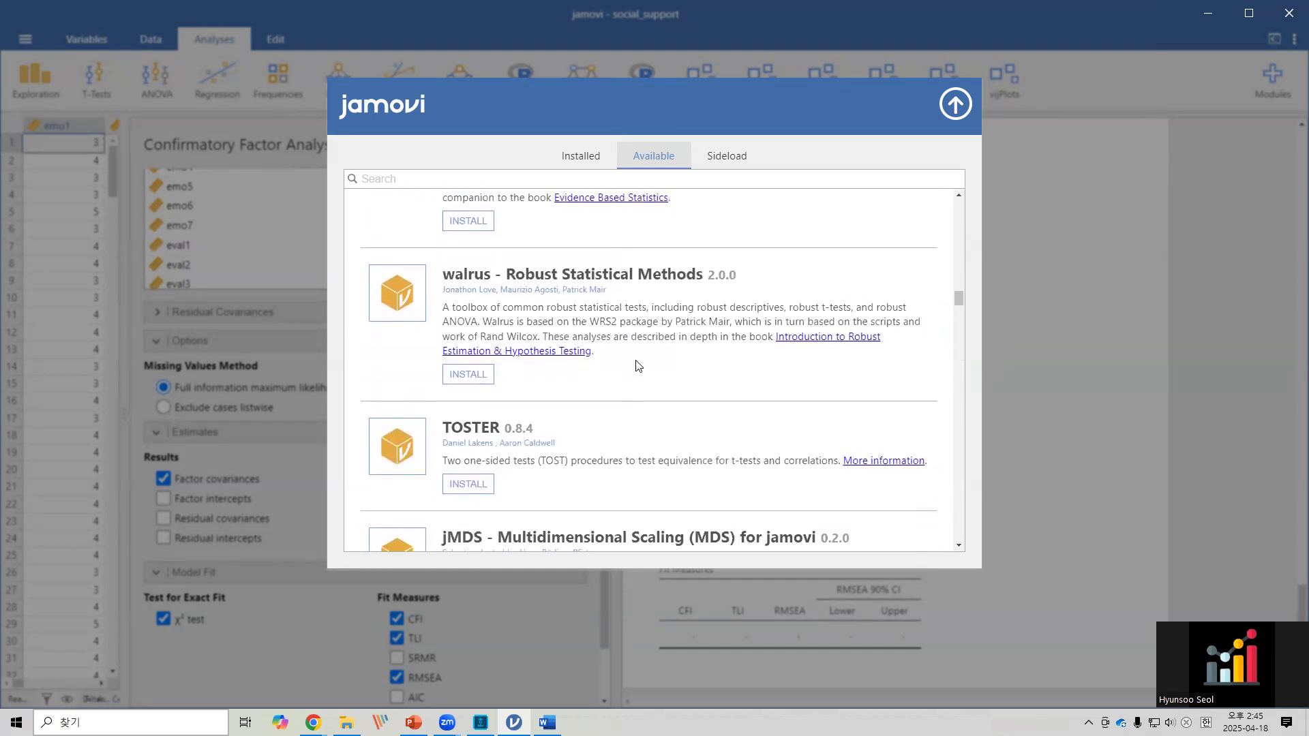
scroll(638, 366, down, 3)
scroll(638, 366, up, 1)
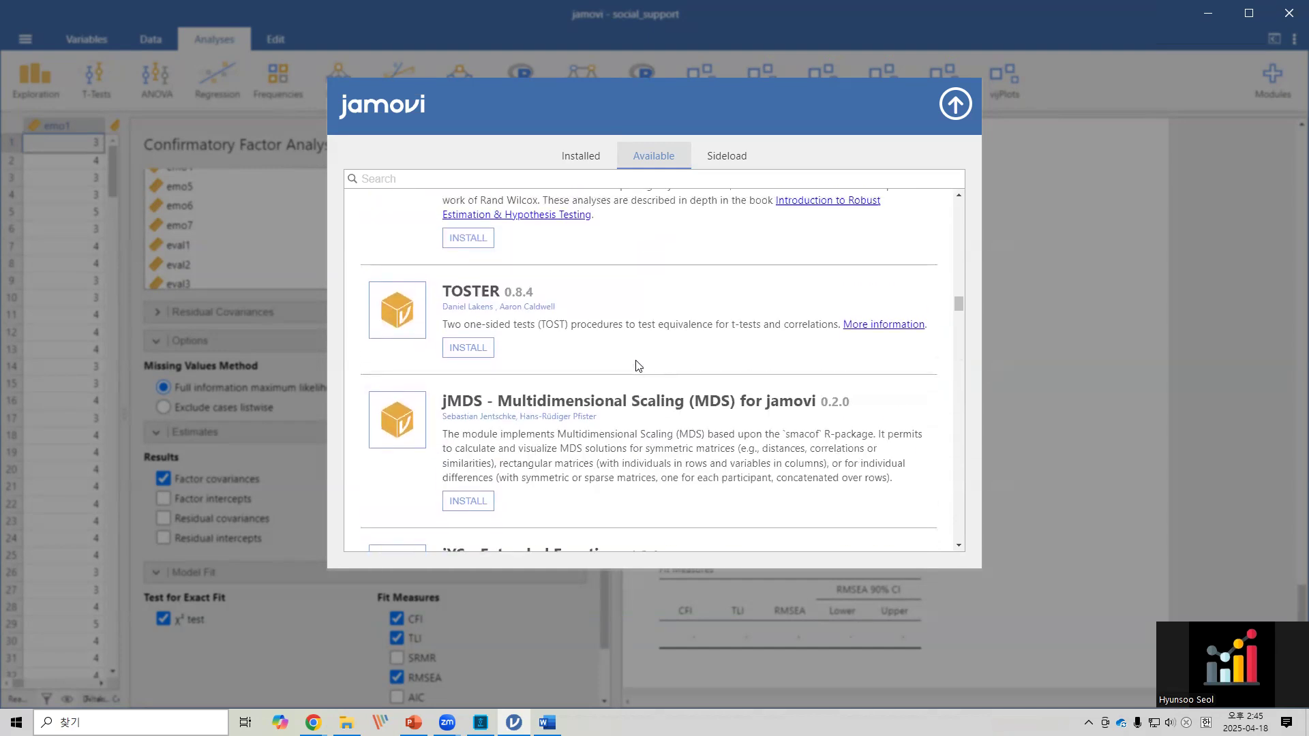
click(472, 346)
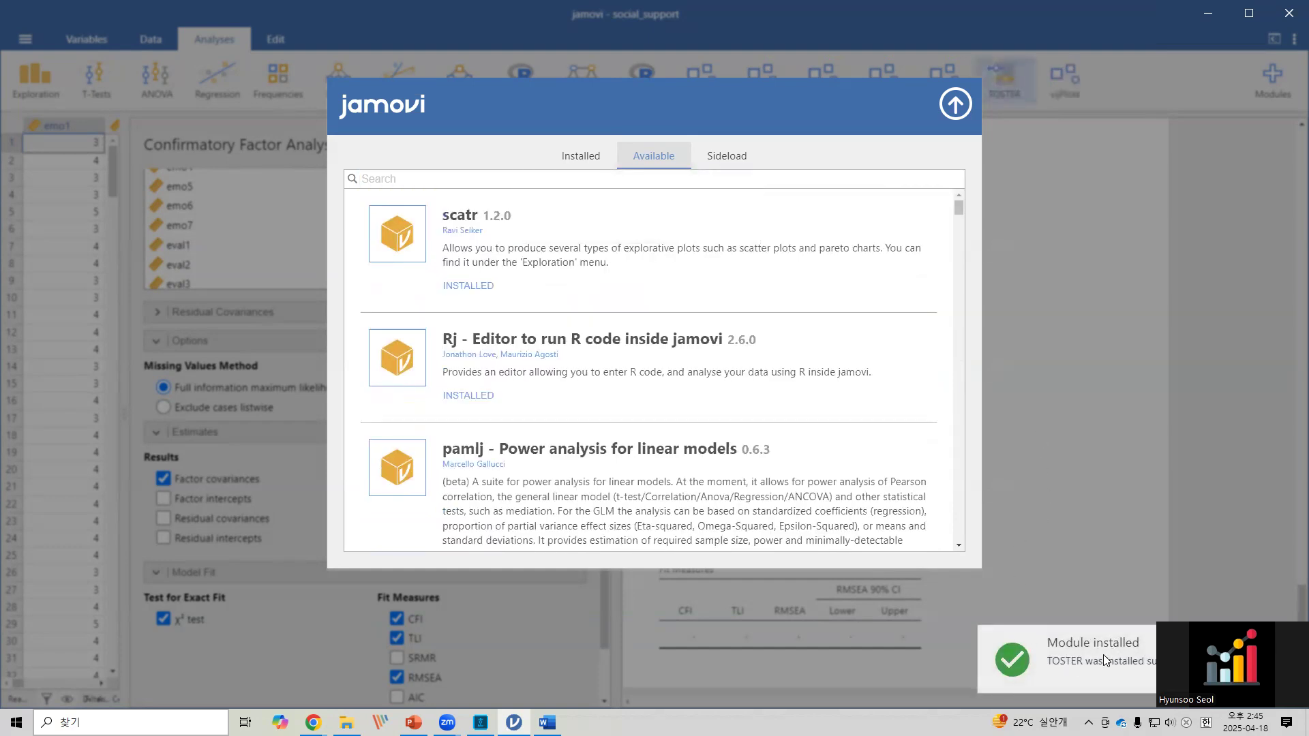
click(958, 105)
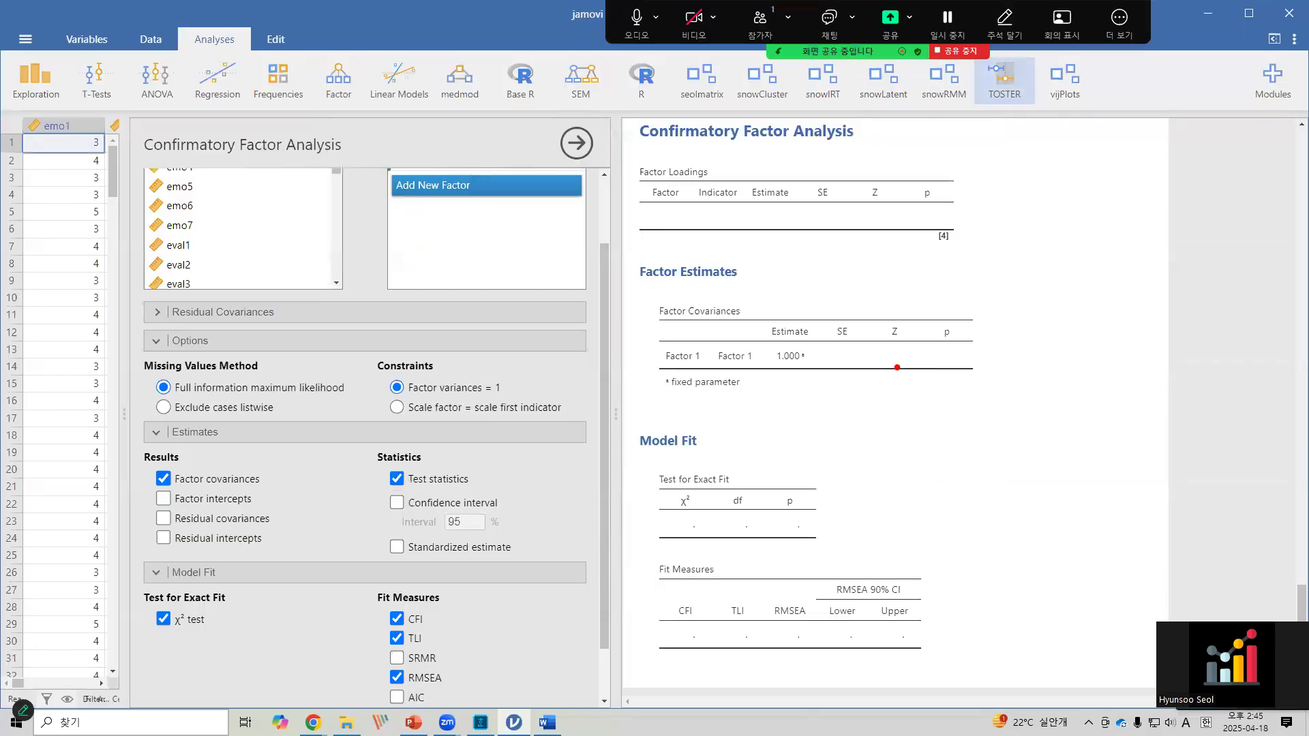
- Examine the added TOSTER module, compare the built-in analyses with the add-on modules, and review the Confirmatory Factor Analysis options
mouse_move(976, 58)
mouse_down()
mouse_move(1015, 83)
mouse_move(1032, 120)
mouse_move(1020, 122)
mouse_up()
key(Escape)
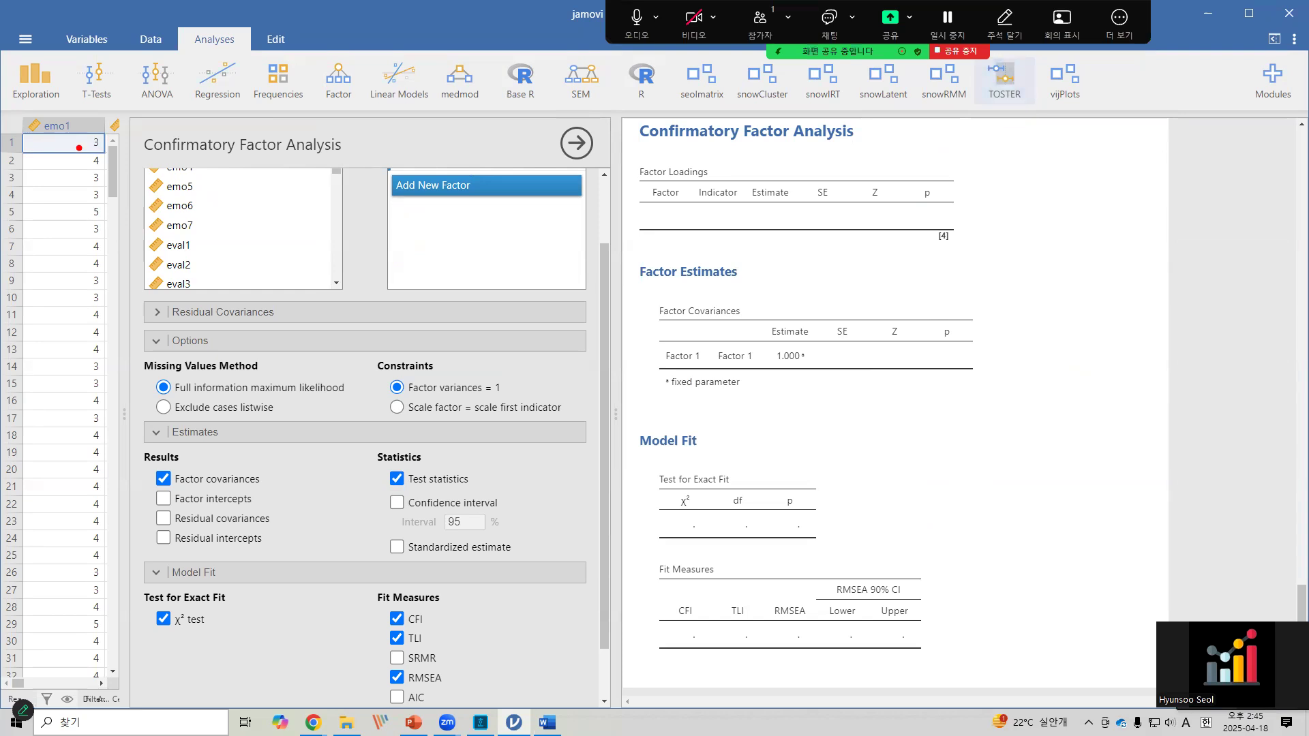
mouse_move(7, 50)
mouse_down()
mouse_move(229, 96)
mouse_move(433, 114)
mouse_up()
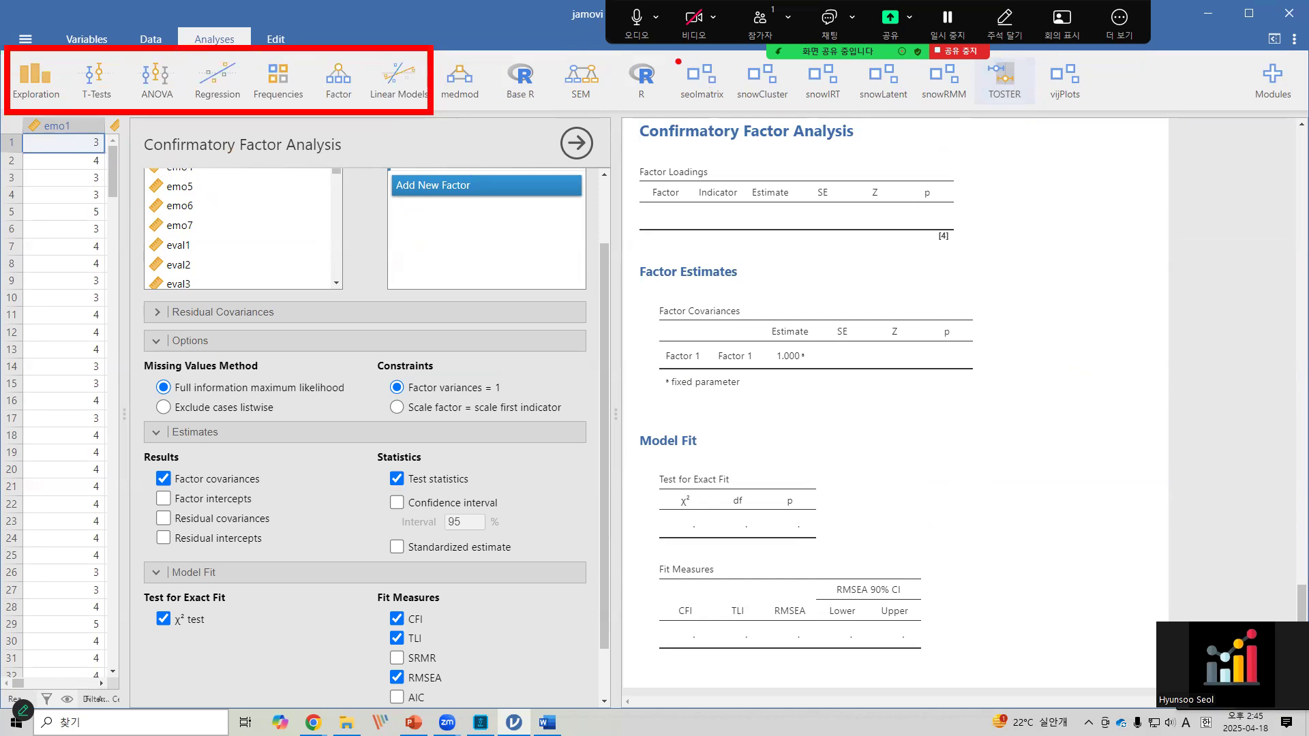
drag(674, 55, 1061, 113)
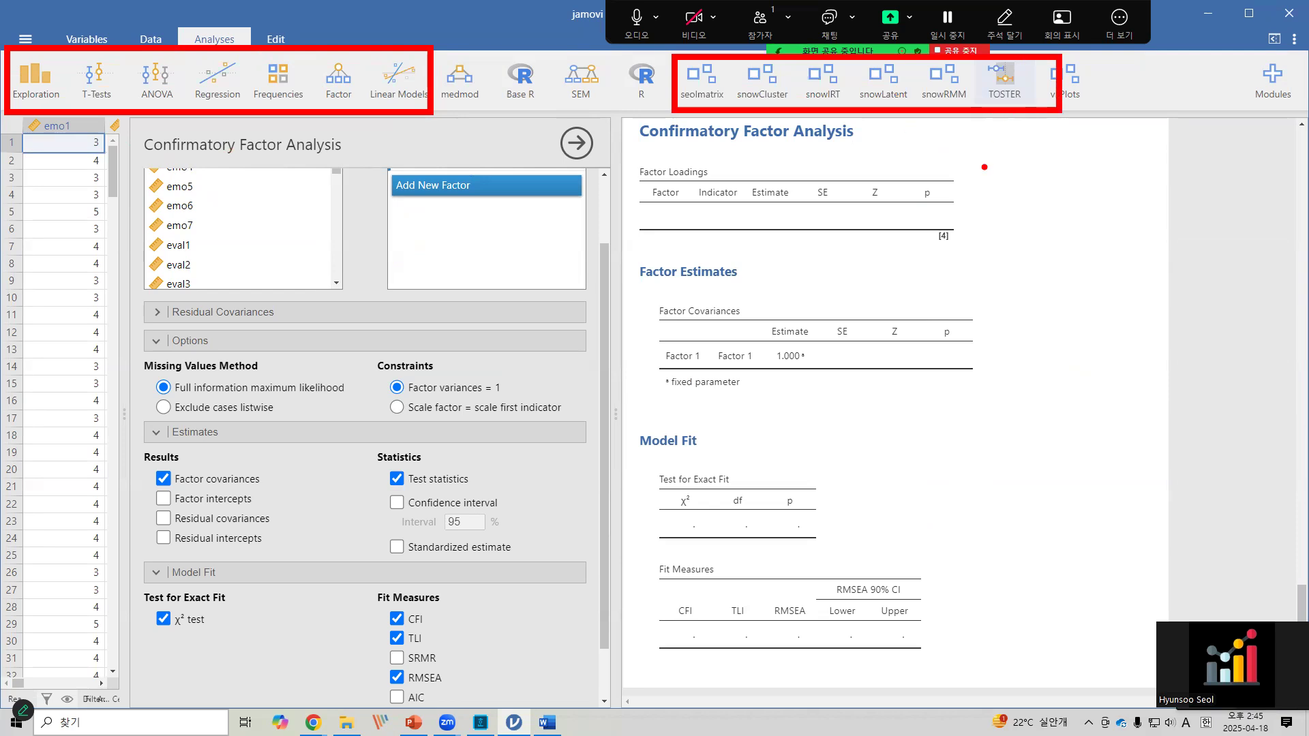
mouse_move(980, 180)
mouse_down()
mouse_move(1021, 175)
mouse_move(1005, 200)
mouse_up()
drag(1058, 159, 1039, 196)
mouse_move(1103, 168)
mouse_down()
mouse_move(1082, 190)
mouse_move(1124, 185)
mouse_move(1105, 164)
mouse_up()
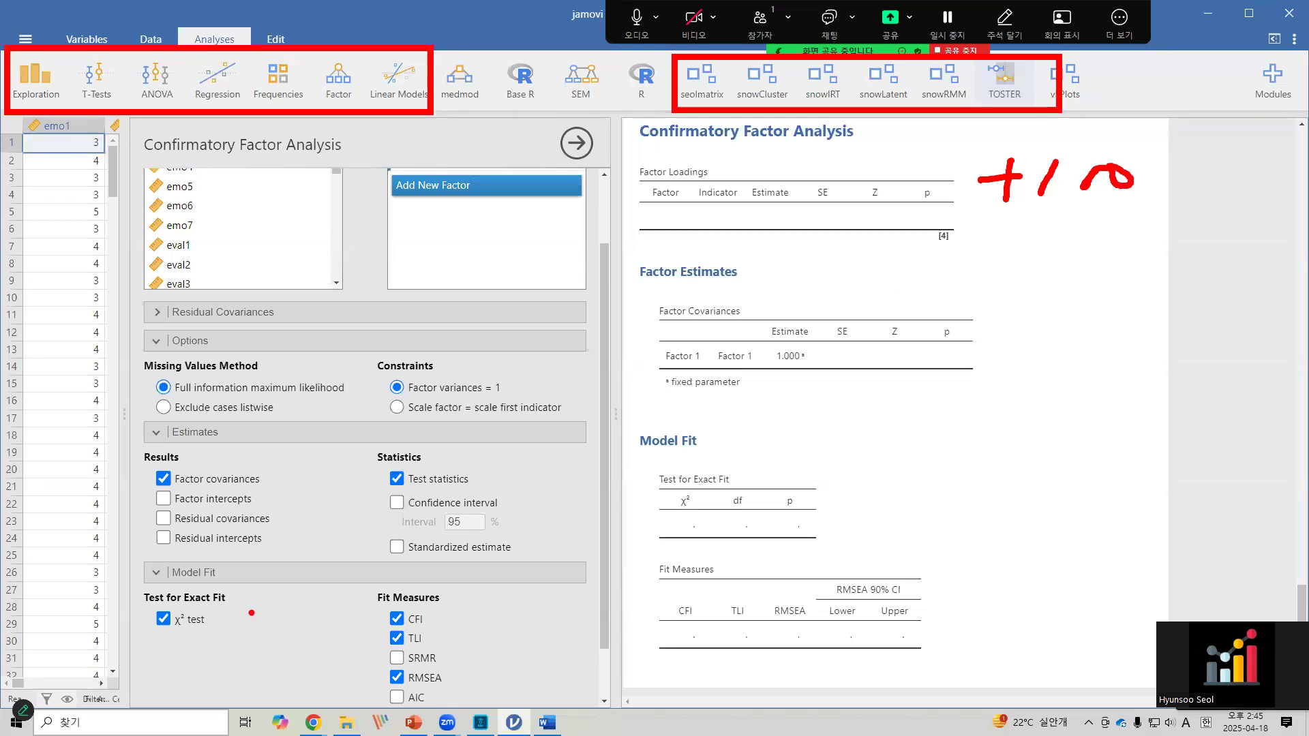
mouse_move(133, 338)
mouse_down()
mouse_move(419, 549)
mouse_move(556, 708)
mouse_up()
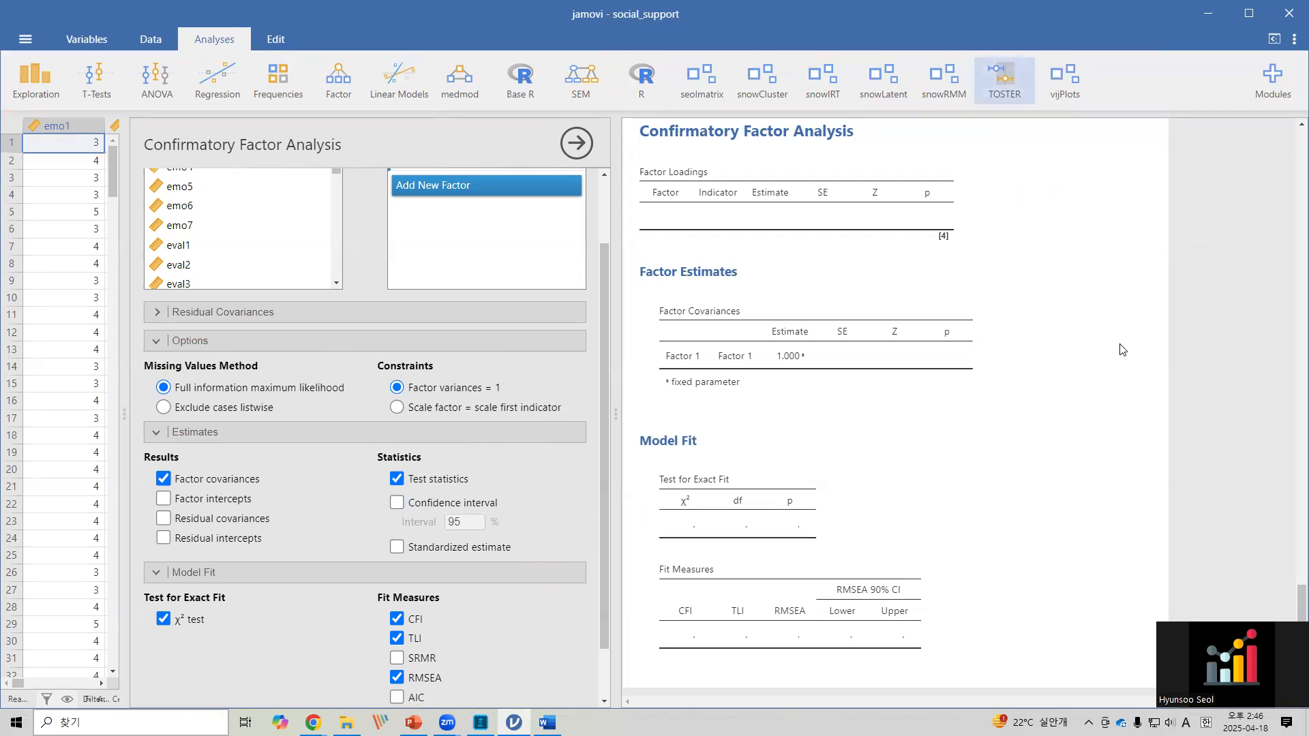
- Return to the start of the results and reopen the Reliability Analysis with its options
scroll(1122, 346, up, 5)
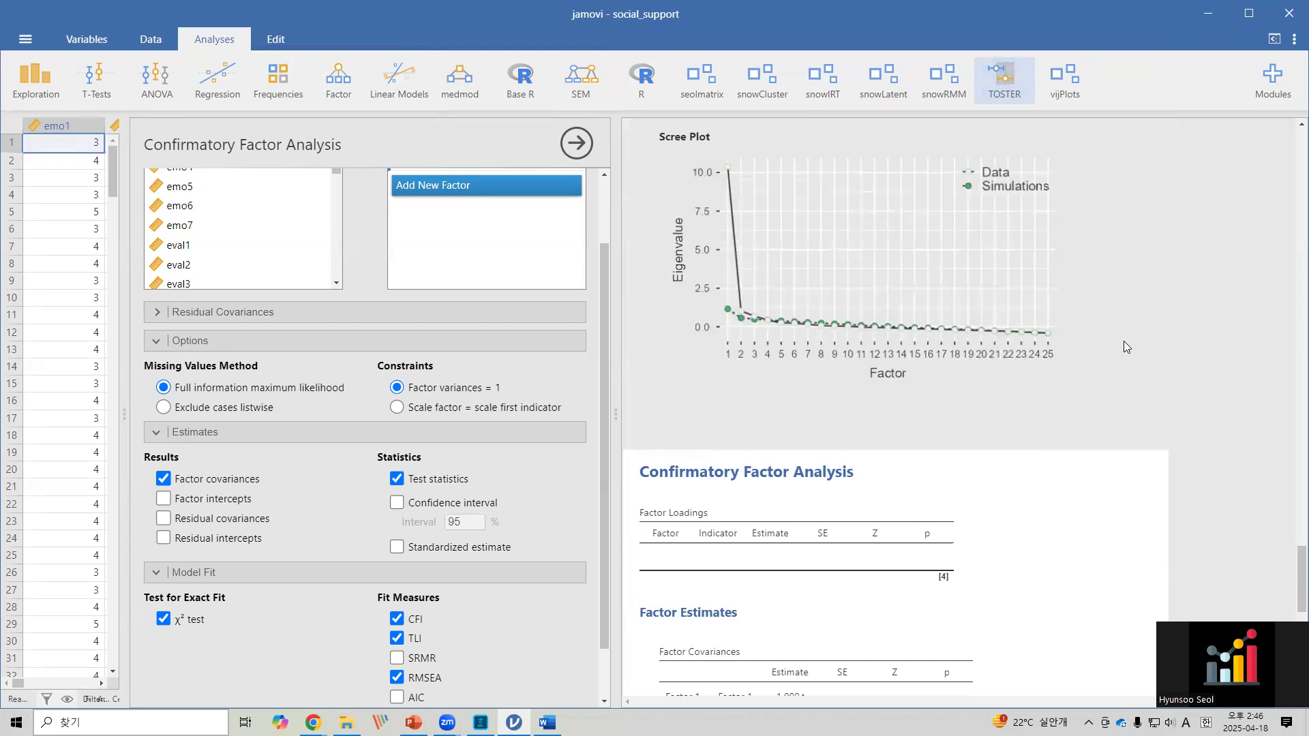
scroll(1124, 341, up, 5)
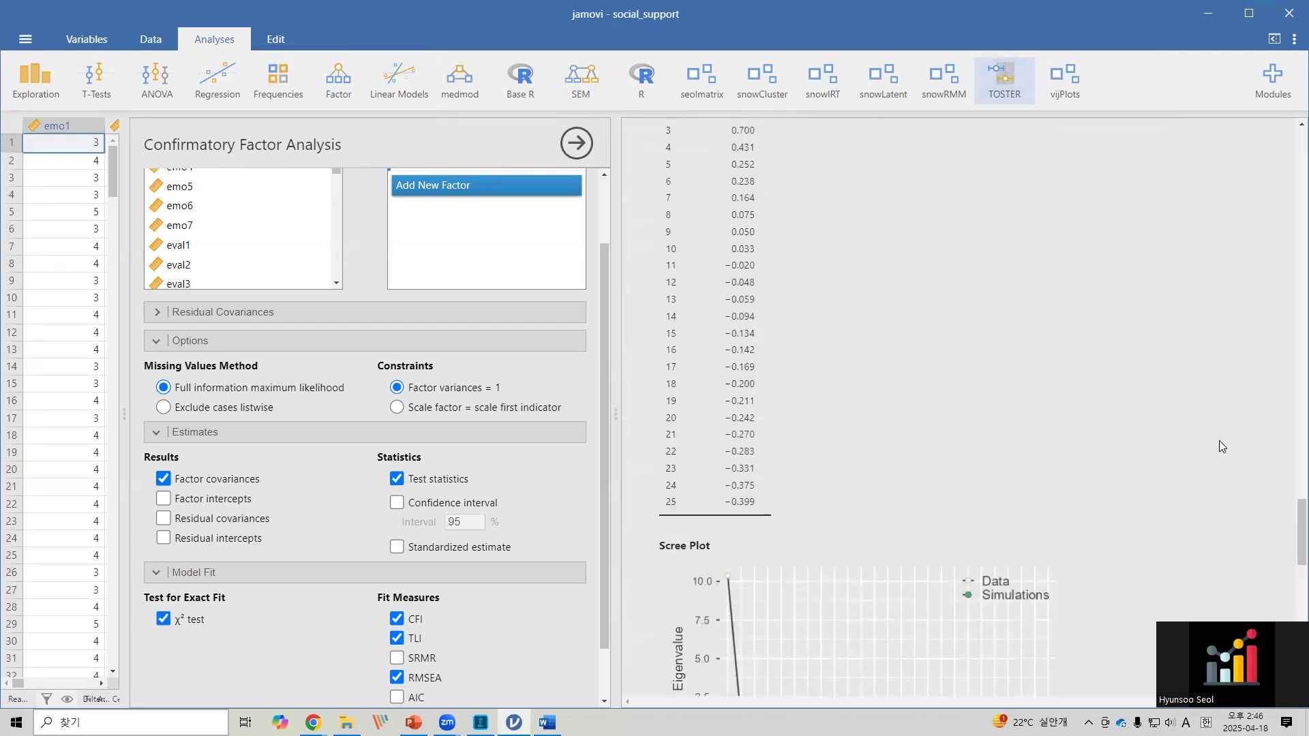
drag(1292, 530, 1289, 151)
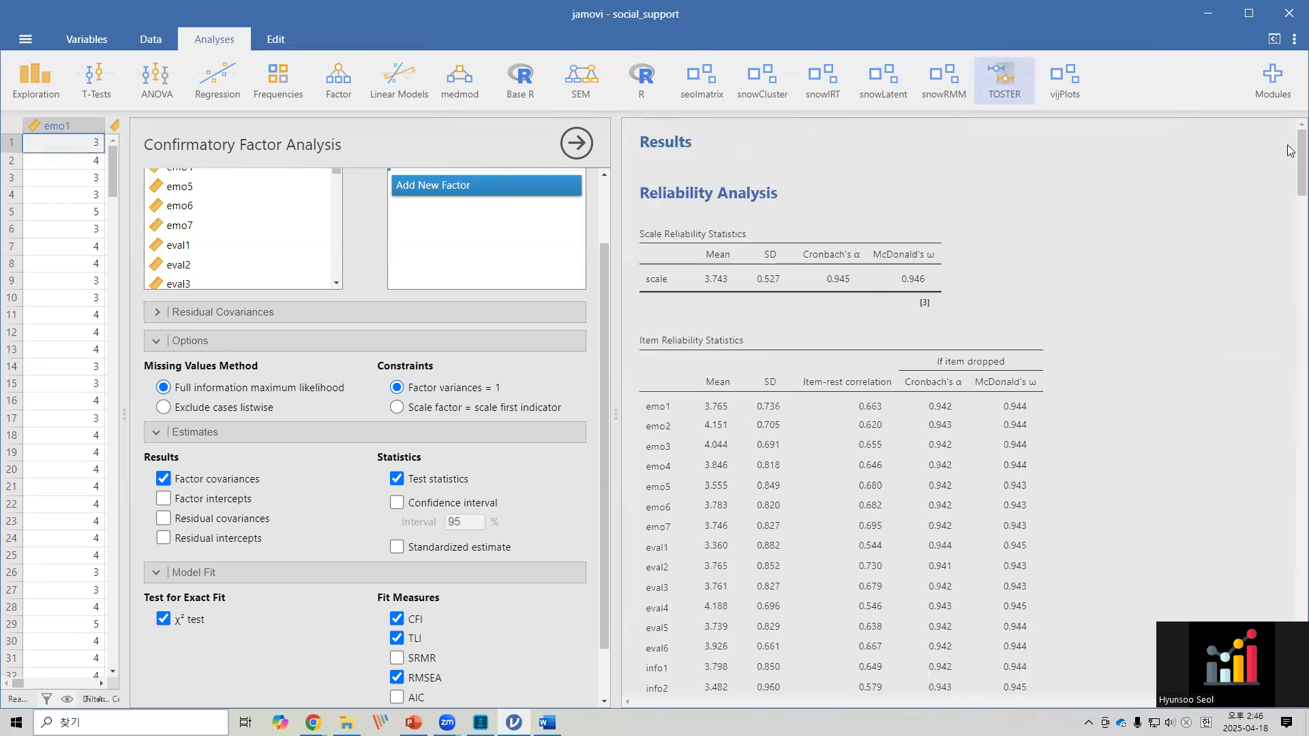
click(918, 290)
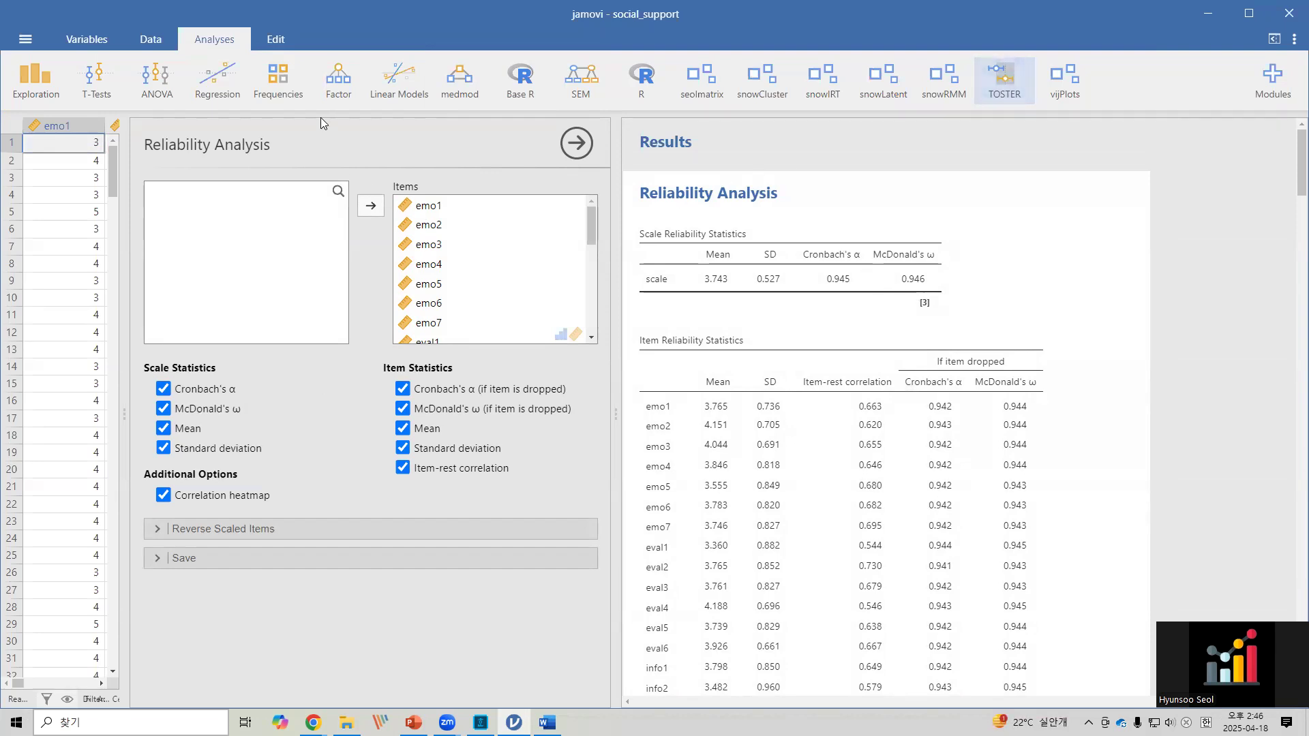
- Add the note "문항내적 일관성 신뢰도는 .945로 높게 나타났다." beneath the Scale Reliability Statistics table
click(280, 39)
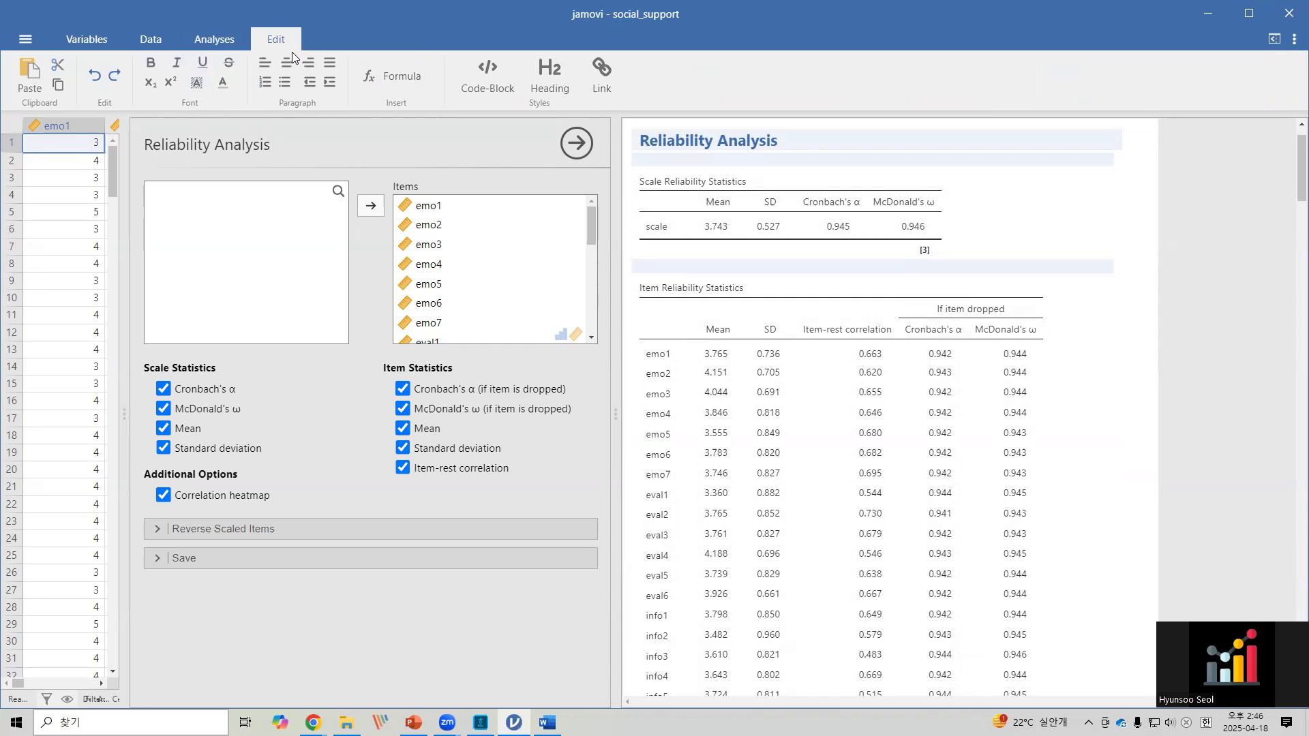
click(662, 264)
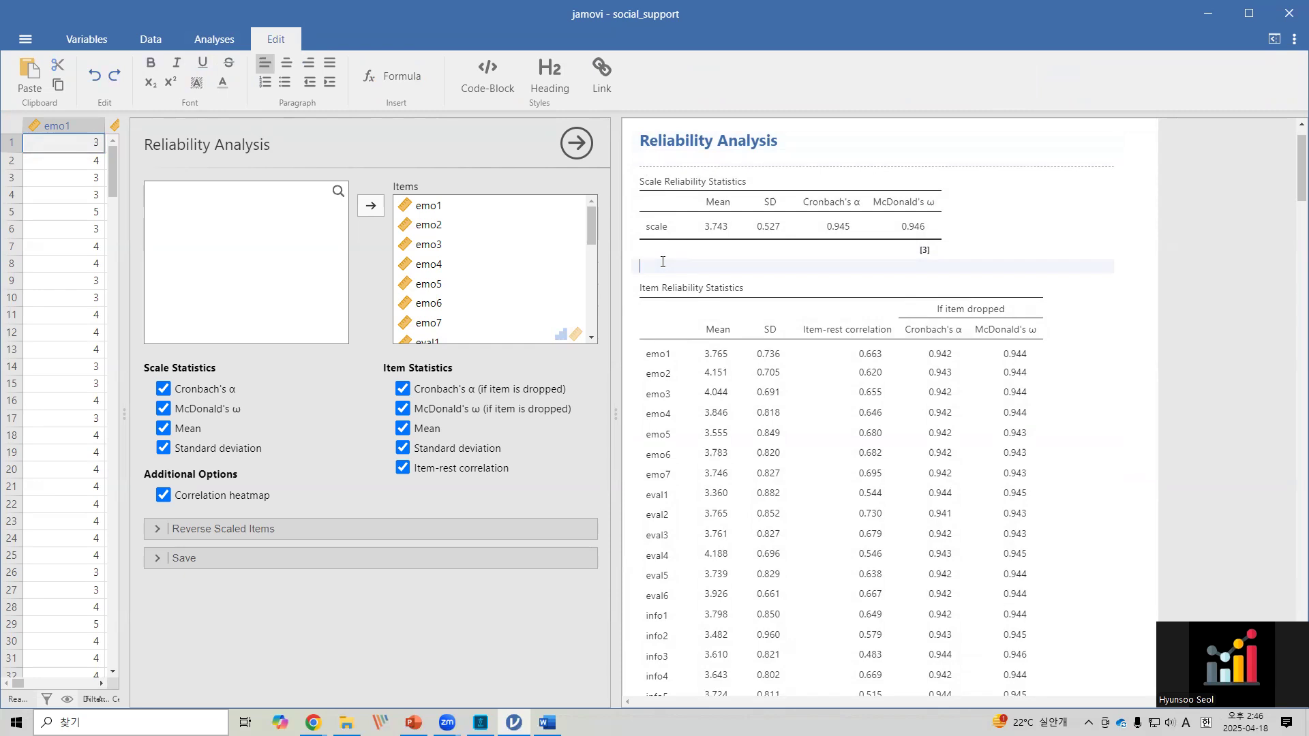
text(ans)
key(BackSpace)
key(BackSpace)
key(BackSpace)
key(Hangul)
text(문하)
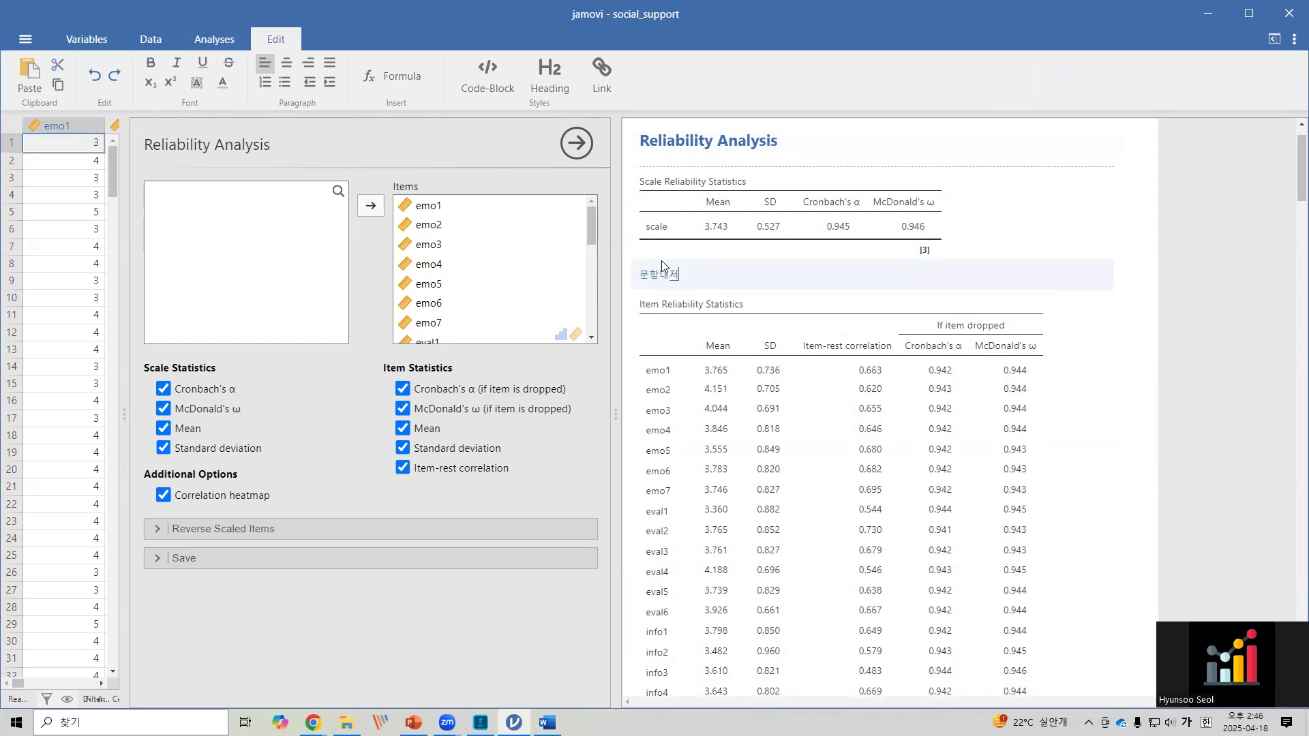
text(내적 일)
text(관성 신뢰)
text(도는 )
text(.945로)
text( 높게 내)
text(타)
text(났다.)
key(Return)
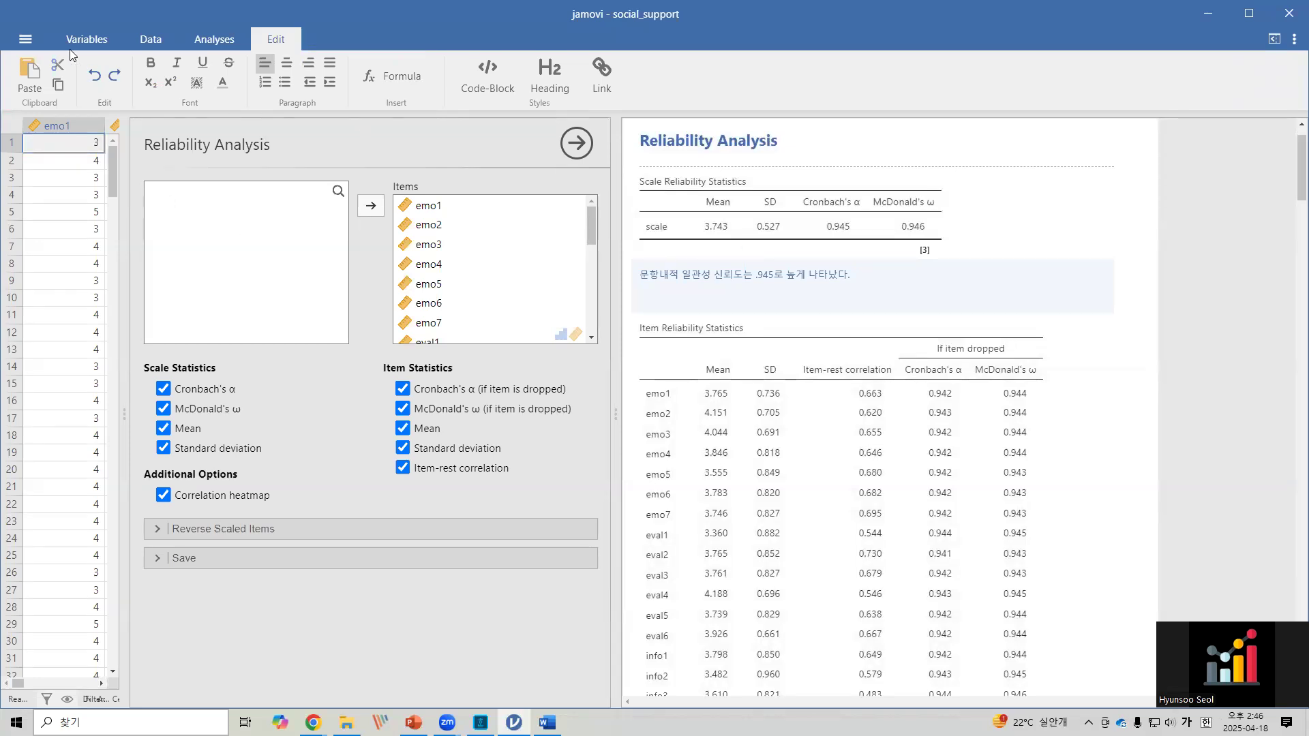
- Save the social_support file, and save a copy as sample in jamovi (.omv) format on the desktop
click(23, 40)
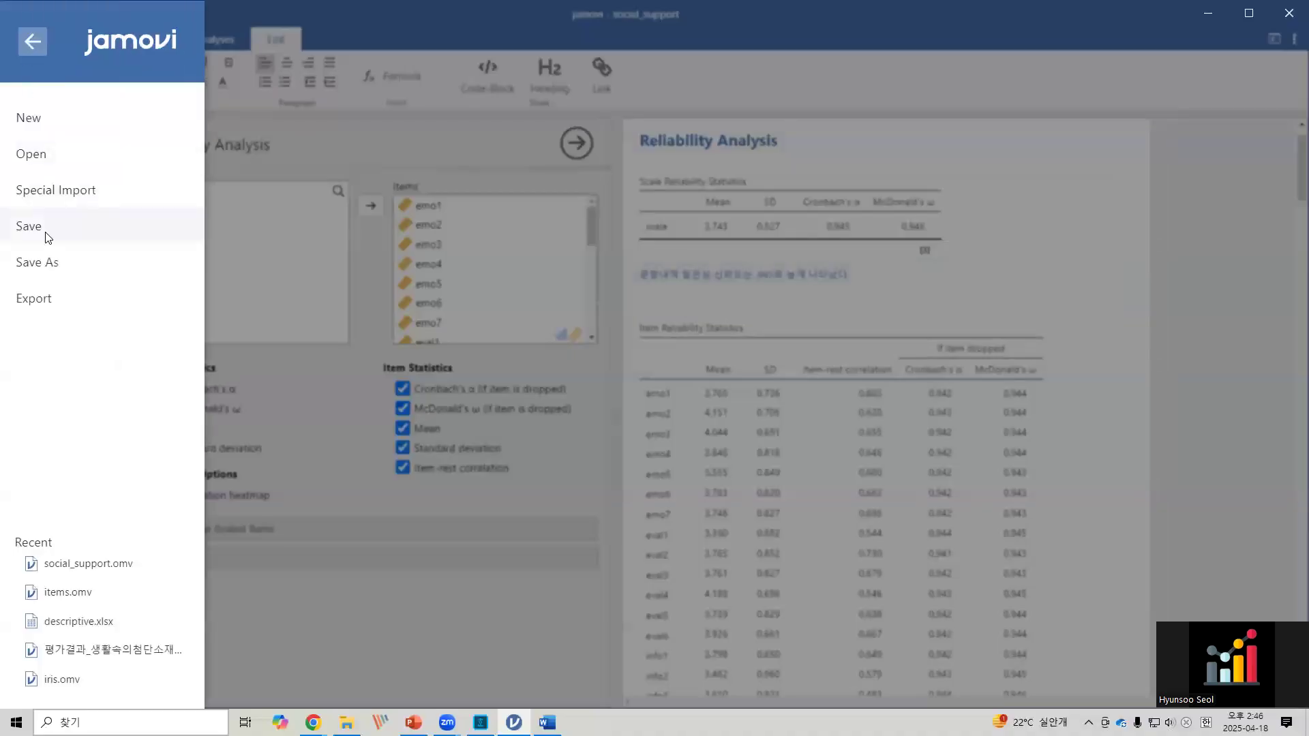
click(49, 239)
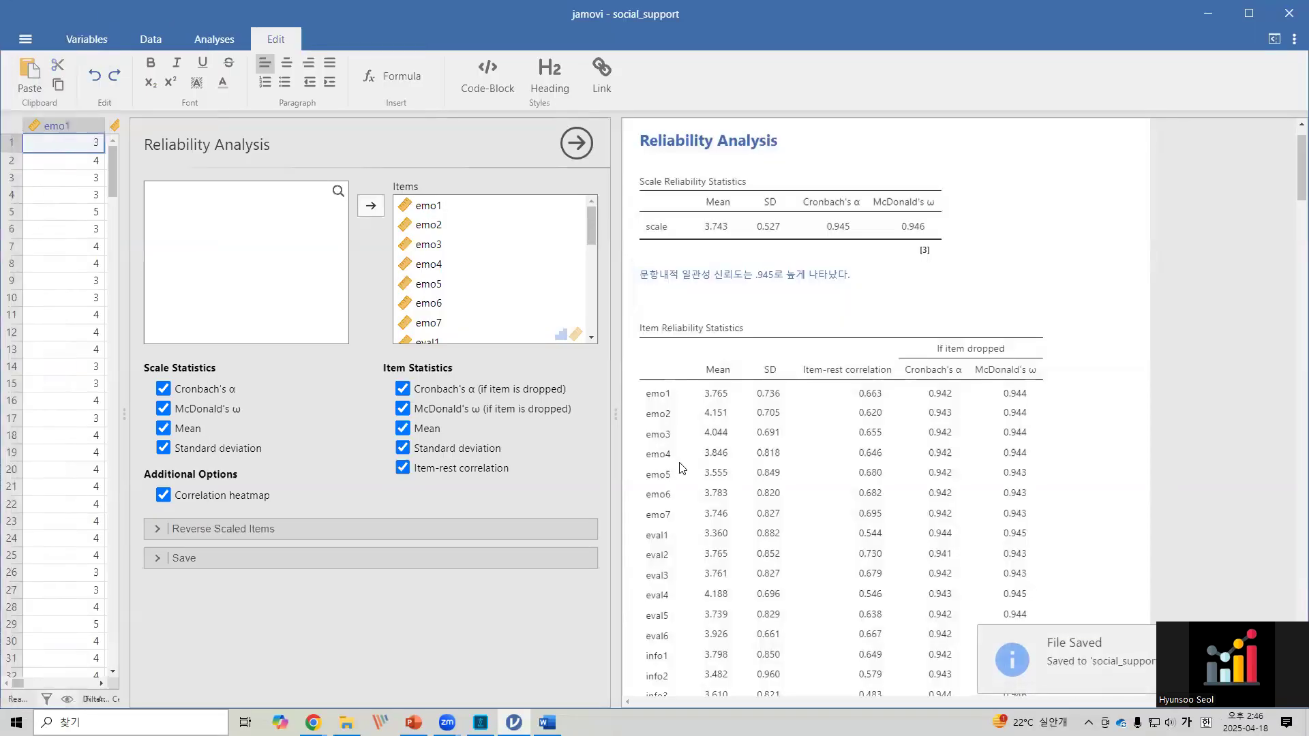
click(25, 39)
click(68, 273)
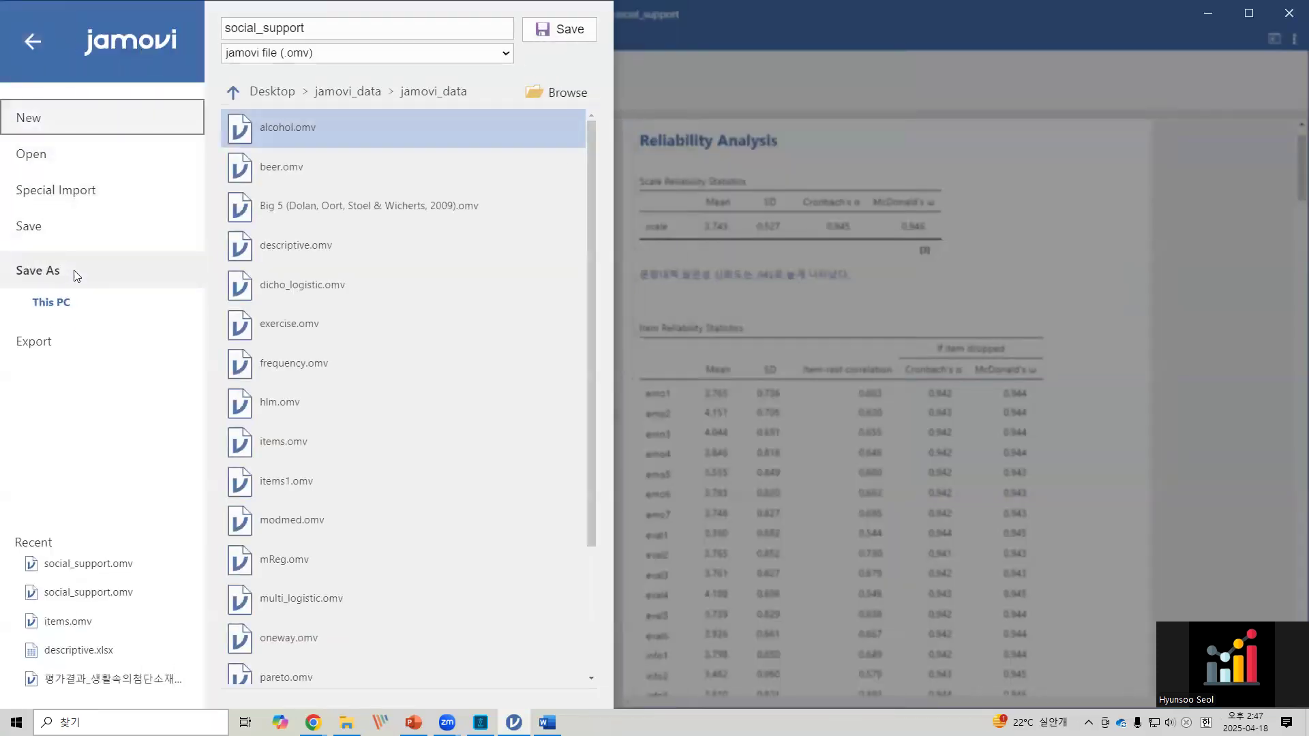
text(ㅅ)
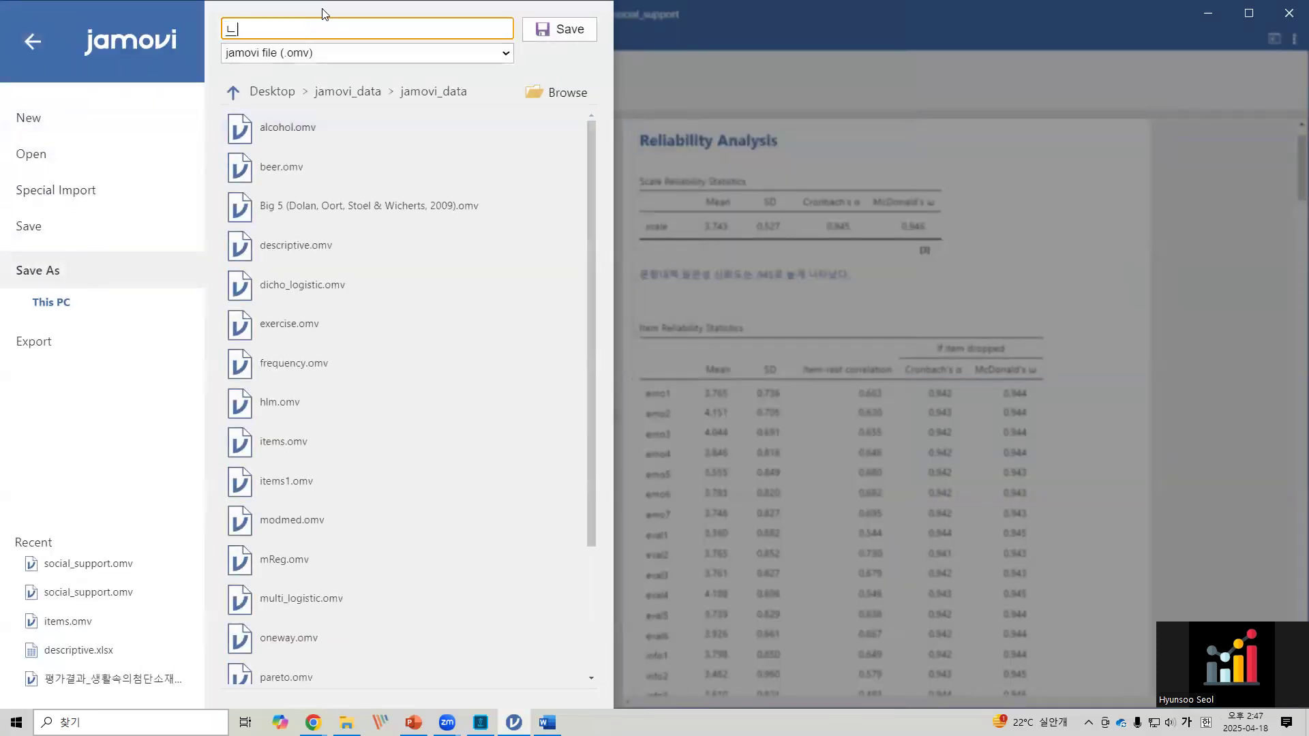
key(BackSpace)
key(Hangul)
text(sample)
click(566, 95)
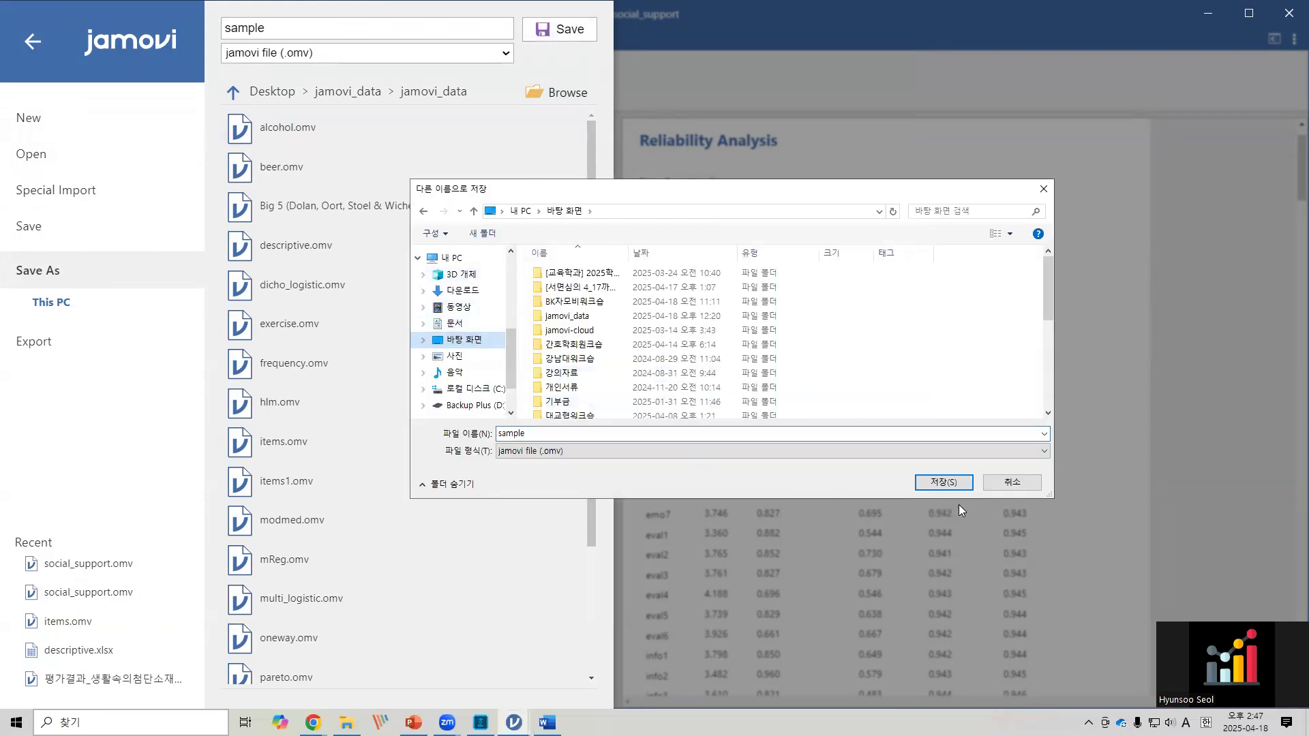
click(940, 480)
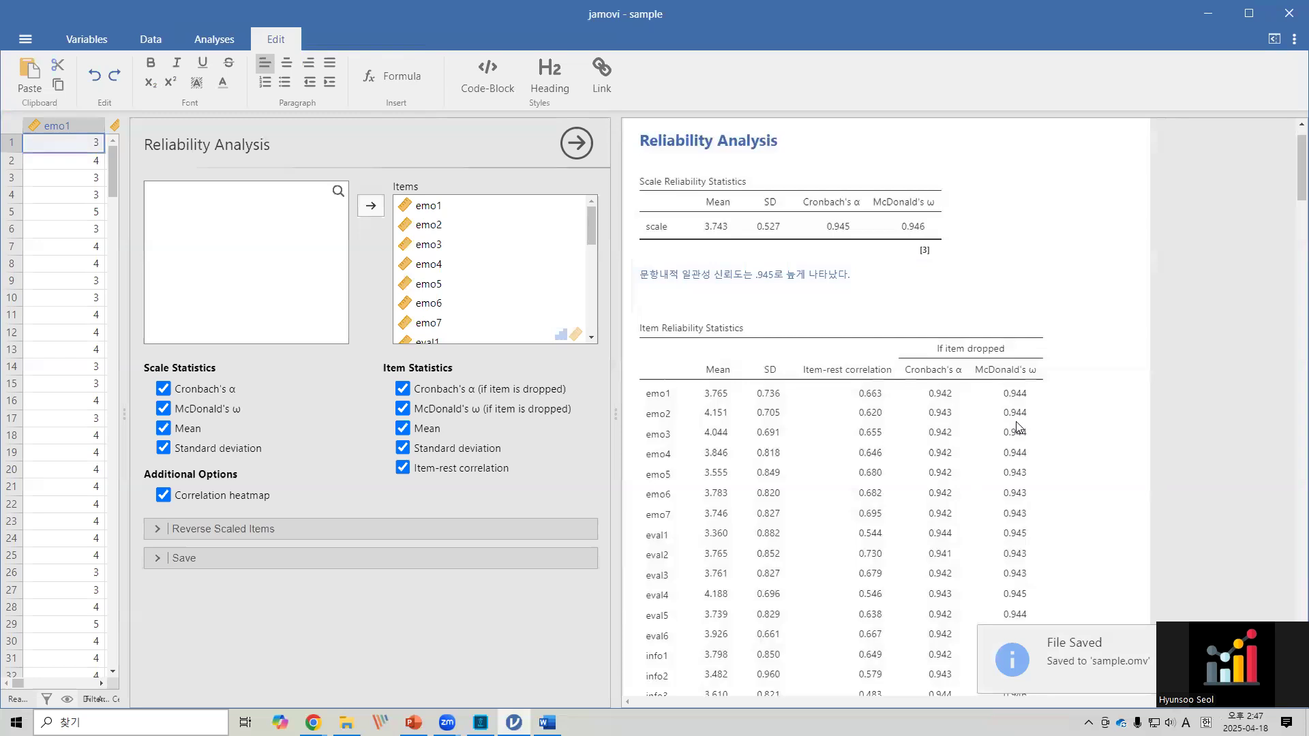
- Close jamovi, move the sample file to an empty area of the desktop, and reopen it in a maximized window
click(1289, 13)
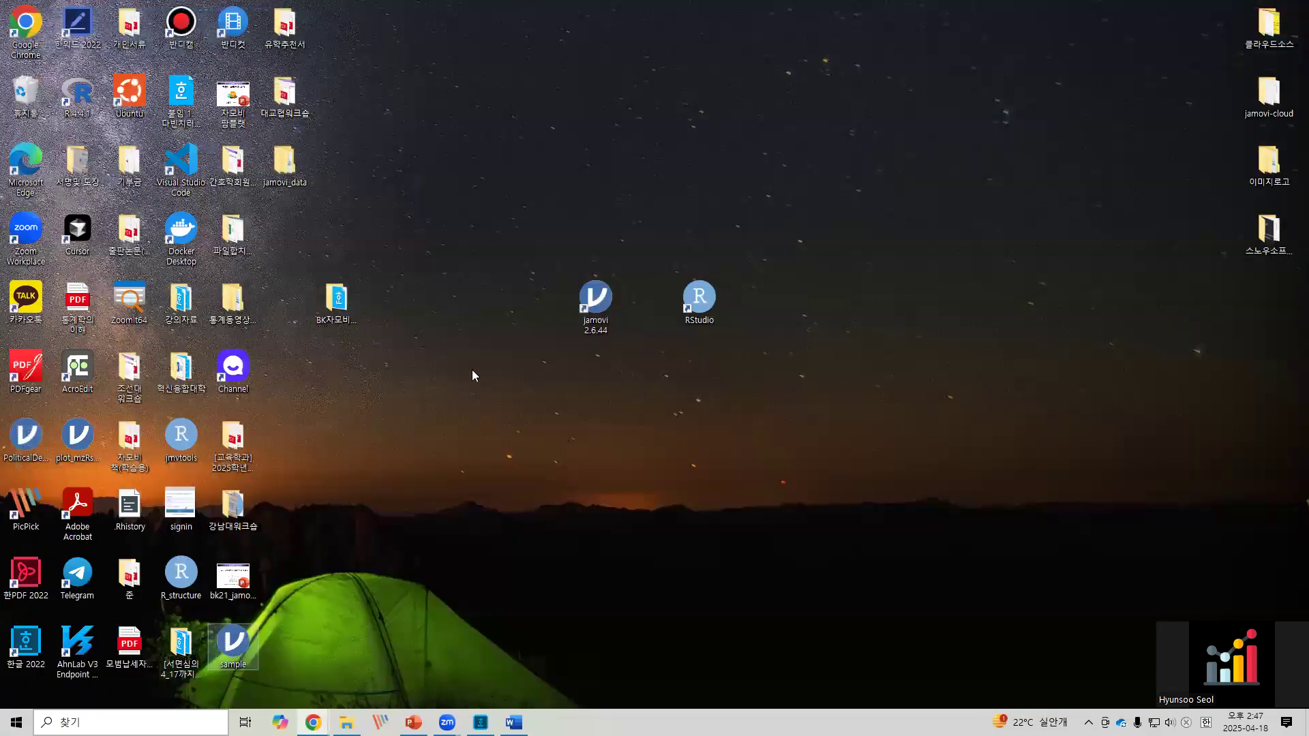
drag(479, 205, 485, 215)
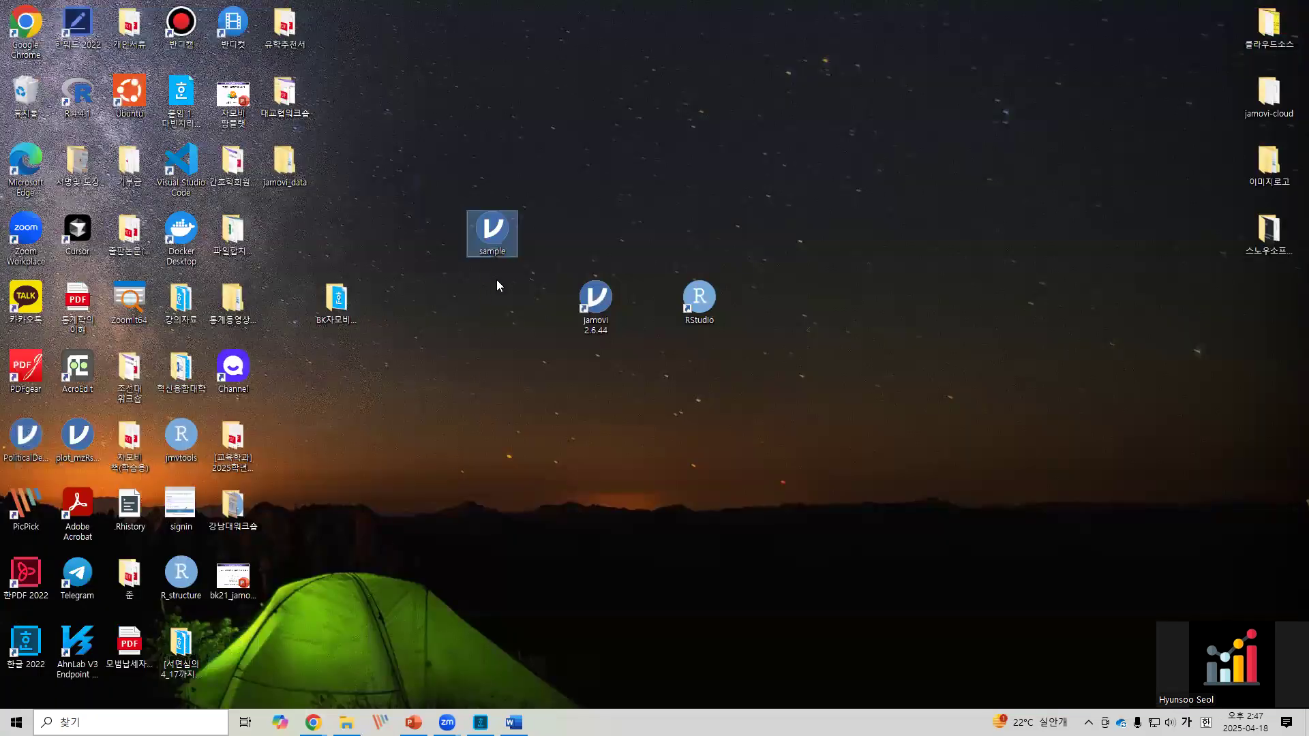
double_click(489, 235)
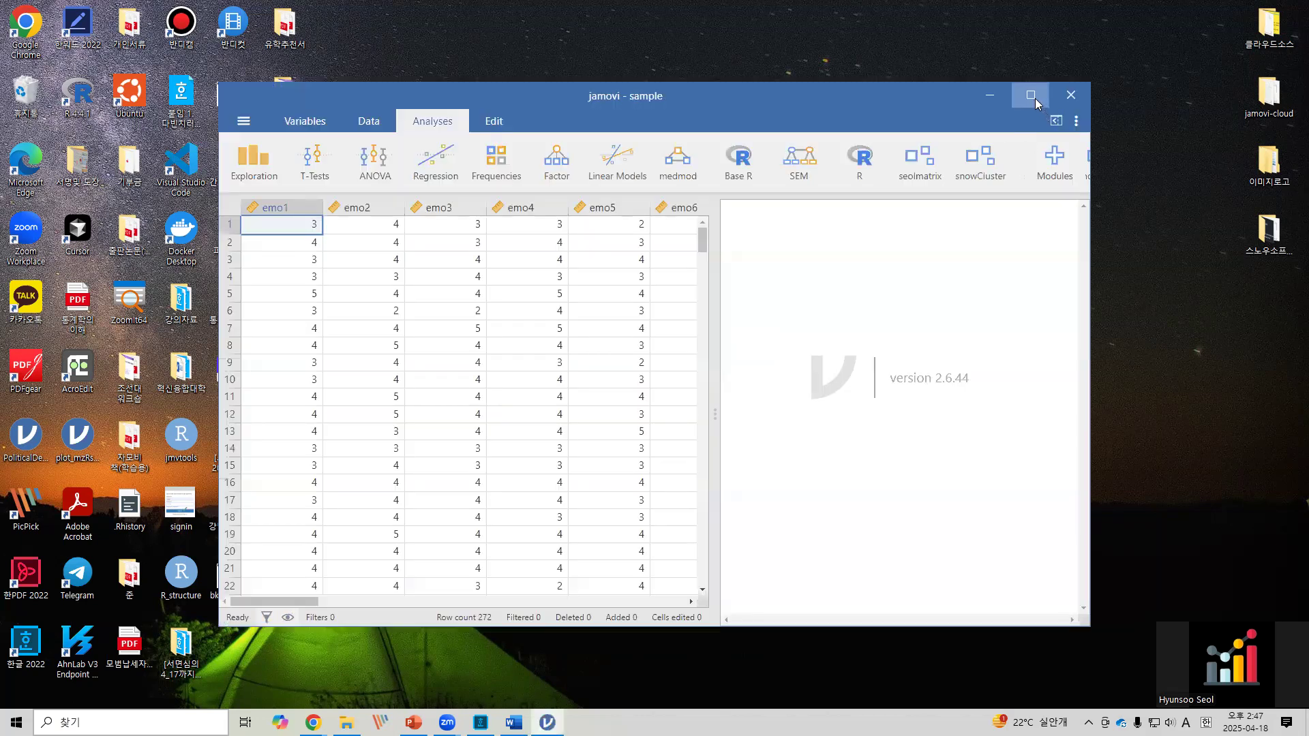
click(1031, 95)
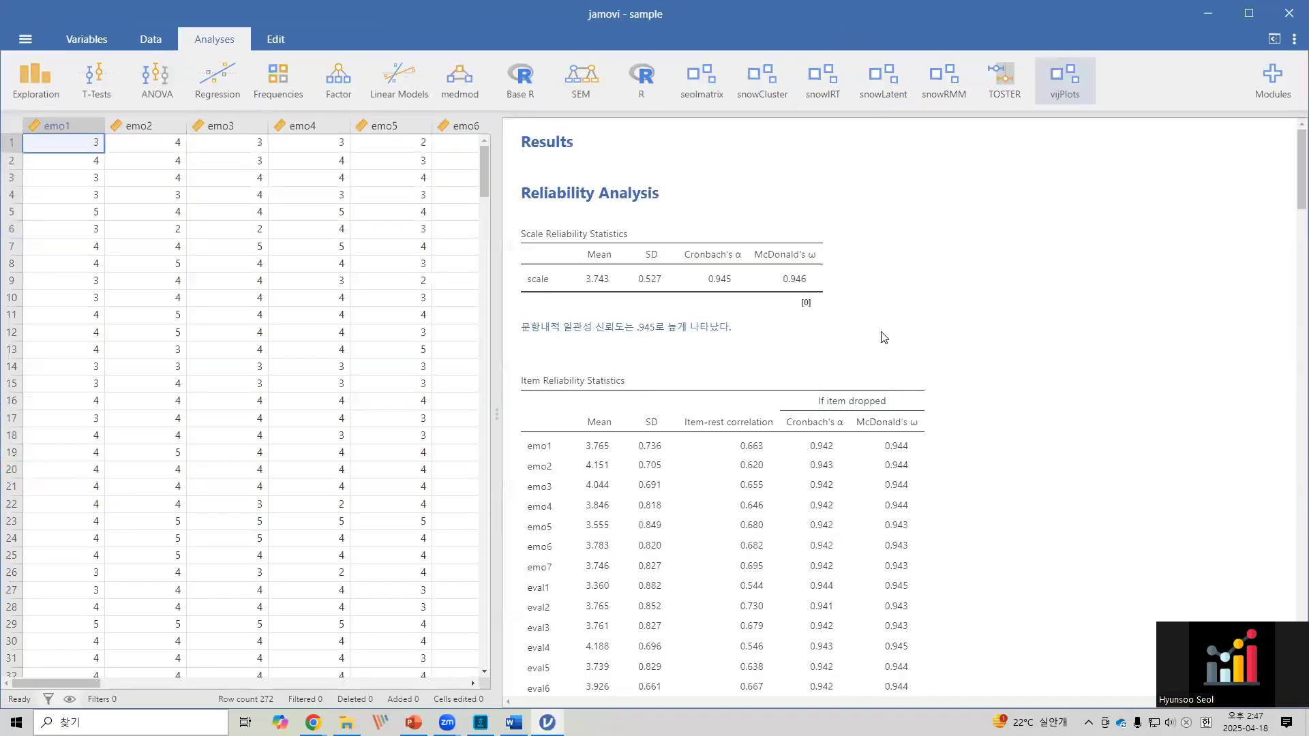
- Reopen the saved Reliability Analysis and review its Reverse Scaled Items and Save options
click(832, 380)
drag(497, 248, 679, 249)
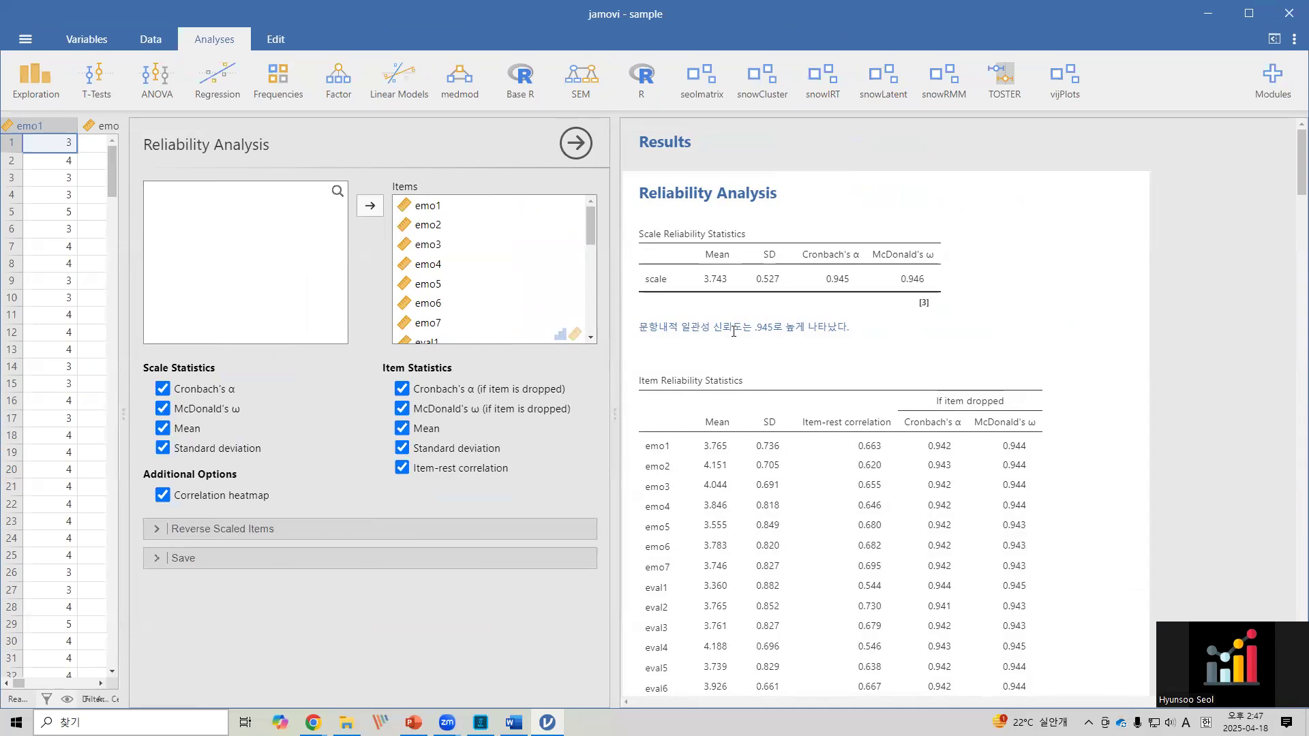
click(333, 534)
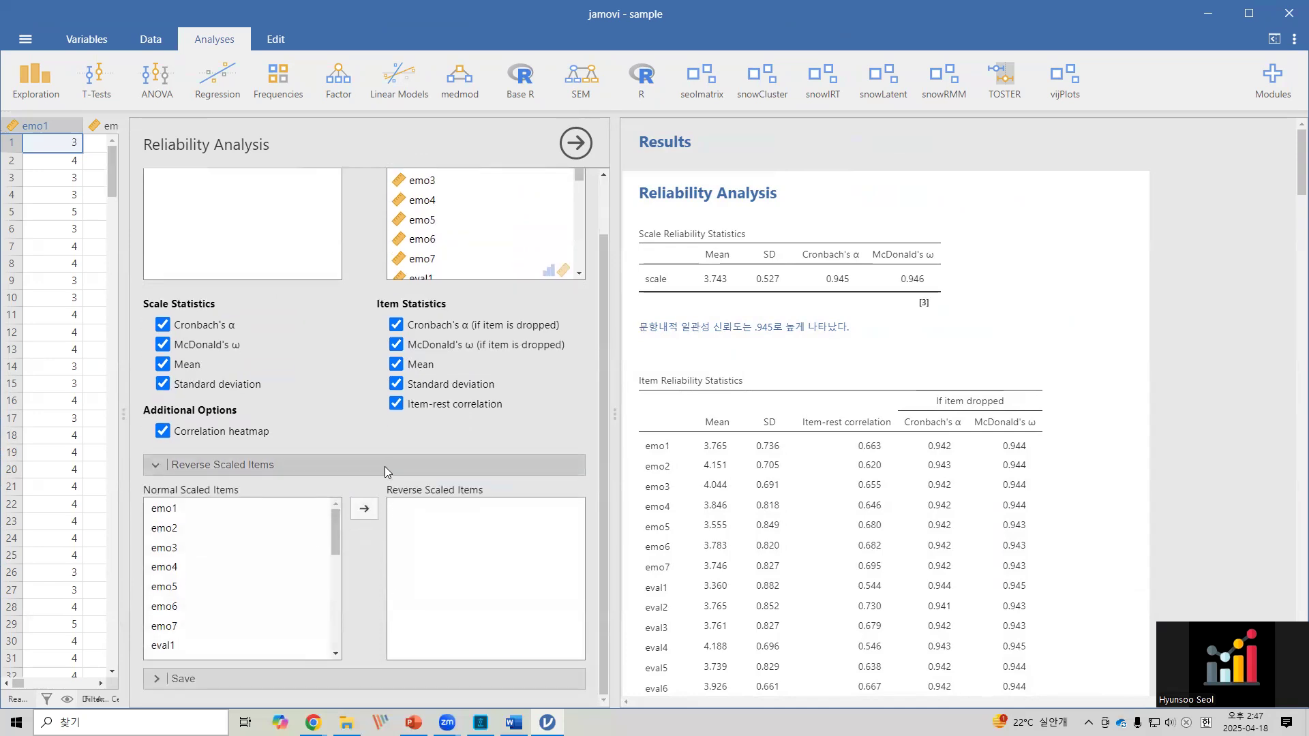
click(385, 467)
click(304, 555)
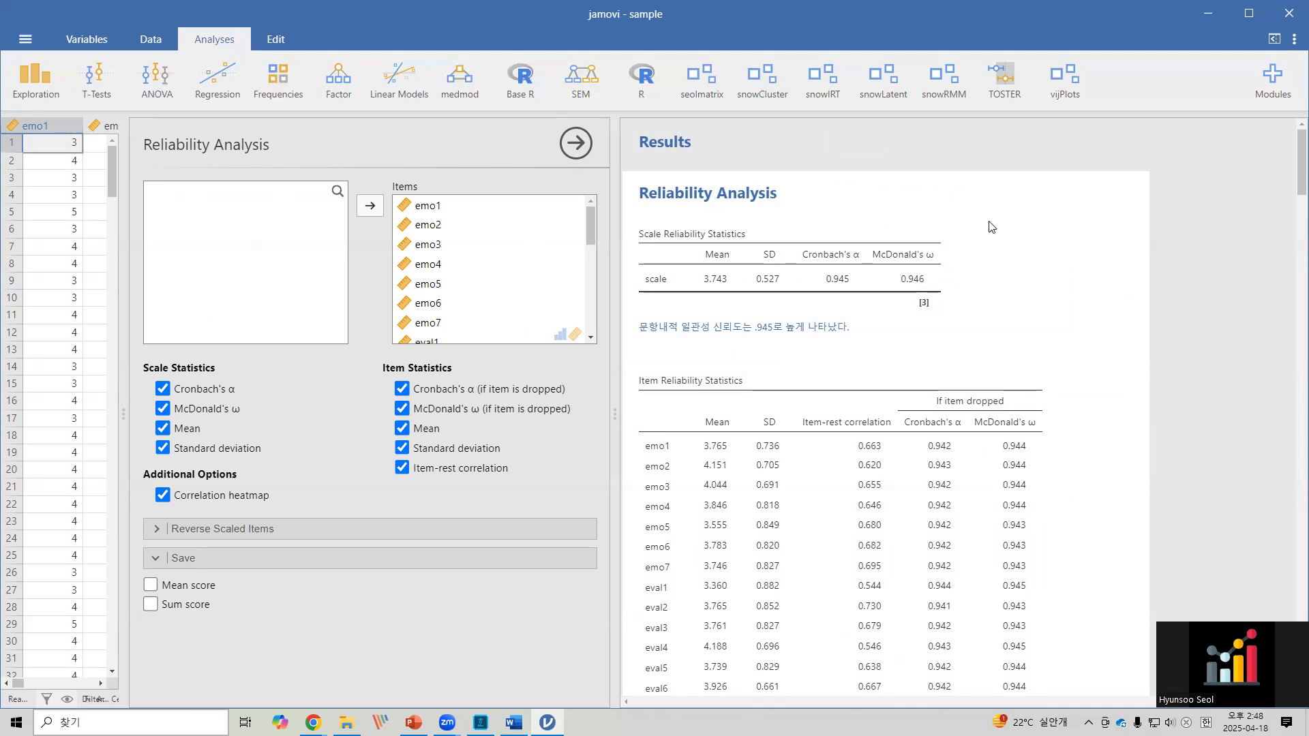
- Handwrite "cloud" in quotation marks over the results, frame it with a red rectangle, and clear the annotation
mouse_move(896, 197)
mouse_down()
mouse_move(871, 223)
mouse_move(909, 224)
mouse_up()
mouse_move(925, 170)
mouse_down()
mouse_move(926, 220)
mouse_move(982, 195)
mouse_move(1009, 217)
mouse_move(1050, 202)
mouse_up()
drag(1055, 164, 1060, 225)
drag(1105, 154, 1103, 171)
drag(824, 162, 828, 175)
mouse_move(843, 153)
mouse_down()
mouse_move(846, 172)
mouse_move(1091, 270)
mouse_up()
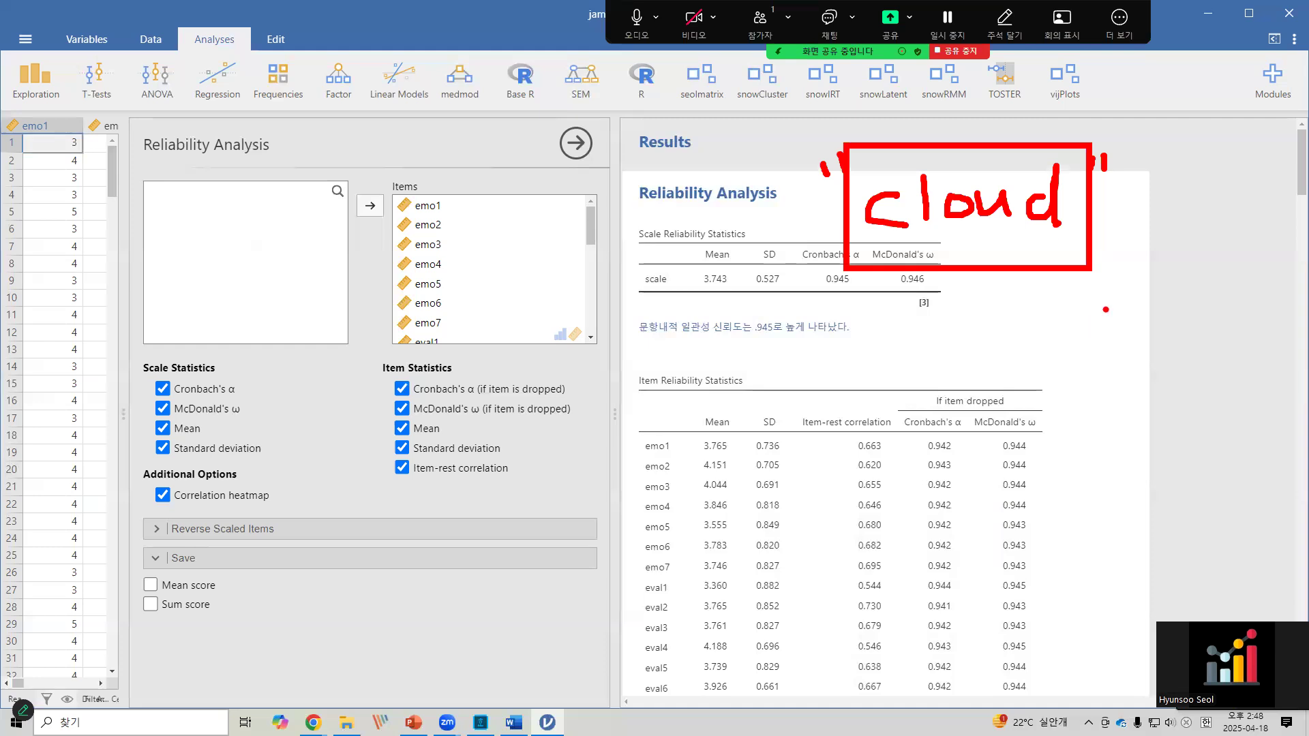
key(Escape)
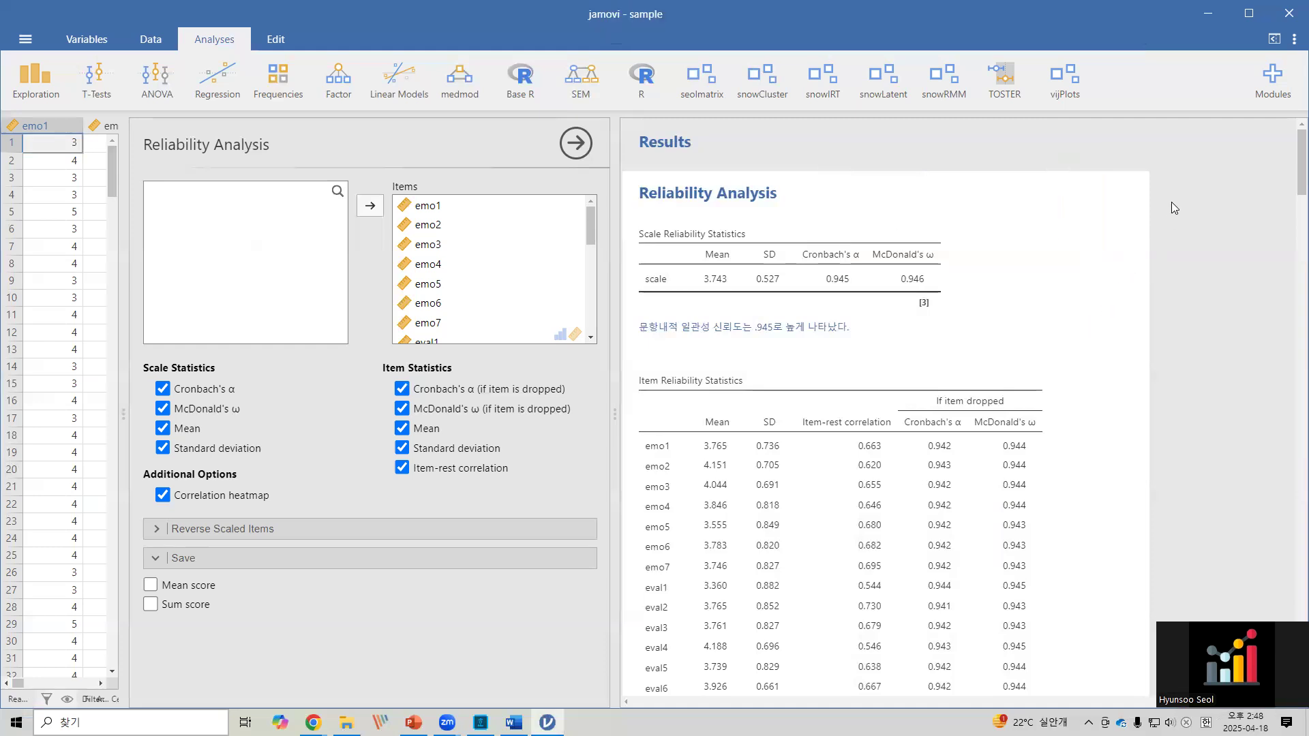
- Handwrite "snowsoft.kr" in red over the results and frame it with a rectangle
key(ctrl+2)
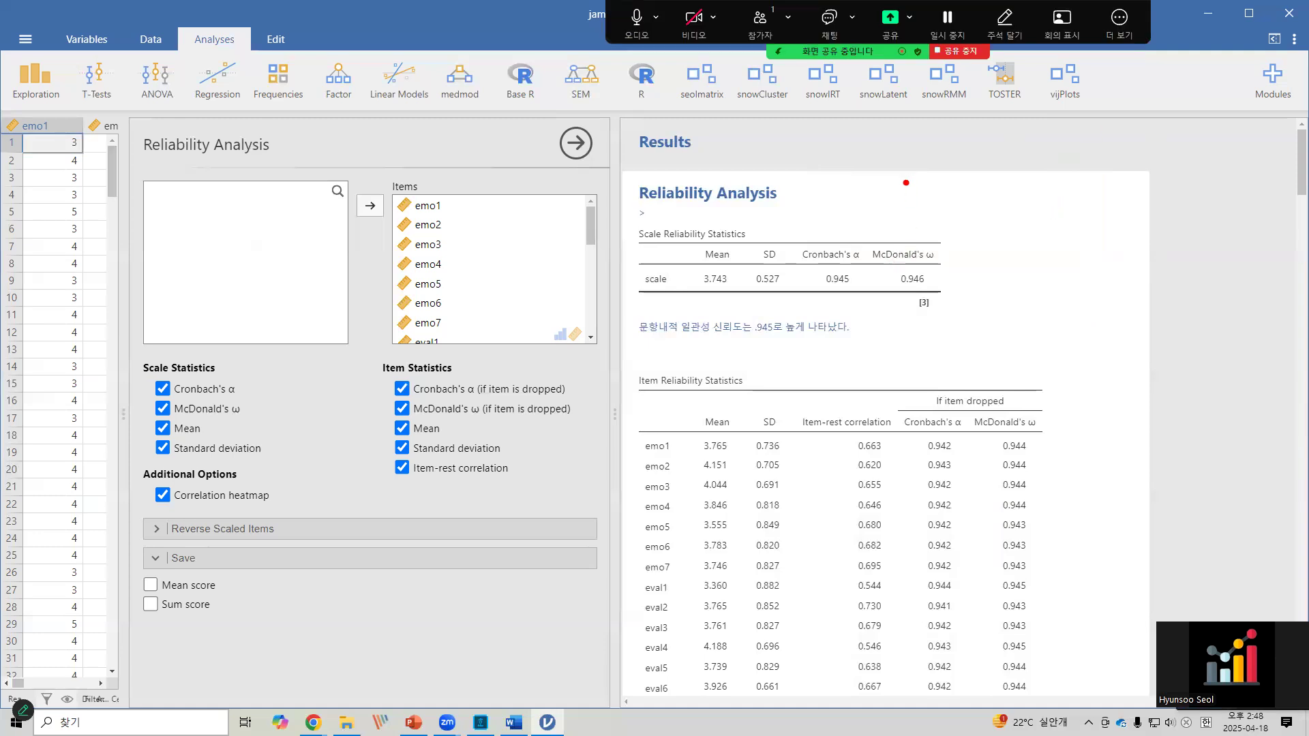
mouse_move(904, 185)
mouse_down()
mouse_move(911, 203)
mouse_move(885, 214)
mouse_move(939, 198)
mouse_move(964, 210)
mouse_up()
mouse_move(968, 191)
mouse_down()
mouse_move(1002, 205)
mouse_move(1025, 191)
mouse_move(1032, 213)
mouse_move(1069, 192)
mouse_move(1034, 215)
mouse_up()
mouse_move(1114, 172)
mouse_down()
mouse_move(1093, 192)
mouse_move(1095, 215)
mouse_up()
drag(1090, 187, 1167, 211)
mouse_move(1194, 186)
mouse_down()
mouse_move(1195, 210)
mouse_move(1224, 194)
mouse_up()
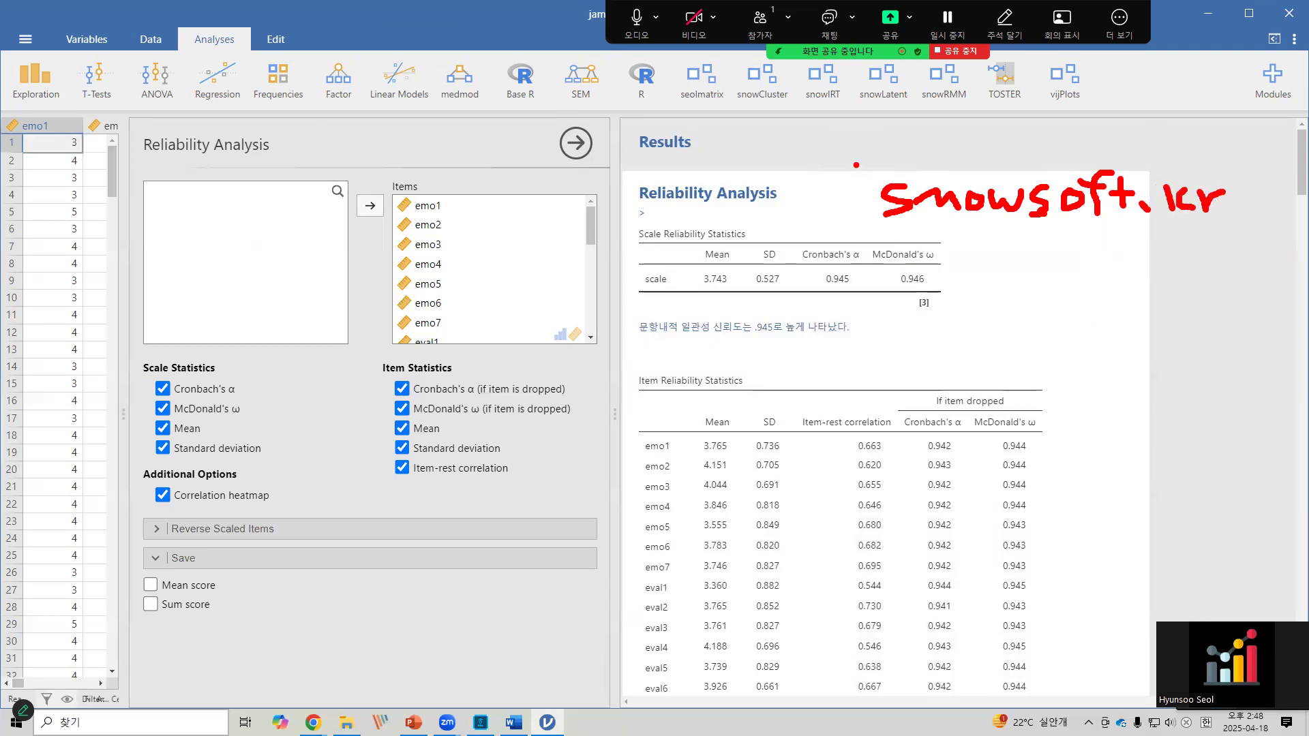
drag(820, 144, 1272, 251)
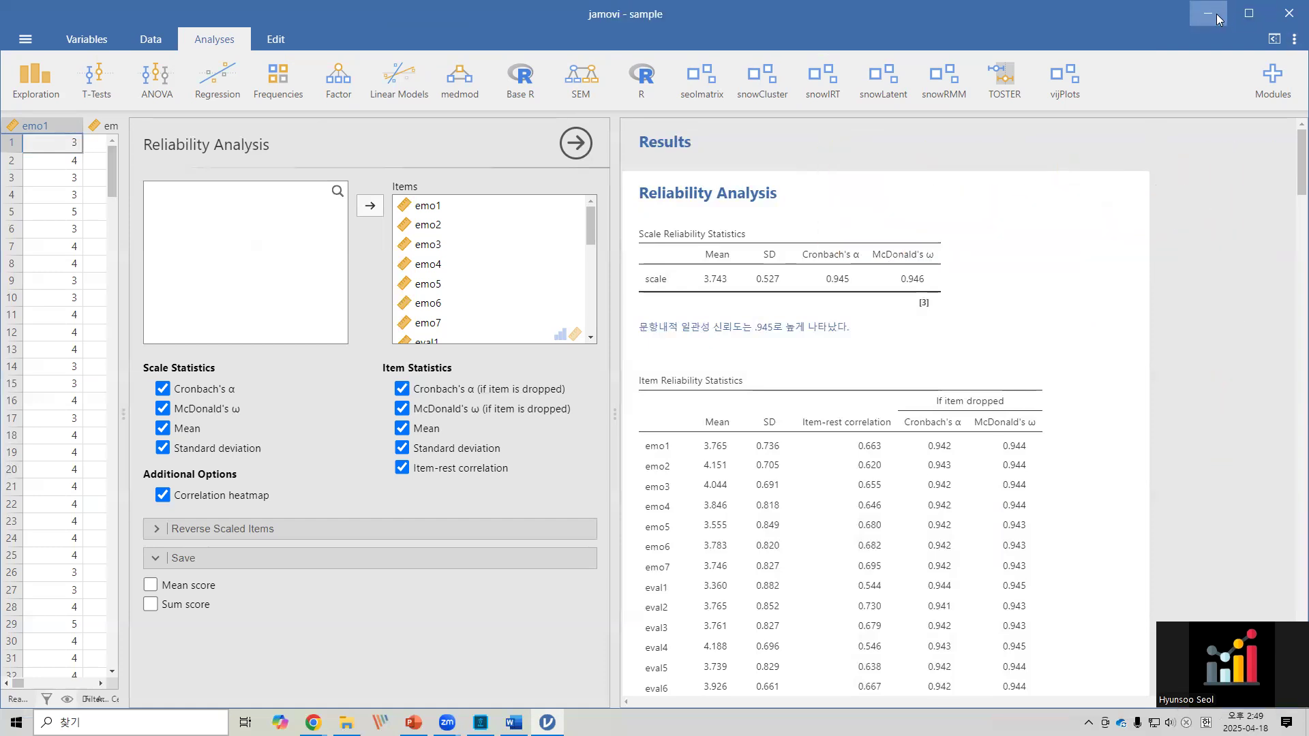
- Minimize jamovi, switch to the snowsoft.kr site in a maximized Chrome window, and briefly frame its web address
click(1208, 13)
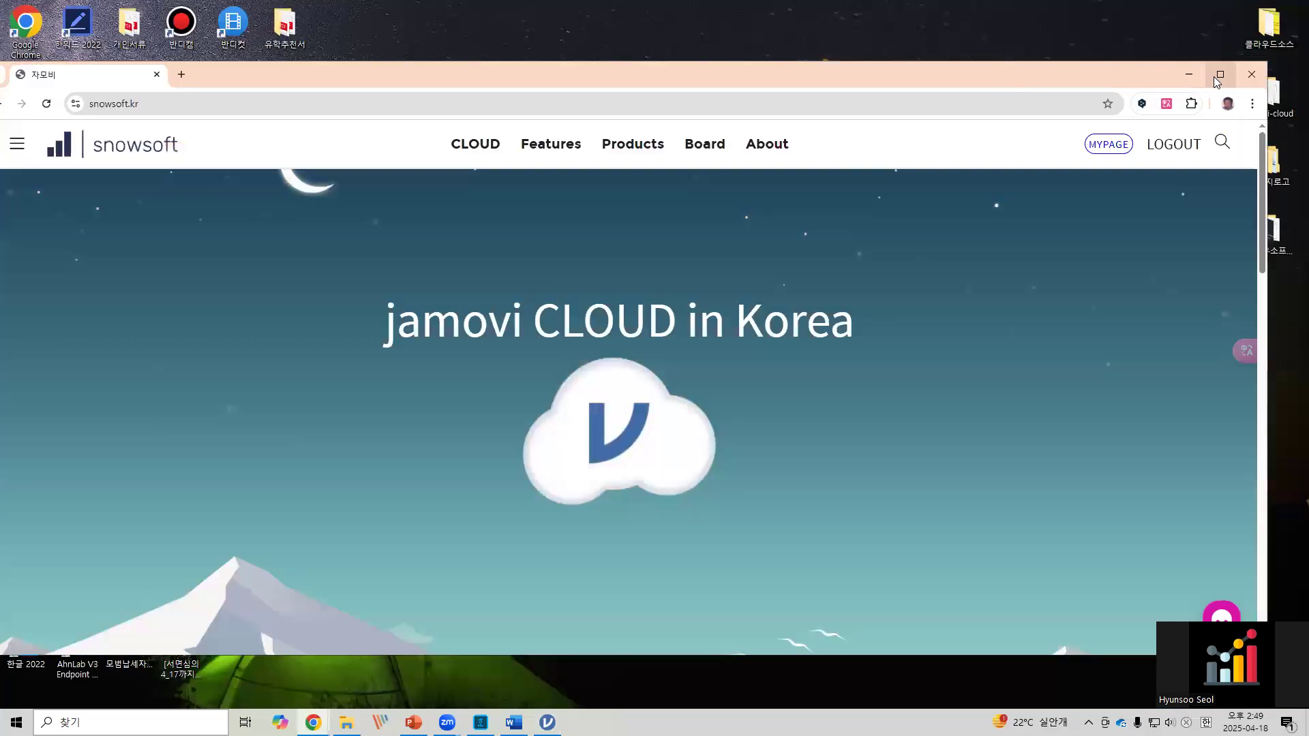
click(1214, 76)
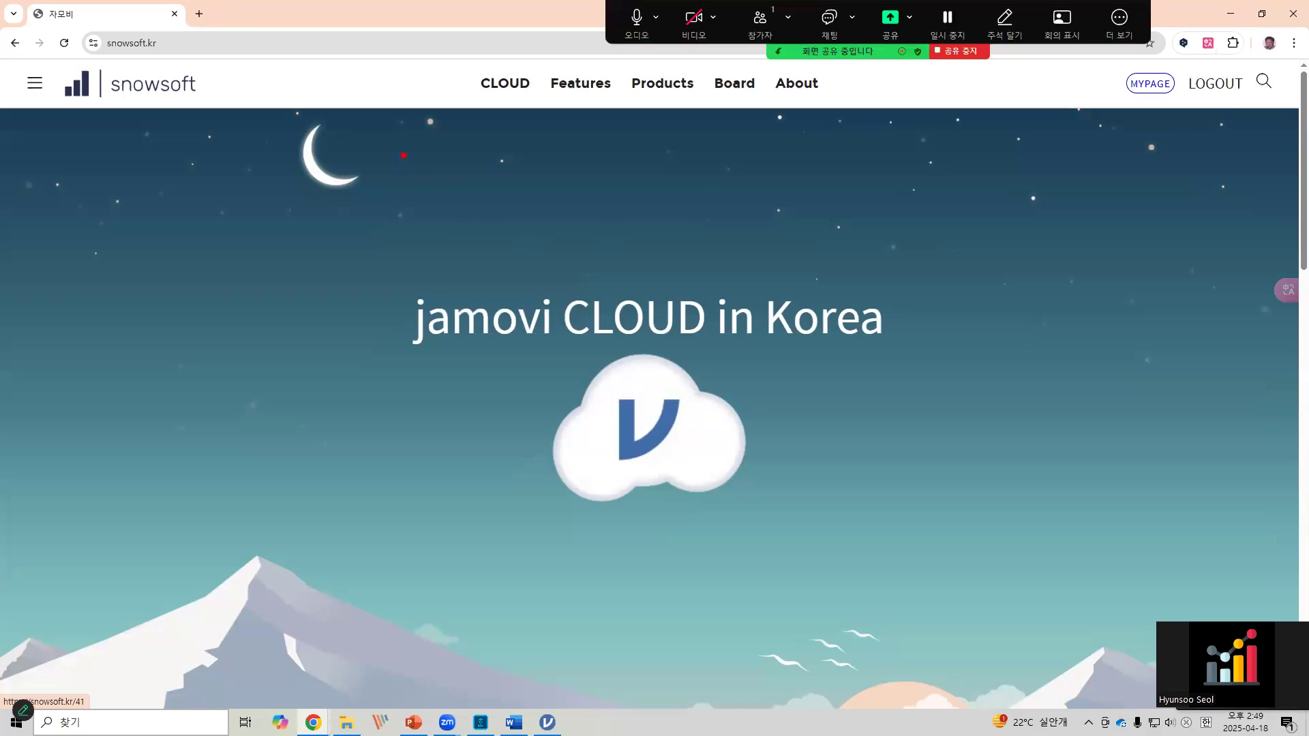
drag(93, 24, 176, 59)
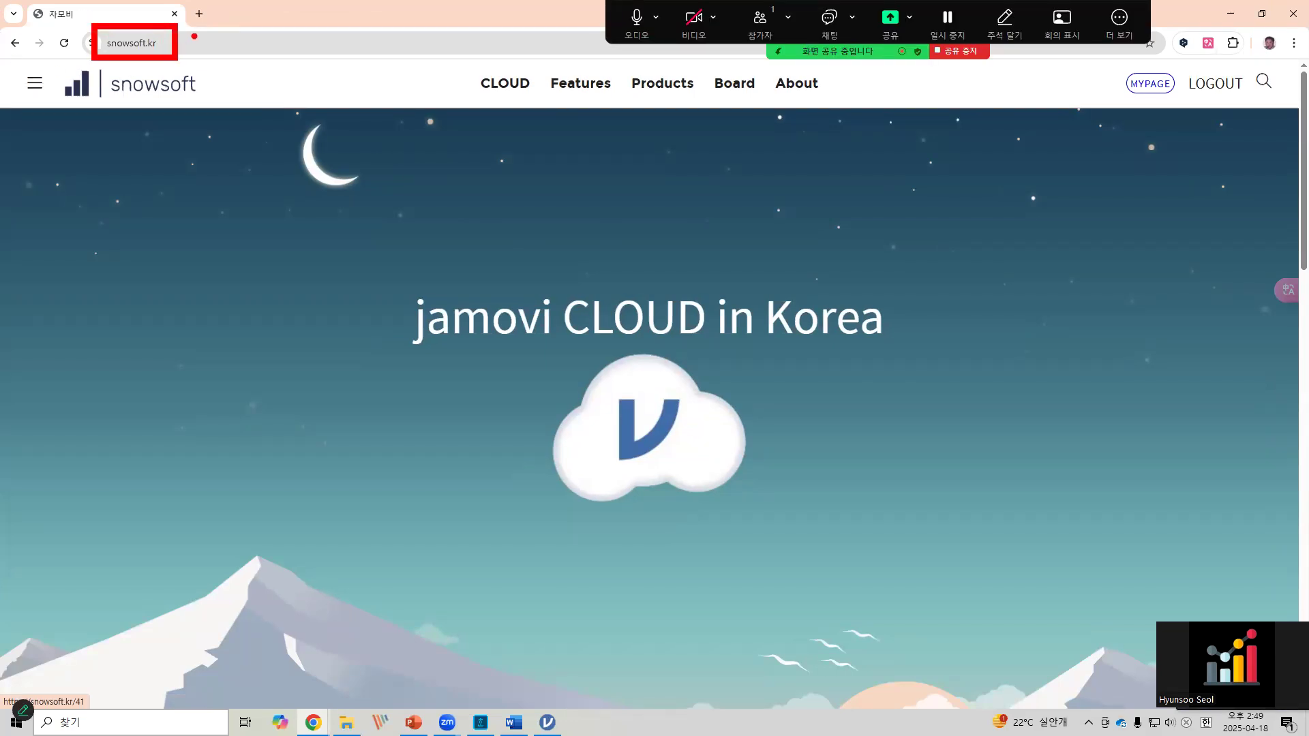
key(Escape)
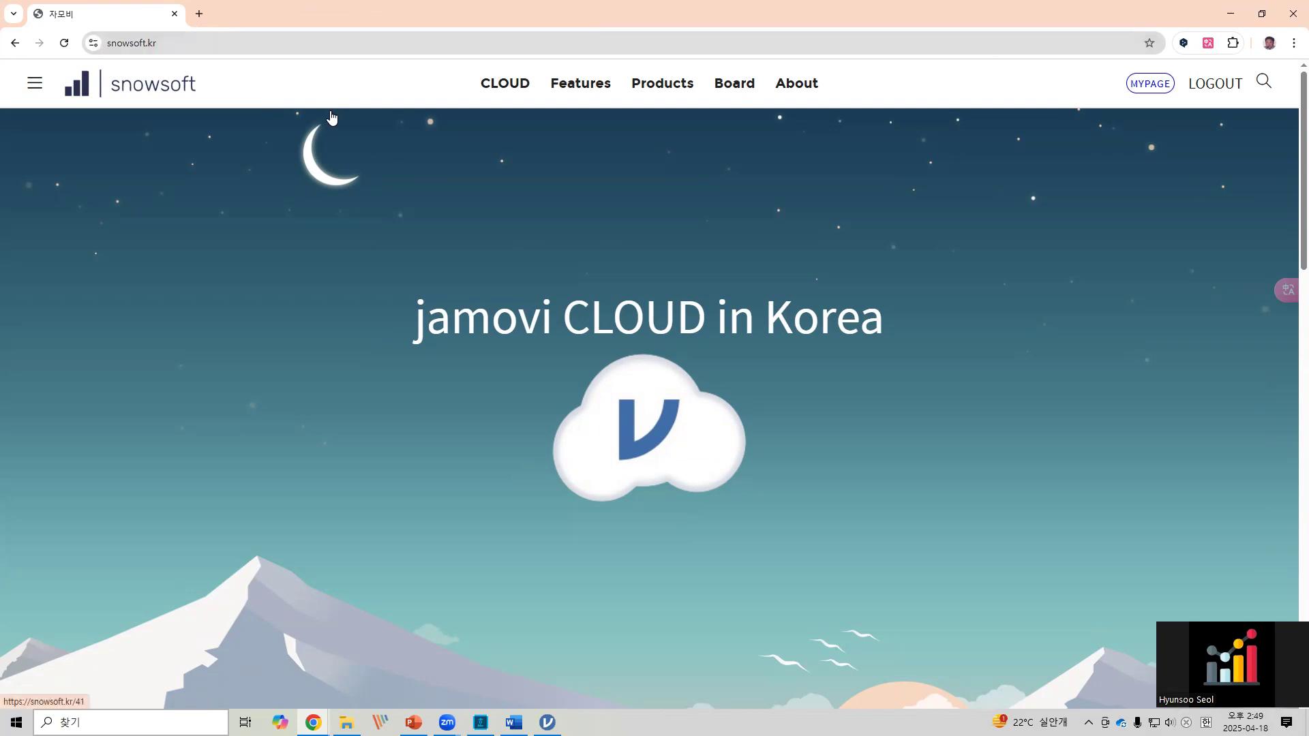
- Go to the jamovi cloud server from the snowsoft site and log in with the account username and password
click(288, 315)
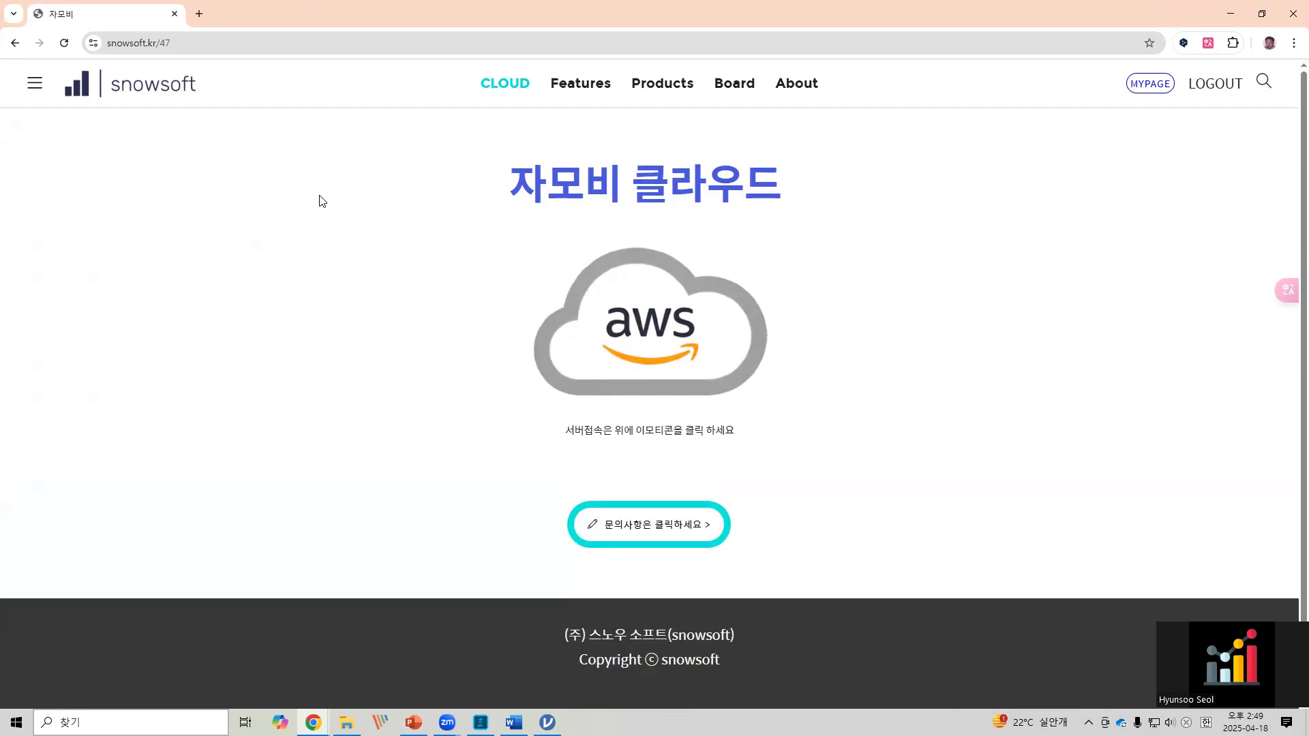
click(672, 334)
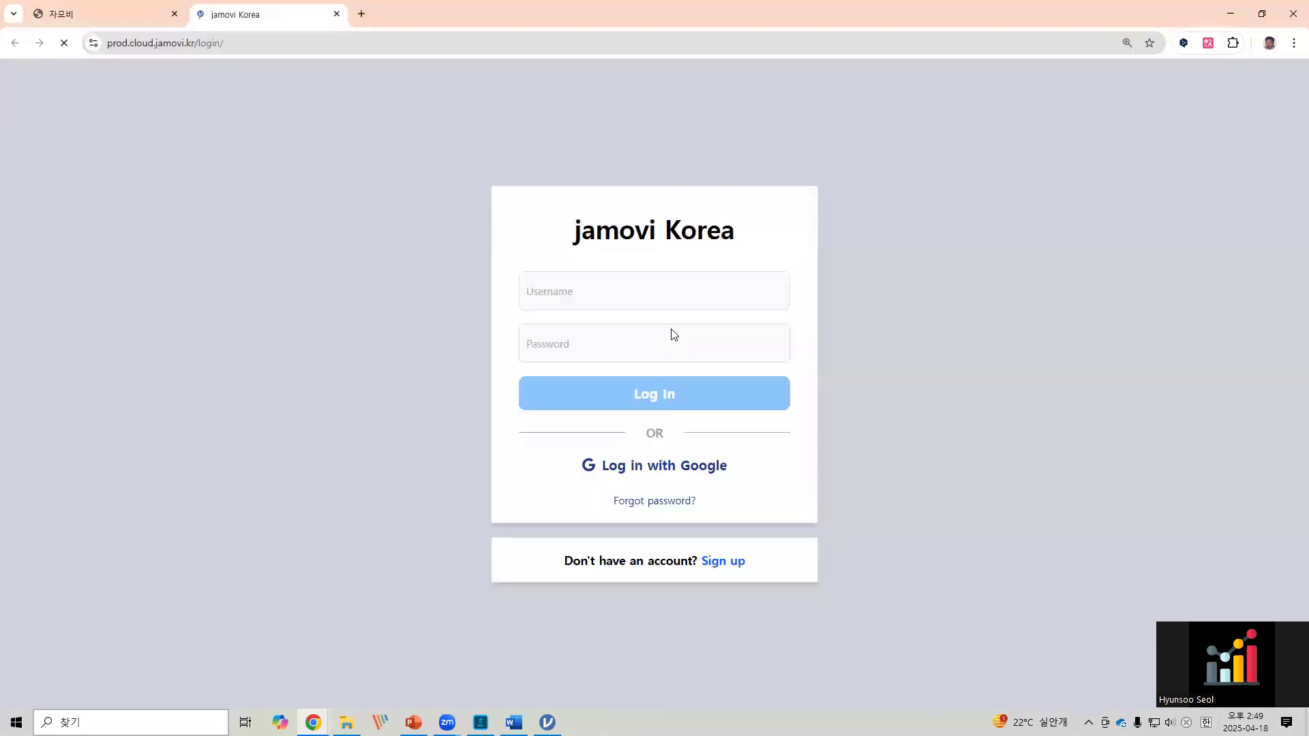
click(607, 296)
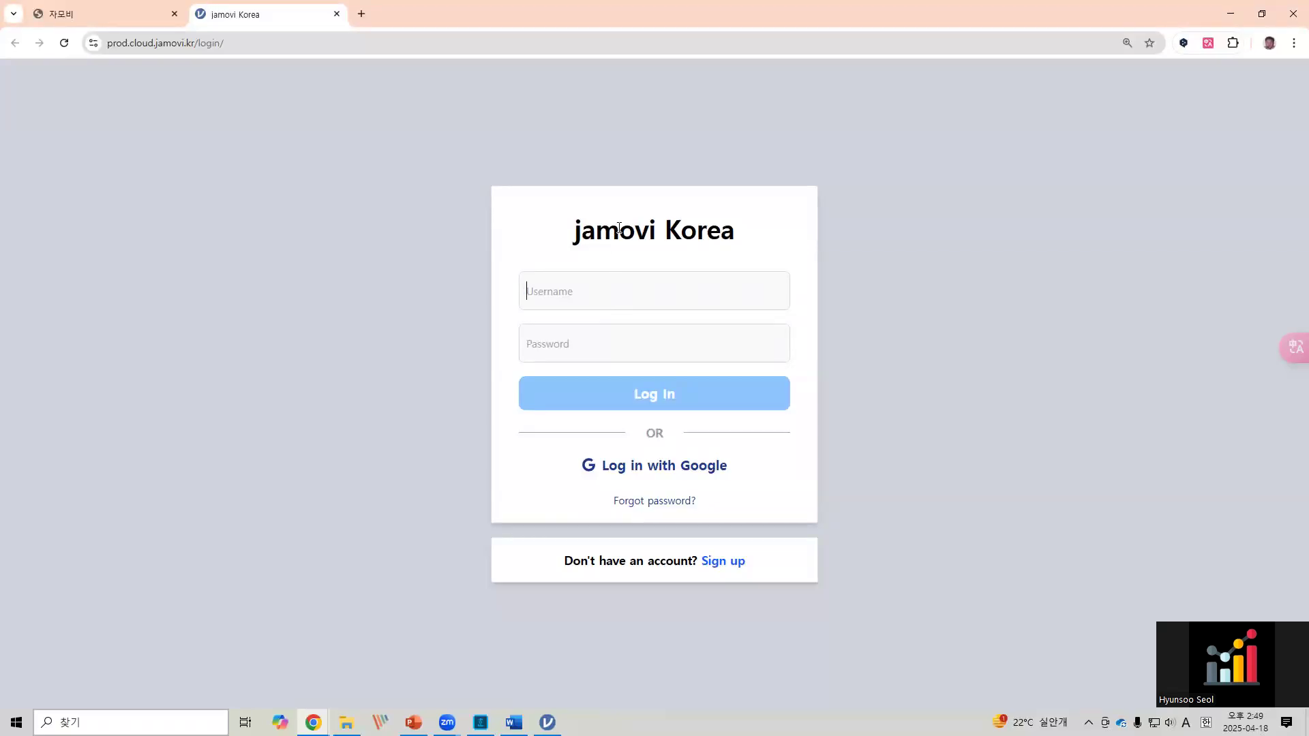
text(snow)
click(570, 345)
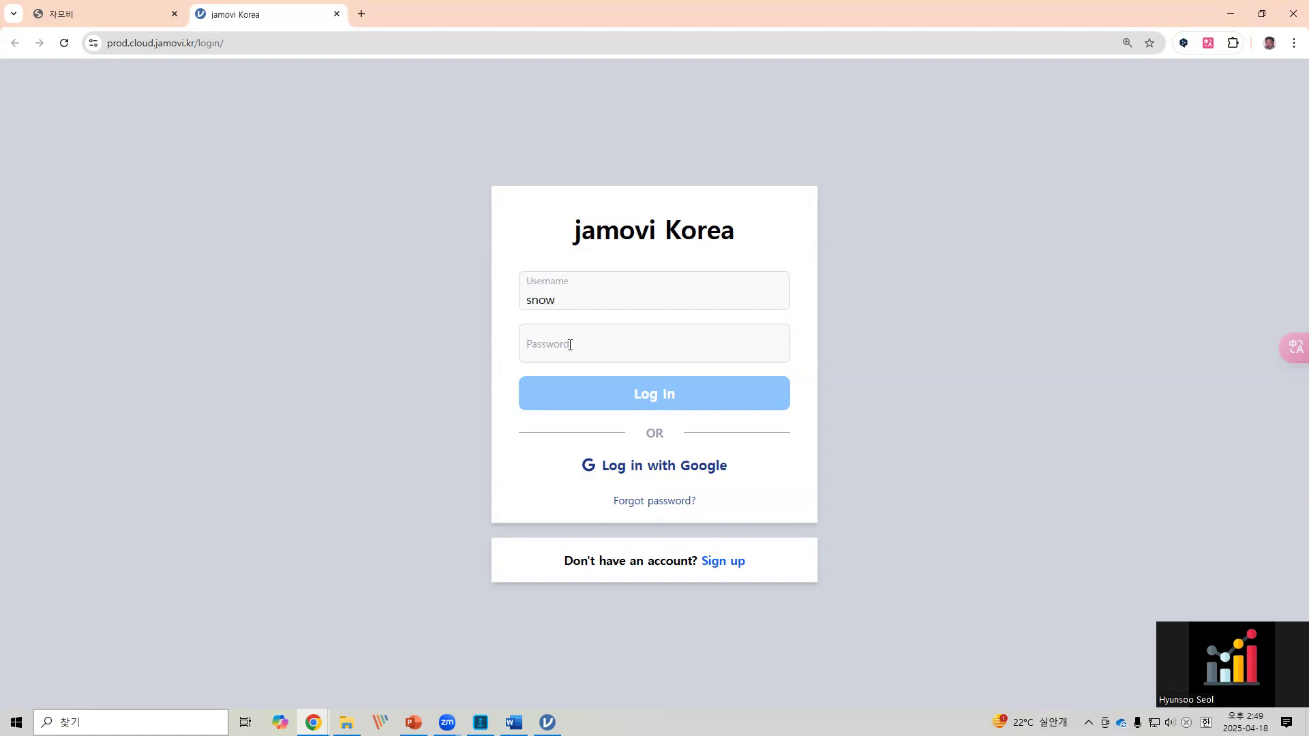
text(********)
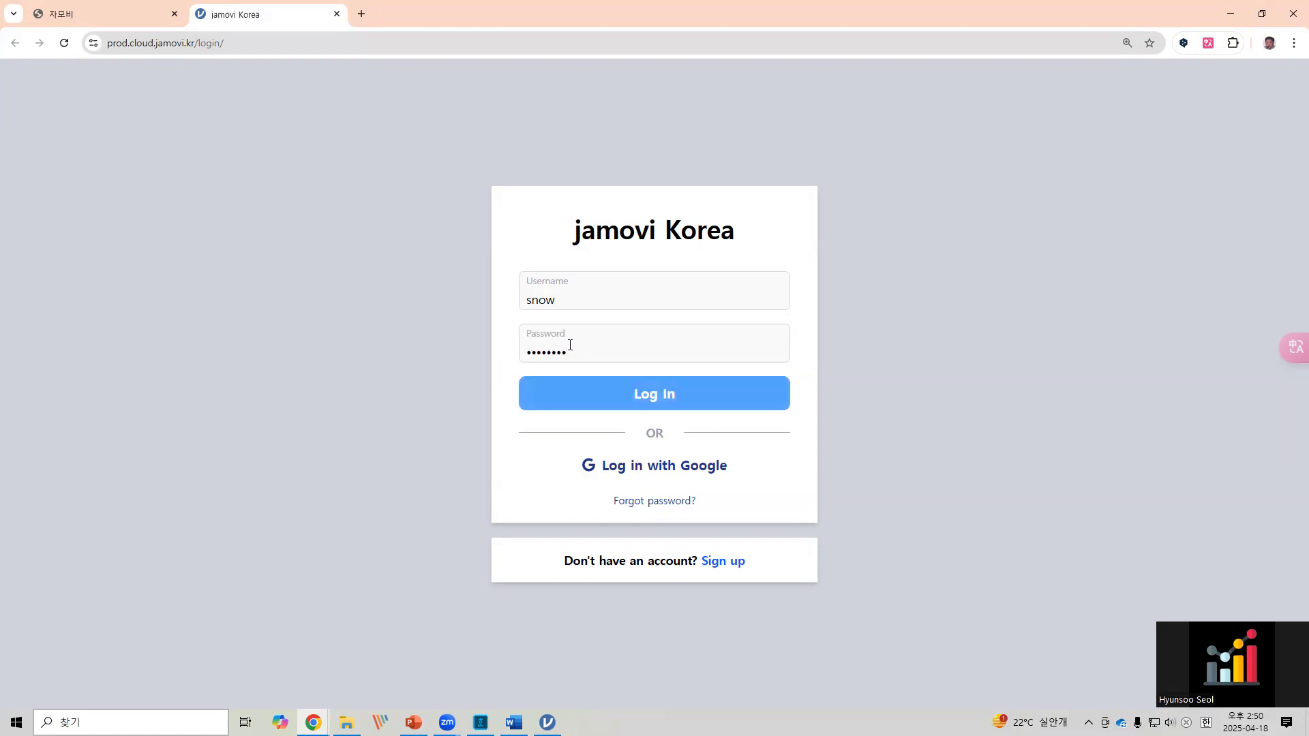
click(619, 397)
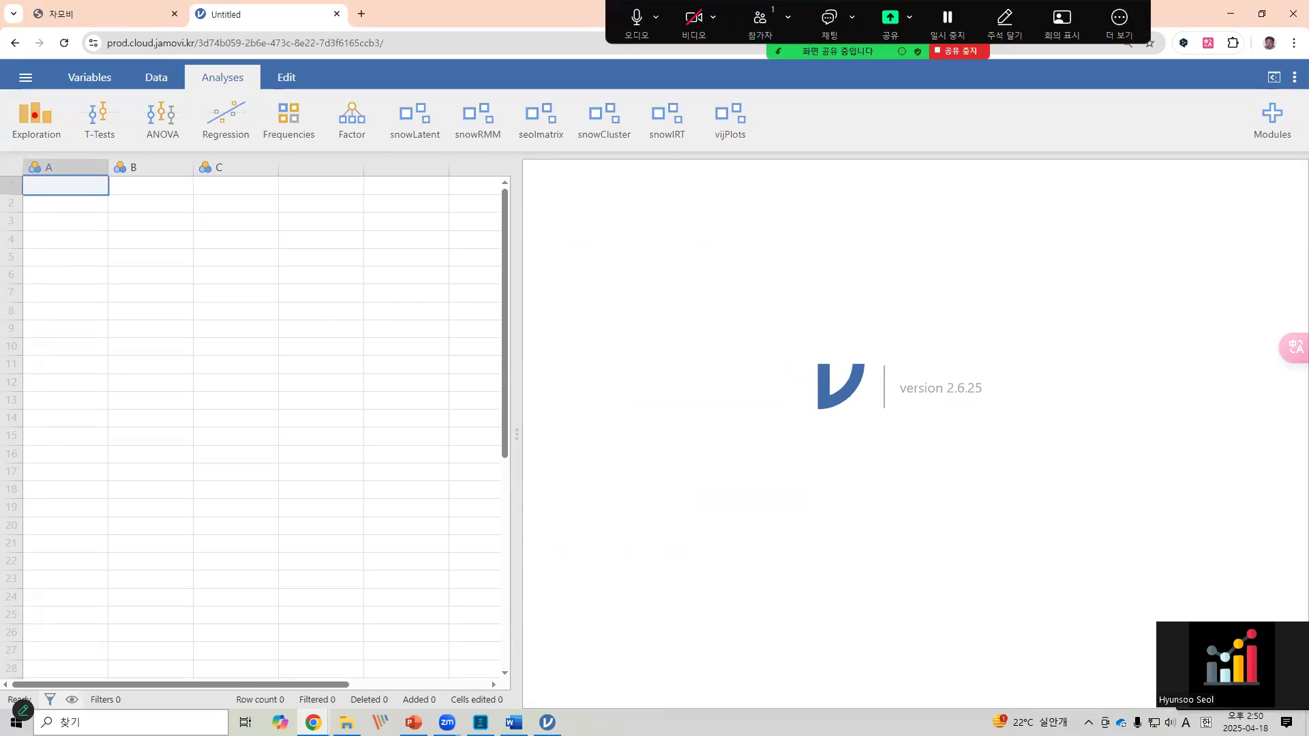
- Frame the row of analysis modules in red, clear the mark, and open the Big 5 sample data set from the Data Library
mouse_move(7, 92)
mouse_down()
mouse_move(273, 146)
mouse_move(784, 162)
mouse_up()
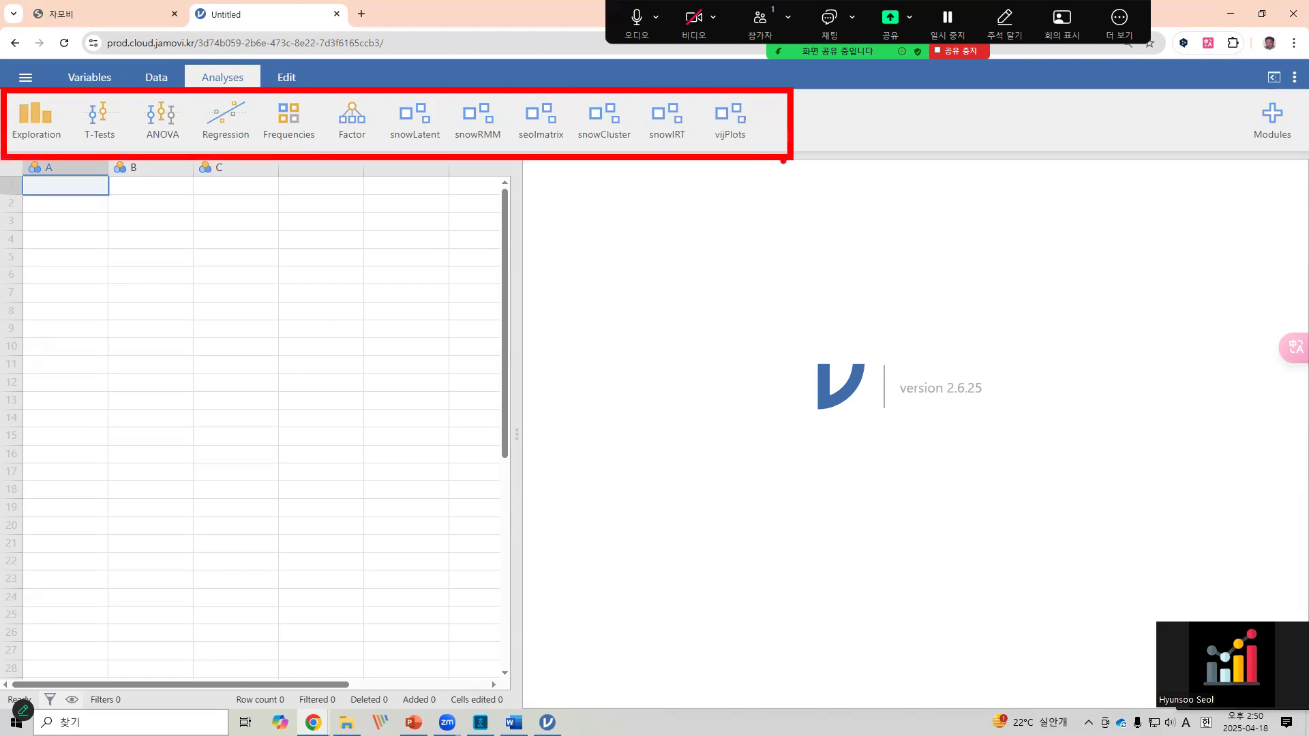
key(Escape)
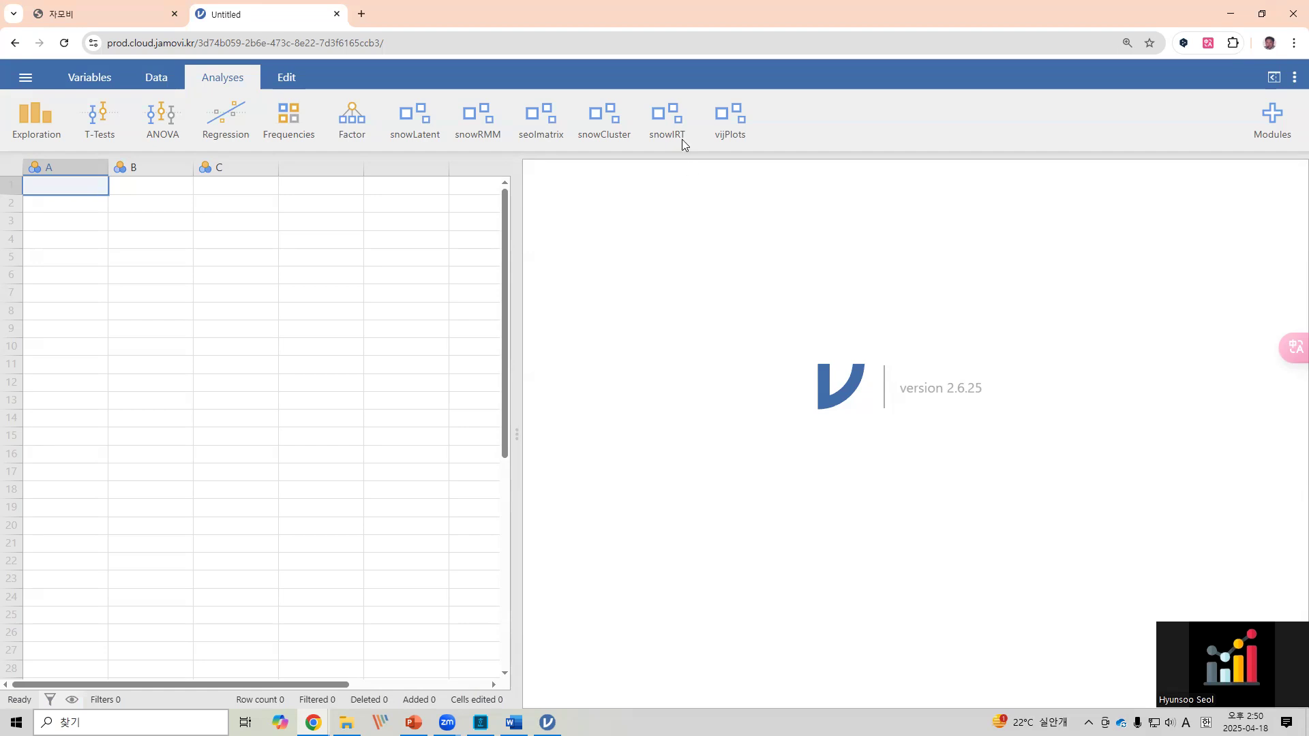
click(29, 83)
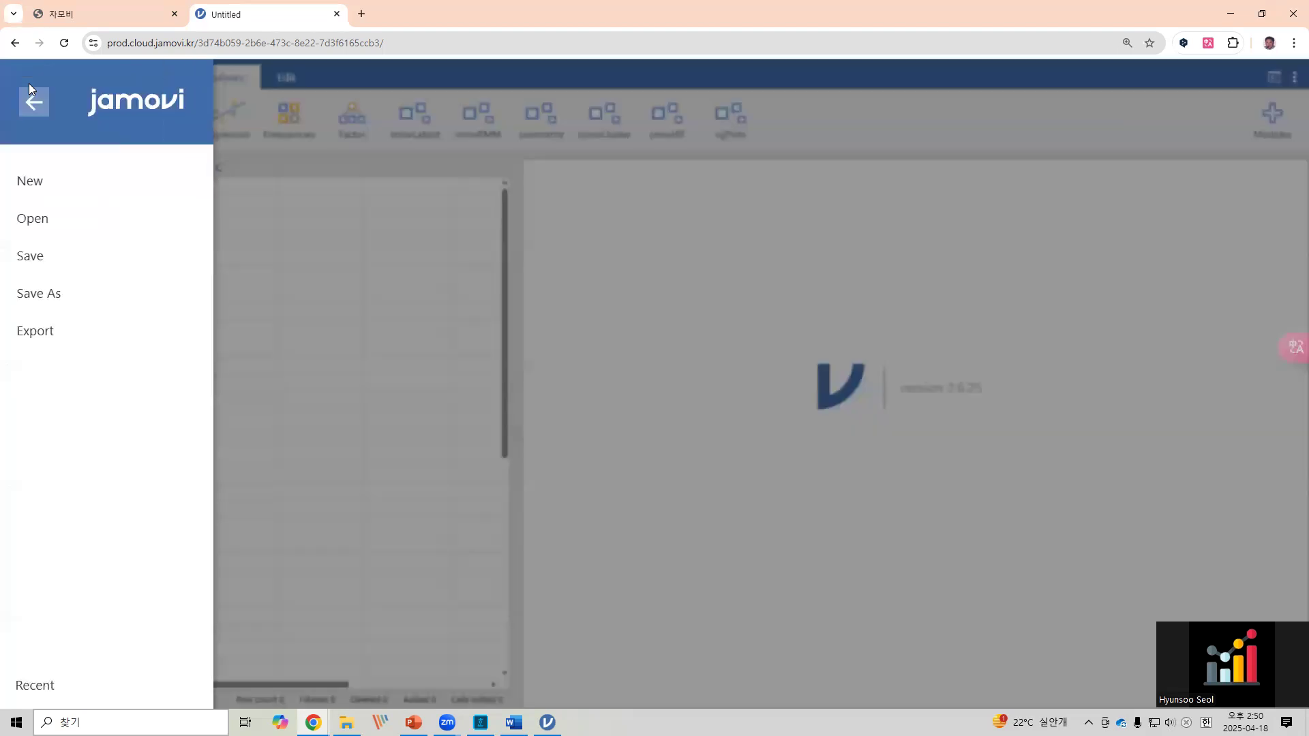
click(64, 217)
scroll(431, 416, down, 2)
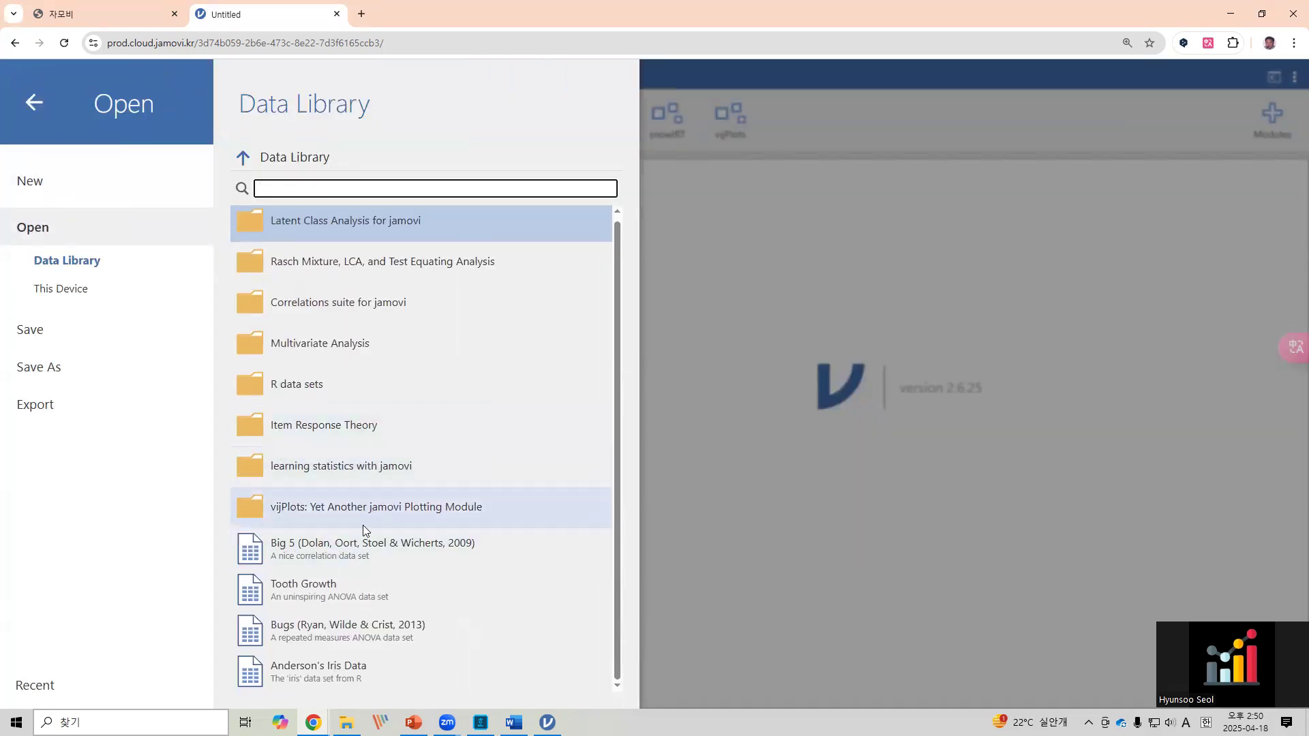
click(357, 545)
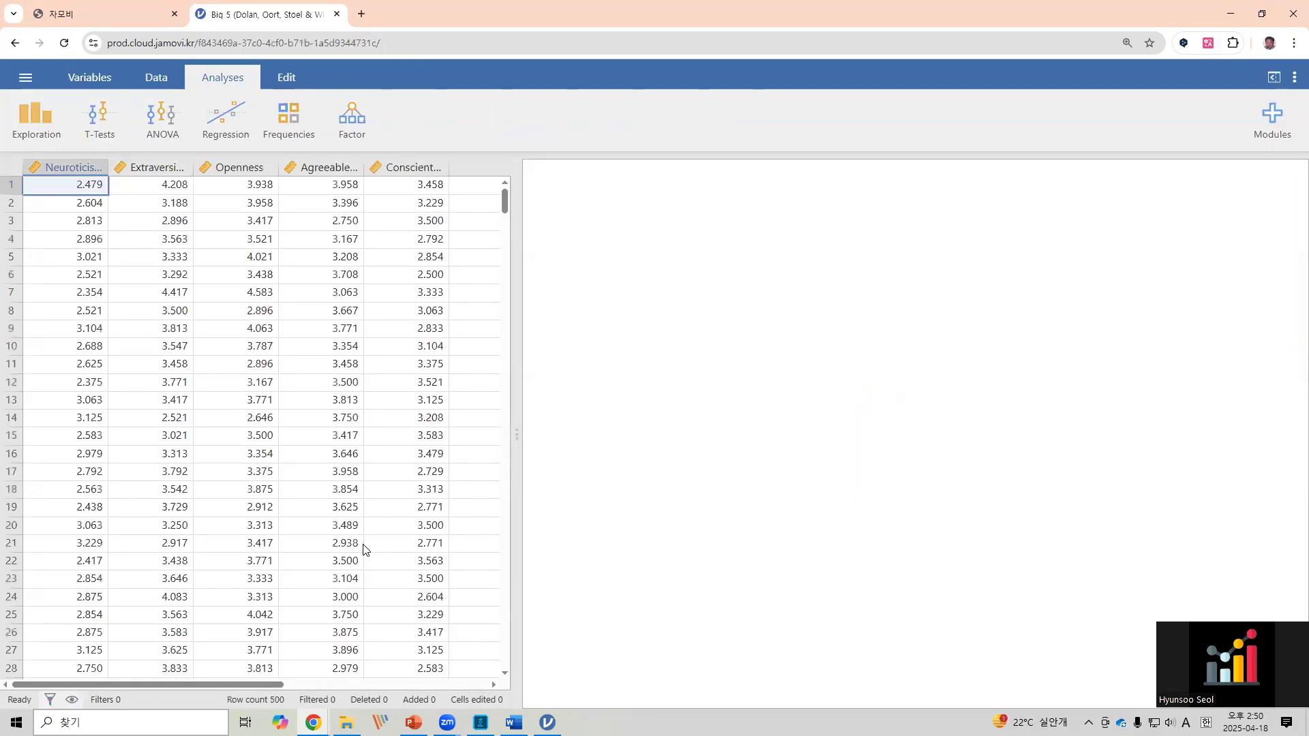
- Run Descriptives on Neuroticism with variables across rows and a histogram
click(39, 130)
click(64, 165)
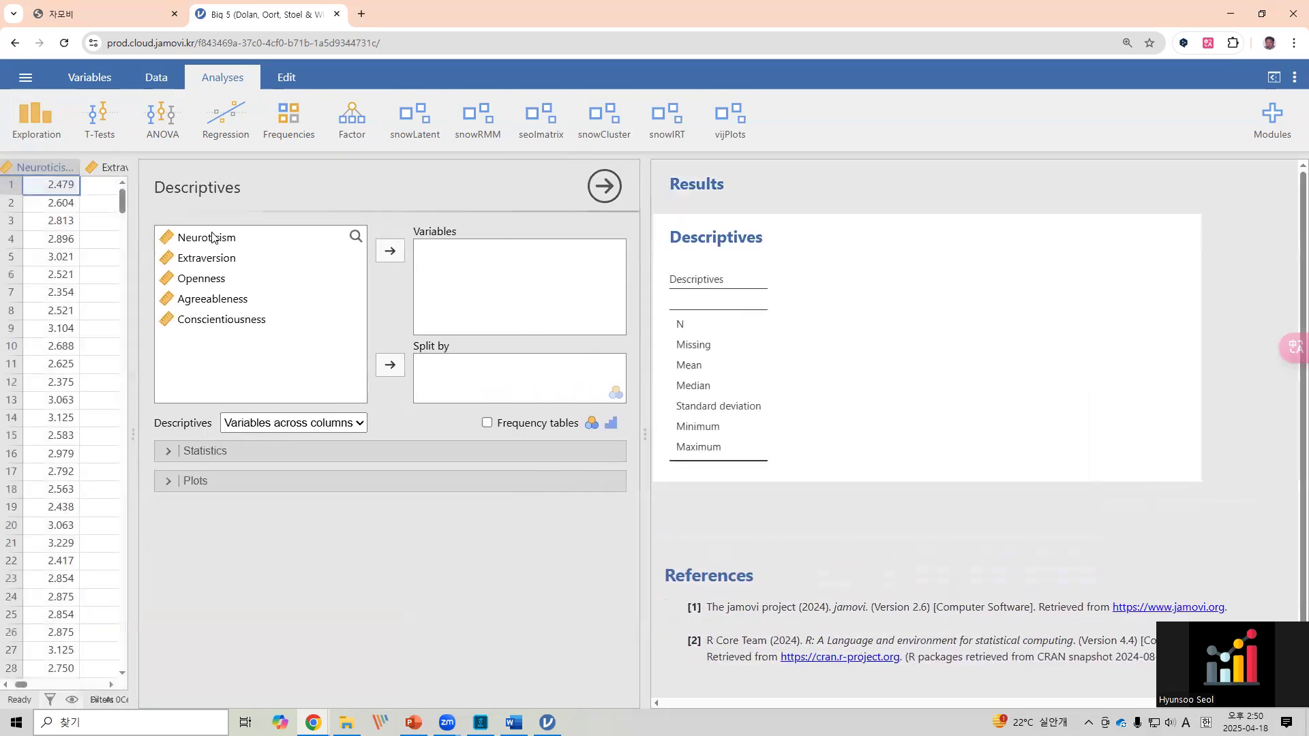
click(217, 237)
click(397, 251)
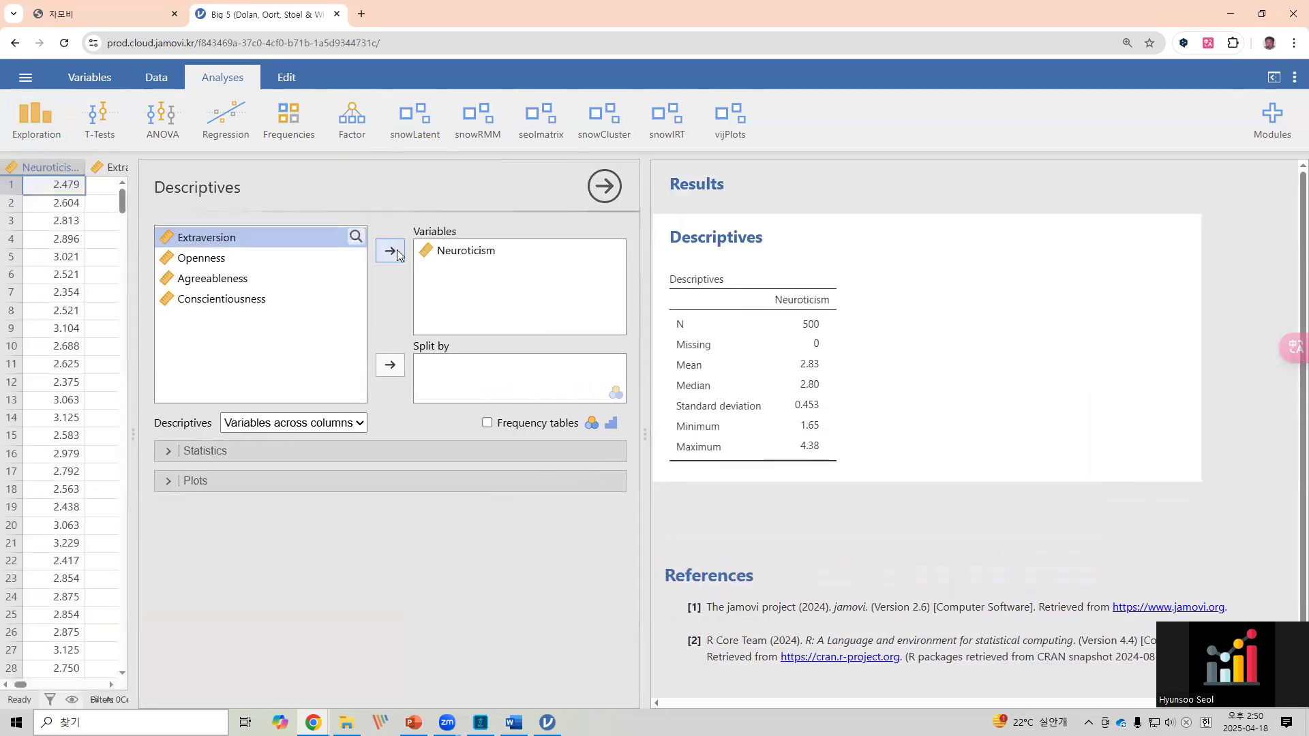
click(340, 423)
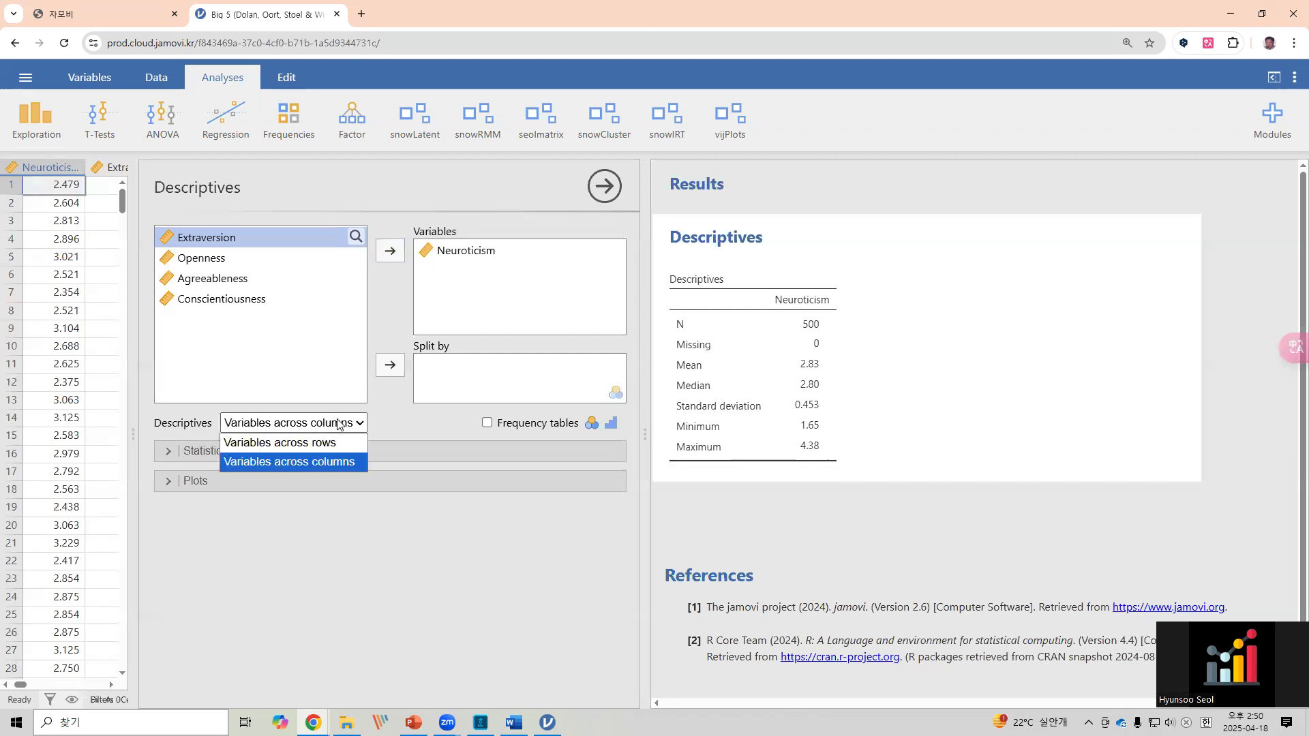
click(272, 443)
click(282, 481)
click(174, 529)
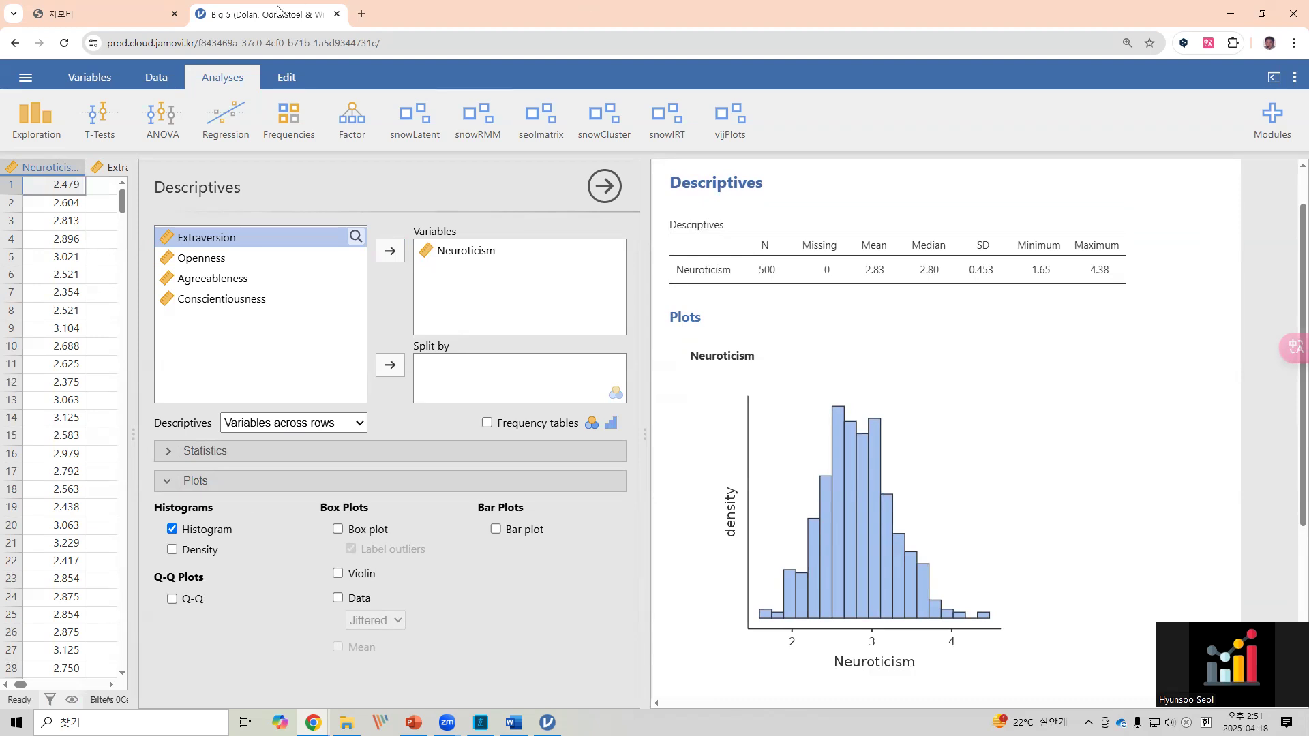
- Close the jamovi cloud session and go to the community section of the snowsoft home page
click(337, 14)
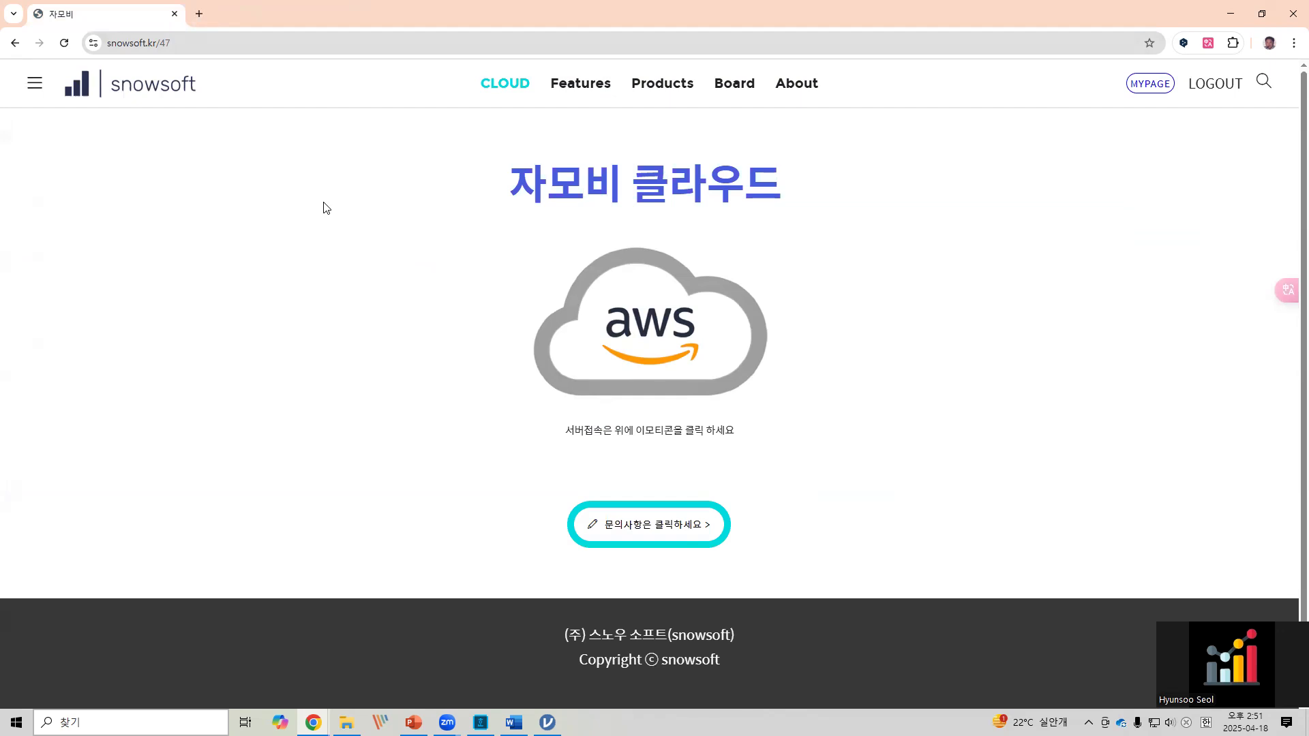
click(157, 85)
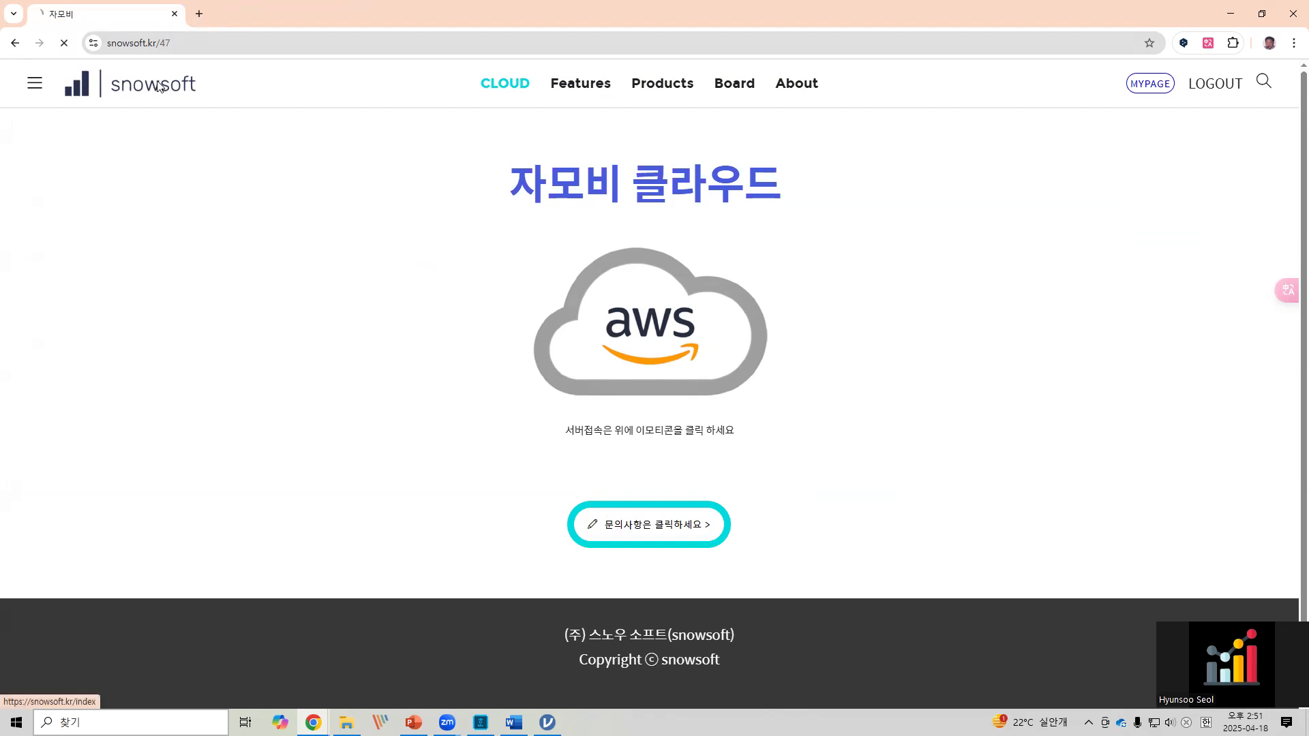
scroll(365, 272, down, 3)
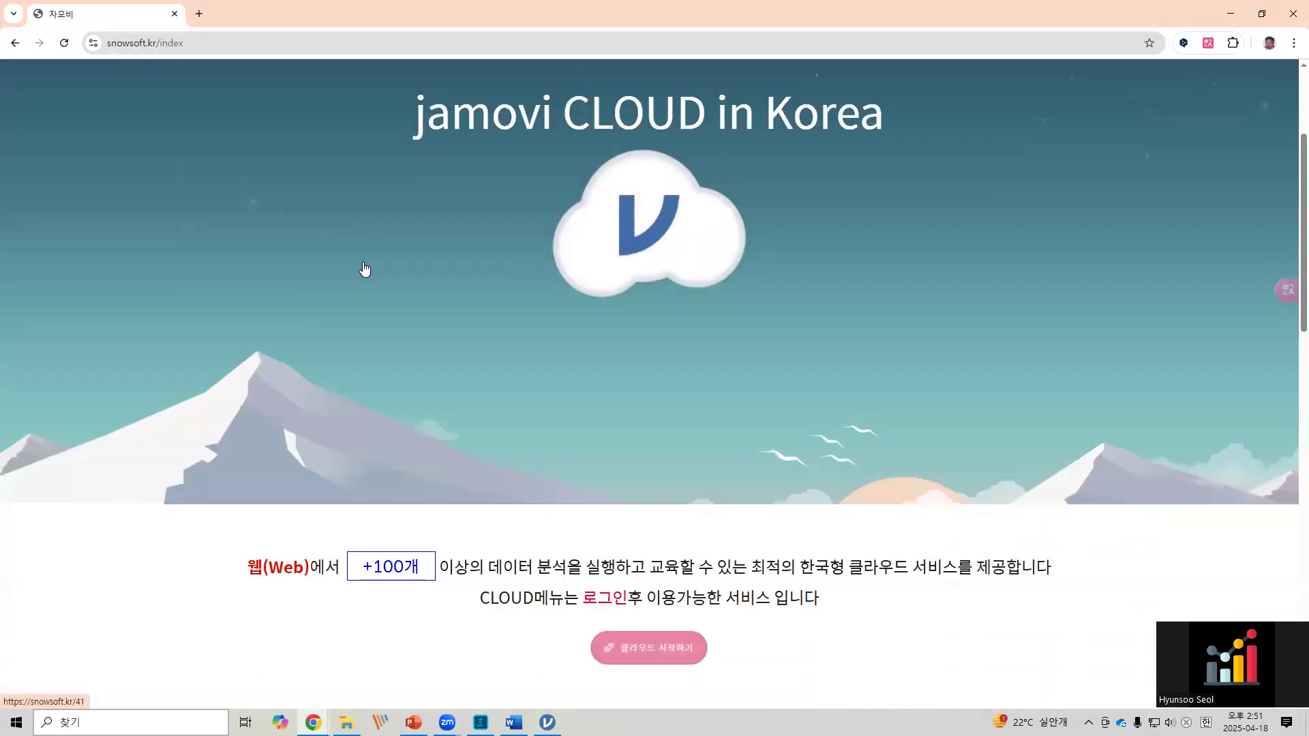
scroll(365, 270, down, 12)
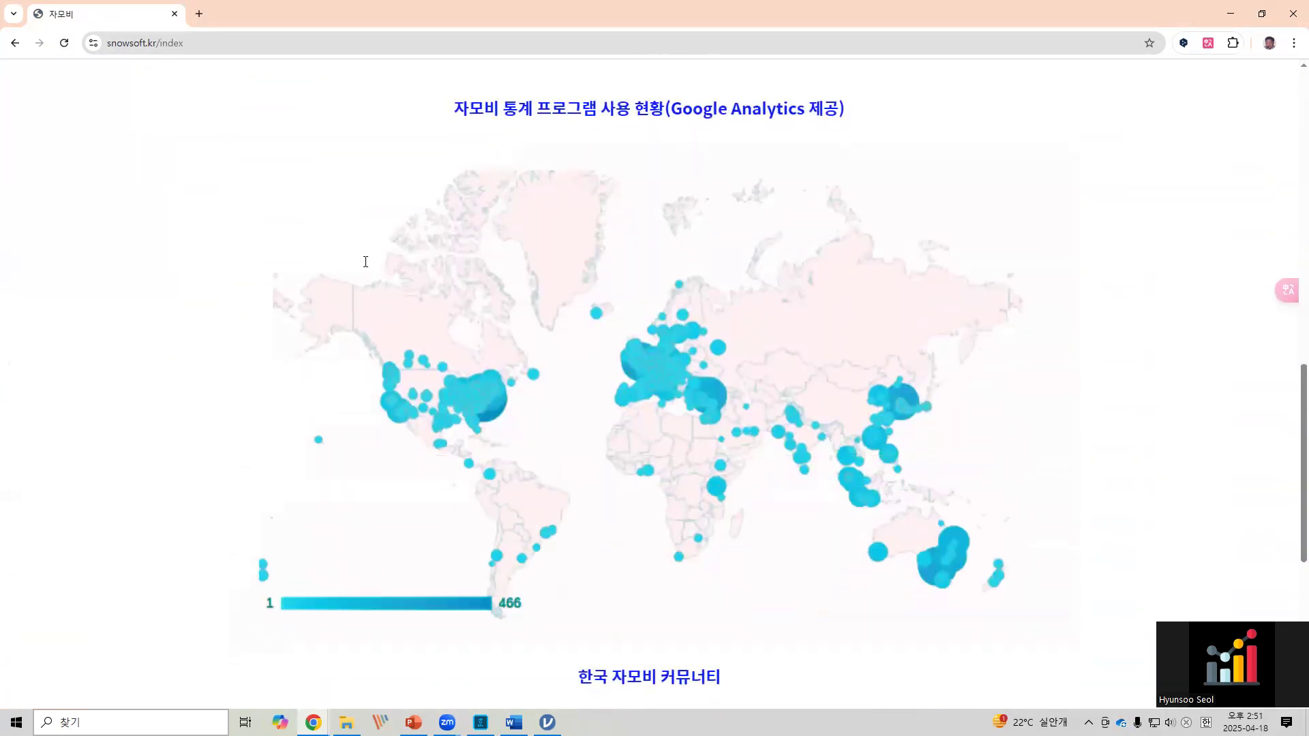
- Frame the 한국 자모비 커뮤니티 links with a red rectangle, add a check mark beside them, and clear the annotation
key(ctrl+2)
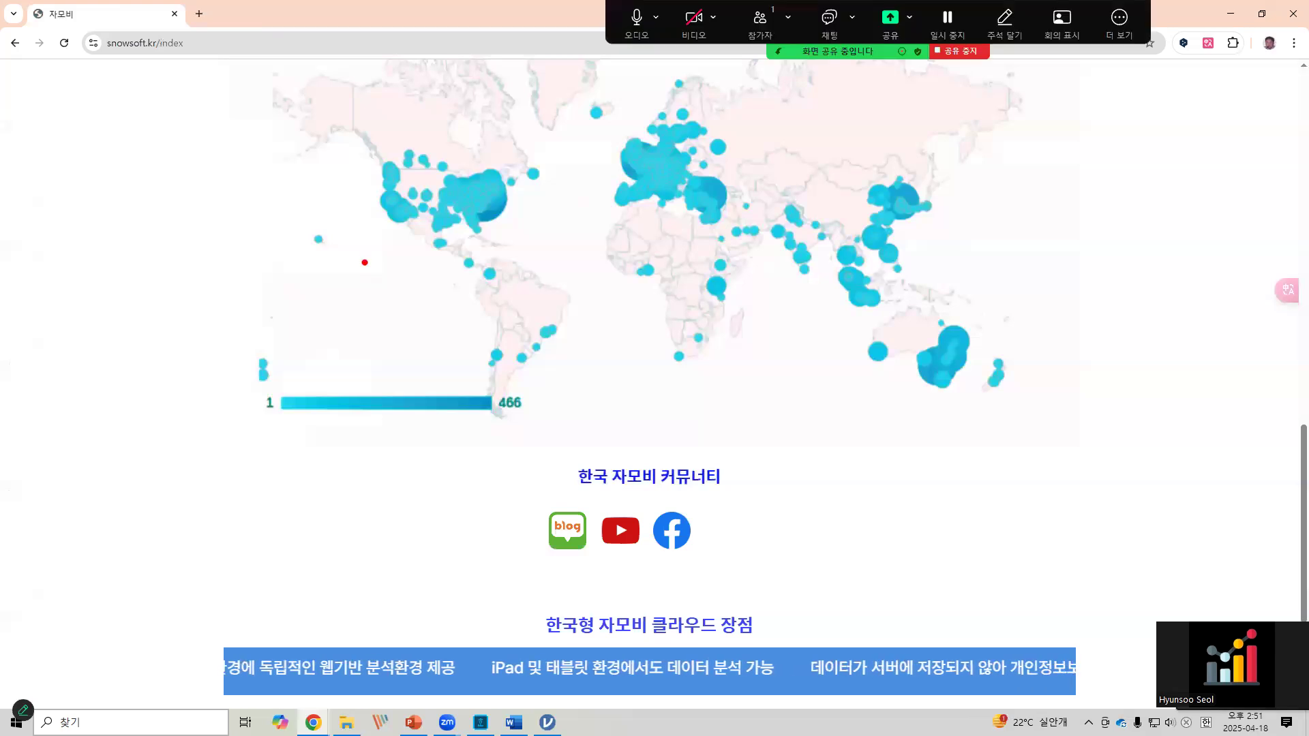
drag(477, 485, 767, 582)
drag(400, 488, 434, 482)
key(Escape)
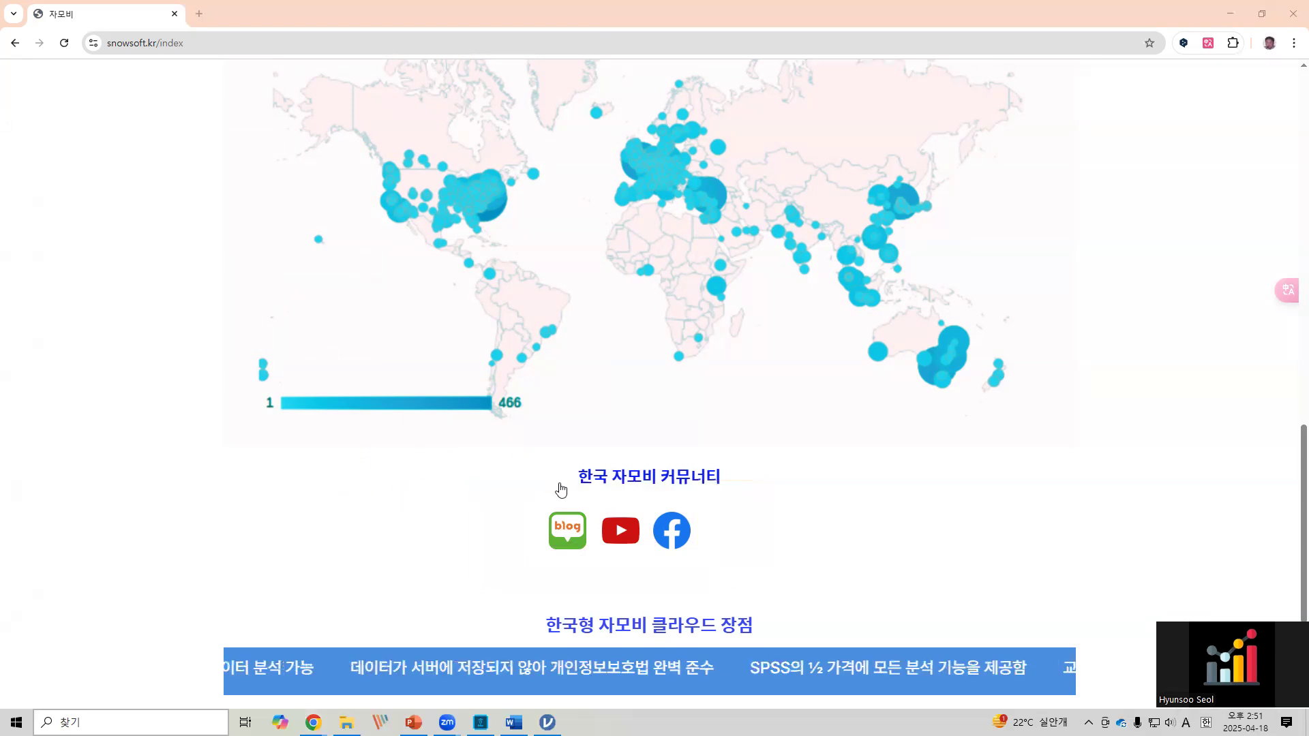
- Open the Korean jamovi blog from the community links and look over its notices, post list and categories
click(564, 532)
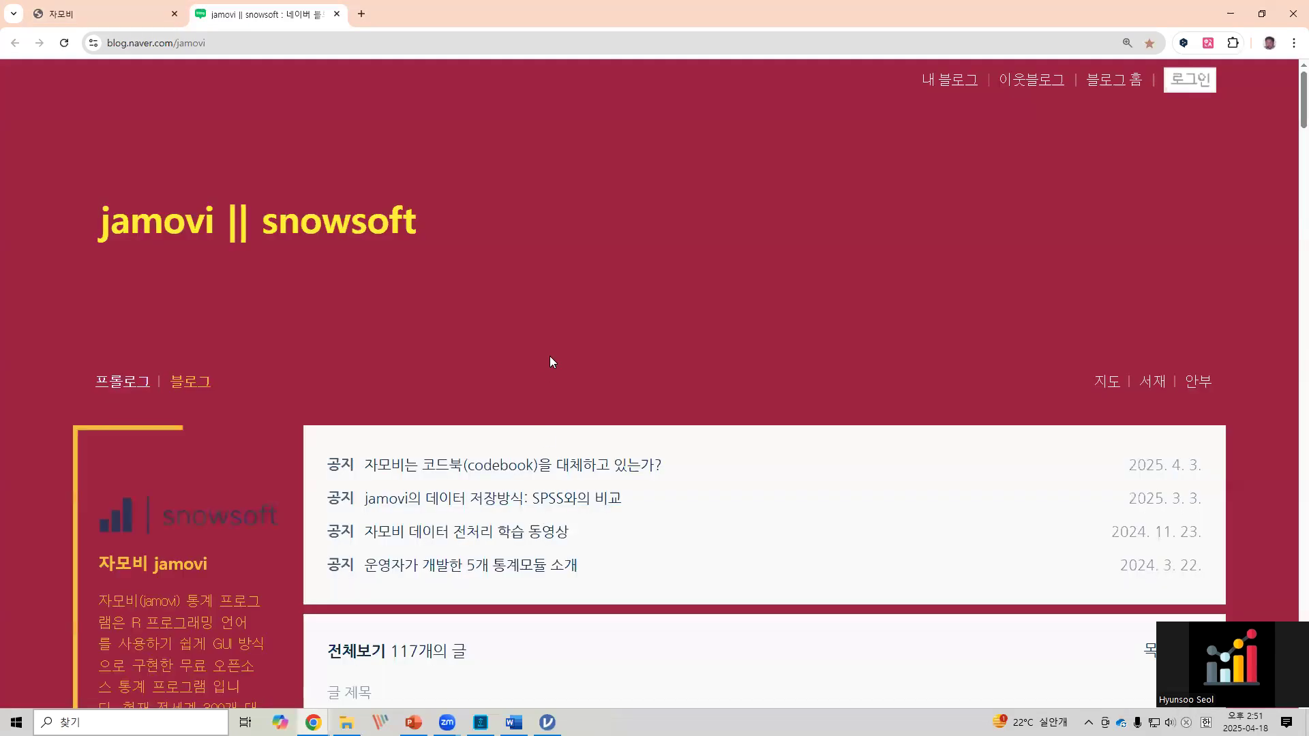
scroll(570, 346, down, 3)
scroll(577, 352, down, 9)
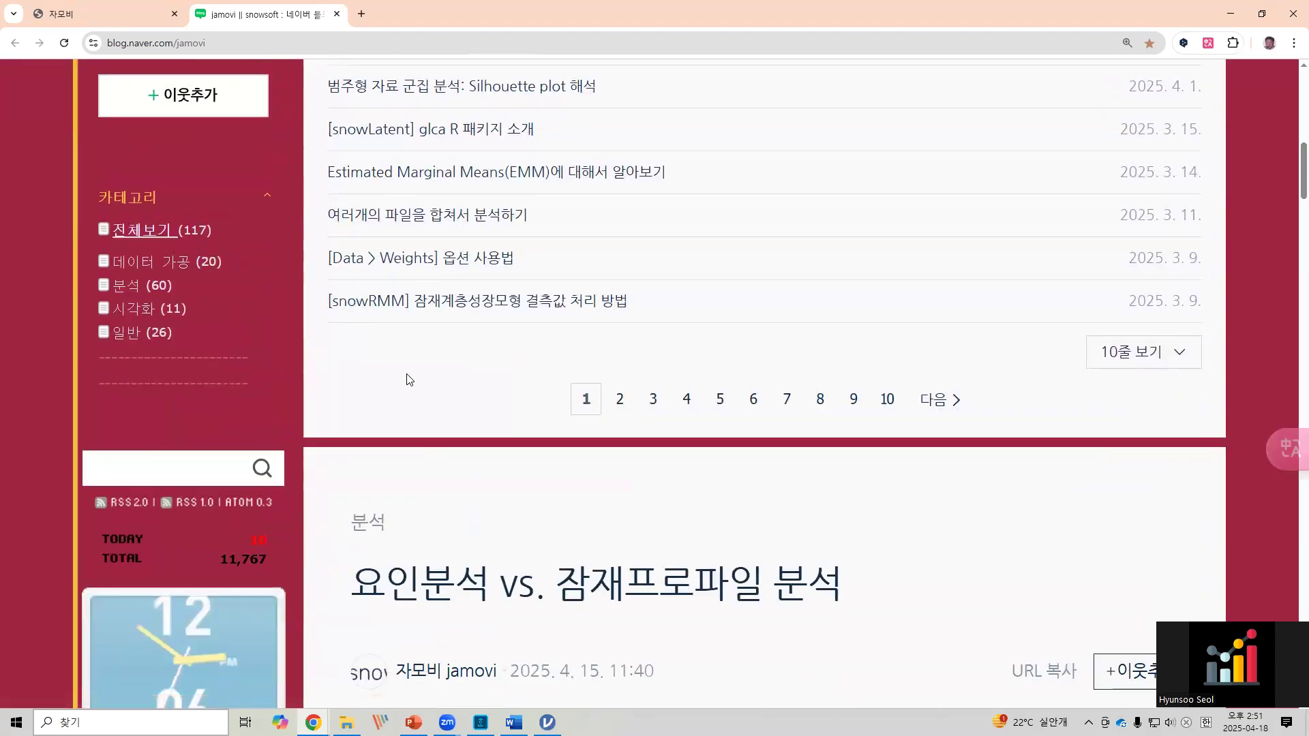
scroll(406, 374, up, 9)
scroll(411, 381, up, 3)
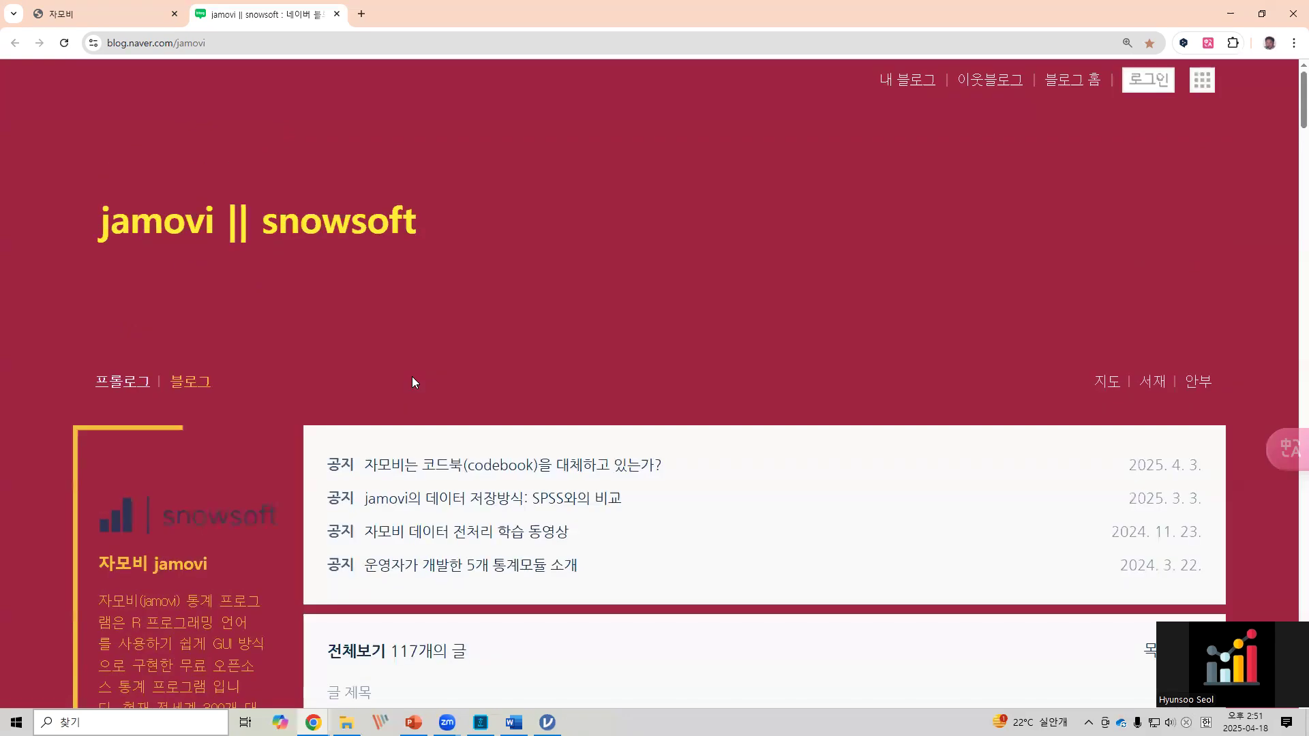
scroll(412, 382, down, 12)
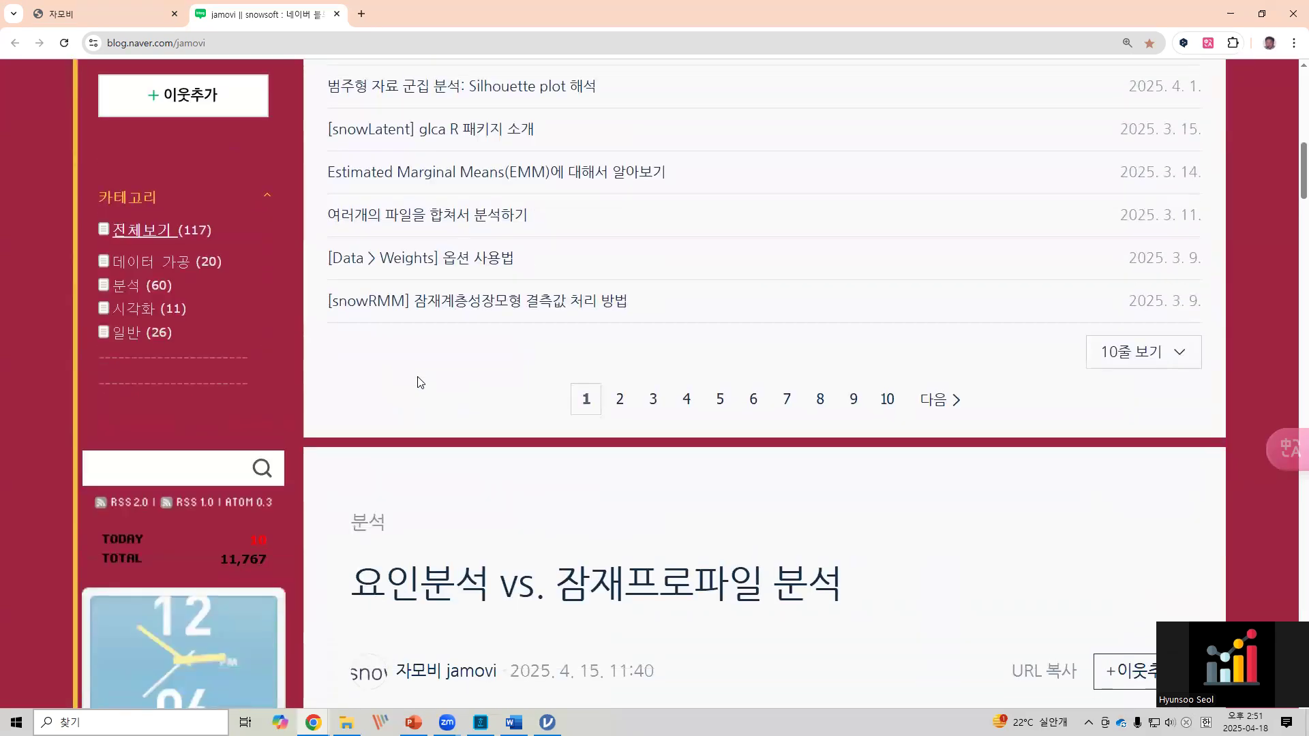
- Frame the blog's visitor counter in red, clear the mark, and close the blog to return to the snowsoft page
key(ctrl+alt+shift+h)
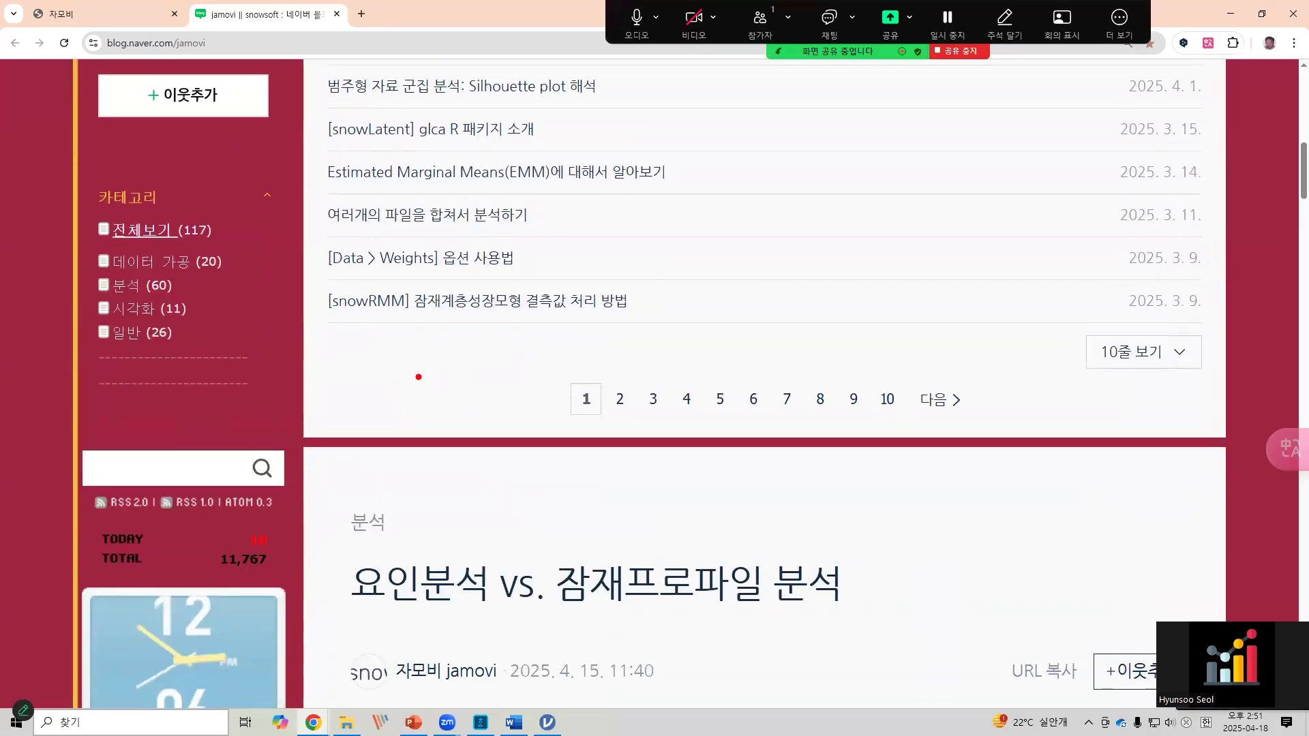
drag(205, 547, 296, 586)
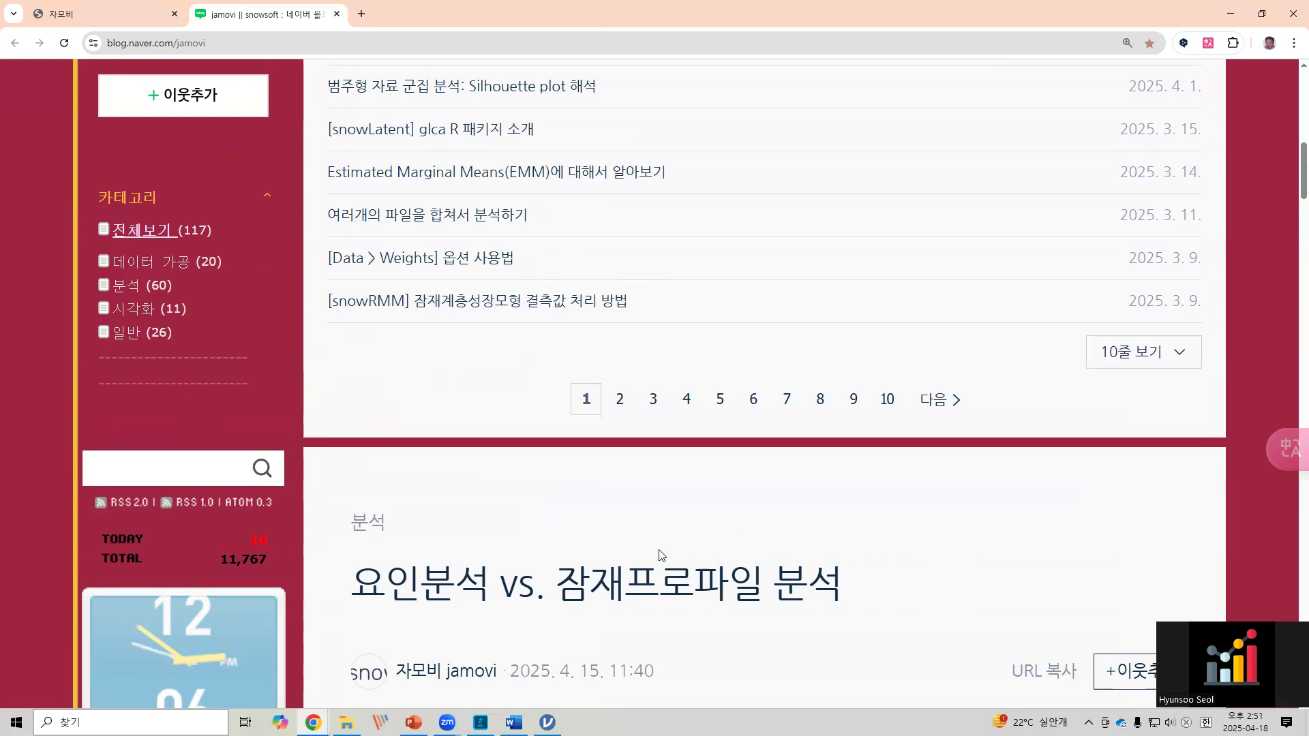
scroll(657, 555, up, 10)
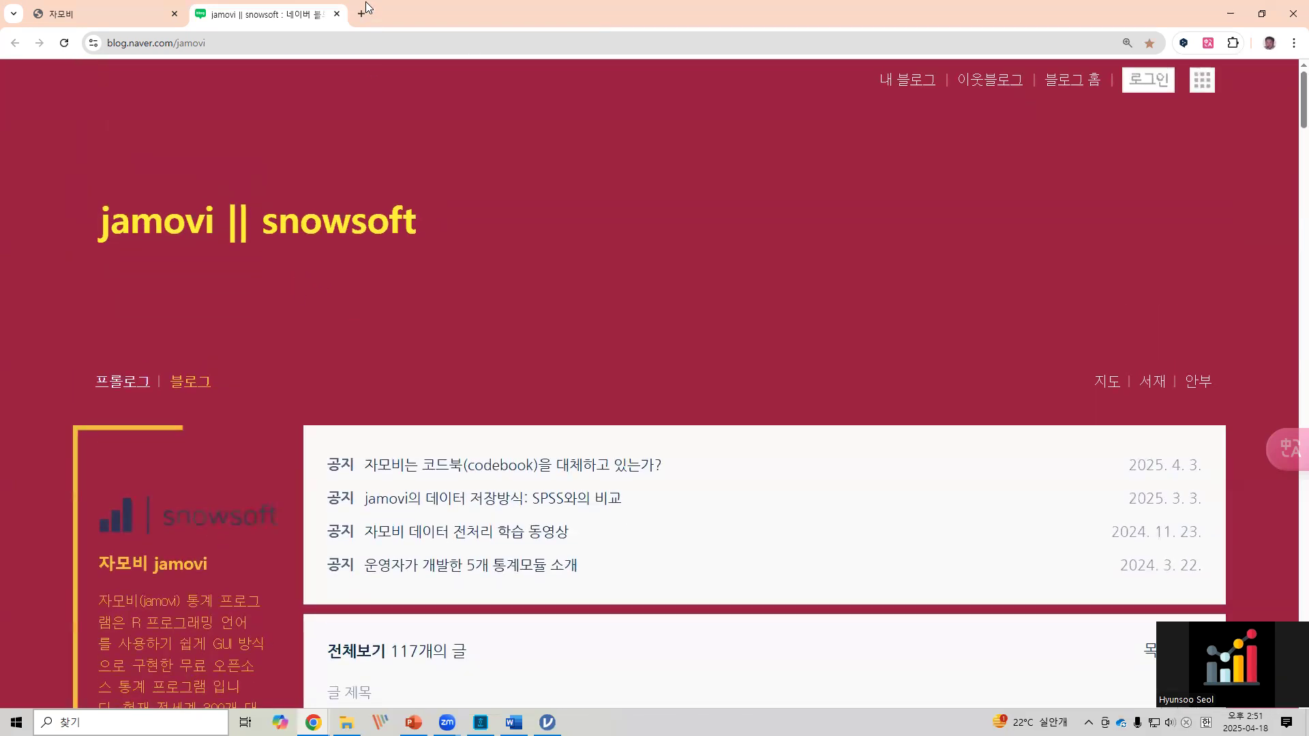
click(337, 14)
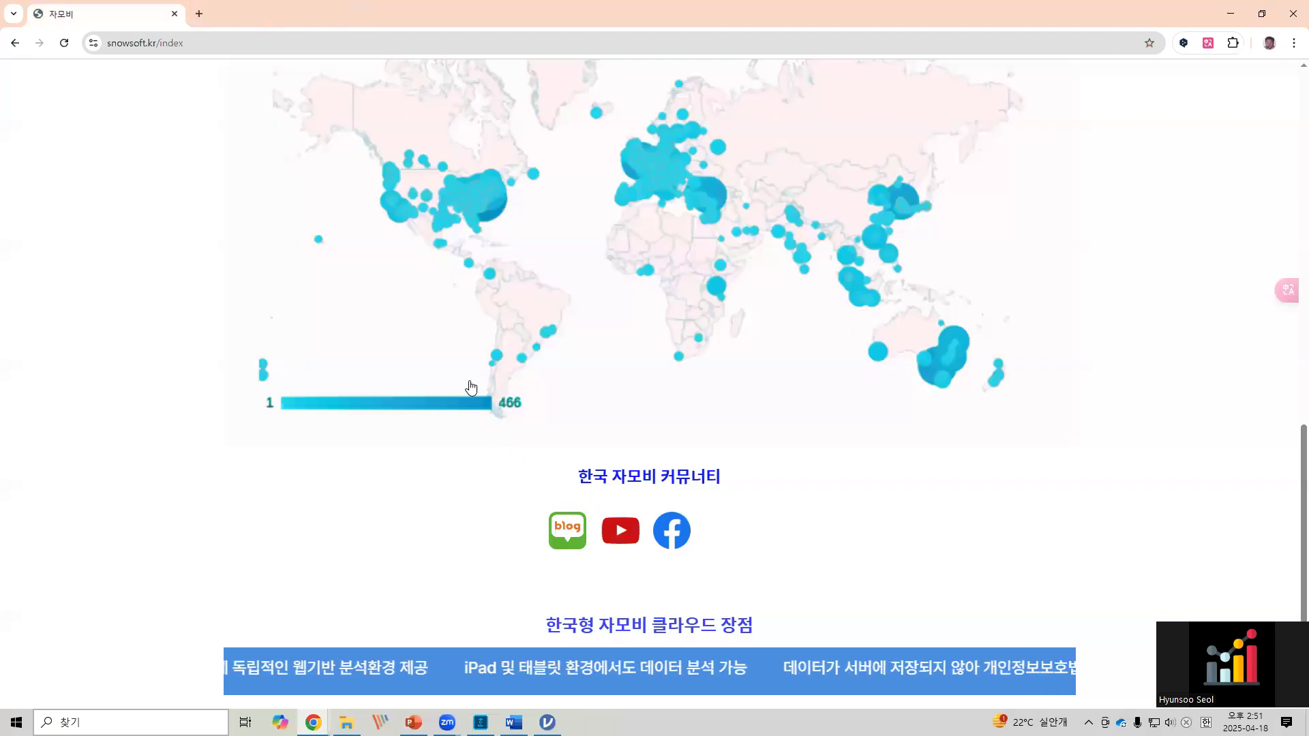
- Frame the YouTube community link with a red rectangle and draw a check mark above it
key(ctrl+shift+w)
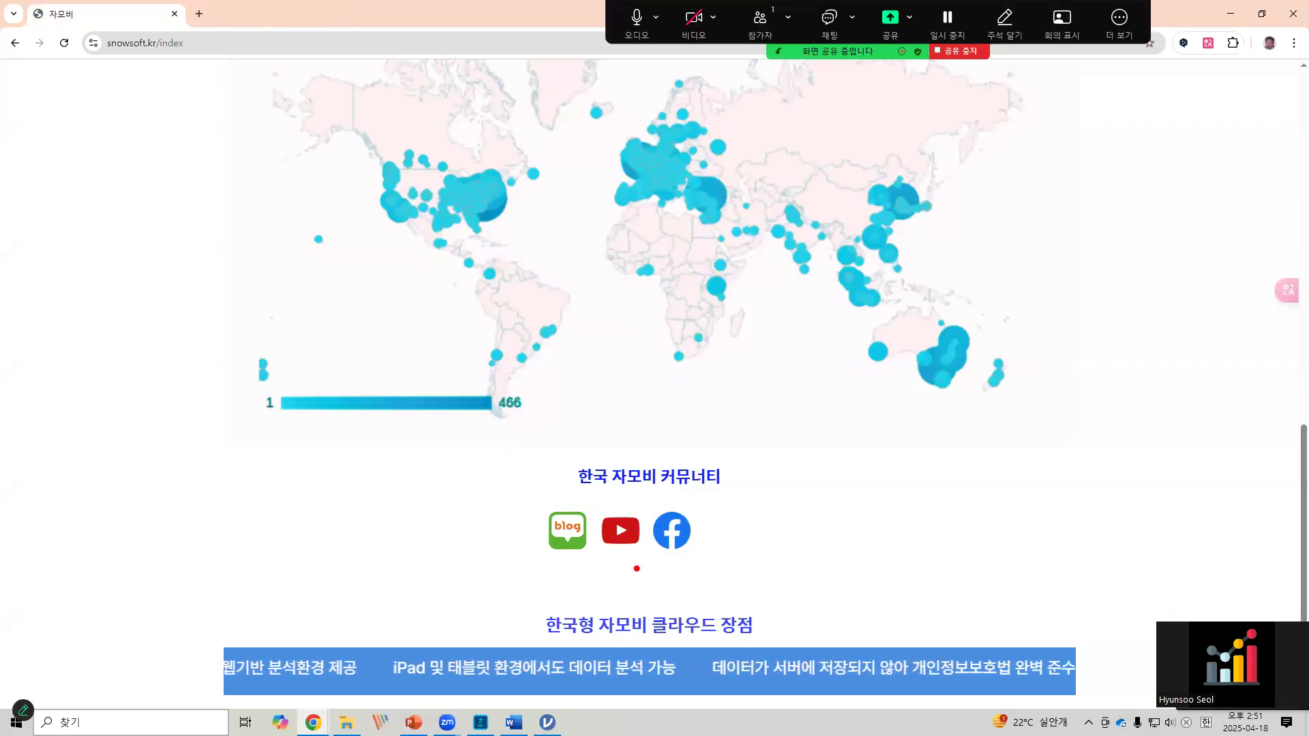
drag(592, 498, 650, 563)
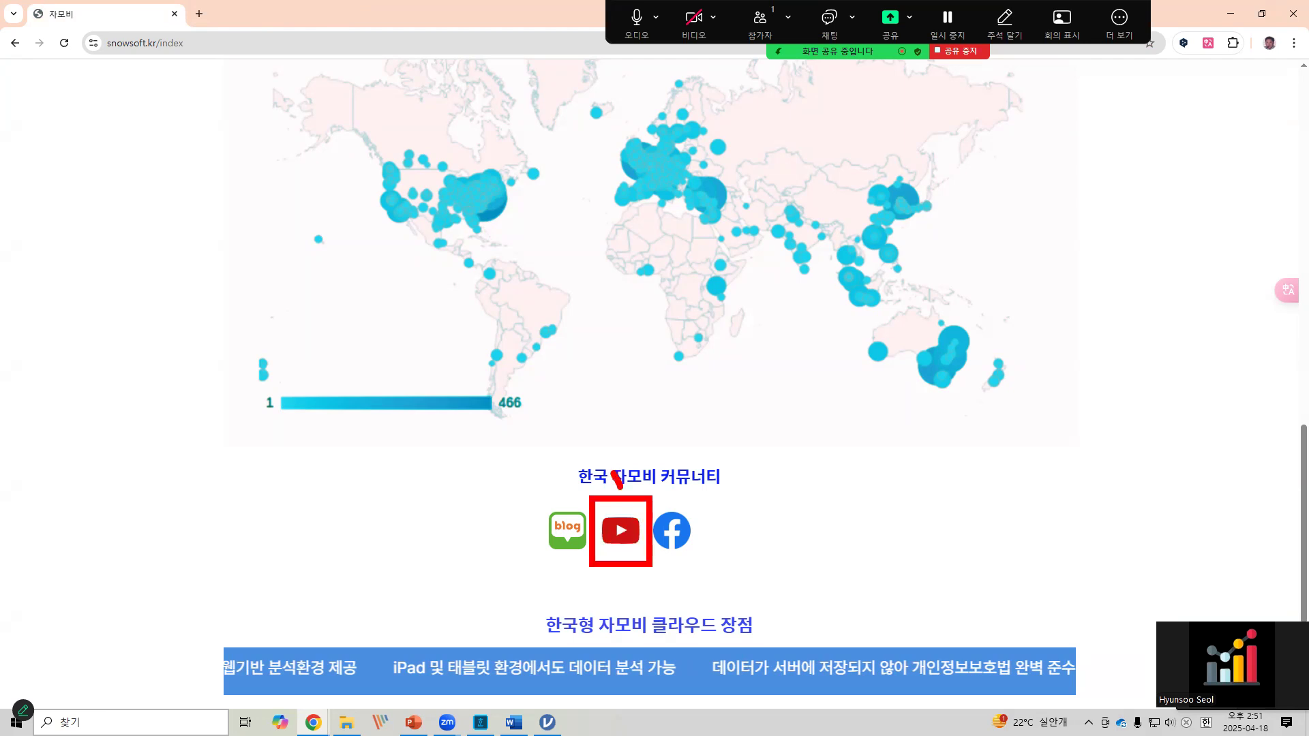
drag(614, 473, 660, 440)
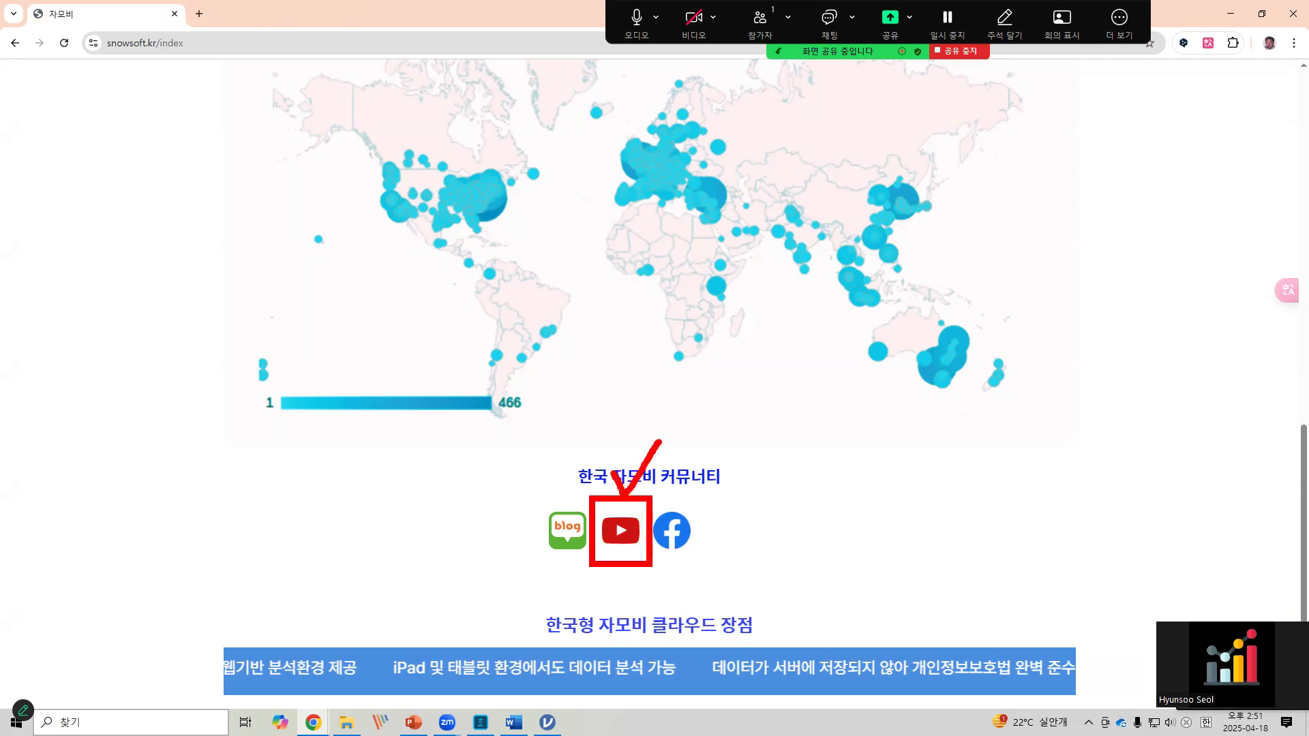
- Open the jamovi korea YouTube channel from the community links, look over its videos, and close it
click(627, 533)
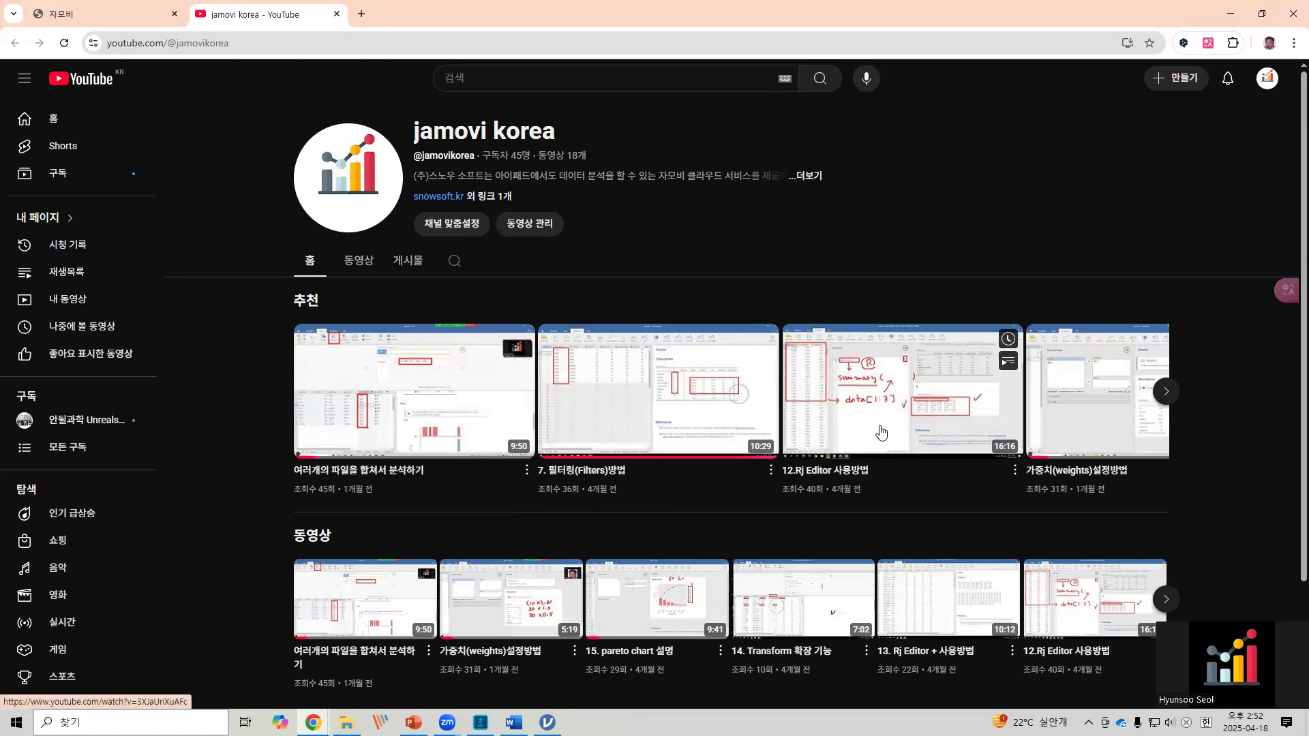
scroll(811, 497, down, 2)
scroll(812, 497, up, 2)
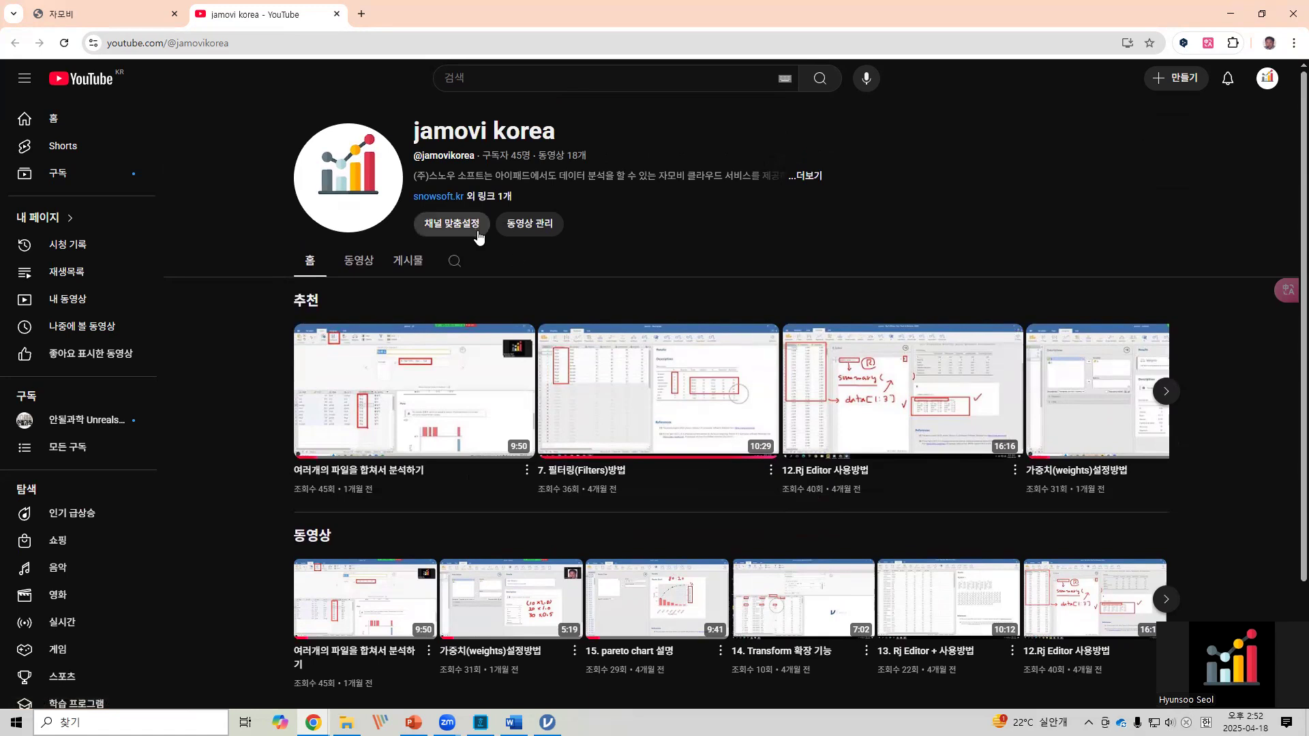
click(336, 14)
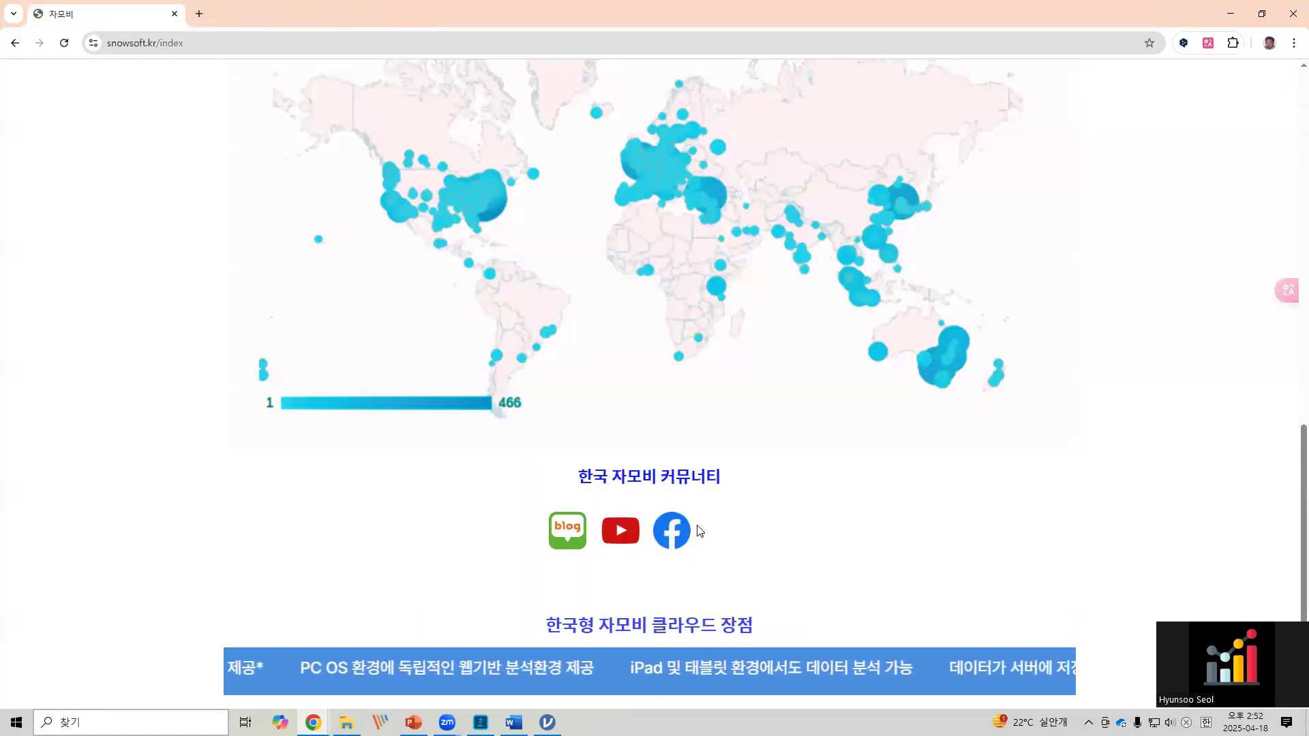
- Open the jamovi Korea Facebook group from the community links and look through its featured content and recent posts
click(678, 530)
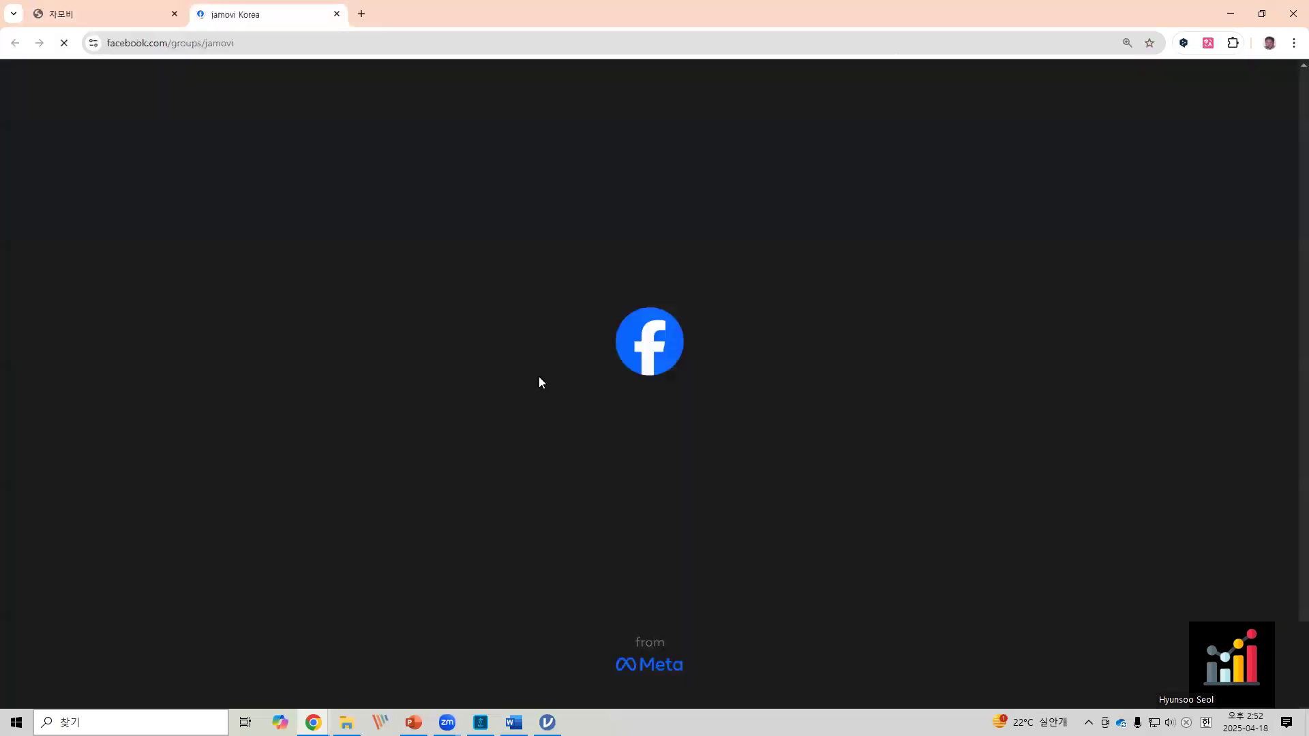
scroll(576, 373, down, 3)
scroll(578, 366, up, 2)
scroll(598, 348, down, 3)
scroll(598, 351, down, 9)
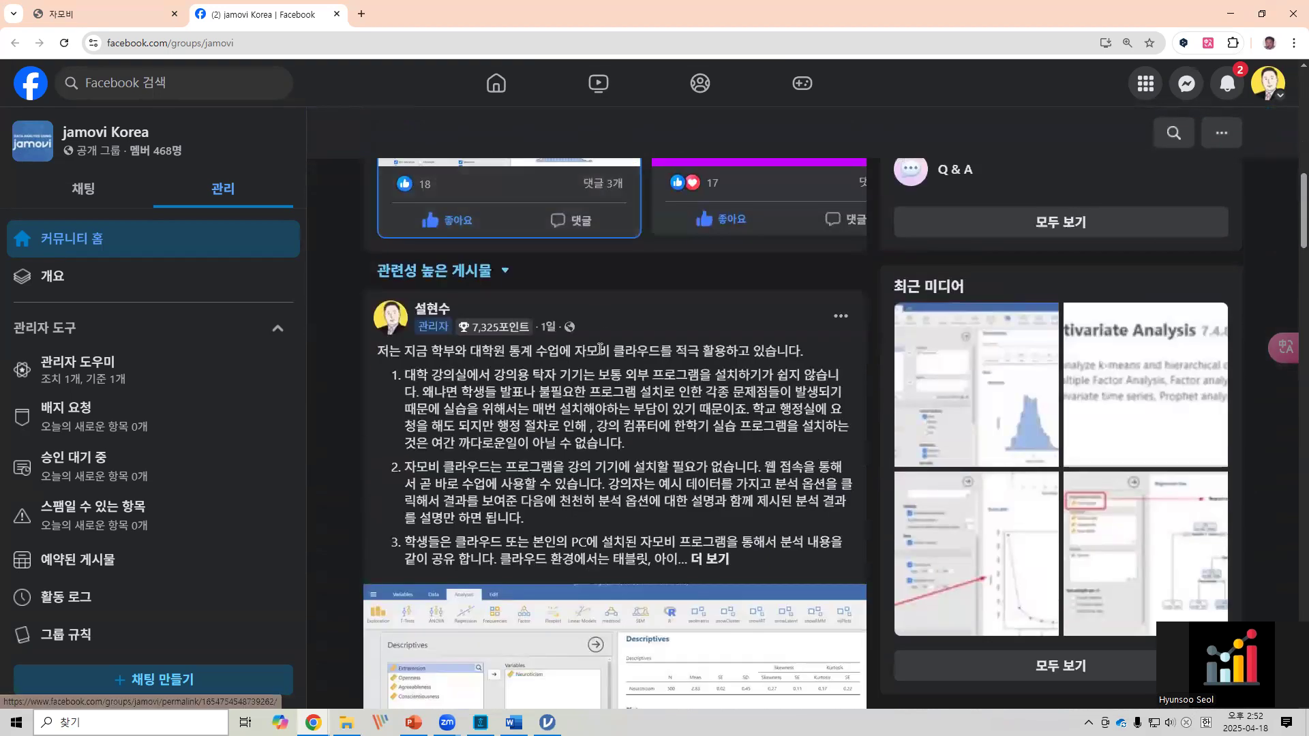
scroll(629, 392, down, 4)
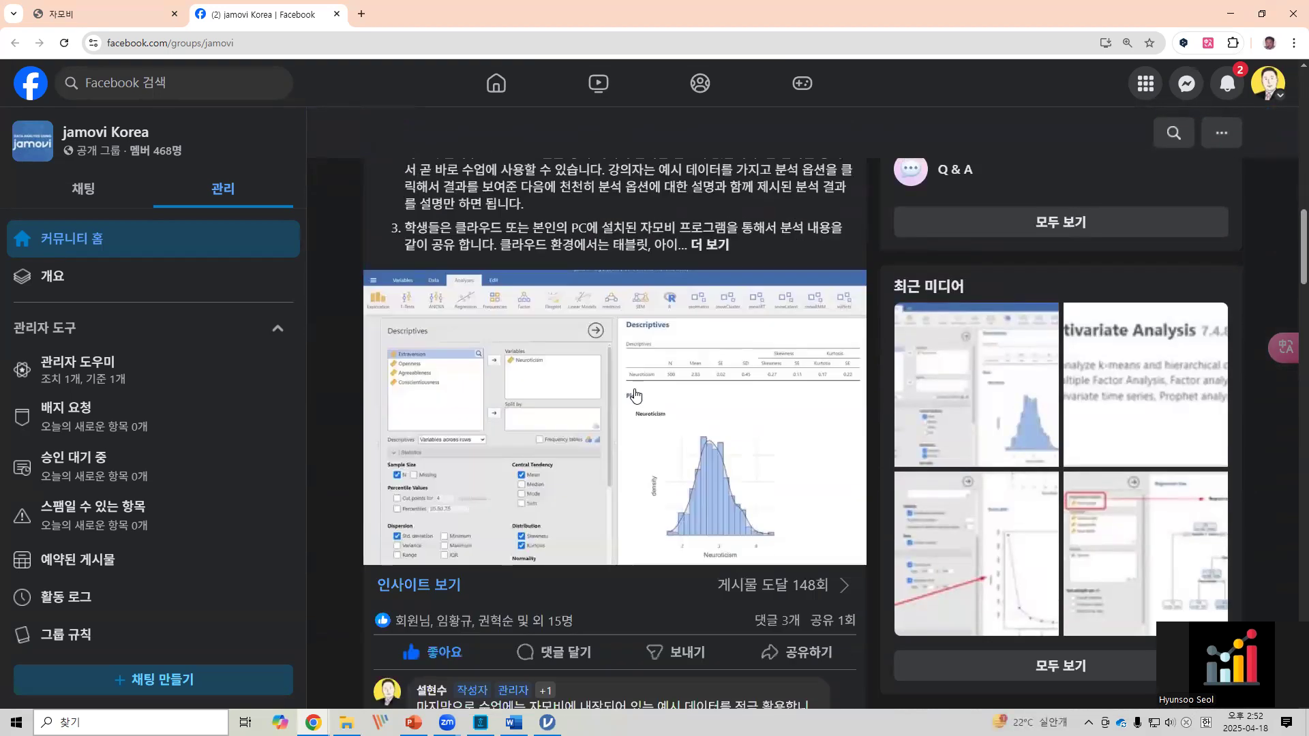
scroll(638, 392, up, 5)
scroll(645, 395, up, 7)
scroll(645, 395, up, 2)
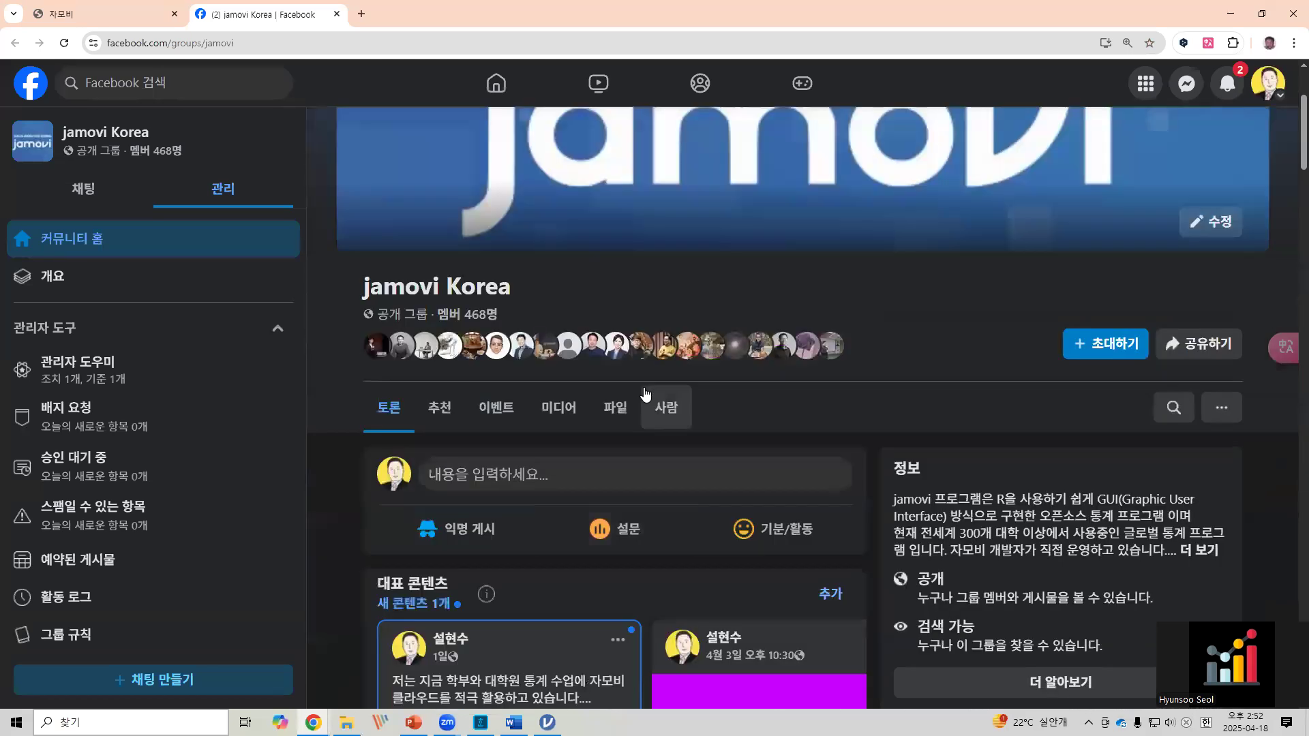
scroll(618, 460, down, 1)
scroll(618, 460, down, 12)
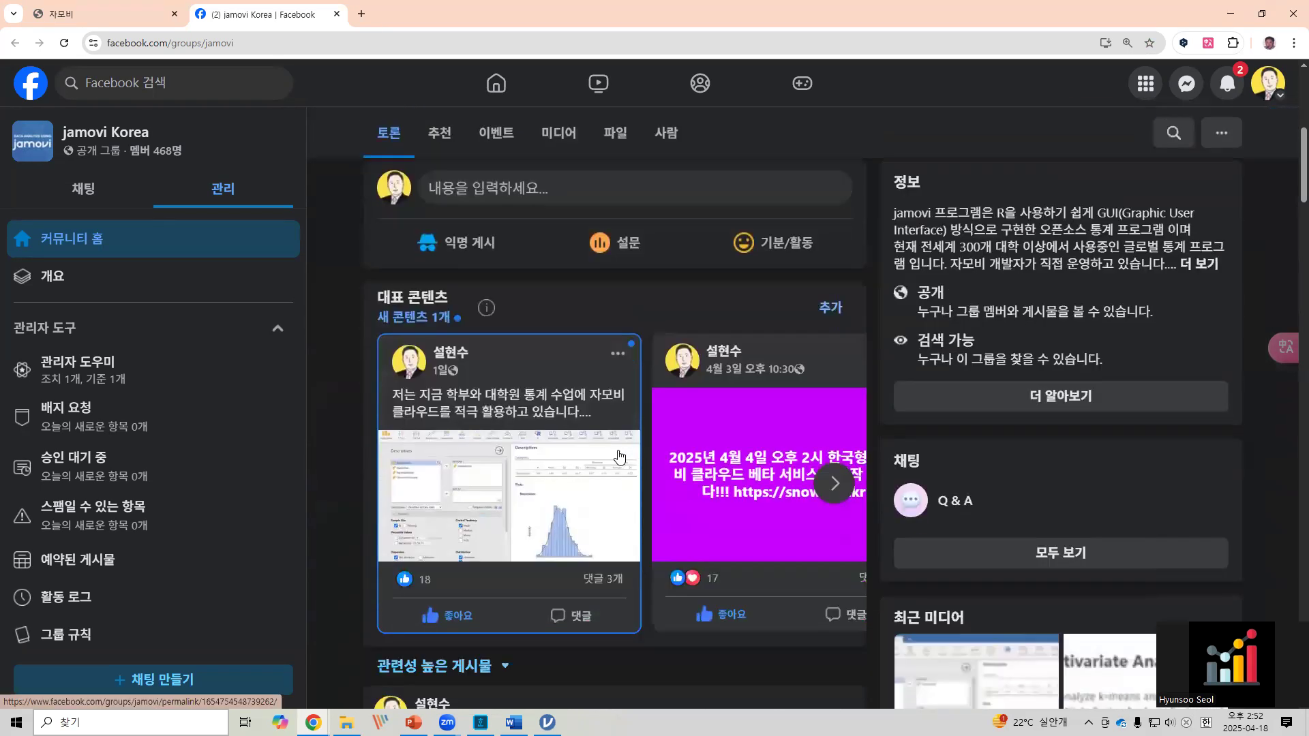
scroll(619, 445, down, 20)
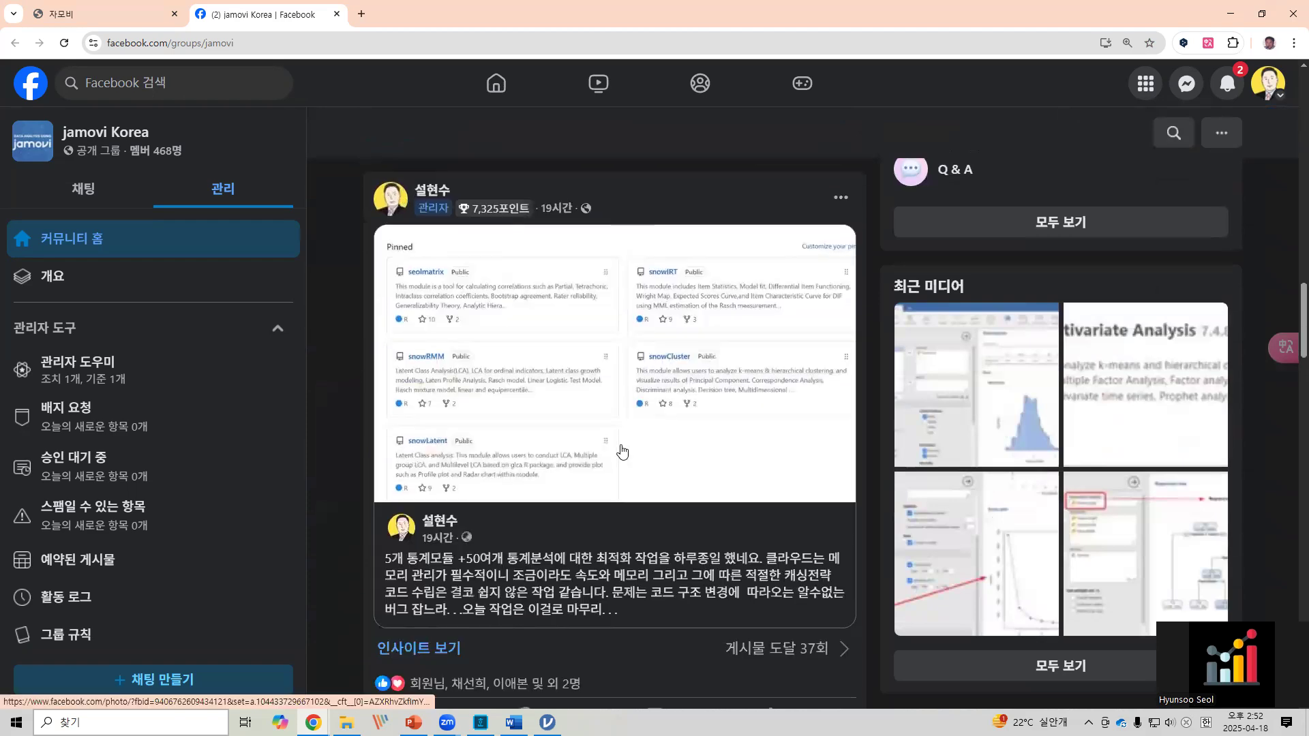
- Look through the older posts in the jamovi Korea Facebook group and close the group page
scroll(622, 443, down, 15)
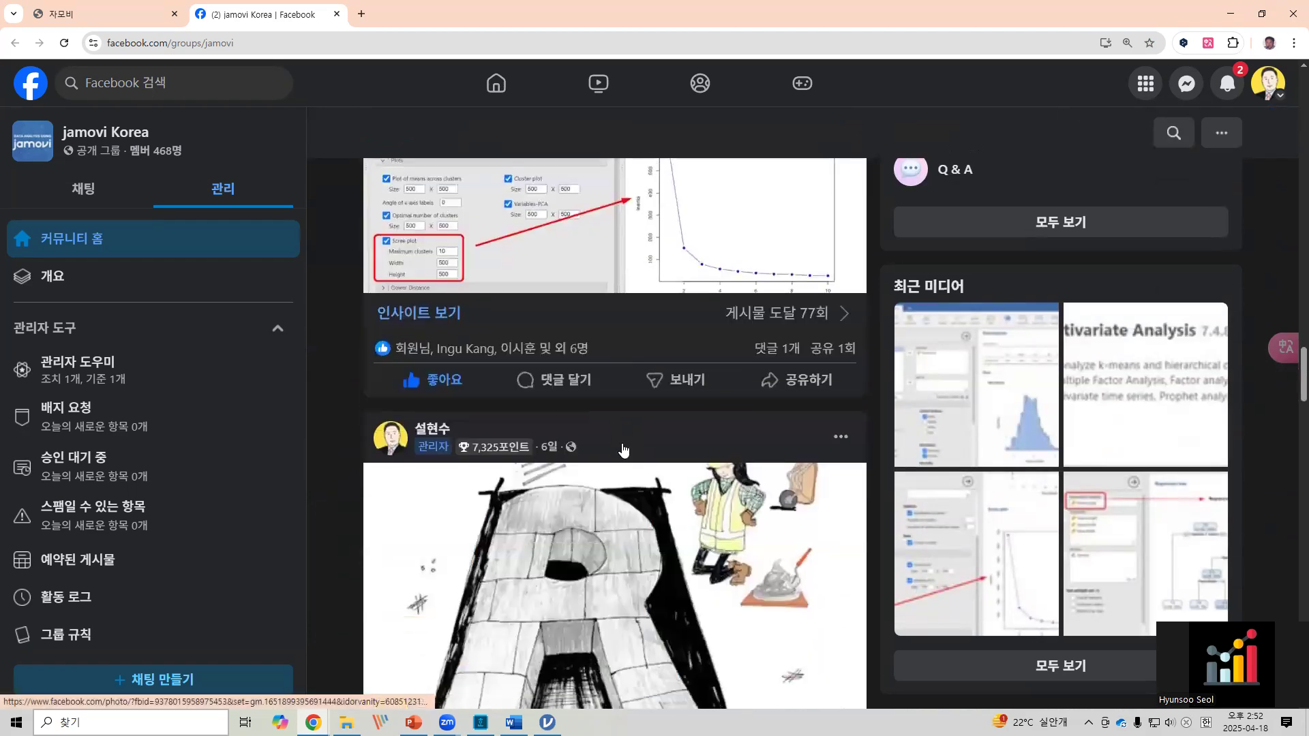
scroll(534, 364, down, 4)
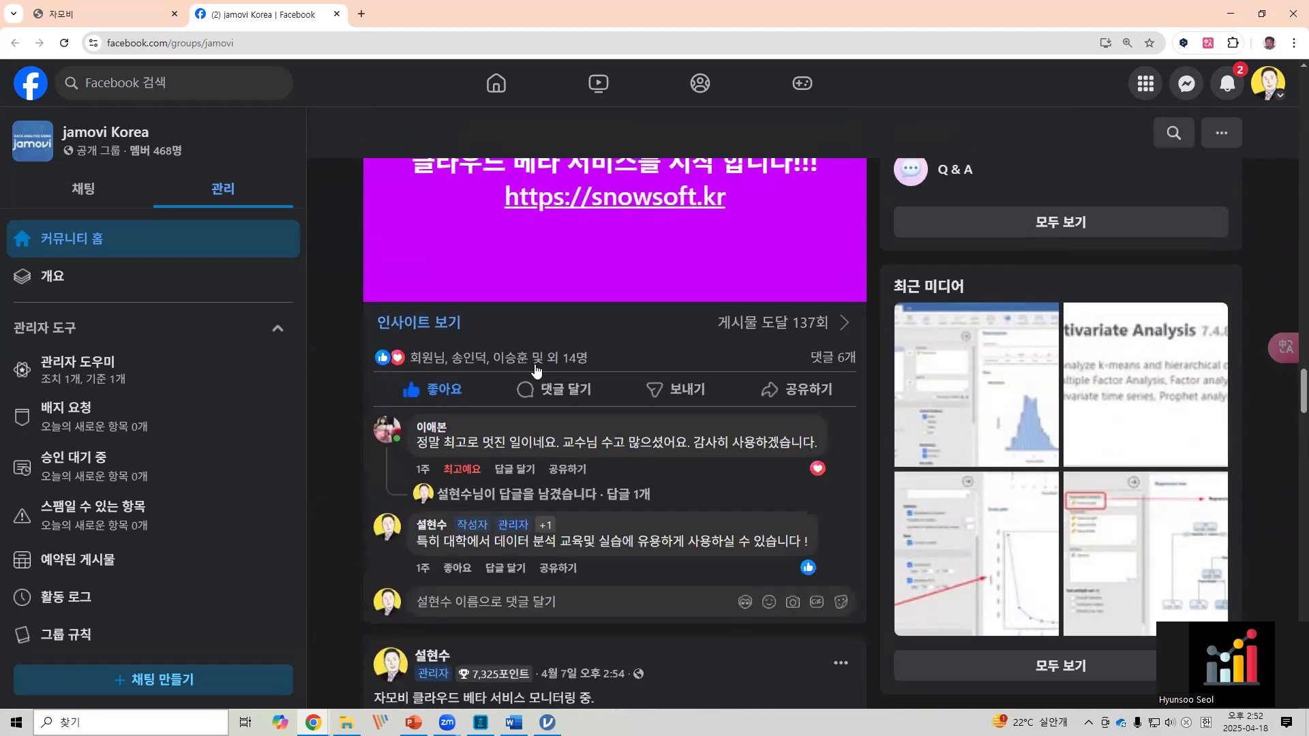
click(336, 15)
- Open the cloud service's server notice board (서버 공지사항), look over its posts, and return to the snowsoft home page
scroll(627, 375, up, 15)
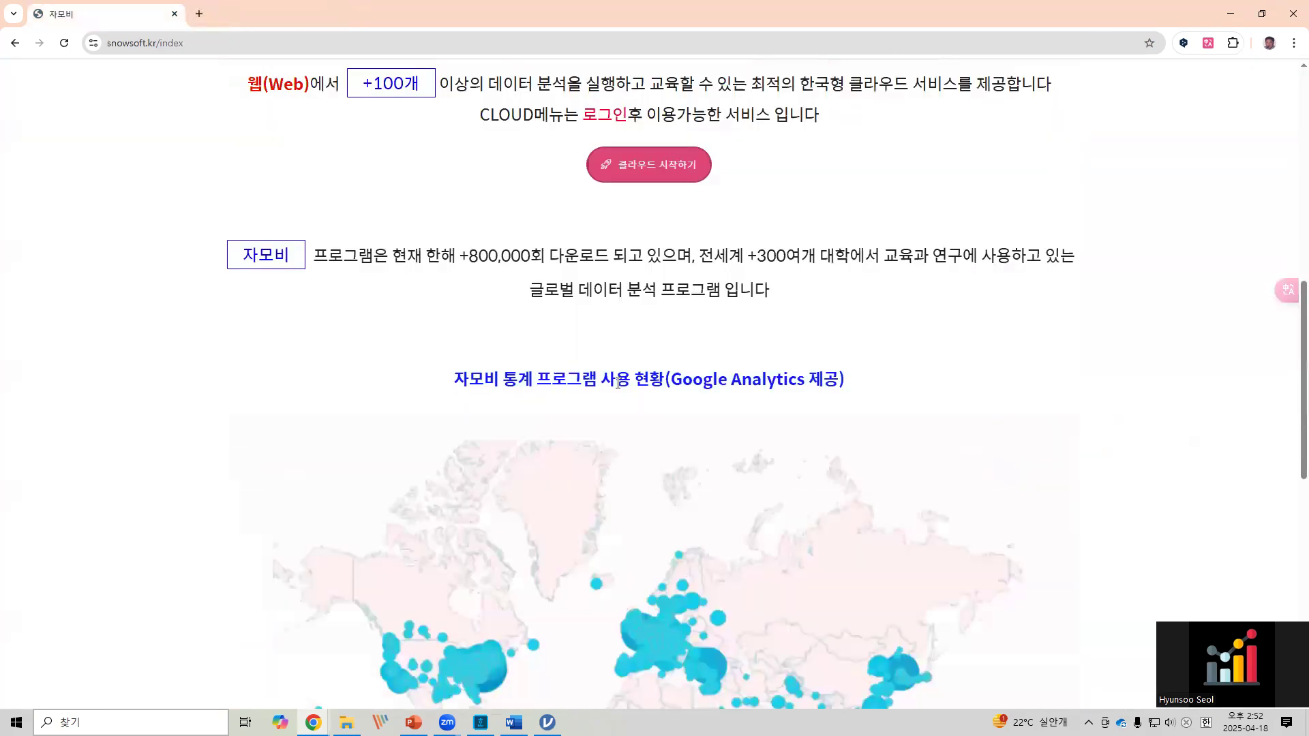
scroll(618, 383, up, 3)
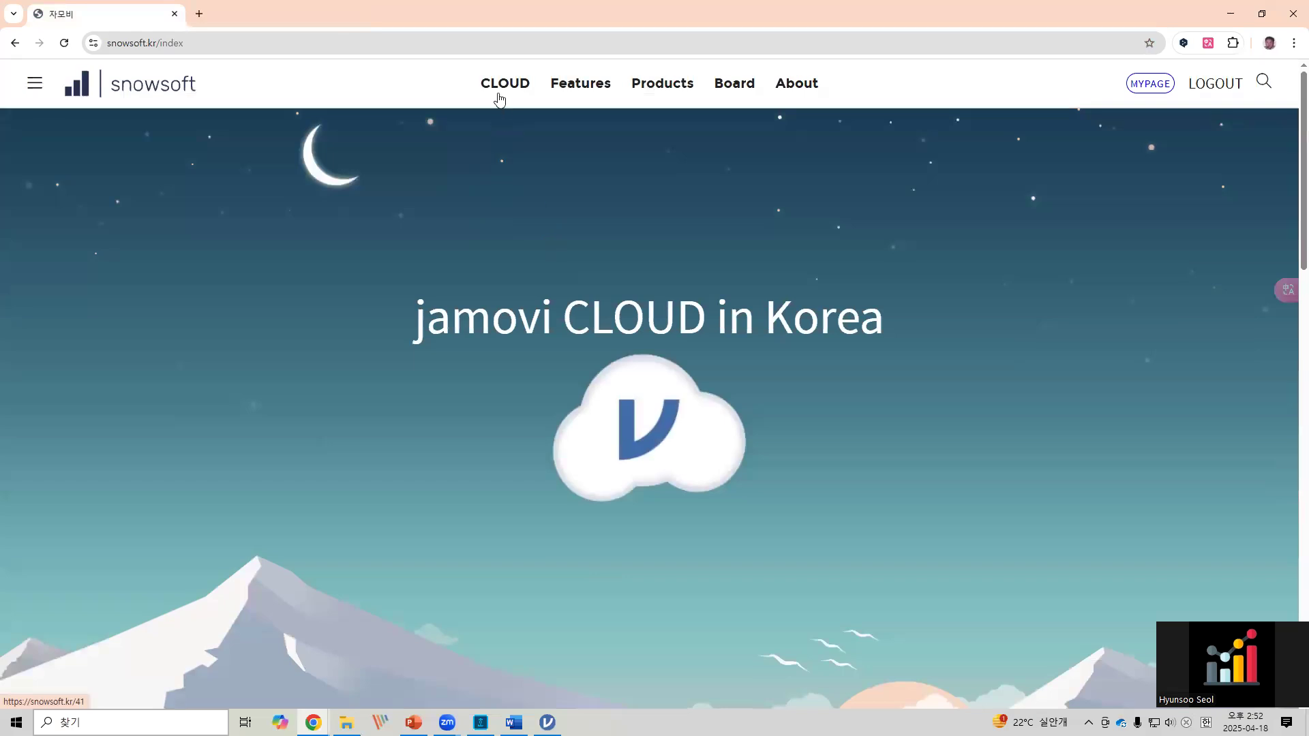
mouse_move(504, 96)
click(519, 136)
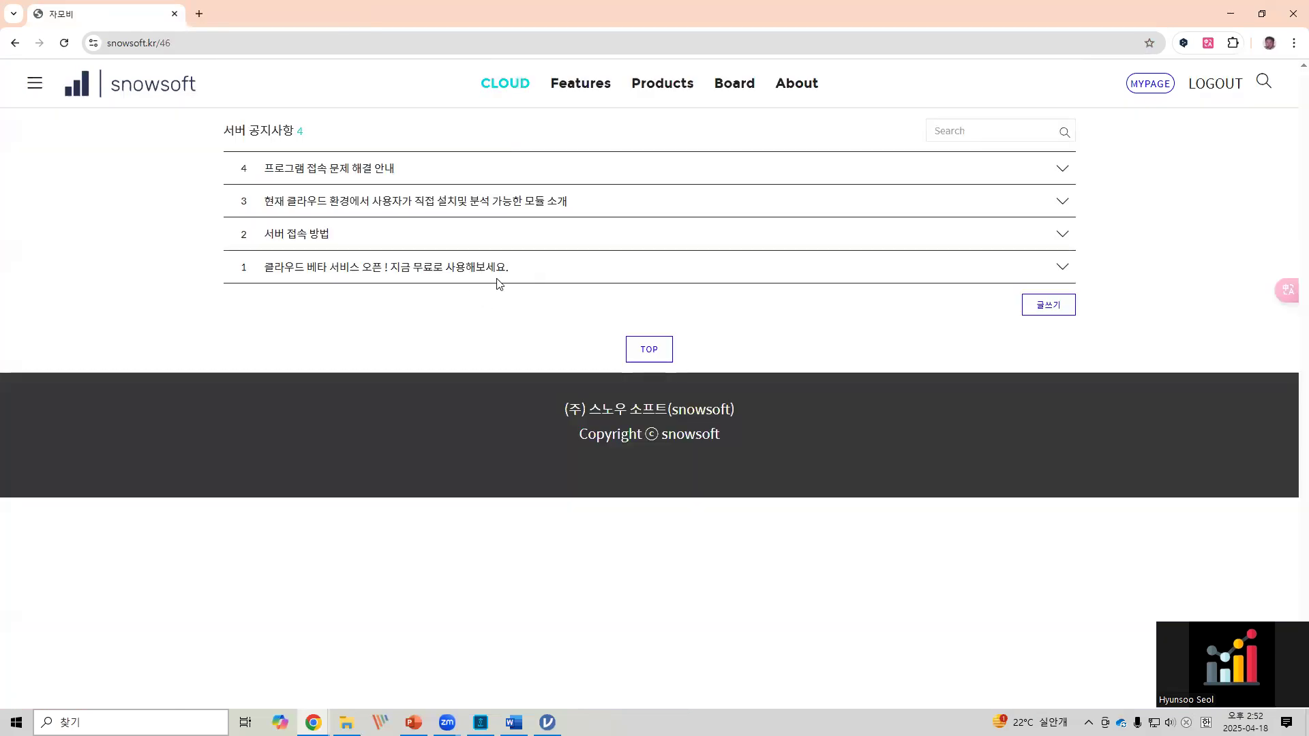
click(161, 86)
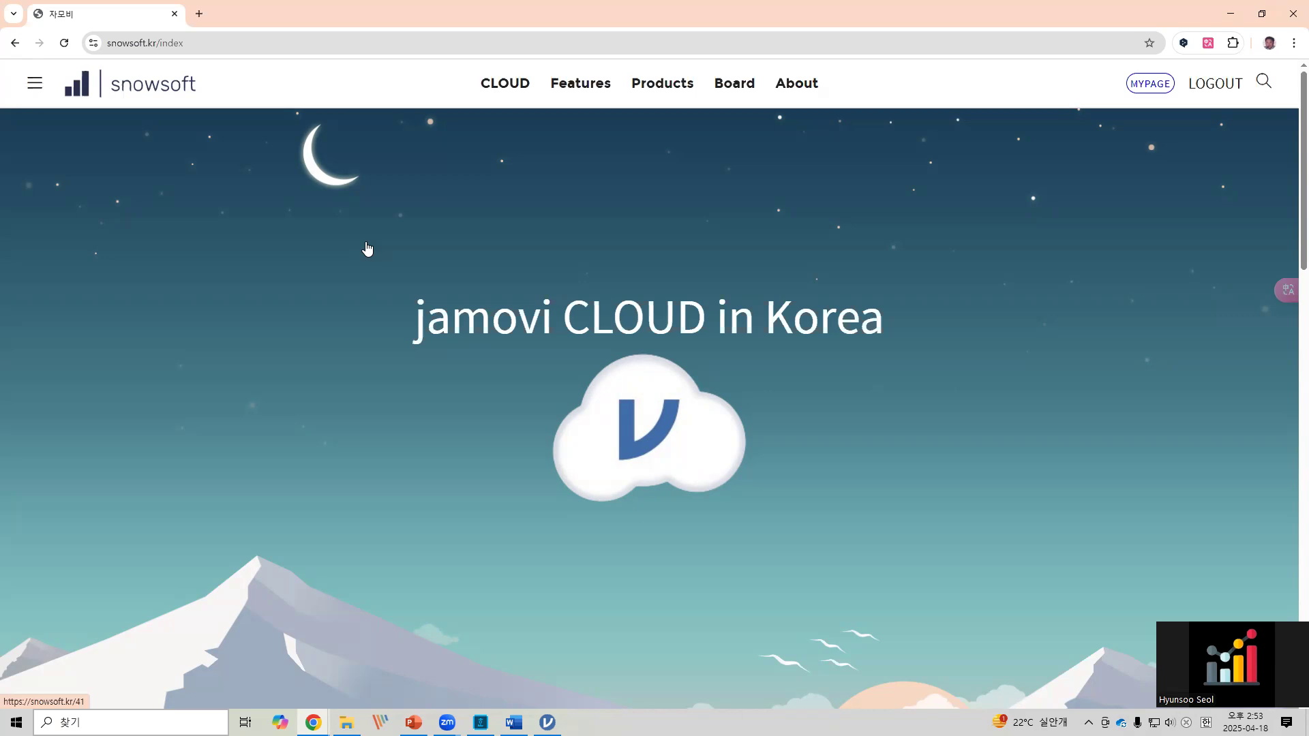
- Look over the snowsoft home page, from the cloud introduction to the worldwide usage map and the Korean jamovi community links
mouse_move(719, 73)
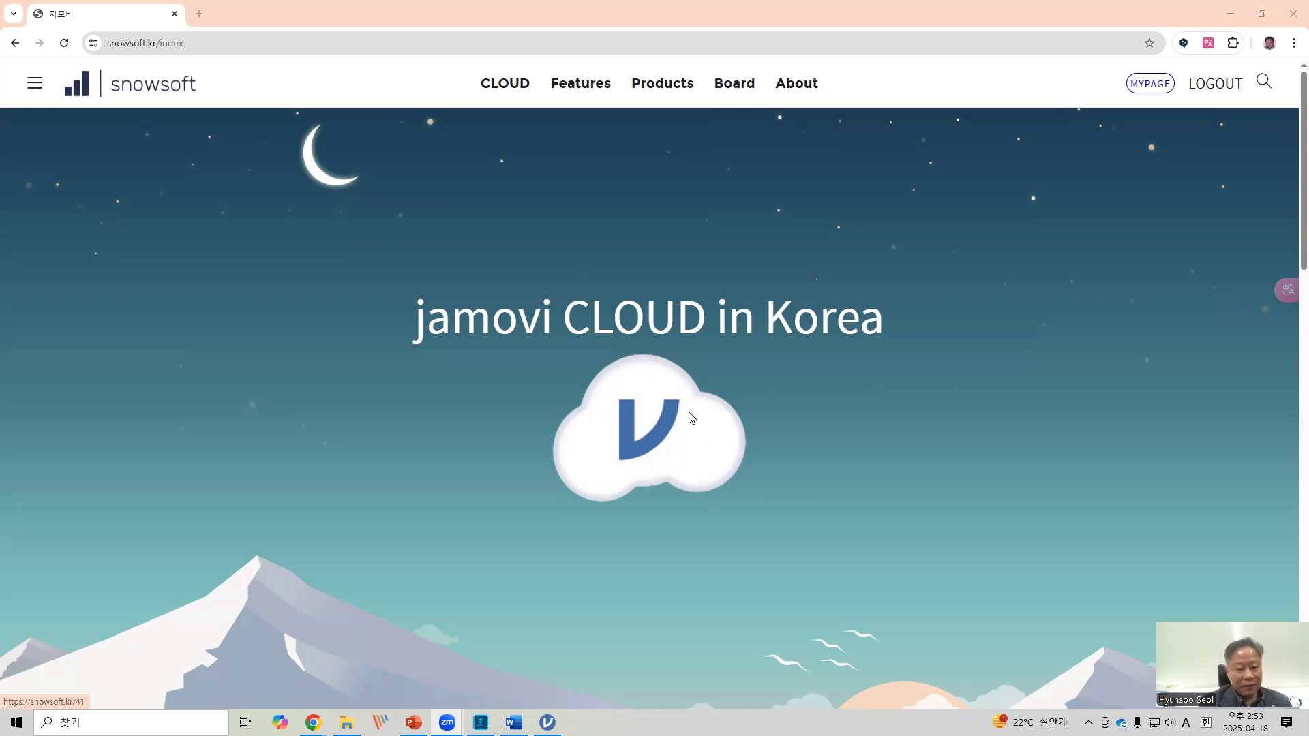
scroll(712, 342, down, 7)
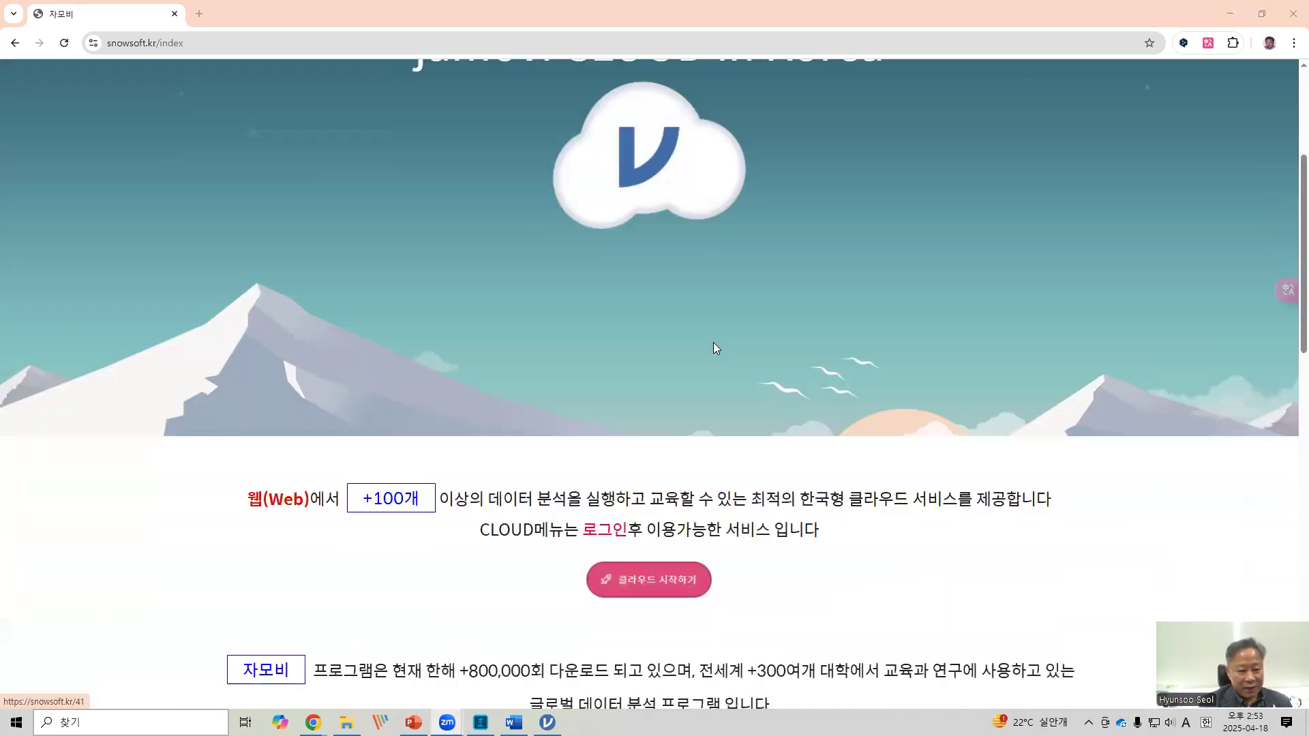
scroll(717, 347, down, 7)
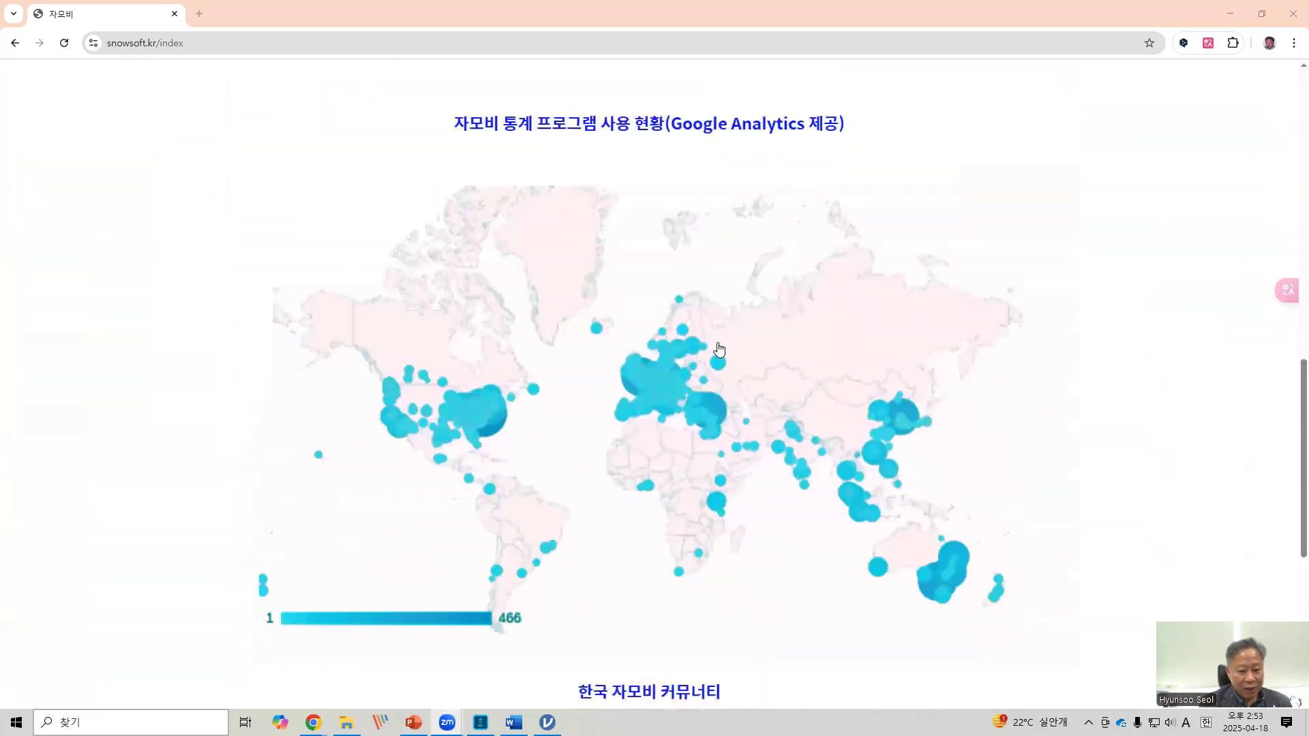
scroll(655, 335, down, 1)
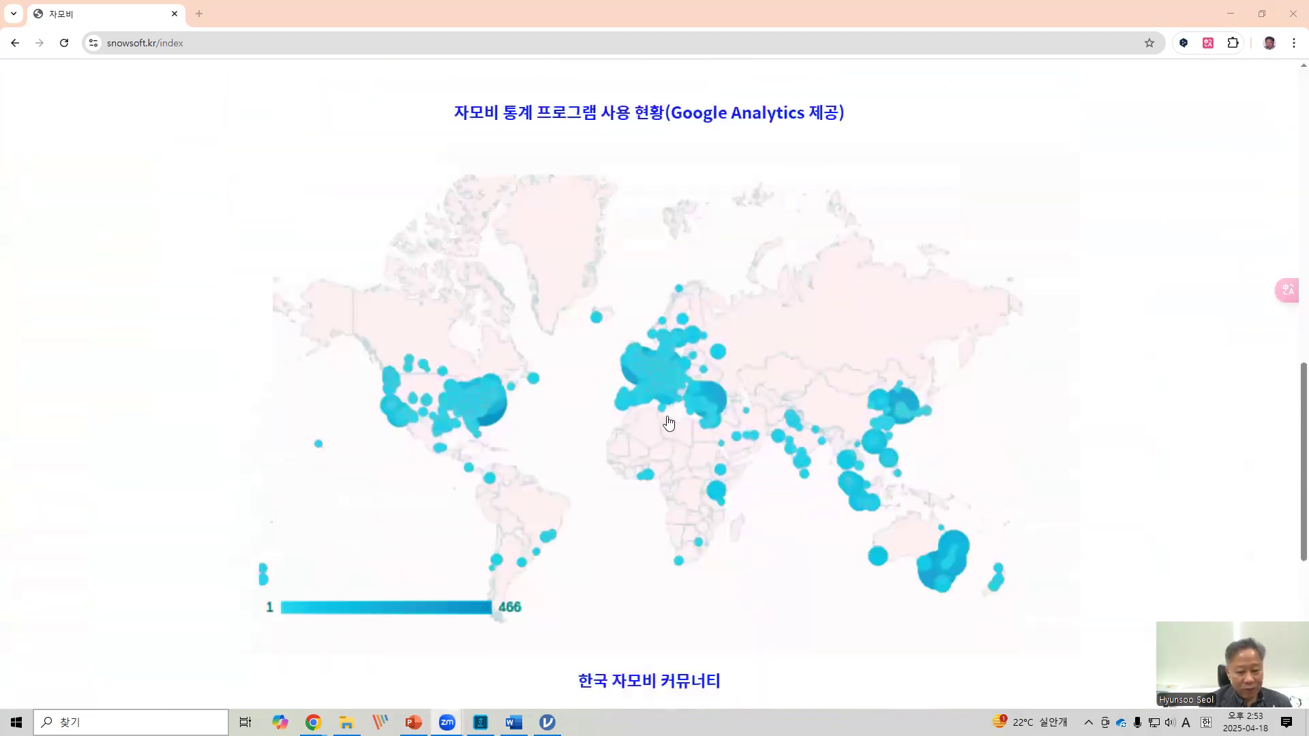
scroll(680, 383, down, 4)
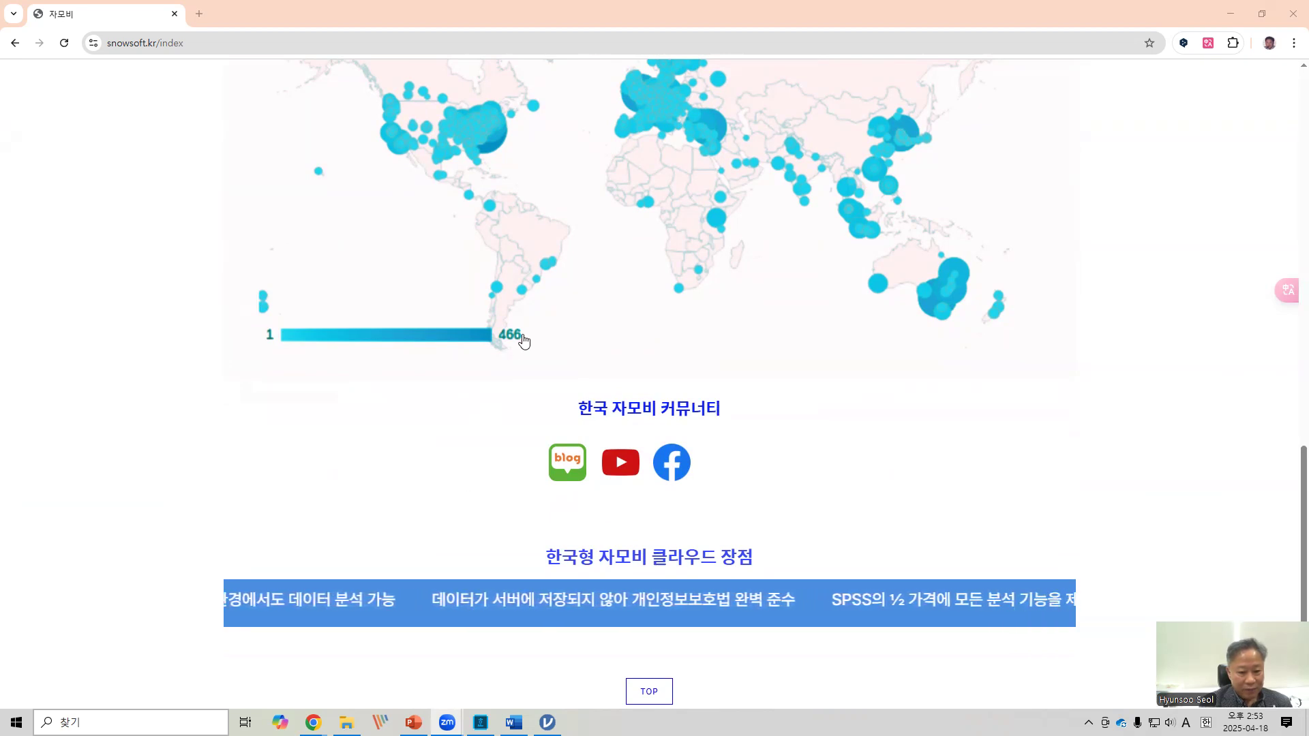
scroll(526, 339, up, 7)
scroll(526, 338, up, 8)
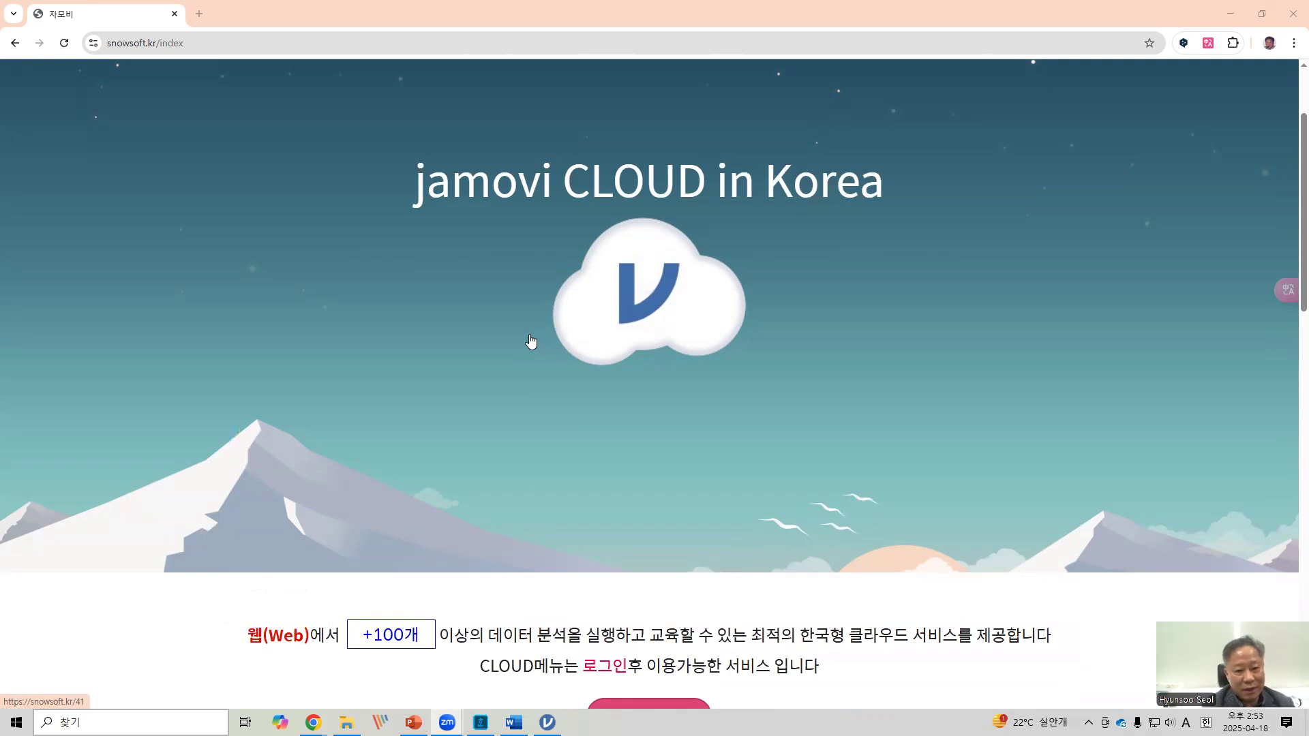
scroll(531, 342, up, 2)
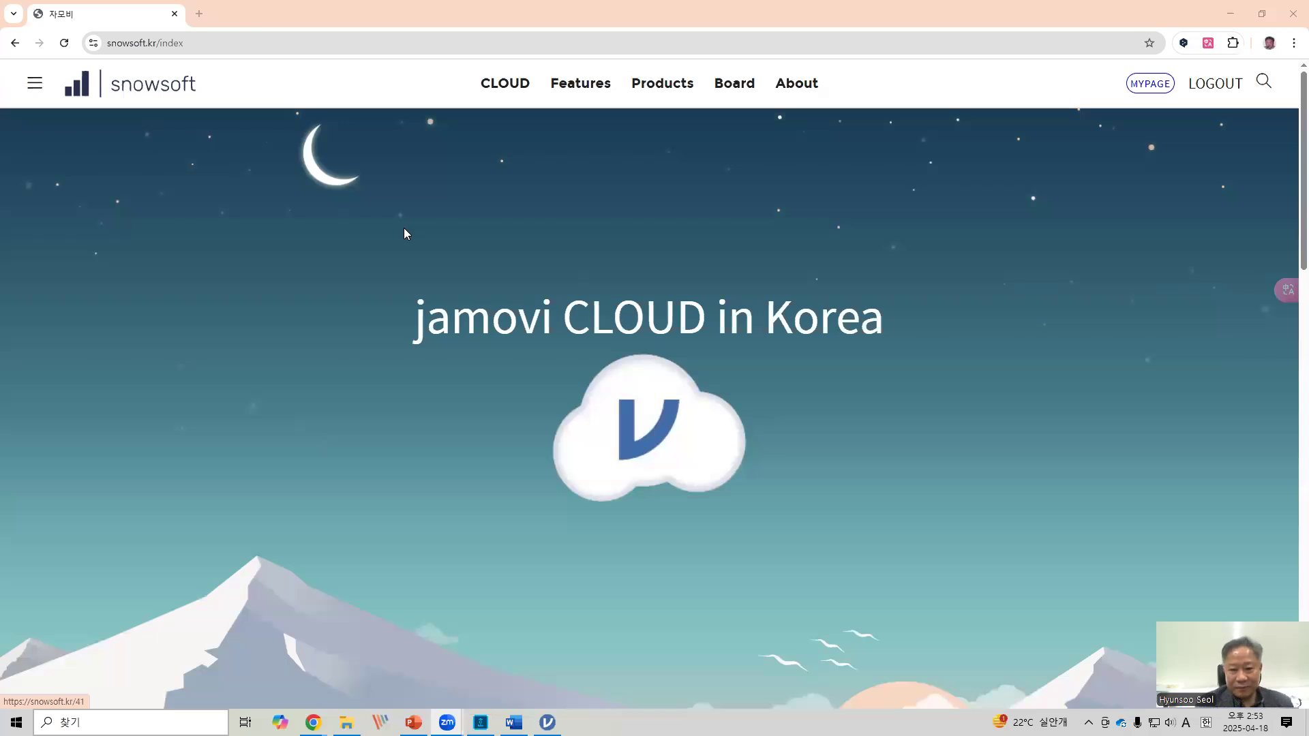
scroll(805, 357, down, 5)
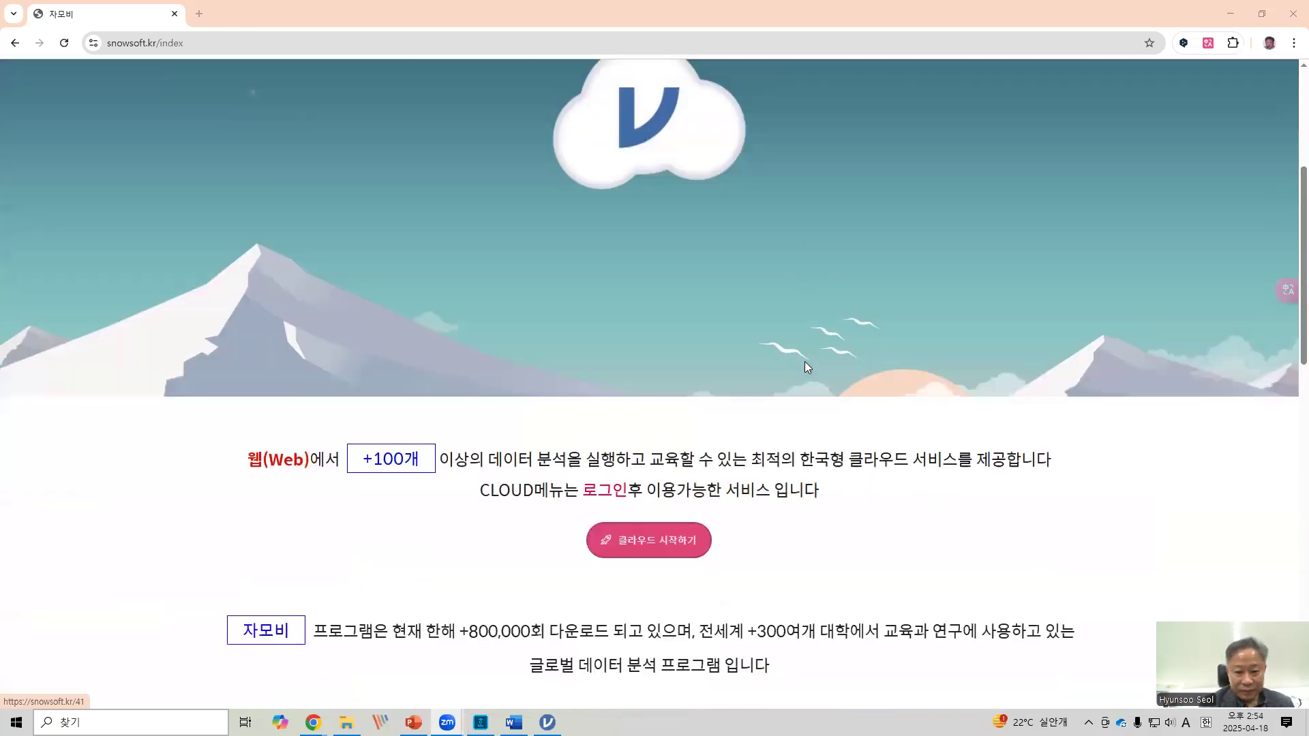